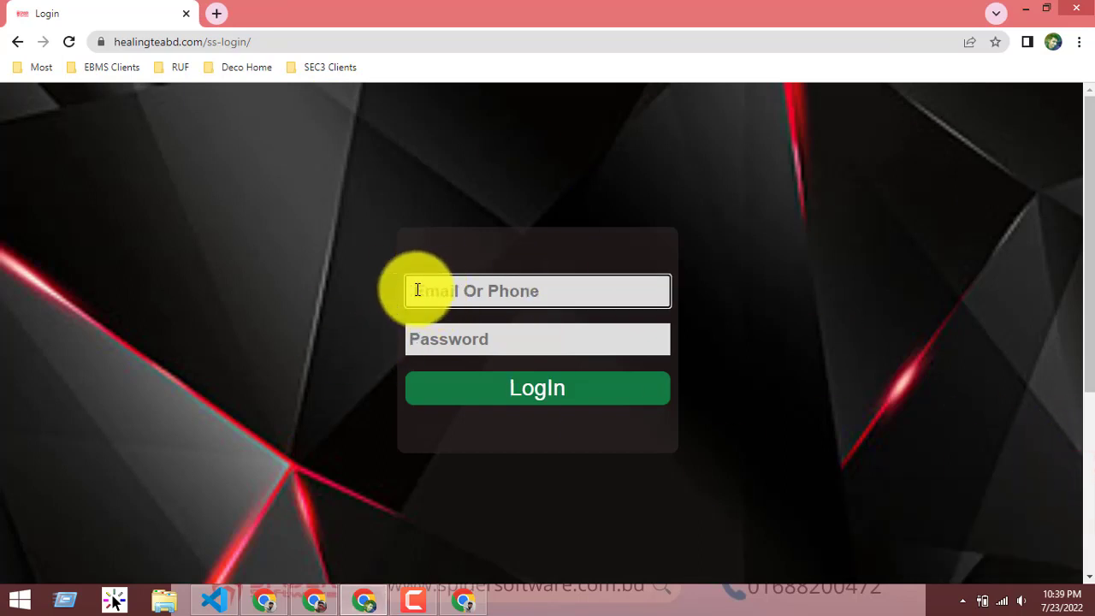
click(488, 290)
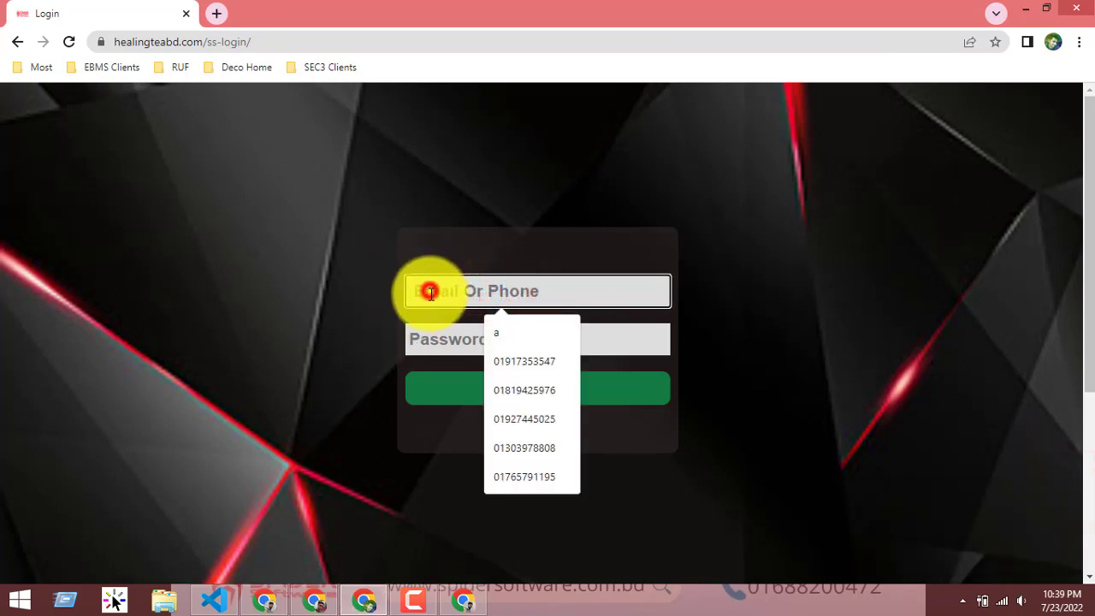
text(0)
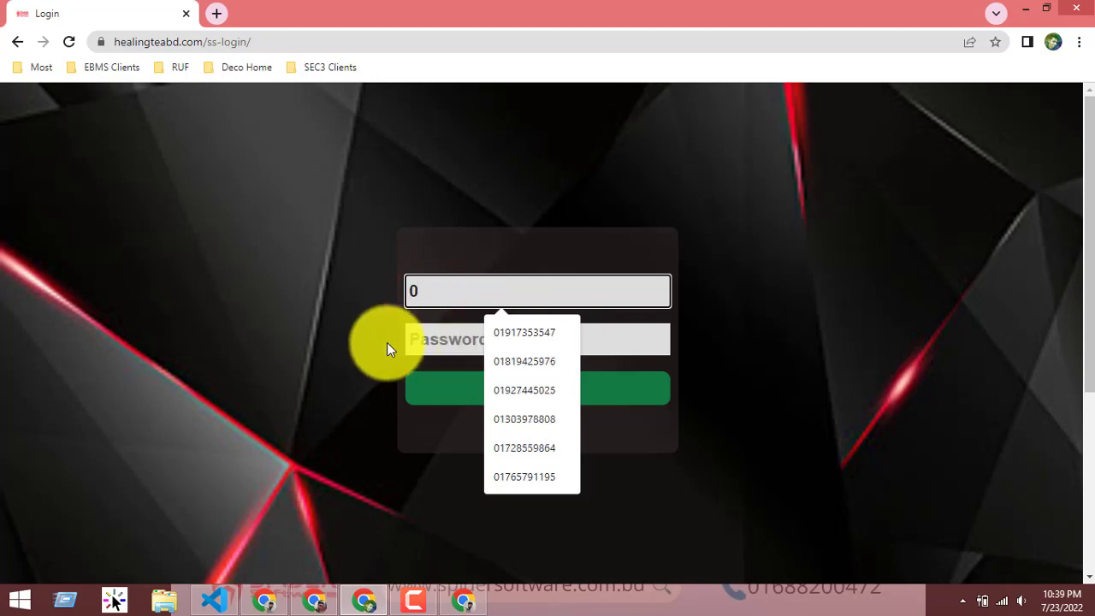
click(204, 43)
click(467, 290)
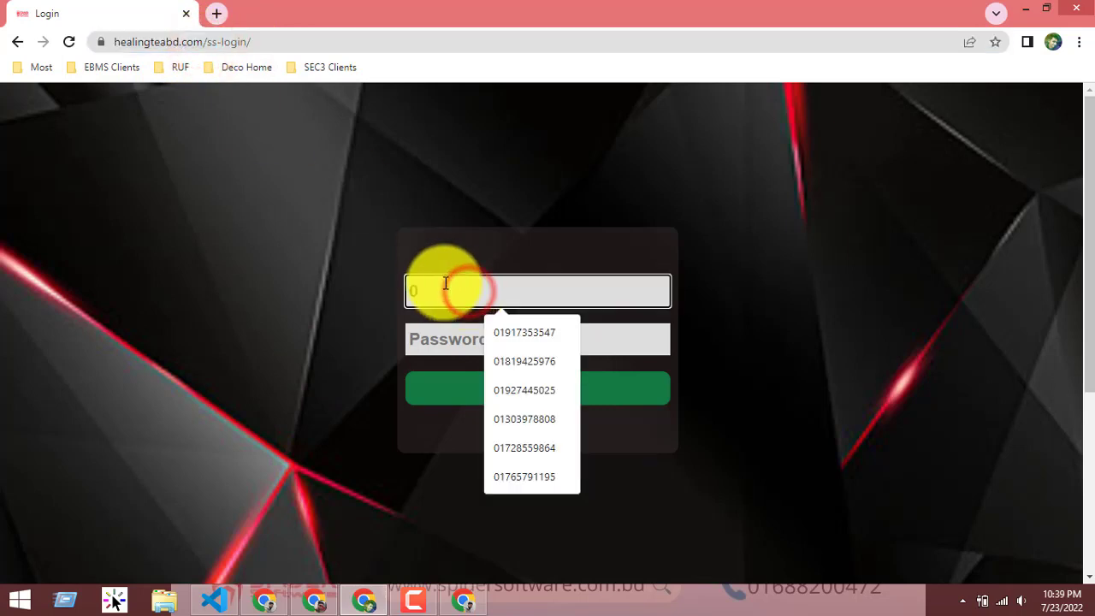
text(0)
key(BackSpace)
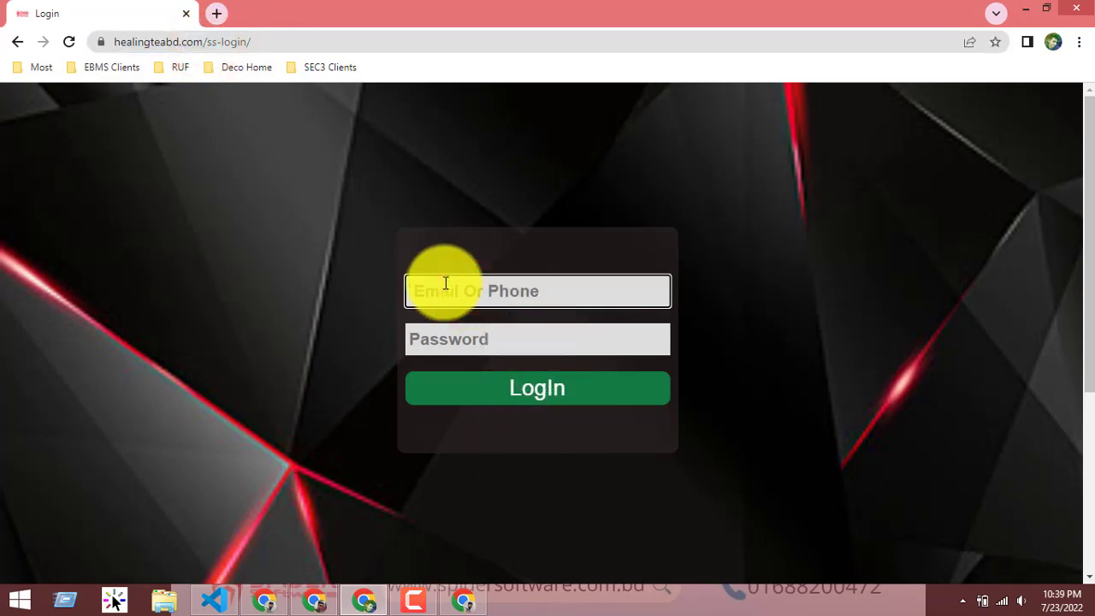
Step: Switch to WhatsApp and copy the login phone number from the Healing Tea client chat
click(264, 598)
click(257, 569)
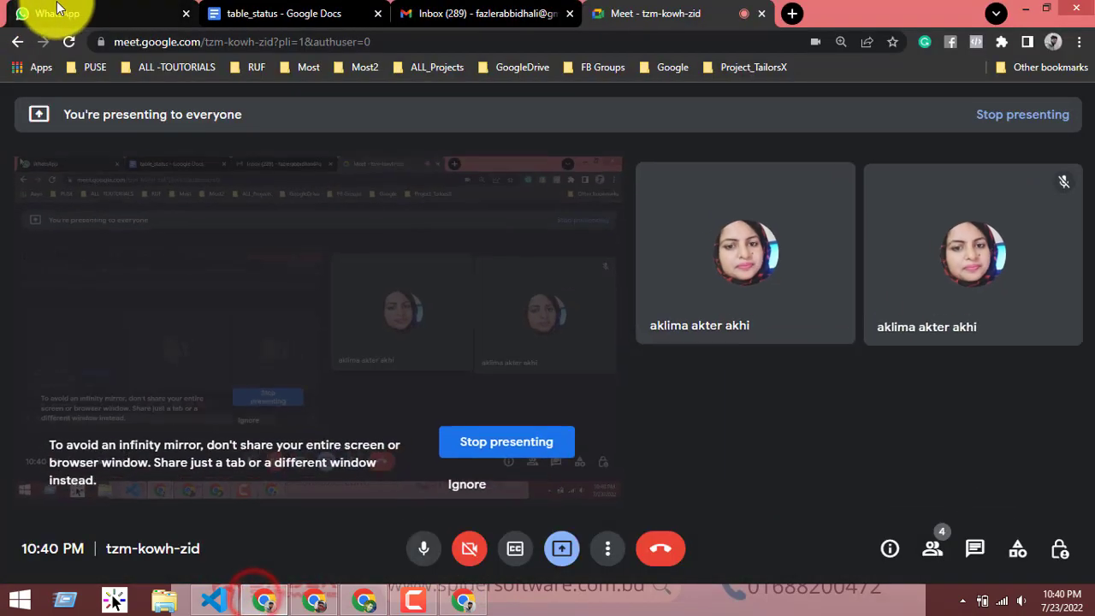
click(57, 12)
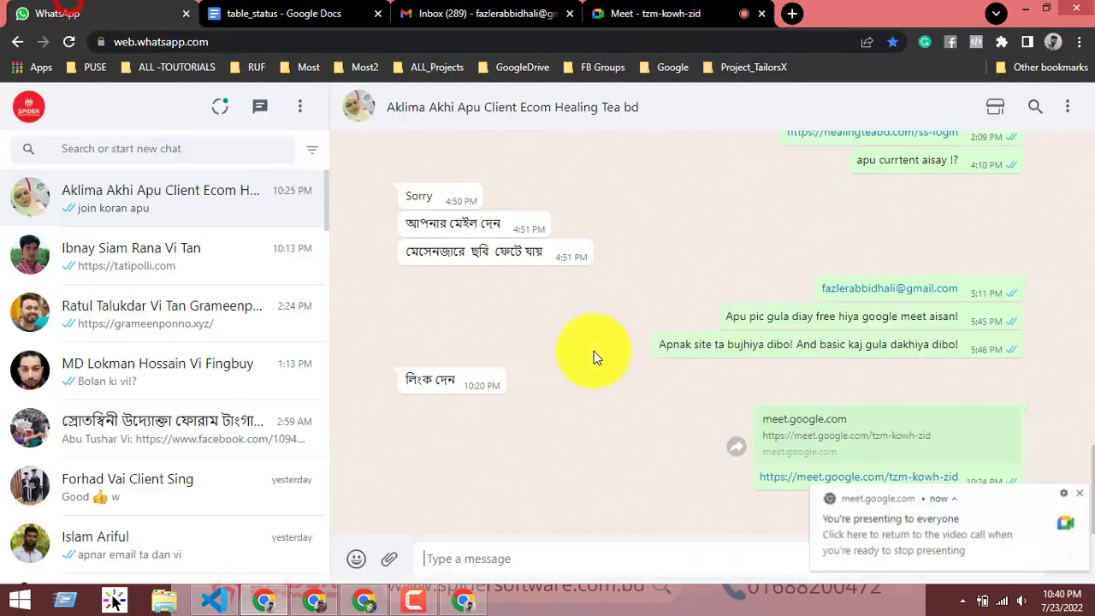
click(205, 179)
scroll(858, 387, up, 2)
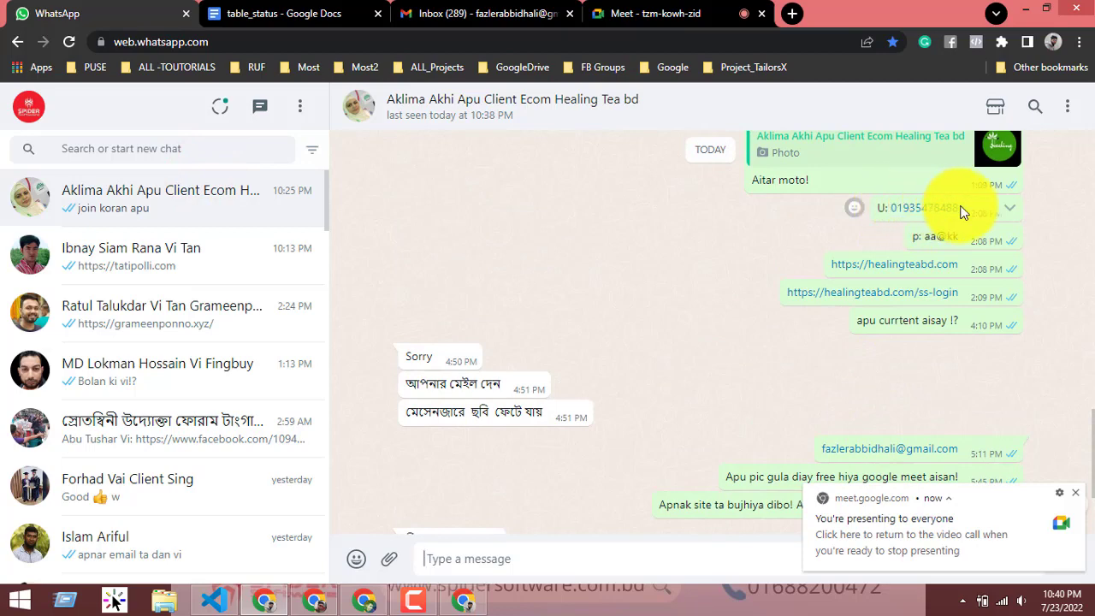
drag(956, 213, 901, 212)
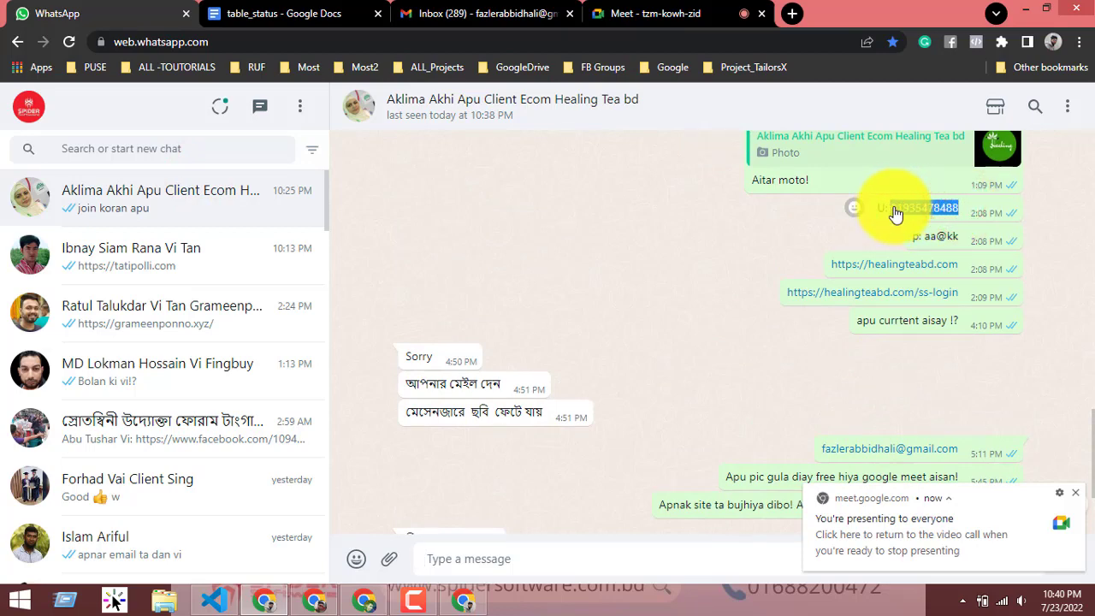
right_click(896, 213)
click(907, 217)
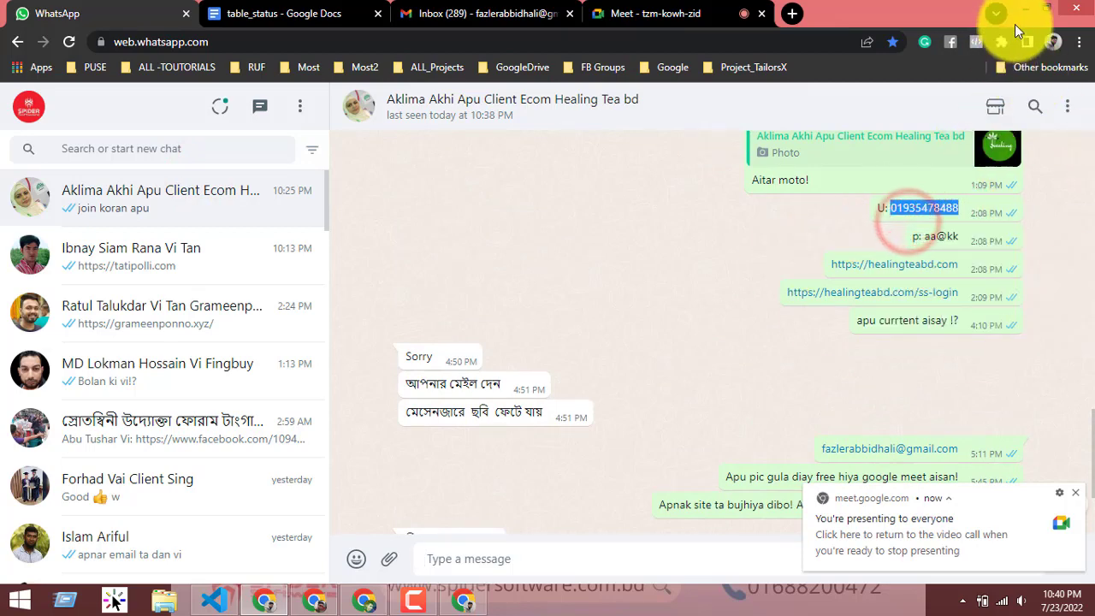
Step: Return to the healingteabd.com login page and enter the copied phone number as the login ID
click(1026, 9)
click(438, 288)
key(ctrl+v)
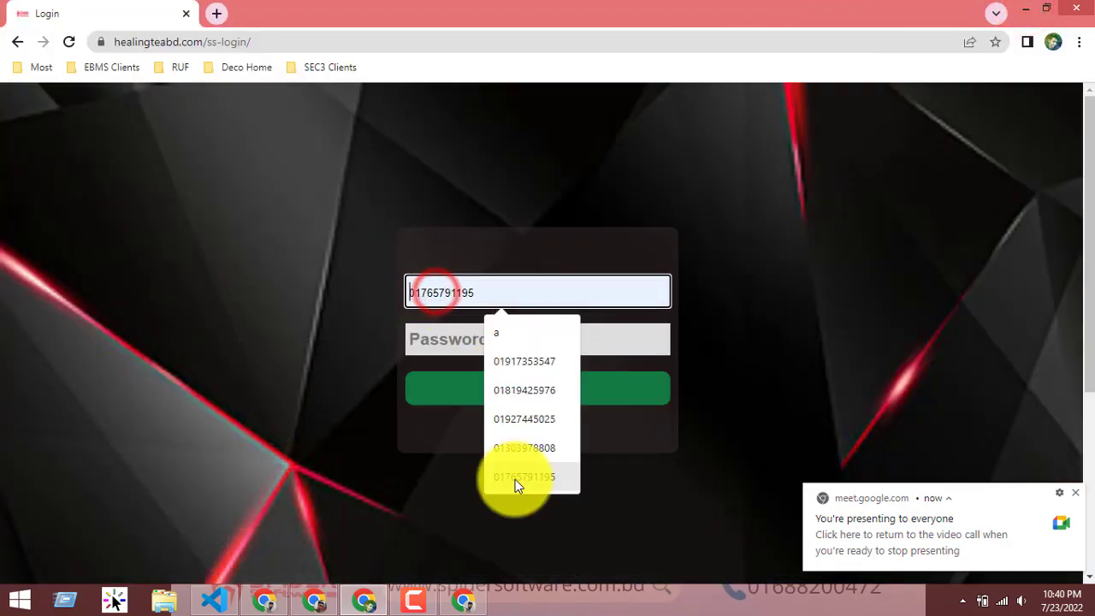
Step: Switch back to the WhatsApp chat and copy the account password sent below the phone number
click(267, 602)
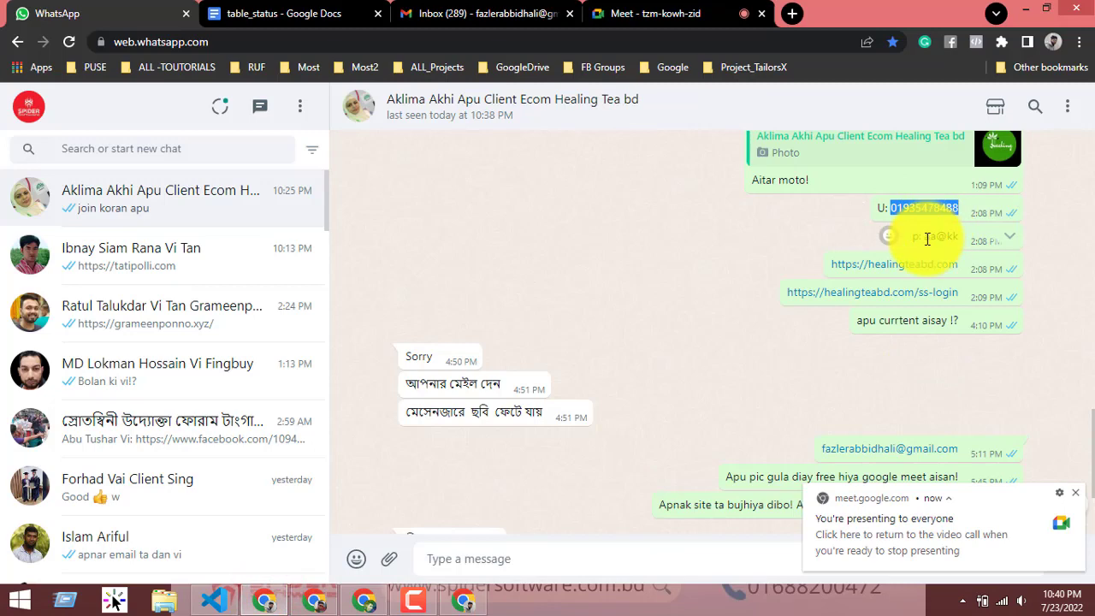
right_click(950, 236)
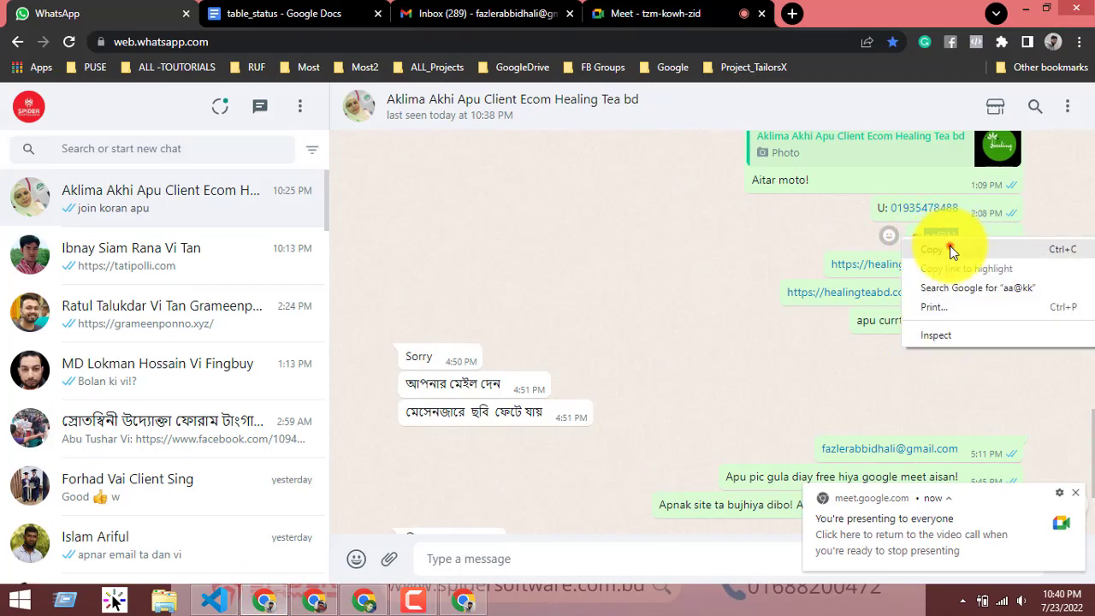
click(962, 179)
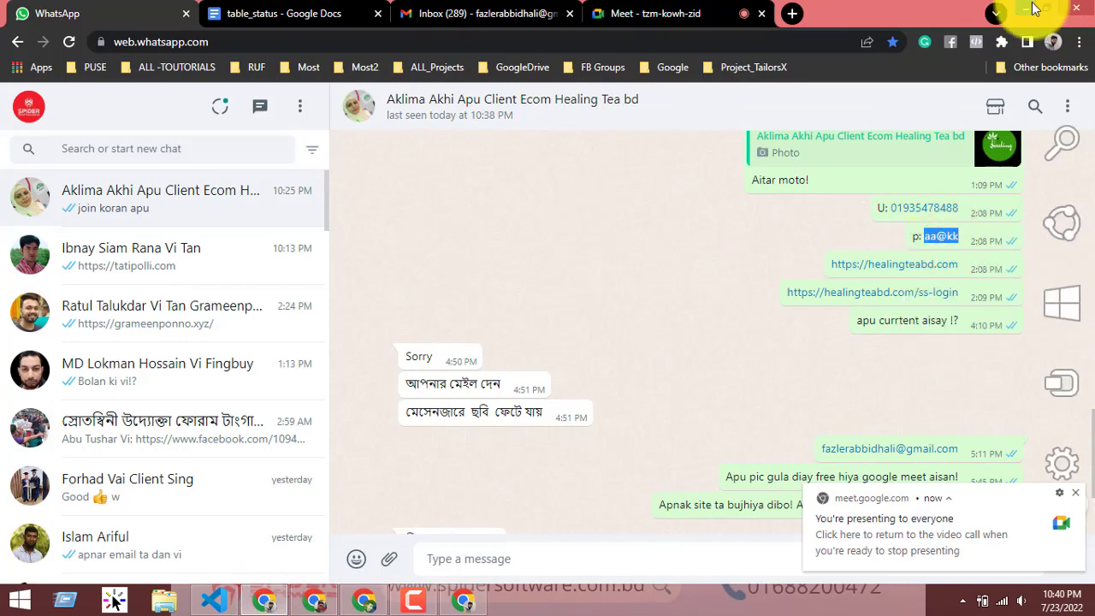
Step: Return to the login page, enter the copied account password and log in
click(1026, 8)
click(434, 323)
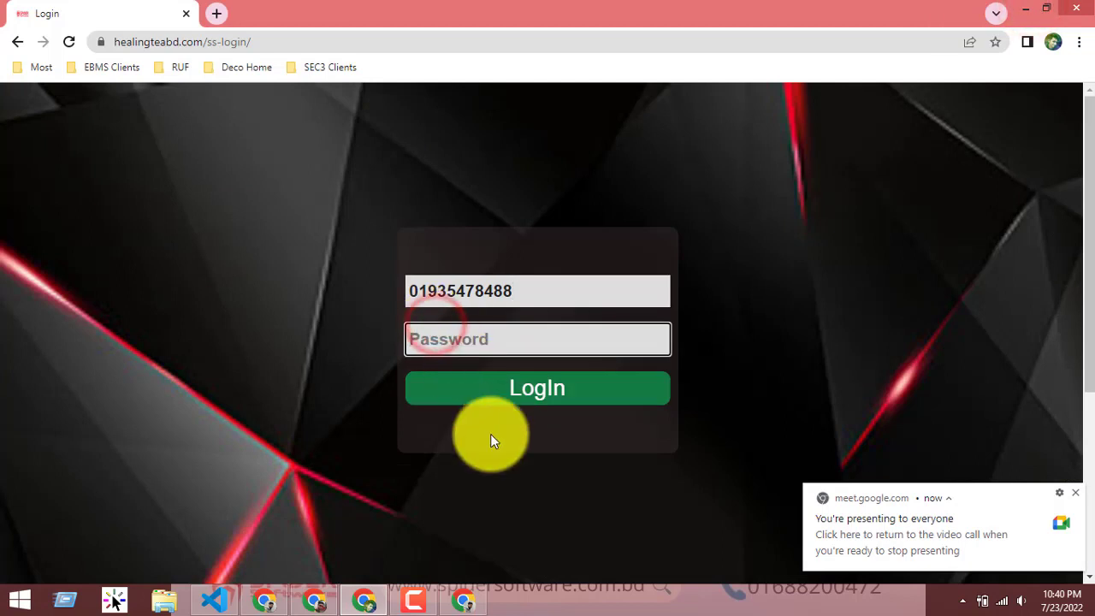
key(ctrl+v)
click(548, 403)
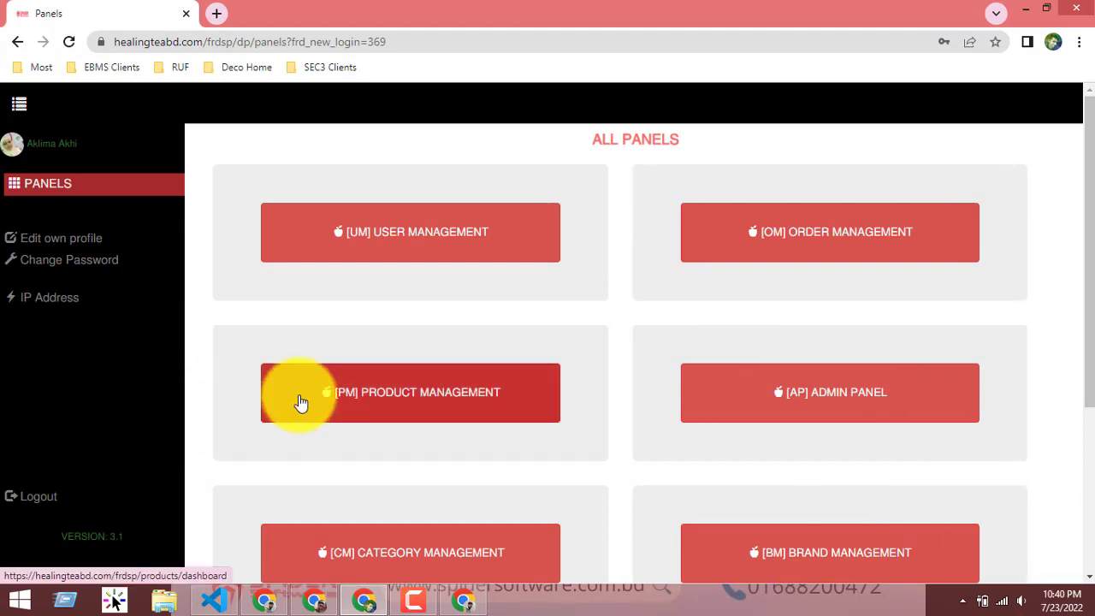
Step: Recheck the login details in the WhatsApp client chat and return to the admin panels page
scroll(308, 398, down, 3)
scroll(274, 406, up, 3)
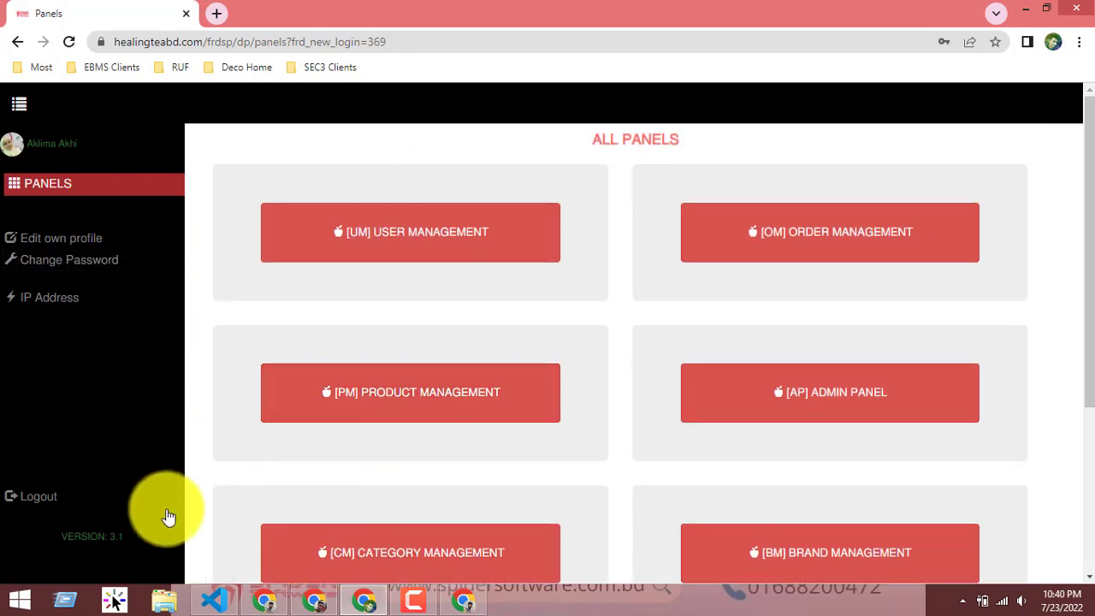
mouse_move(265, 606)
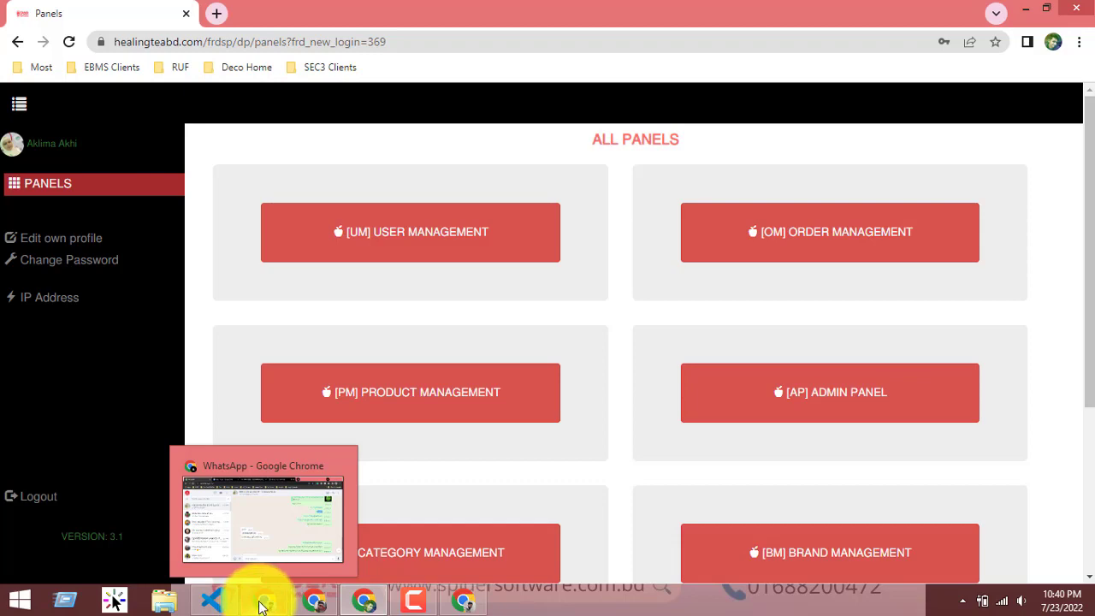
click(262, 606)
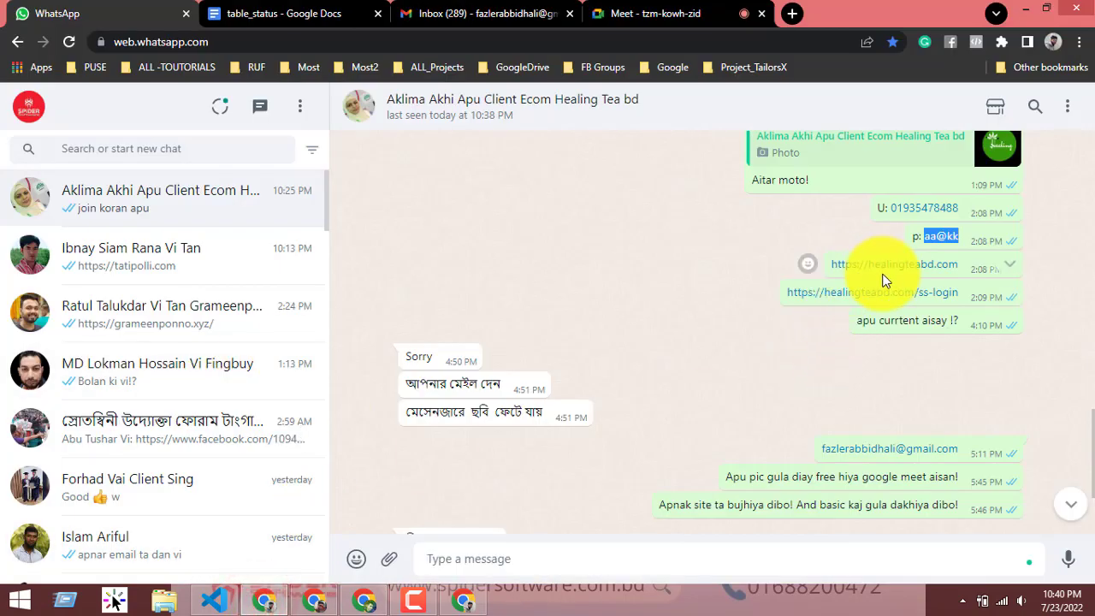
scroll(885, 280, up, 1)
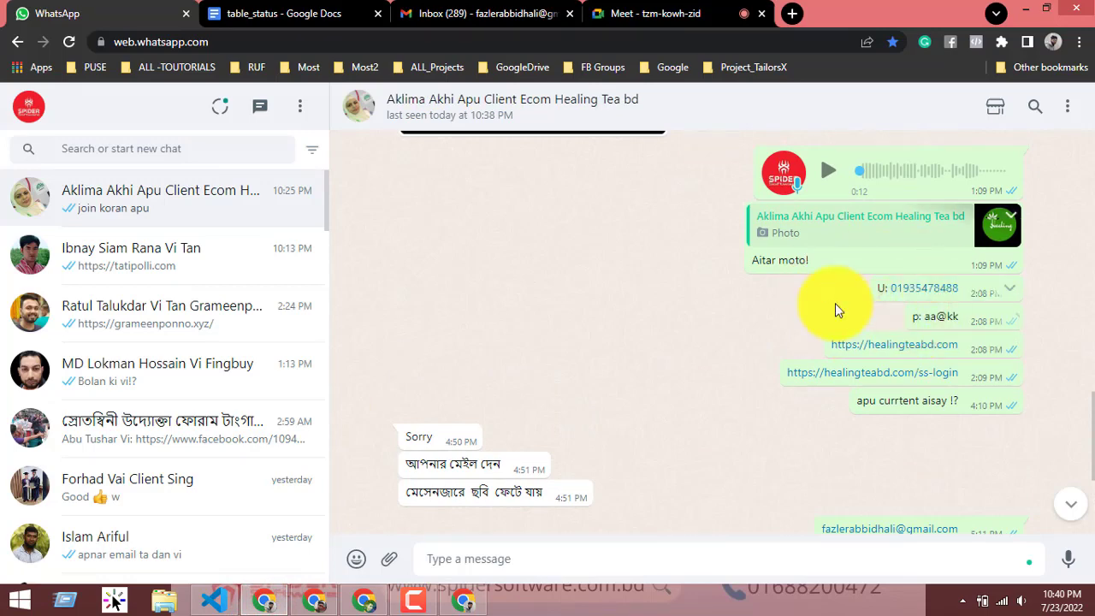
double_click(941, 317)
click(1025, 10)
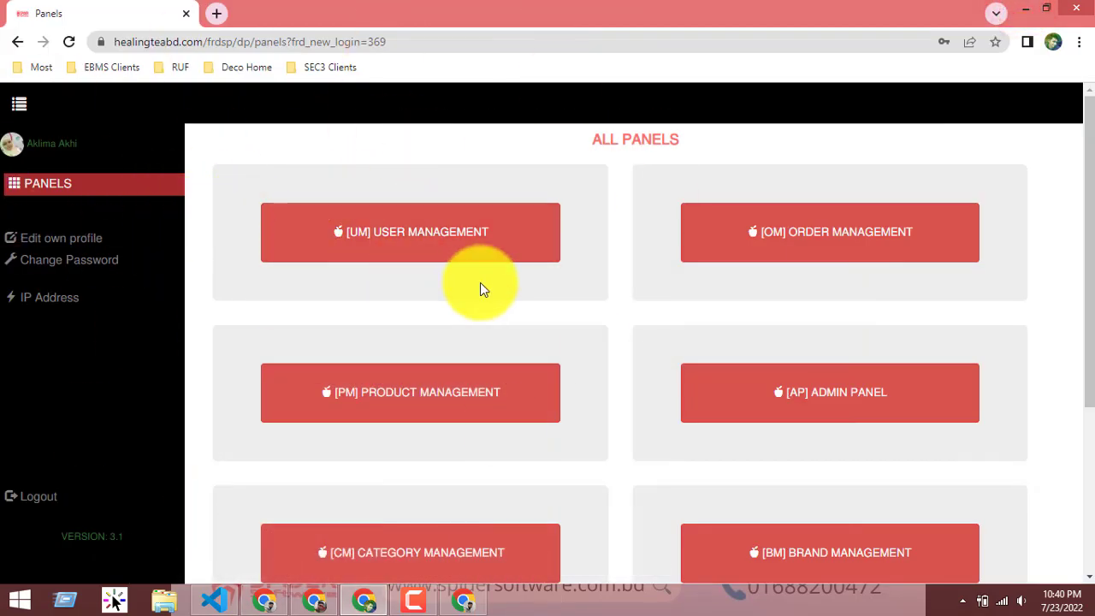
Step: Look through the management panels on the All Panels page, from User Management down to FRD Setting
scroll(581, 385, down, 3)
scroll(691, 421, up, 3)
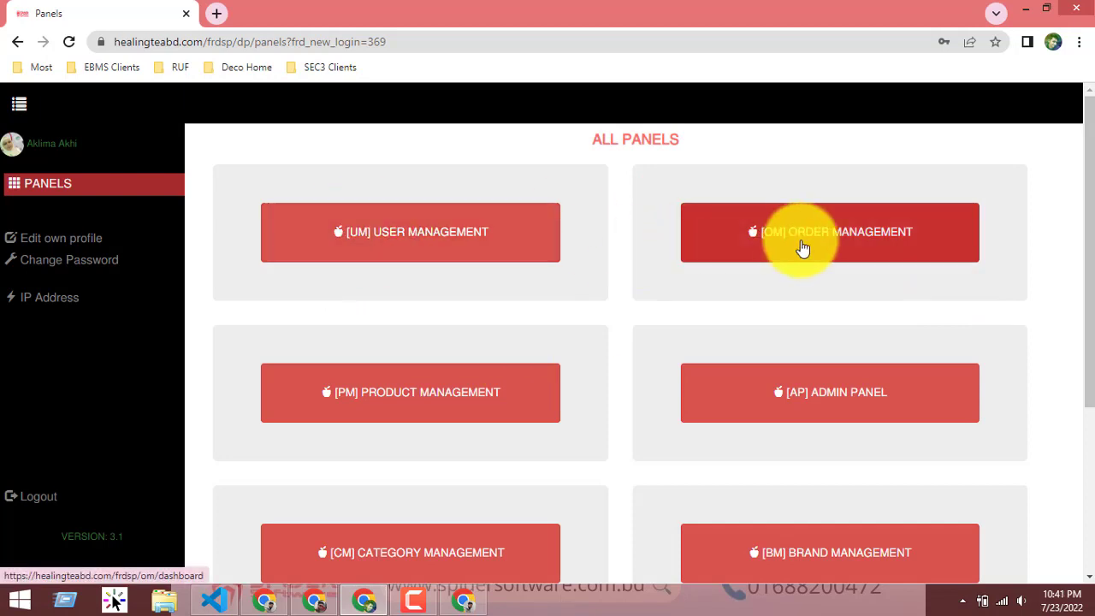
scroll(514, 351, down, 1)
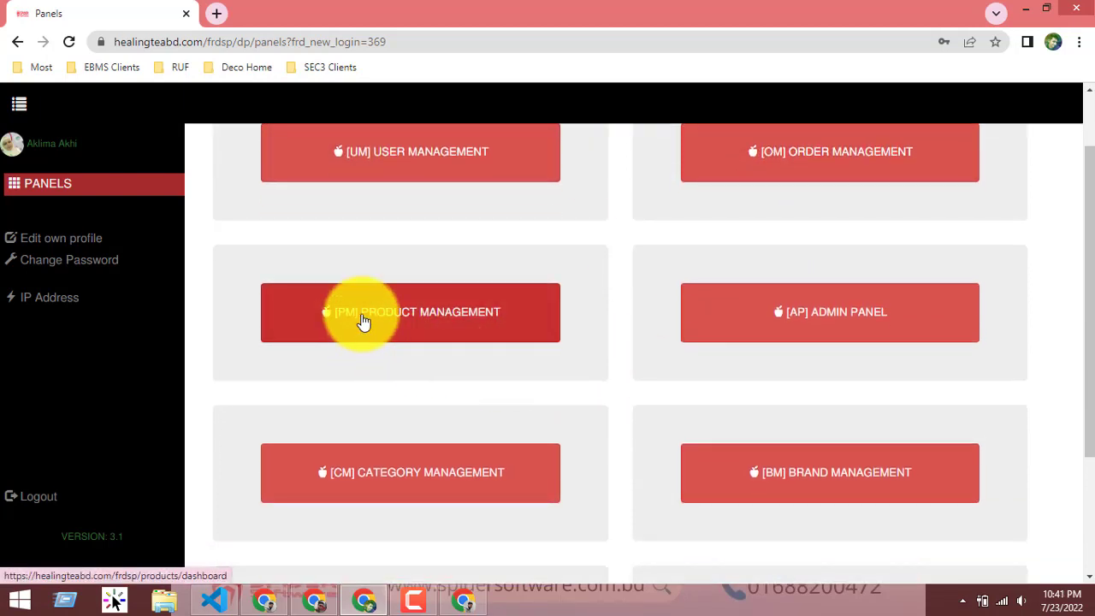
scroll(710, 333, down, 2)
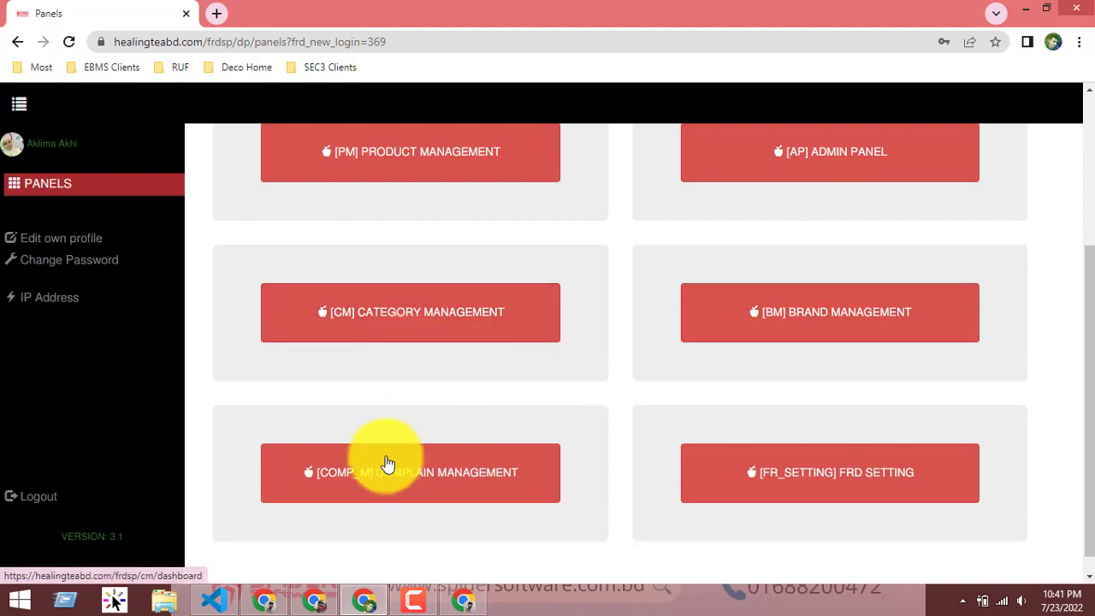
scroll(379, 481, down, 1)
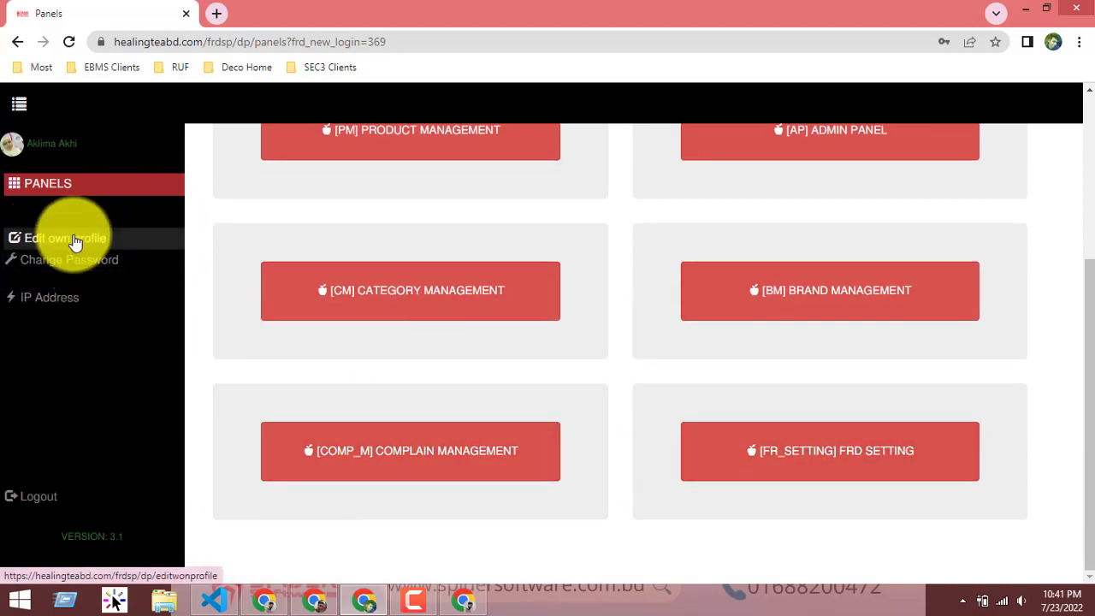
Step: Open the own-profile edit page and examine its full name, primary email or mobile, and optional mobile number fields
click(75, 242)
click(650, 236)
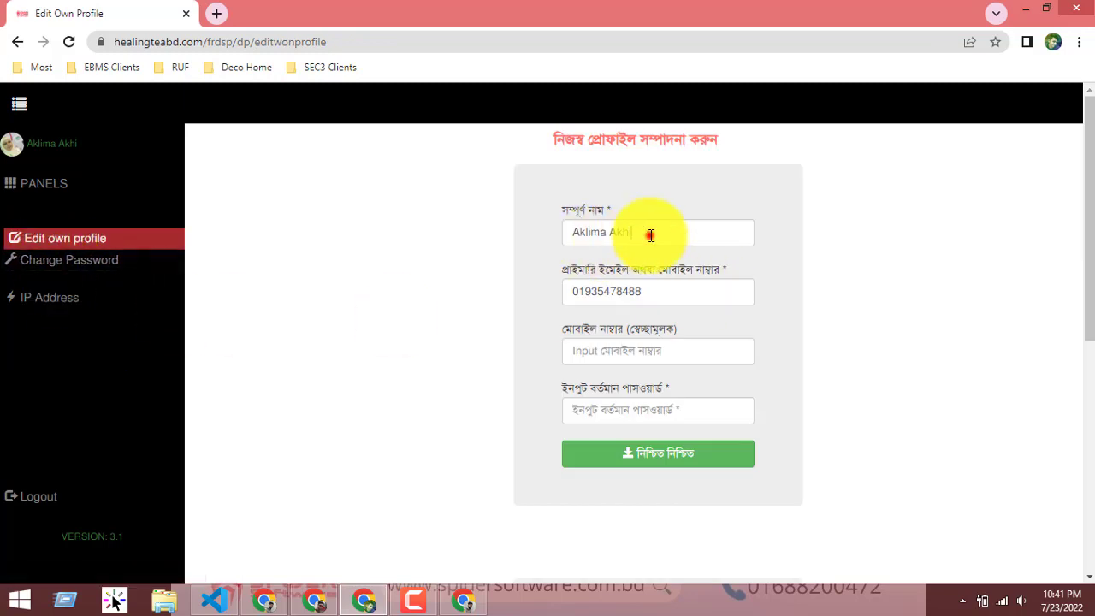
click(659, 292)
click(650, 349)
scroll(567, 347, down, 1)
scroll(599, 291, up, 1)
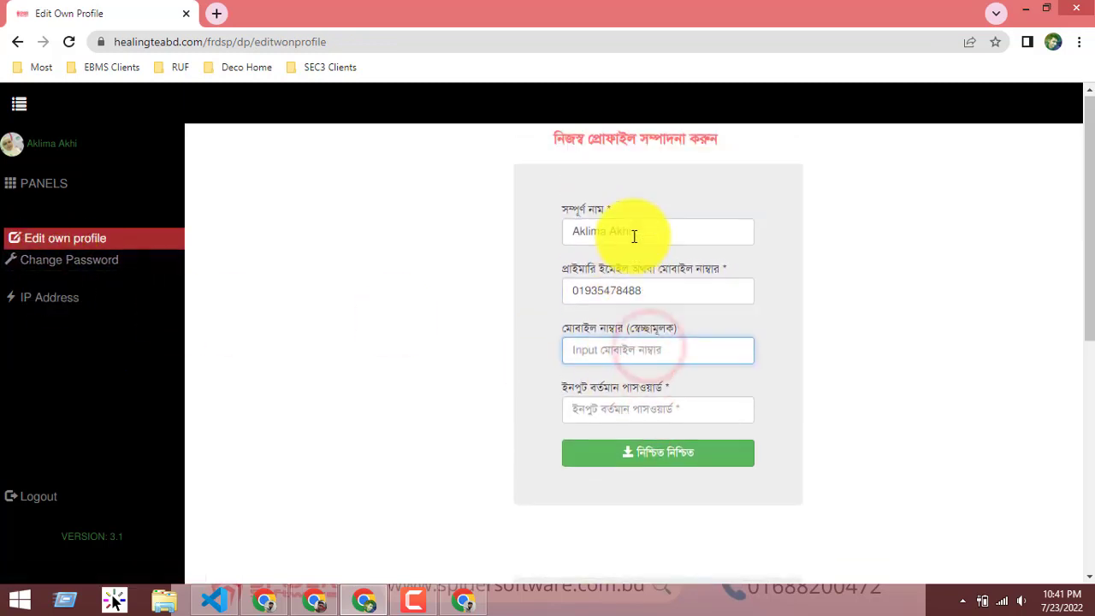
drag(662, 289, 525, 298)
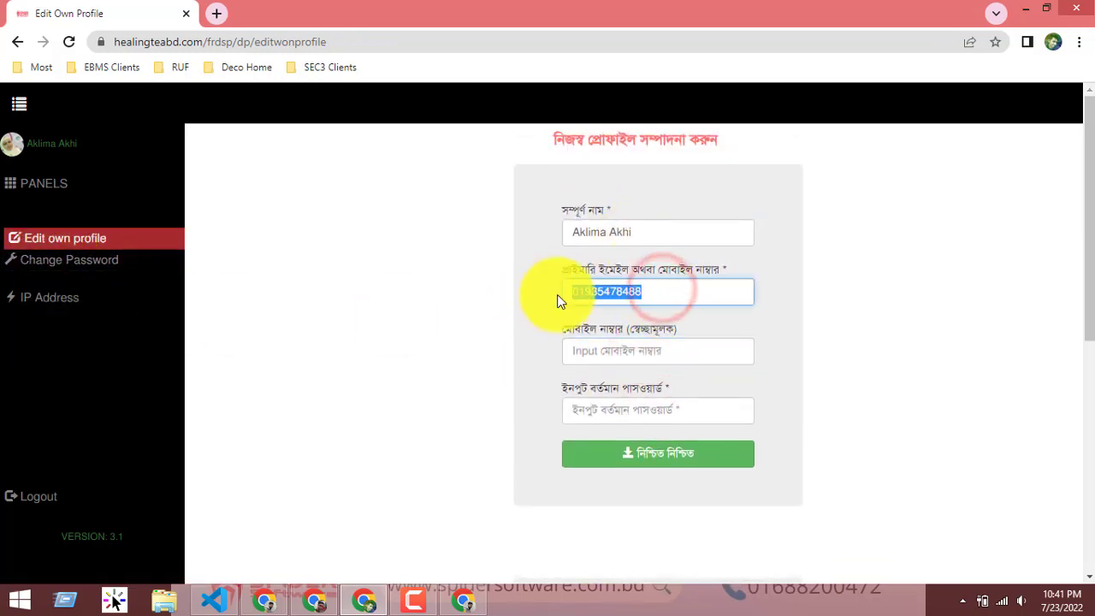
drag(616, 288, 564, 293)
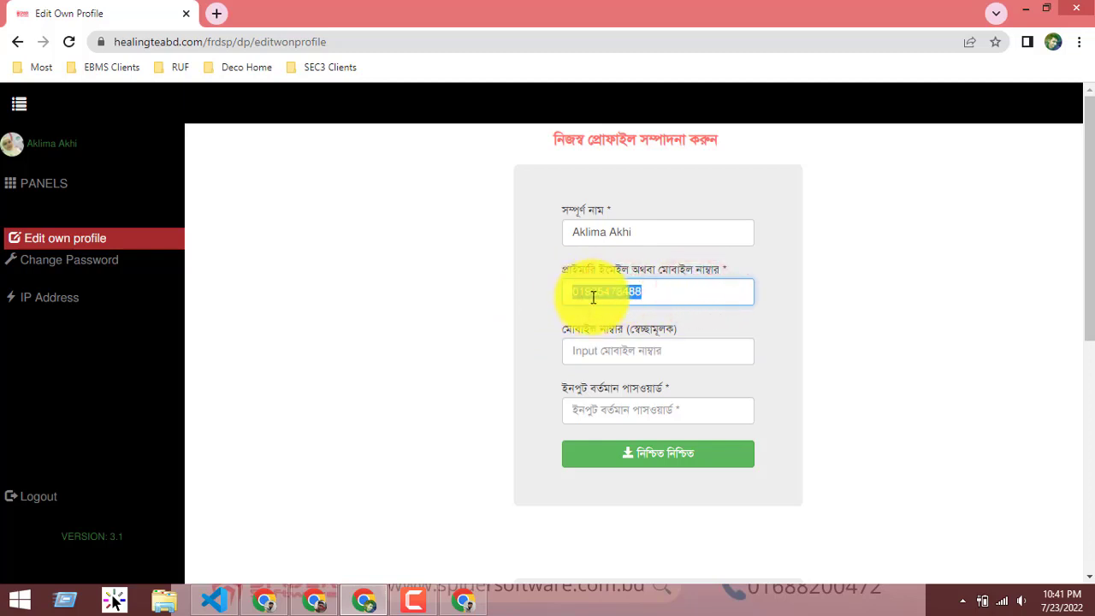
drag(677, 285, 533, 288)
click(534, 286)
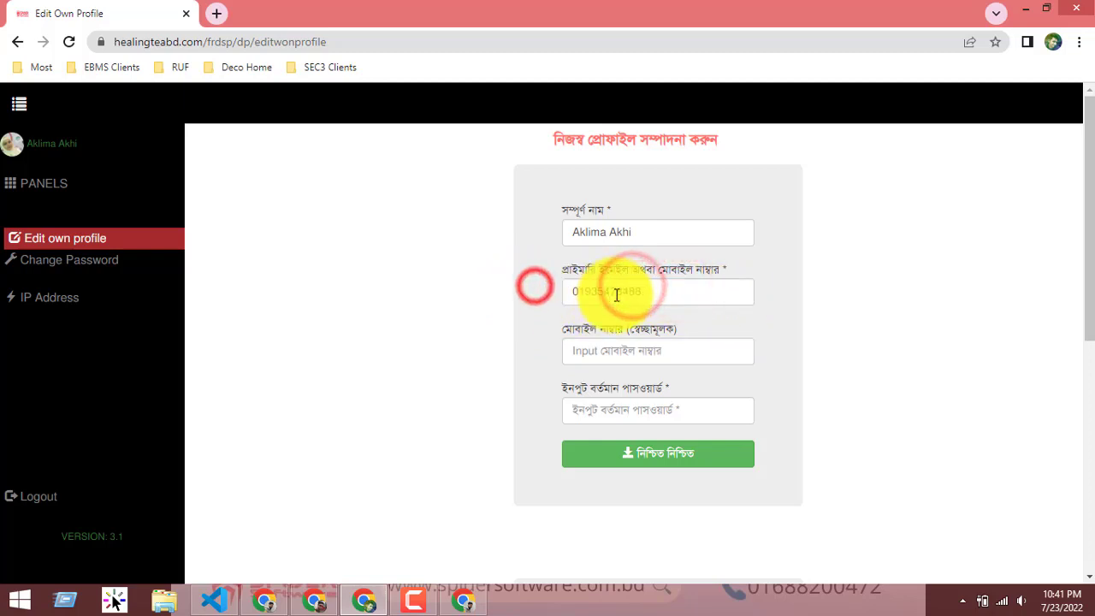
drag(641, 291, 562, 288)
Step: Open the Change Password page and examine its old and new password fields
click(85, 267)
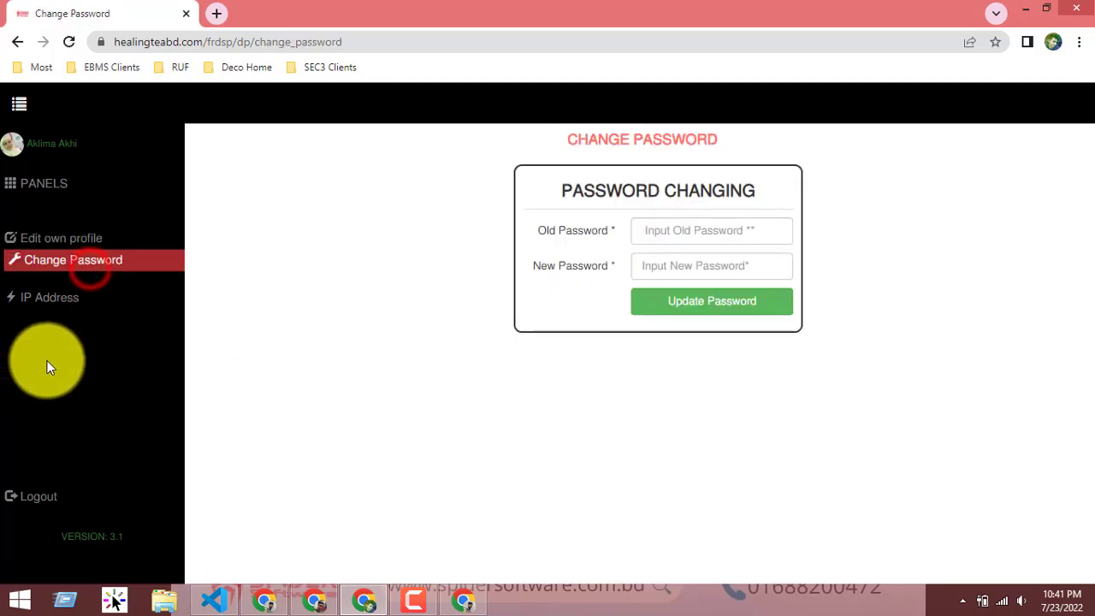
click(651, 234)
click(664, 272)
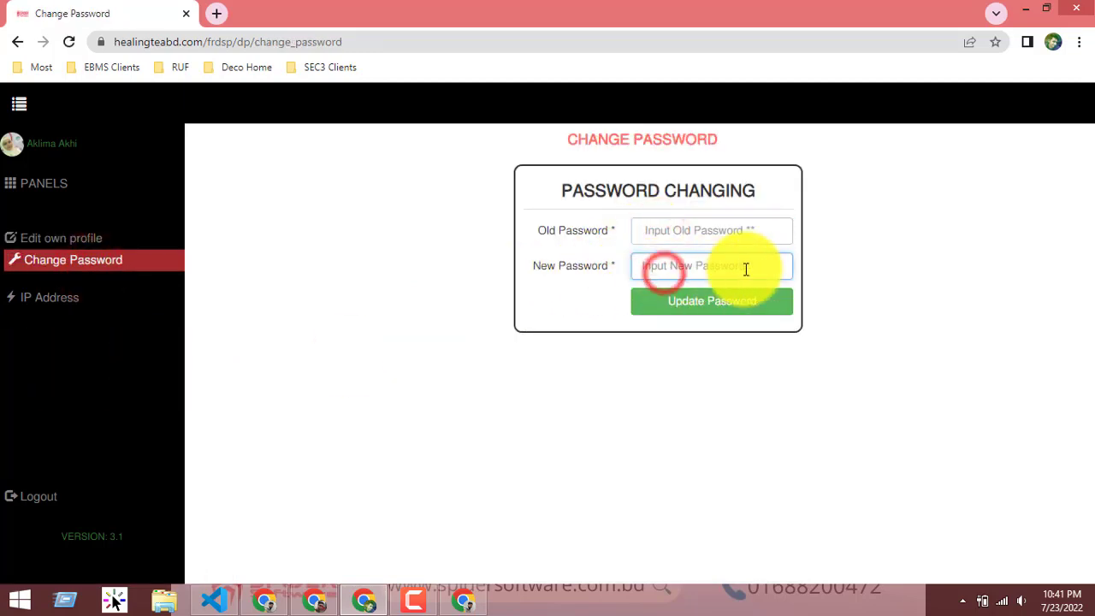
click(454, 342)
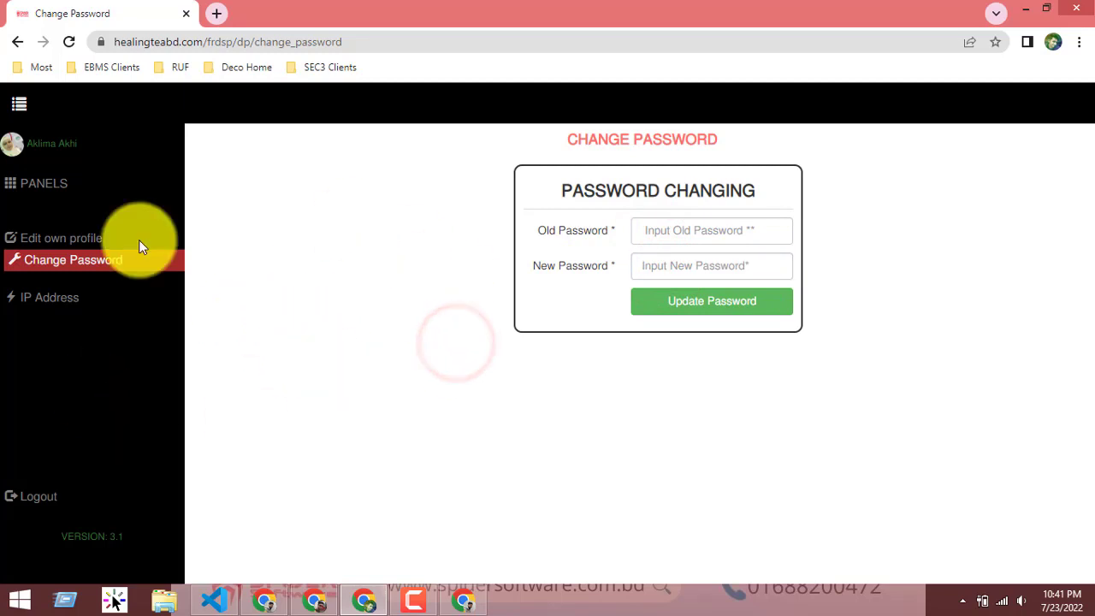
Step: Go back to the All Panels overview and review the available management panels
click(47, 183)
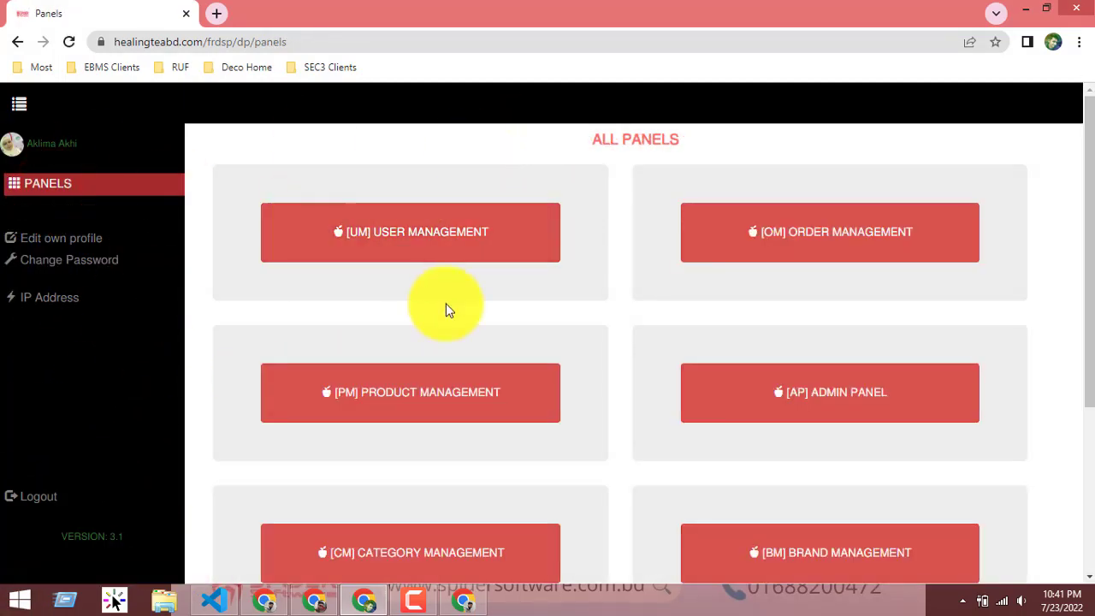
scroll(513, 312, down, 3)
scroll(612, 351, up, 3)
scroll(736, 265, down, 3)
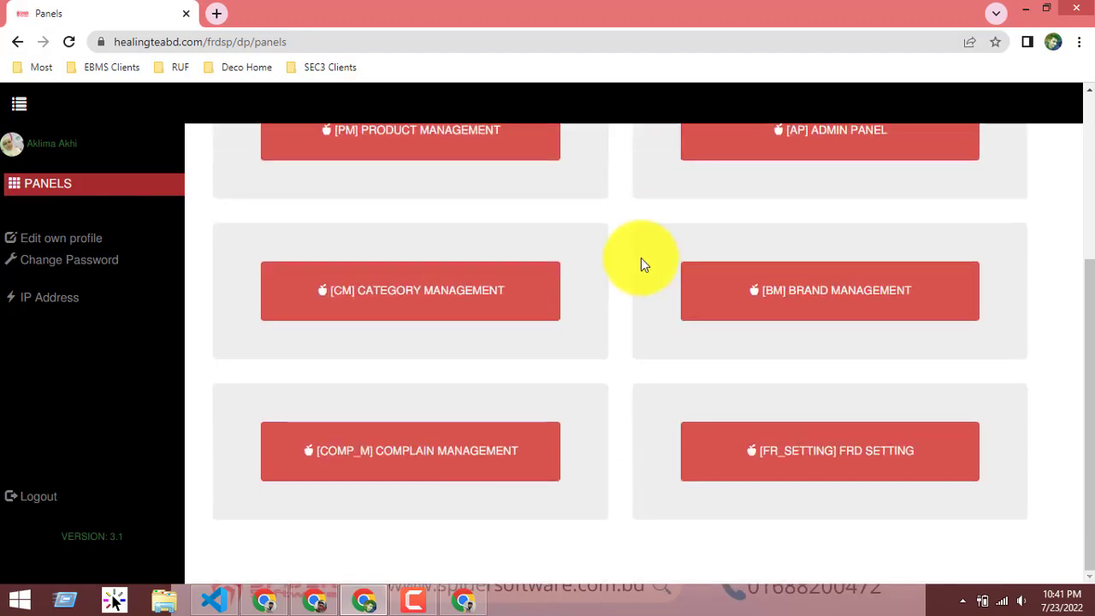
scroll(724, 435, up, 3)
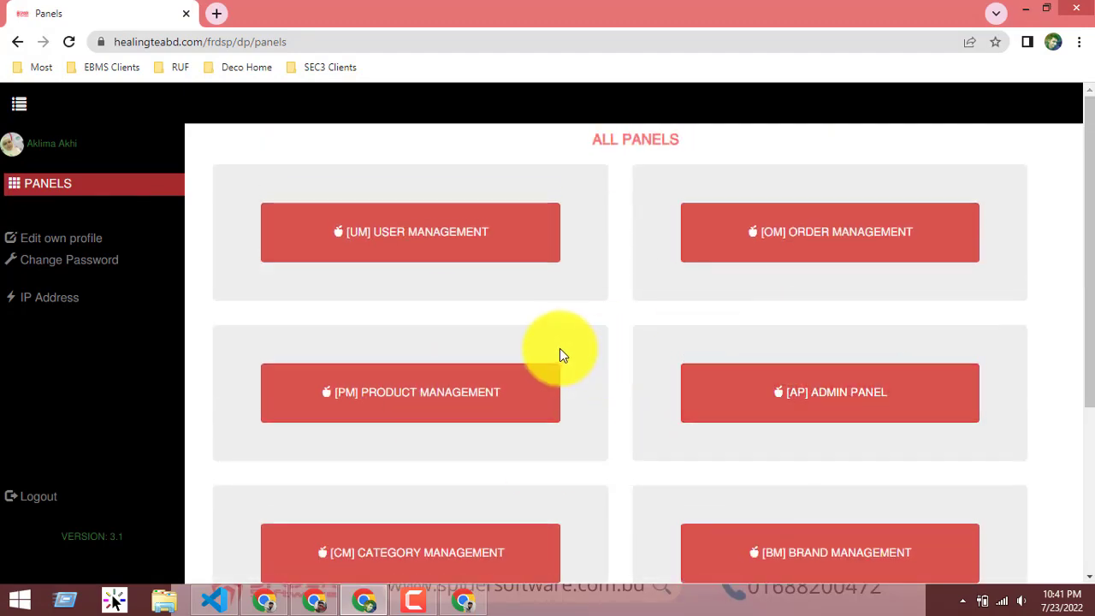
Step: Examine the full range of management panels on the All Panels page, from User and Order Management to Complain Management and FRD Setting
scroll(560, 355, down, 3)
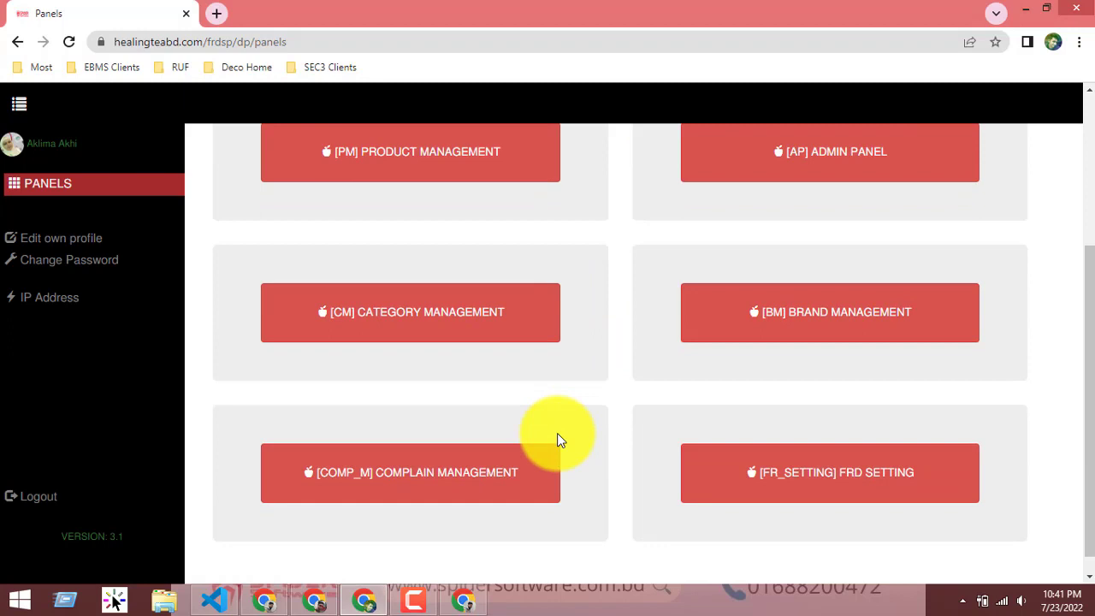
scroll(568, 393, up, 3)
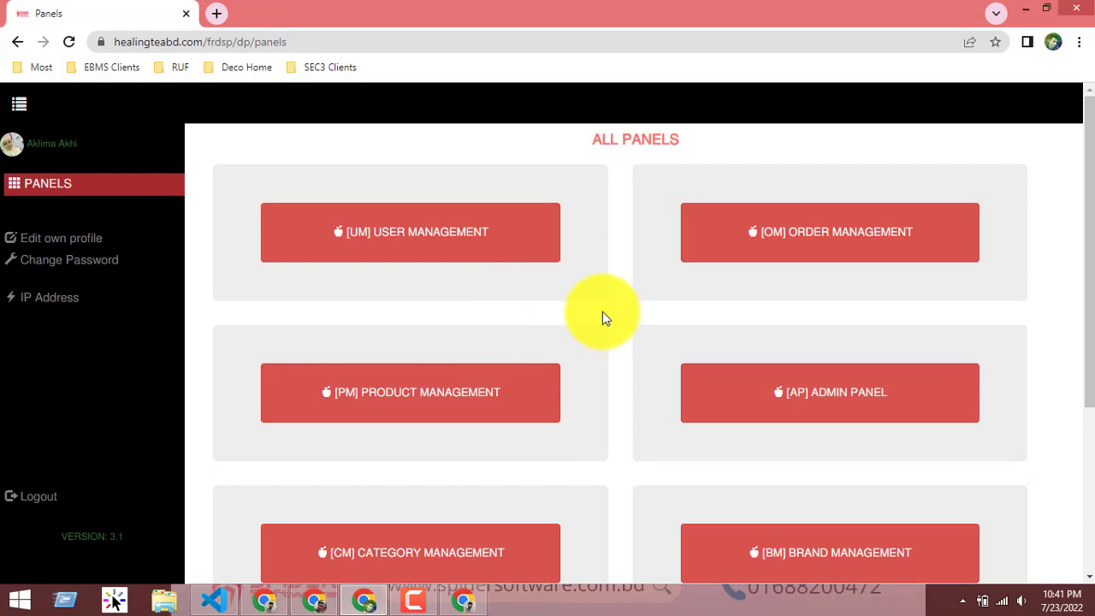
scroll(603, 337, down, 3)
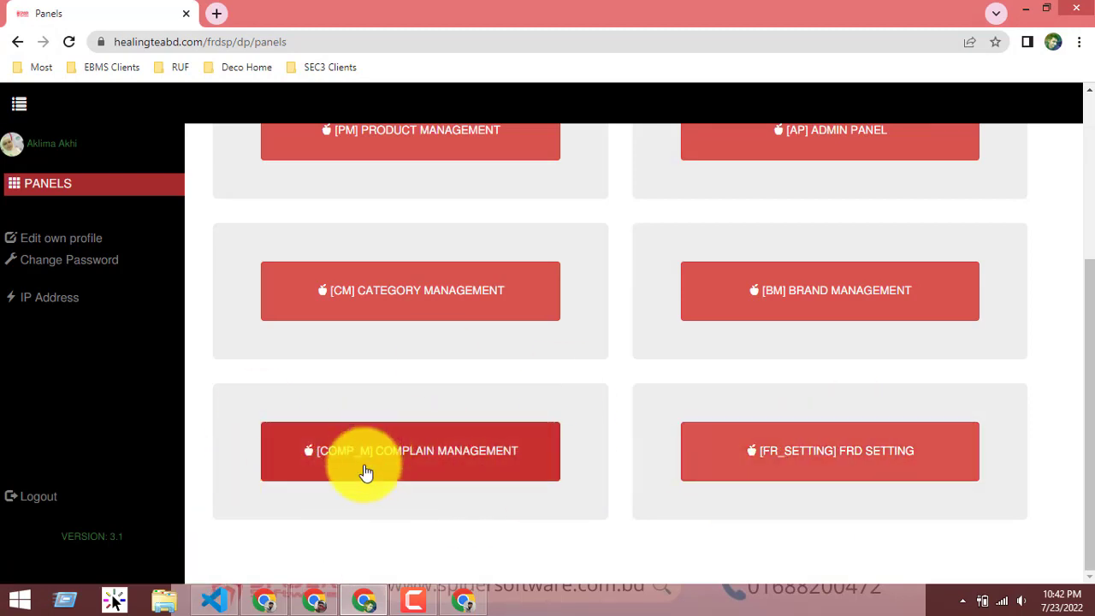
scroll(367, 461, up, 3)
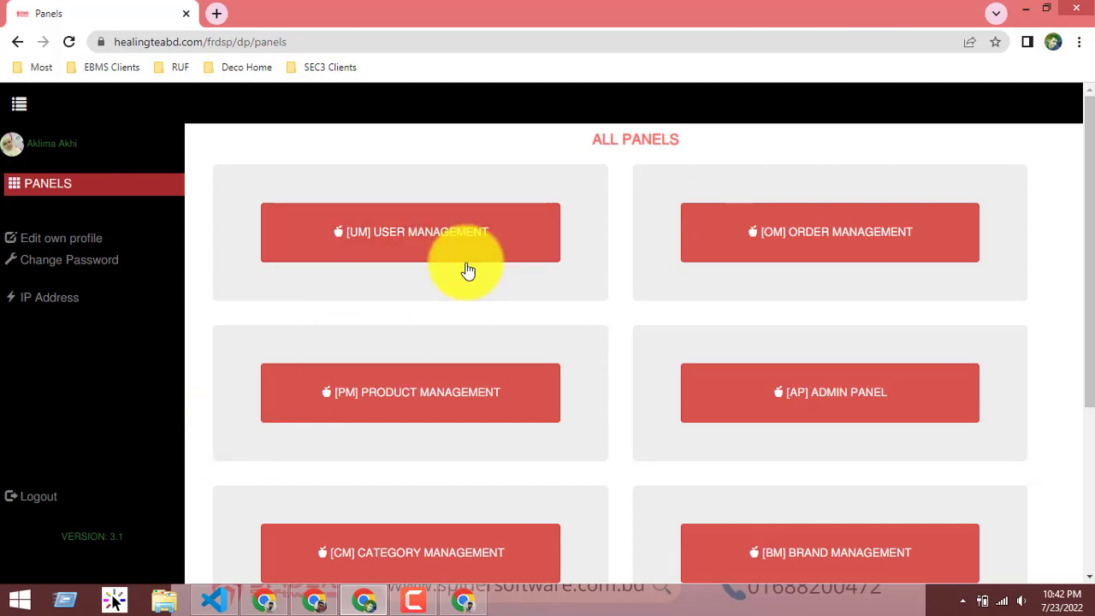
scroll(680, 310, down, 3)
scroll(727, 308, up, 3)
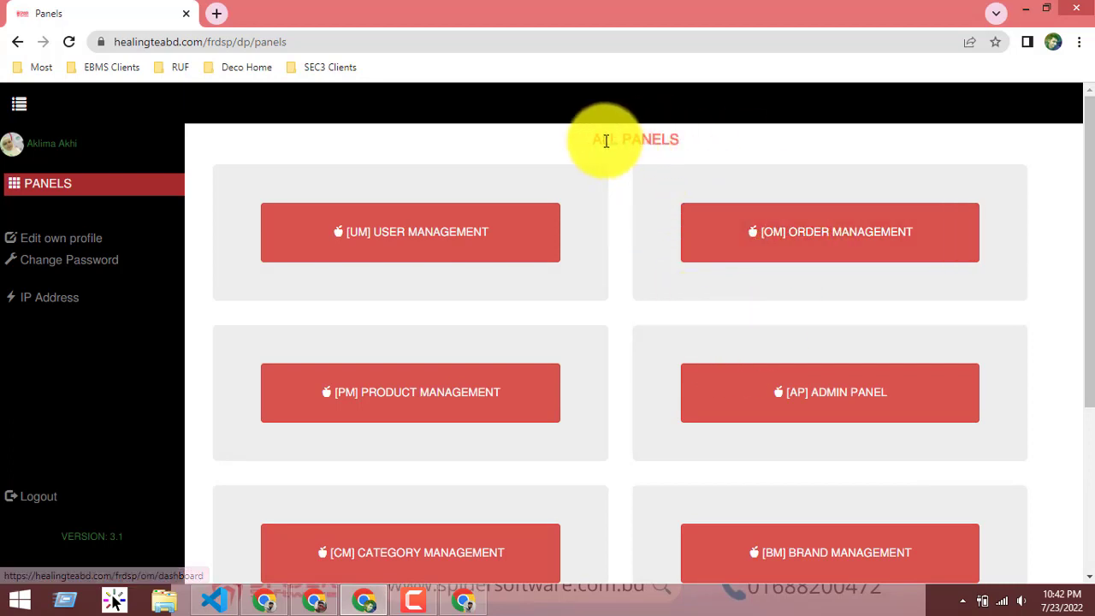
drag(599, 139, 703, 140)
click(703, 139)
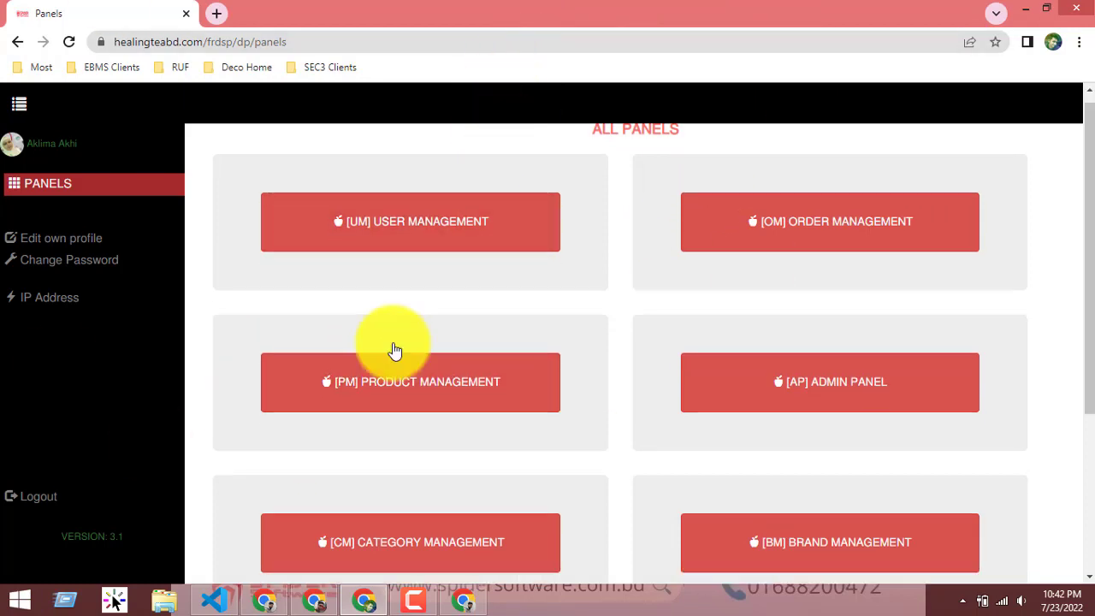
scroll(627, 335, down, 3)
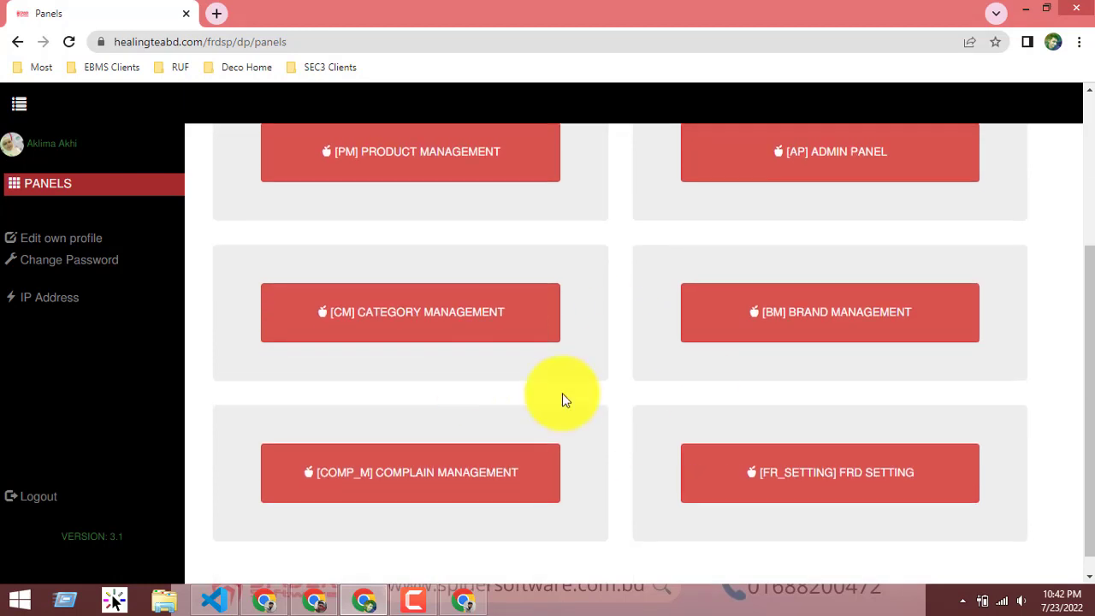
scroll(599, 363, up, 2)
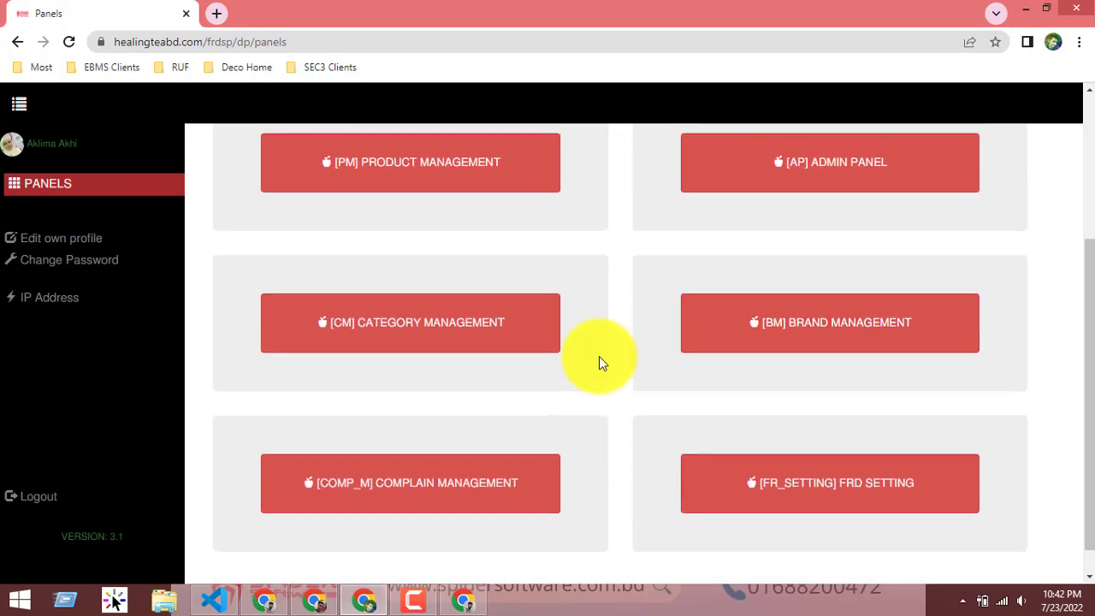
scroll(599, 356, down, 2)
scroll(599, 359, up, 2)
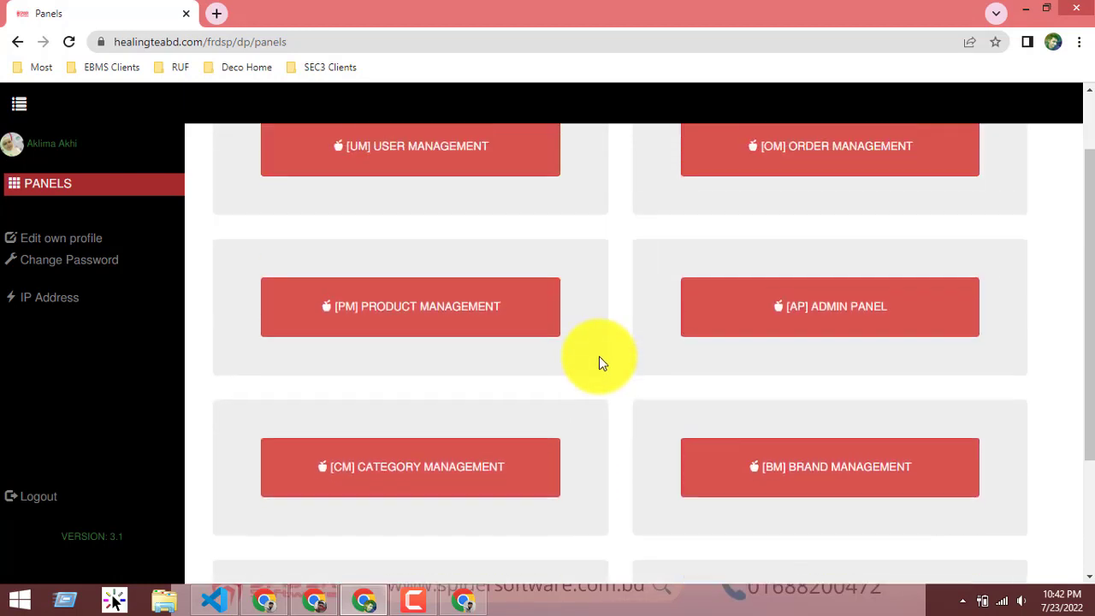
scroll(599, 360, down, 2)
scroll(676, 367, up, 2)
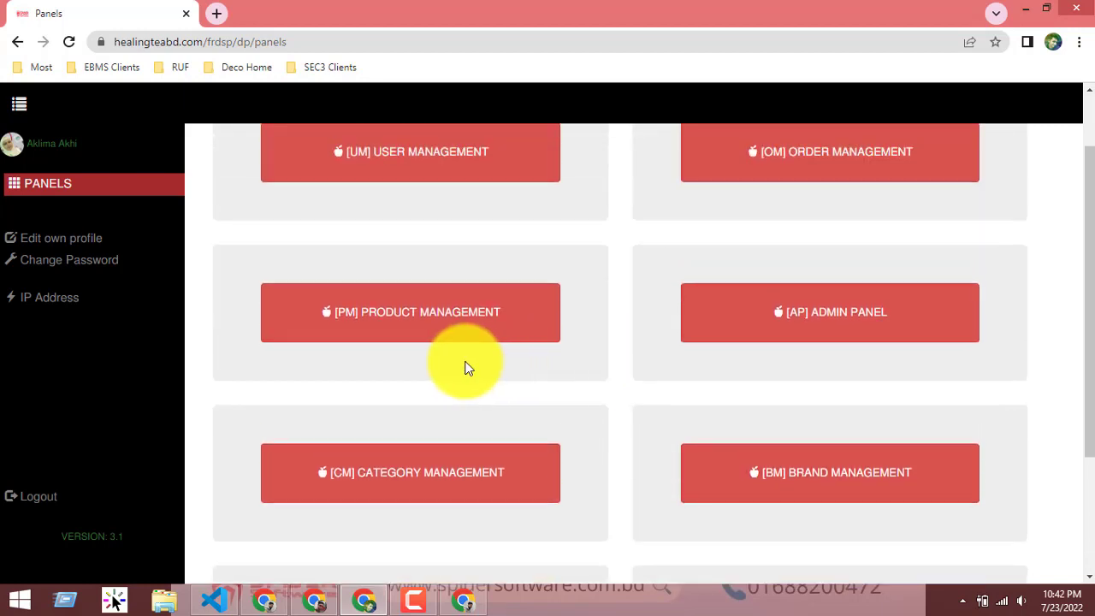
Step: Open Category Management and go to its page for adding categories
click(394, 476)
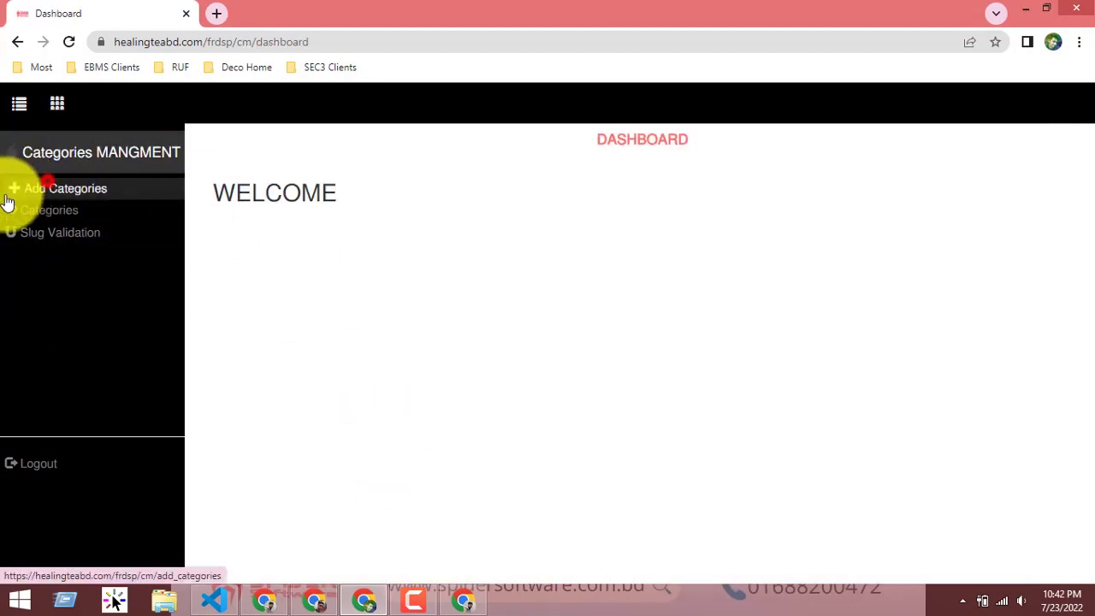
click(48, 187)
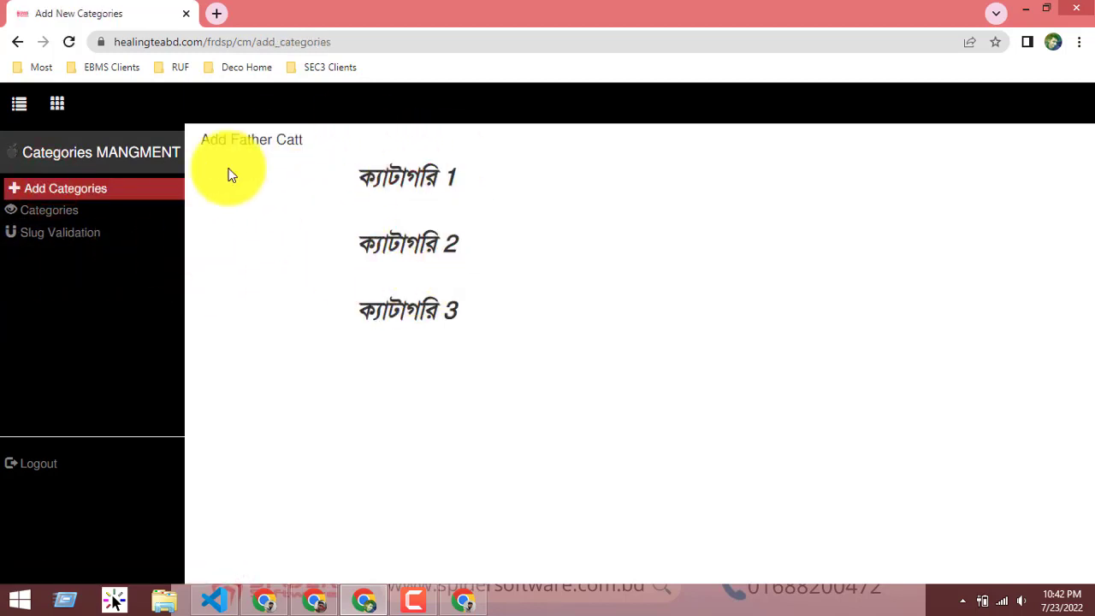
drag(200, 137, 330, 150)
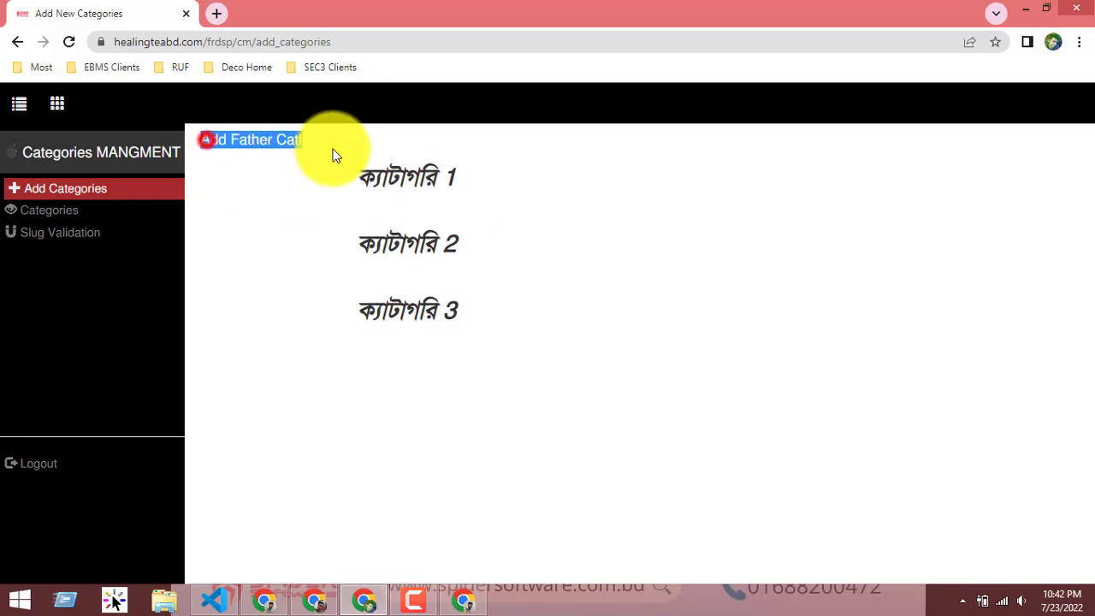
Step: Open the form for a new father category, examine its English and Bangla name fields, and dismiss it
click(264, 143)
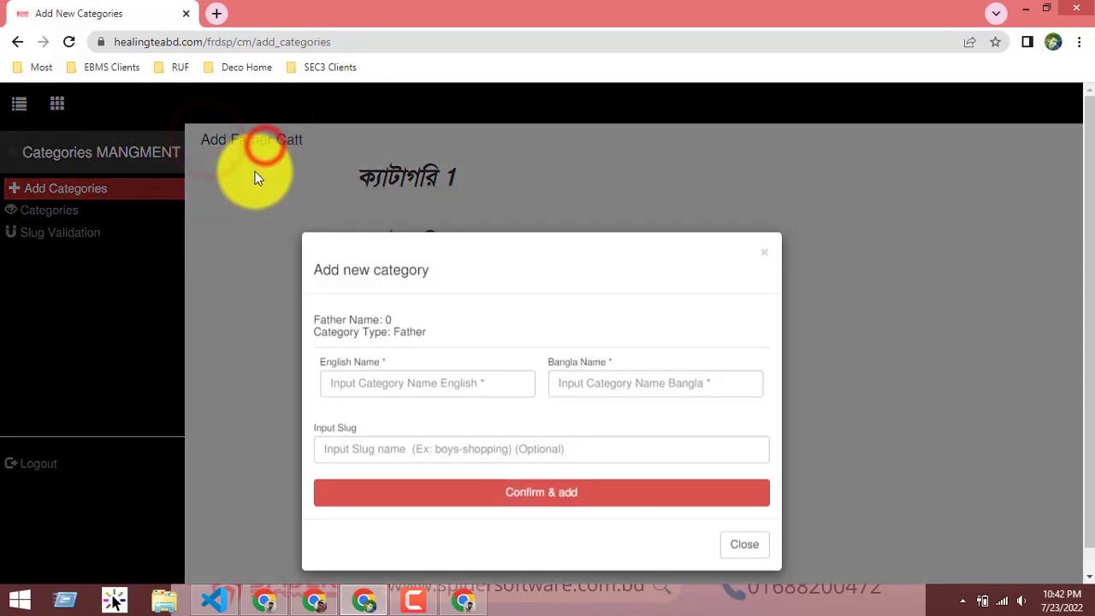
click(362, 398)
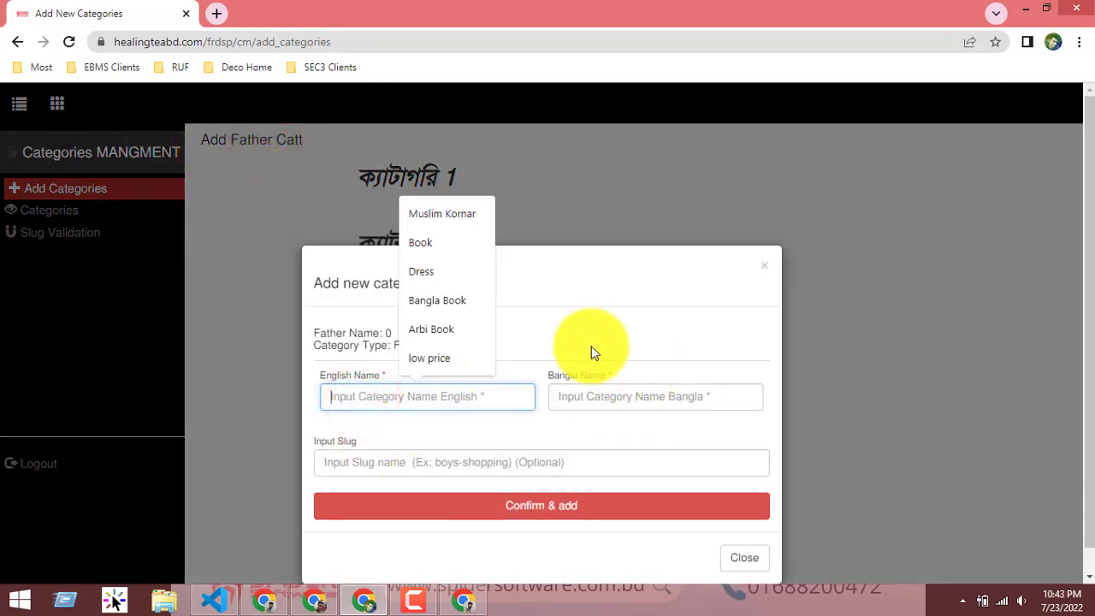
drag(318, 379, 367, 379)
click(624, 378)
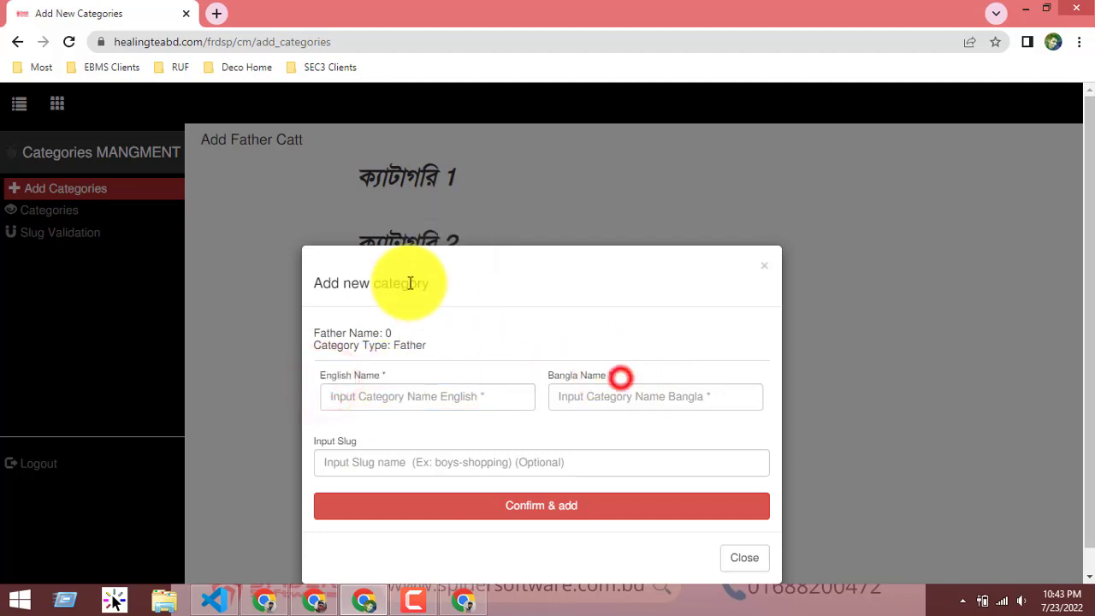
click(350, 178)
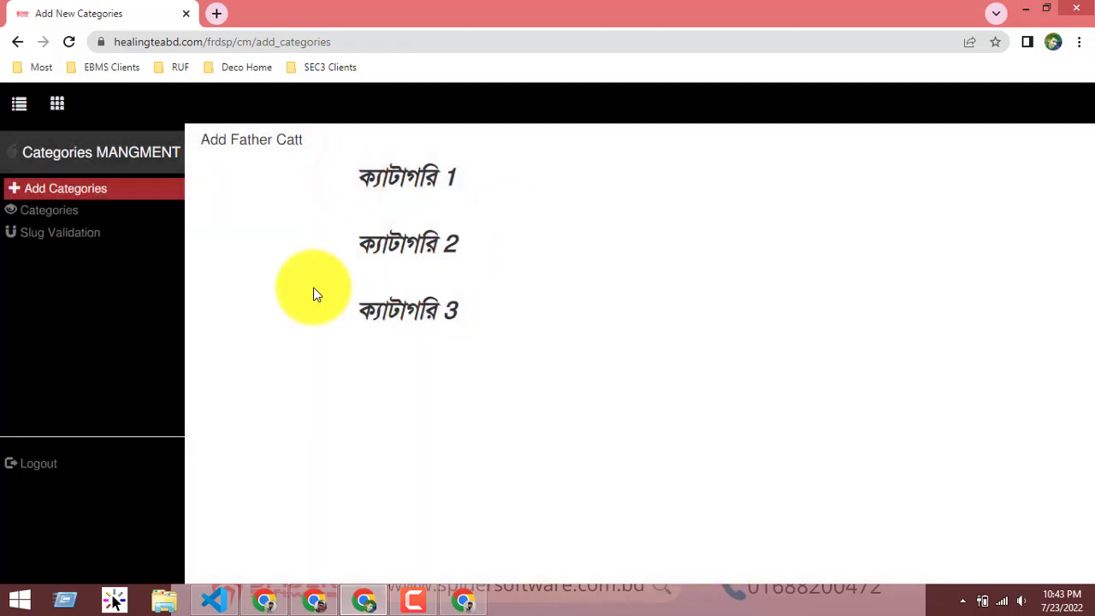
Step: Copy the name of the third category, ক্যাটাগরি 3, from the category list
drag(317, 311, 418, 313)
right_click(419, 310)
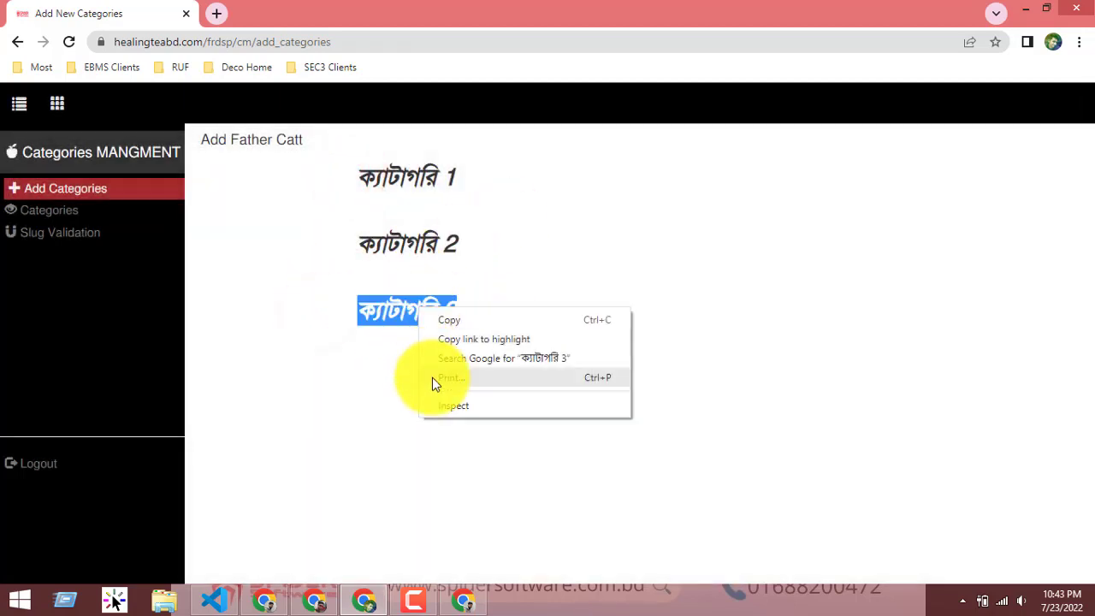
click(442, 325)
click(241, 115)
Step: Start a new father category and enter "Balck Tea" as its English name
click(242, 144)
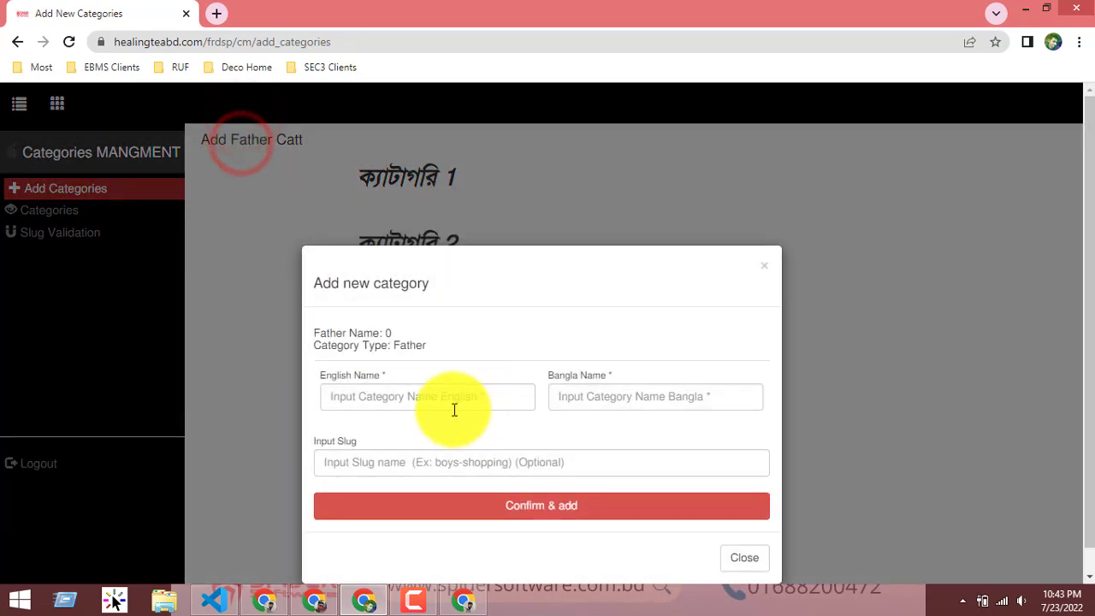
click(353, 395)
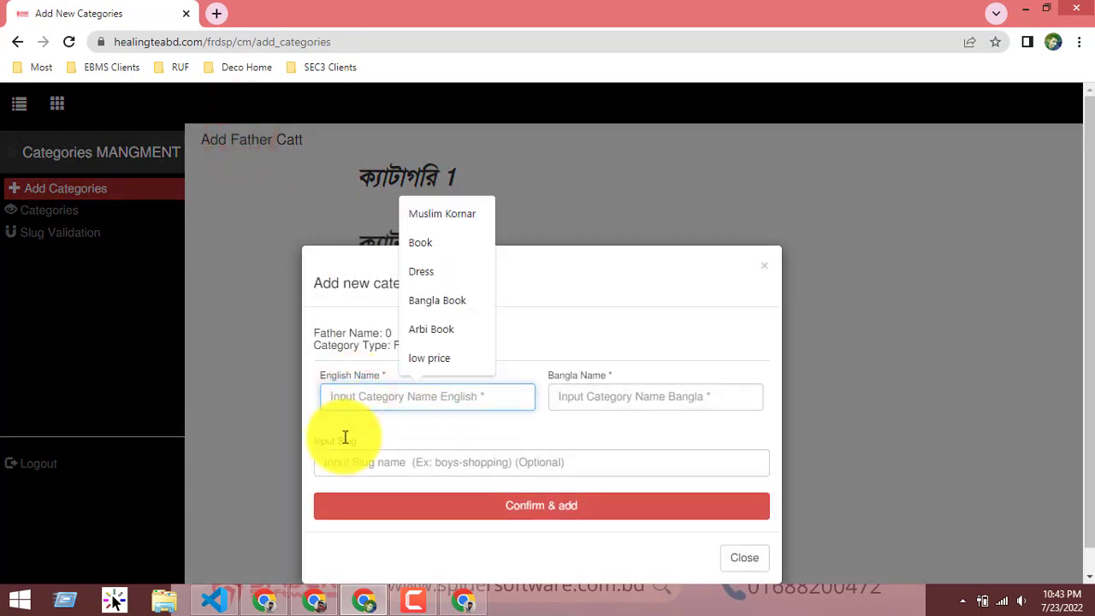
text(Bl)
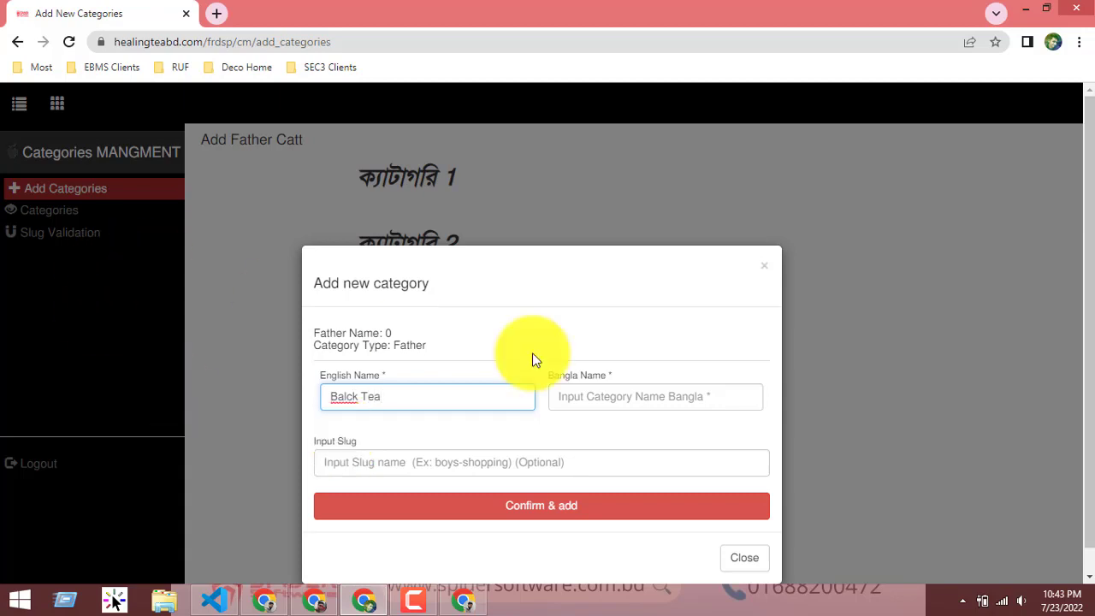
Step: Open Google Translate in a new tab and write "ব্ল্যাক টি" with Bengali as the source language
click(614, 398)
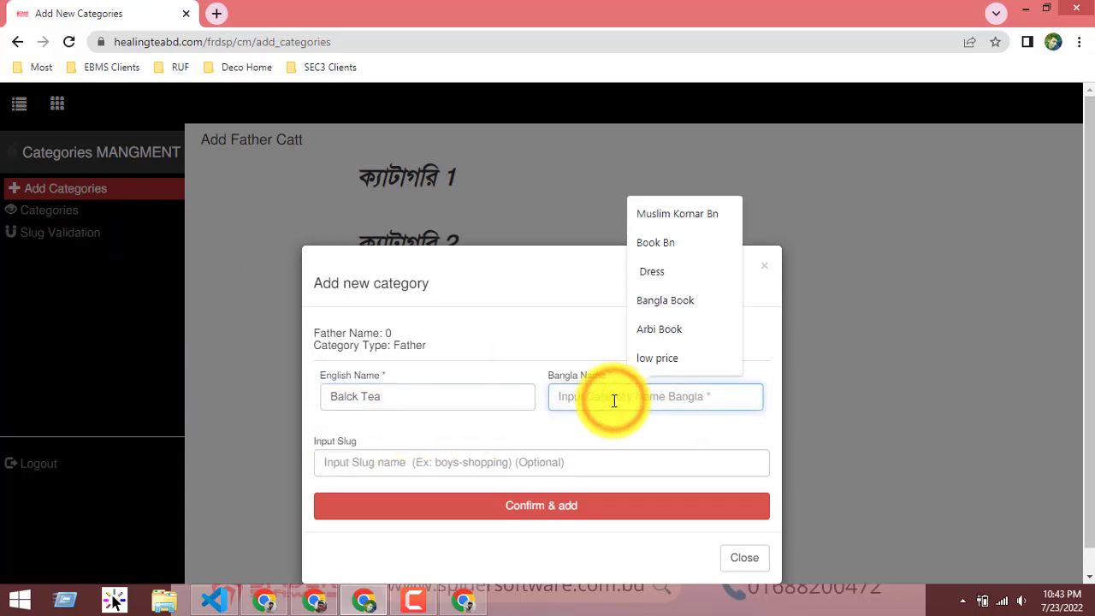
click(217, 13)
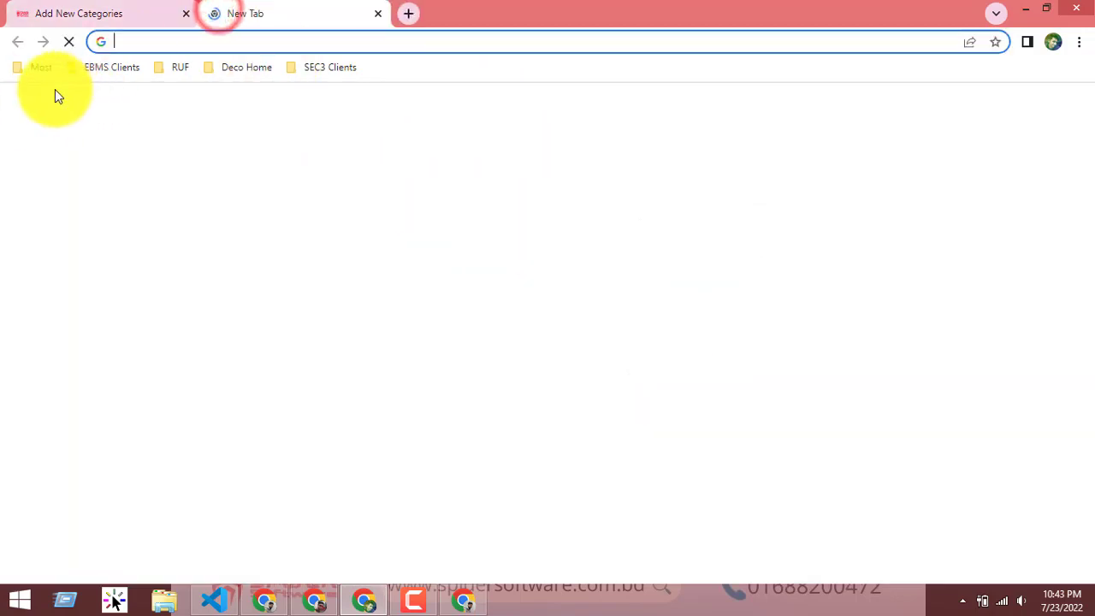
click(48, 66)
click(56, 149)
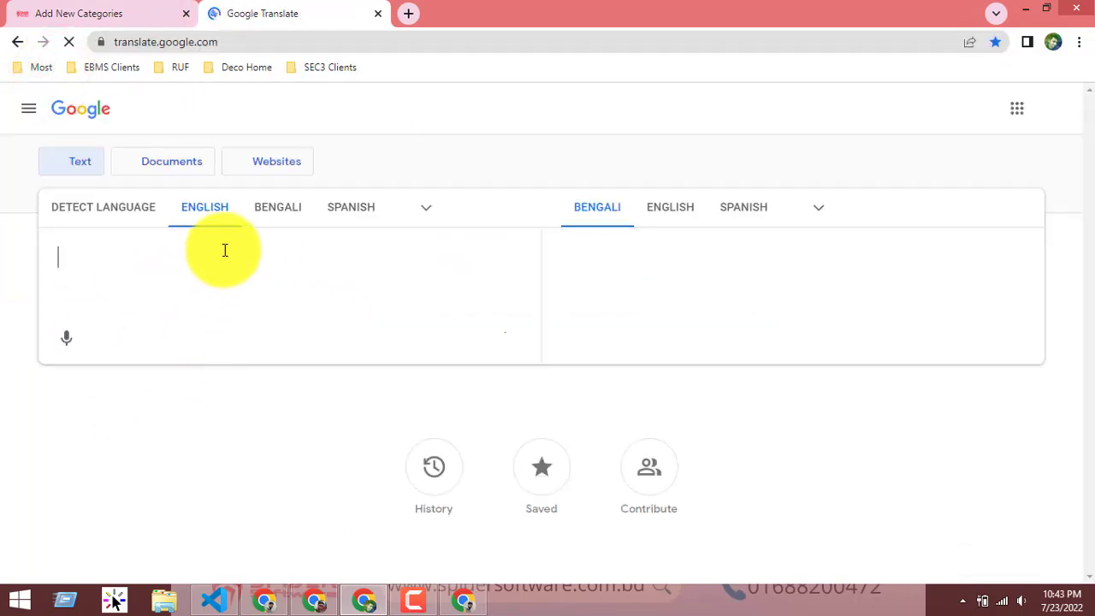
click(278, 209)
click(149, 258)
text(Black )
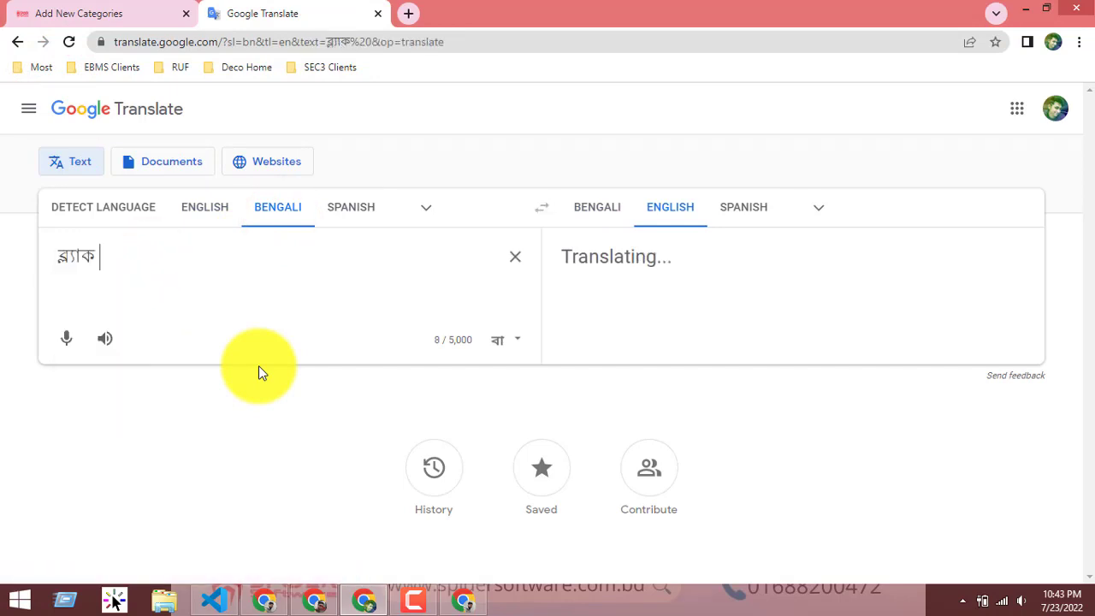
text(Tea)
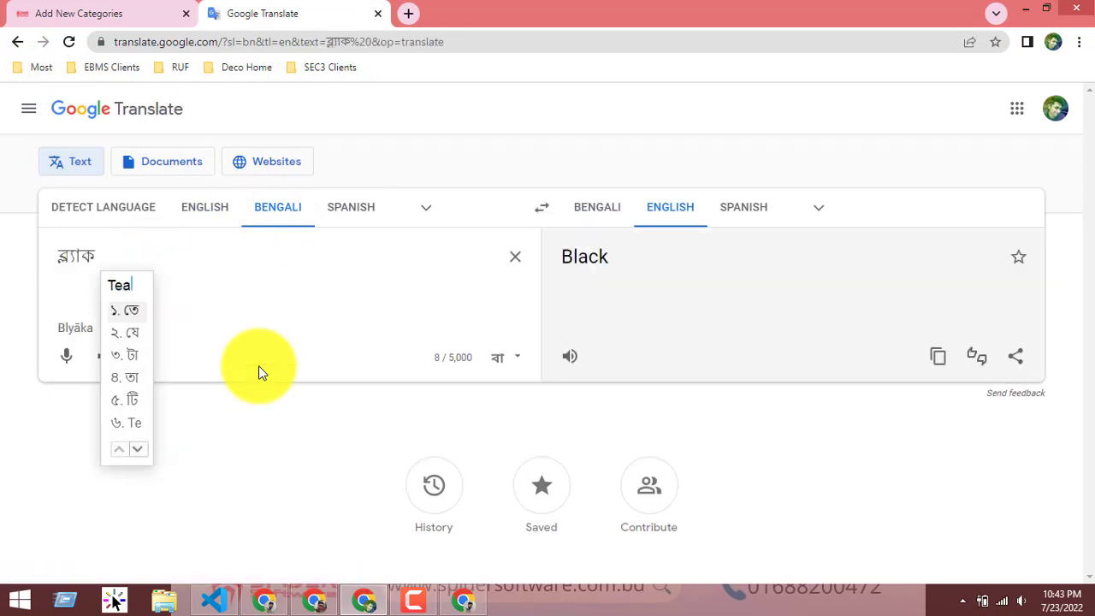
click(137, 311)
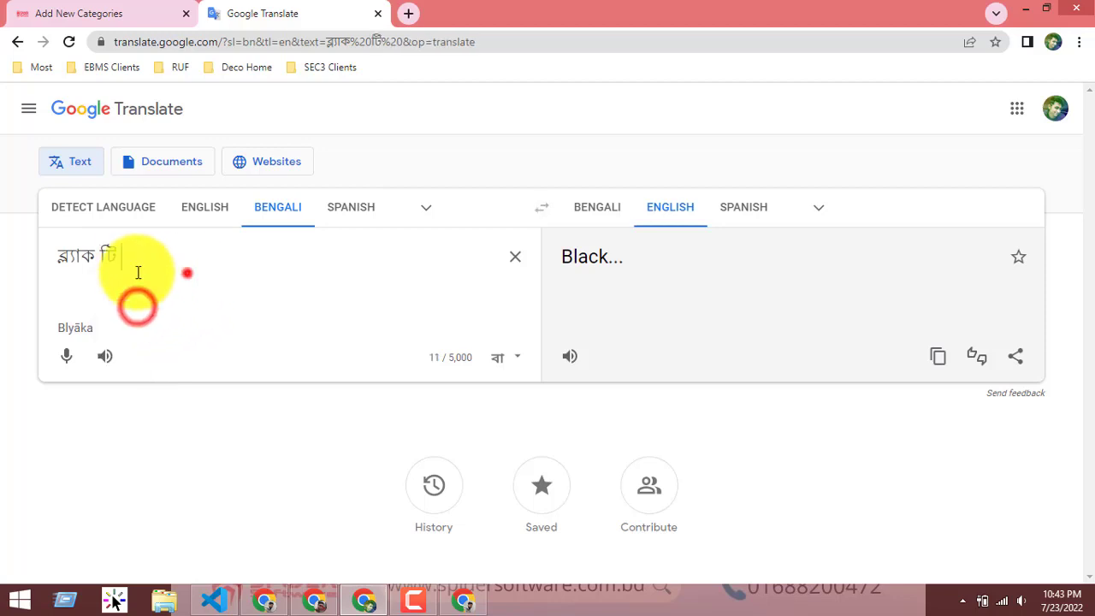
Step: Copy the Bengali text "ব্ল্যাক টি" from Google Translate into the new category's Bangla name
drag(186, 271, 59, 261)
click(128, 12)
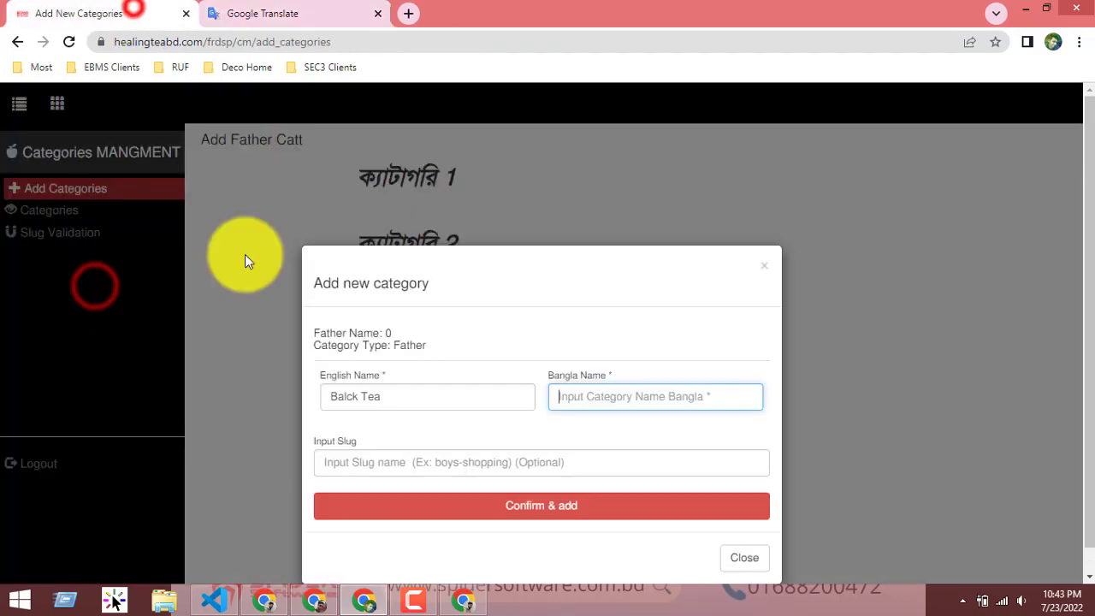
click(572, 399)
key(ctrl+v)
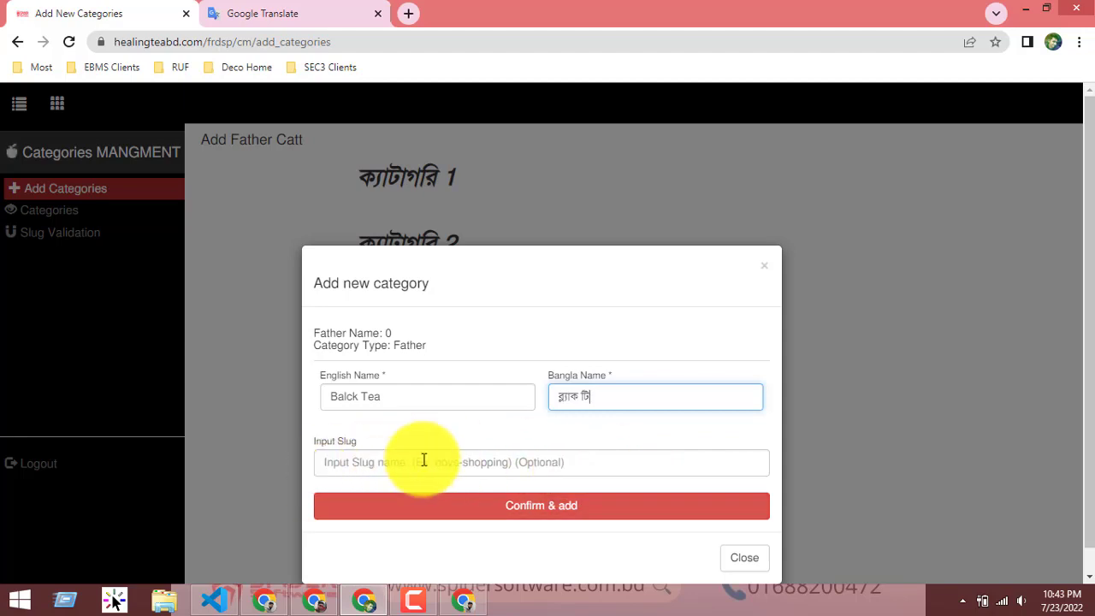
Step: Confirm and add the Balck Tea category without a custom slug, dismiss the alert, and return to the category list
click(546, 506)
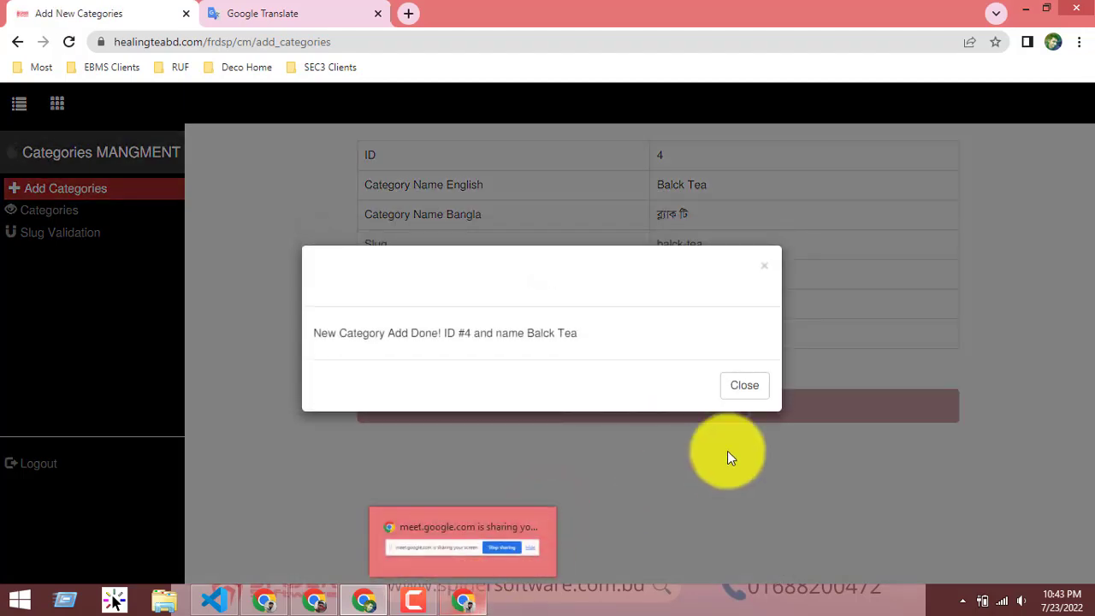
click(741, 381)
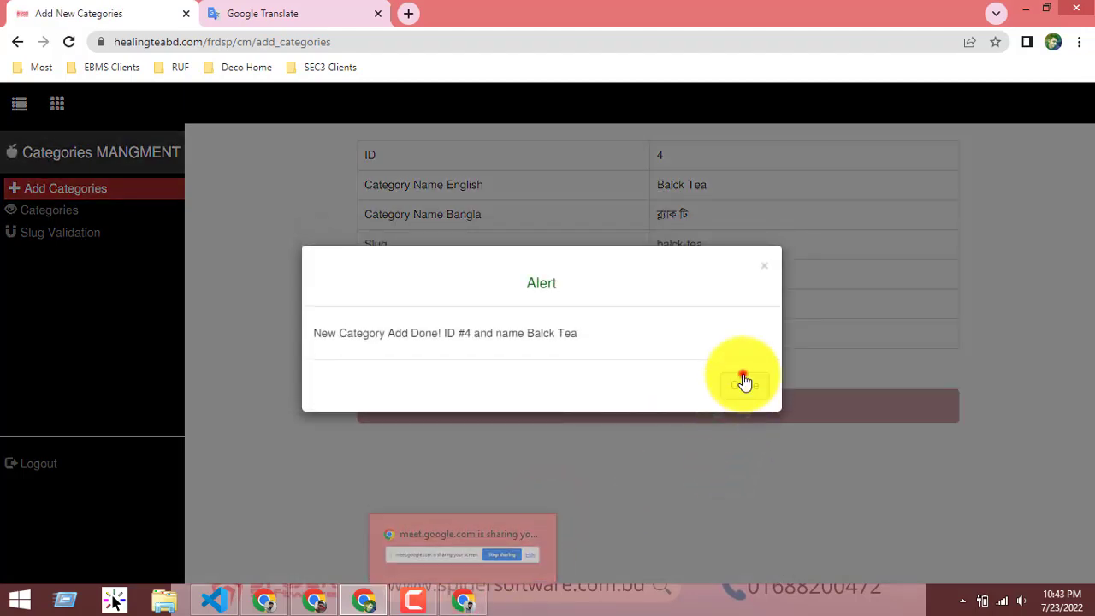
click(636, 406)
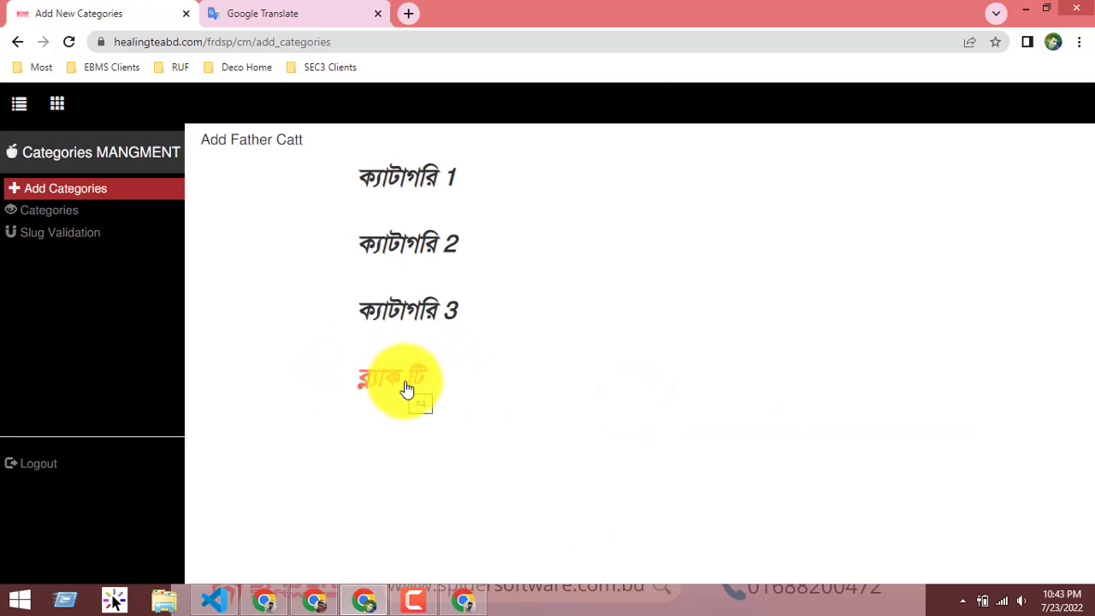
click(259, 140)
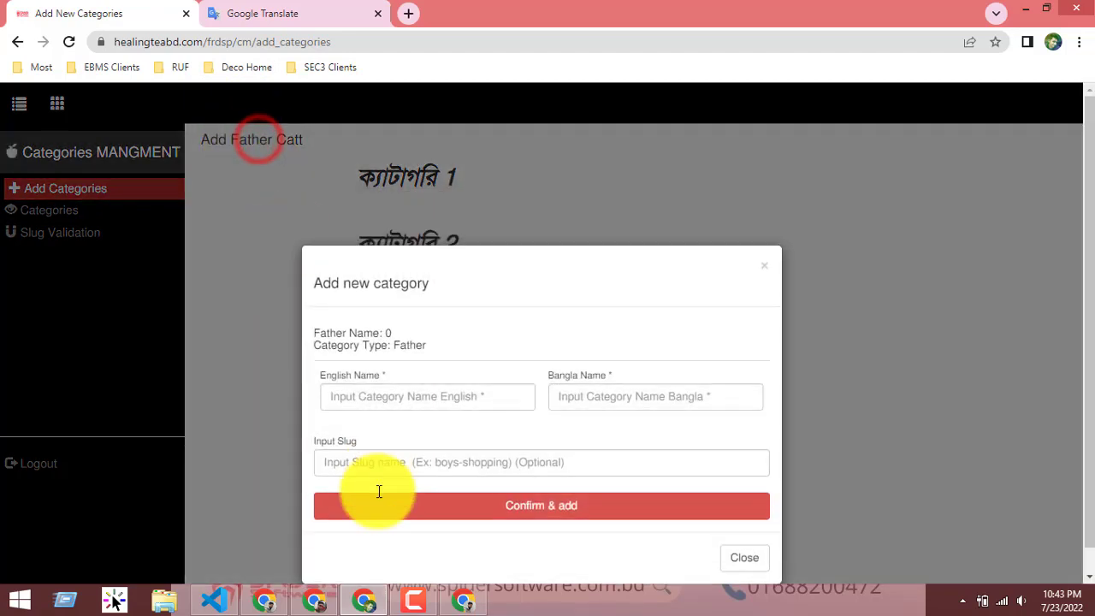
click(721, 561)
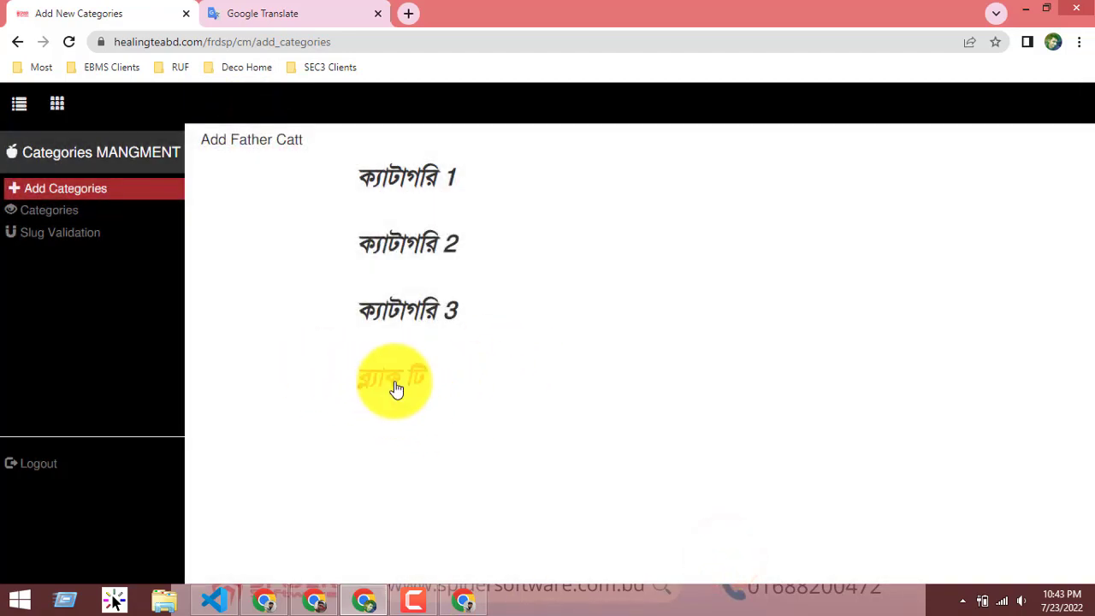
click(395, 390)
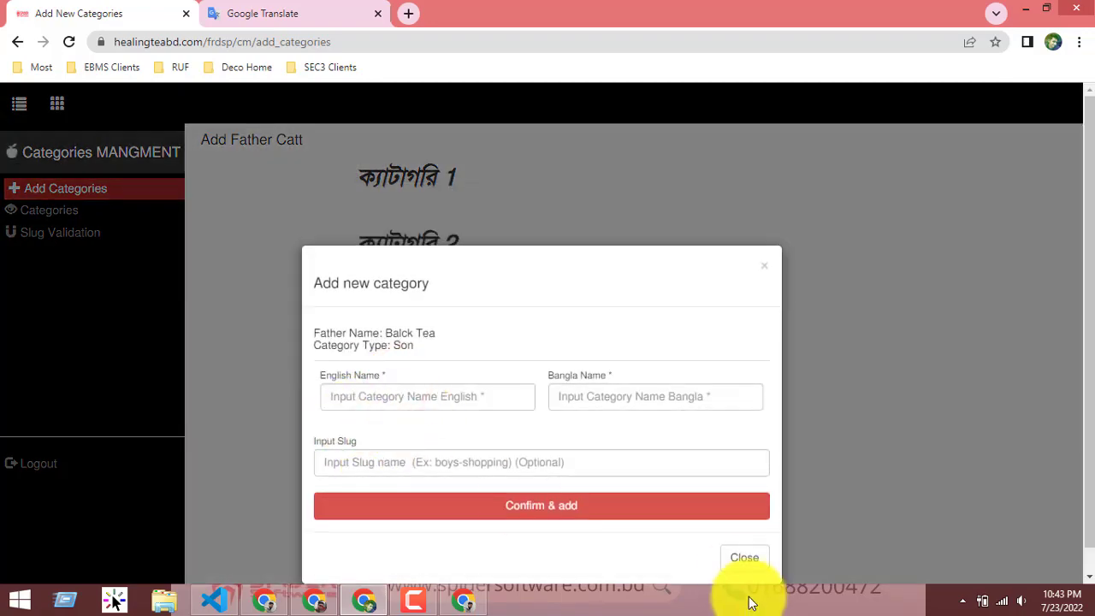
click(741, 560)
click(396, 387)
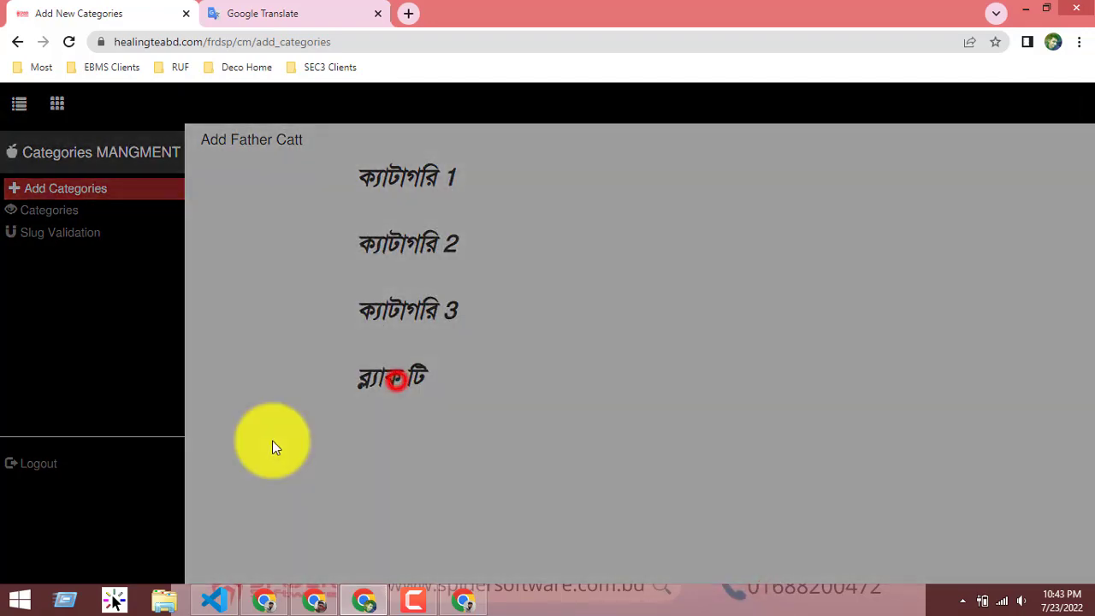
click(366, 398)
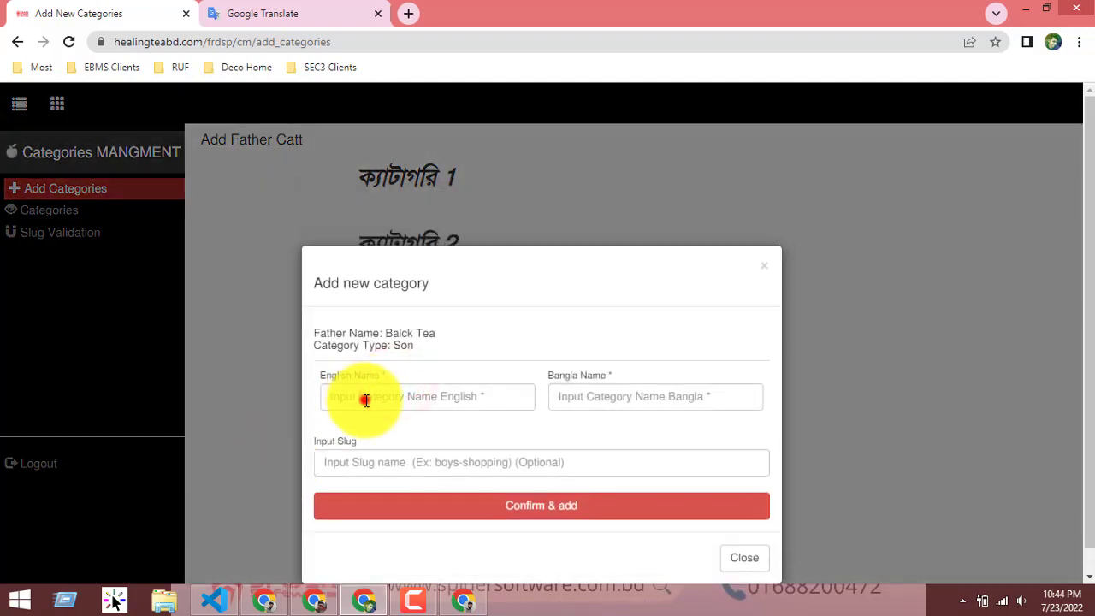
click(741, 557)
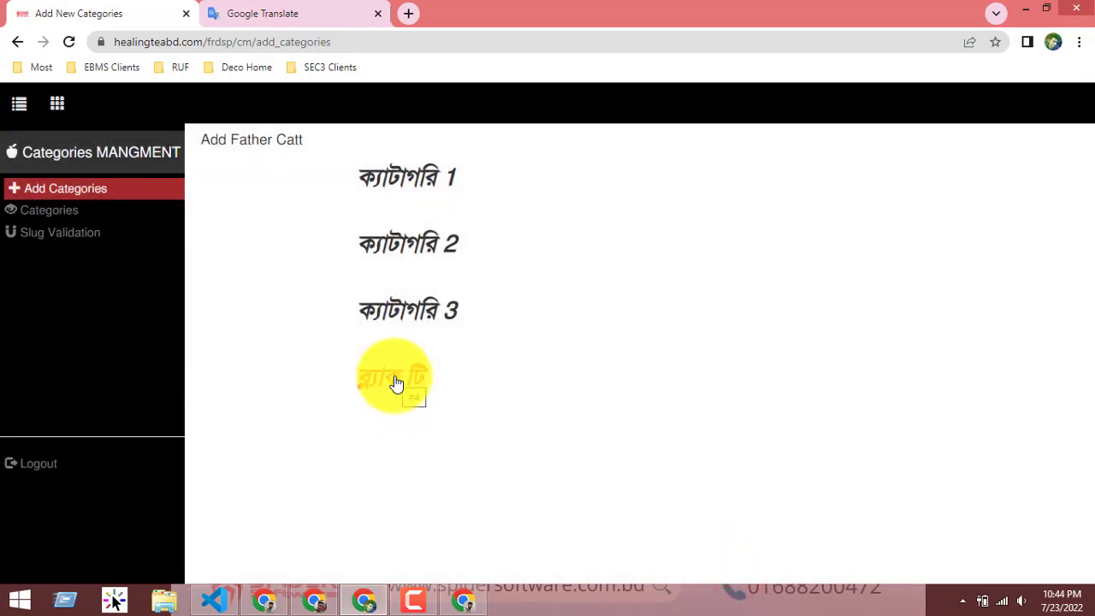
click(396, 383)
click(377, 396)
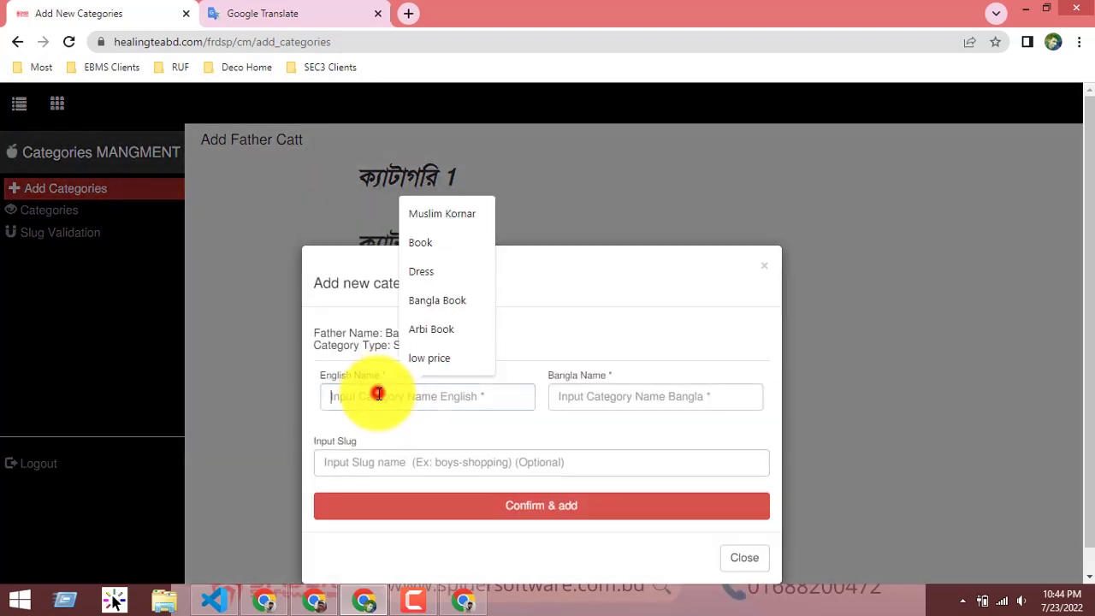
click(753, 554)
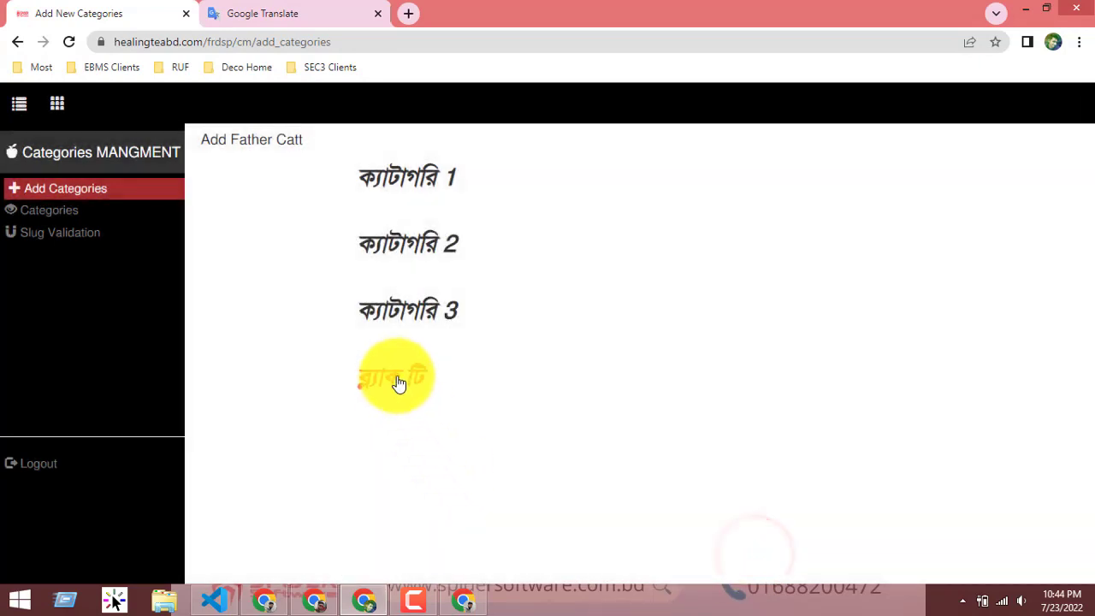
Step: Start a child category under ব্ল্যাক টি with English name "Black te Requler" and Bangla name "Black te Requler ban"
click(397, 382)
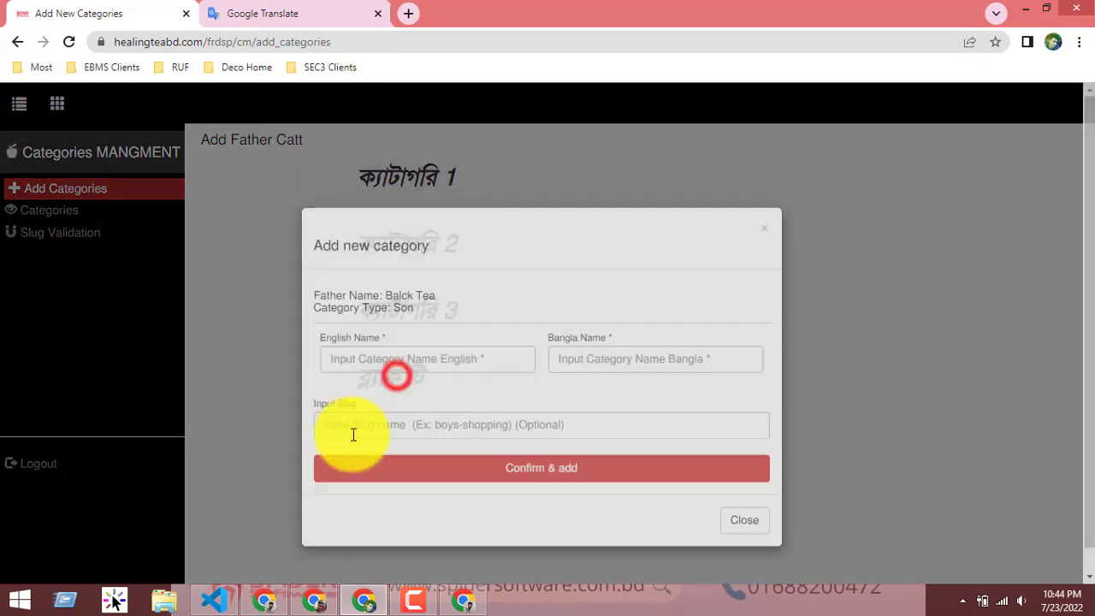
click(362, 395)
text(Black te Reguler)
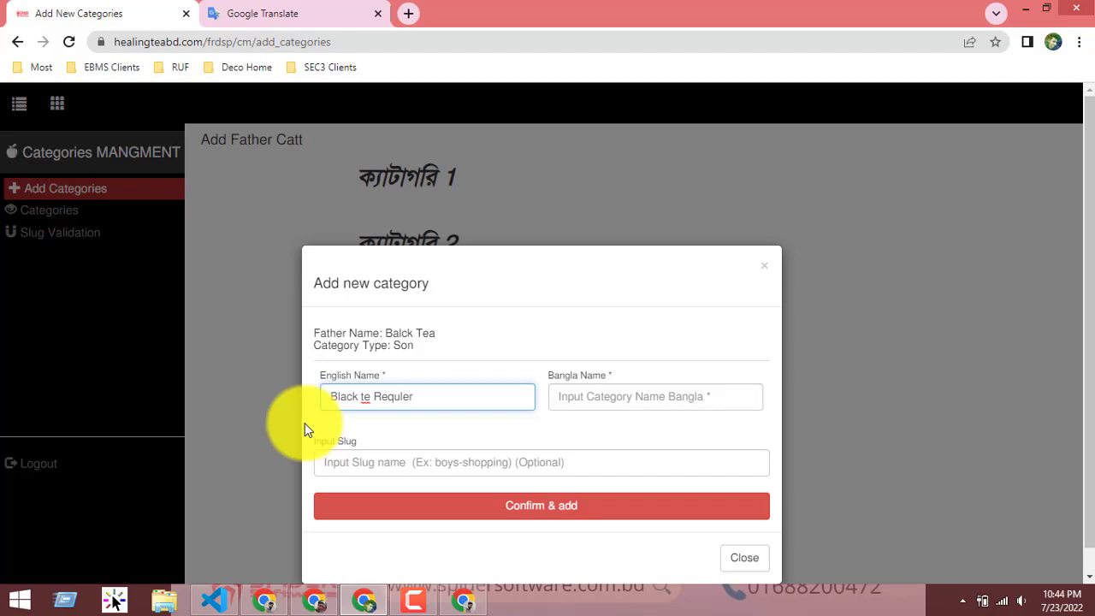
drag(422, 396, 293, 403)
right_click(359, 405)
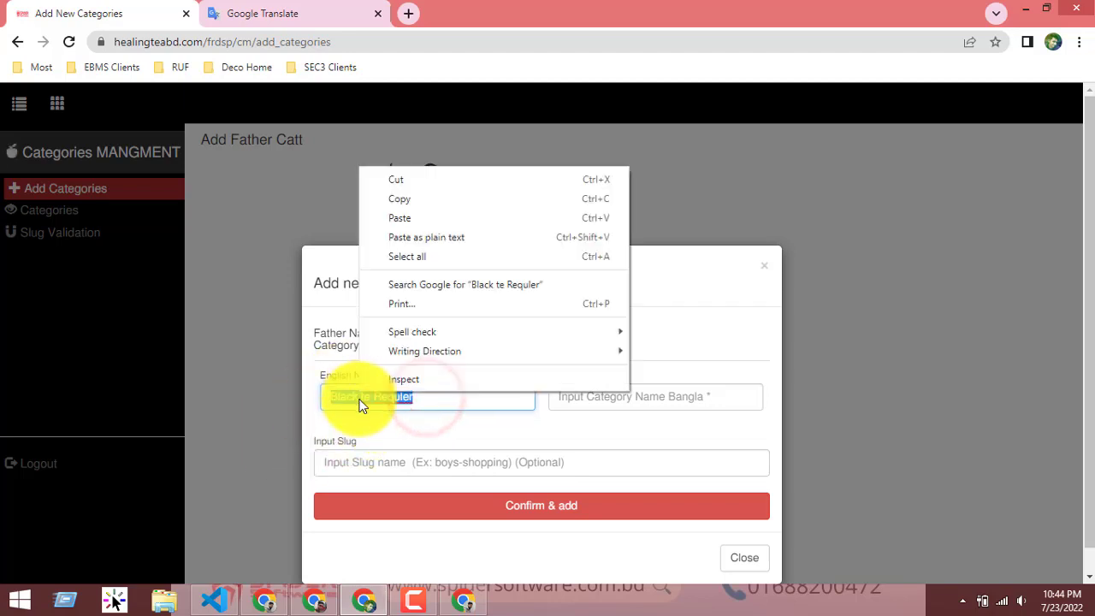
click(423, 198)
click(603, 400)
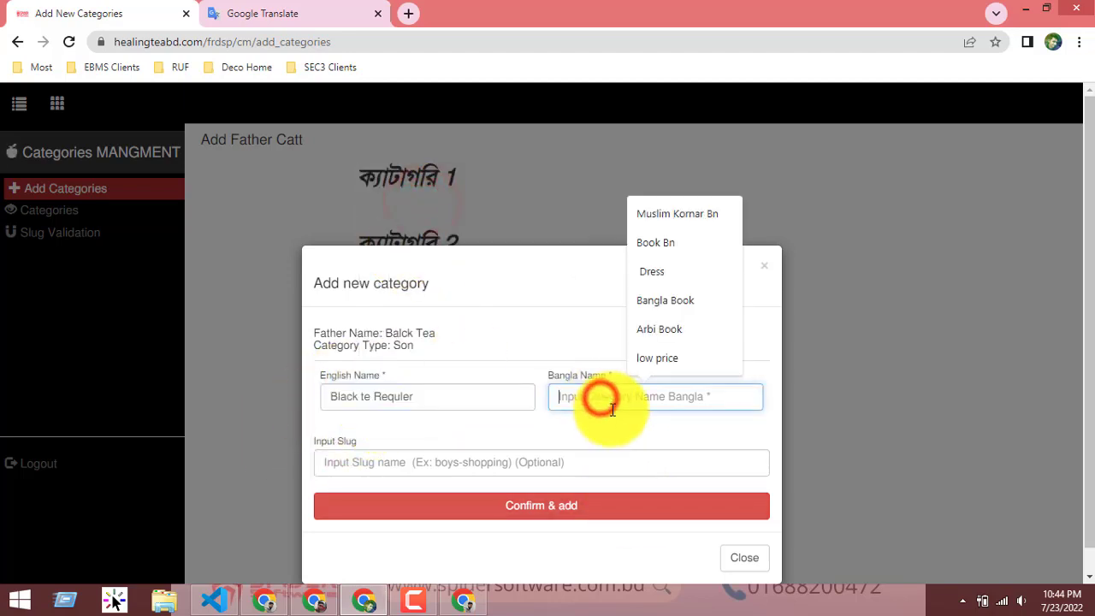
key(ctrl+v)
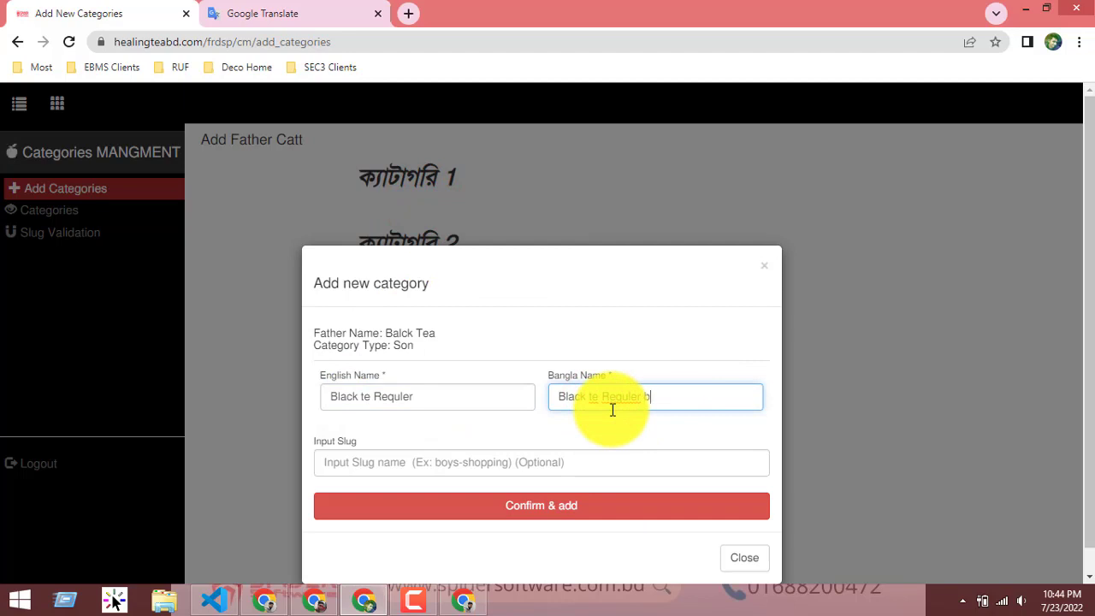
Step: Confirm and add the Black te Requler category without a custom slug, dismiss the alert, and return to the category list
click(499, 503)
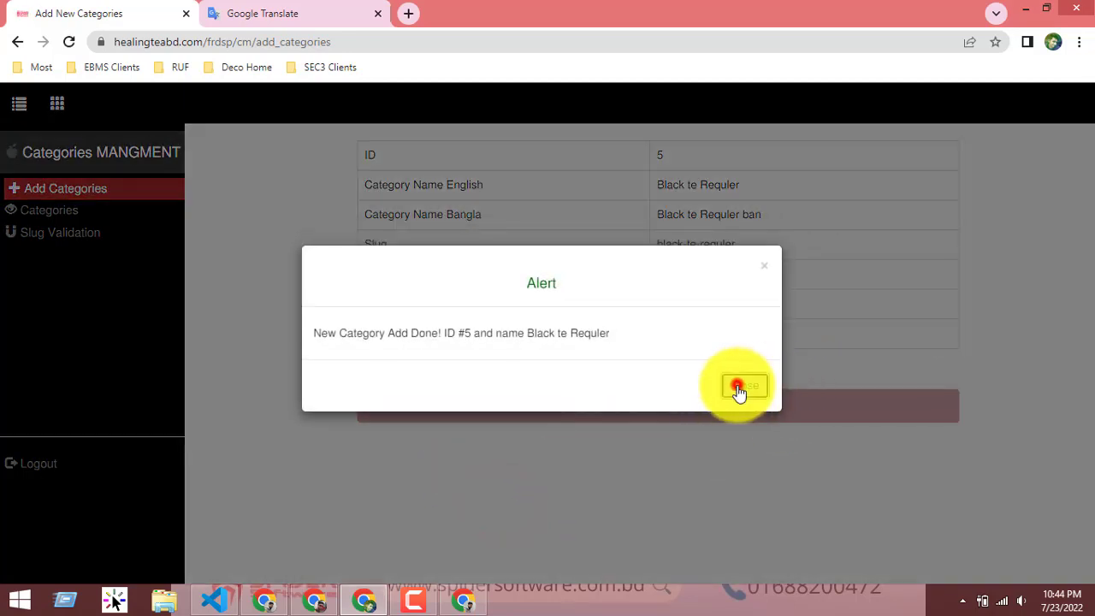
click(738, 390)
click(543, 418)
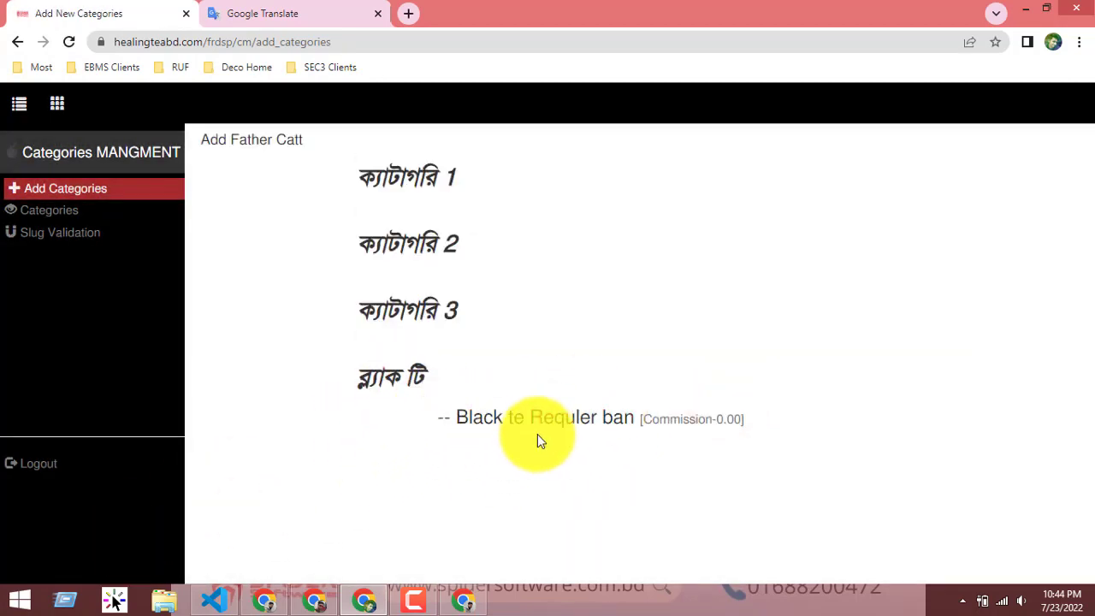
Step: Start another child category under ব্ল্যাক টি with "blak tea spacial" as both its English and Bangla name
click(420, 372)
click(380, 393)
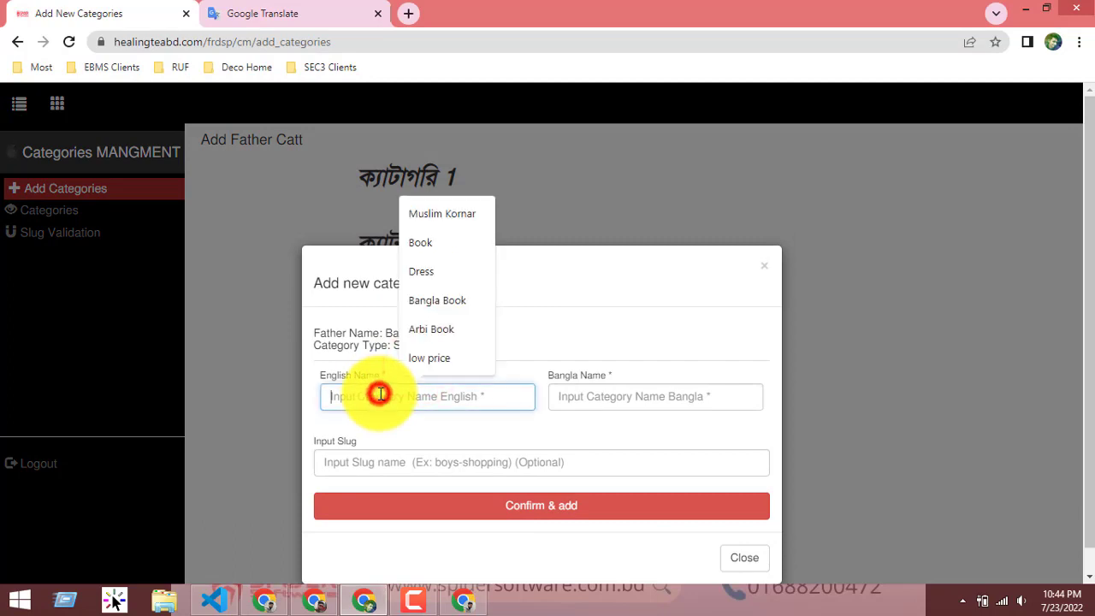
text(blak tea spacial)
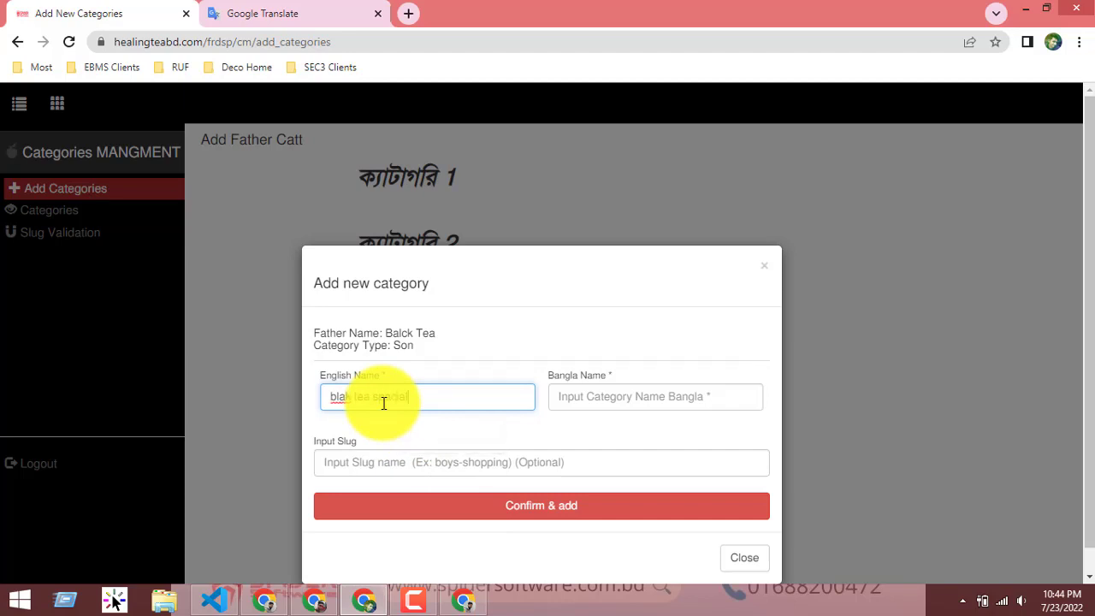
triple_click(368, 396)
right_click(433, 398)
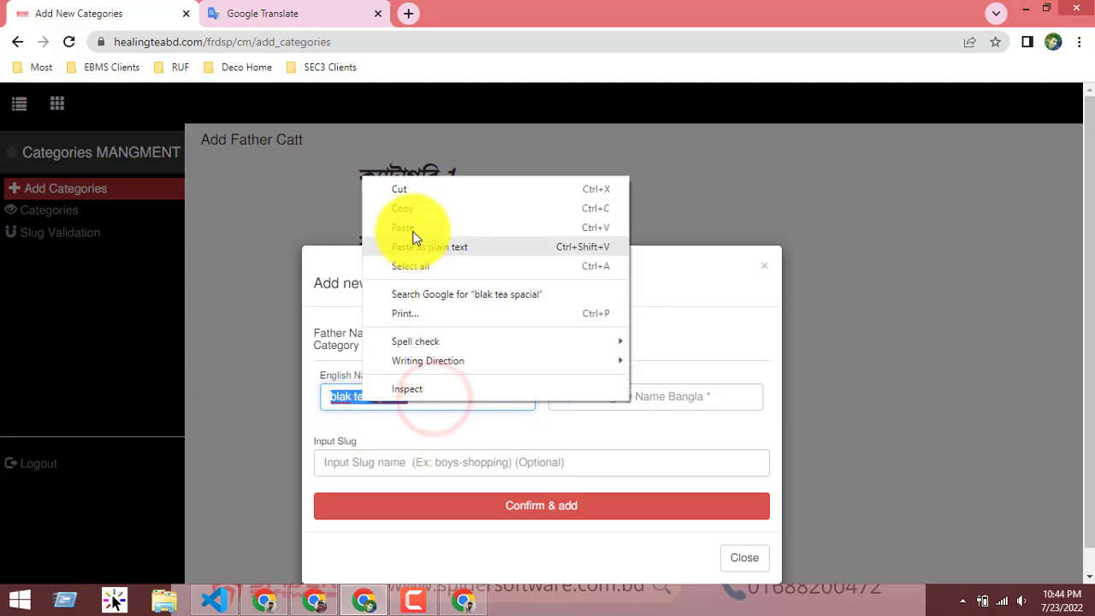
click(428, 208)
click(637, 395)
key(ctrl+v)
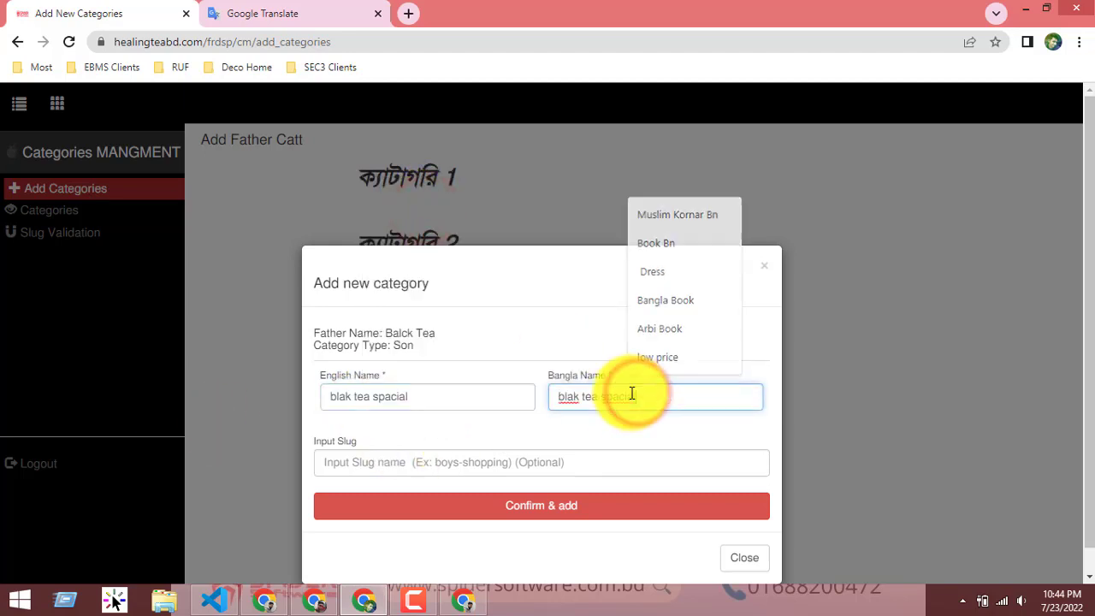
Step: Confirm and add the blak tea spacial category without a custom slug, dismiss the alert, and return to the category list
click(564, 507)
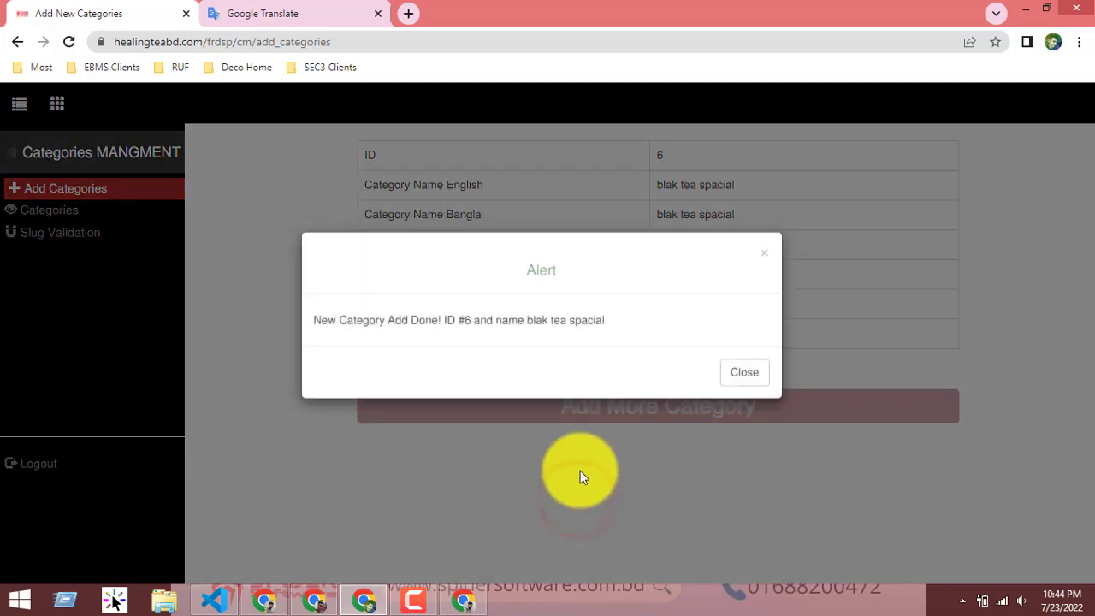
click(742, 371)
click(676, 400)
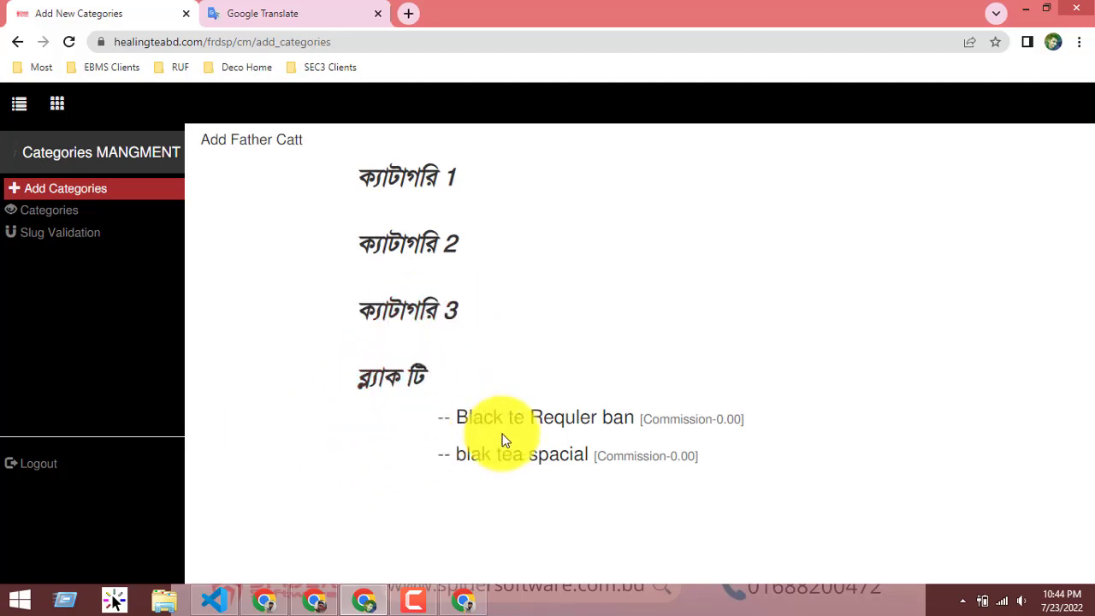
Step: Add a grandson category under Black te Requler ban with English name "efwregter" and Bangla name "ergerger", and return to the category list
click(548, 426)
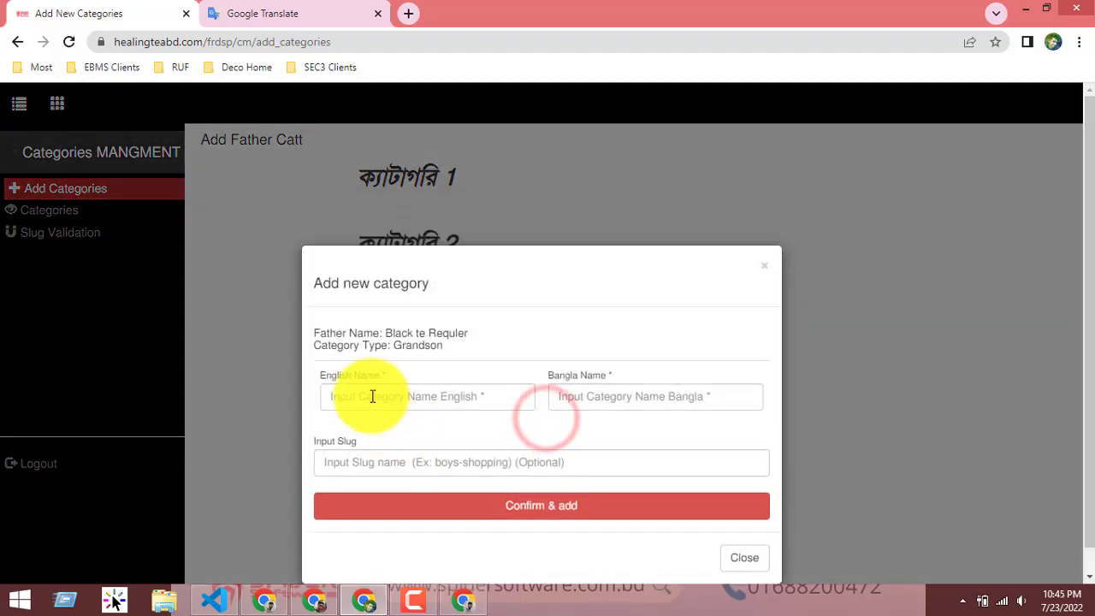
click(371, 395)
text(efwregter)
click(602, 399)
text(ergerger)
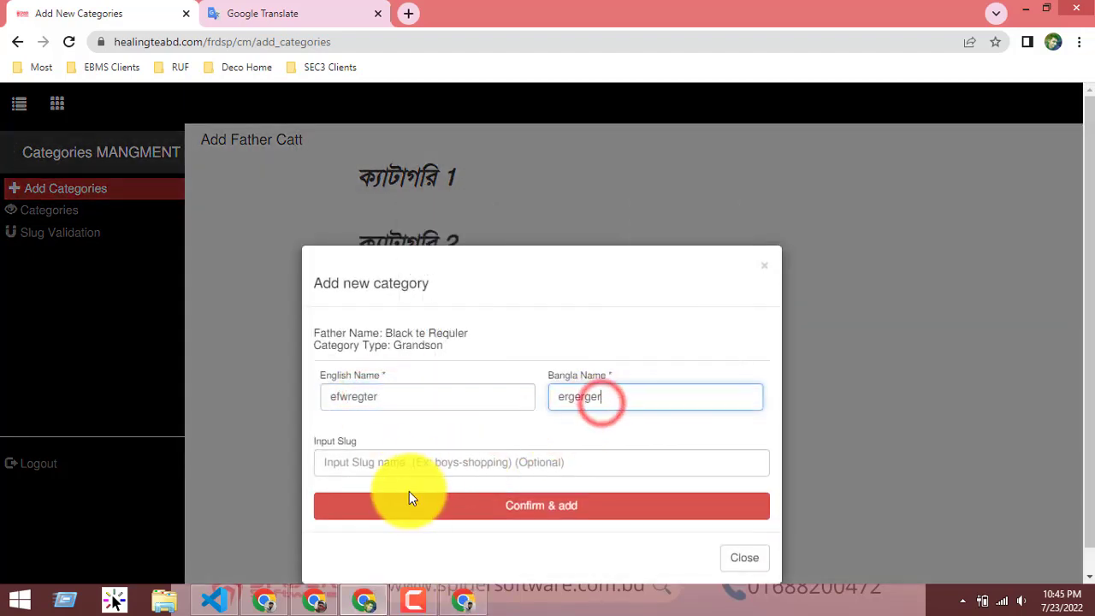
click(511, 504)
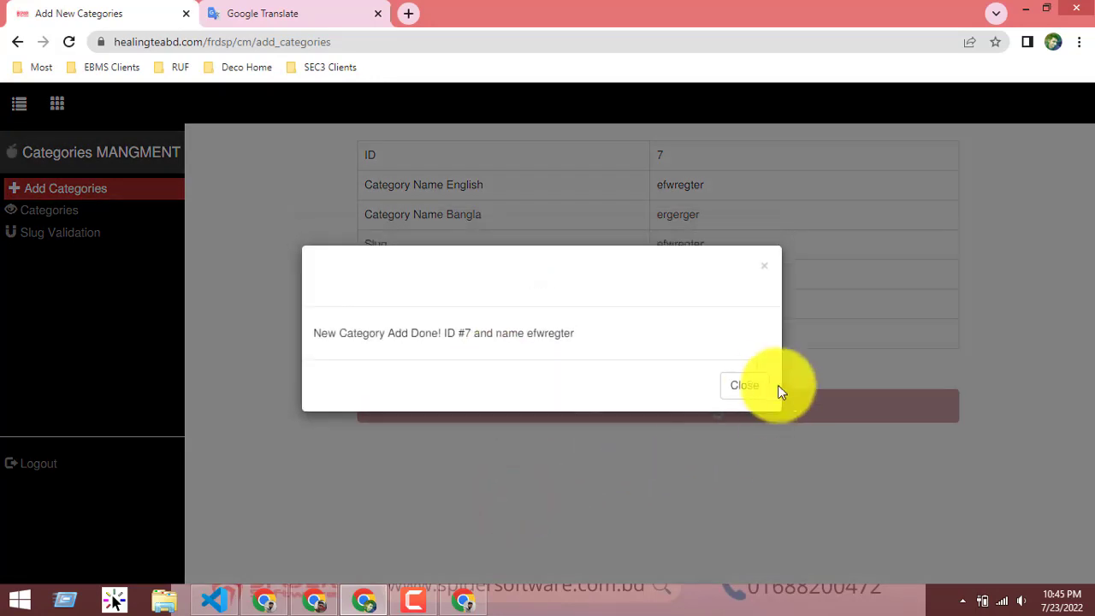
click(760, 385)
click(713, 420)
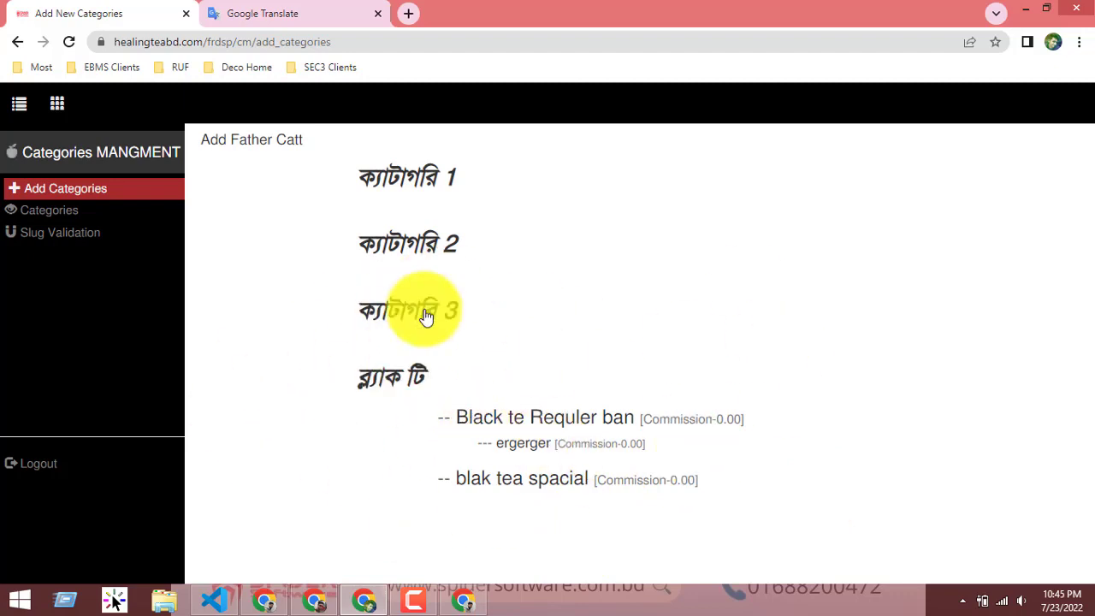
Step: Examine the father, son and grandson levels in the category list and the option for adding a father category
drag(354, 151, 678, 560)
click(257, 214)
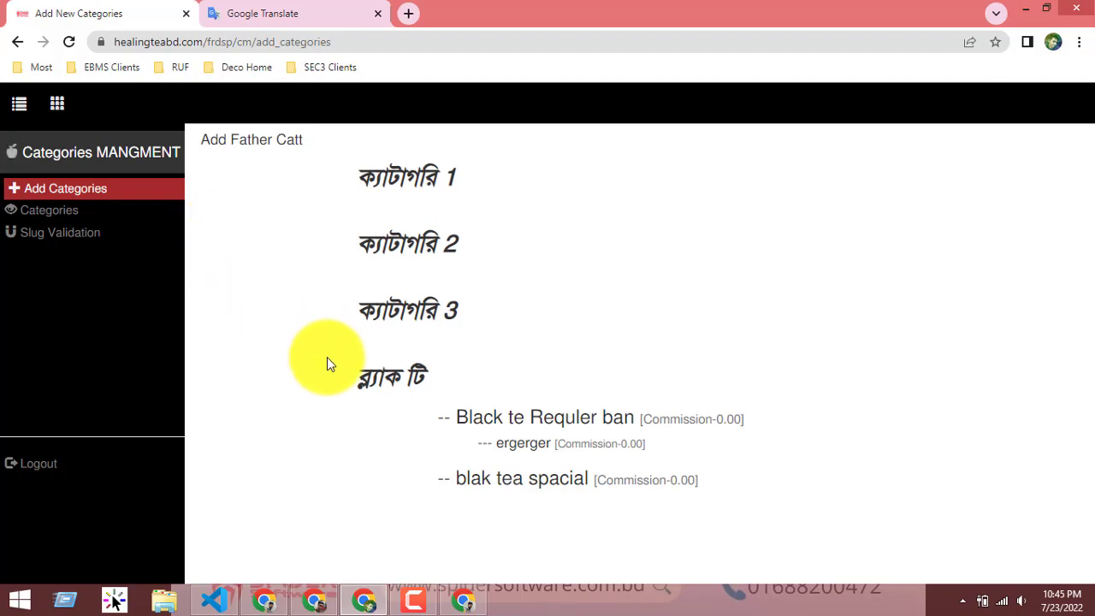
drag(349, 172, 498, 329)
click(317, 318)
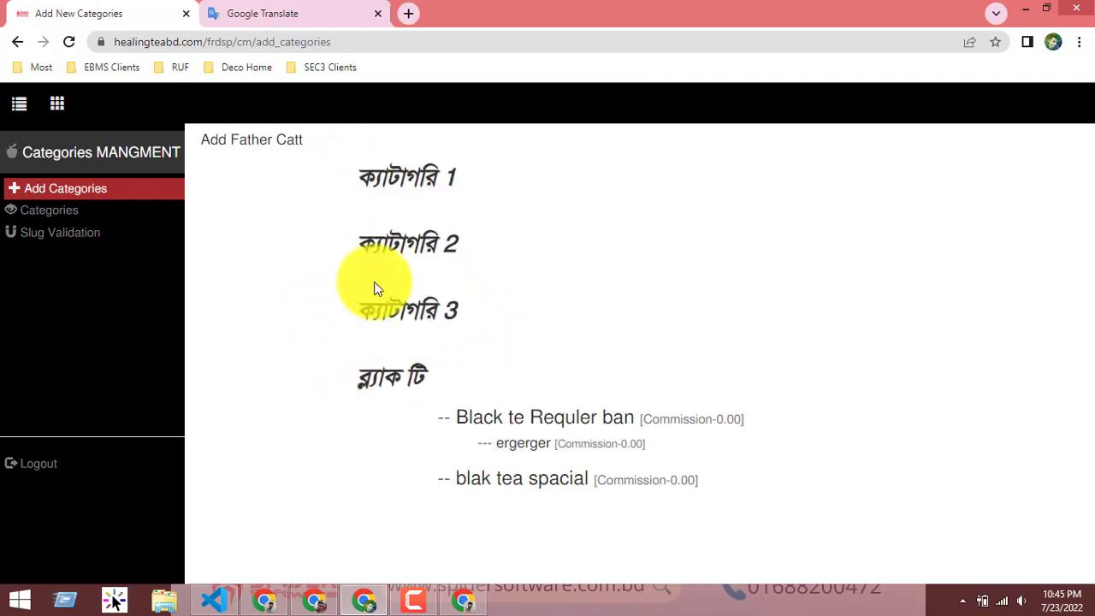
click(247, 140)
click(409, 396)
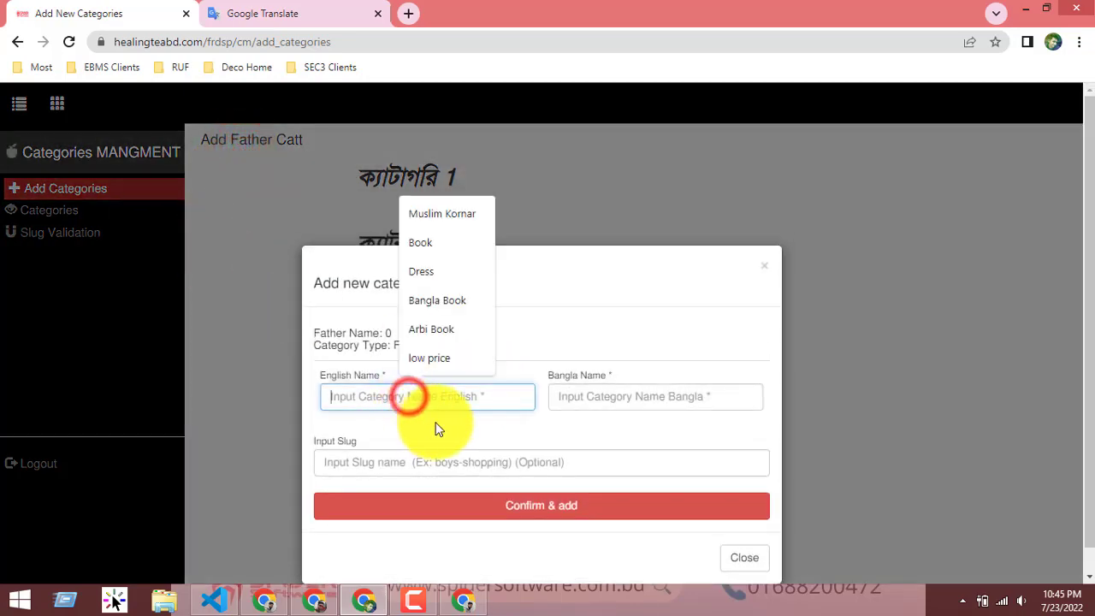
click(723, 563)
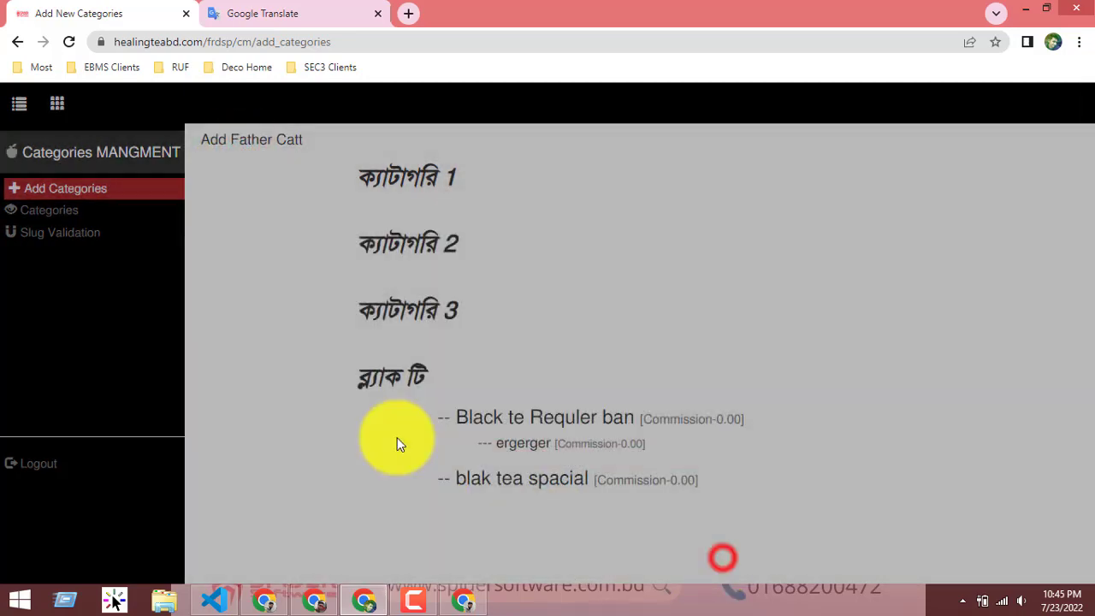
triple_click(310, 380)
drag(345, 206, 766, 592)
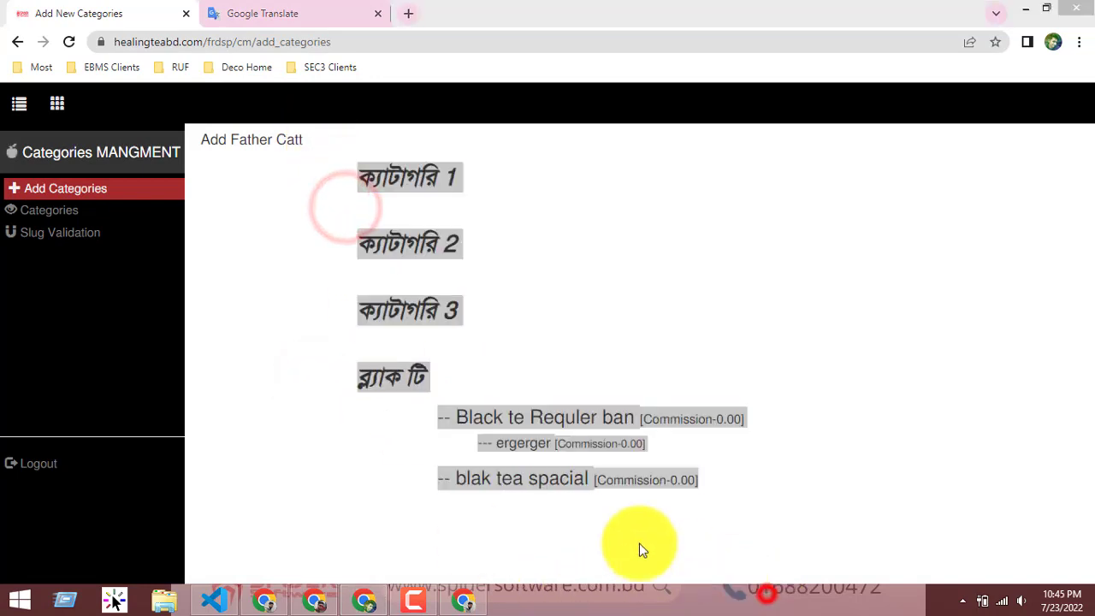
click(235, 163)
drag(199, 141, 306, 148)
click(305, 141)
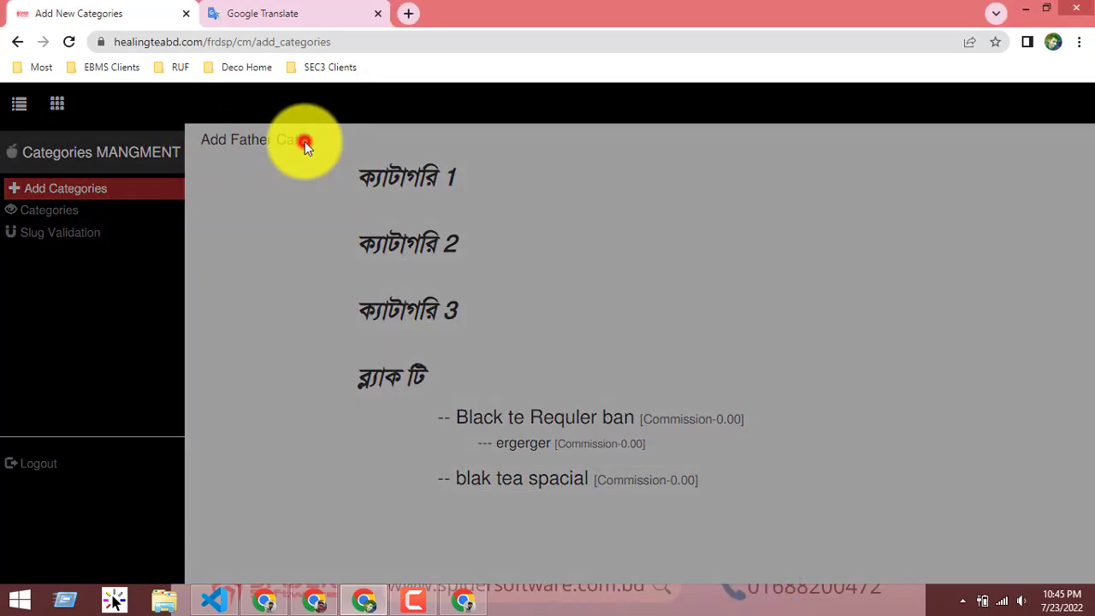
click(750, 558)
click(252, 171)
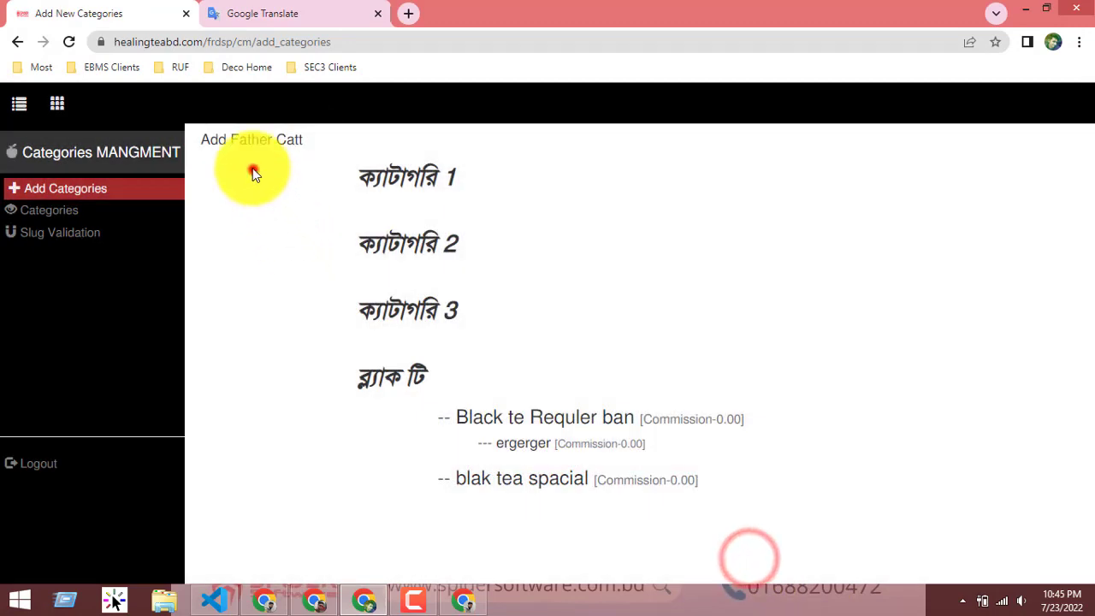
drag(194, 138, 362, 139)
click(360, 134)
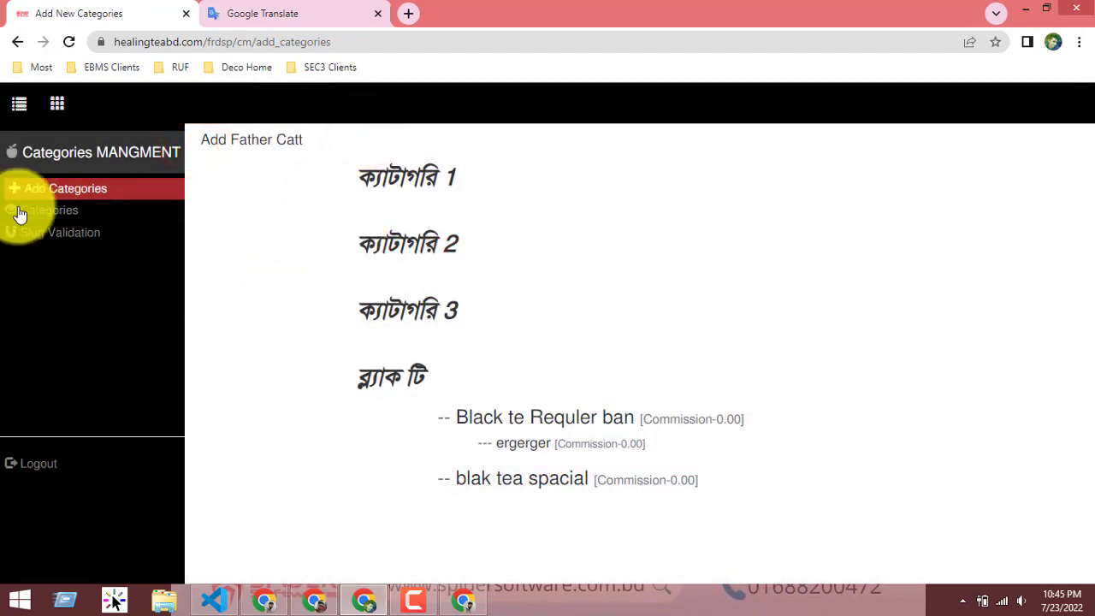
Step: Open the ব্ল্যাক টি category for editing from the View Categories page and bring its name, slug and commission fields into view
click(53, 211)
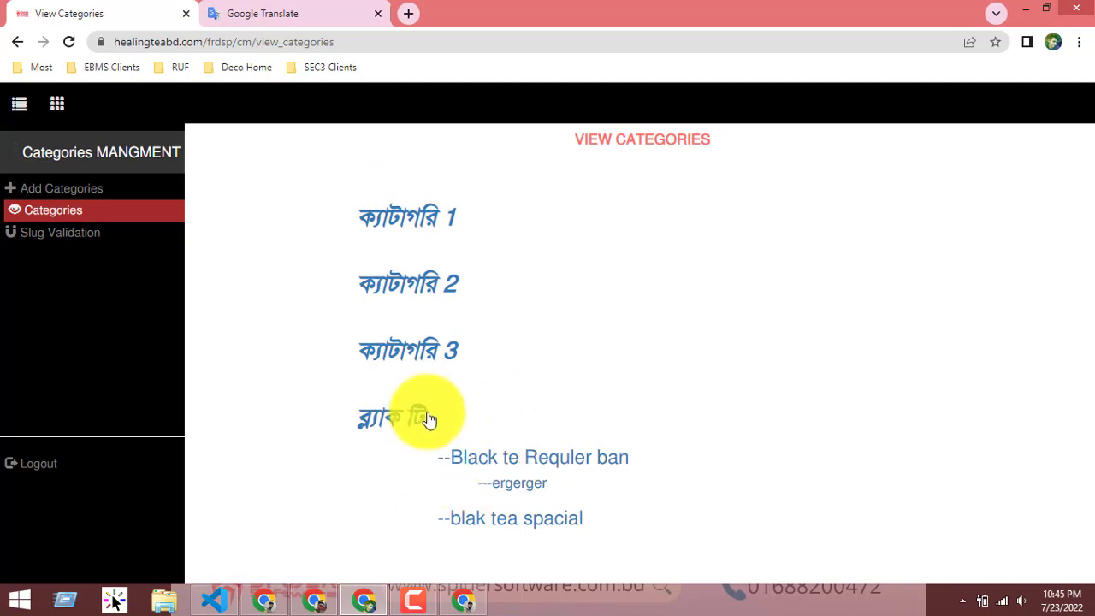
click(398, 419)
scroll(444, 411, down, 1)
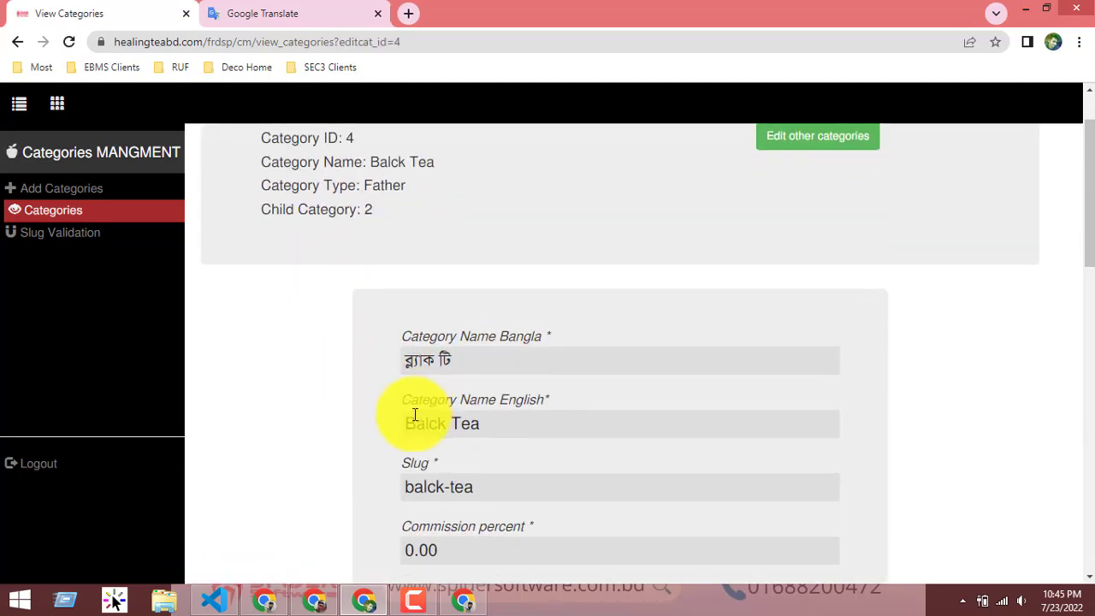
Step: Examine the name, slug and commission fields of the ব্ল্যাক টি edit form, focusing on the slug value
click(482, 363)
click(499, 423)
scroll(428, 367, down, 2)
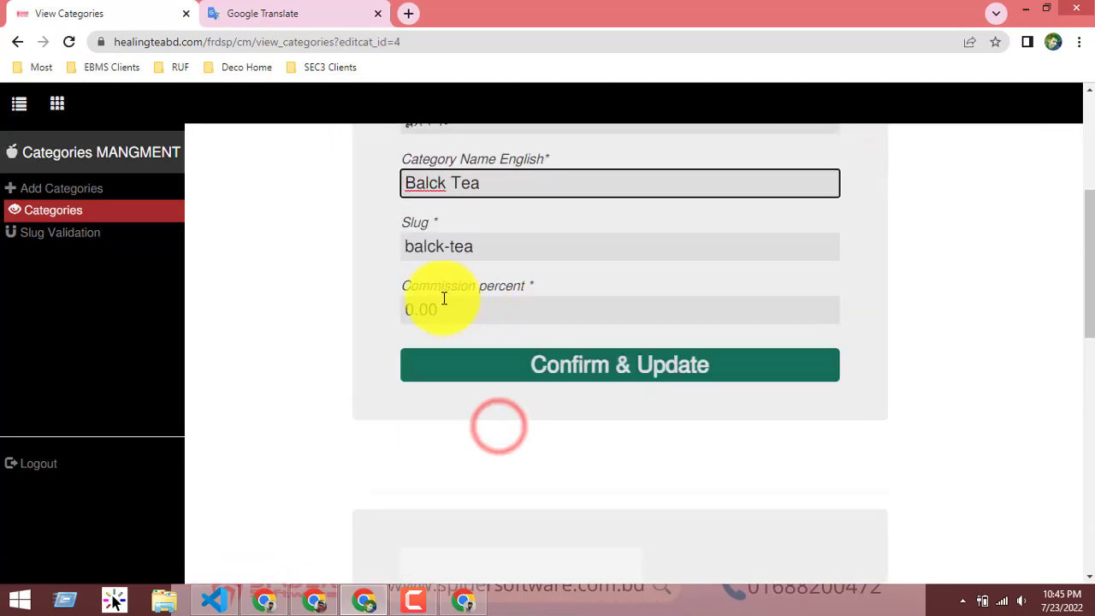
scroll(527, 356, up, 1)
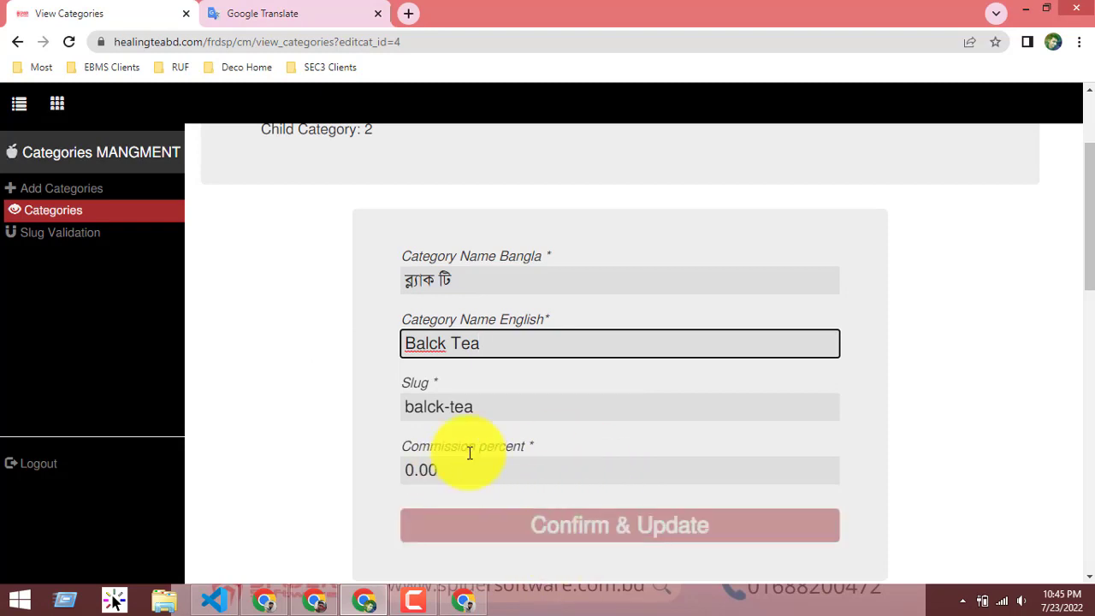
drag(410, 407, 548, 407)
click(410, 409)
drag(409, 409, 523, 408)
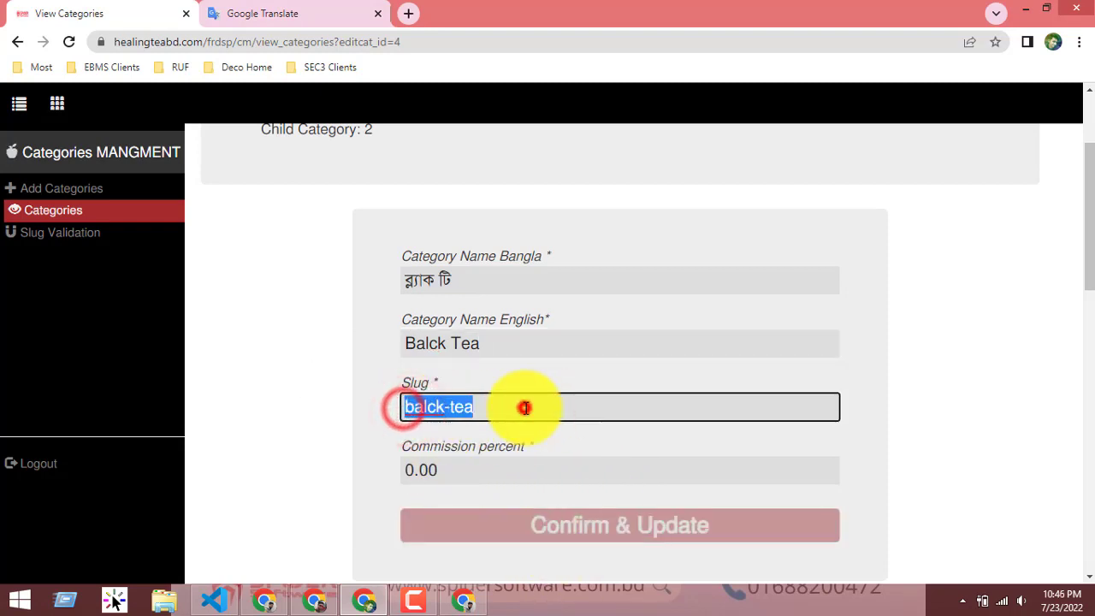
click(524, 408)
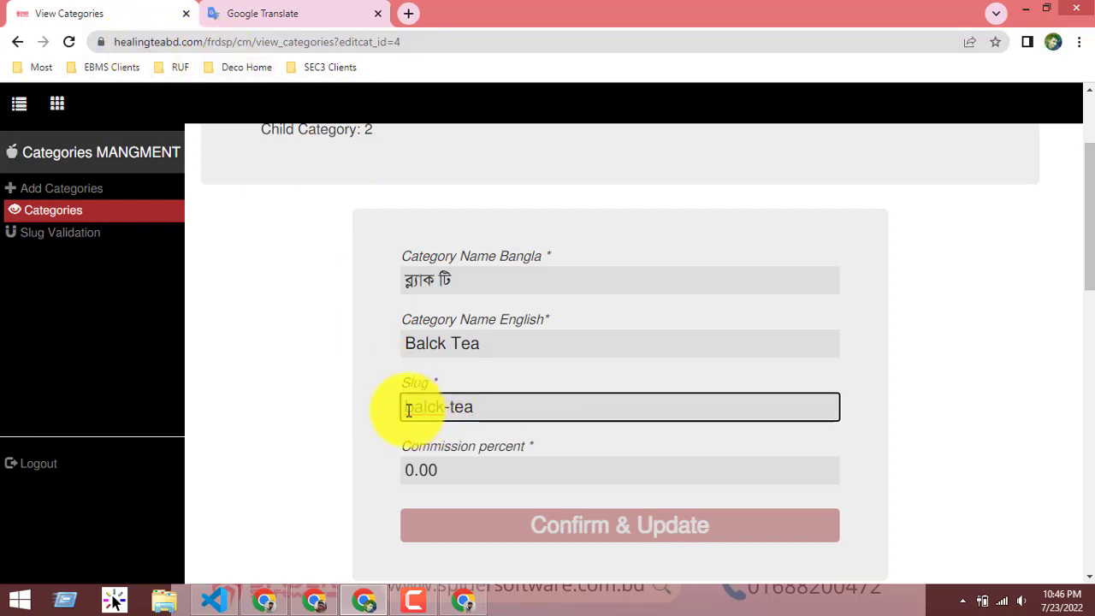
drag(408, 409, 557, 402)
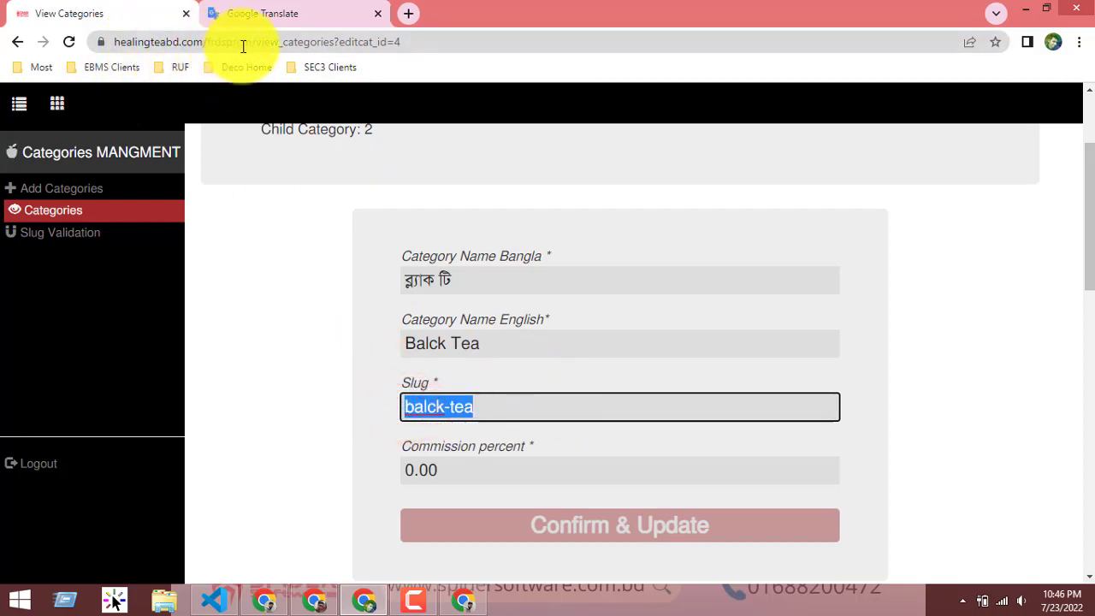
click(462, 420)
drag(508, 403, 388, 413)
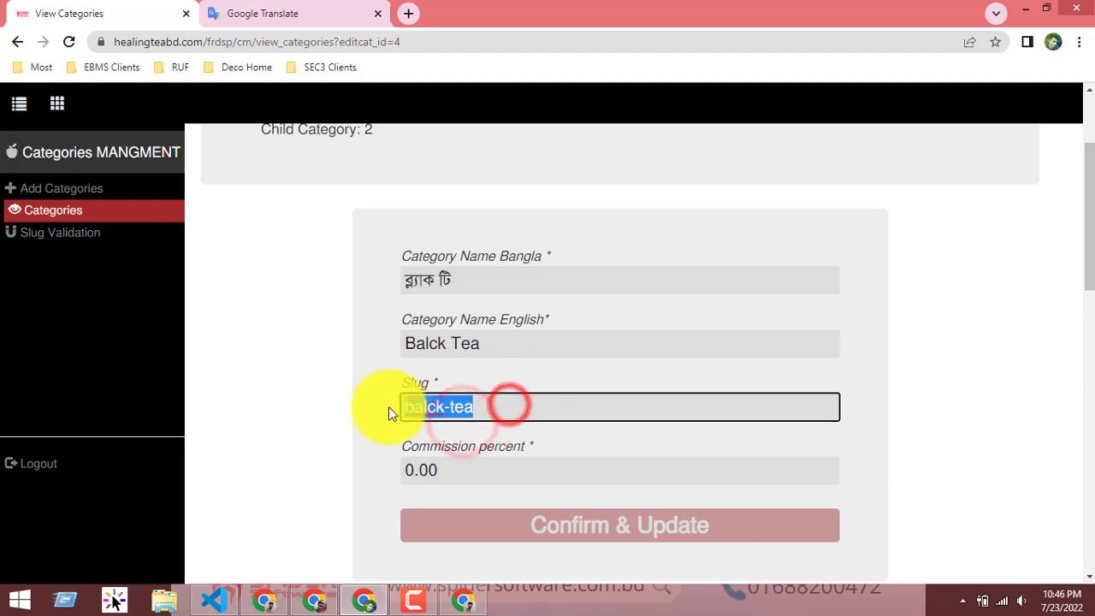
click(496, 411)
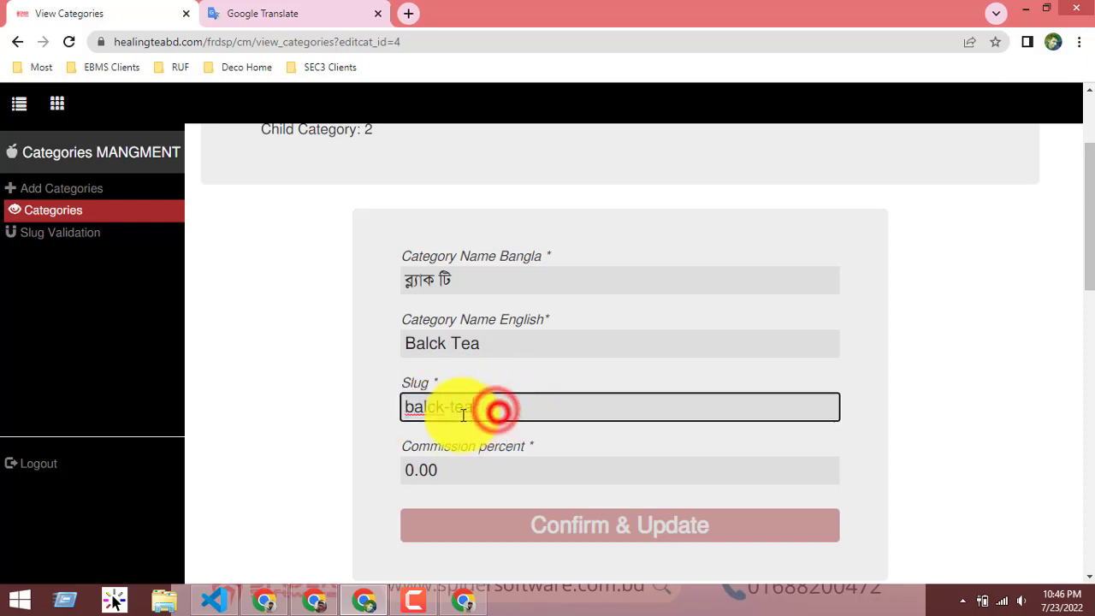
click(408, 406)
click(313, 401)
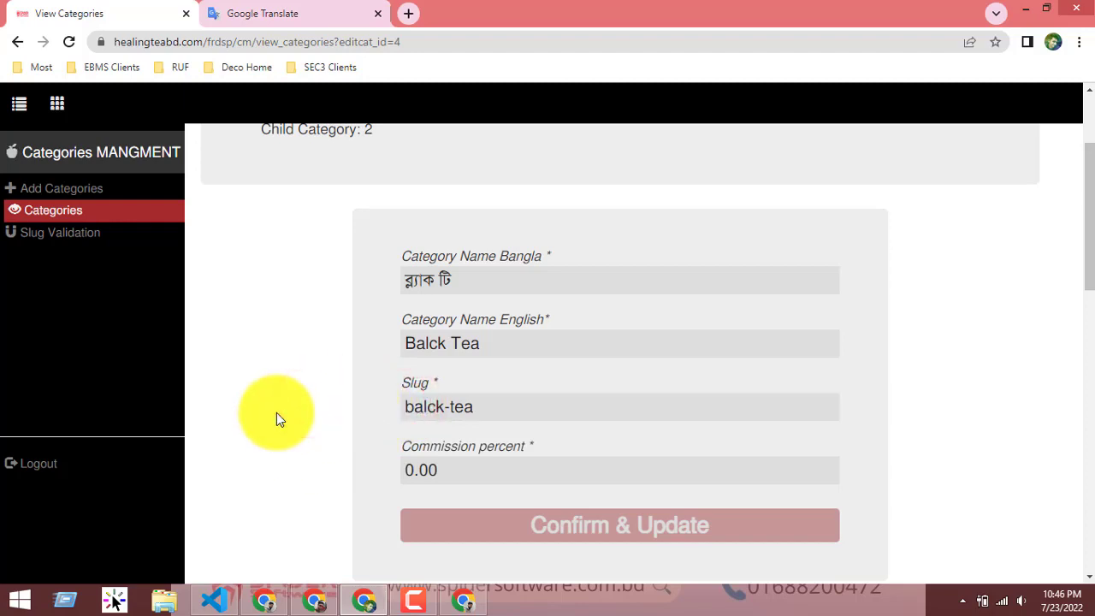
right_click(61, 101)
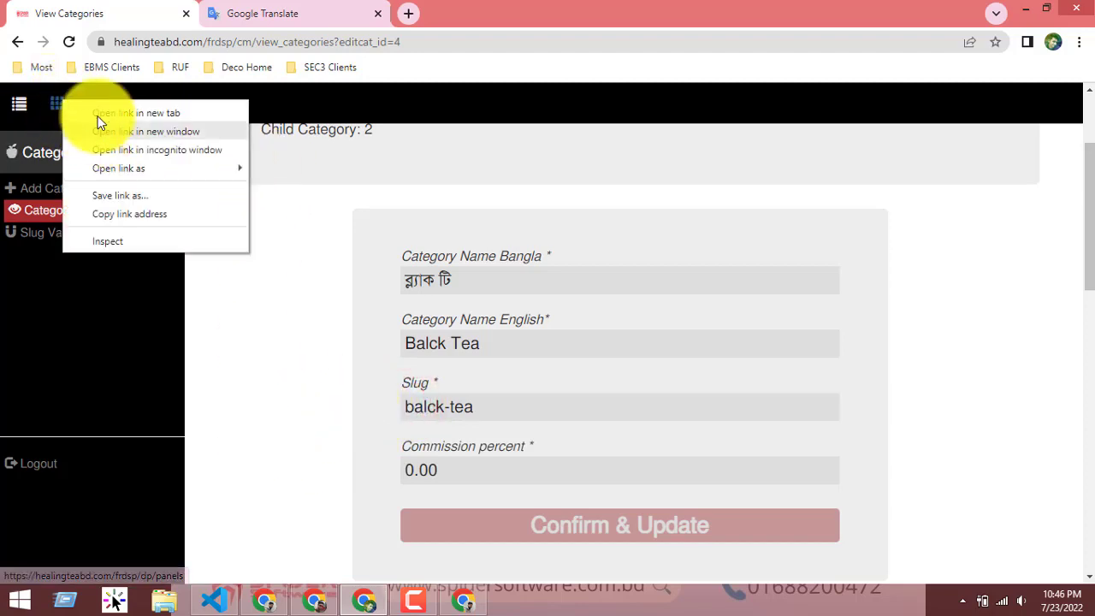
click(119, 113)
click(261, 13)
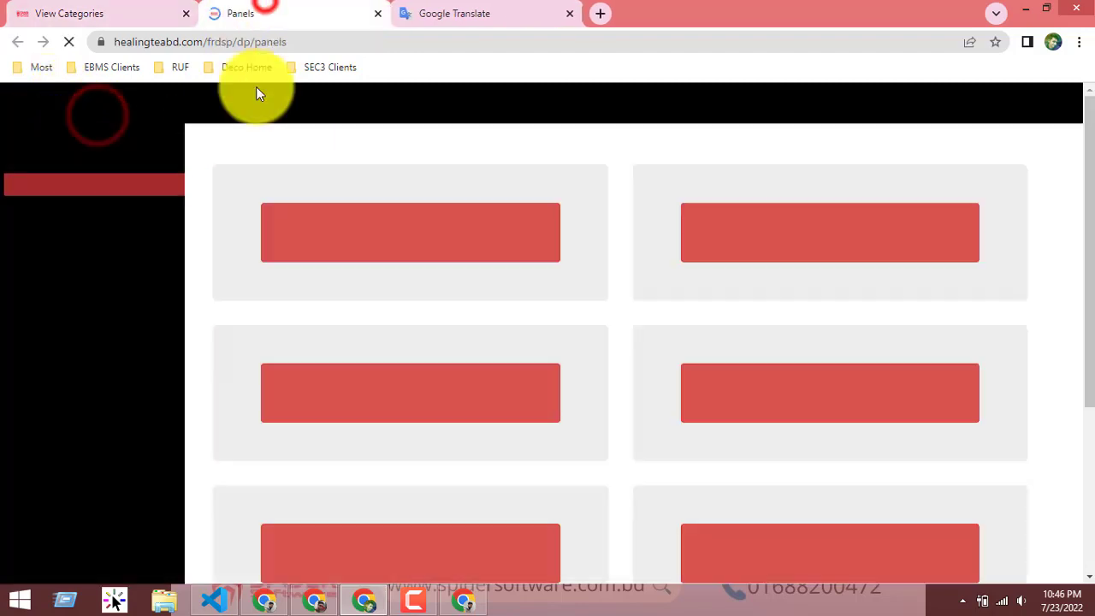
click(223, 41)
drag(239, 41, 115, 41)
right_click(162, 41)
click(205, 100)
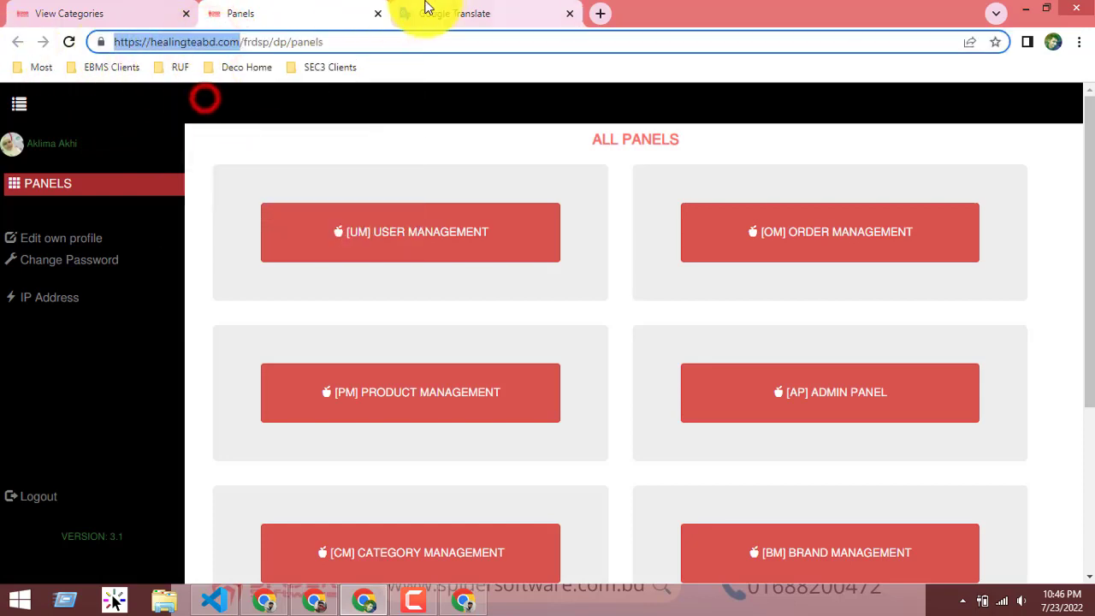
click(377, 13)
Step: Load the copied healingteabd.com address in the Google Translate tab and look over the storefront home page
click(292, 20)
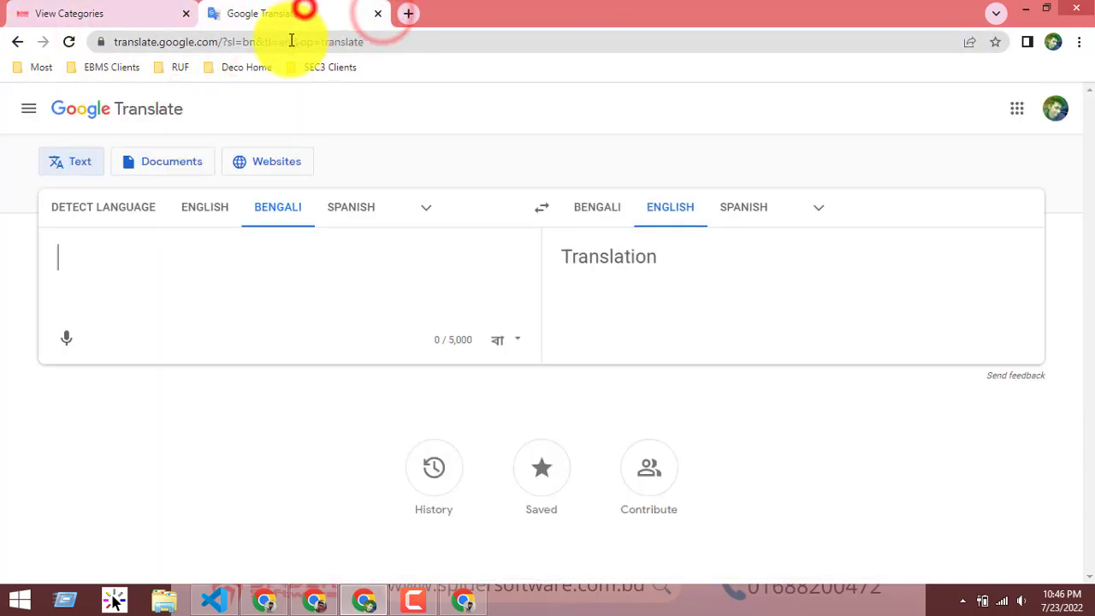
click(374, 41)
right_click(374, 41)
click(452, 148)
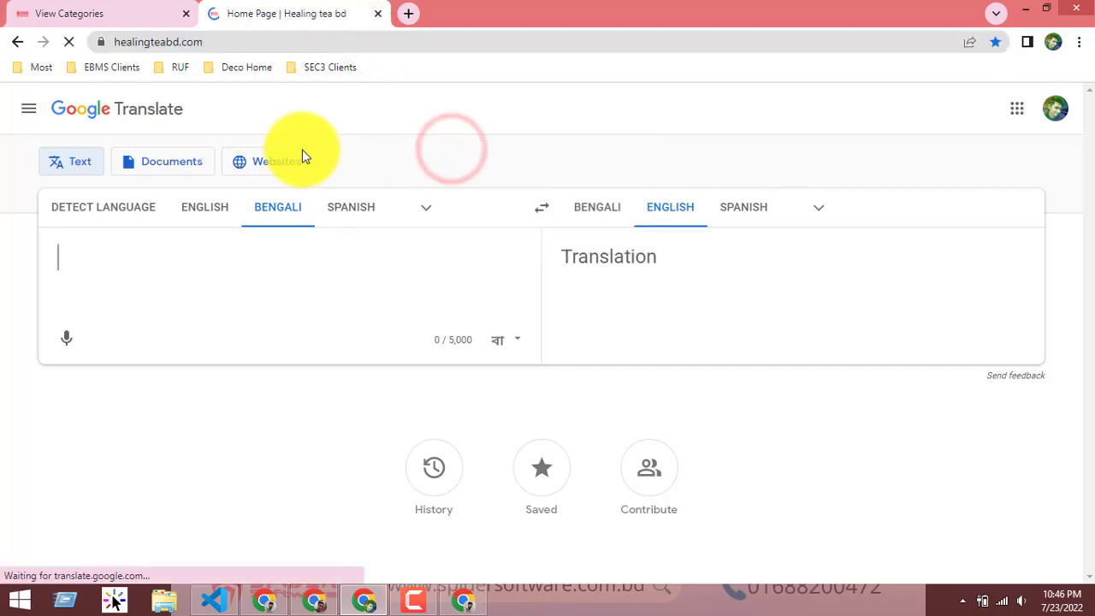
scroll(342, 276, down, 5)
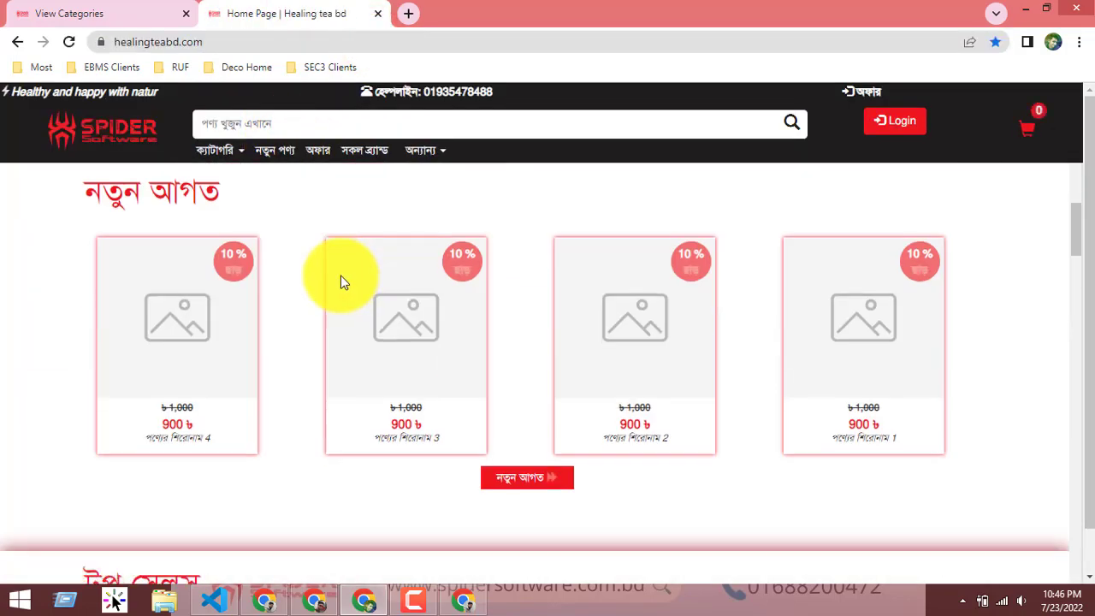
scroll(340, 275, down, 5)
scroll(186, 237, up, 4)
Step: Open the storefront's category box view (ক্যাটাগরি বাক্স ভিউ) and look through the listed categories
click(216, 153)
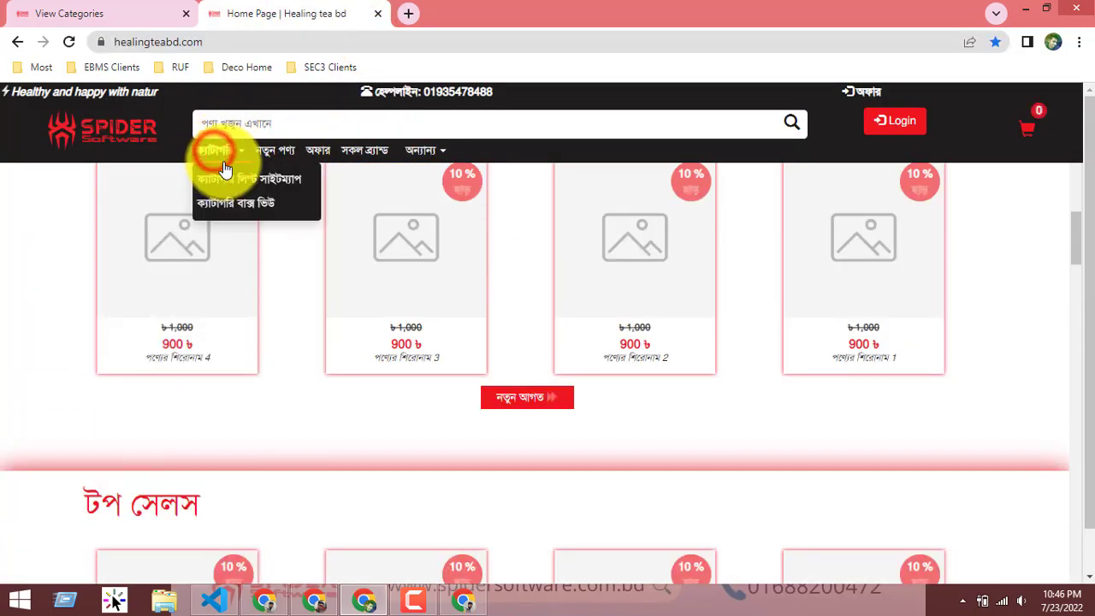
click(240, 206)
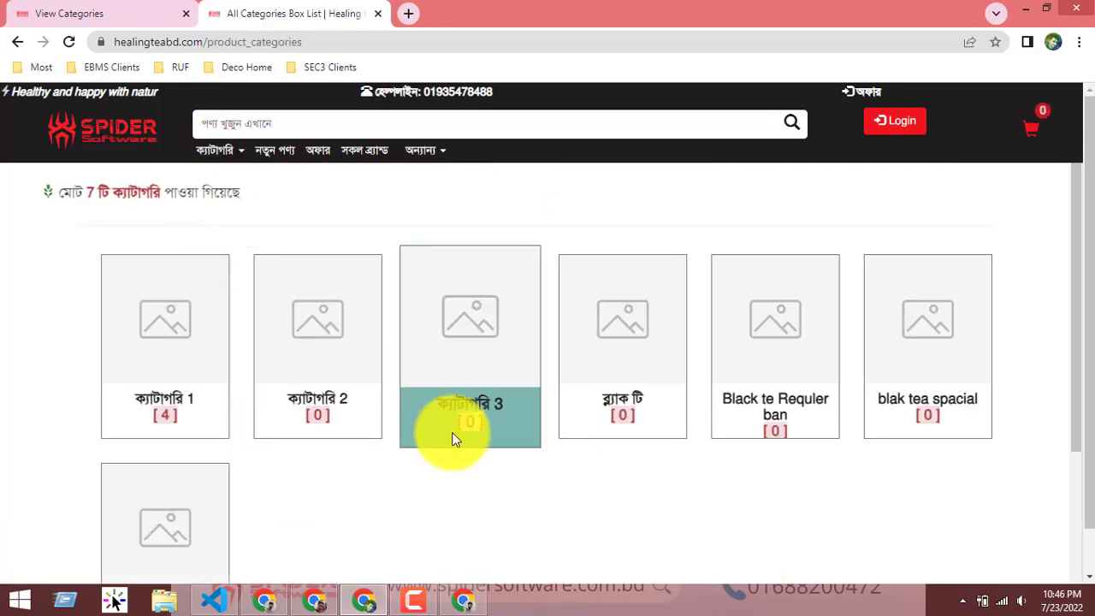
scroll(513, 402, down, 2)
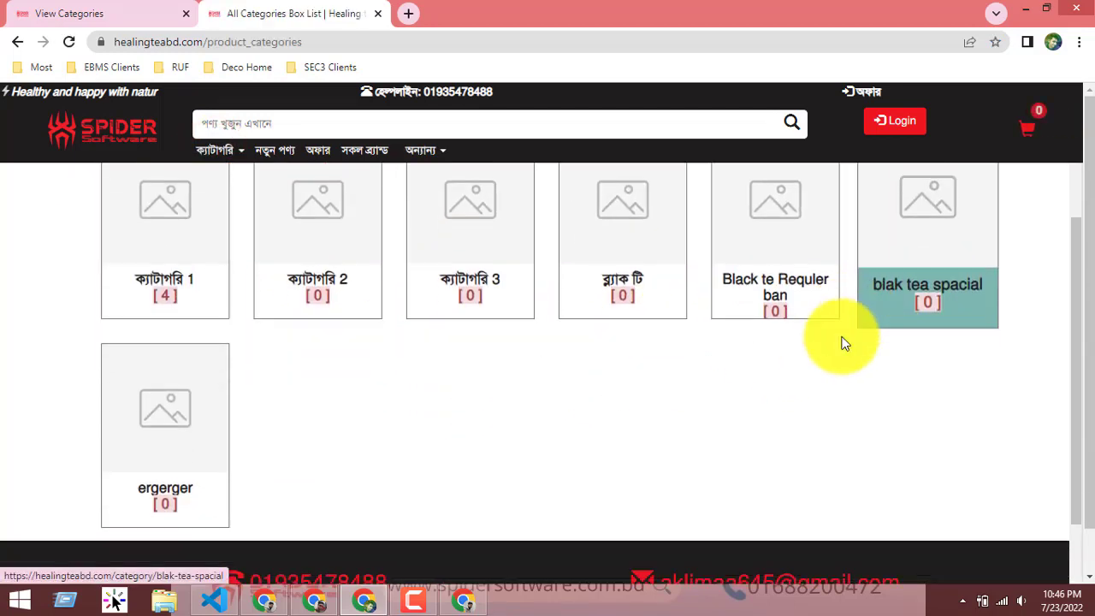
scroll(856, 338, down, 1)
scroll(847, 321, up, 1)
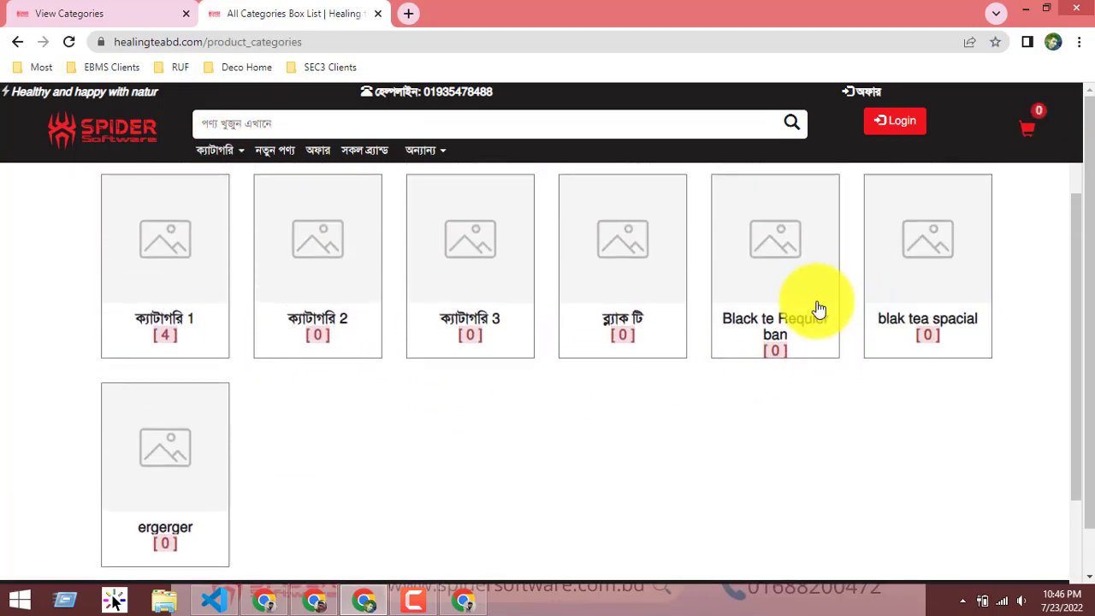
Step: Open the Black te Requler ban category on the storefront and inspect the slug in its web address
click(779, 282)
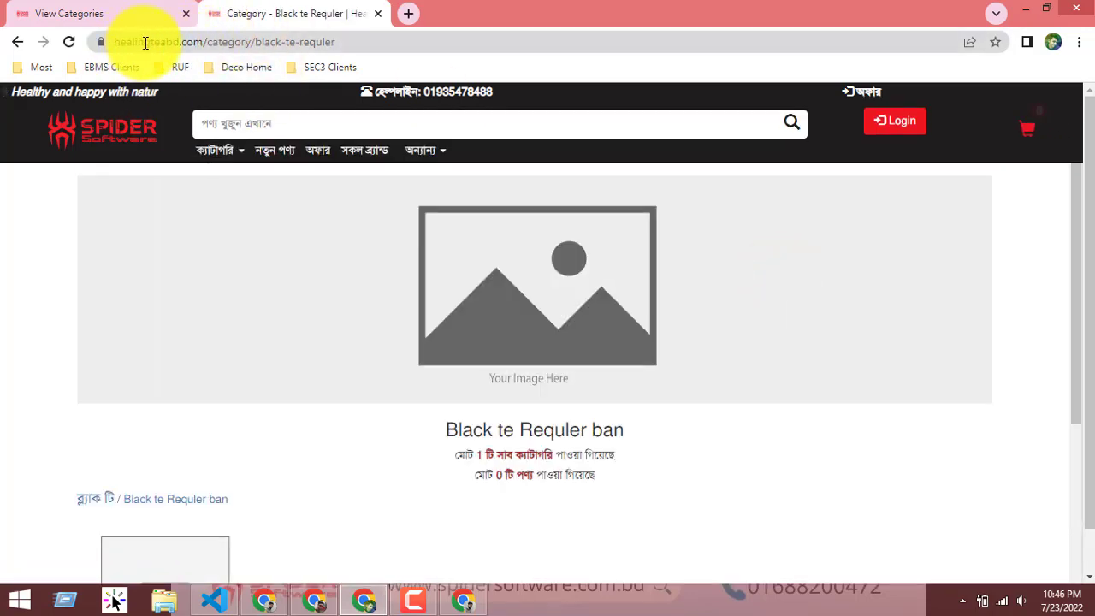
double_click(229, 44)
drag(295, 42, 501, 43)
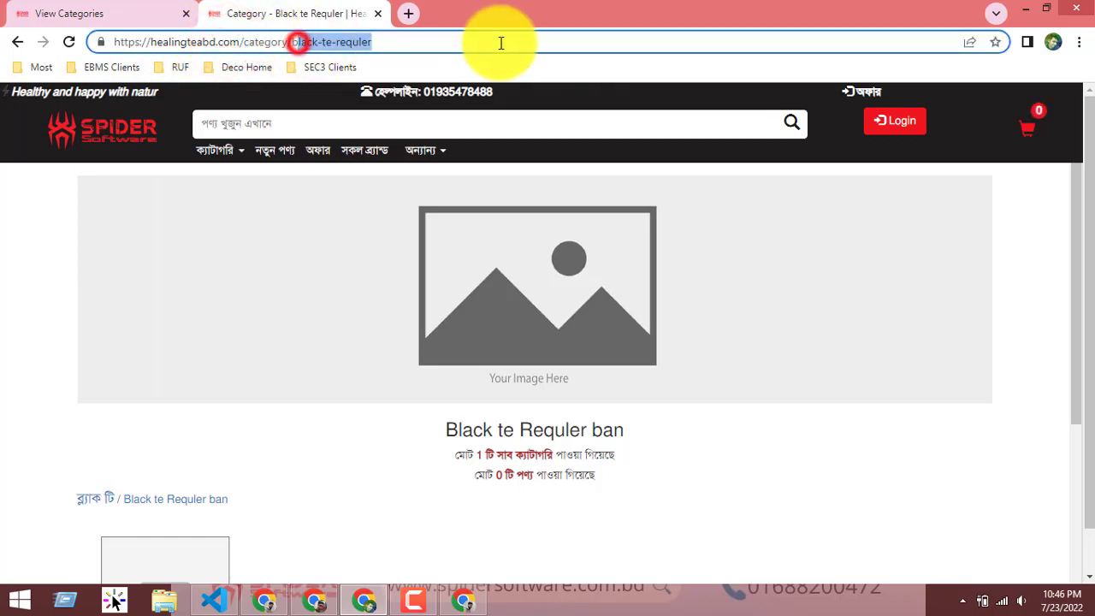
click(500, 43)
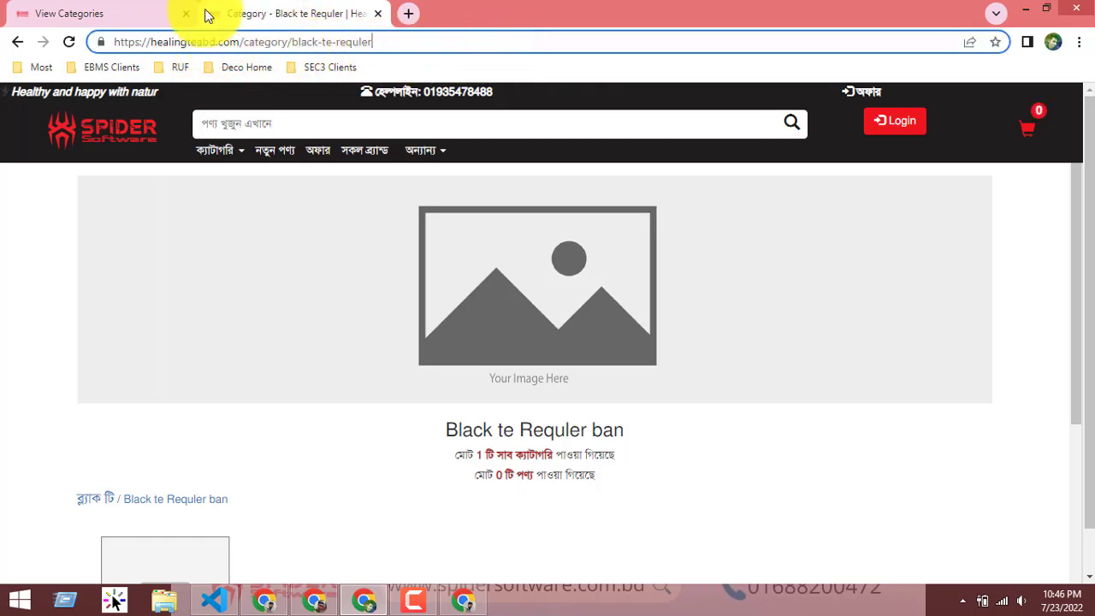
click(141, 8)
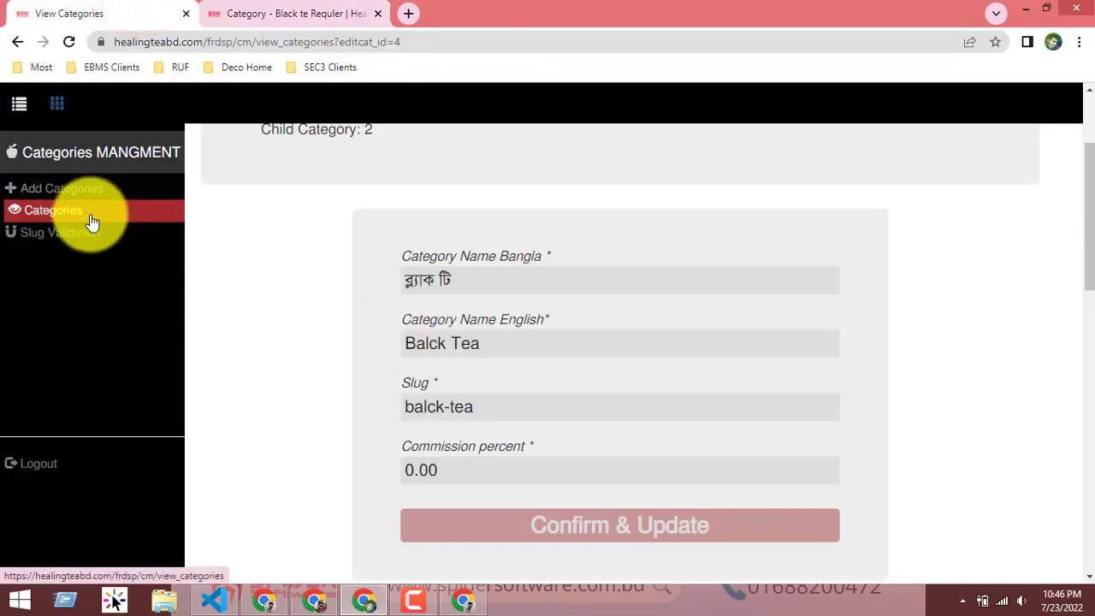
click(289, 4)
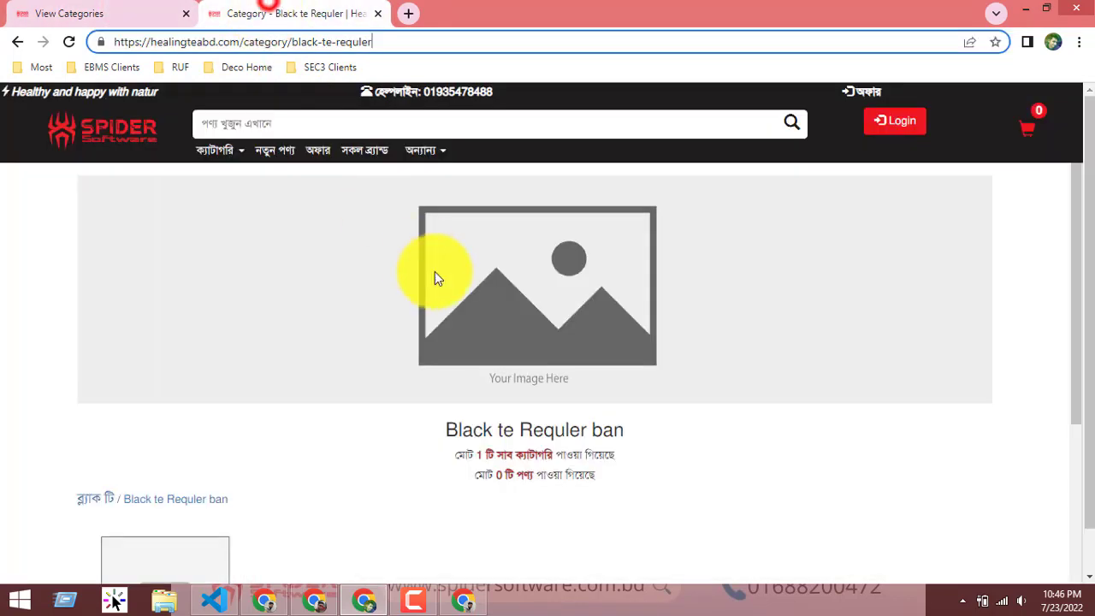
Step: Go up to the parent ব্ল্যাক টি category page and inspect its subcategories and the slug in its address
click(137, 503)
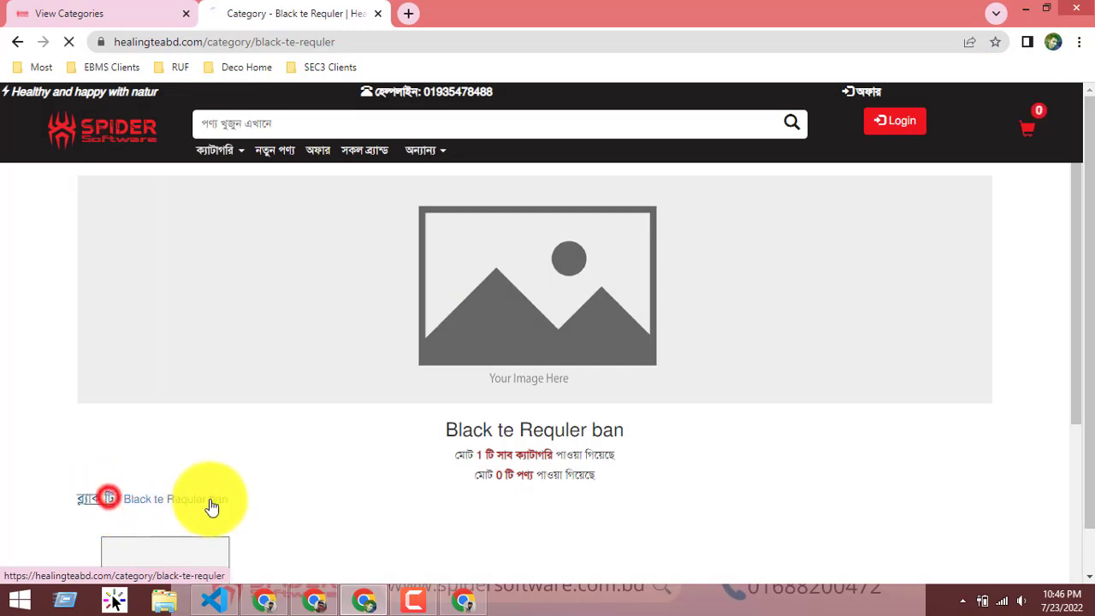
scroll(496, 440, down, 2)
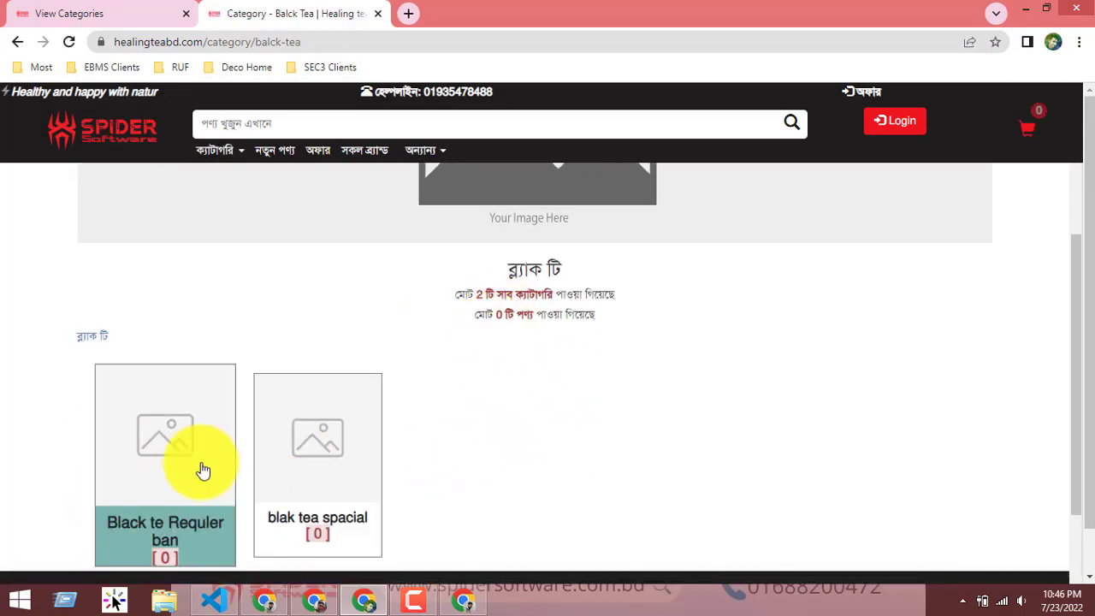
click(337, 40)
click(337, 41)
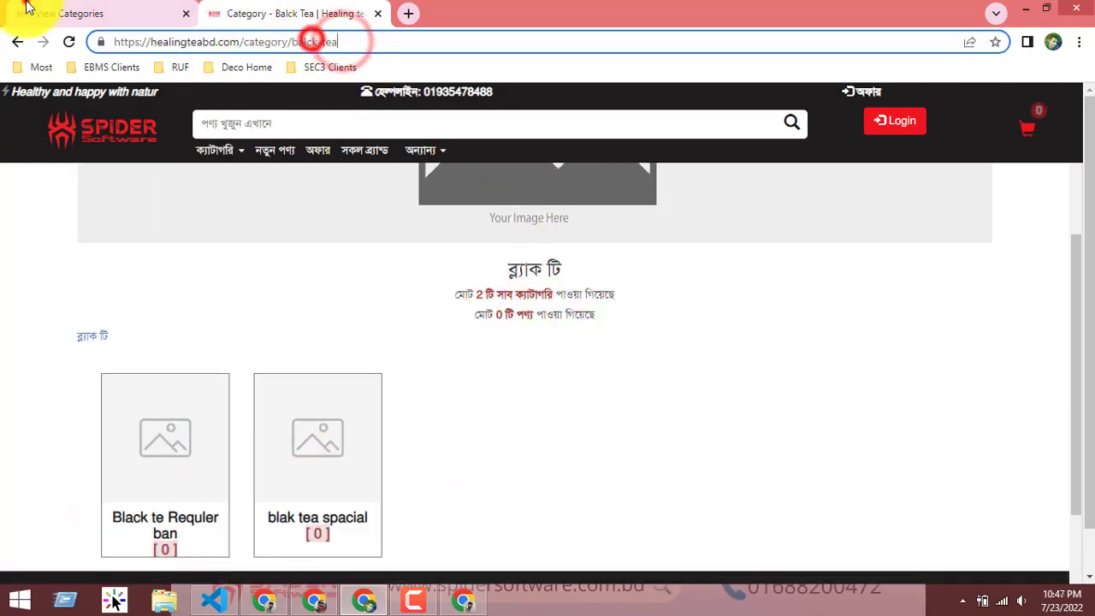
Step: Change the ব্ল্যাক টি category's slug to "balck-tea-test" in the admin edit form, save the update and dismiss the alert
click(26, 6)
click(483, 406)
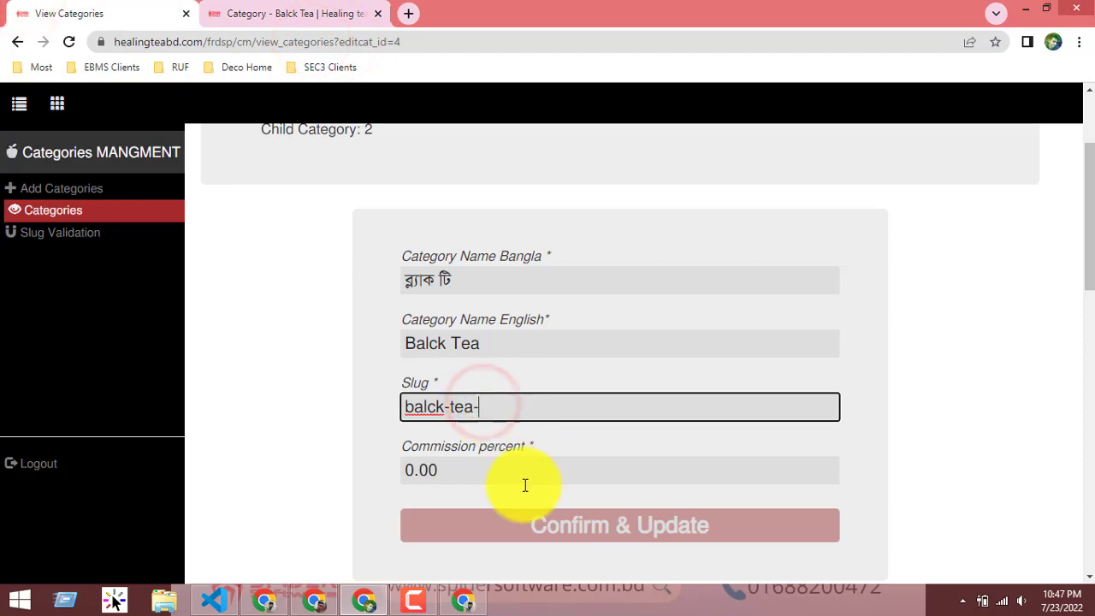
click(516, 525)
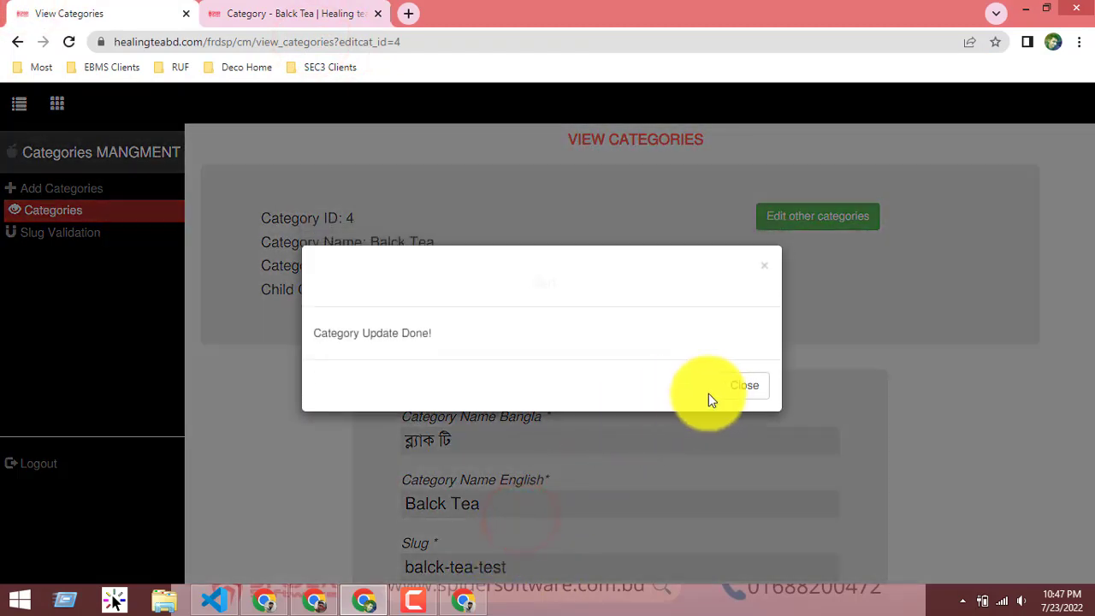
click(734, 381)
Step: Reload the old ব্ল্যাক টি page on the storefront and reopen the category box view
click(317, 14)
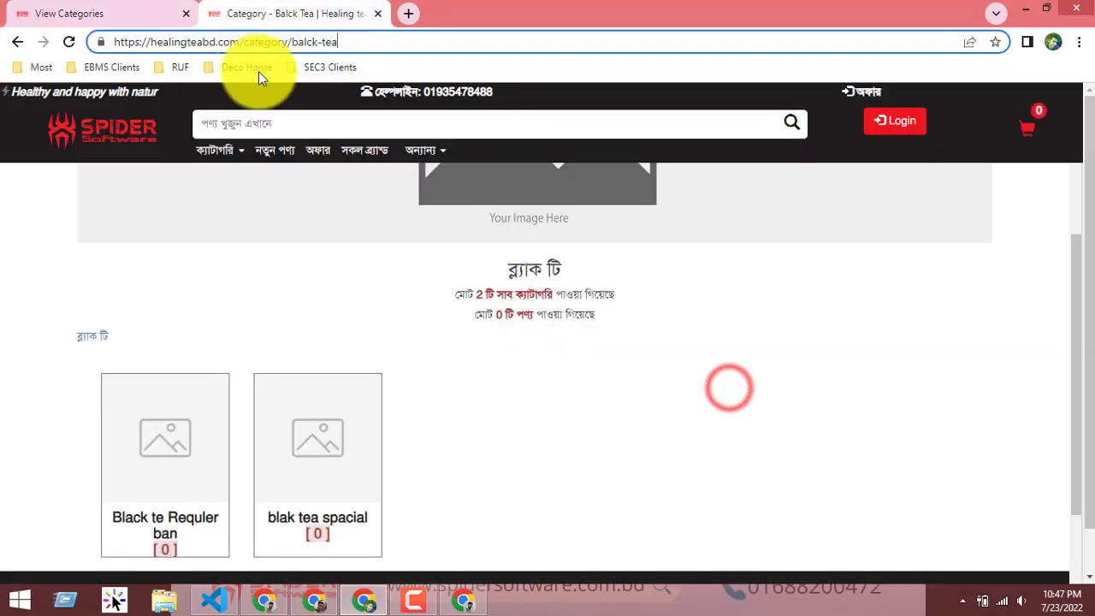
click(70, 42)
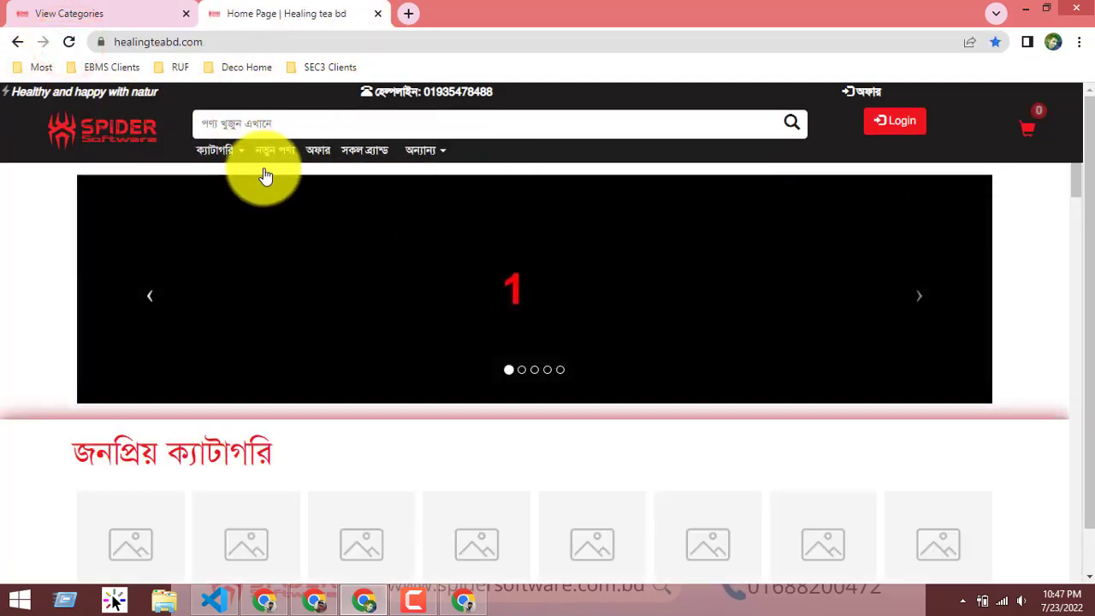
click(226, 147)
click(224, 196)
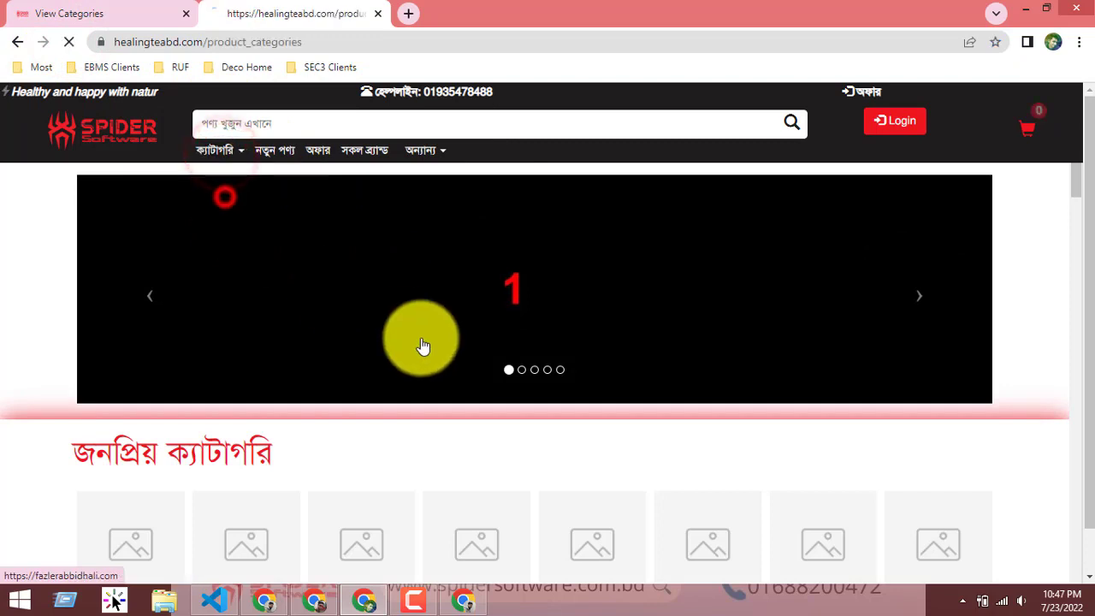
scroll(214, 415, down, 1)
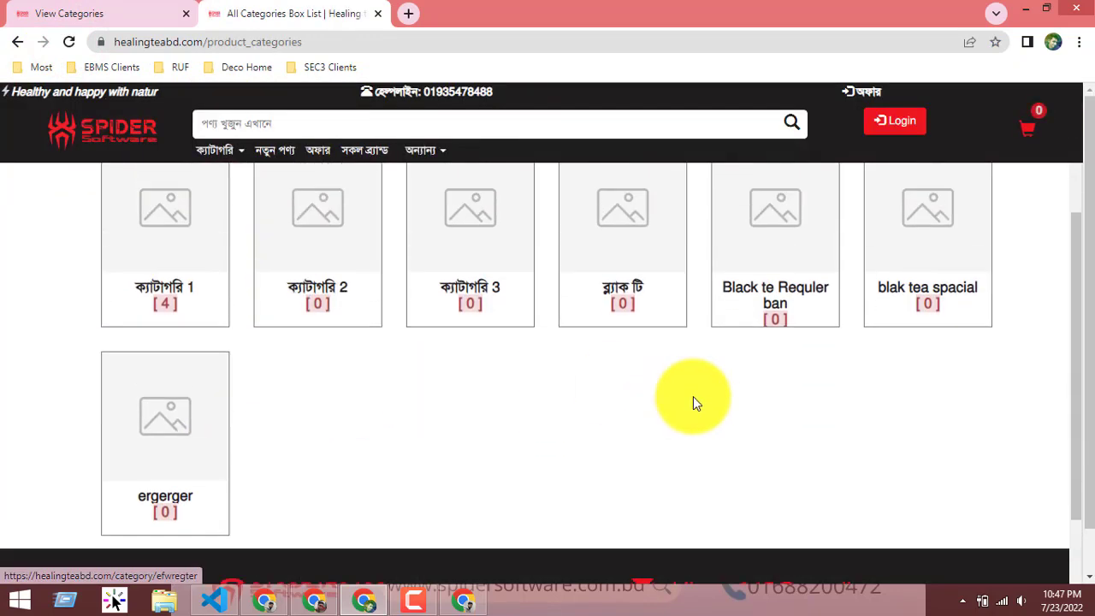
Step: Open the ব্ল্যাক টি category from the storefront's category boxes and check the slug in its web address
click(622, 270)
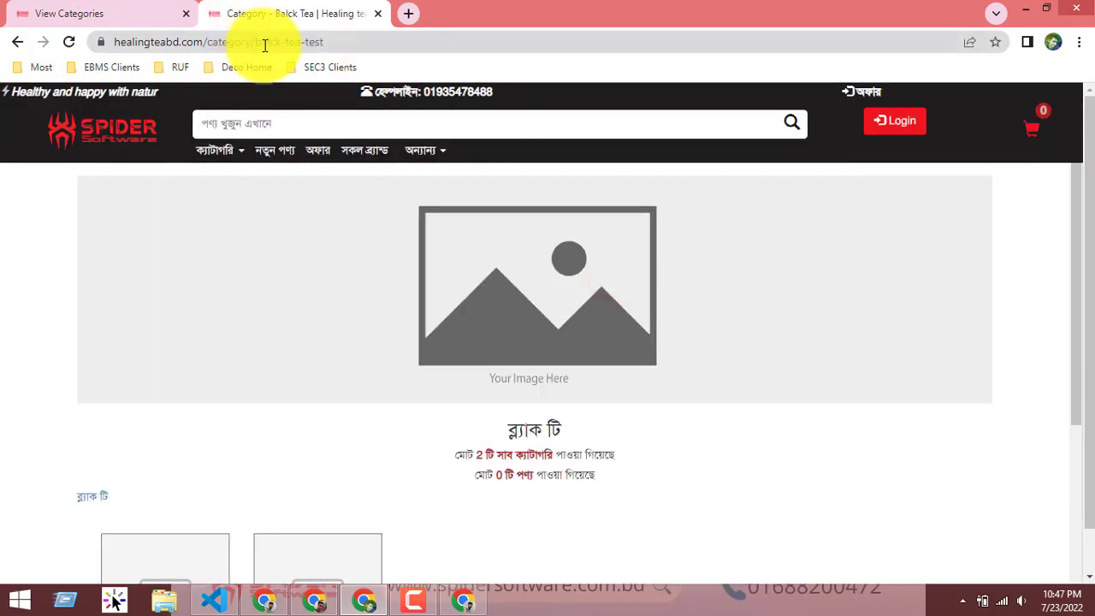
drag(261, 42, 420, 53)
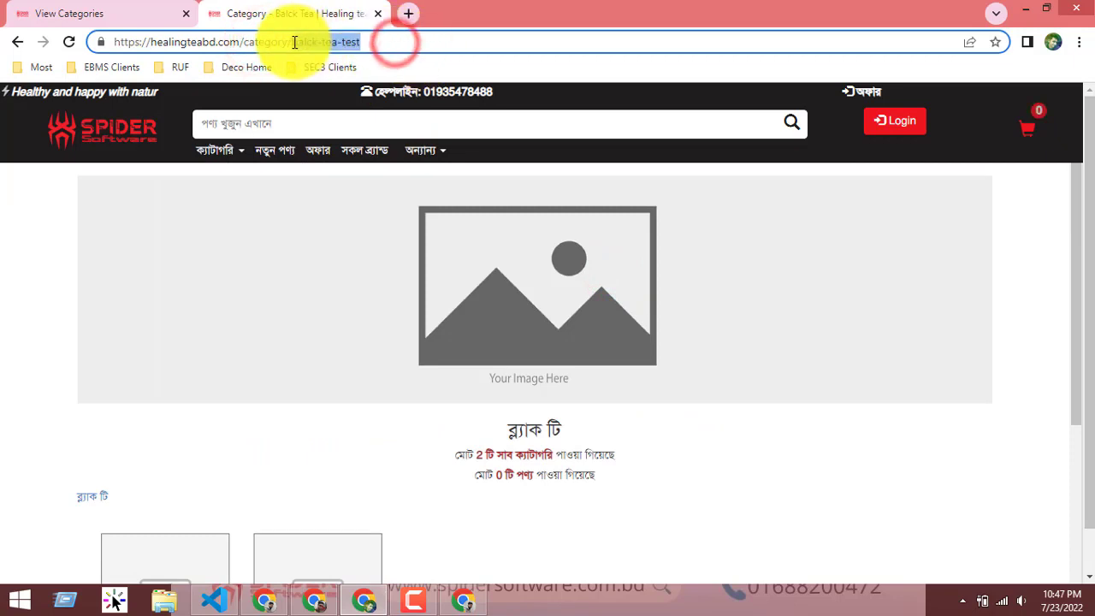
click(293, 42)
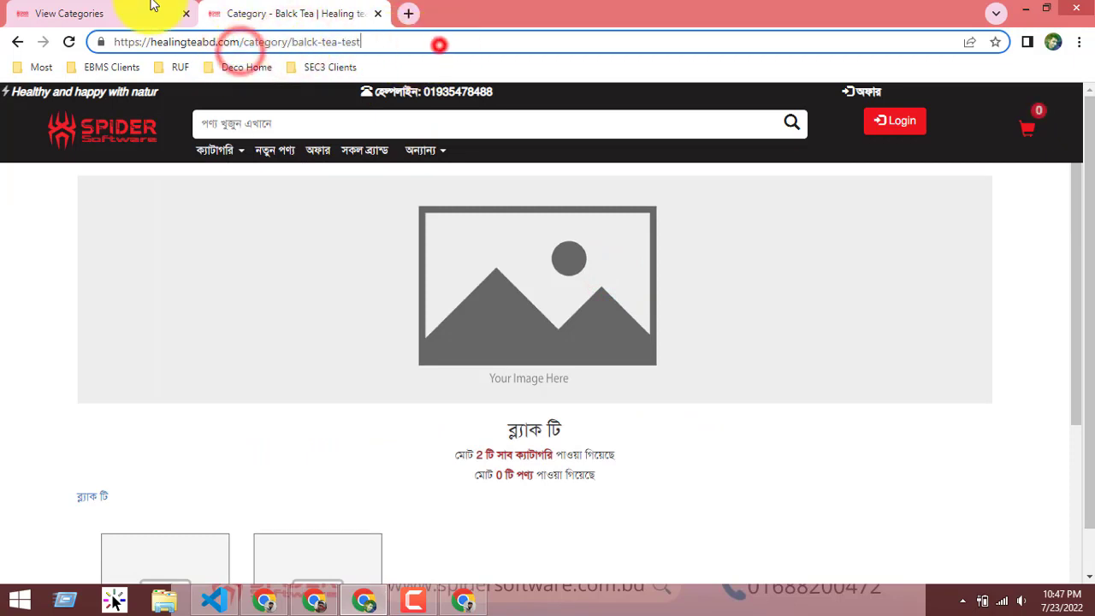
Step: Compare the ব্ল্যাক টি category's slug in the admin edit form with the slug in its storefront page address
click(151, 13)
scroll(439, 439, down, 2)
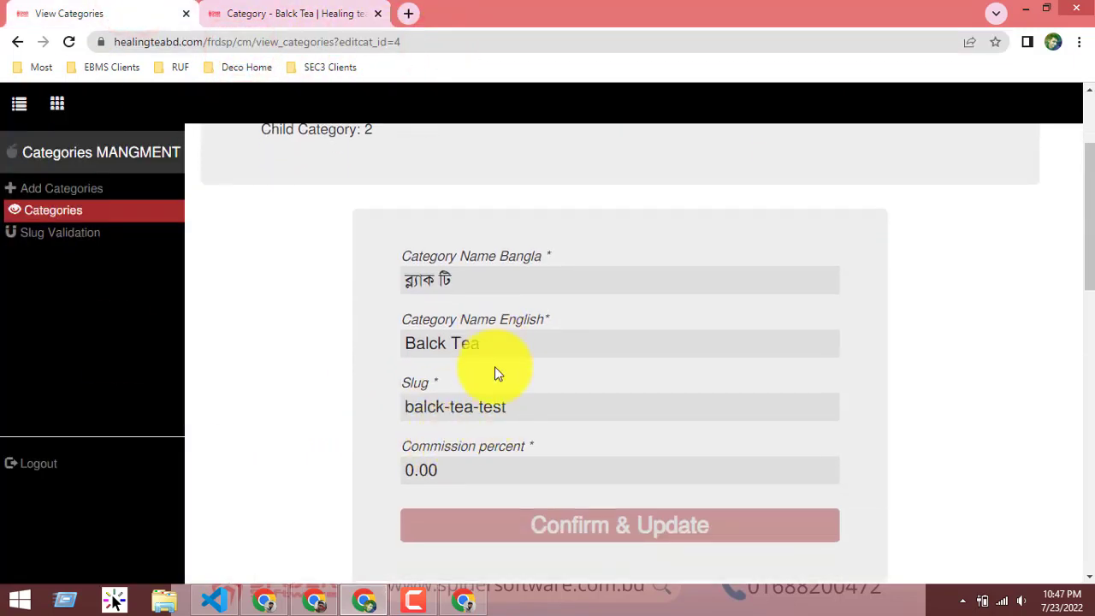
click(529, 405)
click(343, 407)
click(280, 11)
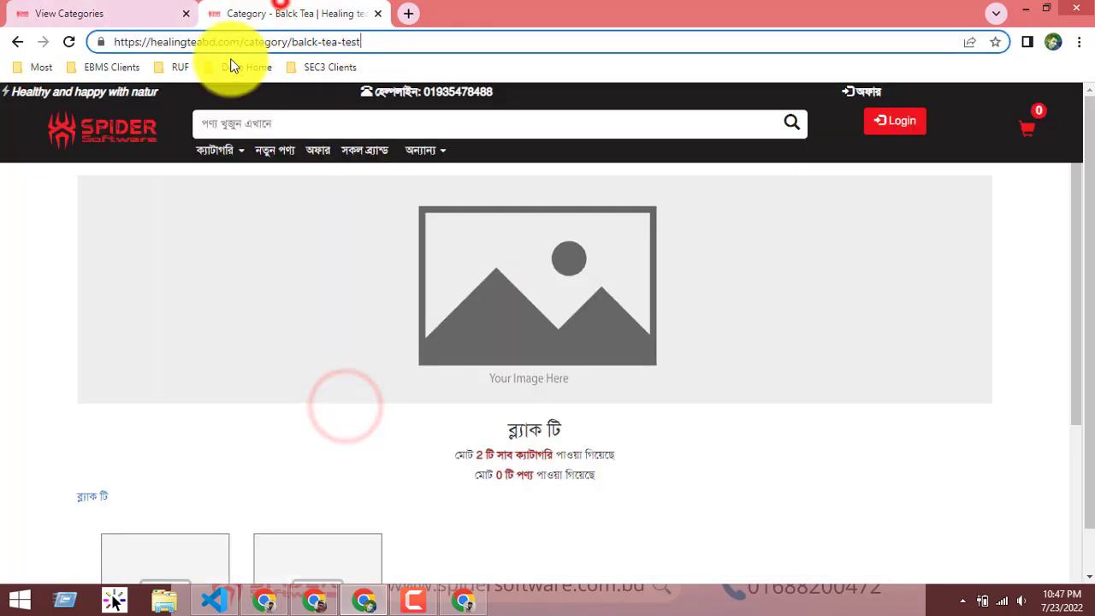
click(101, 13)
click(347, 12)
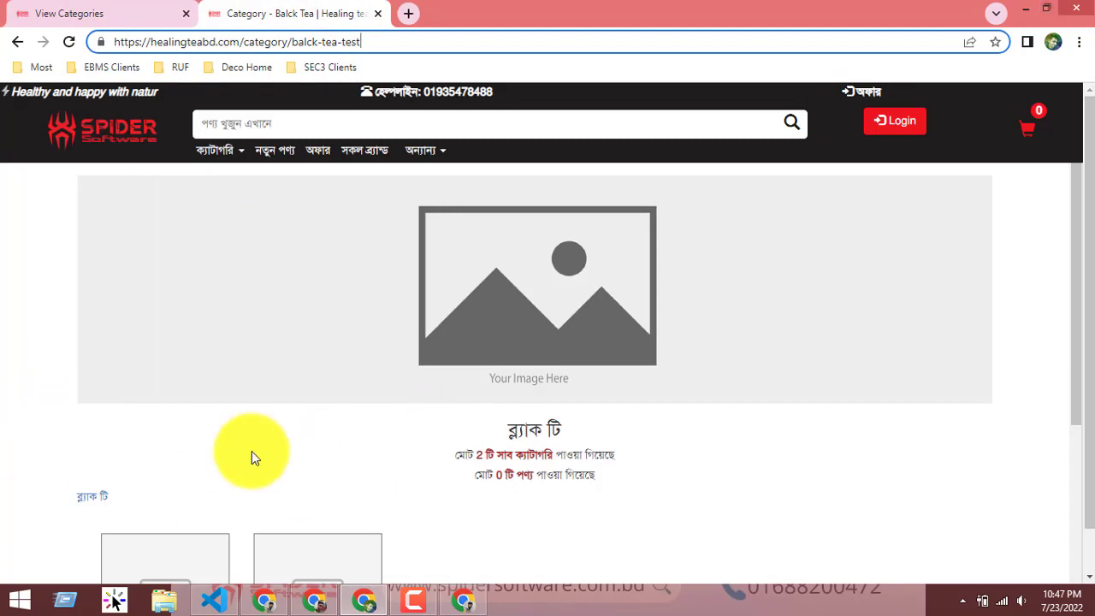
Step: Look over the subcategories on the ব্ল্যাক টি storefront page and return to the storefront home page
scroll(153, 462, down, 2)
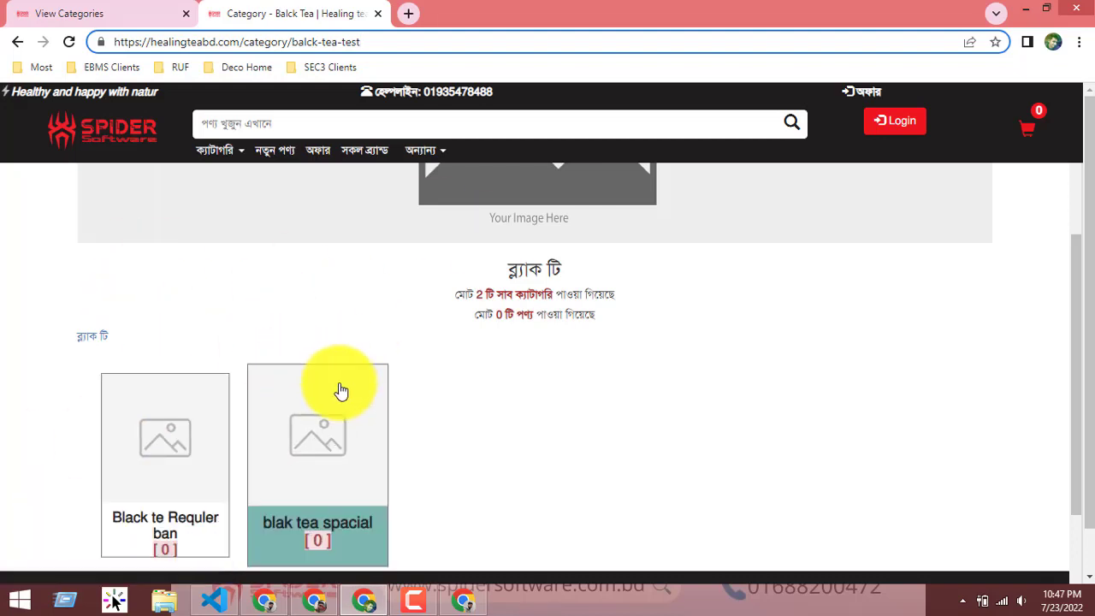
scroll(342, 391, up, 2)
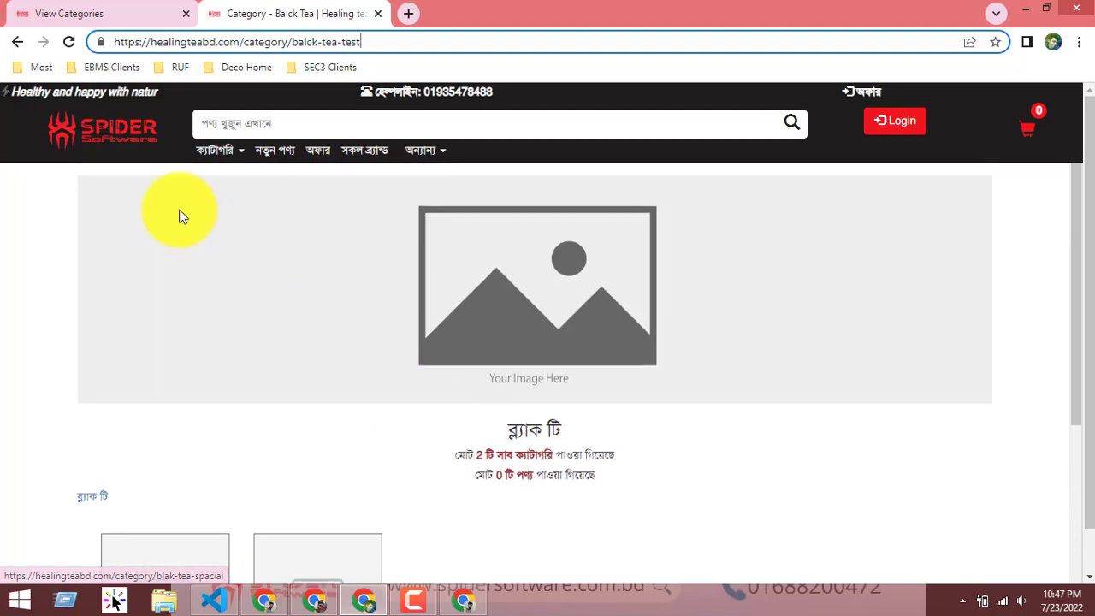
click(124, 151)
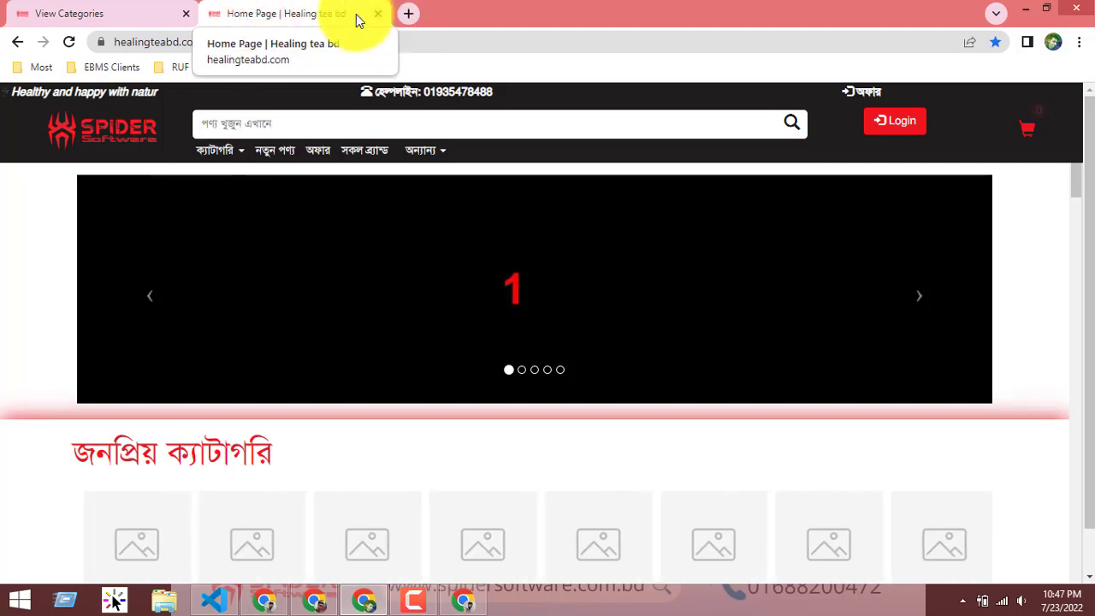
Step: Go to the thumbnail section of the ব্ল্যাক টি category's admin edit page, open its file chooser and dismiss it
click(62, 10)
scroll(466, 395, up, 2)
scroll(465, 405, down, 9)
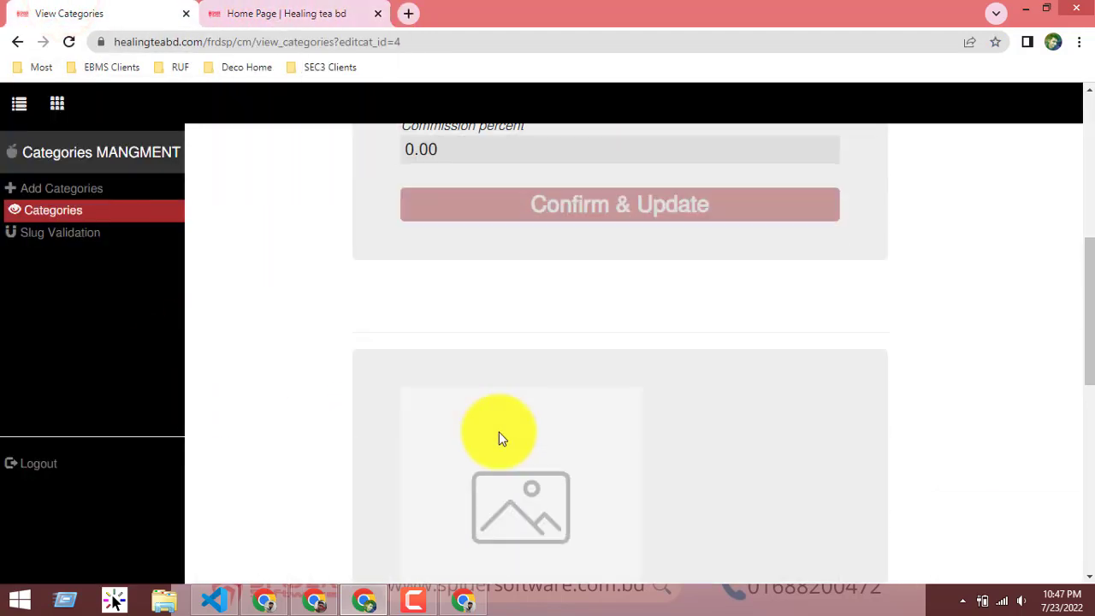
click(457, 338)
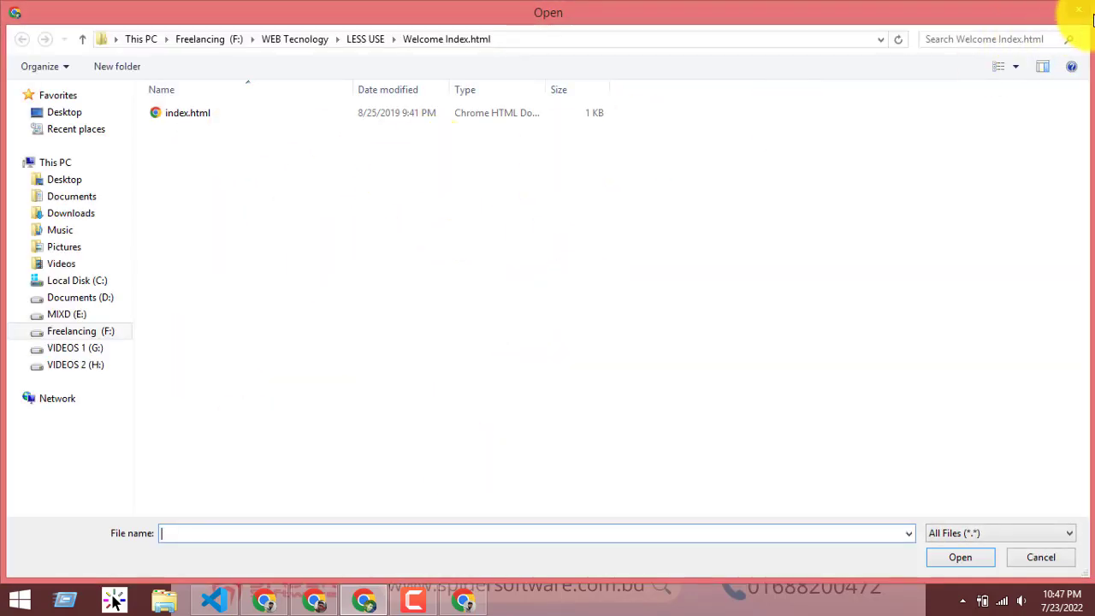
click(1084, 13)
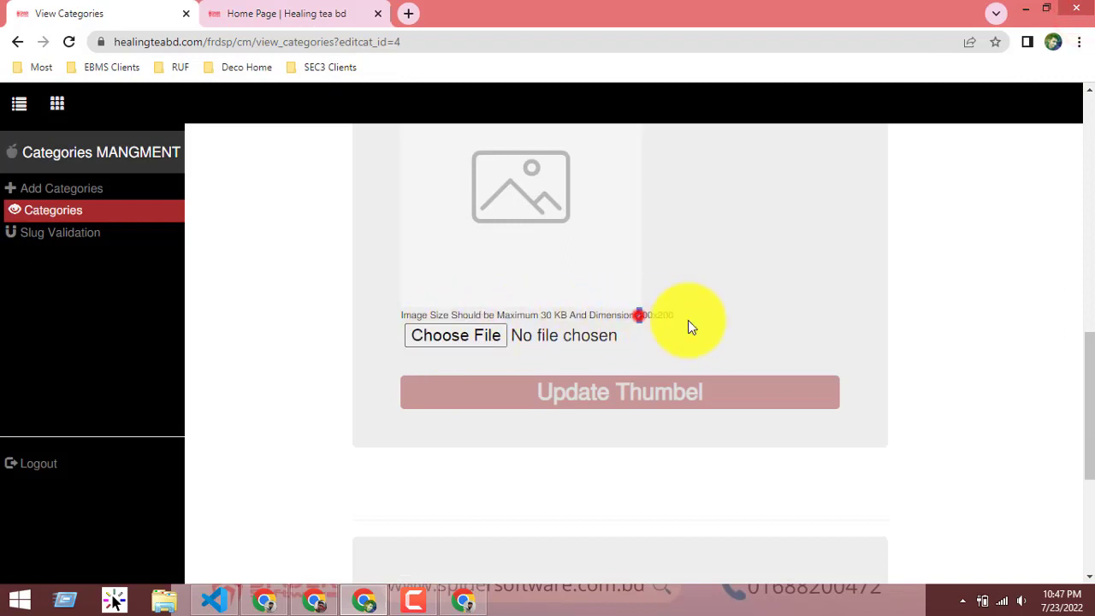
Step: Review the category edit page's banner section and its image size and dimension requirement
scroll(664, 363, up, 4)
scroll(498, 368, down, 7)
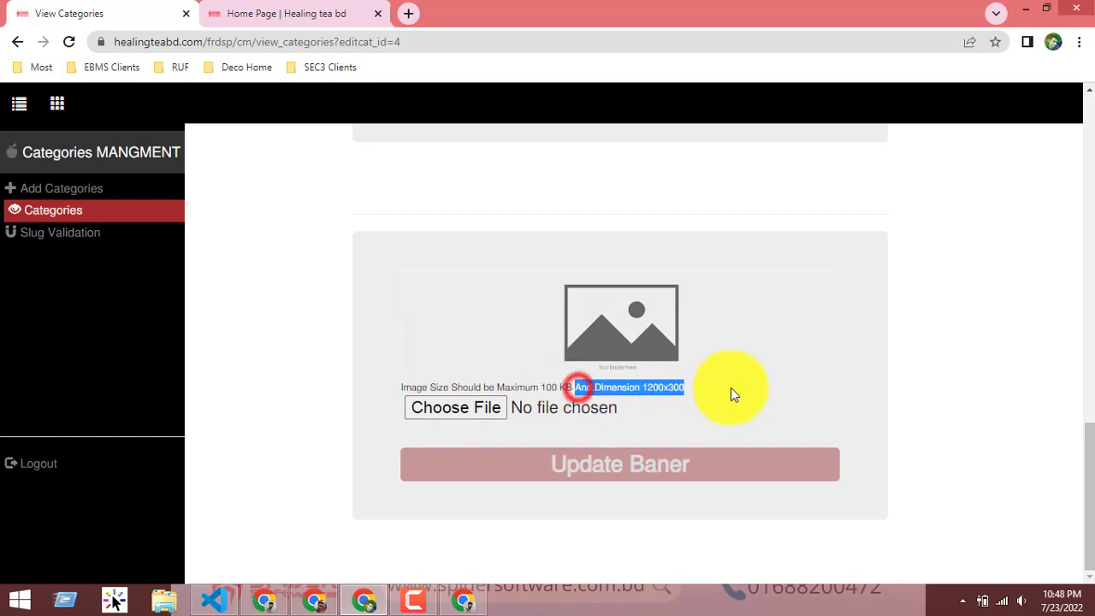
click(731, 389)
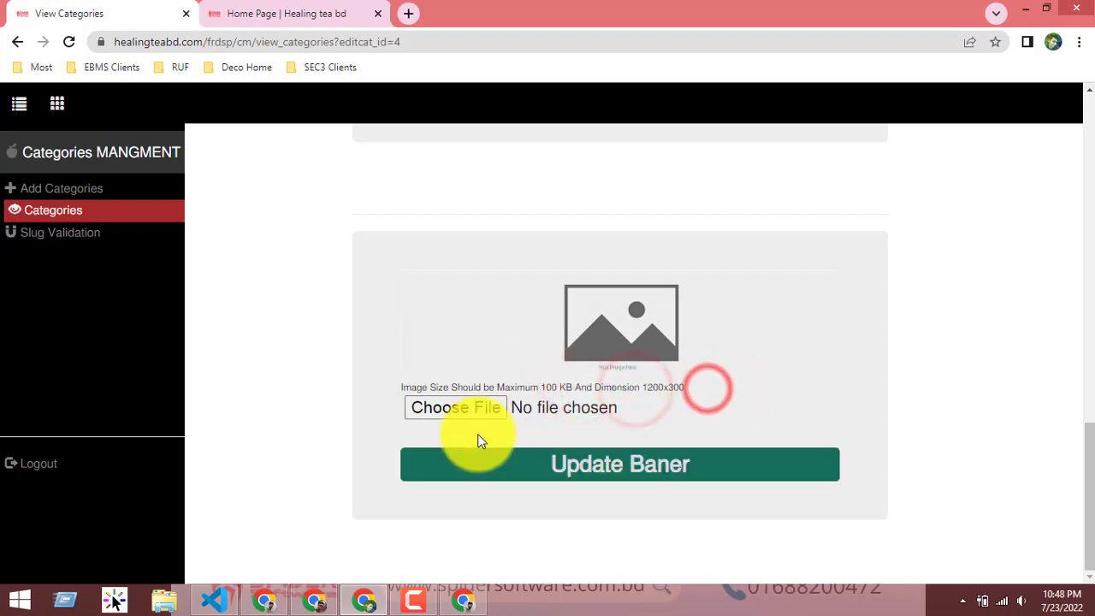
scroll(599, 305, up, 6)
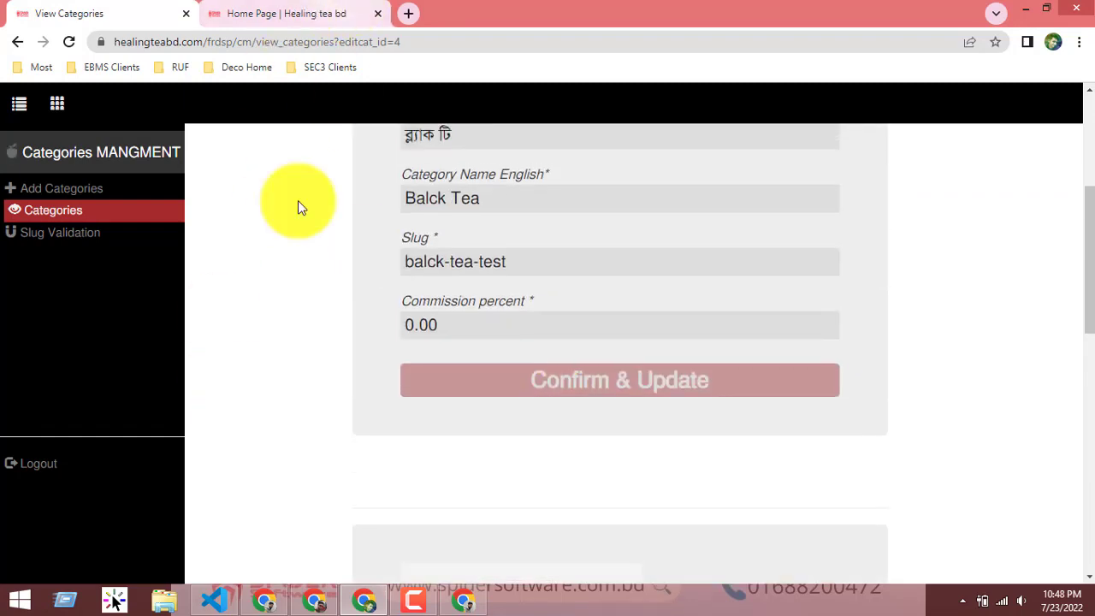
scroll(520, 367, down, 6)
Step: Examine the ক্যাটাগরি 1 banner and its product cards on the storefront home page
click(305, 10)
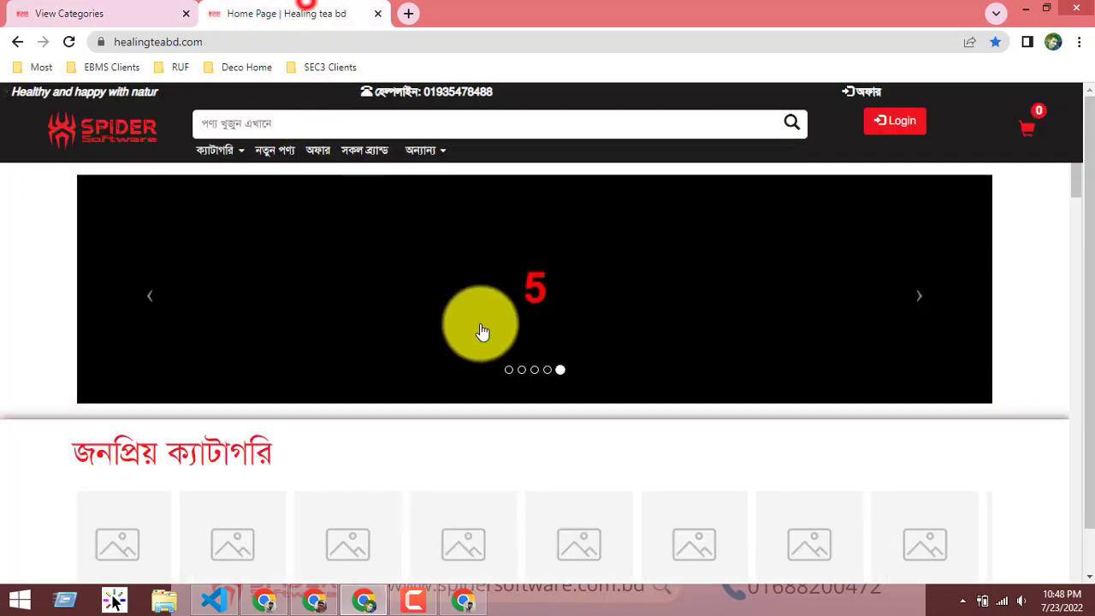
scroll(482, 331, down, 10)
scroll(447, 384, up, 3)
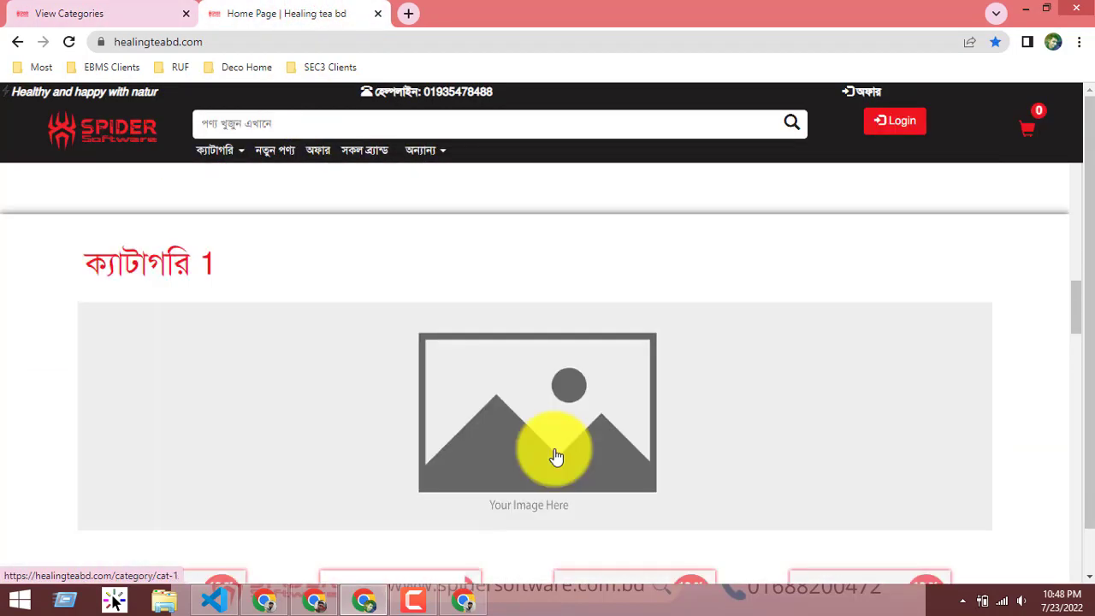
scroll(496, 379, down, 2)
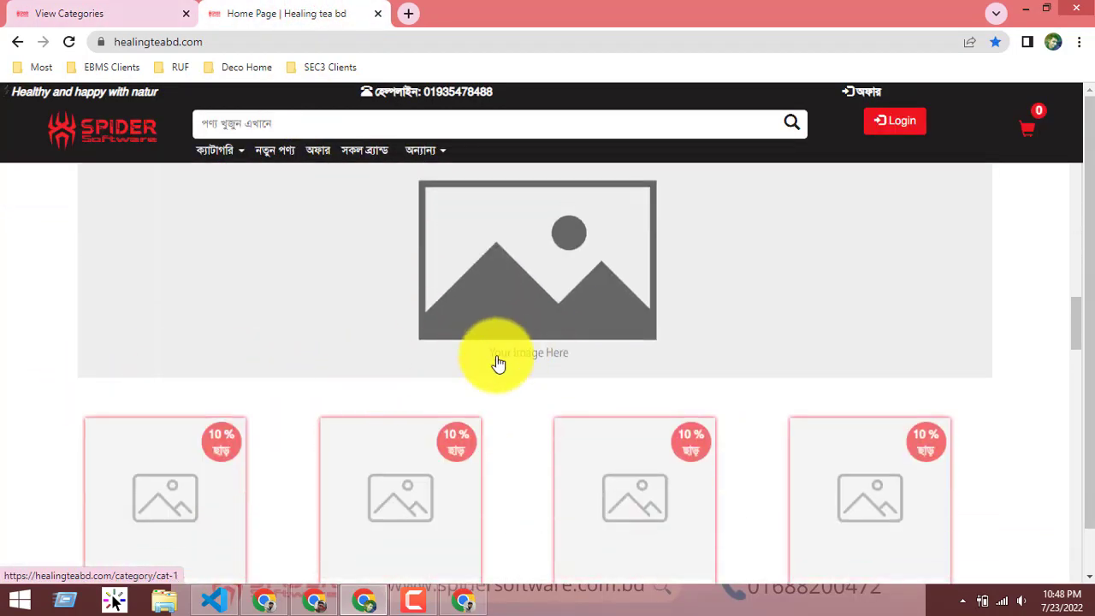
scroll(498, 364, down, 2)
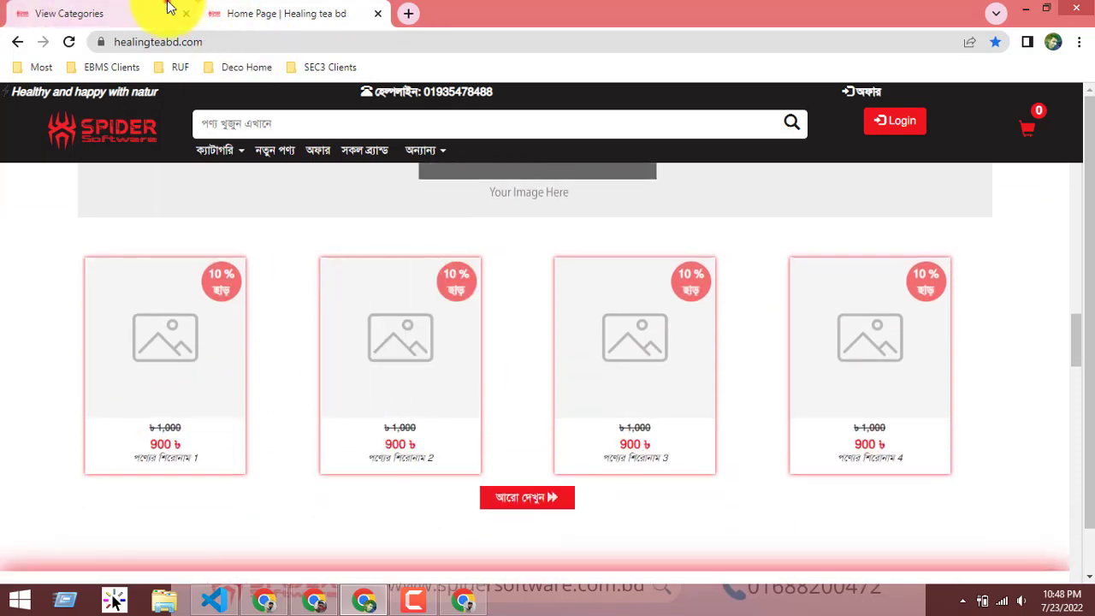
Step: Open the admin's category Slug Validation page and review the listed category slugs and unsupported characters
click(169, 10)
scroll(501, 325, up, 3)
scroll(177, 245, down, 2)
click(92, 232)
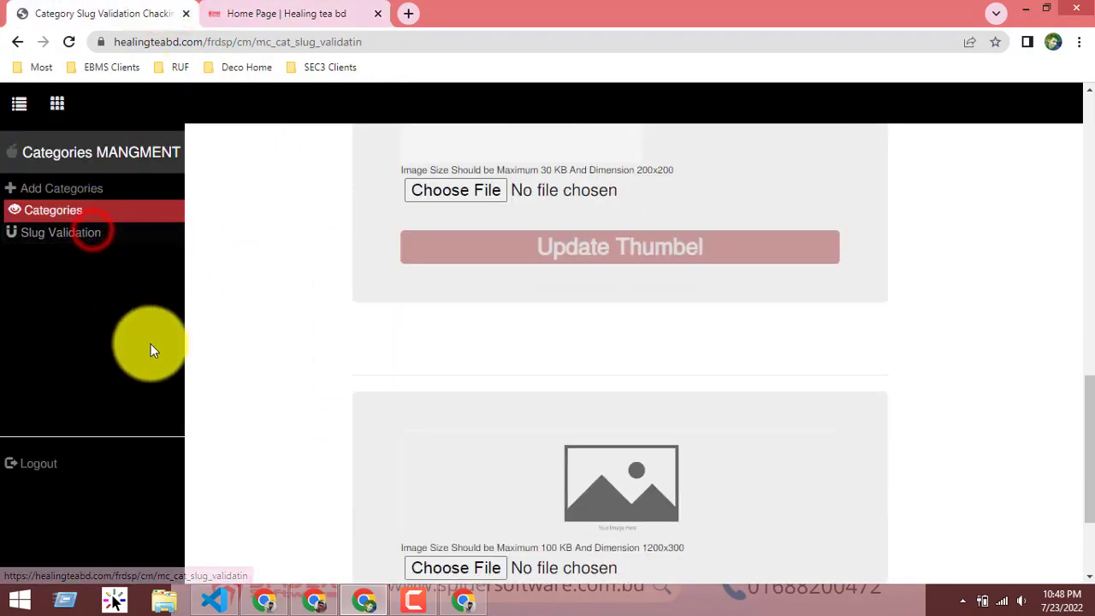
drag(567, 178, 637, 319)
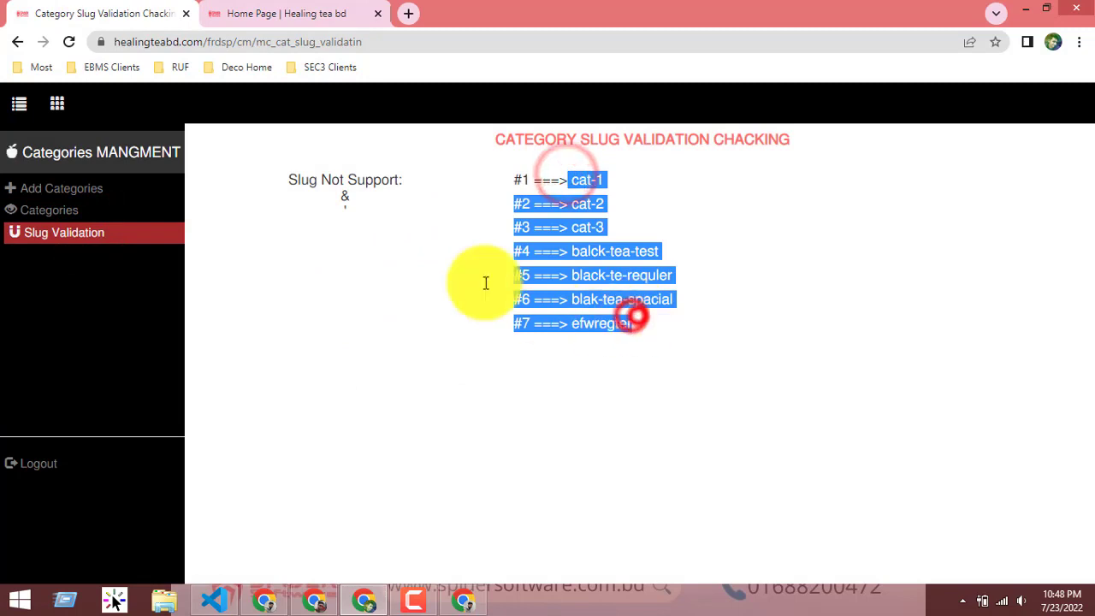
click(333, 231)
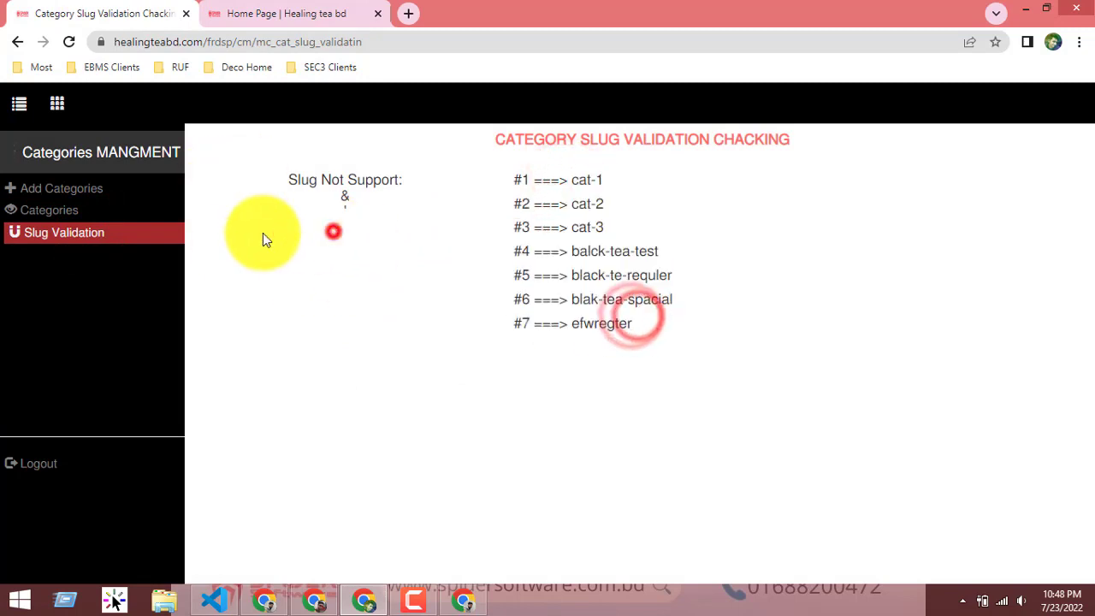
Step: Go to the overview of all admin panels, glance at the own-profile edit form and return to the panels
click(56, 111)
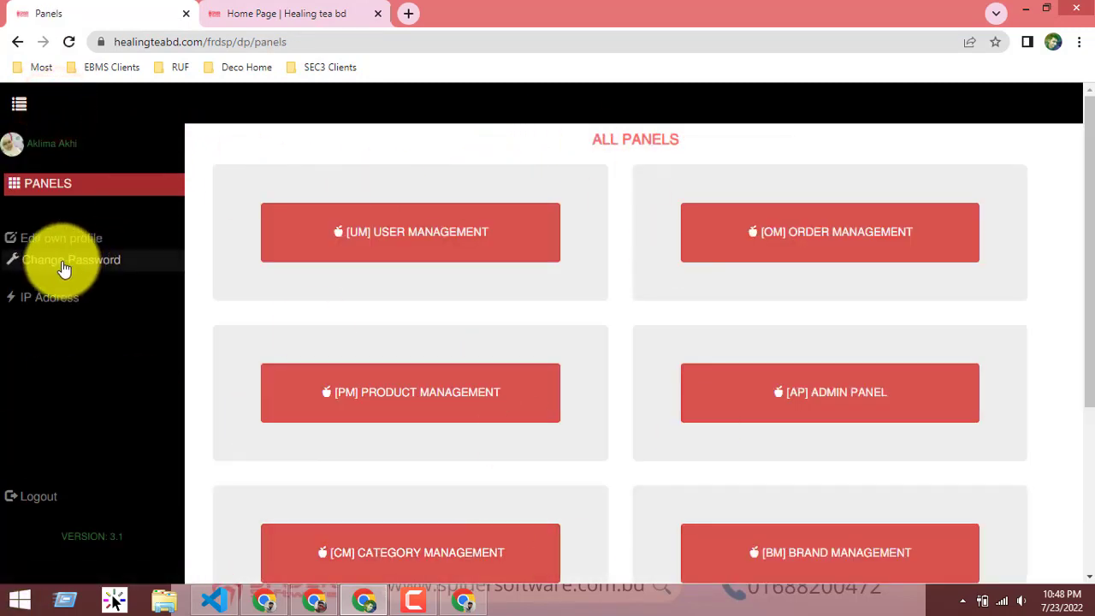
click(34, 243)
click(56, 185)
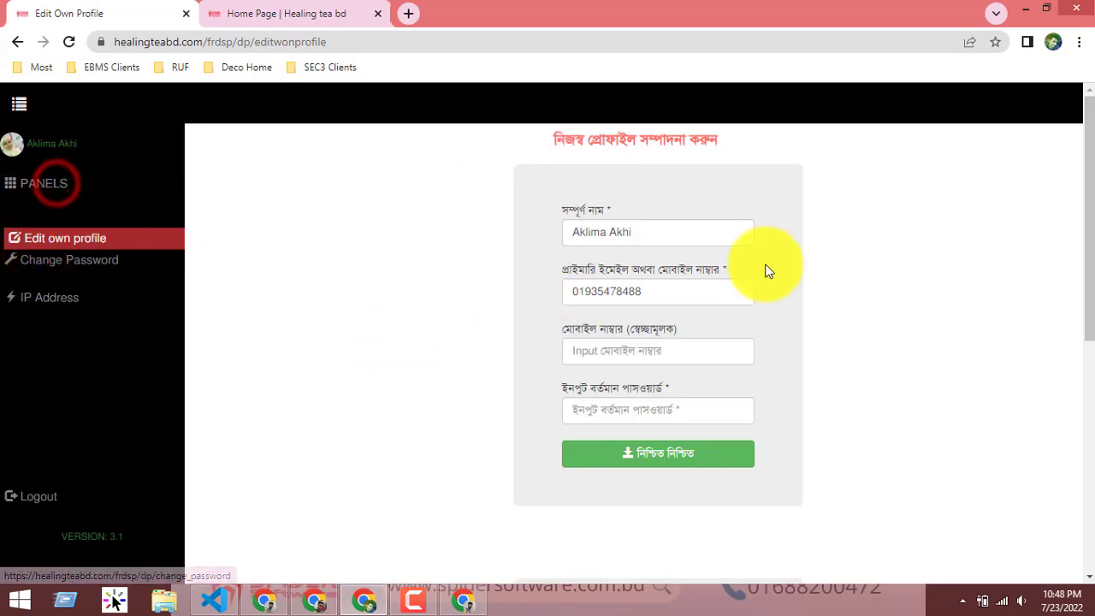
click(12, 195)
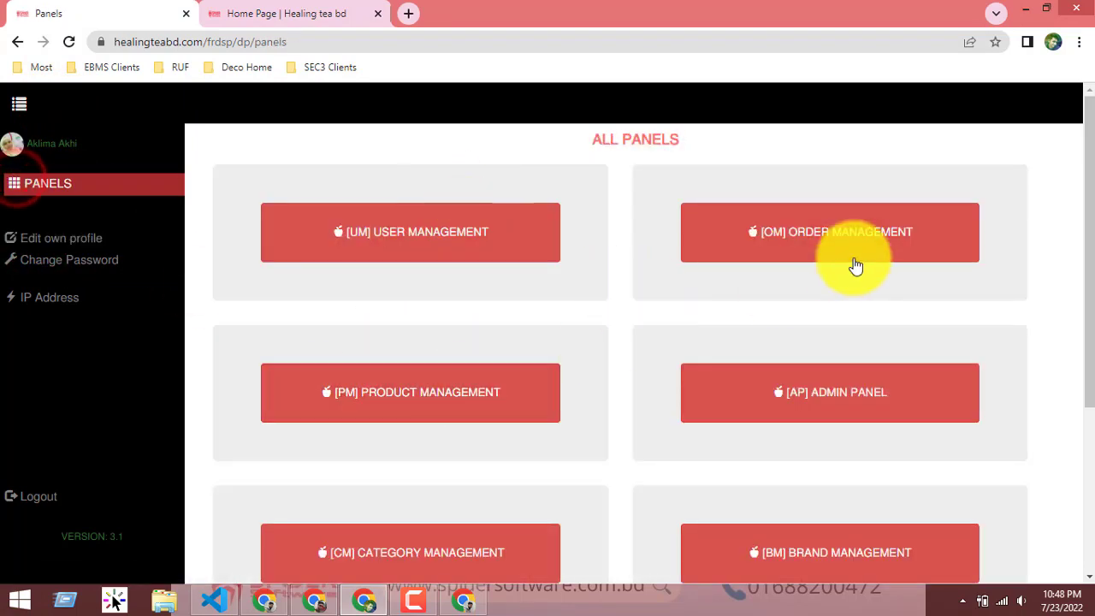
scroll(484, 350, down, 2)
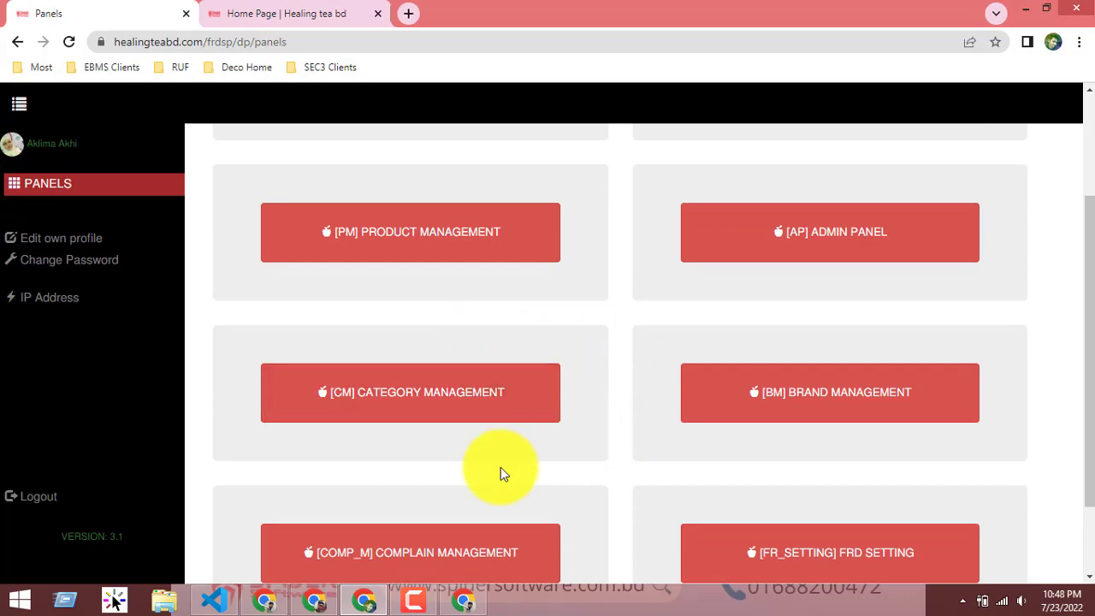
Step: Open Brand Management and inspect the name and slug fields of the Add Brands form
click(832, 406)
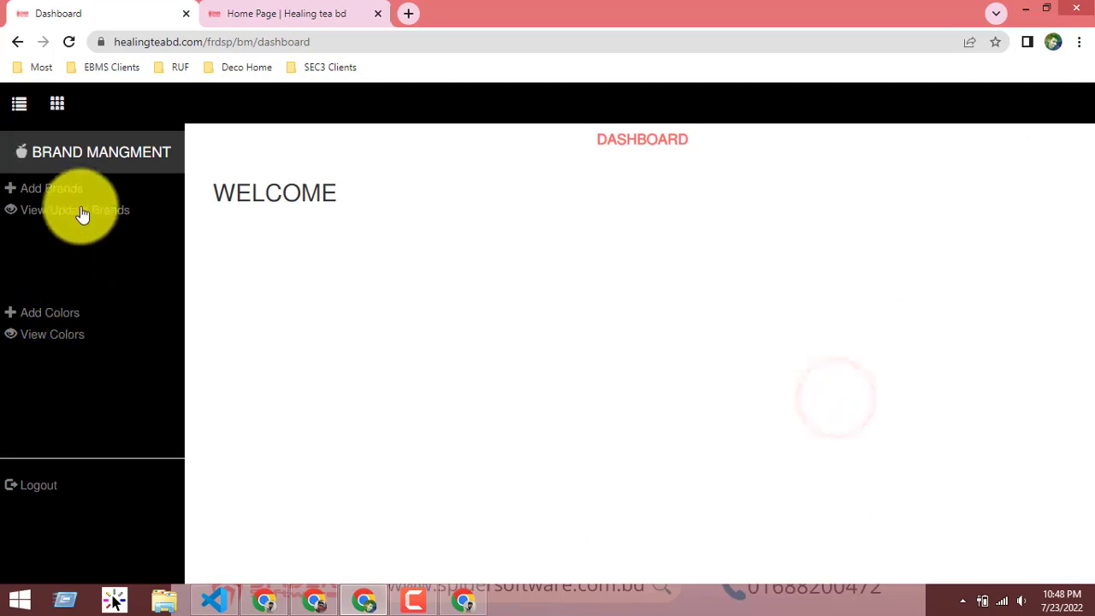
click(75, 187)
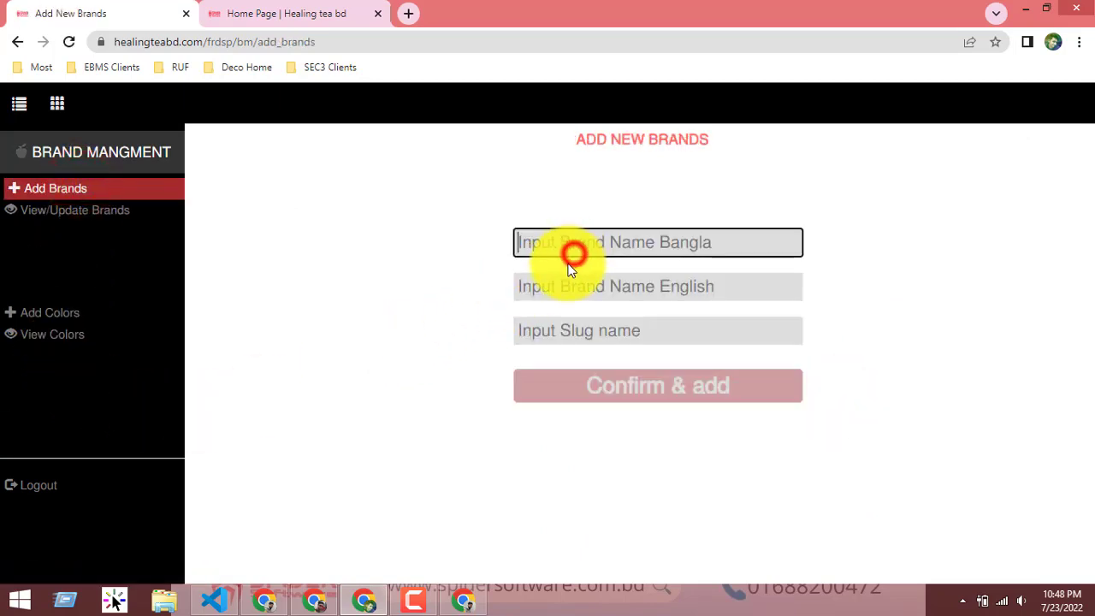
click(548, 324)
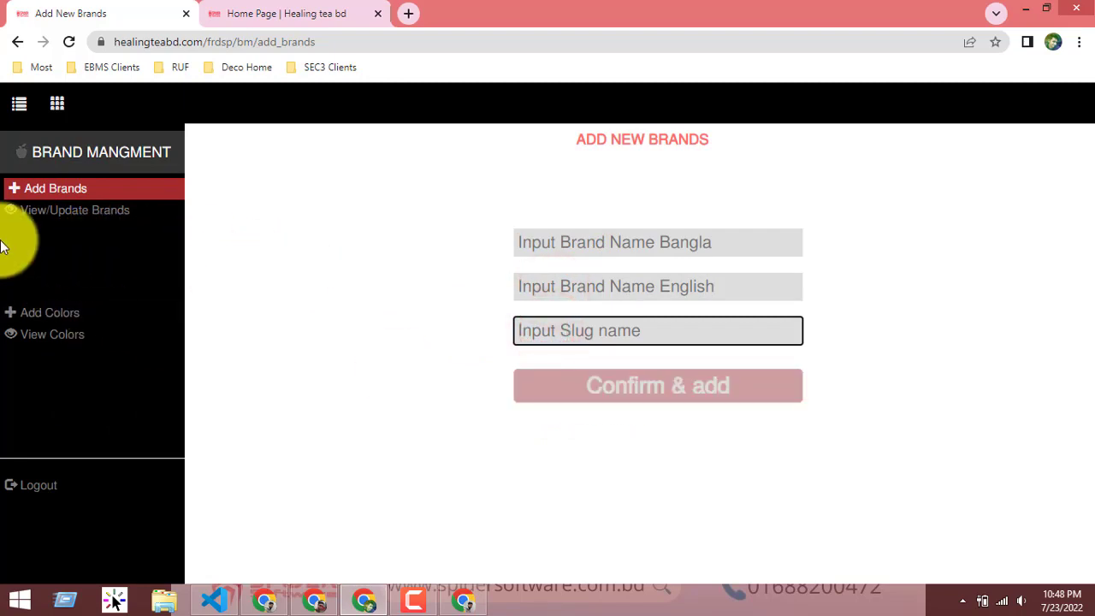
Step: Open the brands list, view the details of Brand 2 and close them
click(135, 214)
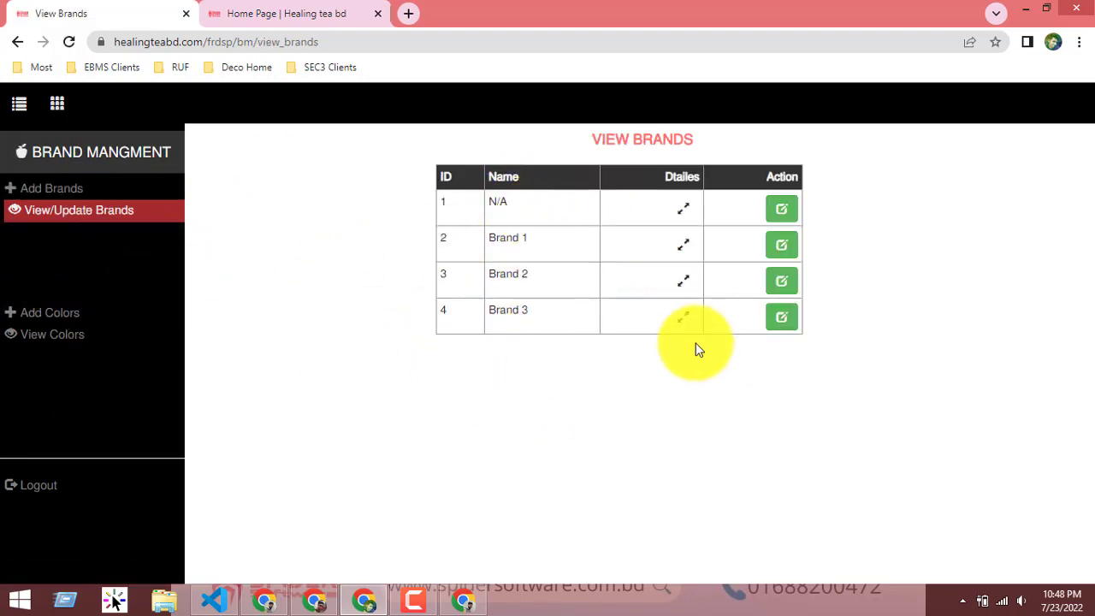
click(684, 279)
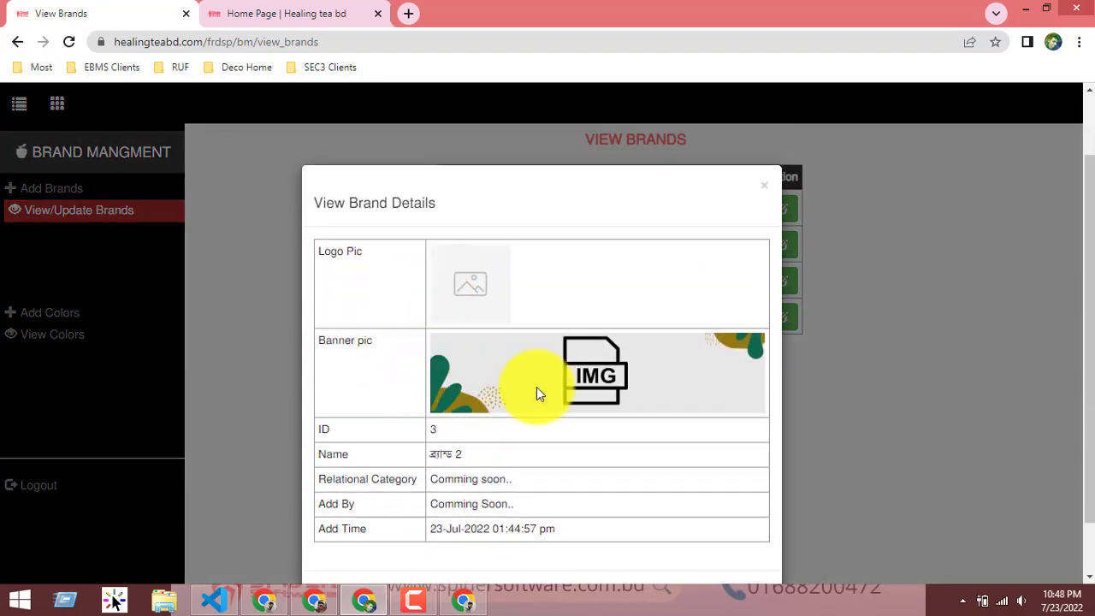
scroll(536, 387, down, 1)
click(732, 539)
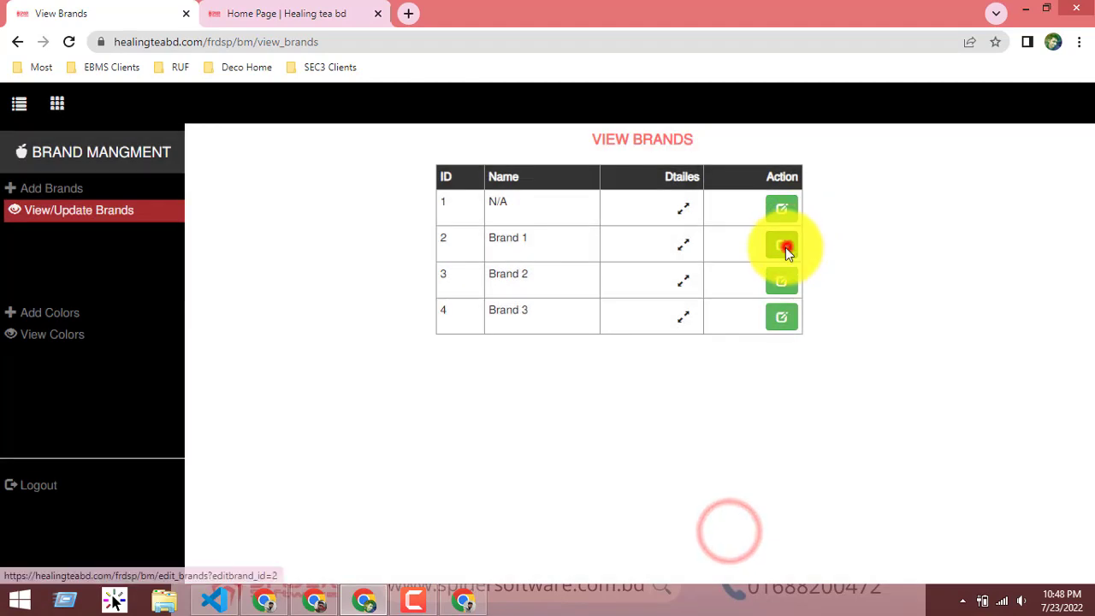
Step: Open Brand 1 for editing and review its name and slug fields and its thumbnail section
click(786, 244)
scroll(540, 286, down, 3)
scroll(419, 350, up, 3)
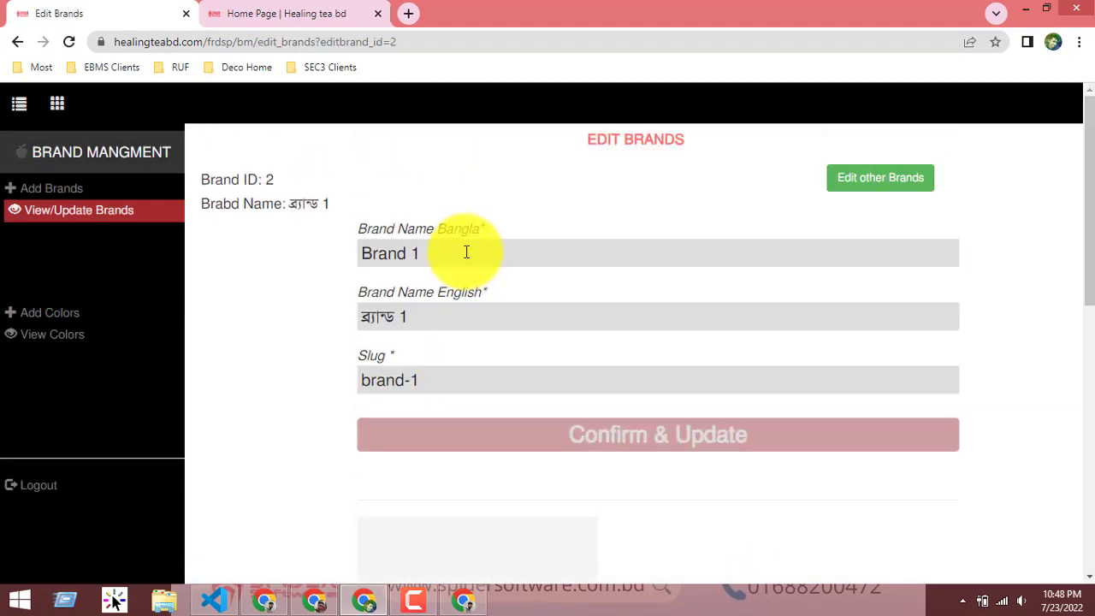
click(459, 252)
triple_click(443, 323)
triple_click(449, 386)
scroll(444, 385, down, 6)
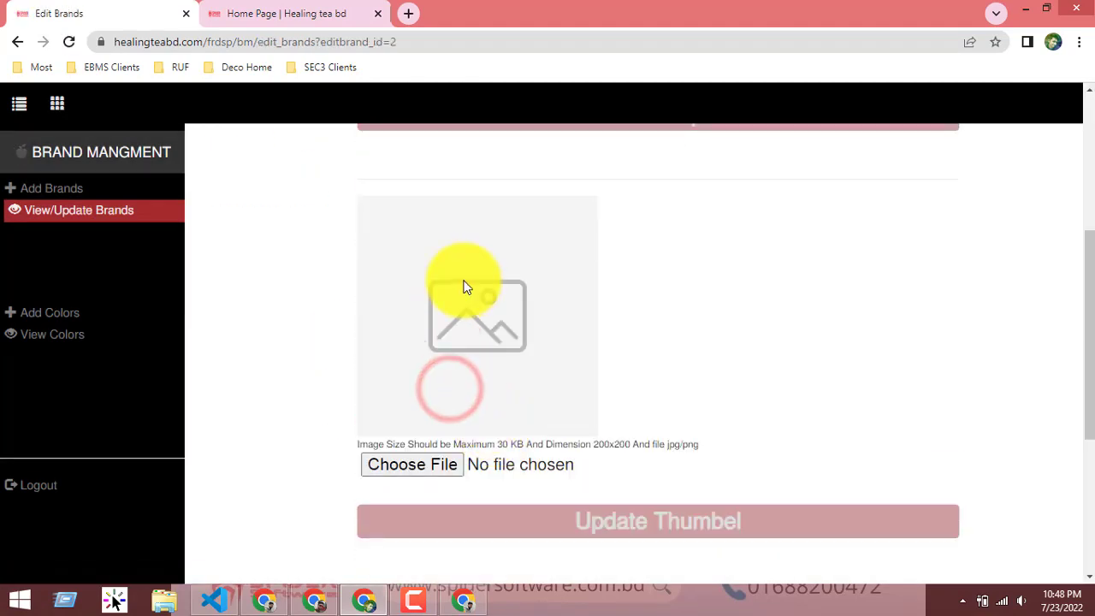
scroll(421, 384, up, 2)
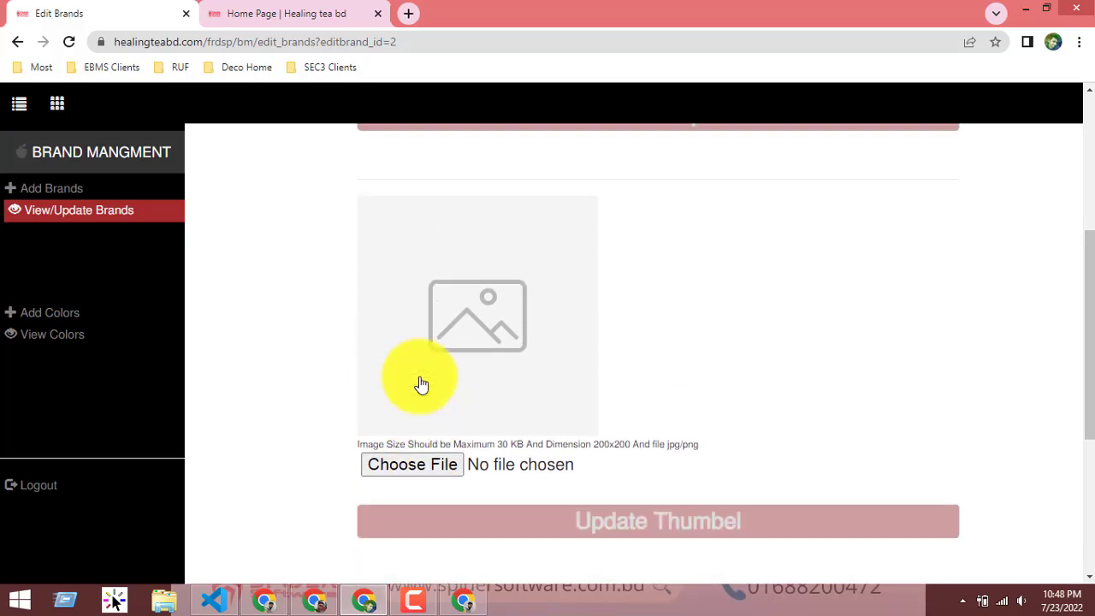
scroll(427, 383, up, 4)
Step: Highlight Brand 1's Bangla name, and copy "healingteabd" from the page's web address
triple_click(472, 252)
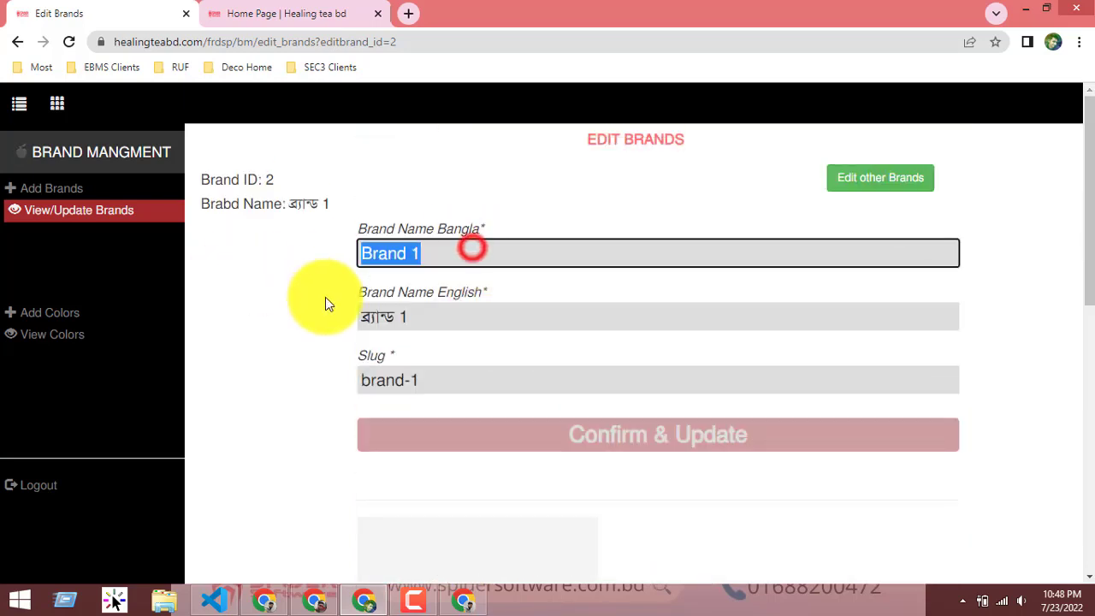
click(153, 40)
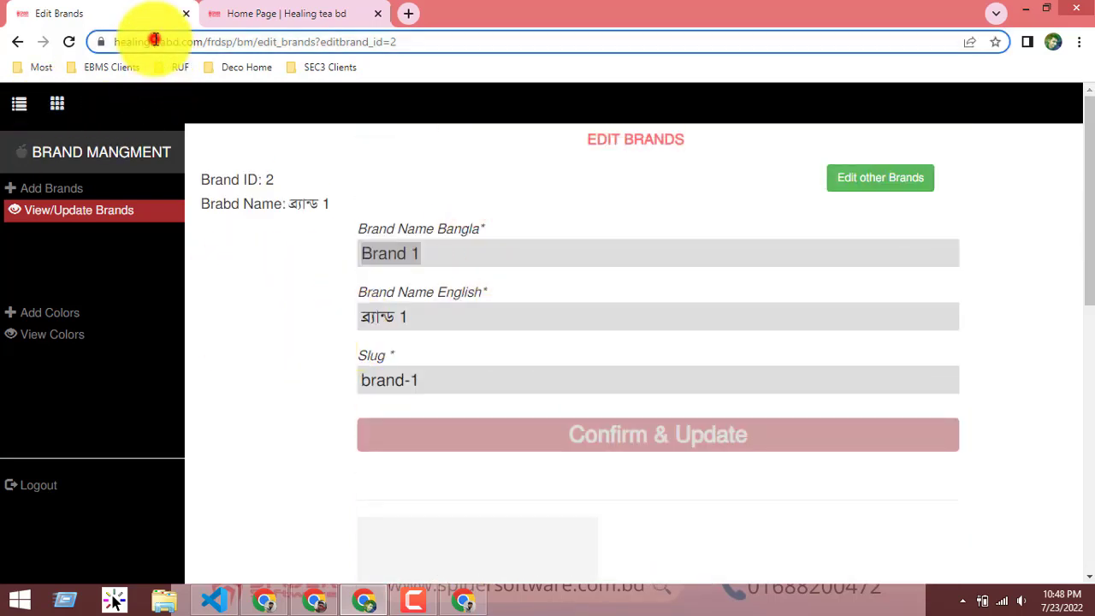
right_click(171, 41)
click(227, 103)
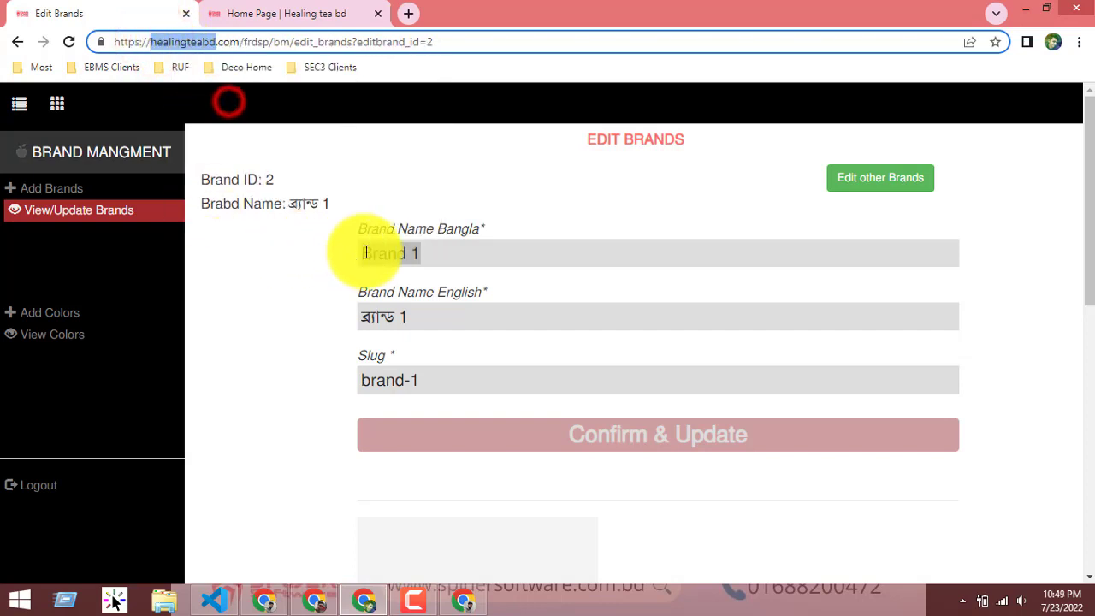
Step: Highlight Brand 1's Bangla name, and view the Add Colors form and the colors list
triple_click(426, 249)
click(310, 258)
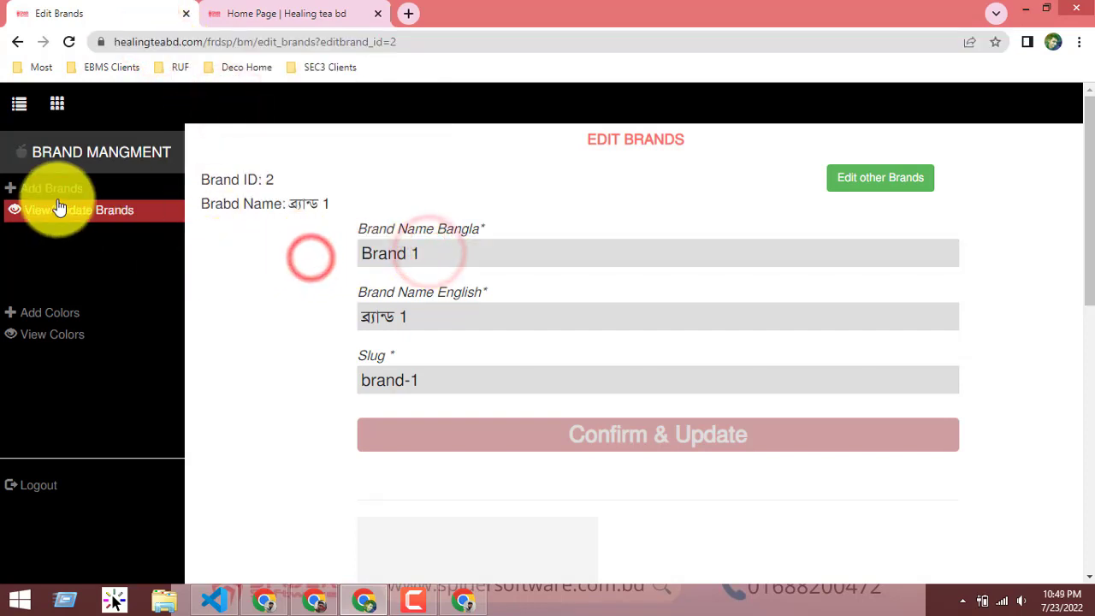
click(52, 312)
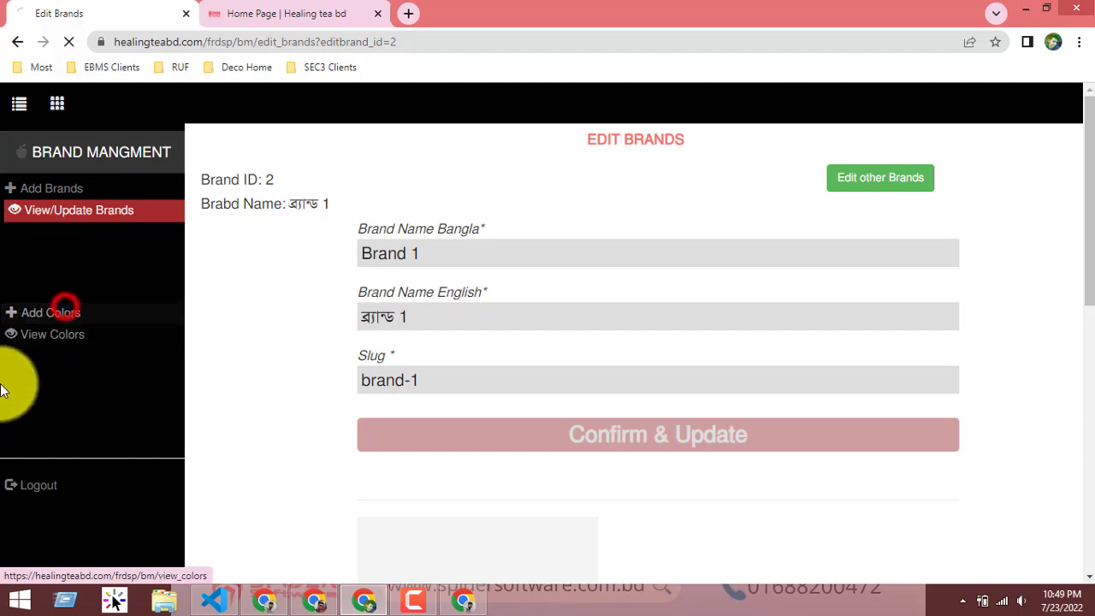
click(565, 226)
click(60, 335)
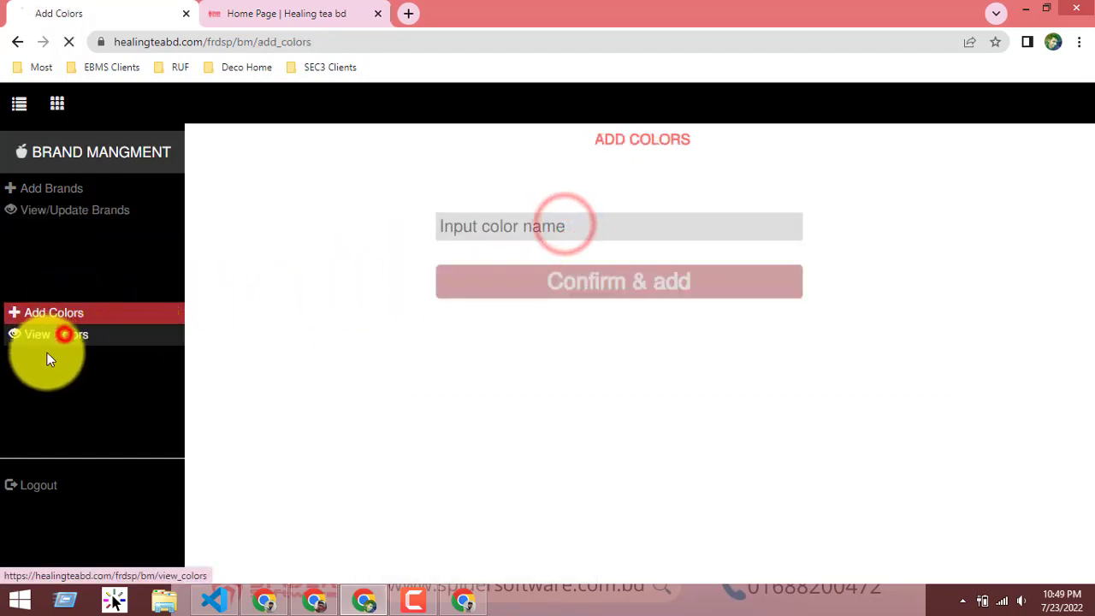
Step: Return to the overview of all admin panels and look through the available panels
click(56, 104)
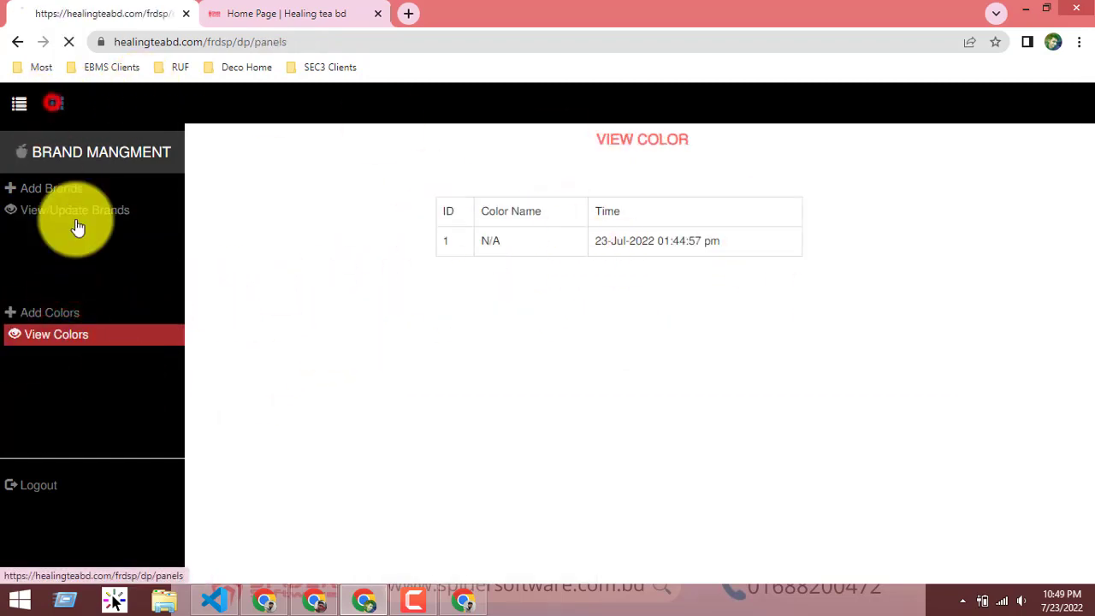
scroll(702, 425, down, 1)
scroll(525, 410, down, 3)
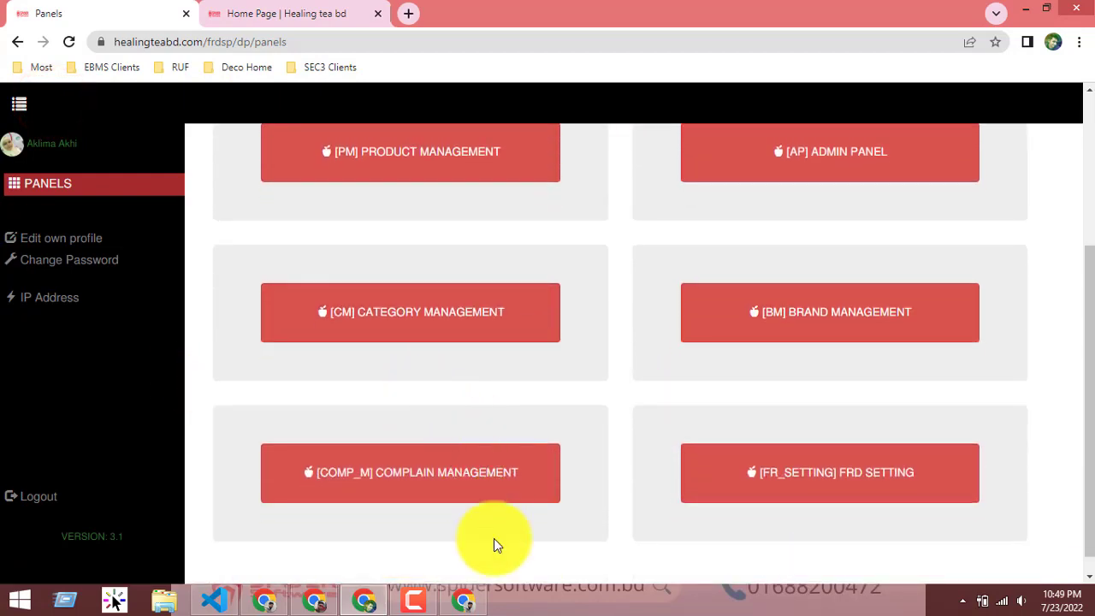
scroll(582, 354, up, 4)
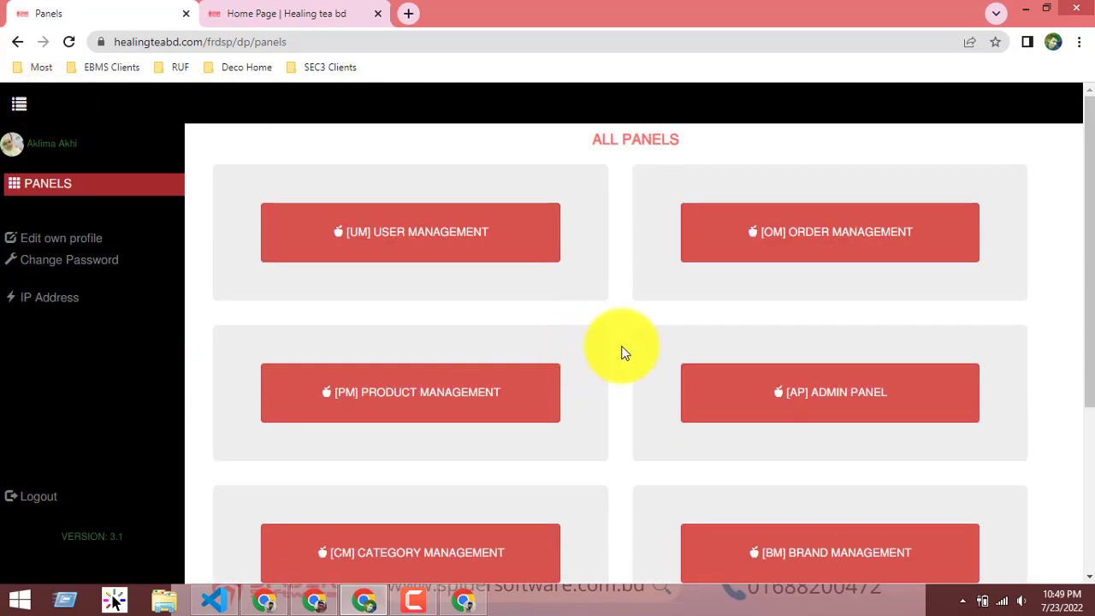
scroll(479, 329, down, 1)
scroll(408, 276, up, 1)
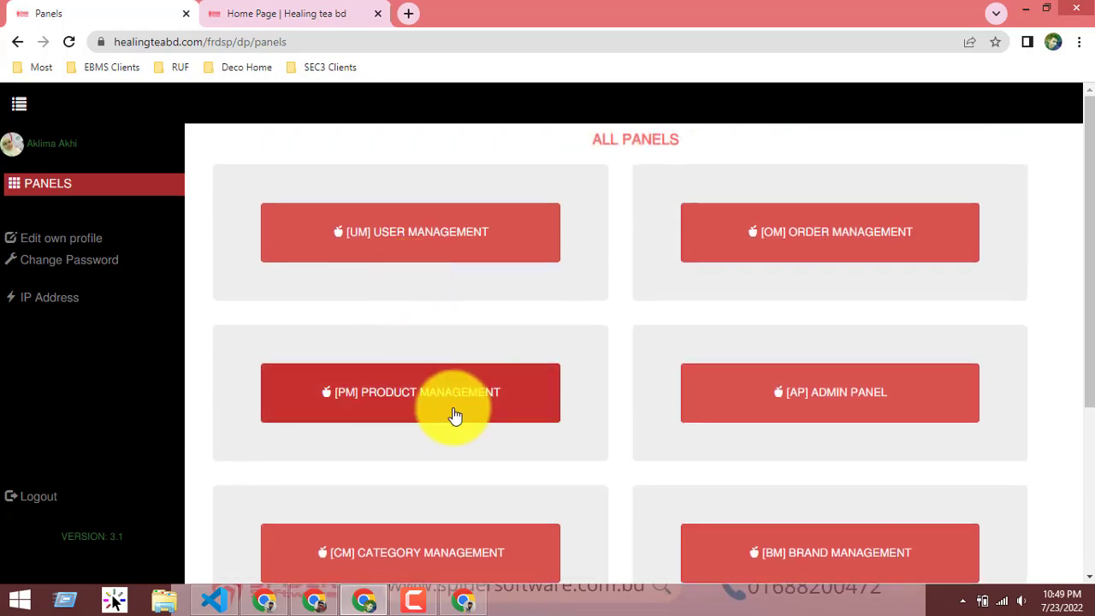
Step: Open Product Management and look through its product sections and tools
click(400, 391)
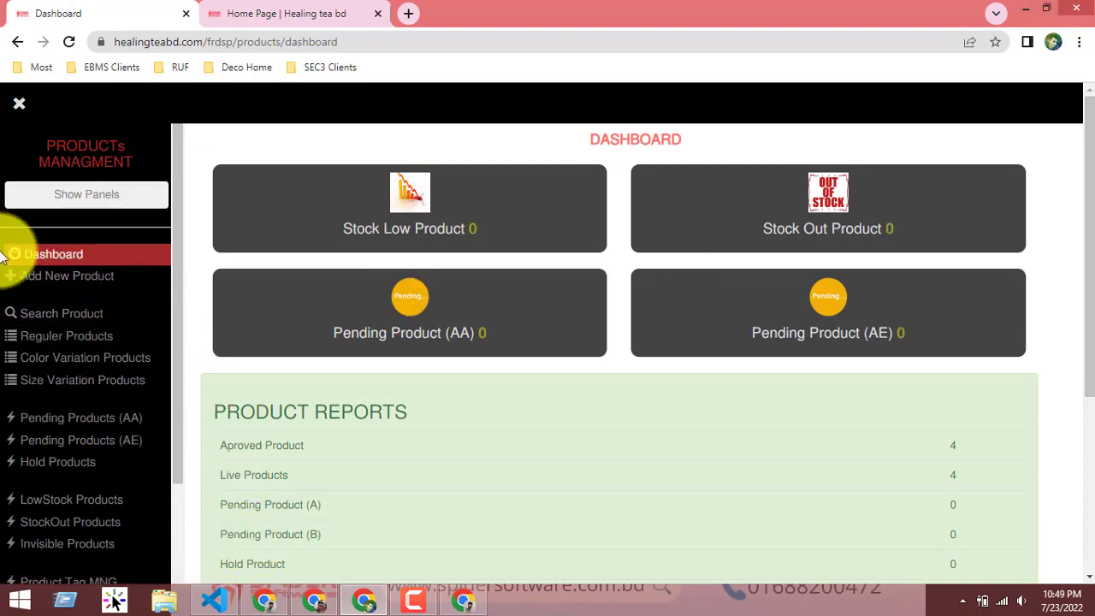
scroll(59, 294, down, 2)
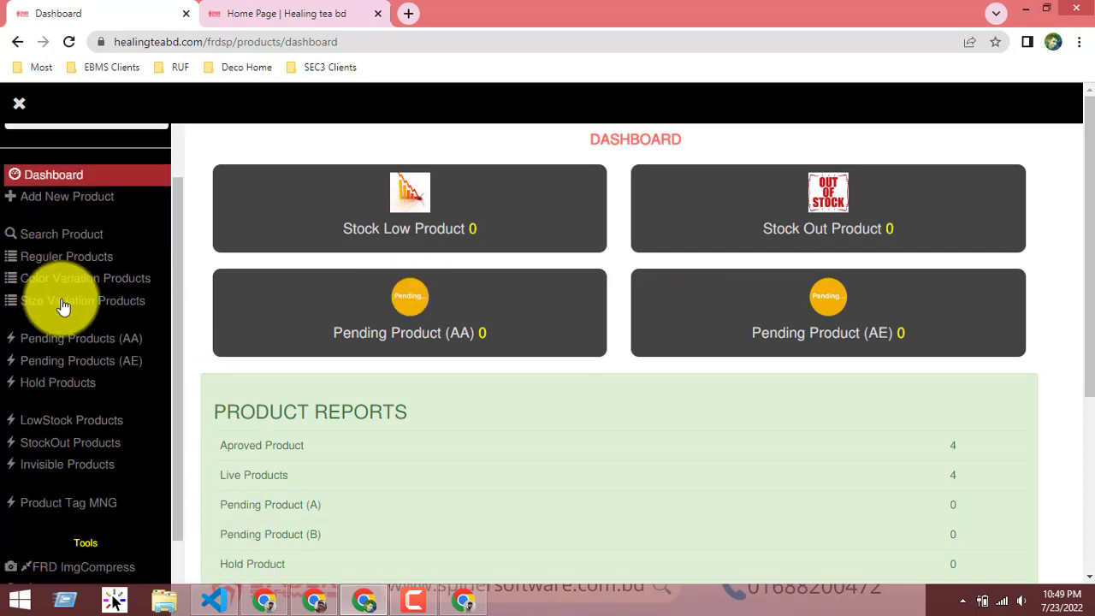
scroll(59, 293, up, 2)
Step: Start a new product under the father category ব্ল্যাক টি and its special black tea son category
click(53, 275)
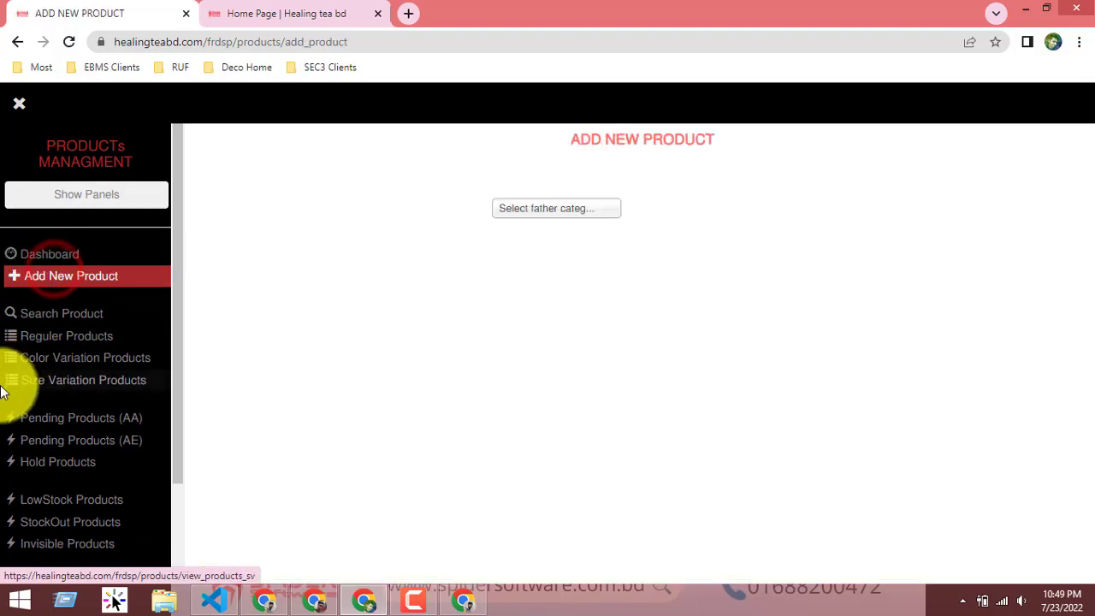
click(574, 205)
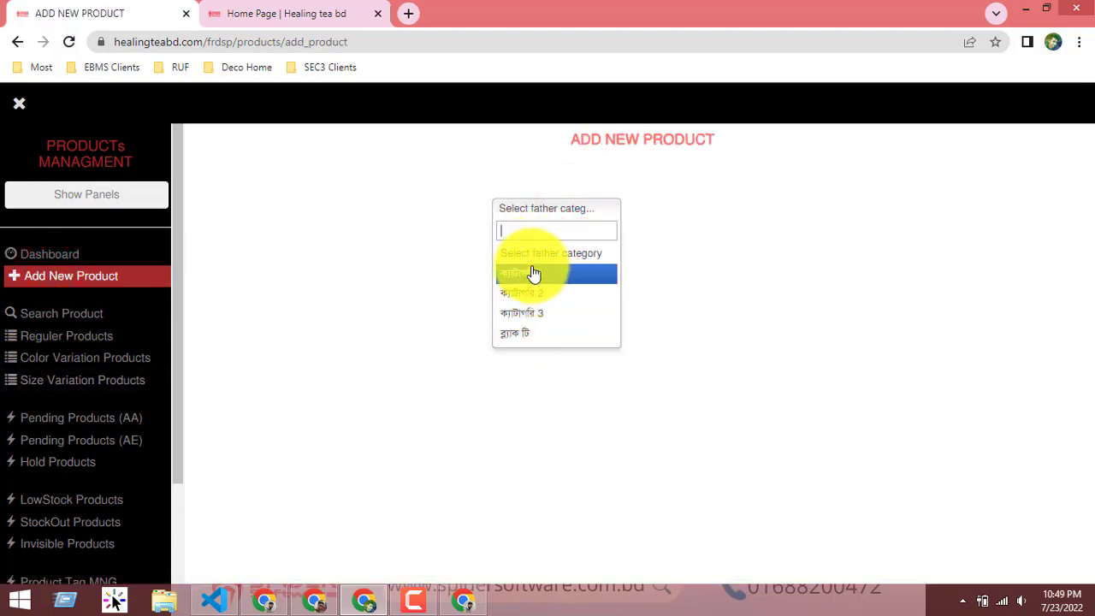
click(530, 334)
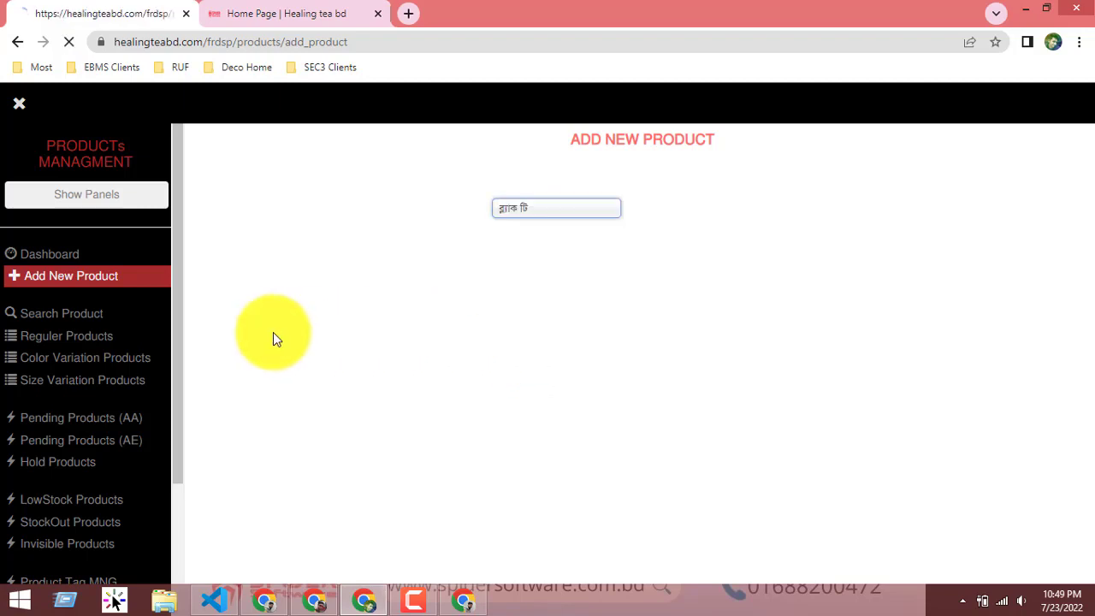
click(572, 234)
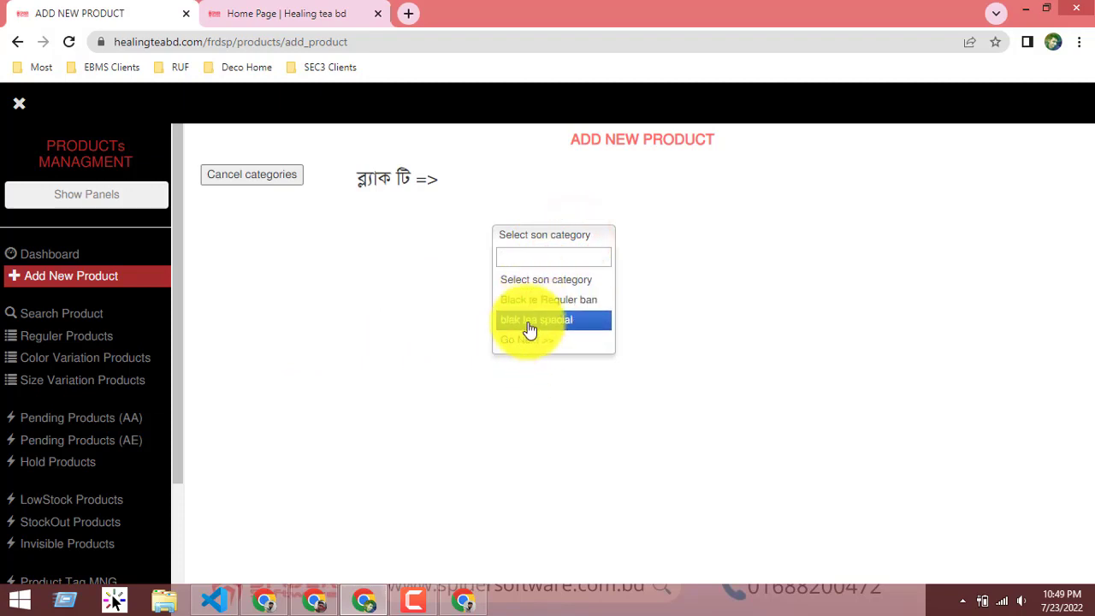
click(537, 319)
Step: Continue with no grandson category and no grandson child category for the new product
click(550, 235)
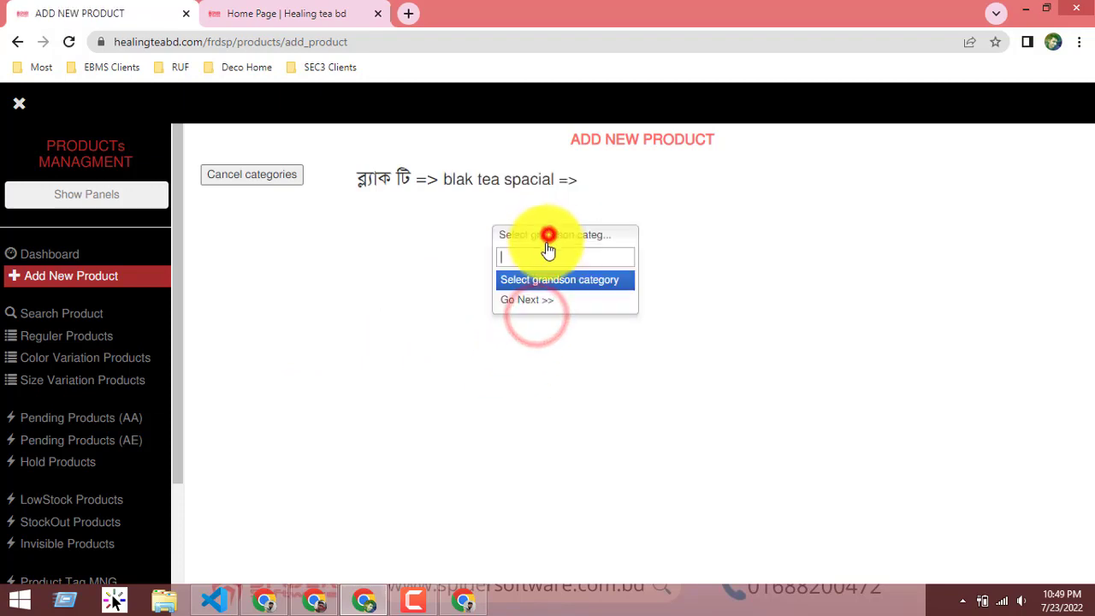
click(519, 303)
click(537, 243)
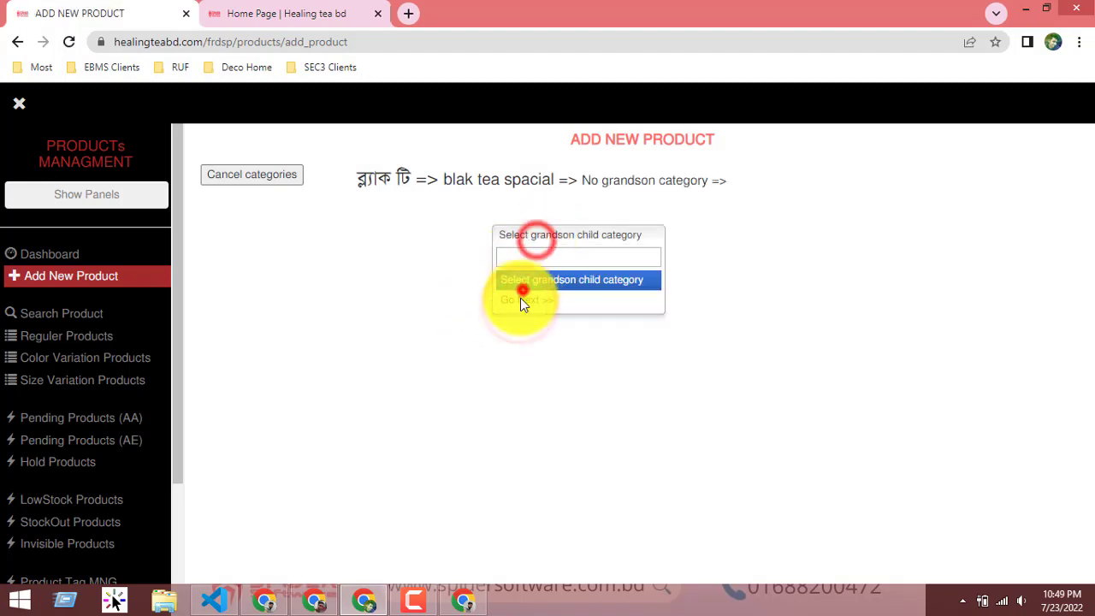
click(522, 301)
click(531, 242)
click(689, 345)
Step: Try Brand 1 and N/A as the new product's brand, cancelling each choice
click(554, 237)
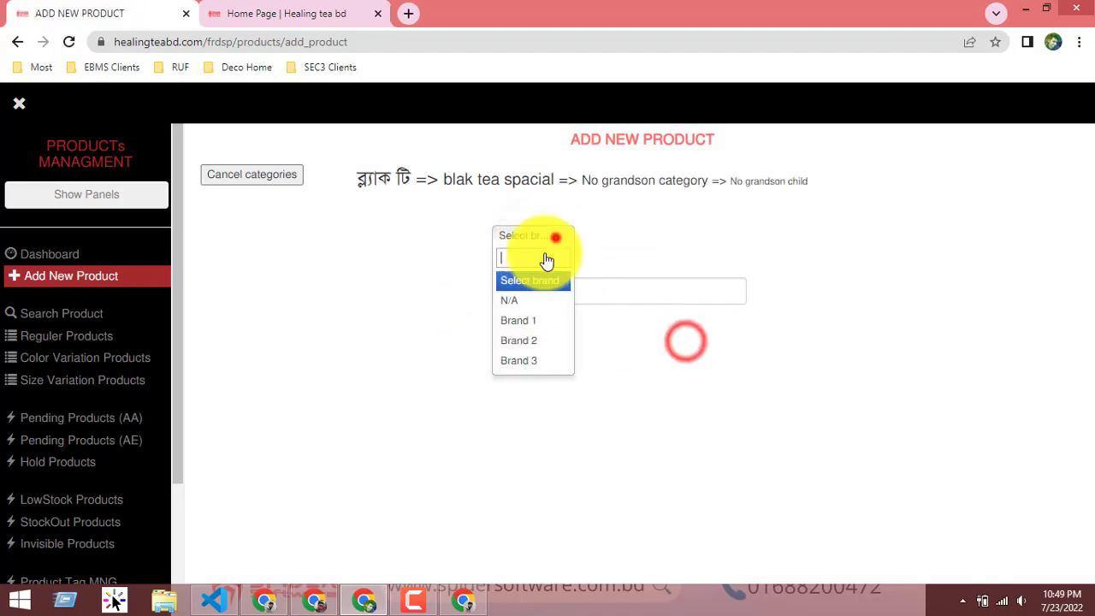
click(523, 321)
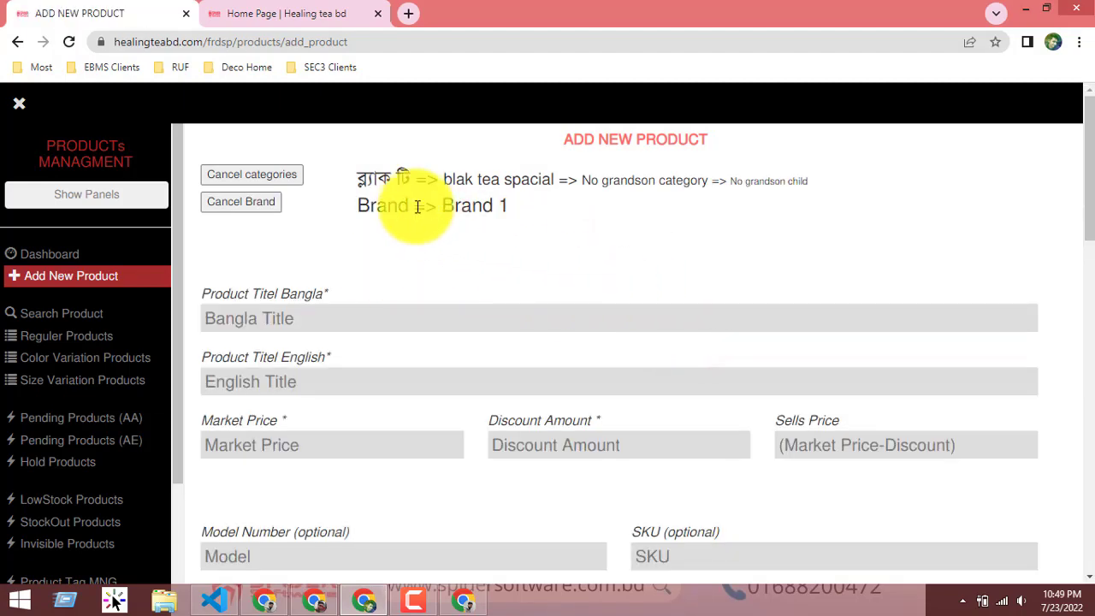
click(253, 213)
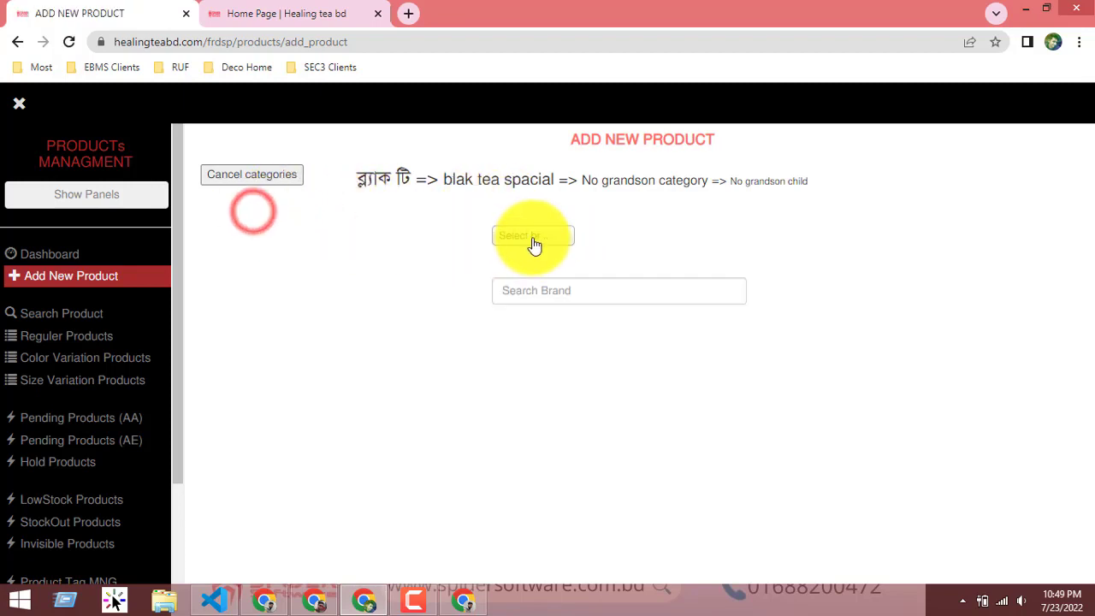
click(528, 236)
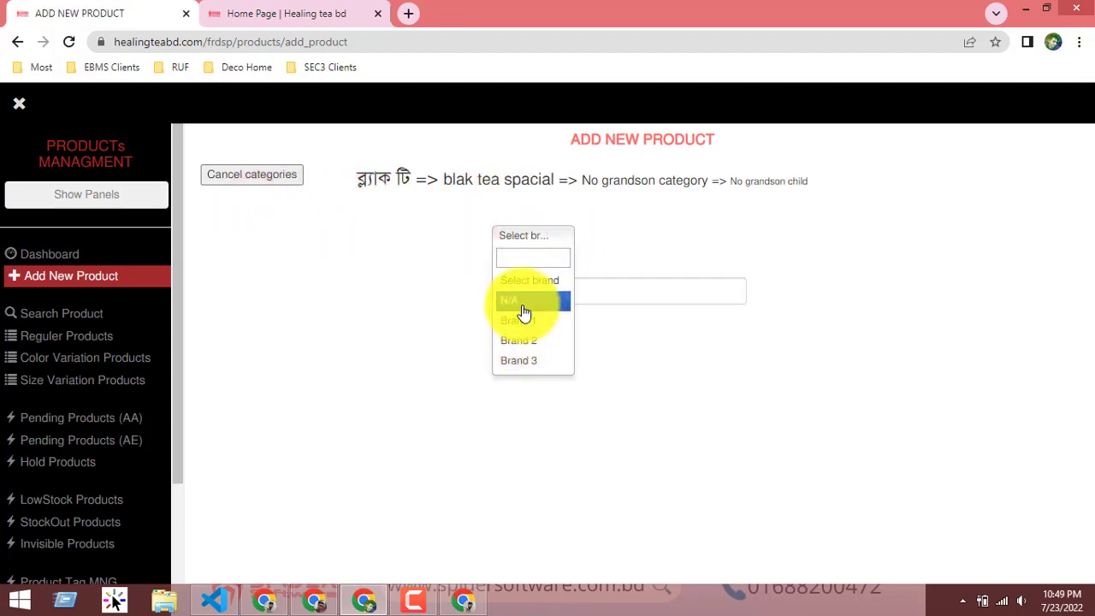
click(523, 304)
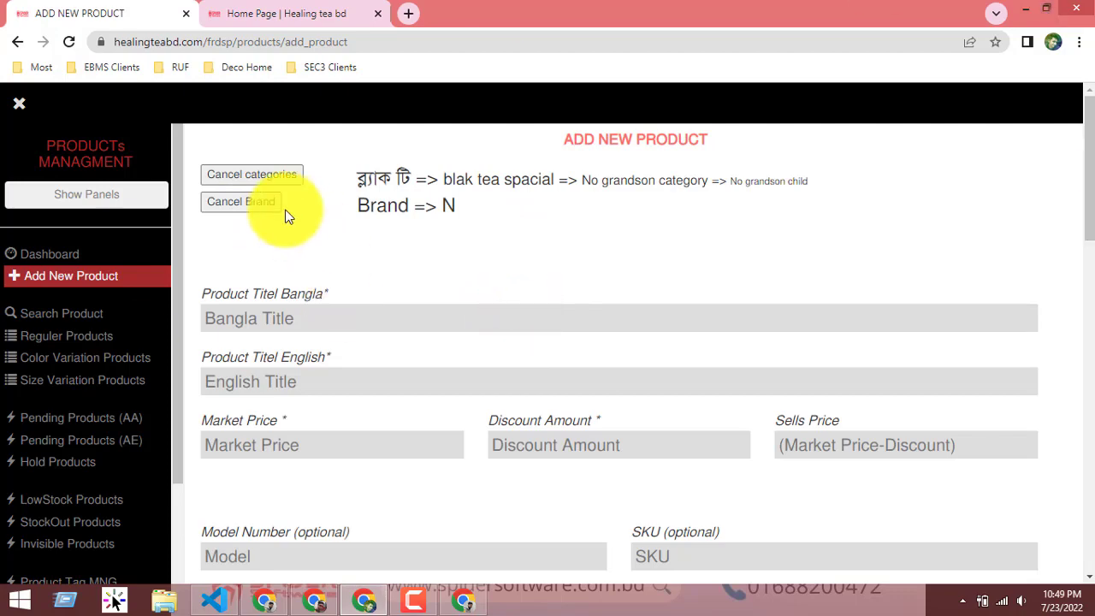
click(216, 202)
Step: Assign Brand 2 to the new product and look over the product form from the Bangla title field
click(527, 237)
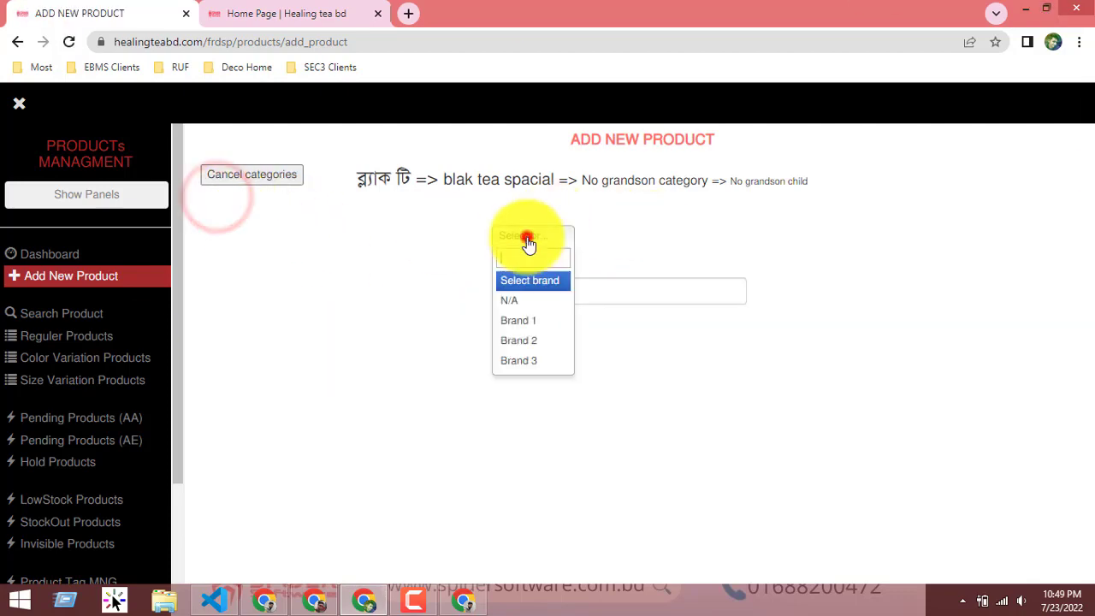
click(518, 339)
click(233, 318)
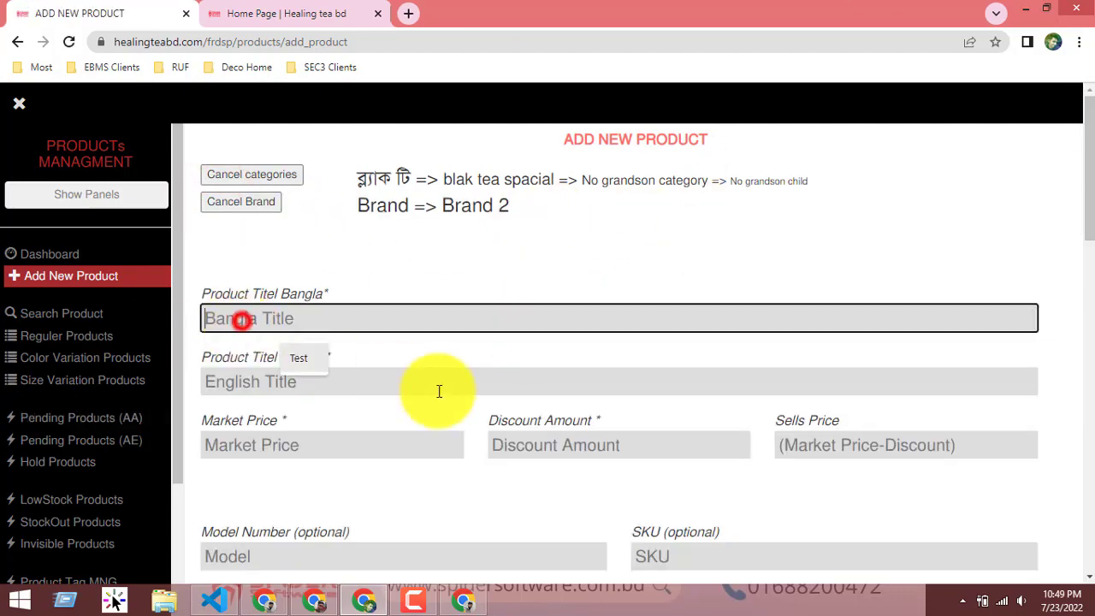
scroll(437, 391, down, 3)
scroll(403, 416, up, 3)
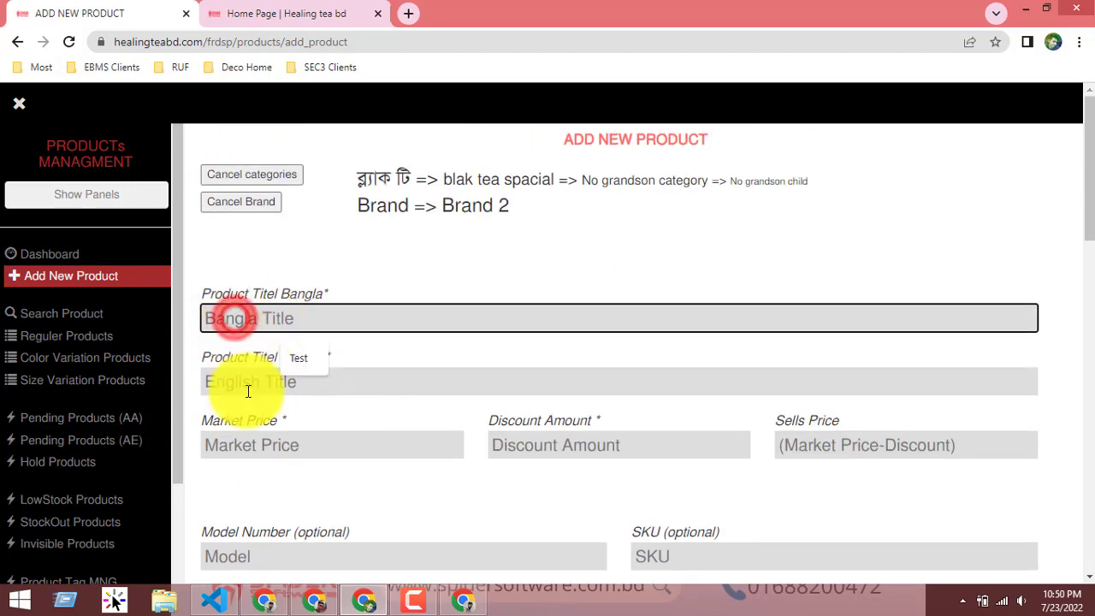
Step: Try the suggested entry "Test" for the product's Bangla title
click(245, 385)
click(214, 318)
click(302, 364)
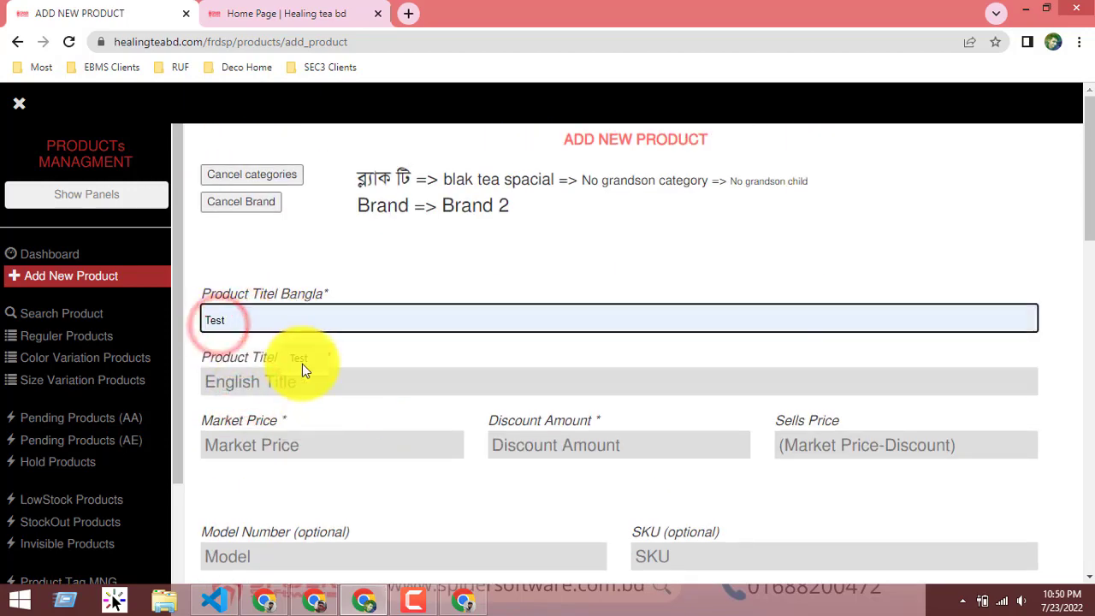
click(544, 345)
Step: Look through the new product form's quantity, warranty, dimension and dangerous goods fields
scroll(248, 381, down, 1)
scroll(326, 382, down, 1)
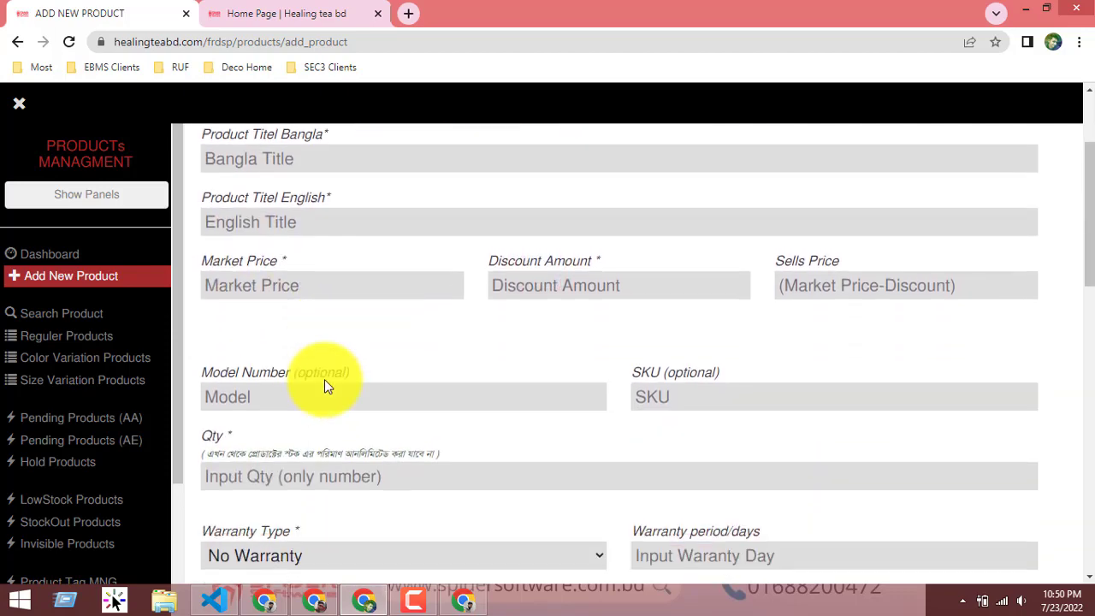
scroll(329, 368, down, 3)
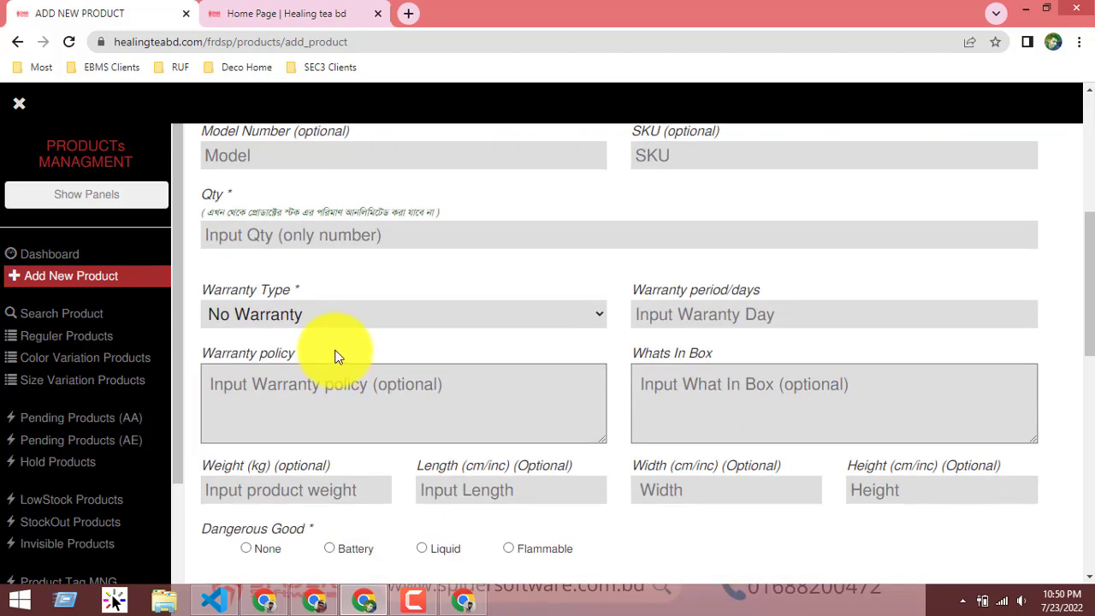
scroll(334, 356, down, 3)
scroll(325, 342, up, 8)
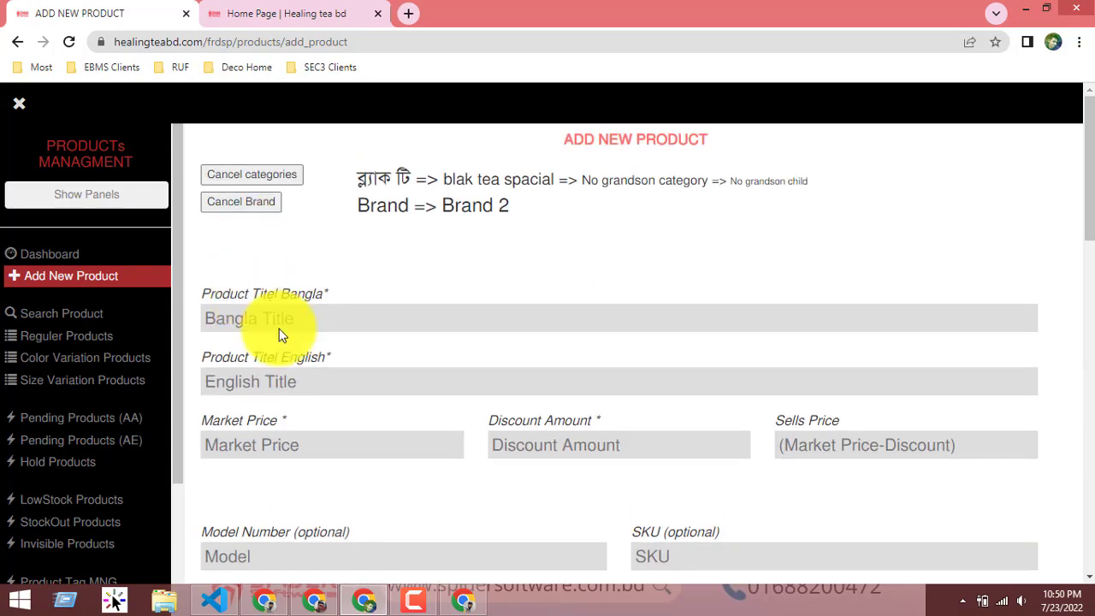
Step: Point out the Bangla and English title fields and the market price, discount amount and sells price fields
click(265, 318)
click(251, 377)
click(244, 435)
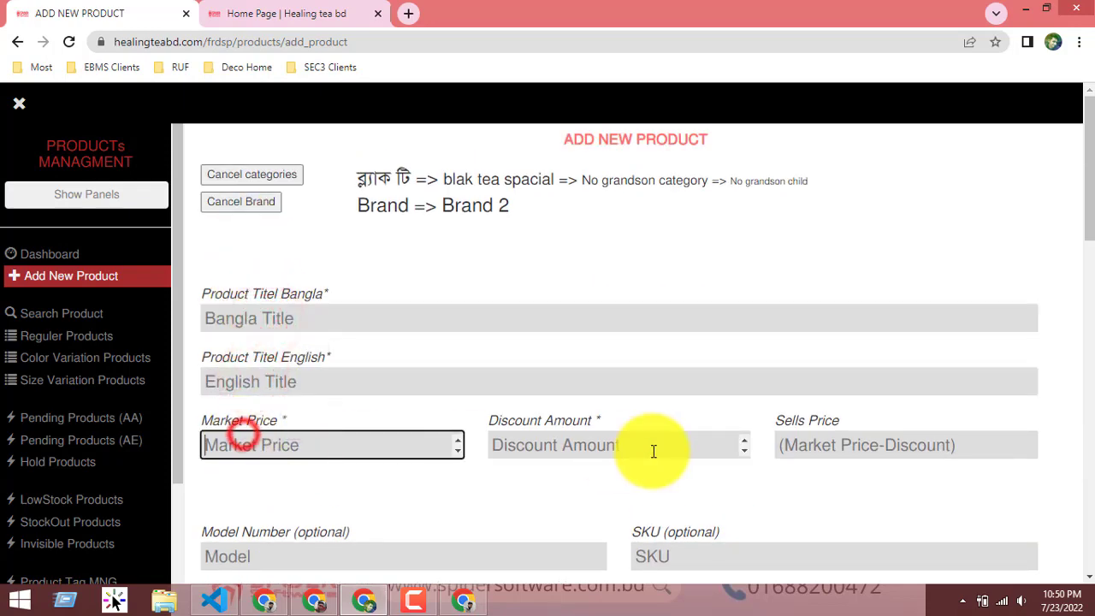
click(656, 448)
scroll(855, 342, down, 2)
click(860, 283)
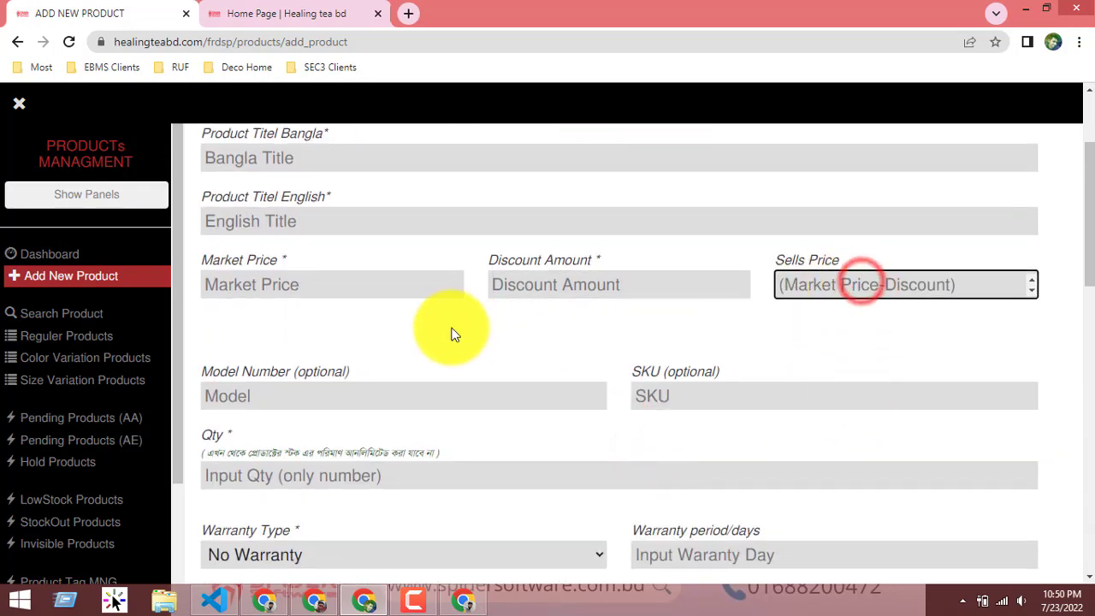
Step: Examine how the market price and discount amount fields relate to the sells price field
click(275, 282)
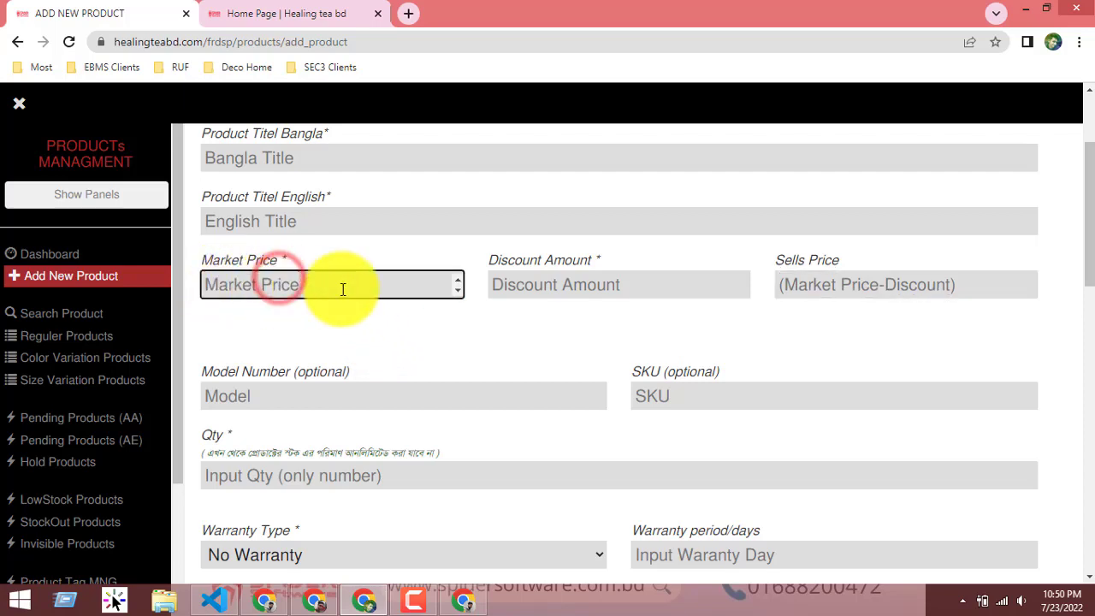
click(538, 289)
click(228, 299)
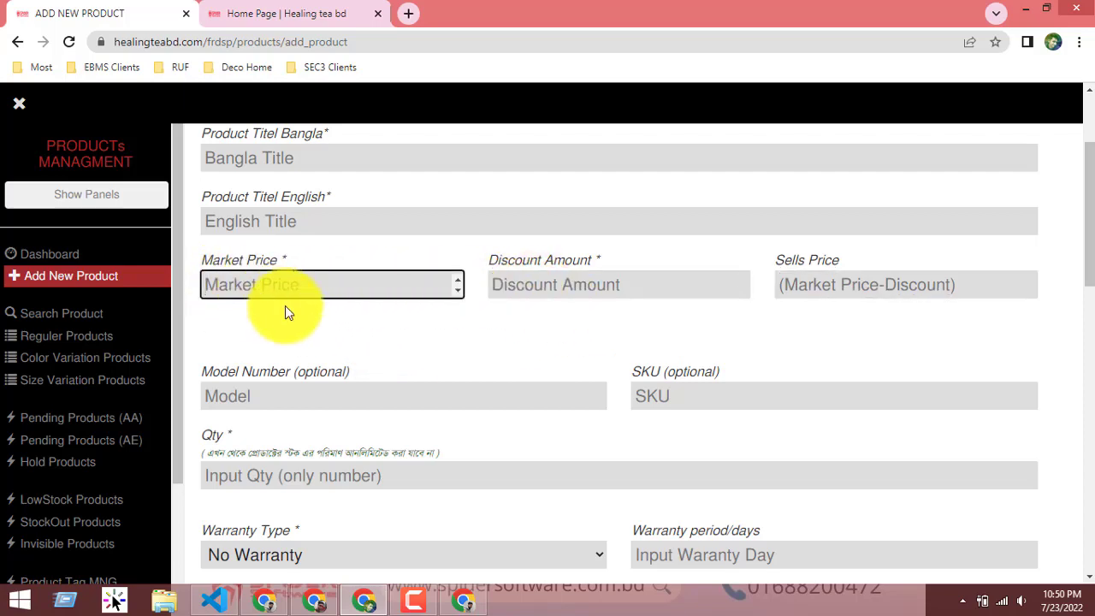
click(205, 262)
click(353, 254)
click(524, 289)
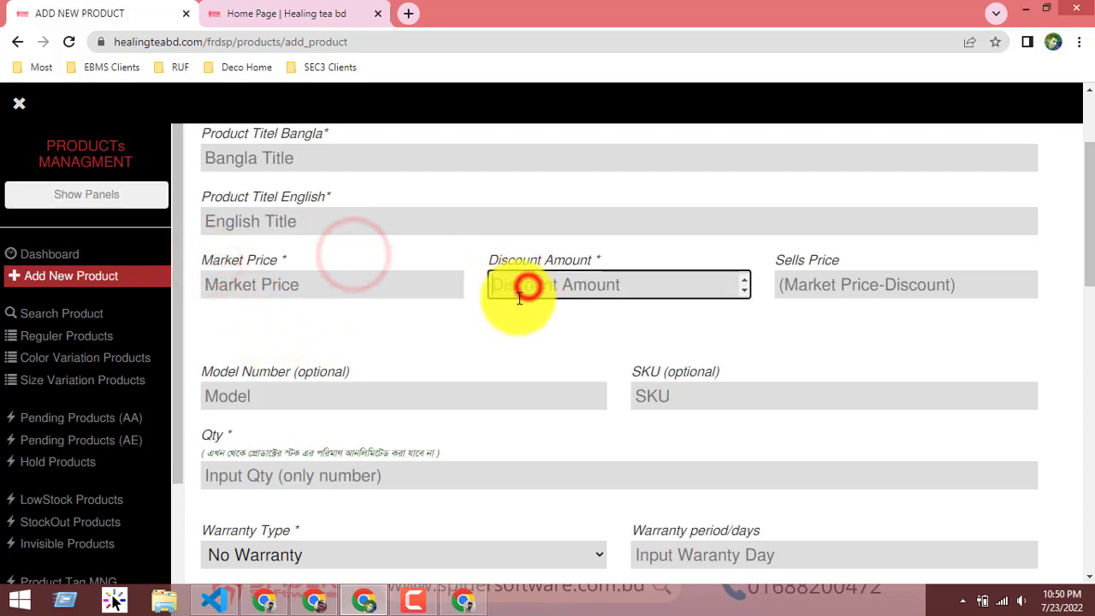
click(236, 278)
click(557, 284)
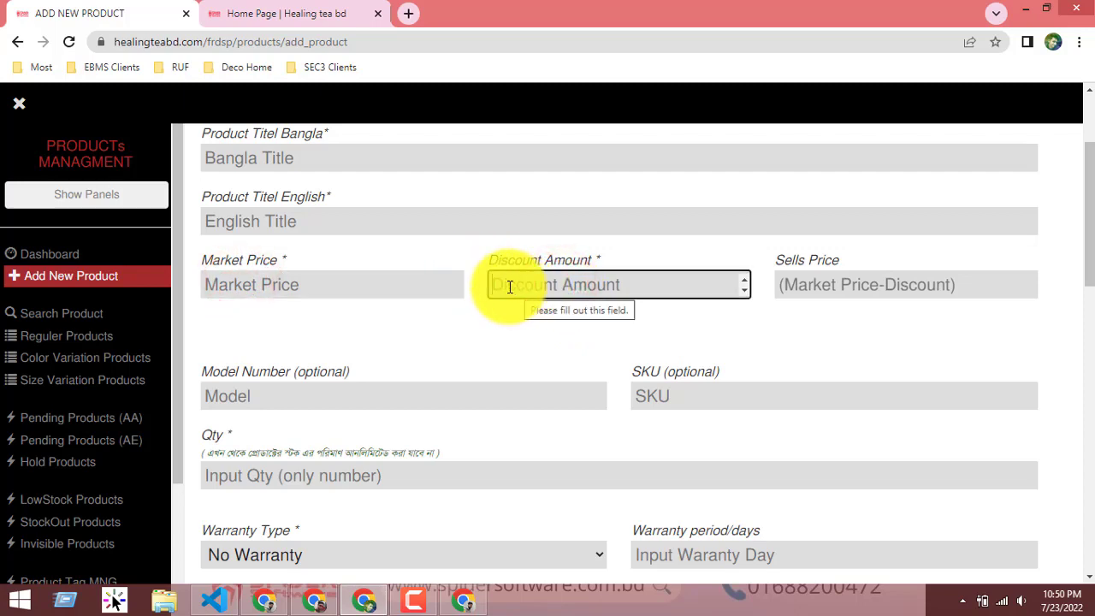
click(810, 288)
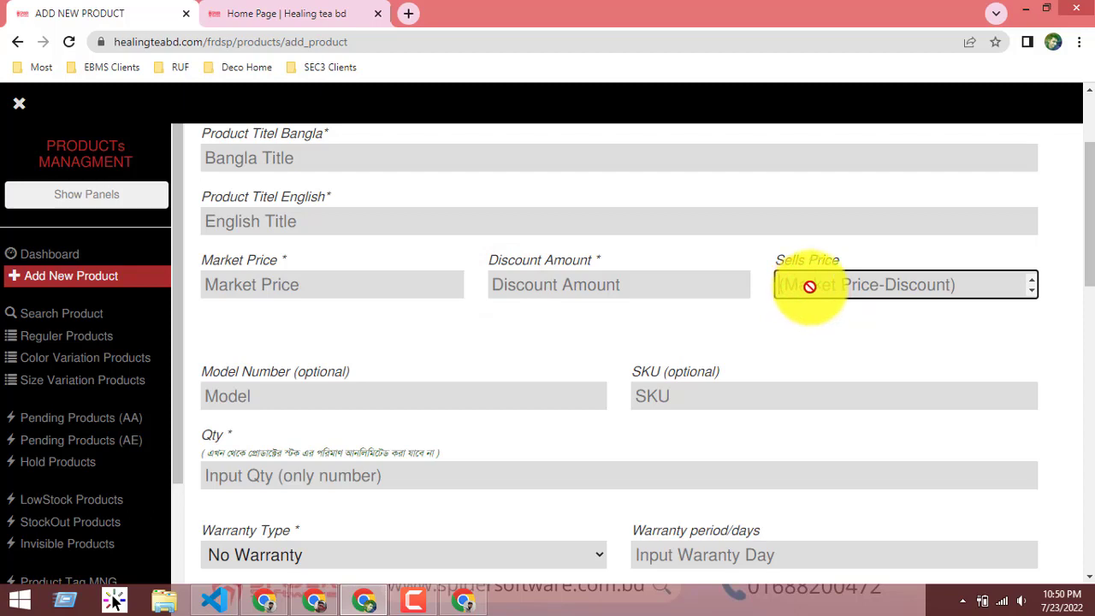
click(222, 282)
click(515, 287)
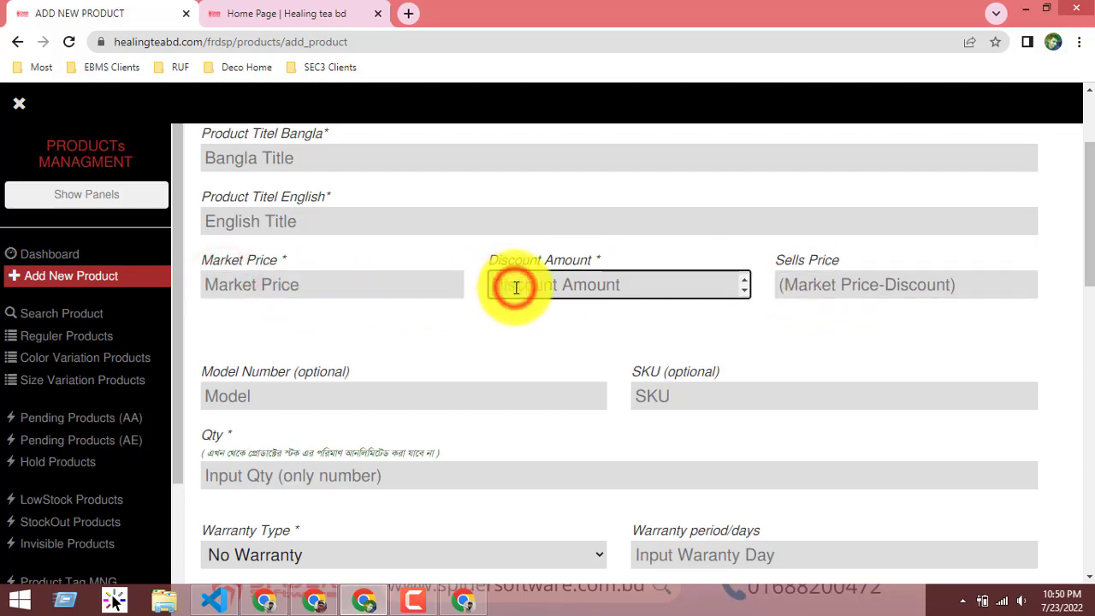
Step: Point out in turn the market price, discount amount and calculated sells price fields of the new product form
click(828, 287)
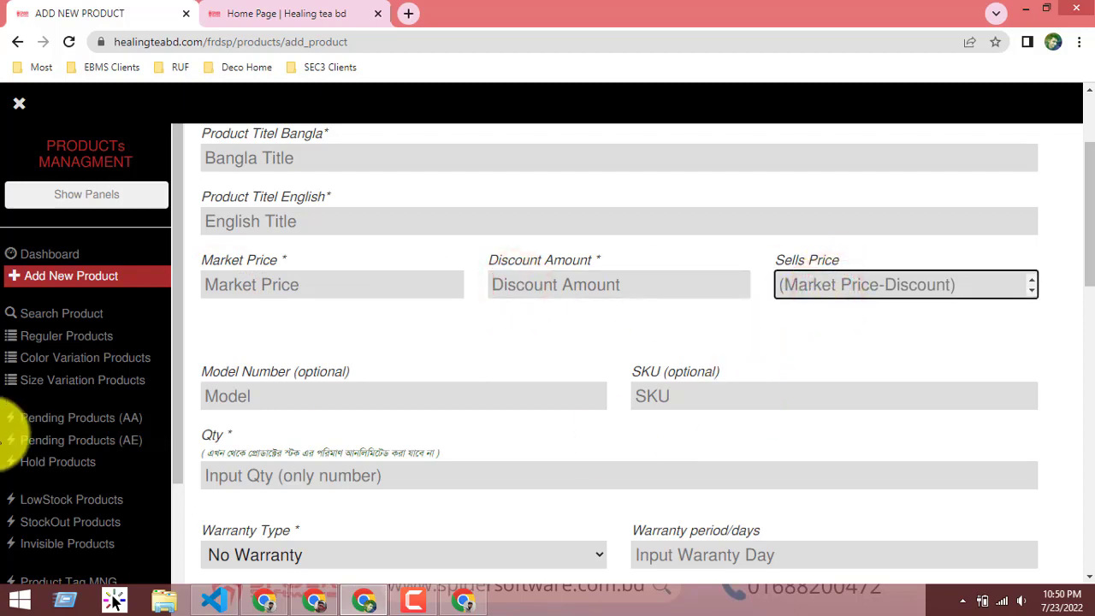
click(583, 284)
click(847, 279)
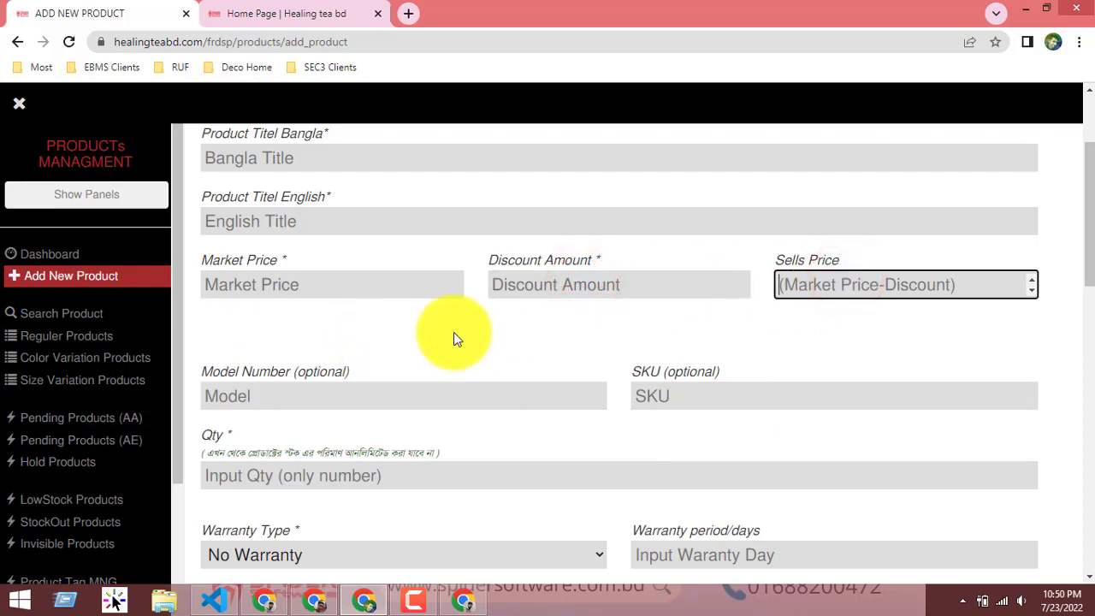
click(288, 281)
click(551, 287)
click(826, 286)
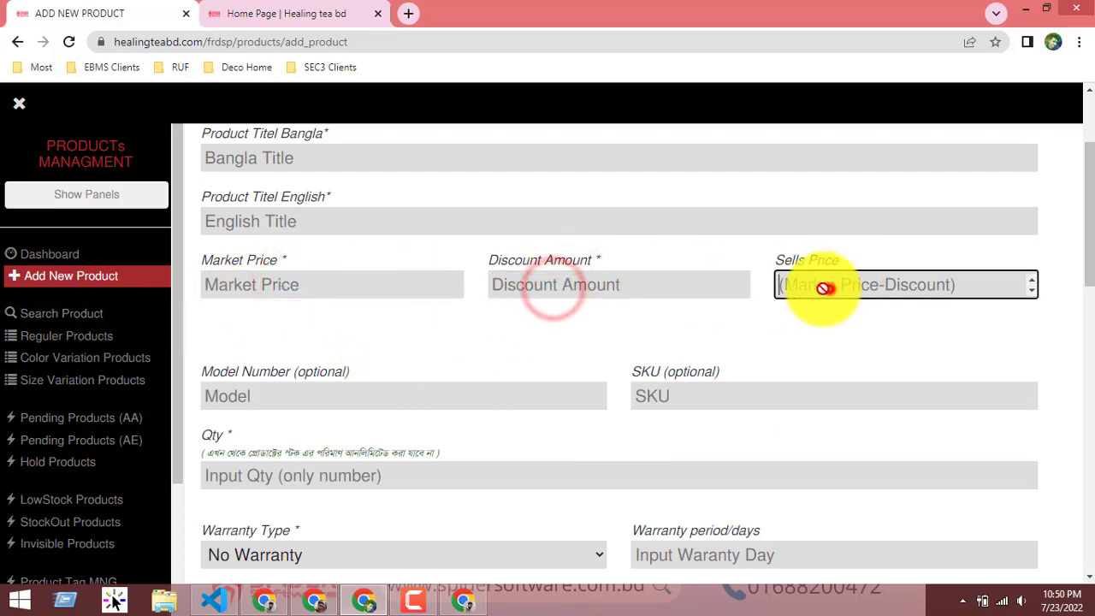
click(318, 290)
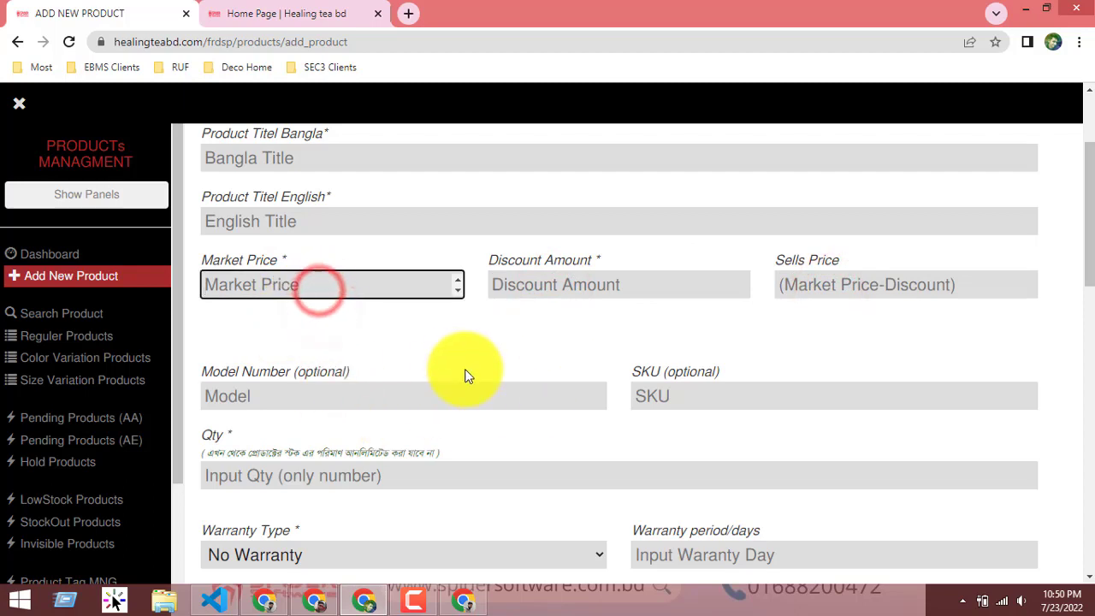
Step: Point out the model number, SKU and quantity fields below the prices
scroll(325, 337, down, 1)
click(261, 324)
click(709, 288)
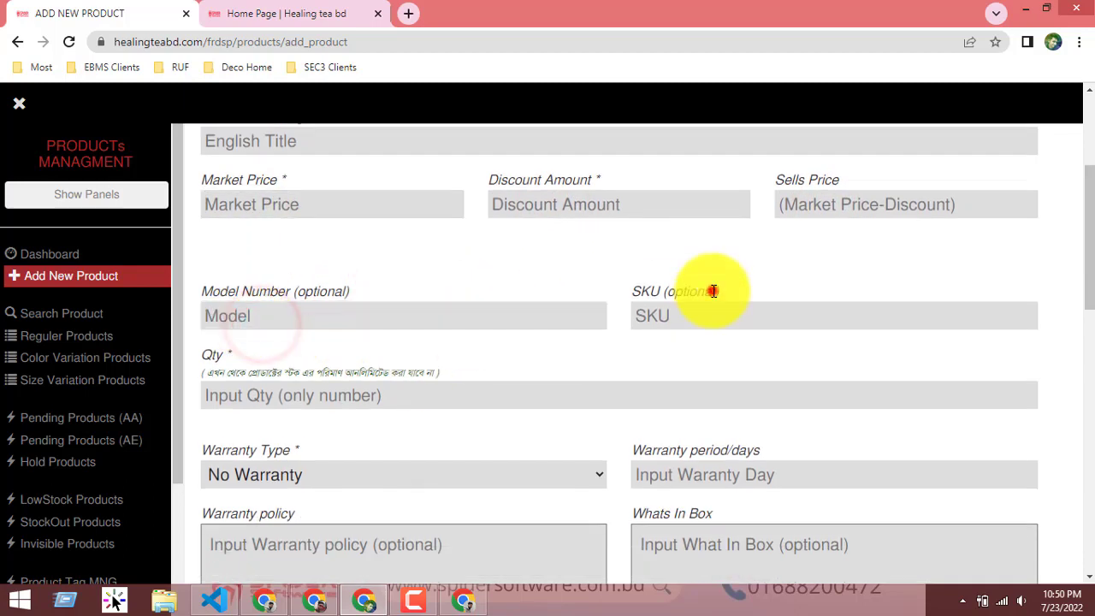
scroll(200, 362, down, 1)
drag(236, 273, 267, 294)
Step: Highlight the required-field asterisks on the market price, Bangla title and English title labels
scroll(267, 282, up, 2)
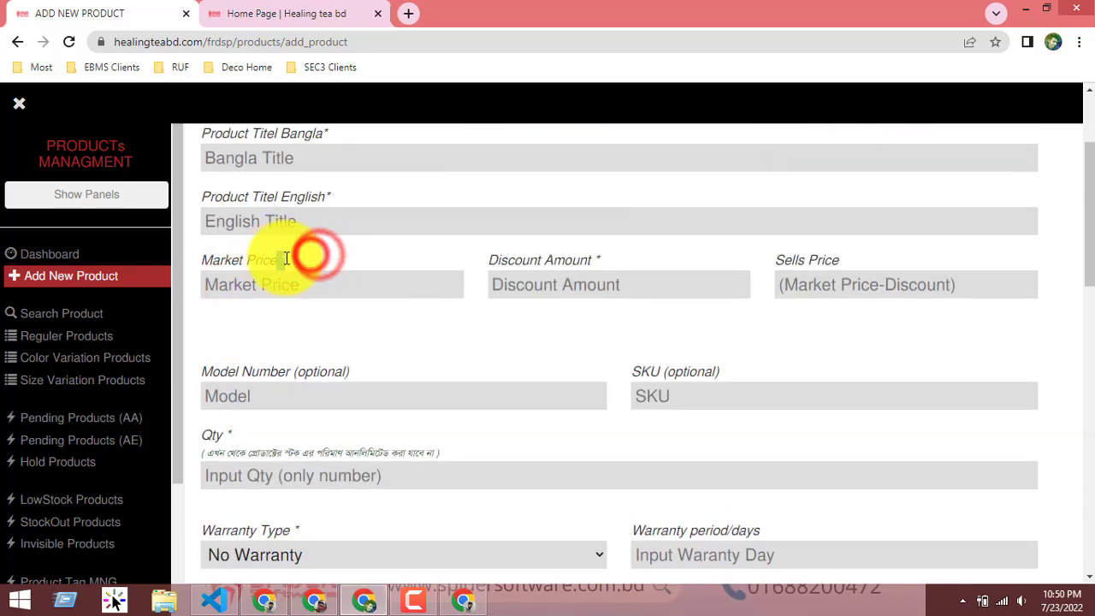
scroll(309, 264, up, 2)
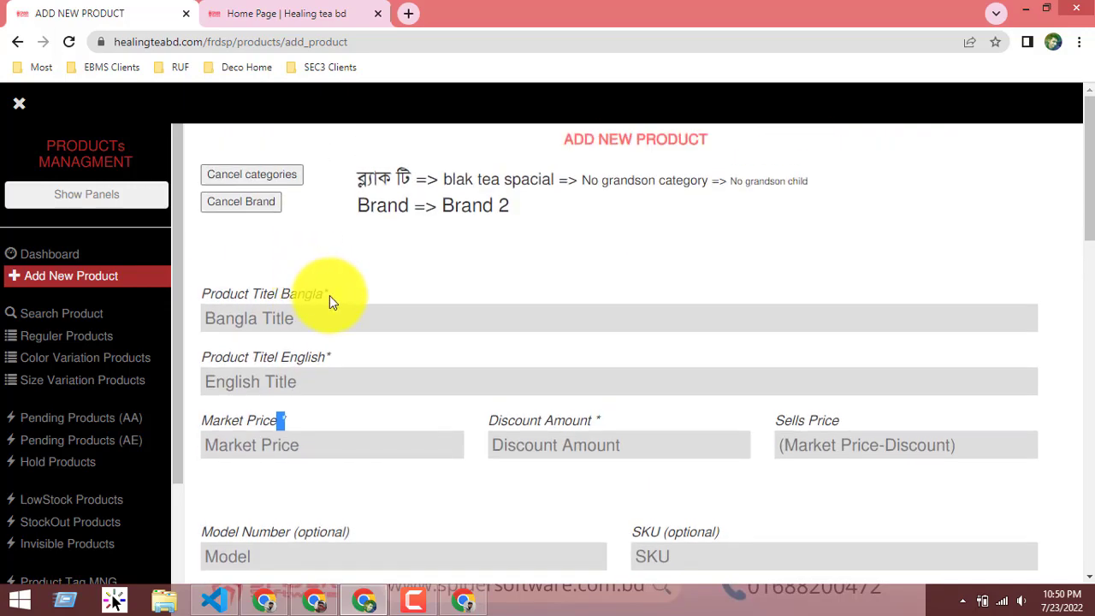
click(342, 358)
drag(339, 293, 308, 295)
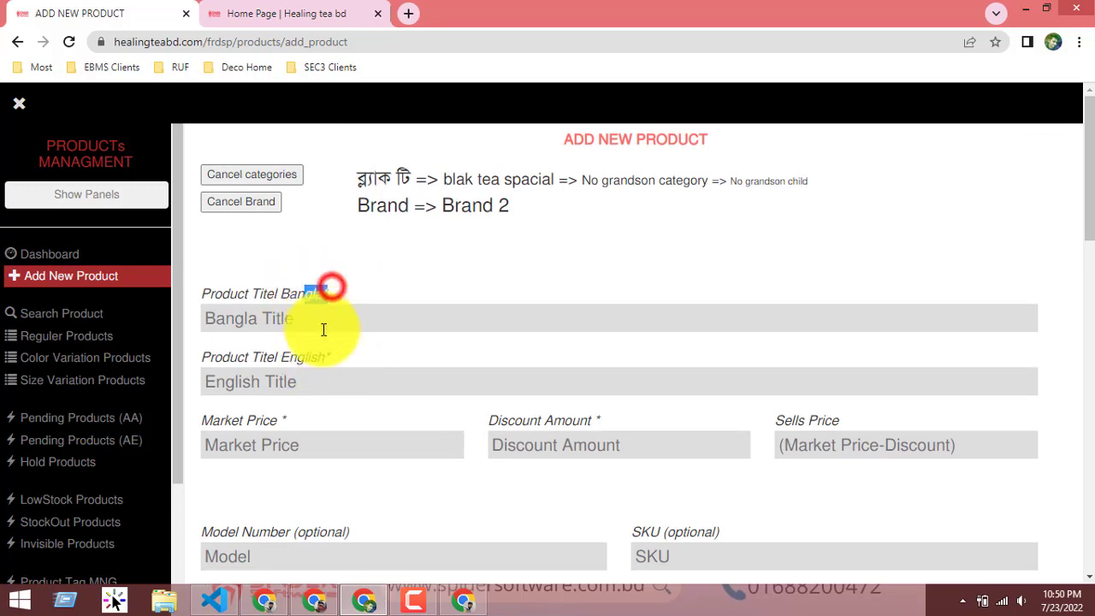
scroll(316, 333, down, 1)
drag(306, 338, 274, 340)
Step: Highlight the optional model number and SKU labels, and enter 100 as the product quantity
scroll(274, 351, down, 3)
drag(220, 211, 471, 210)
drag(632, 205, 721, 211)
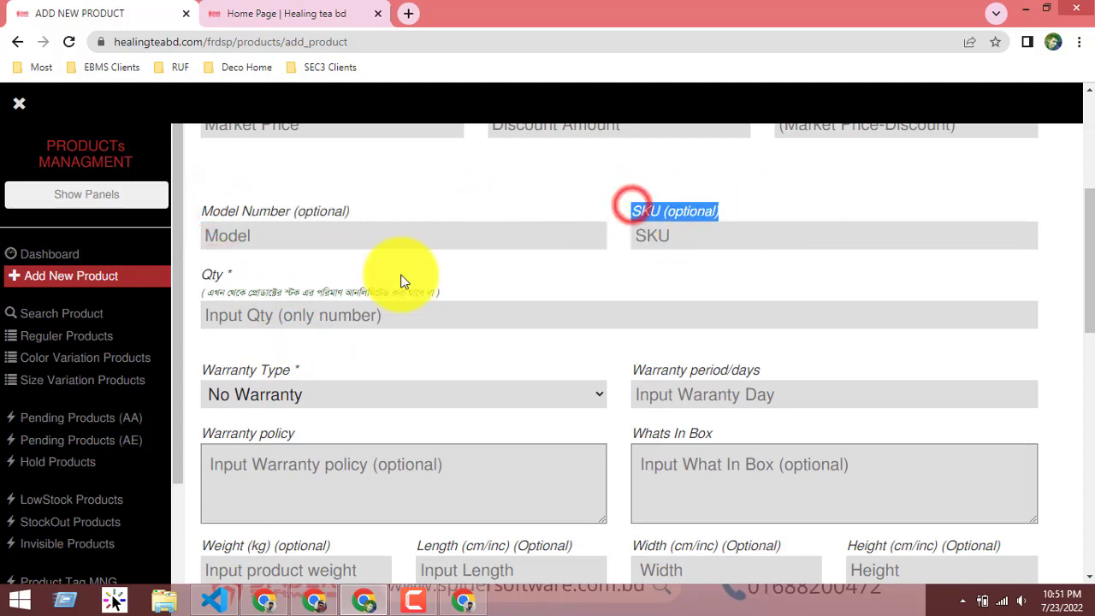
click(230, 308)
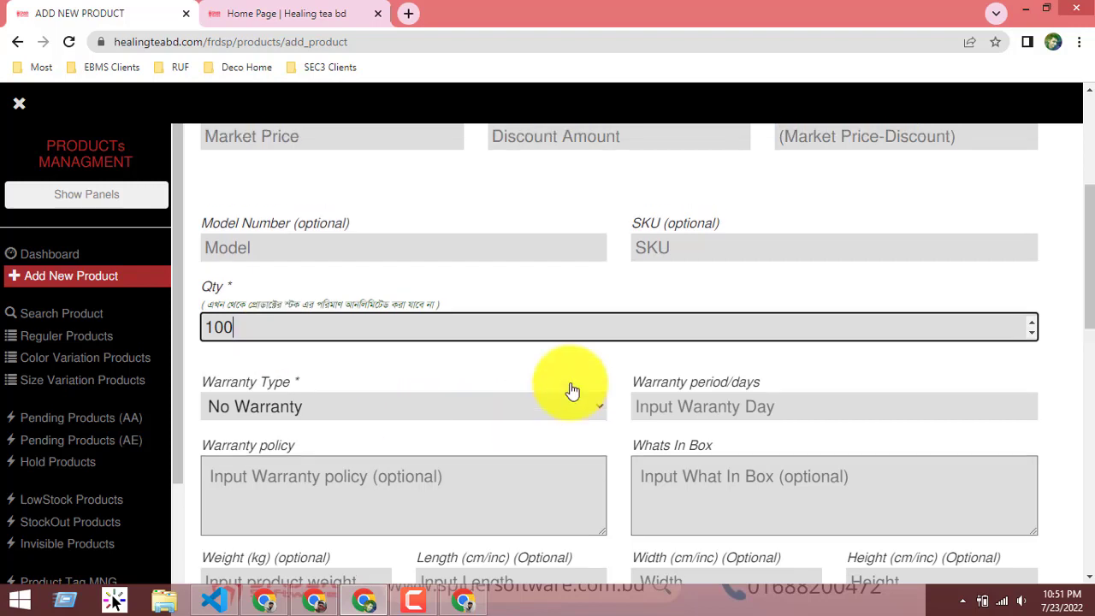
Step: Examine the optional SKU field and its label in relation to the other product fields
scroll(599, 402, up, 2)
click(659, 393)
click(633, 370)
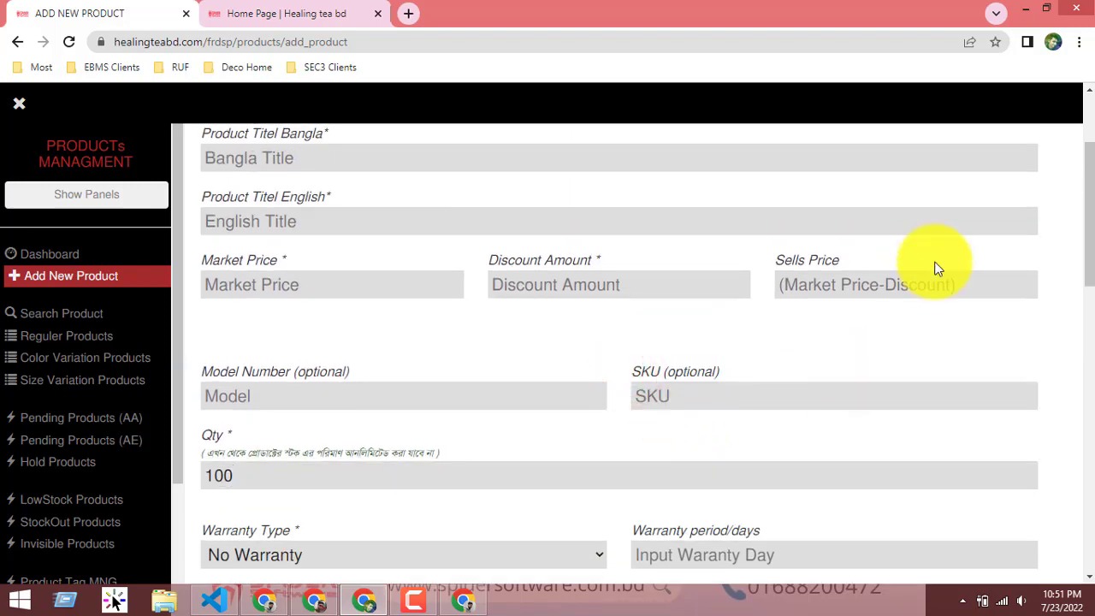
click(642, 371)
click(678, 391)
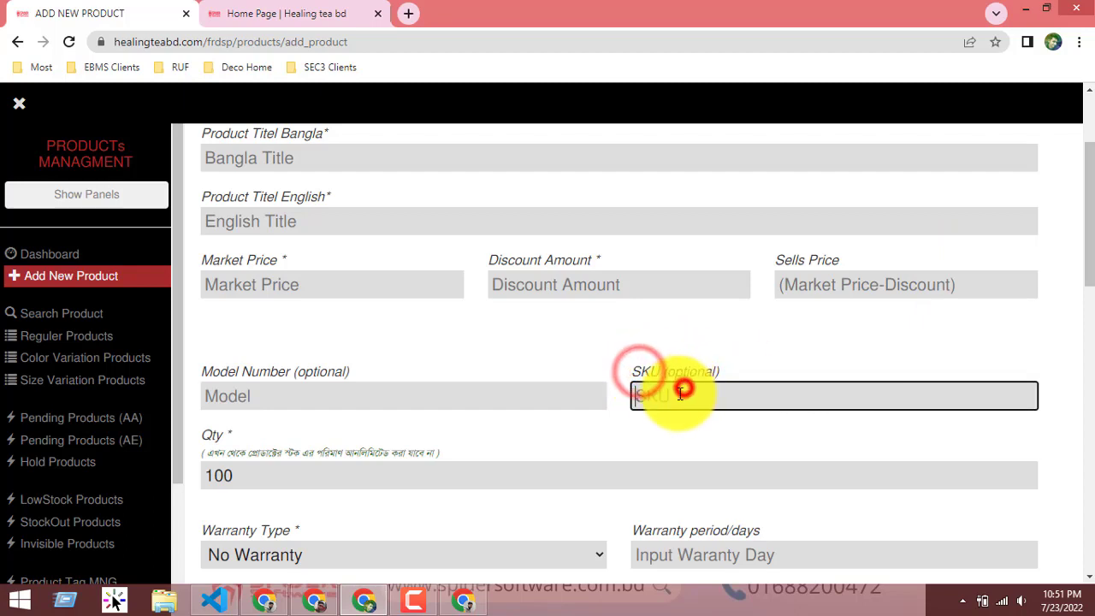
triple_click(624, 373)
click(684, 387)
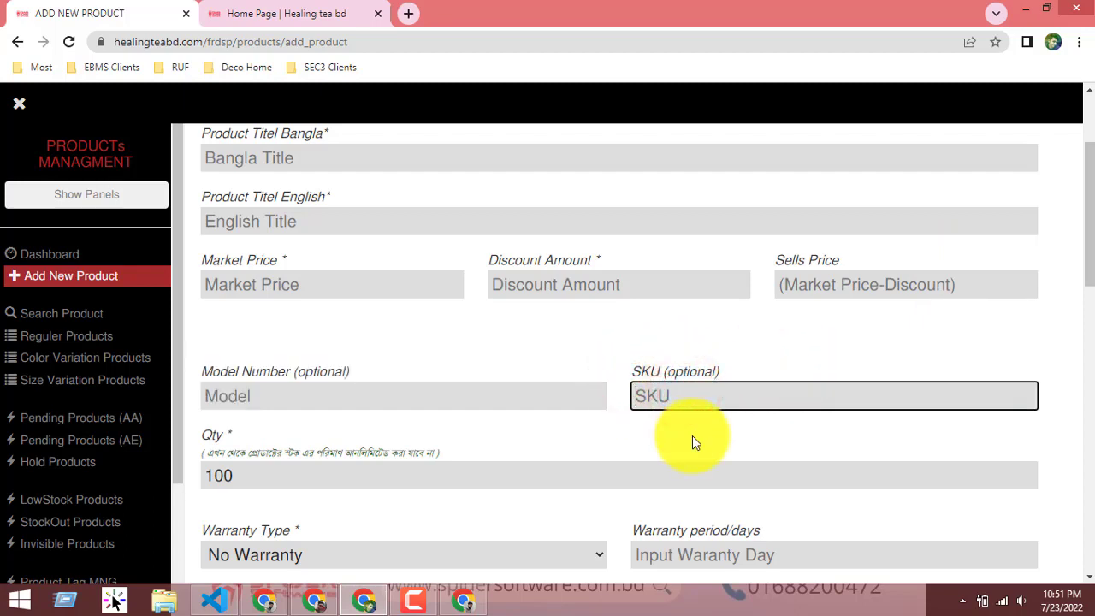
scroll(384, 424, down, 2)
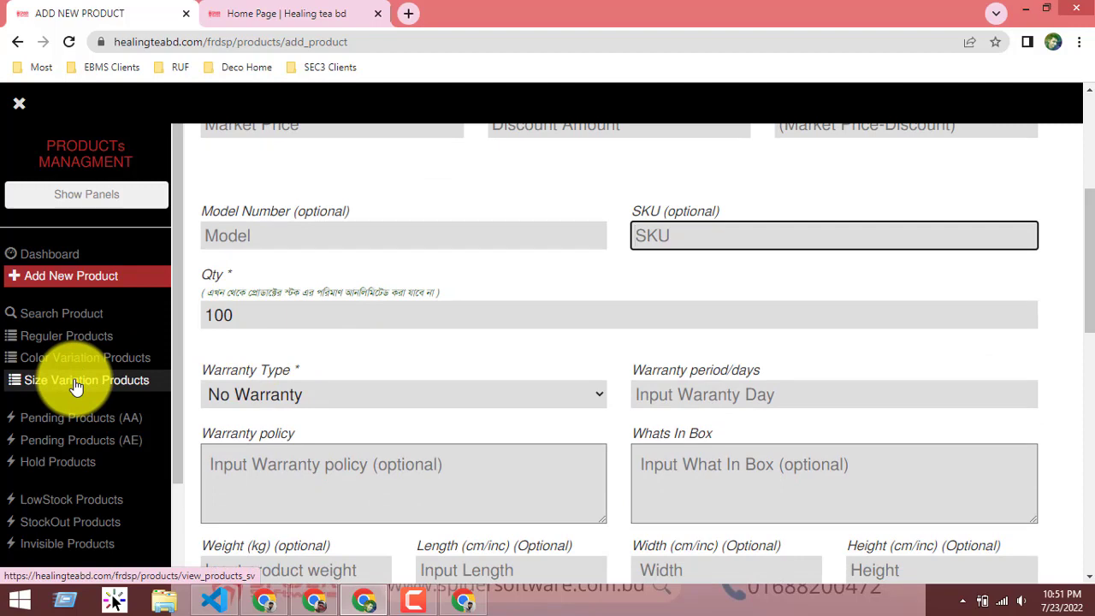
click(679, 233)
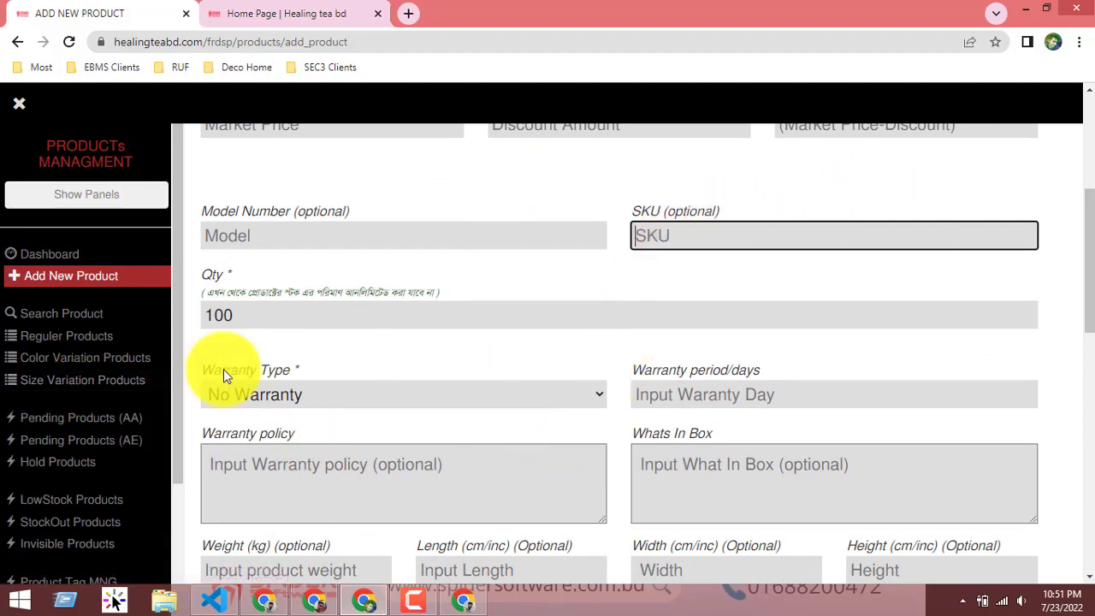
Step: Highlight the entered quantity and open the product dashboard to view the low-stock and out-of-stock counters
click(286, 316)
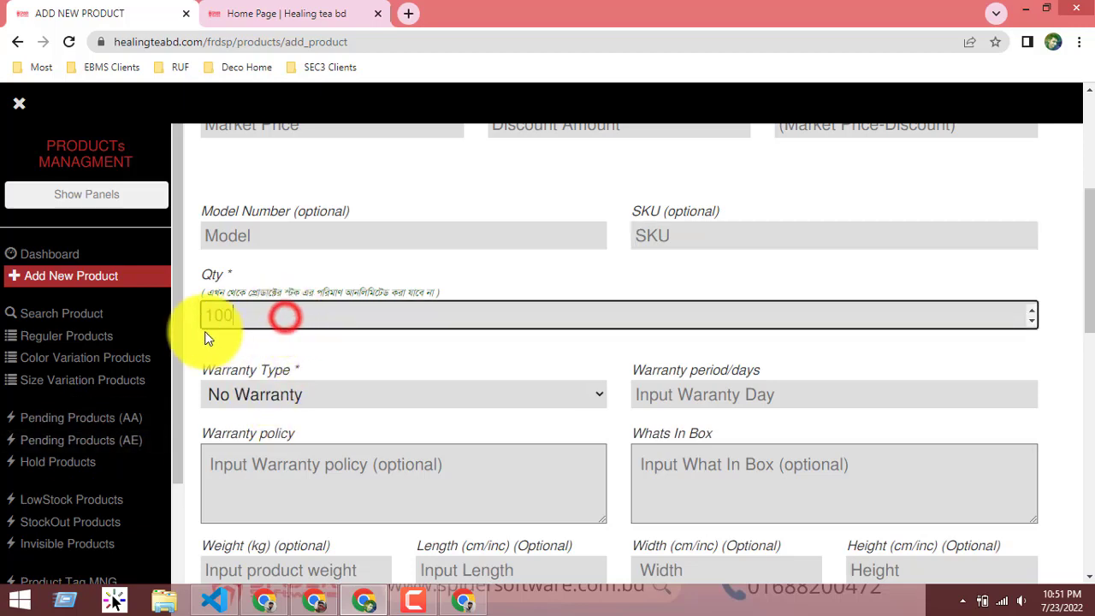
drag(265, 315, 171, 315)
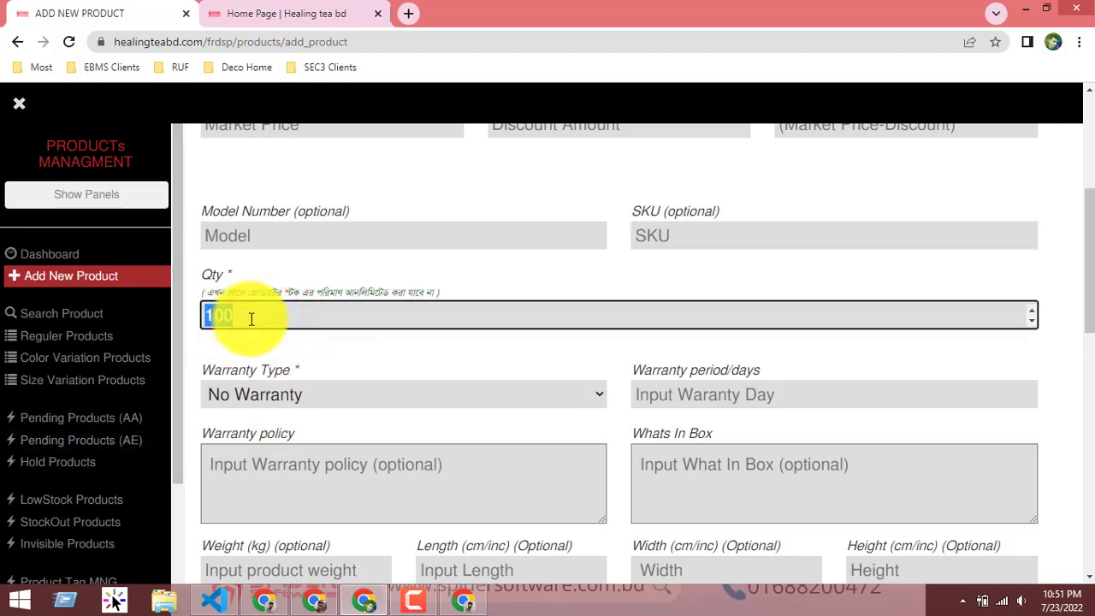
drag(249, 317, 174, 325)
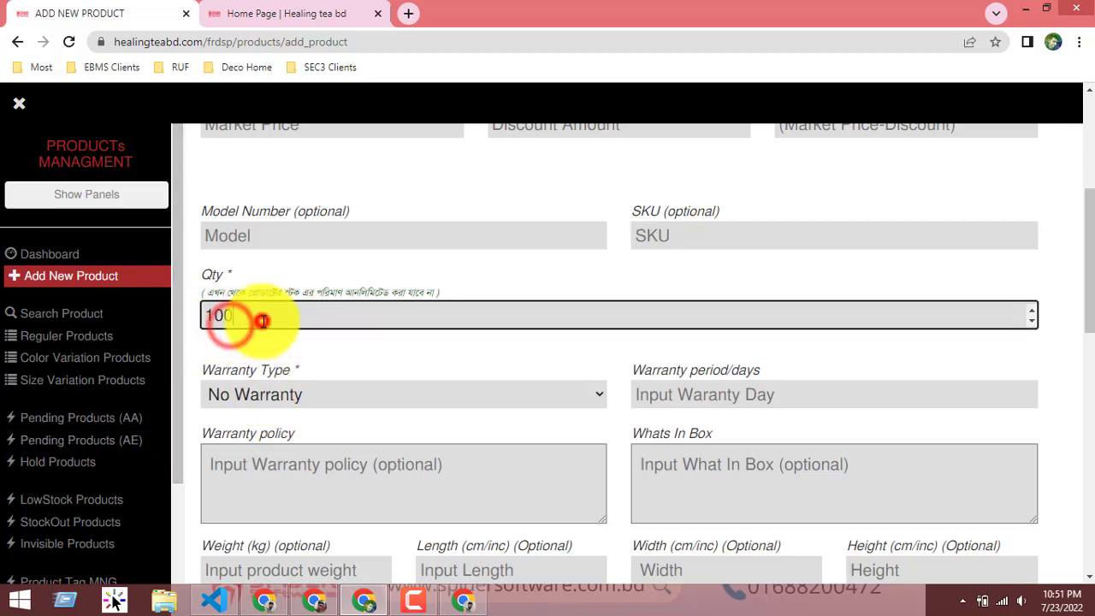
drag(264, 321, 205, 318)
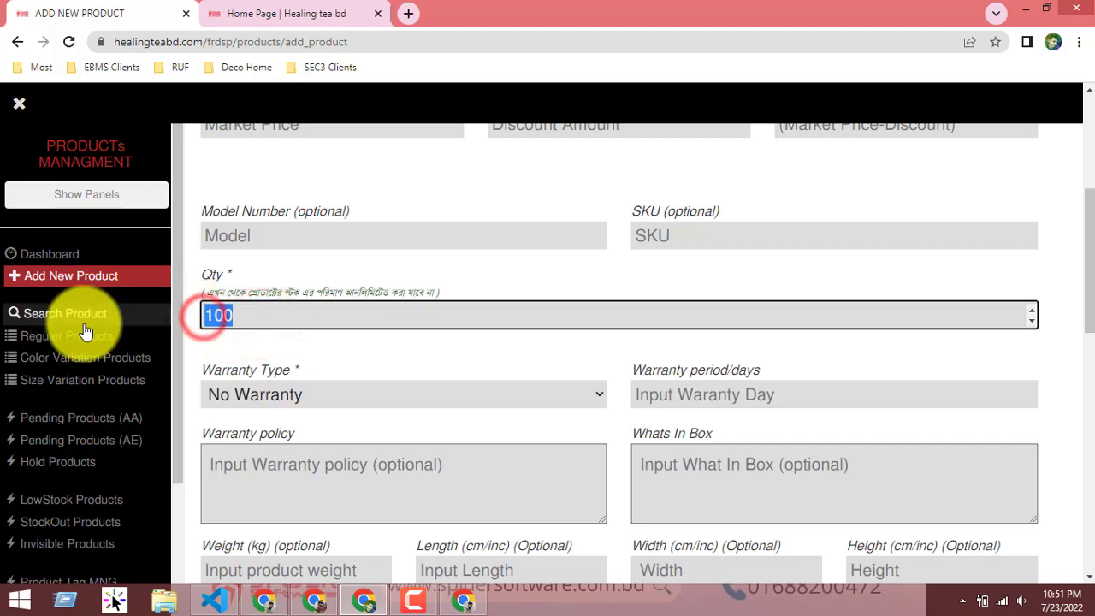
click(60, 254)
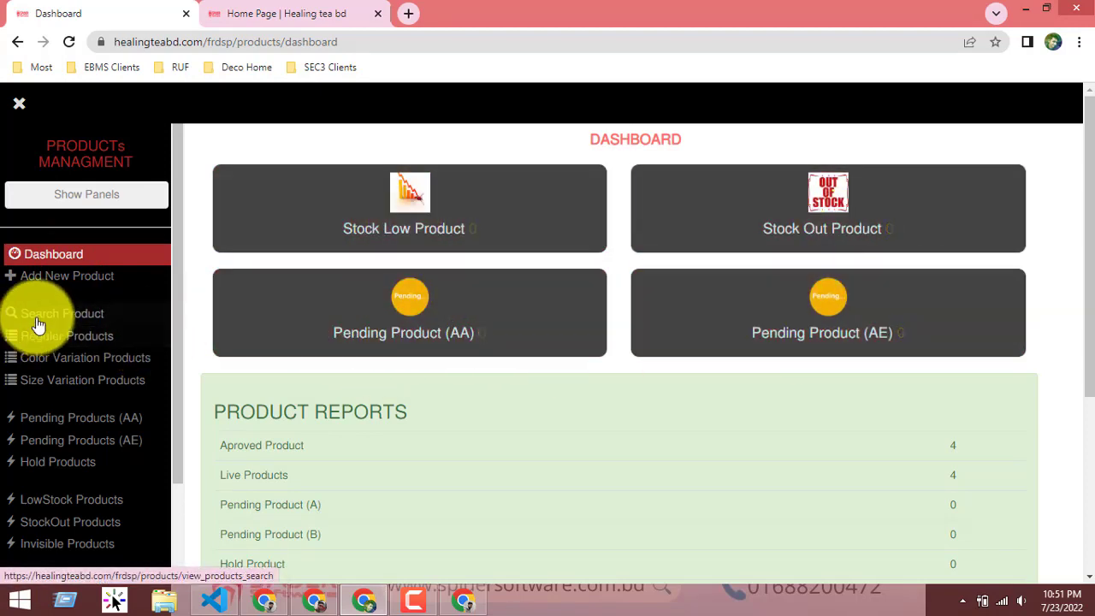
Step: Return to the new product form and set the quantity to 1000000
click(75, 285)
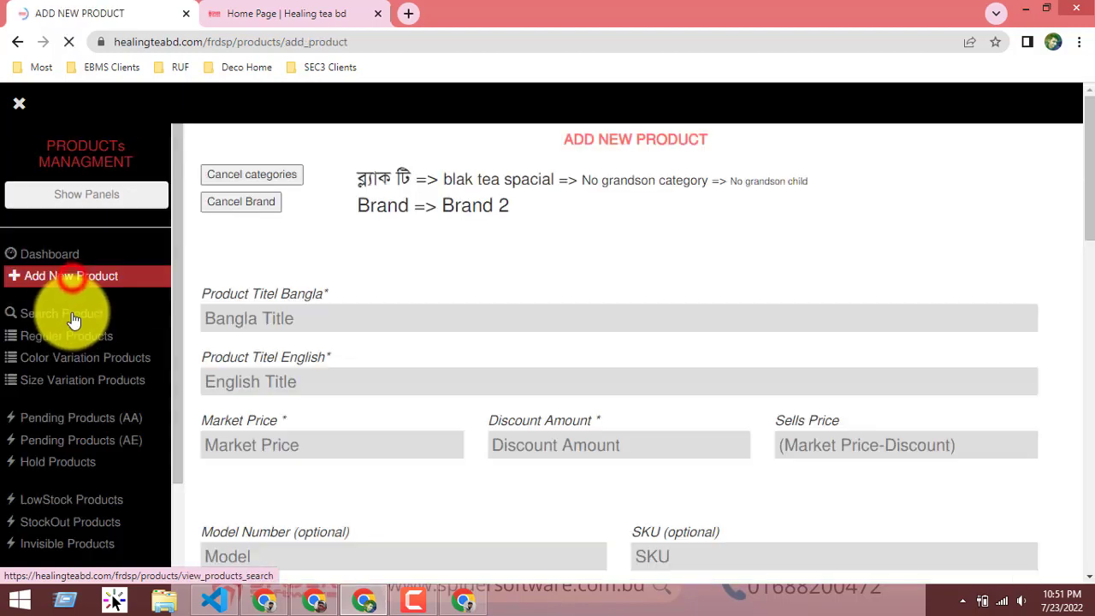
scroll(344, 399, down, 2)
scroll(346, 403, down, 2)
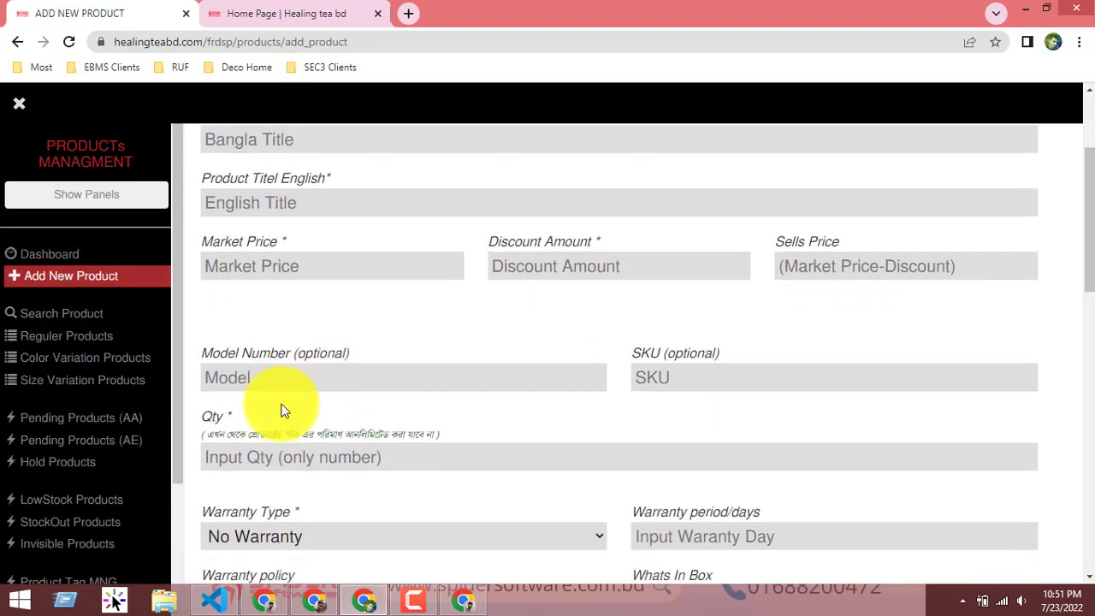
click(245, 395)
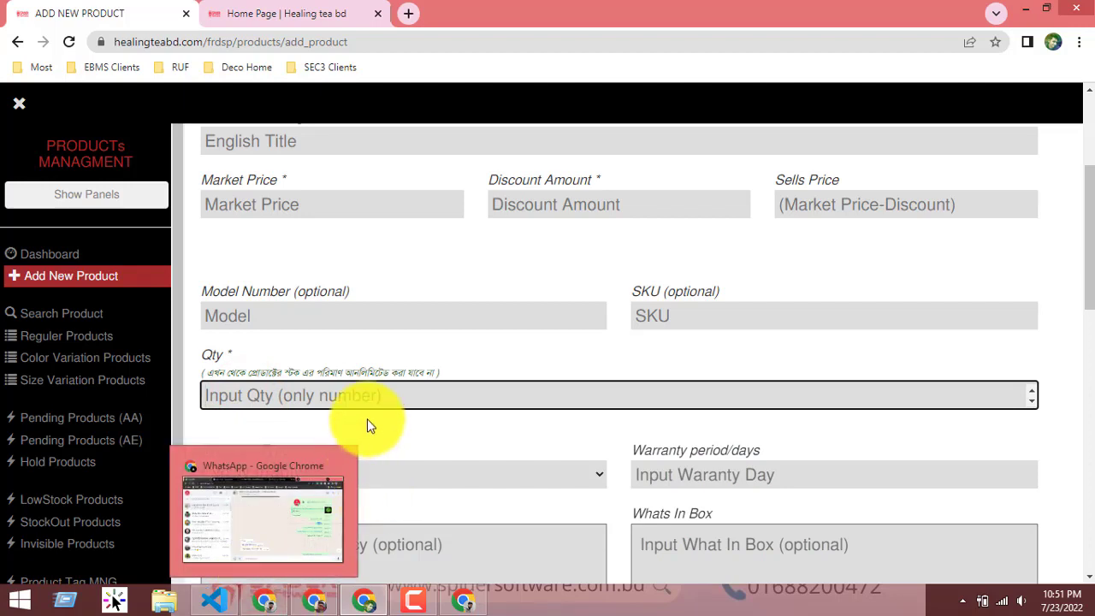
click(359, 443)
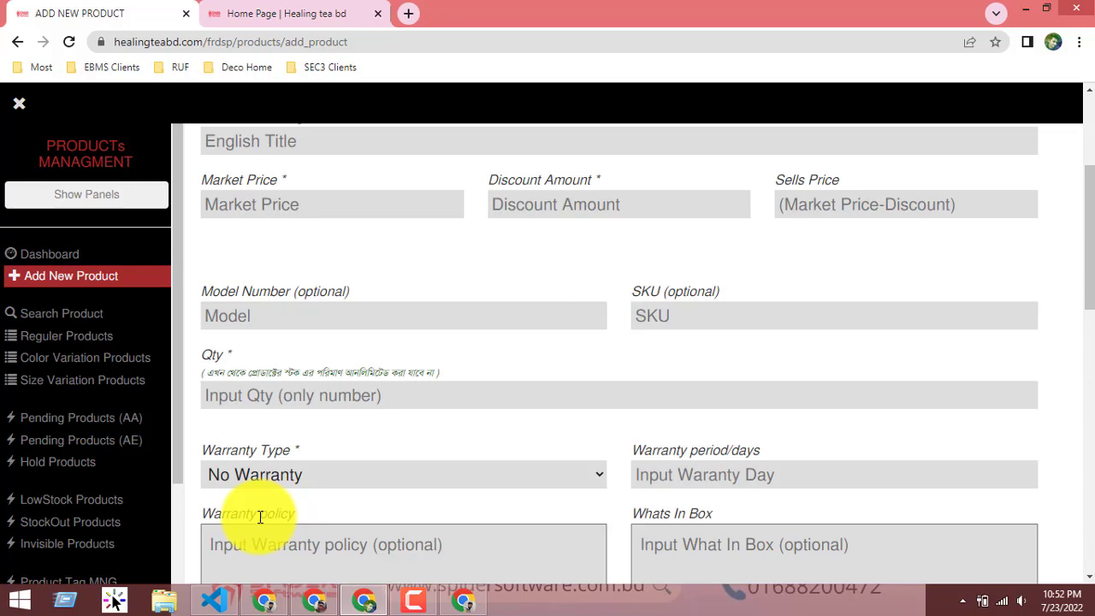
click(228, 400)
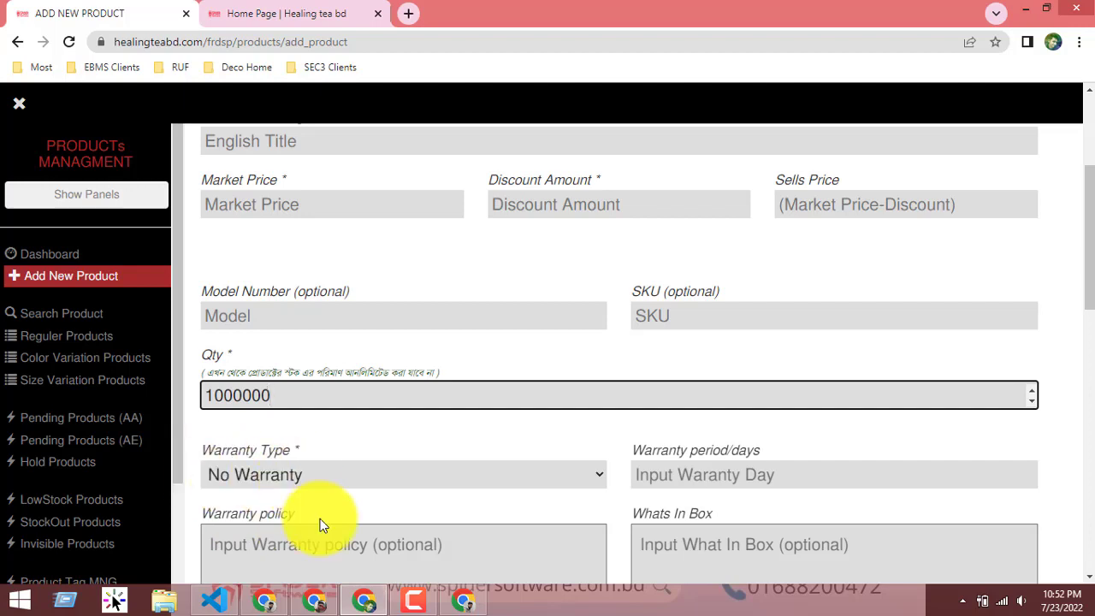
Step: Look through the warranty type options and choose No Warranty
scroll(332, 473, down, 1)
scroll(332, 473, down, 1)
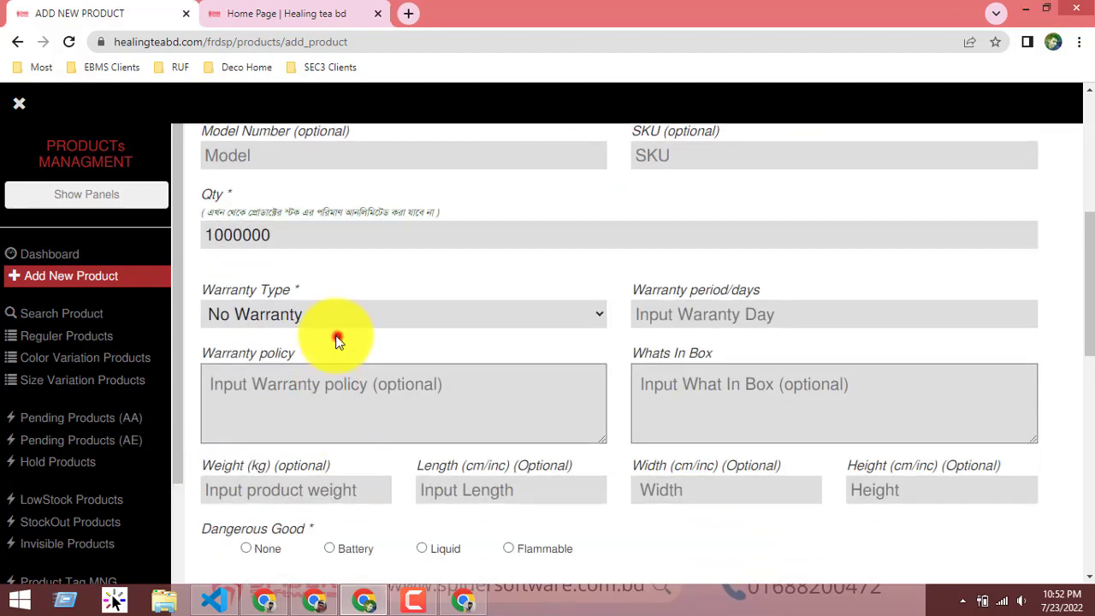
click(335, 325)
click(331, 310)
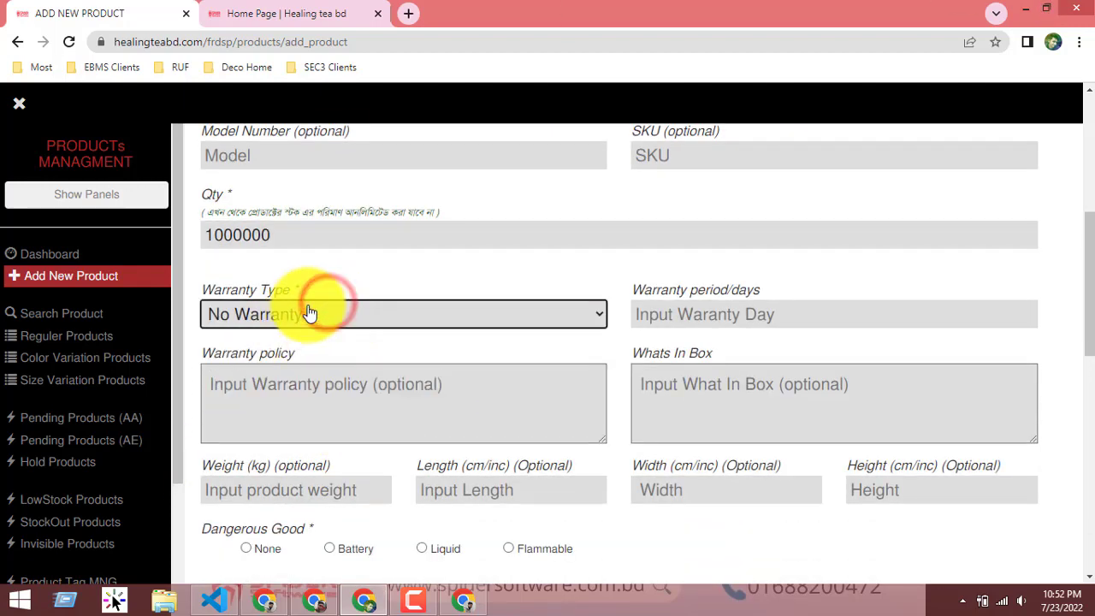
click(310, 314)
click(341, 267)
click(312, 322)
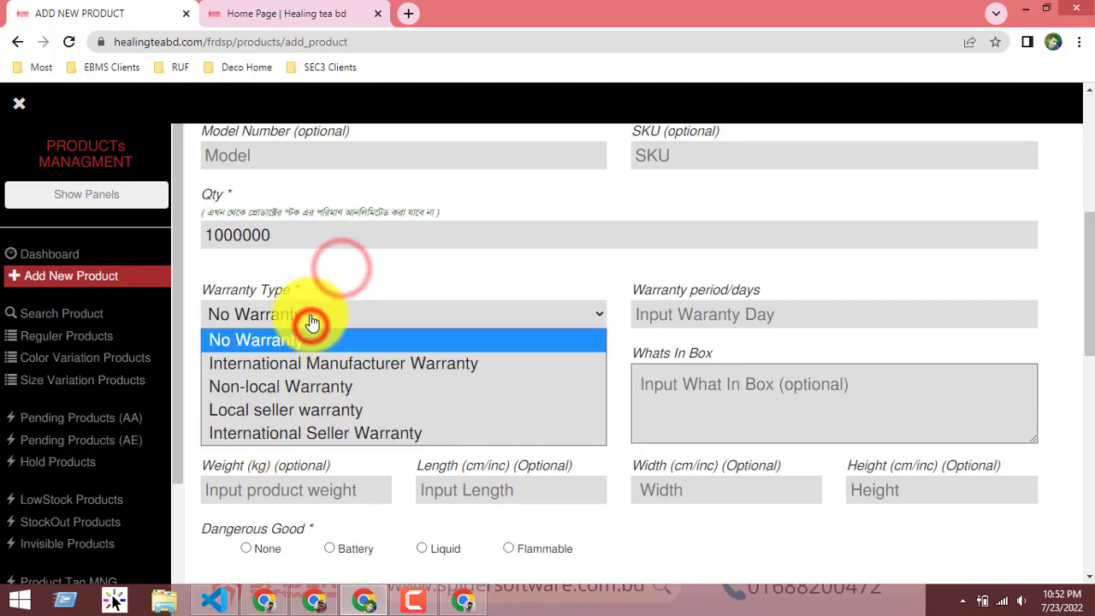
click(310, 316)
click(354, 319)
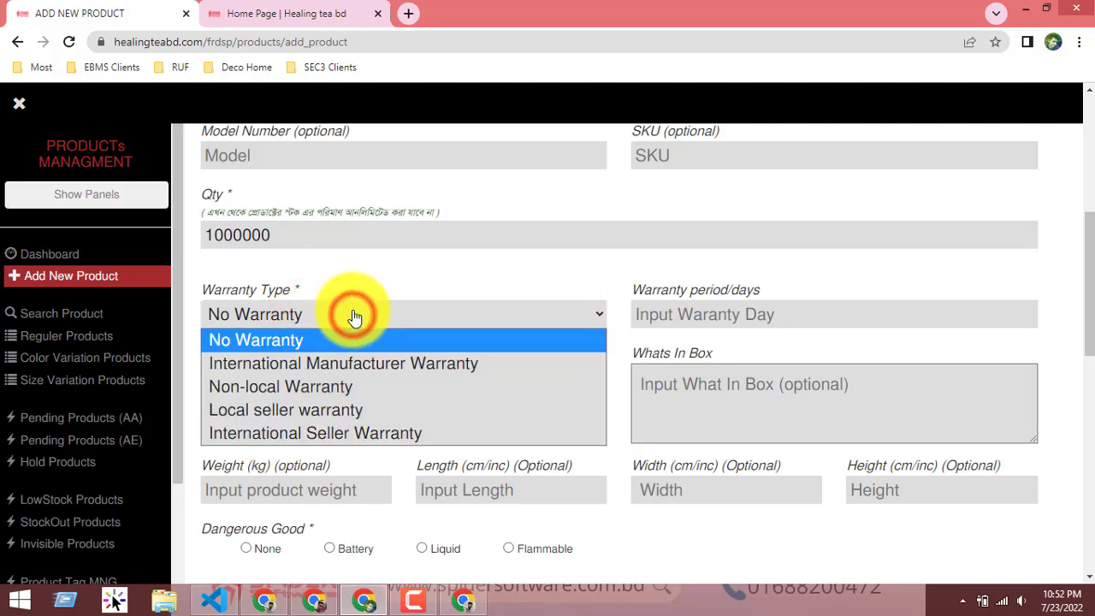
click(301, 337)
click(523, 279)
Step: Point out the warranty period, warranty policy, box contents, weight and dimension fields
click(676, 318)
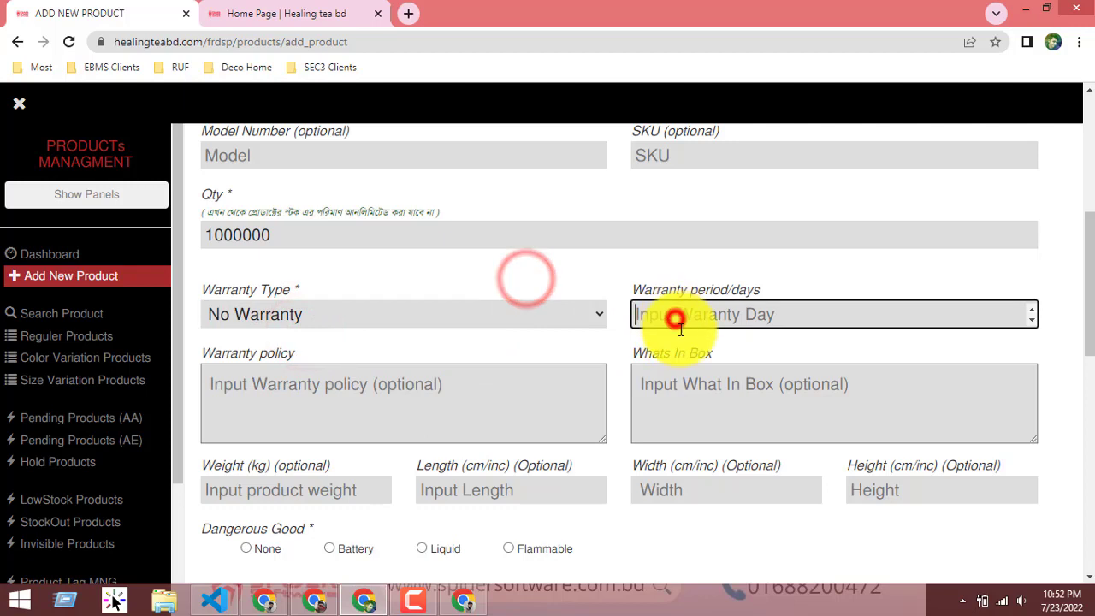
scroll(342, 398, down, 1)
drag(319, 260, 335, 293)
click(794, 332)
scroll(280, 295, down, 1)
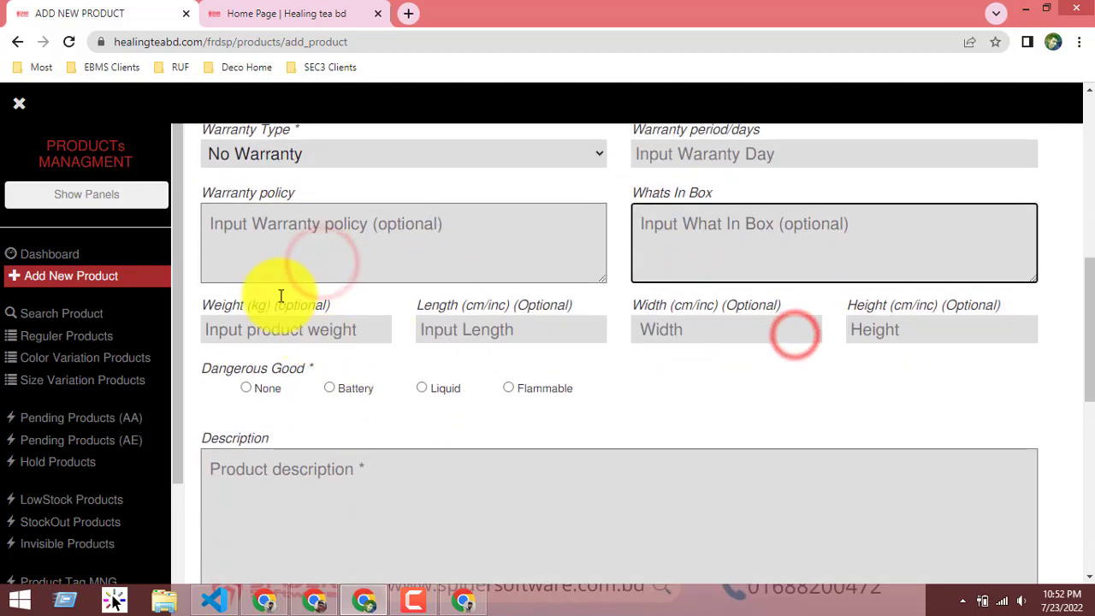
click(289, 327)
triple_click(850, 345)
scroll(208, 268, down, 2)
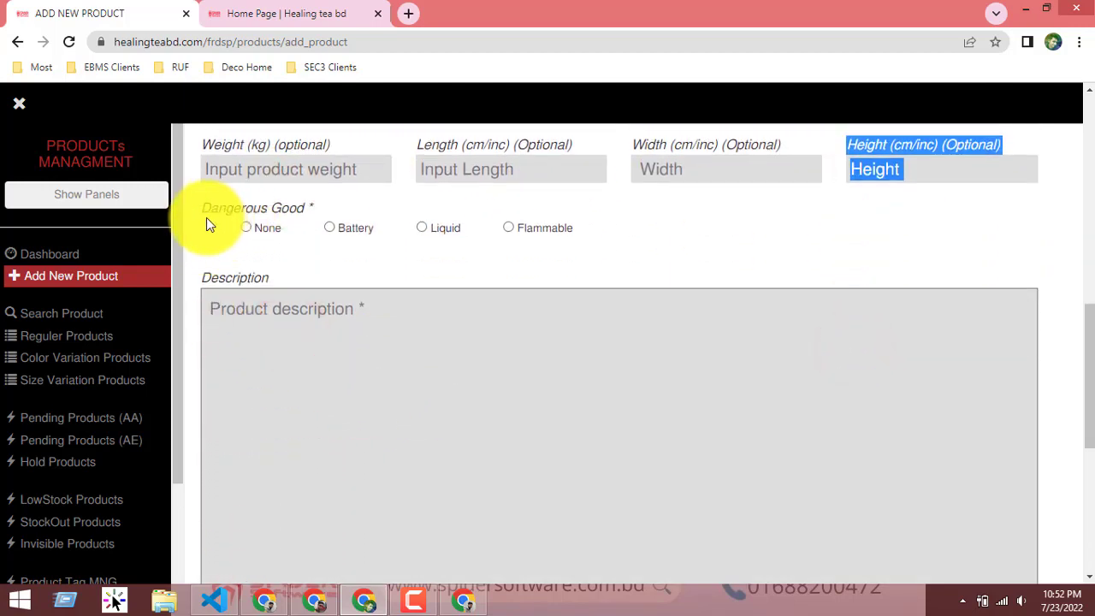
Step: Set the Dangerous Good option to None and place the cursor in the product description
drag(205, 217, 254, 237)
click(245, 227)
click(261, 366)
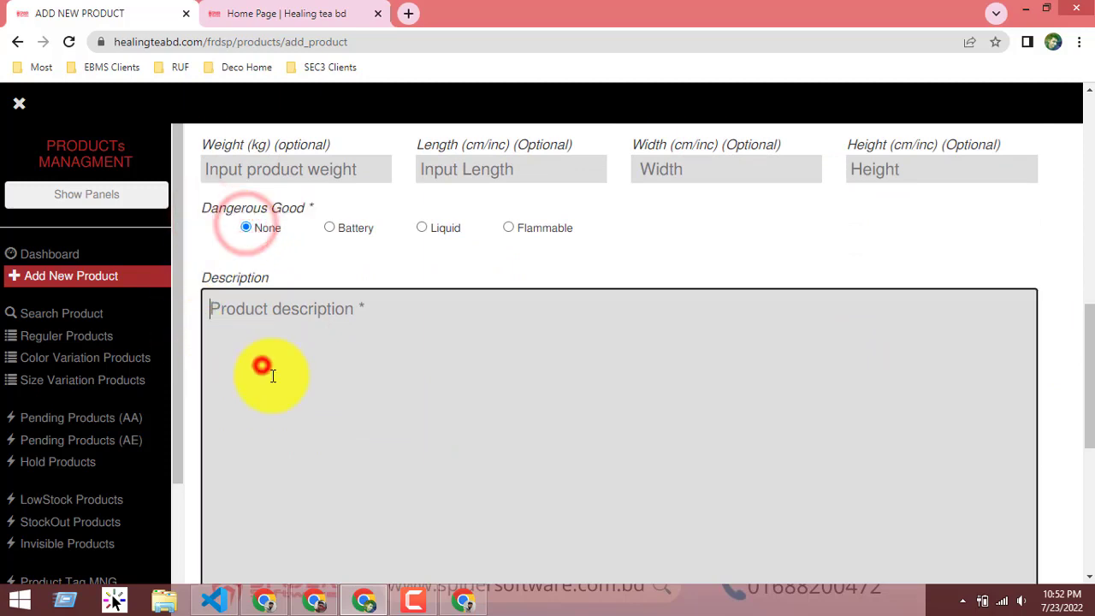
Step: Point out the product description area and the tag field below it
scroll(257, 291, down, 1)
click(237, 230)
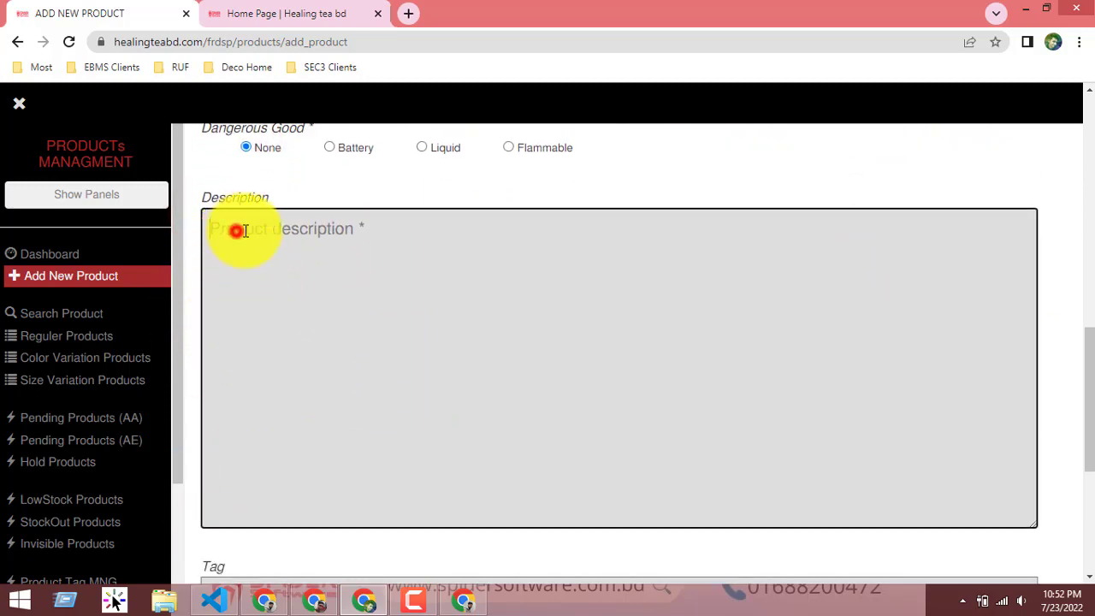
scroll(274, 308, down, 3)
scroll(258, 323, up, 3)
scroll(260, 376, down, 2)
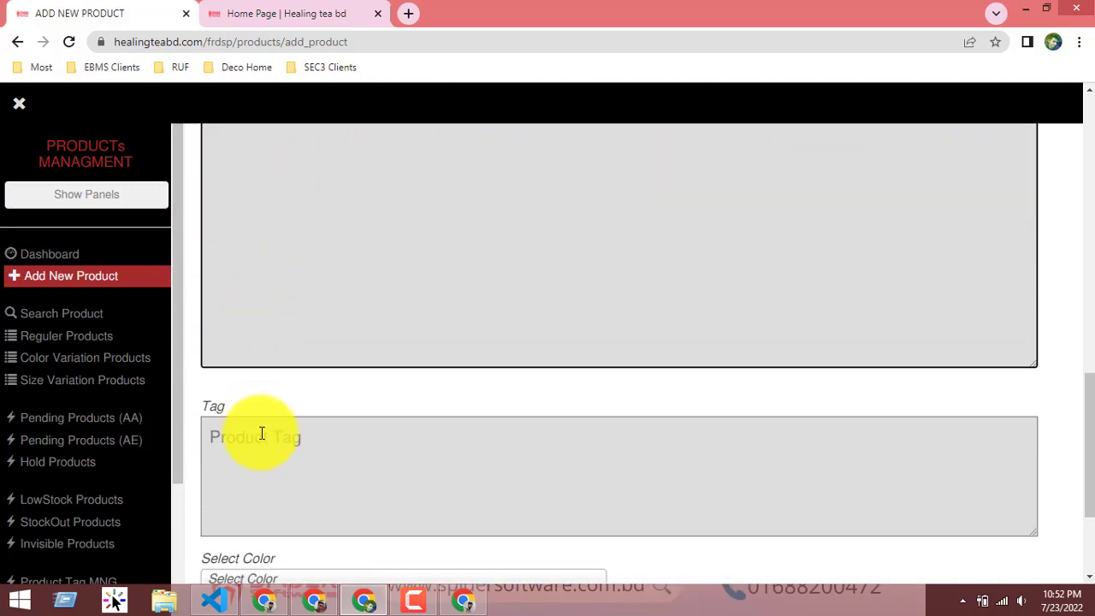
Step: Point out the Tag, Select Color and optional Youtube Video ID fields near the end of the product form
click(261, 430)
scroll(261, 430, down, 2)
scroll(282, 368, down, 1)
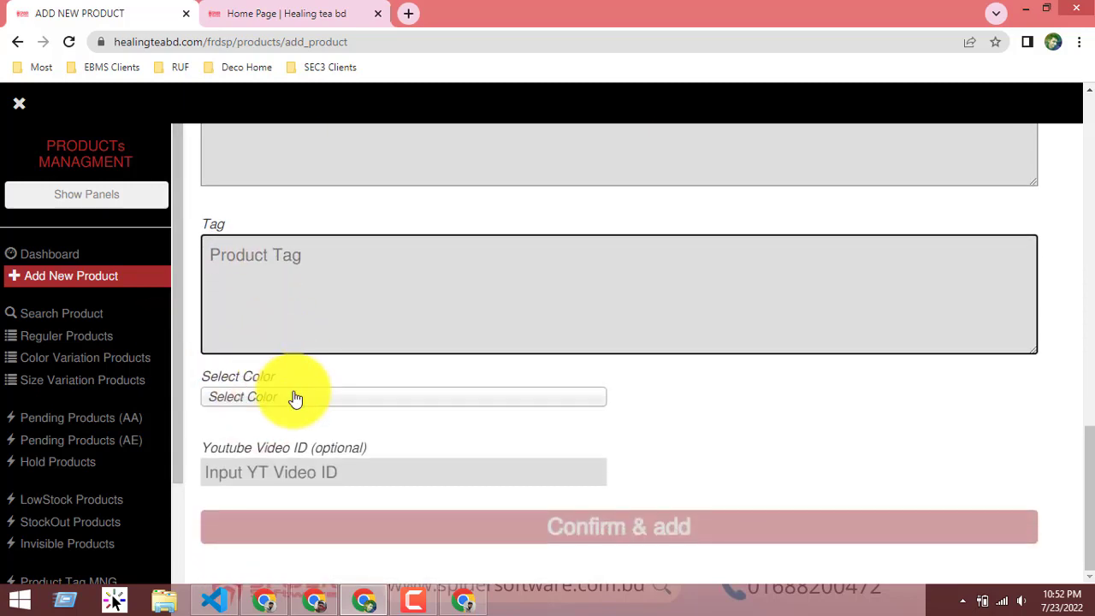
click(294, 395)
click(733, 434)
click(263, 469)
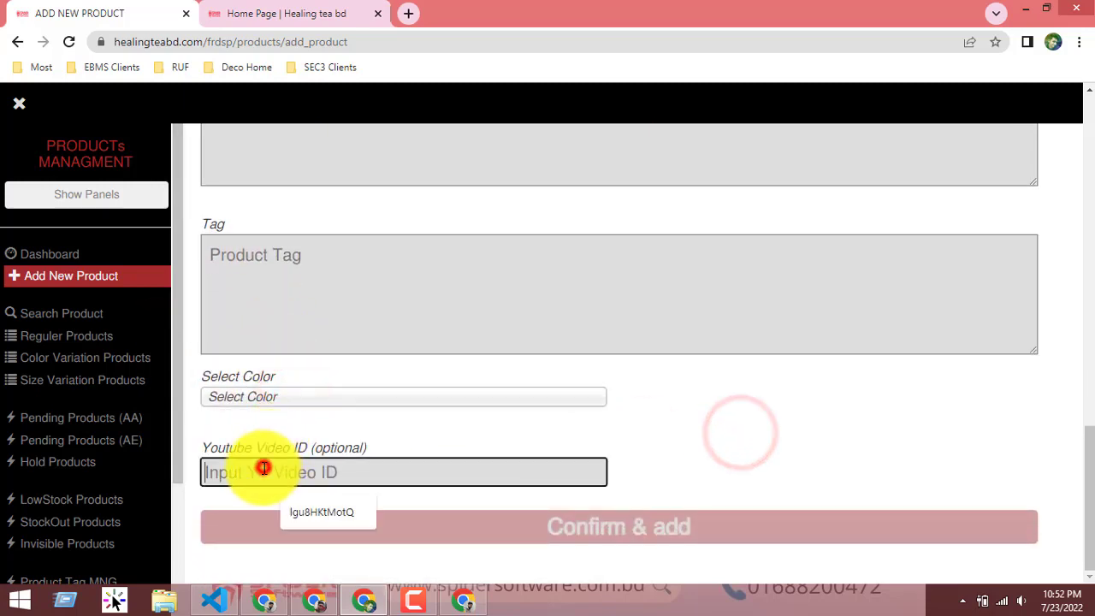
triple_click(276, 449)
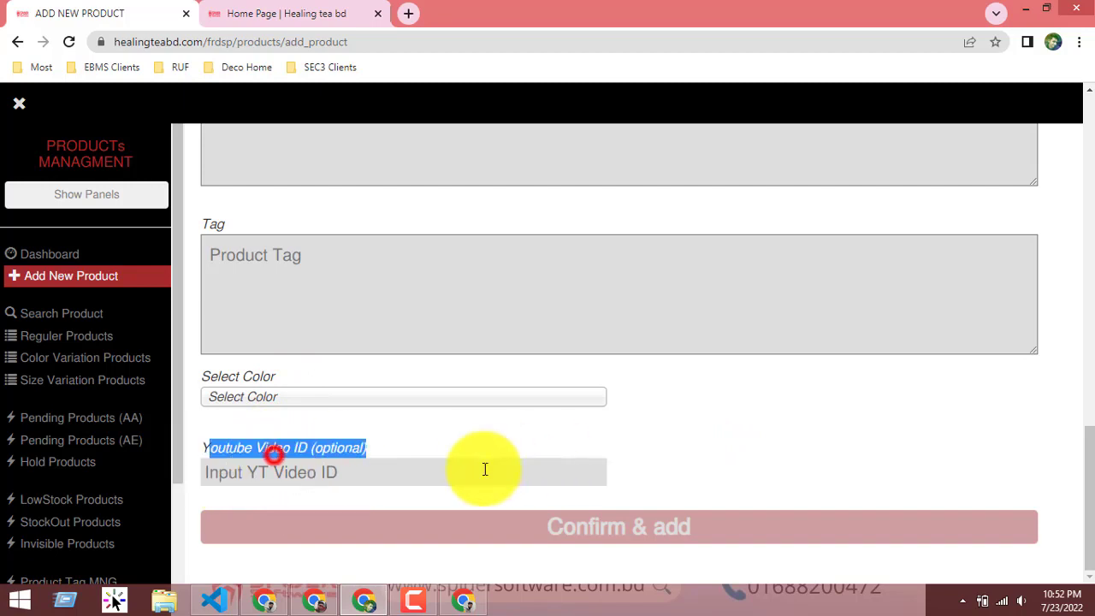
click(277, 471)
Step: Search Google for "yt" in a new browser tab and open the YouTube site
click(409, 14)
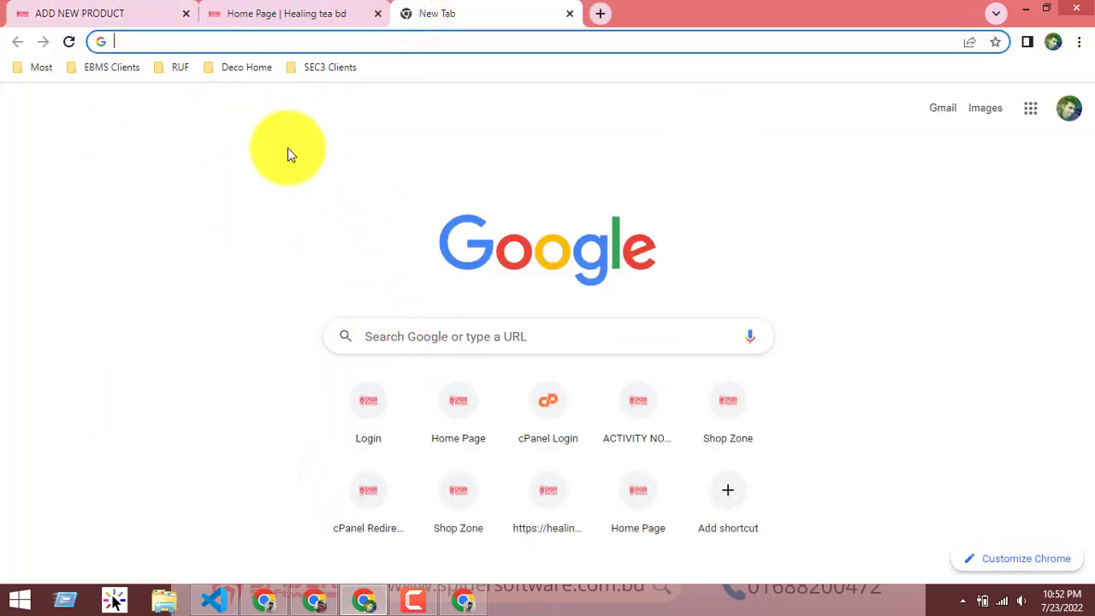
click(432, 342)
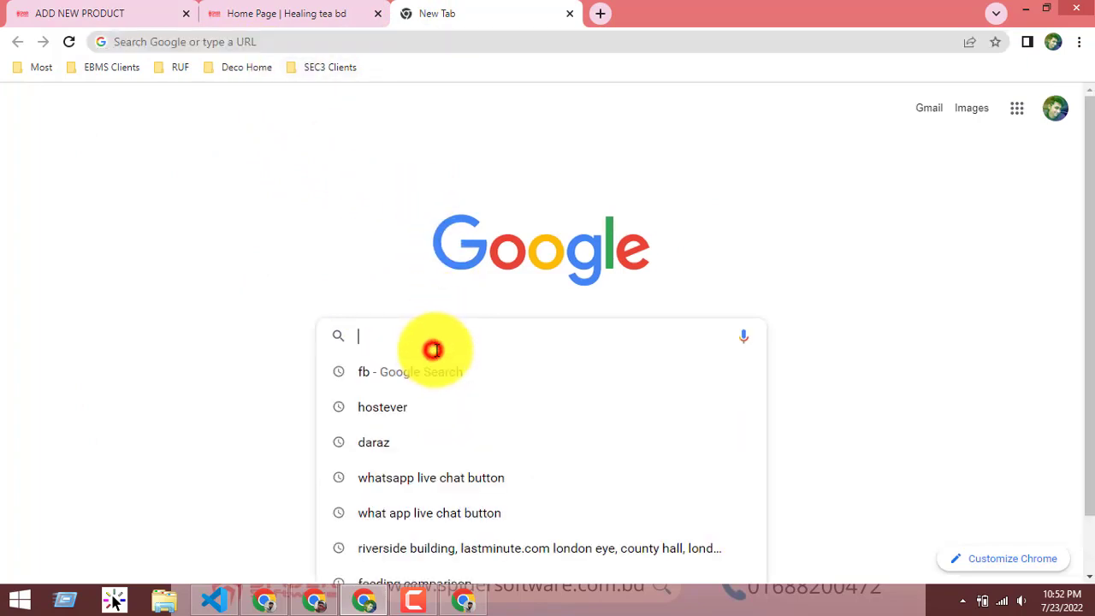
text(yt)
key(Return)
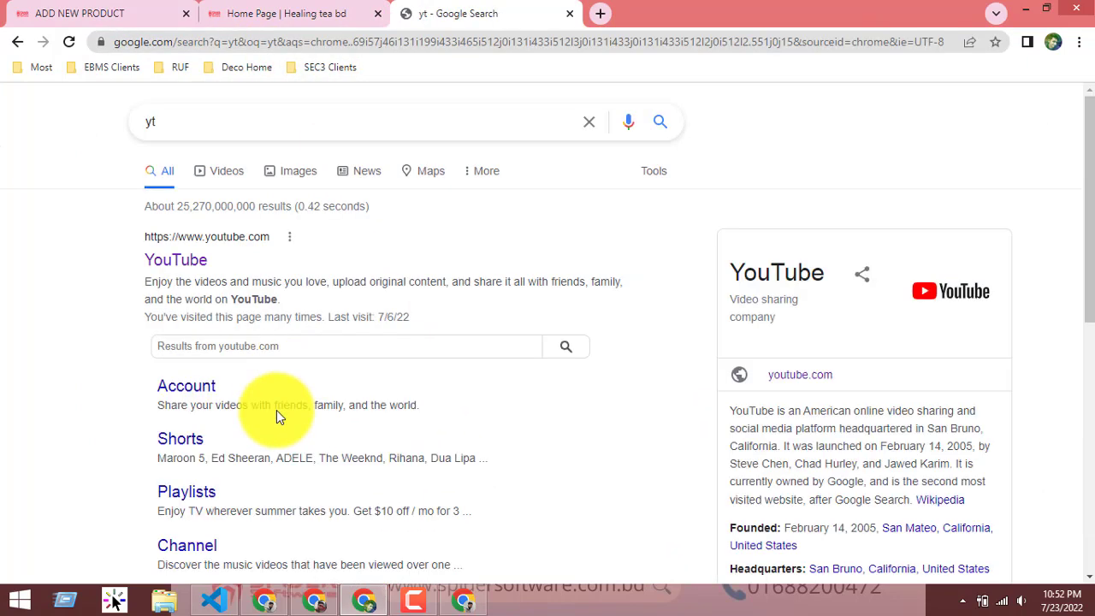
click(179, 259)
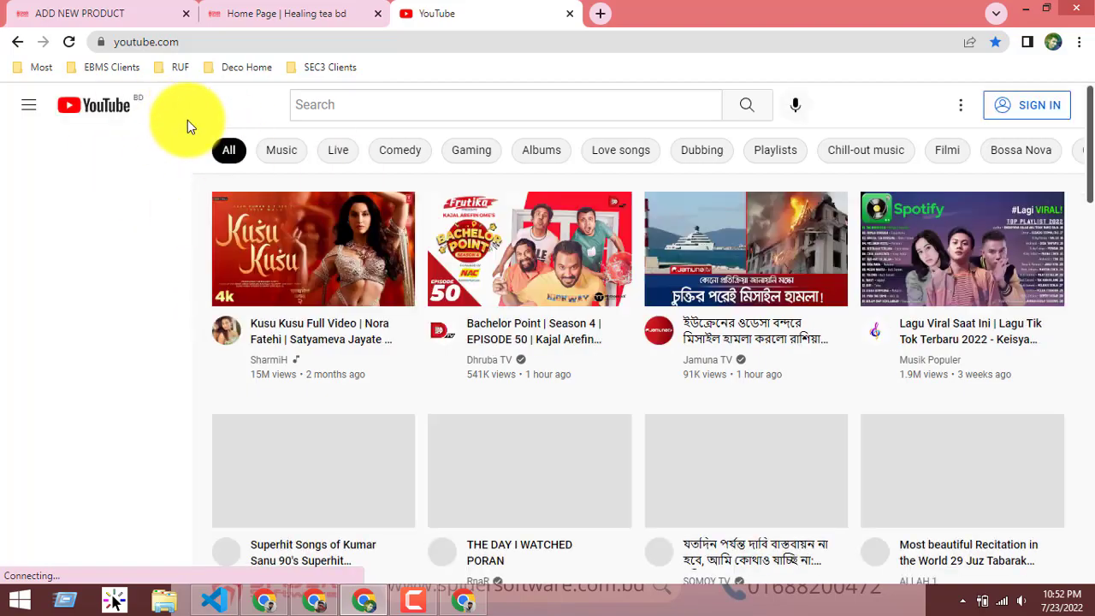
Step: Browse the YouTube home feed, open the Relaxing Music Guzheng video and pause its playback
scroll(609, 364, down, 2)
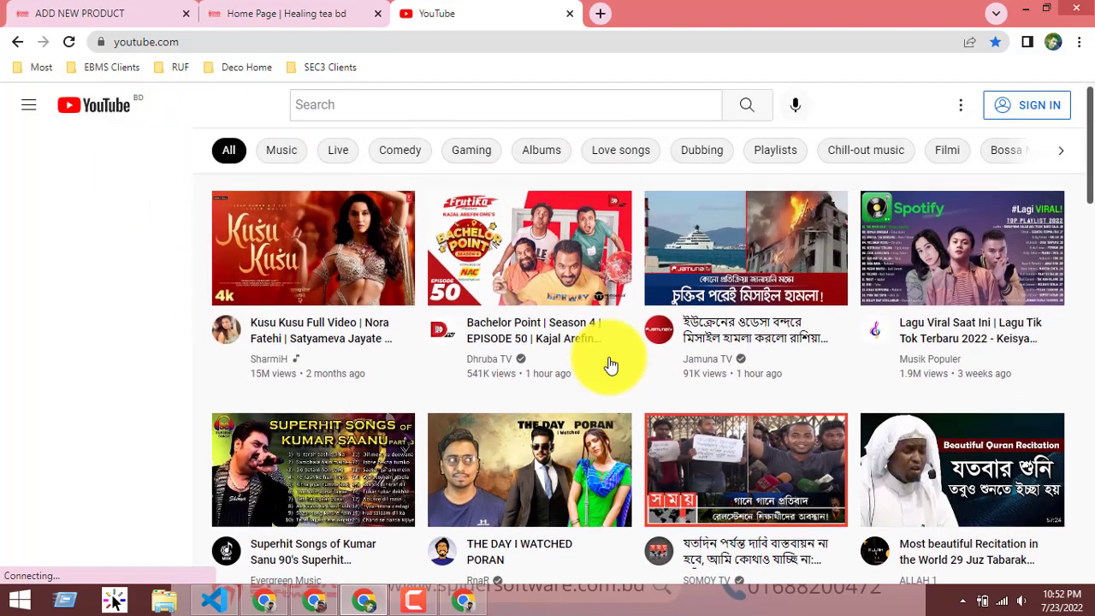
scroll(542, 344, down, 3)
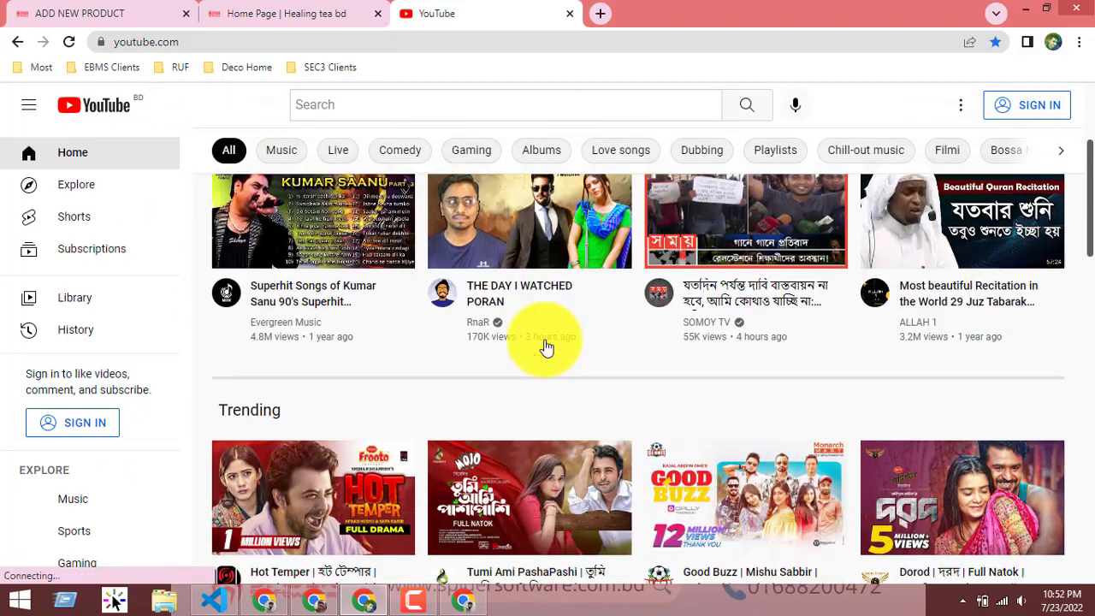
scroll(475, 370, down, 3)
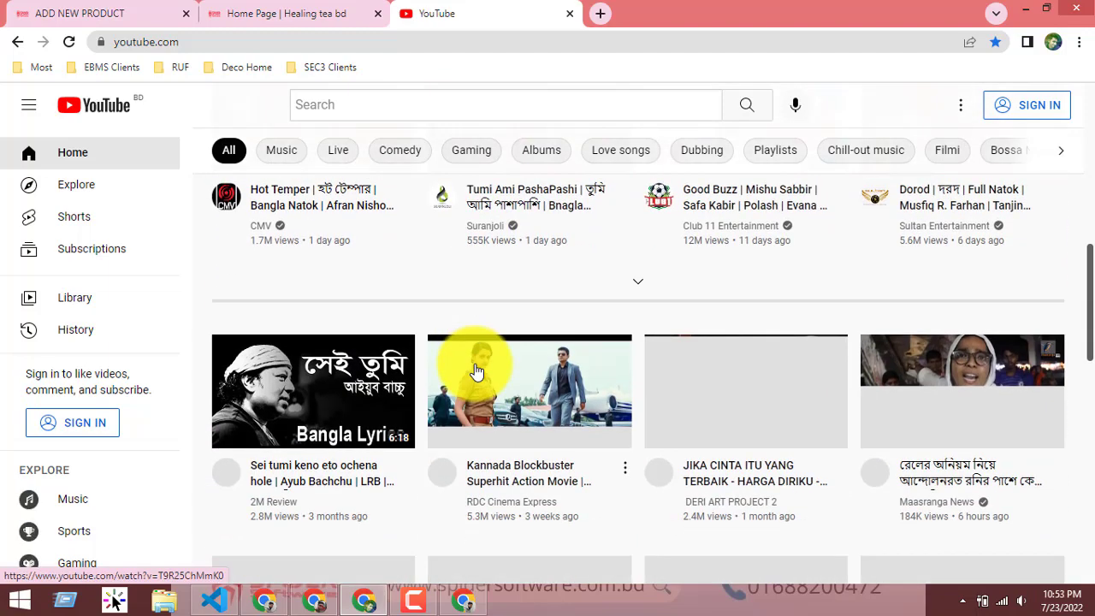
scroll(467, 368, down, 4)
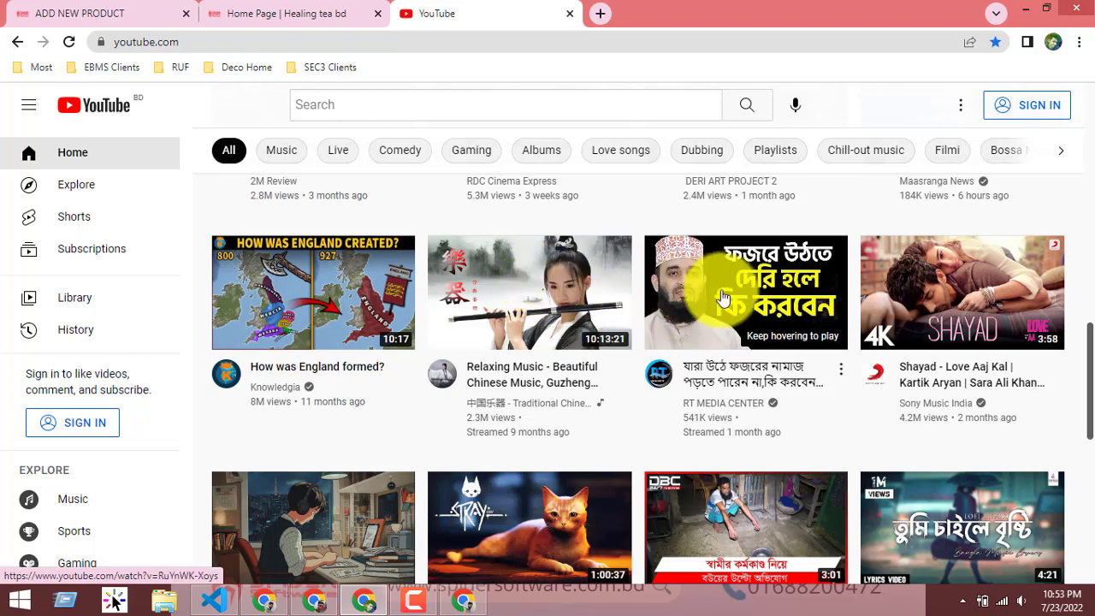
click(535, 289)
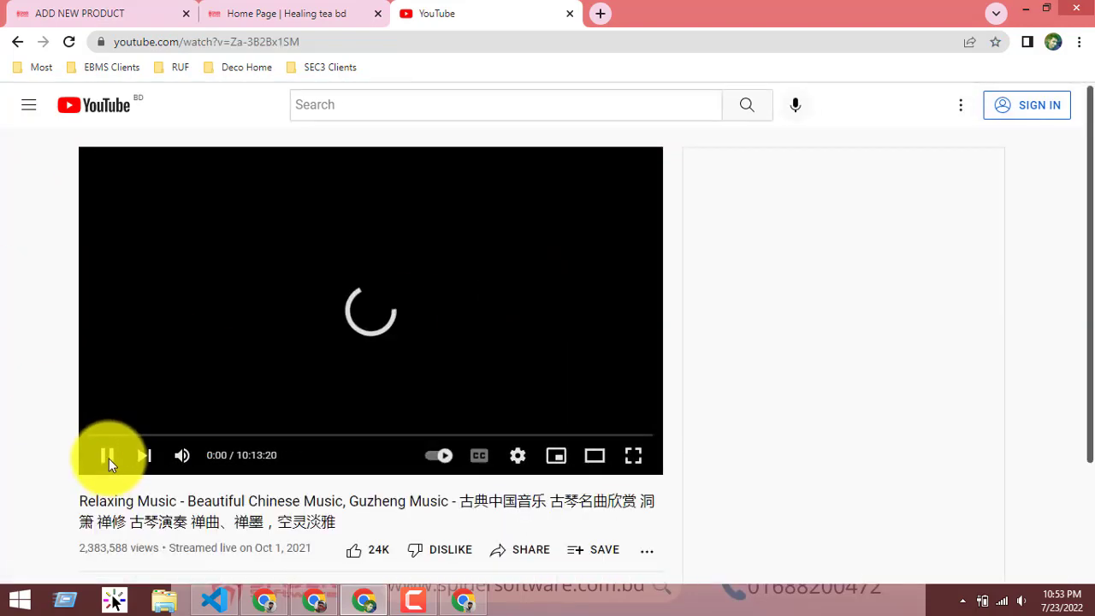
click(105, 465)
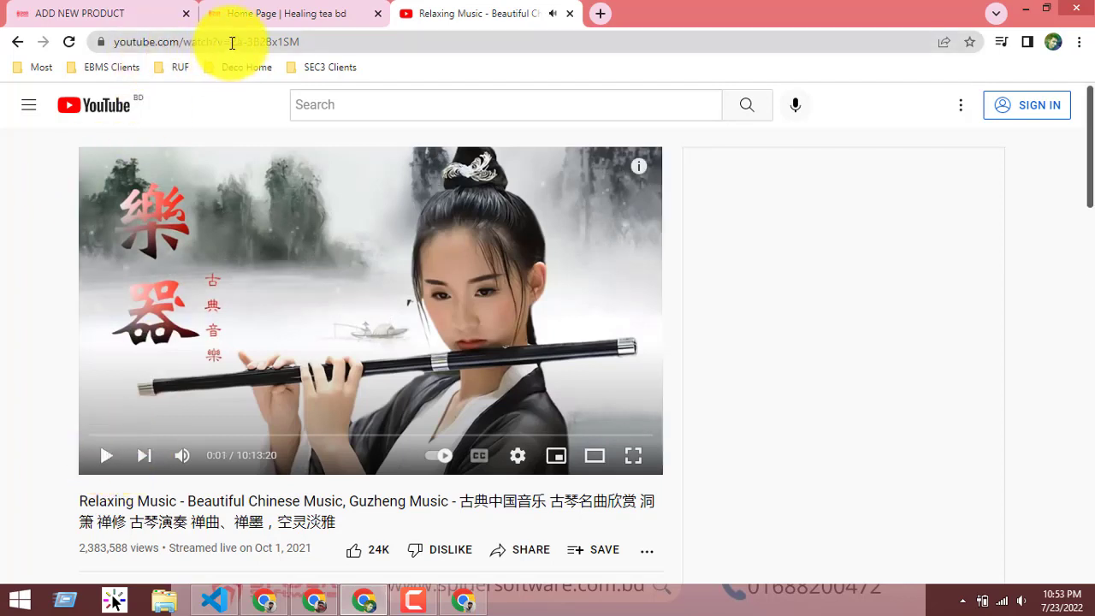
Step: Copy the video ID Za-3B2Bx1SM that follows "v=" in the video's web address
drag(231, 41, 306, 41)
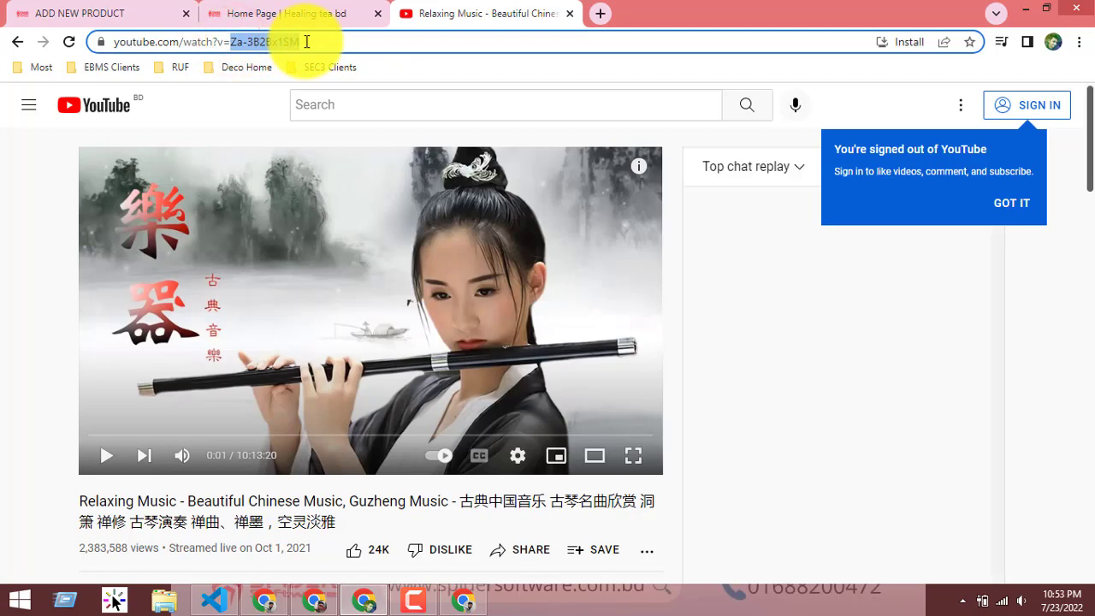
click(317, 47)
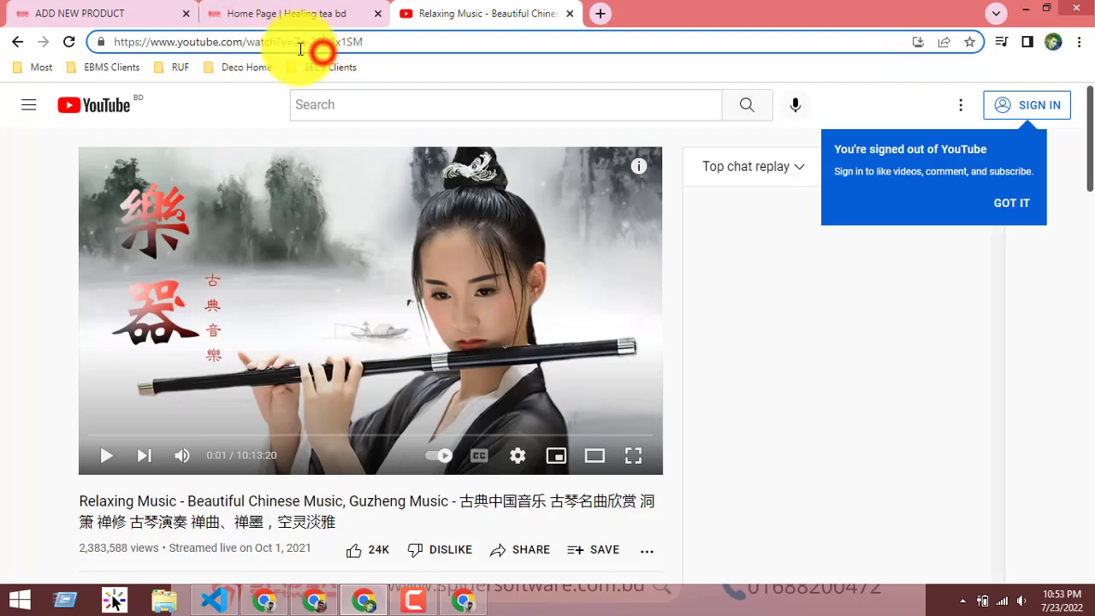
drag(296, 40, 313, 42)
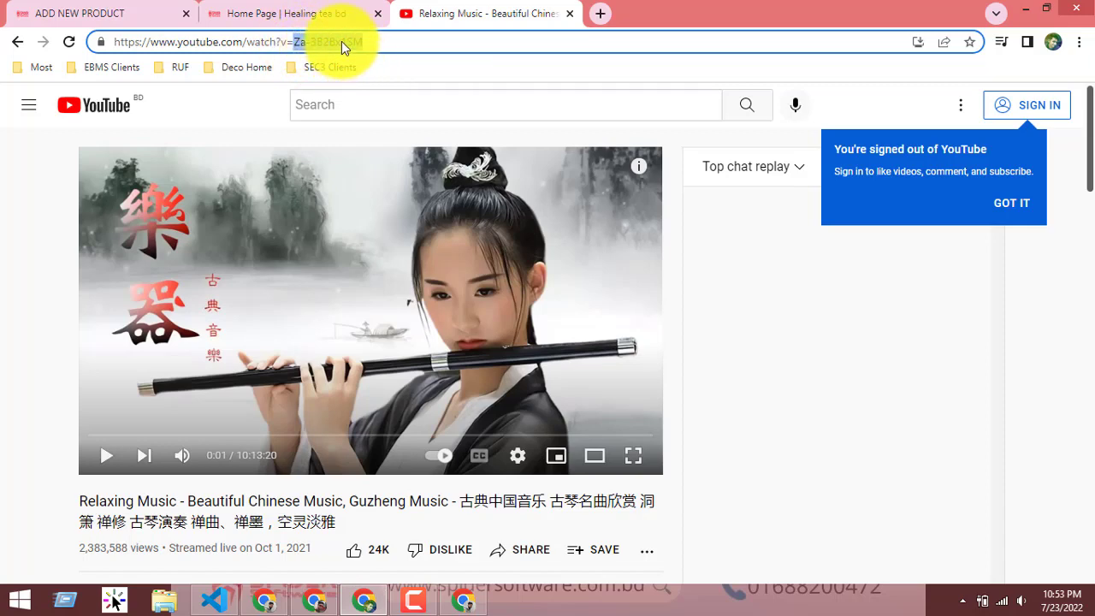
click(340, 40)
drag(296, 40, 356, 41)
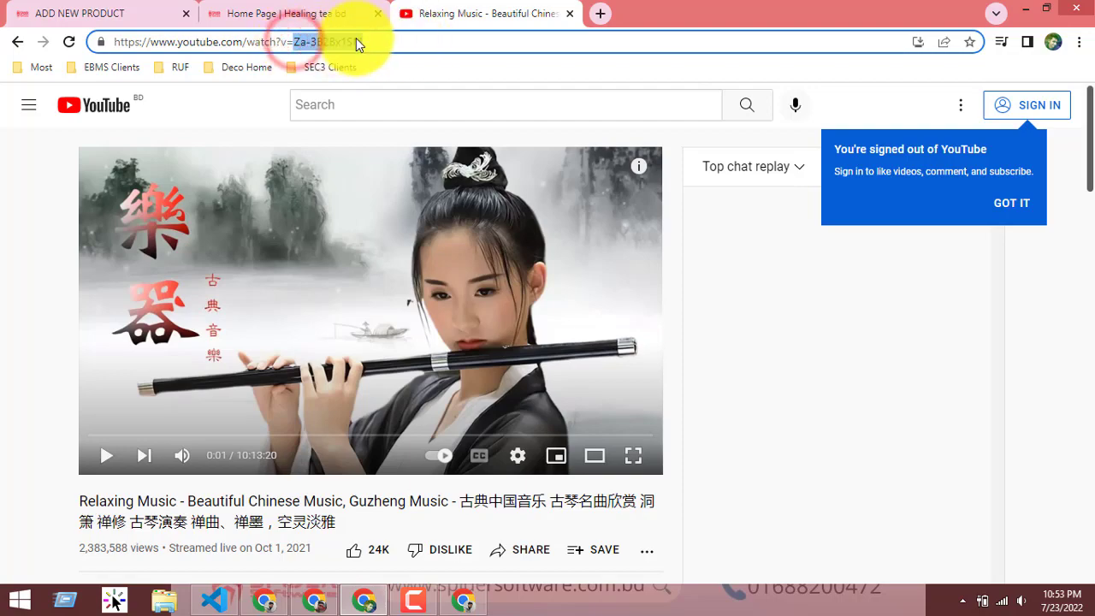
right_click(357, 41)
click(393, 91)
Step: Open the video's sharing options, highlight the video ID in the short link and use the link's copy option
scroll(525, 299, down, 5)
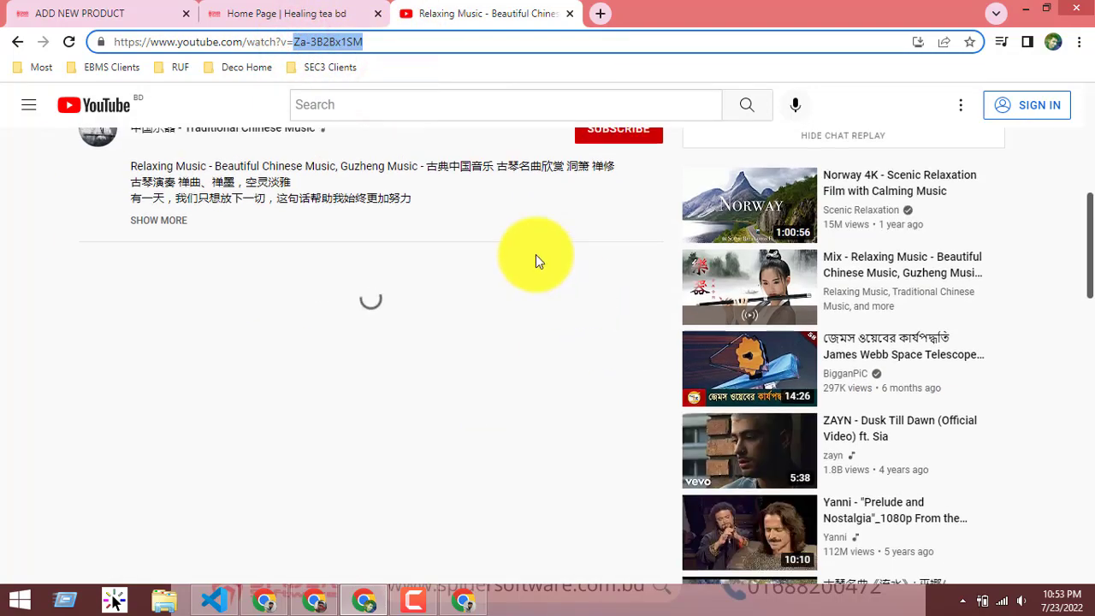
scroll(535, 260, up, 2)
click(513, 229)
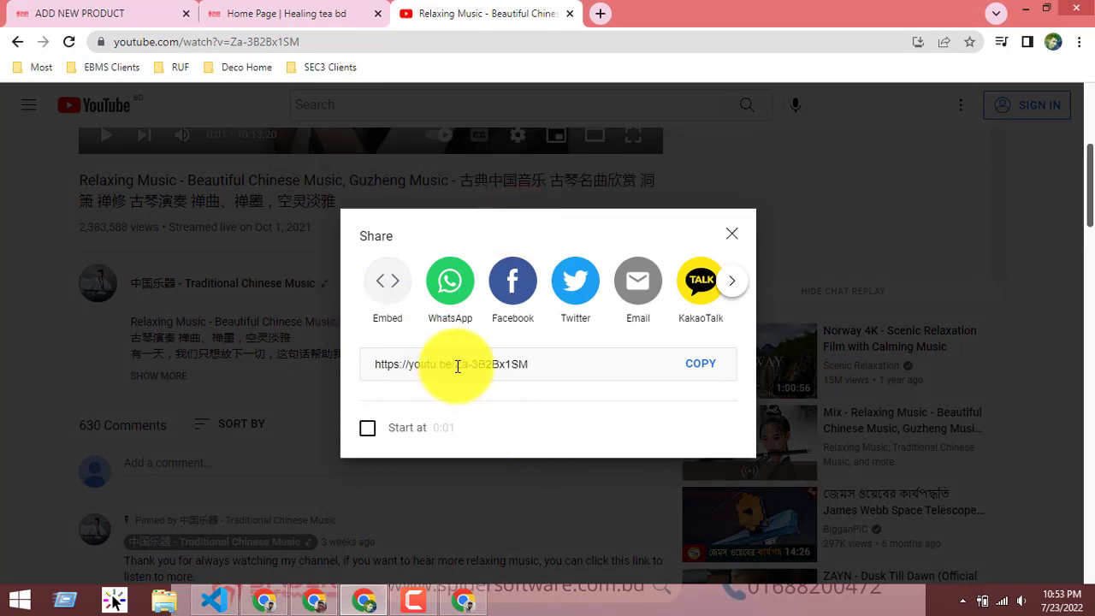
drag(453, 364, 549, 366)
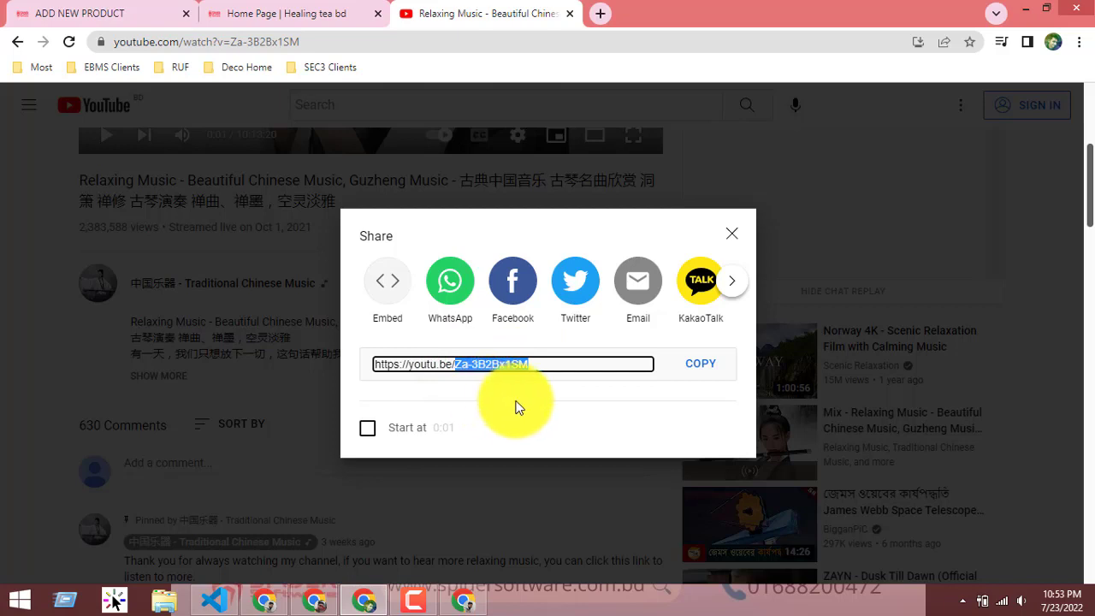
click(701, 370)
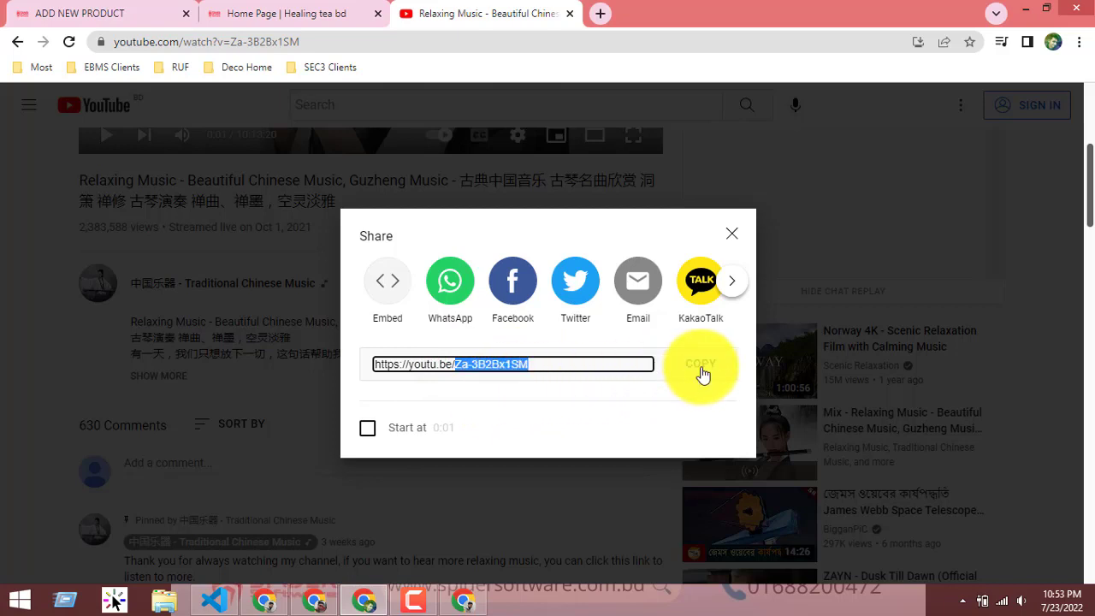
Step: Return to the Add New Product form and paste the ID Za-3B2Bx1SM as the Youtube Video ID
click(269, 12)
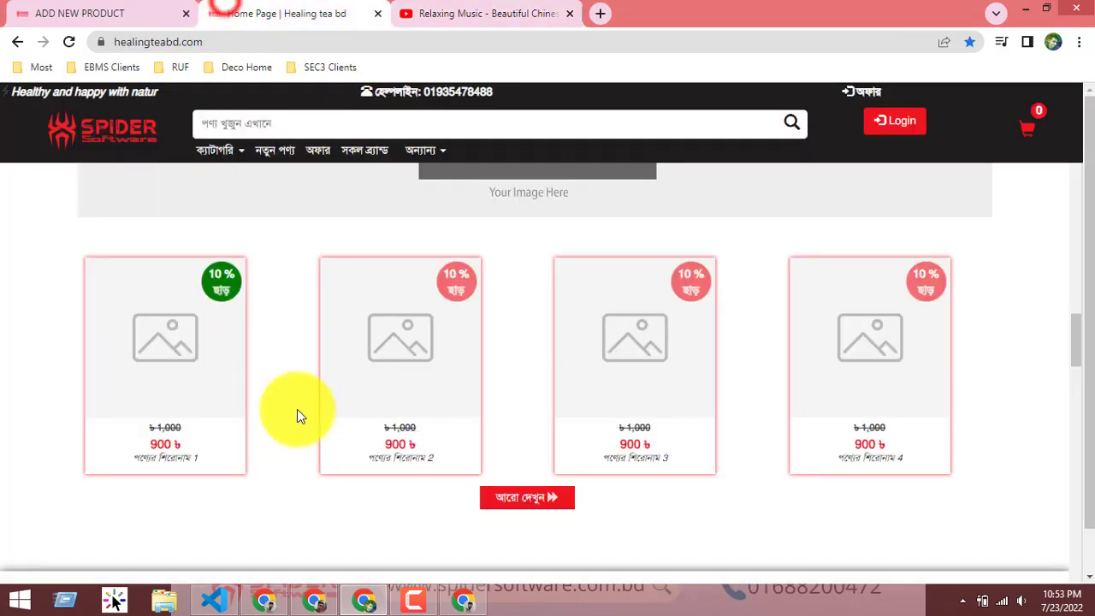
click(158, 10)
click(288, 473)
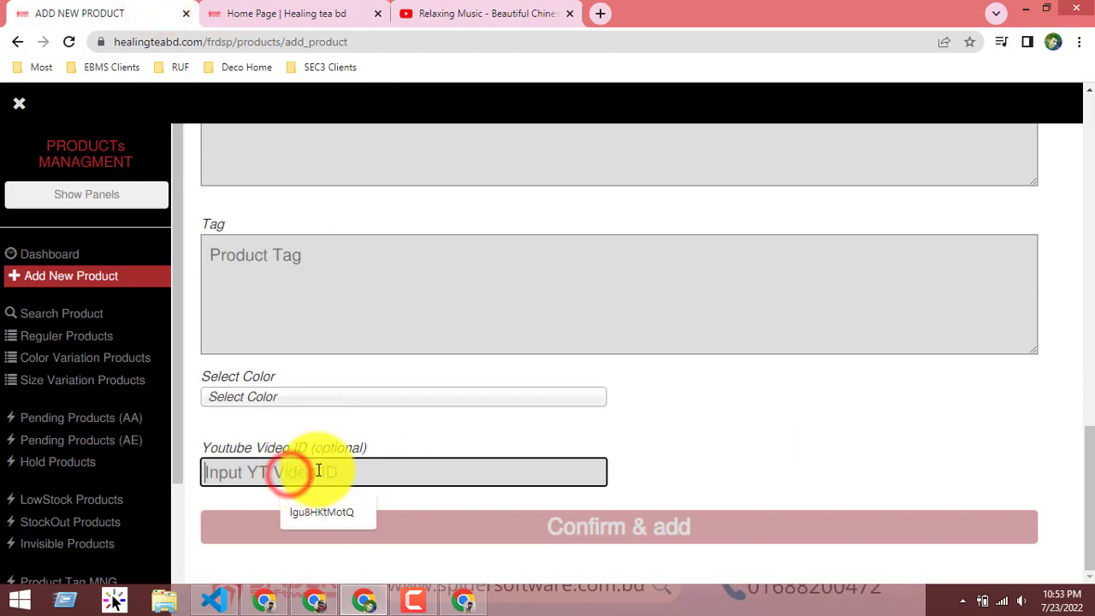
key(ctrl+v)
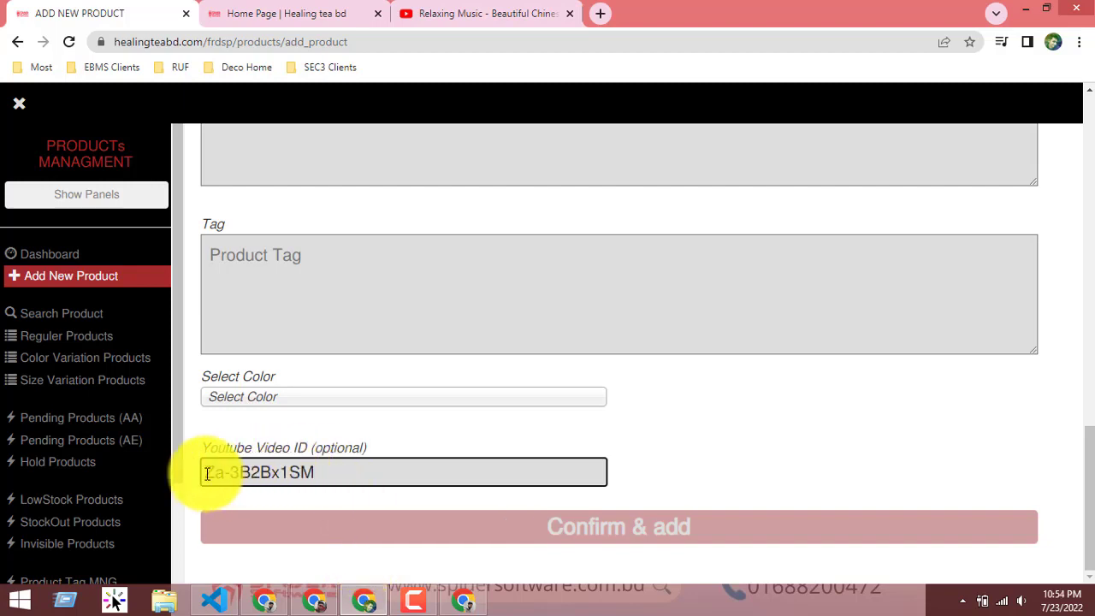
Step: Point out the pasted video ID and the optional Youtube Video ID label by highlighting them
drag(203, 472, 370, 475)
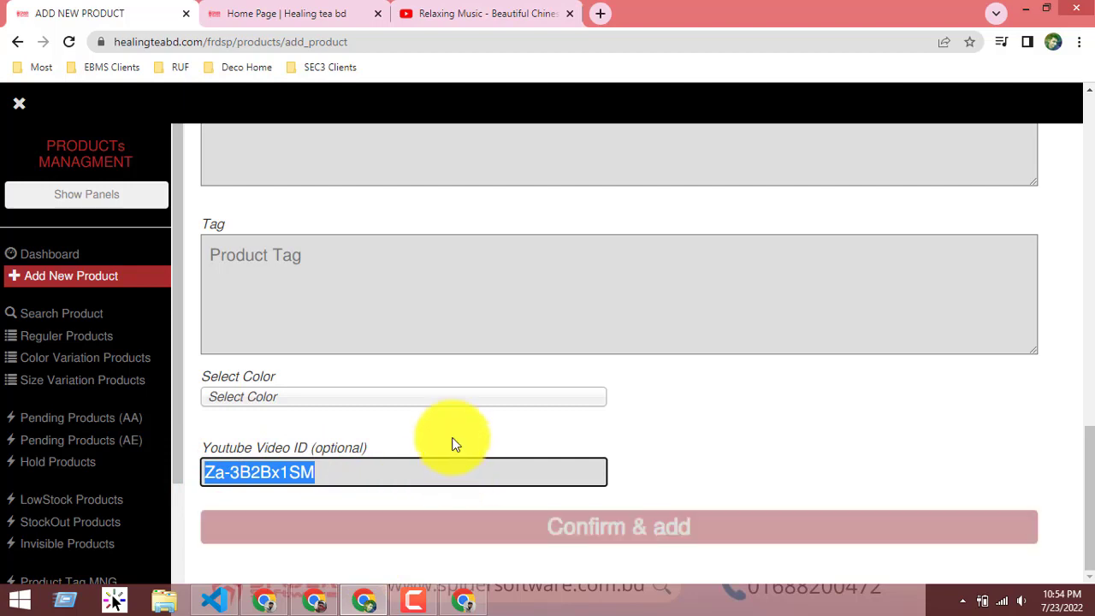
click(379, 439)
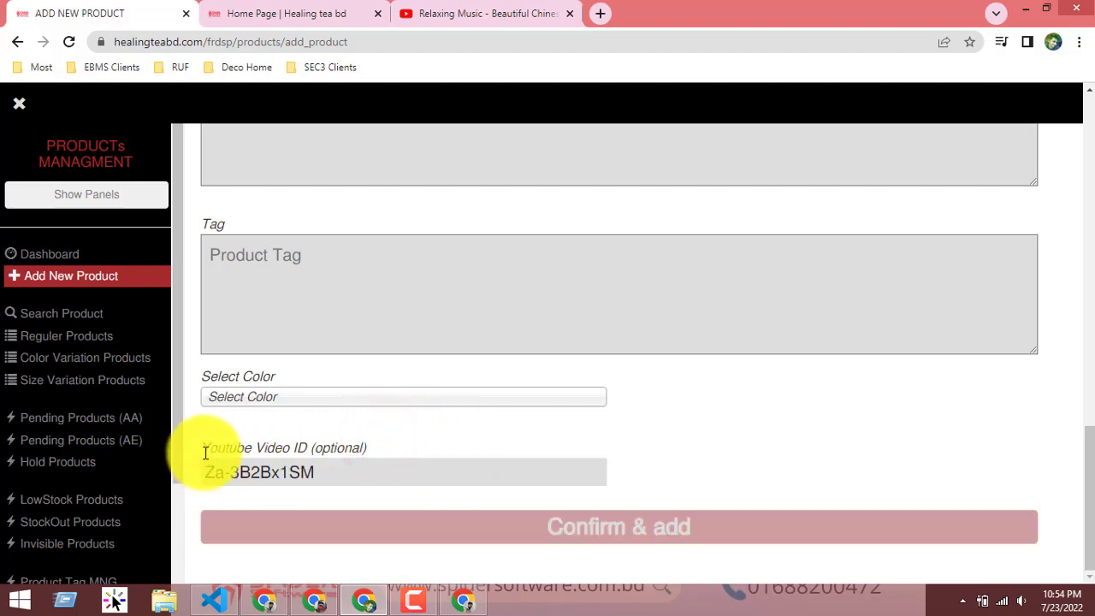
drag(203, 448, 430, 439)
click(430, 439)
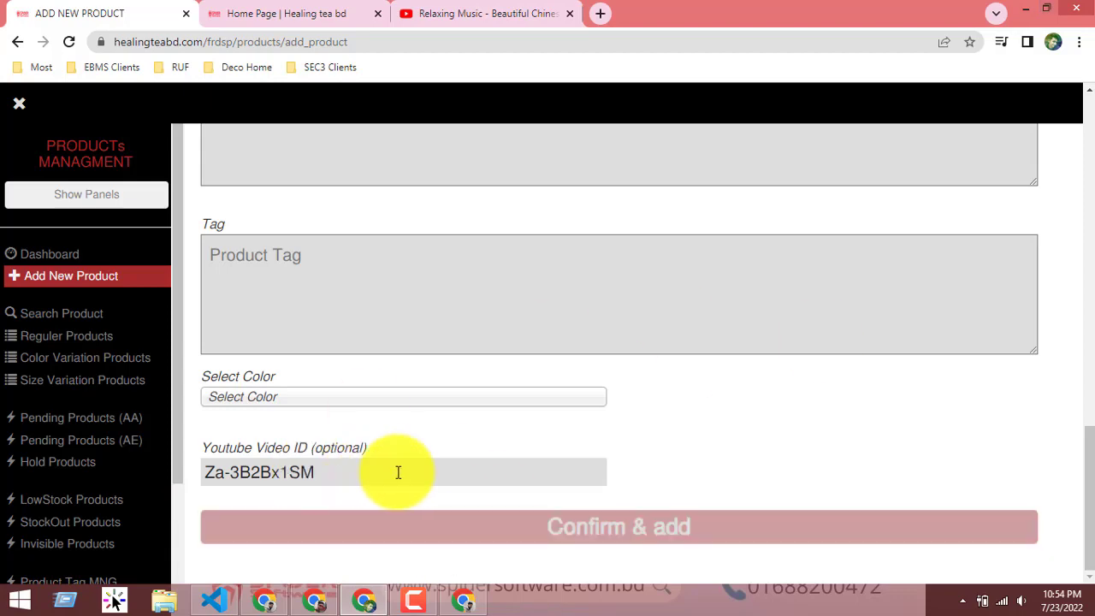
Step: Cancel the brand and category selections made for the new product
scroll(545, 334, up, 10)
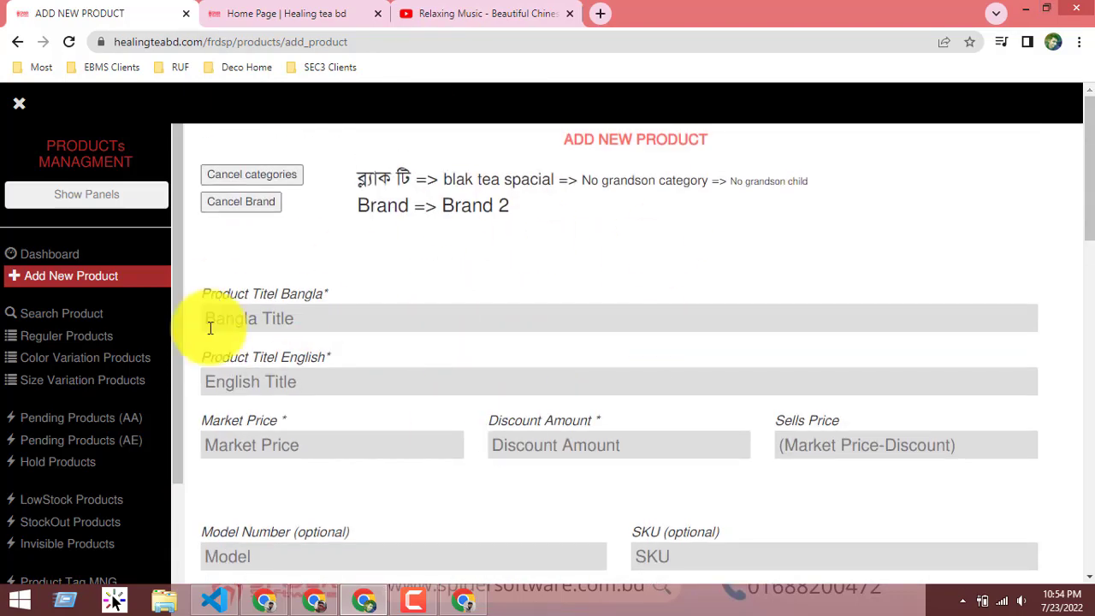
click(233, 202)
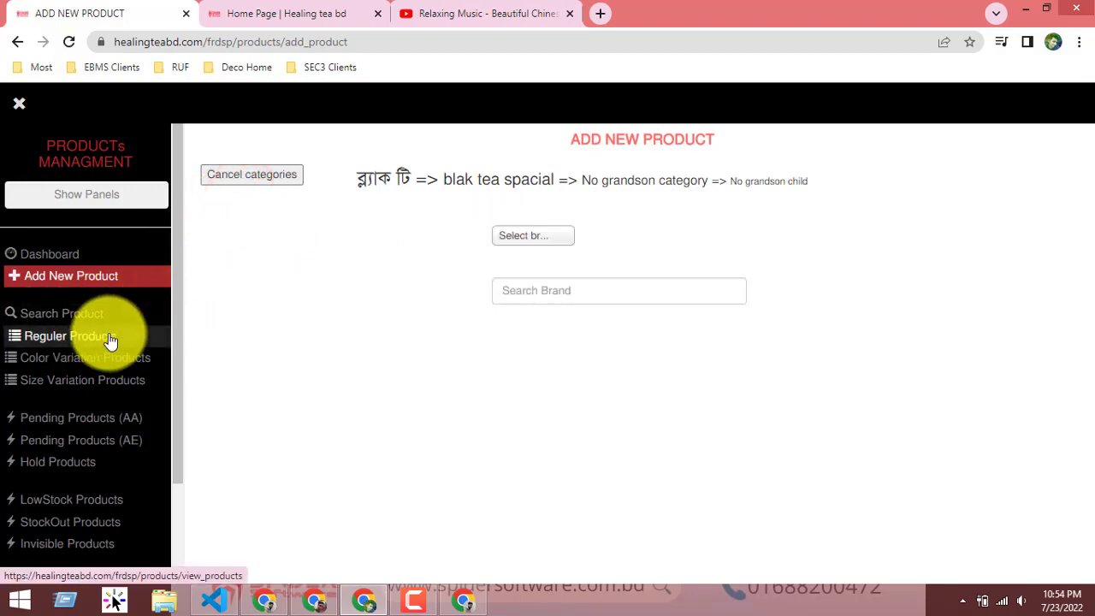
click(243, 183)
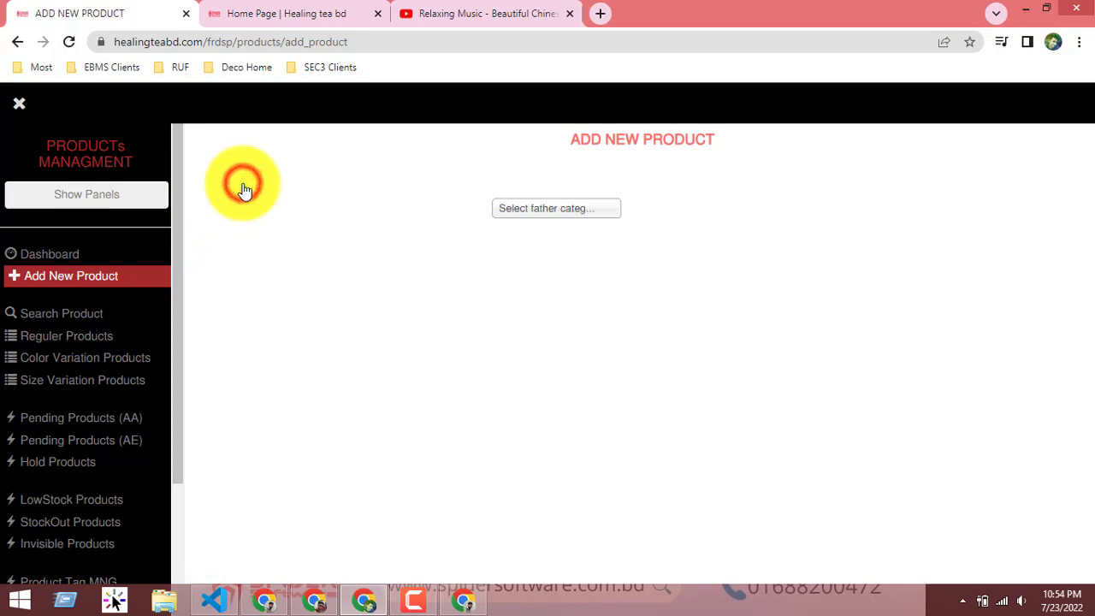
Step: Choose ক্যাটাগরি 2 as the father category and skip the son, grandson and grandson child categories with Go Next
click(556, 220)
click(542, 282)
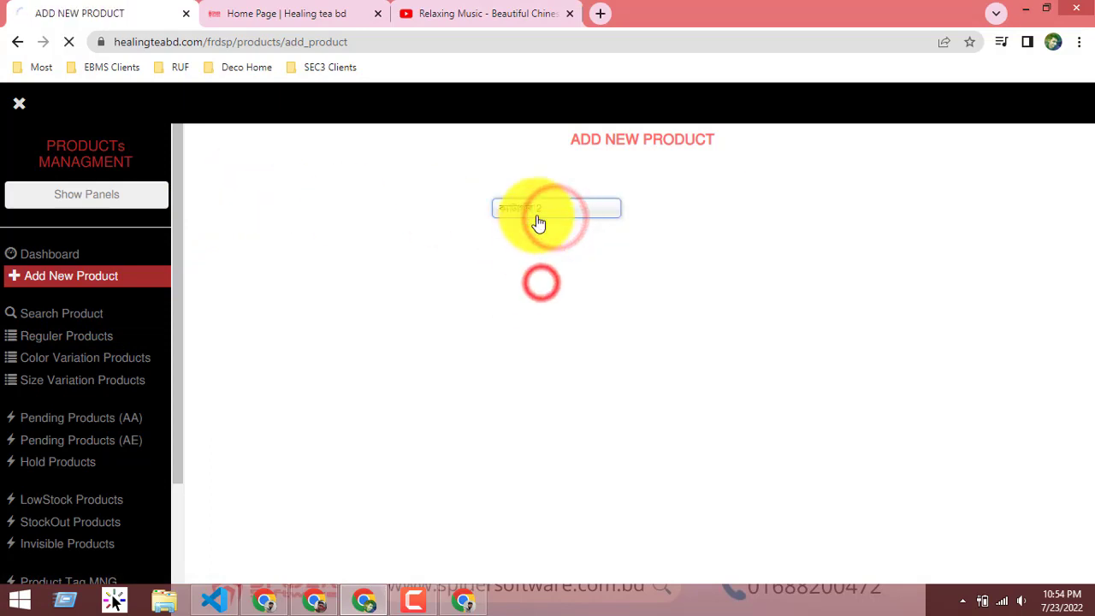
click(542, 207)
click(535, 237)
click(516, 306)
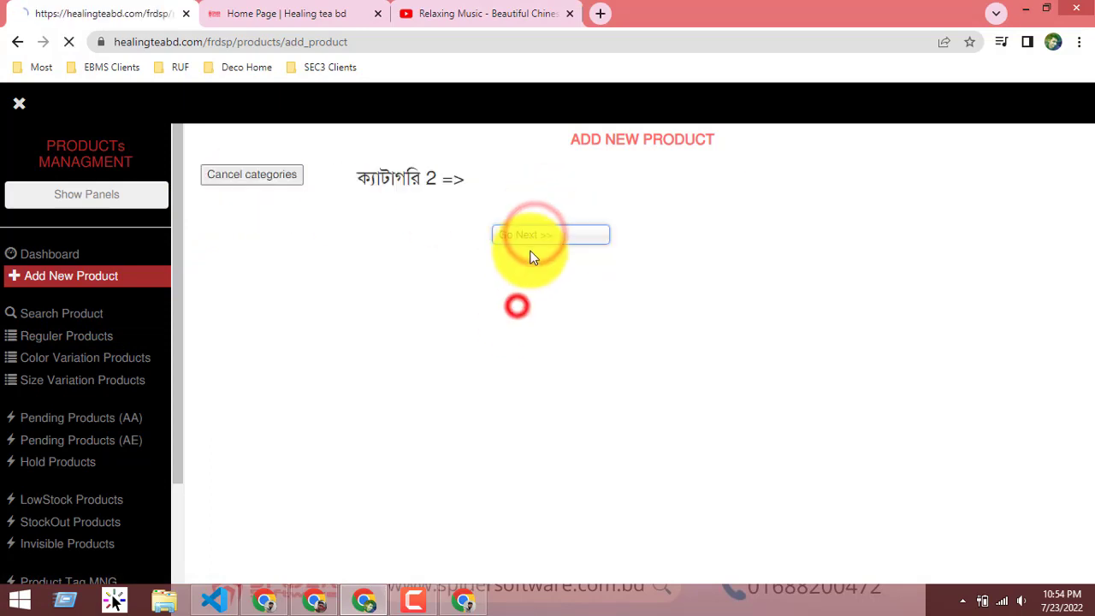
click(535, 234)
key(Return)
click(542, 241)
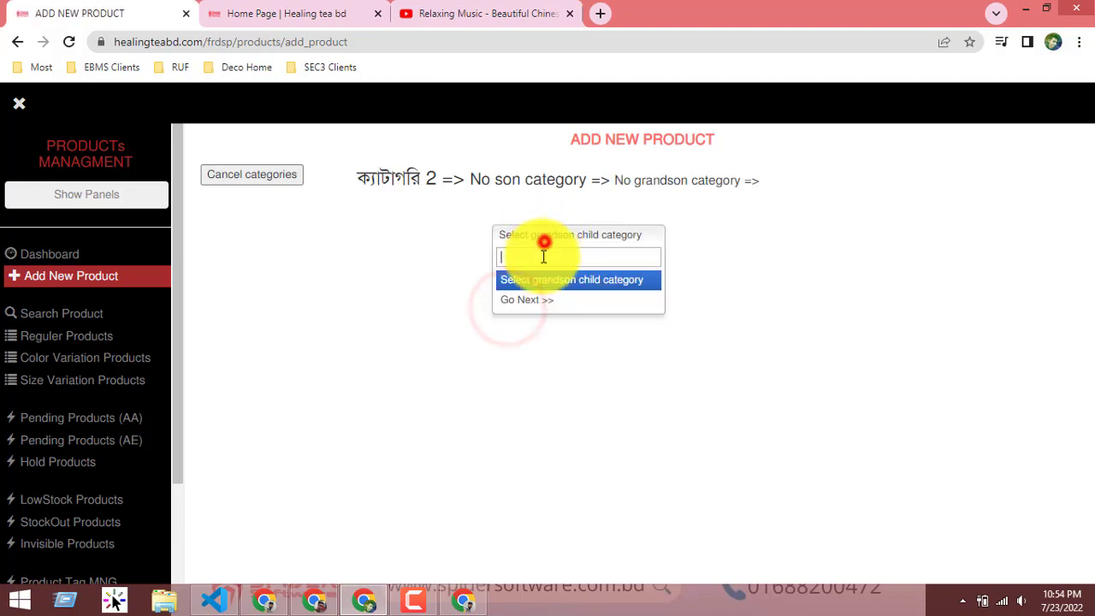
click(526, 296)
Step: Choose Brand 1 as the product's brand and look over the blank product form down to its end
click(542, 244)
click(518, 317)
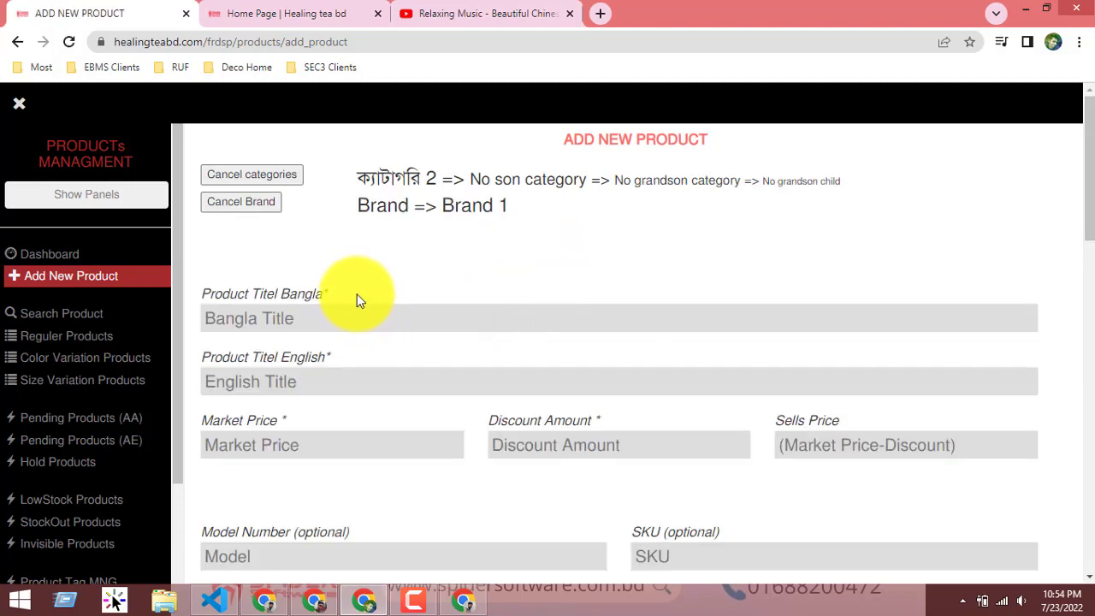
scroll(357, 293, down, 14)
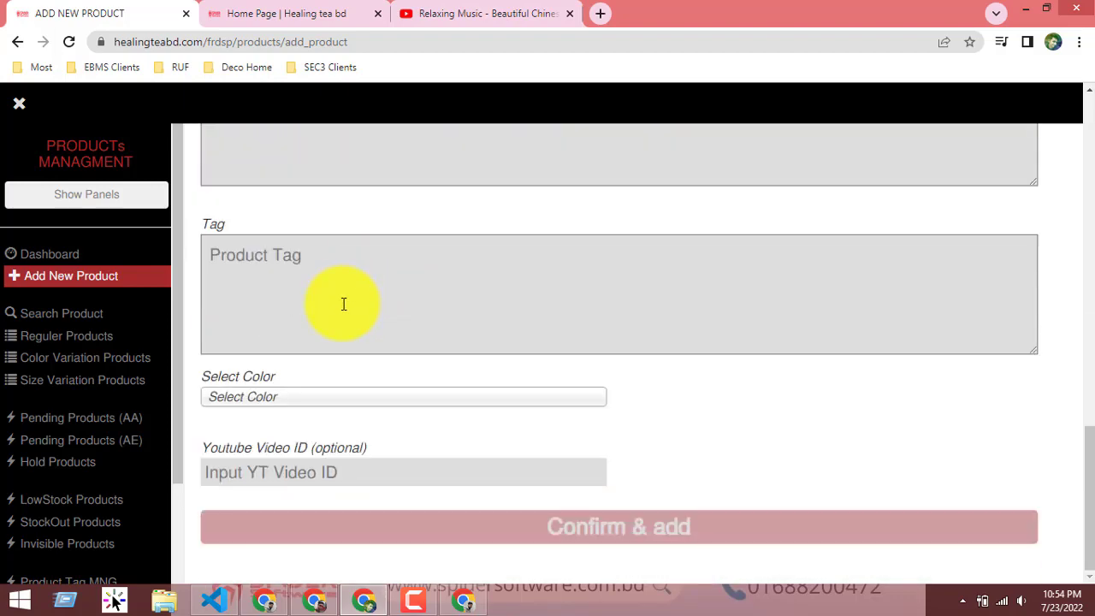
Step: Enter lgu8HKtMotQ as the optional Youtube Video ID in the new product form
click(276, 477)
click(321, 516)
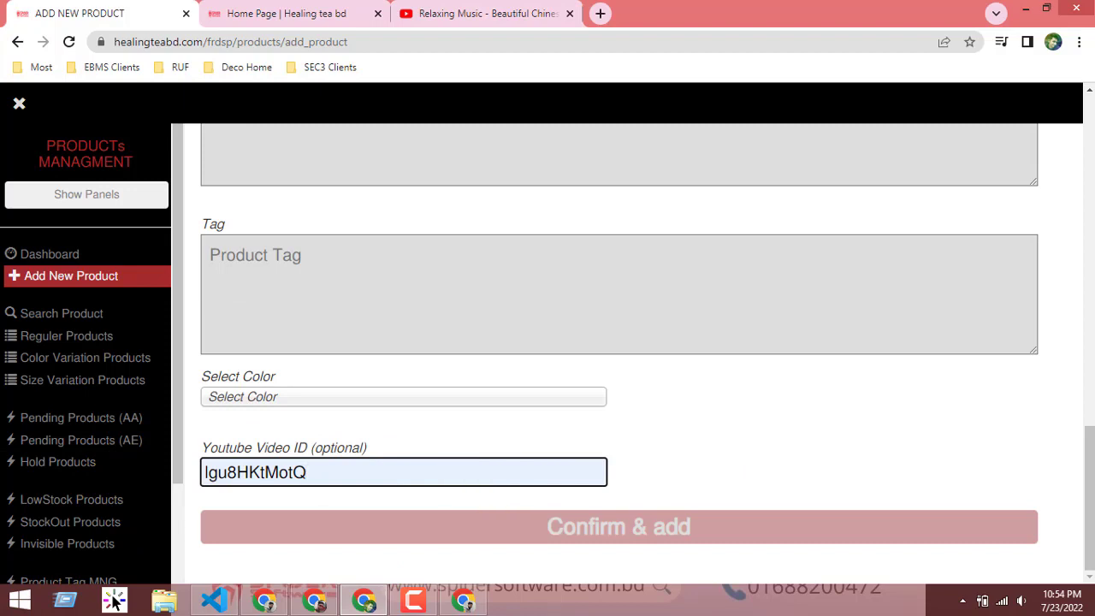
scroll(91, 391, down, 2)
scroll(102, 476, up, 1)
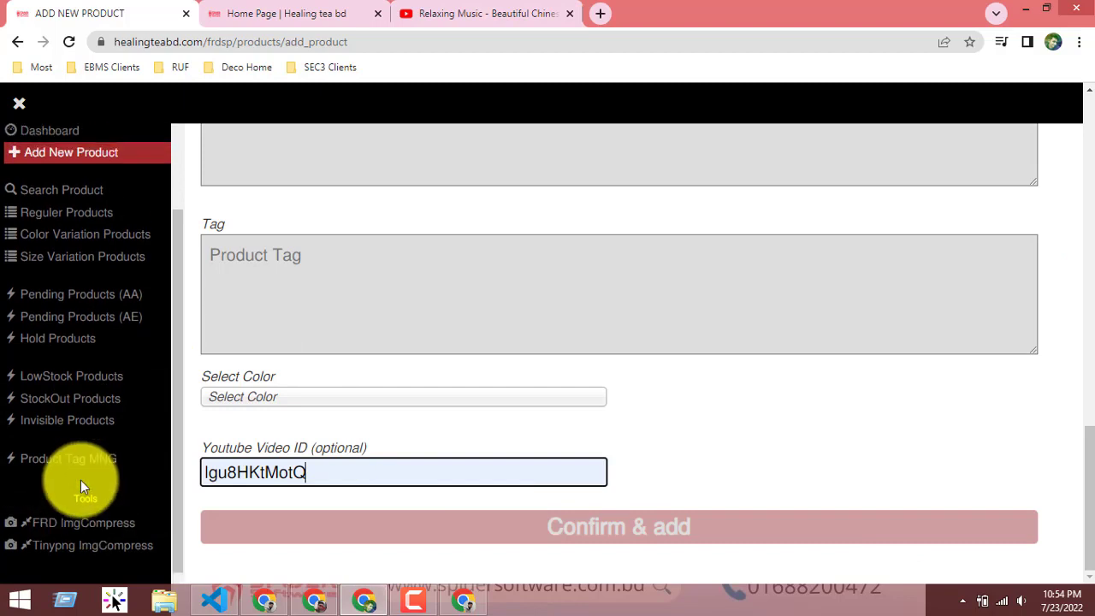
scroll(54, 445, down, 1)
scroll(44, 423, up, 1)
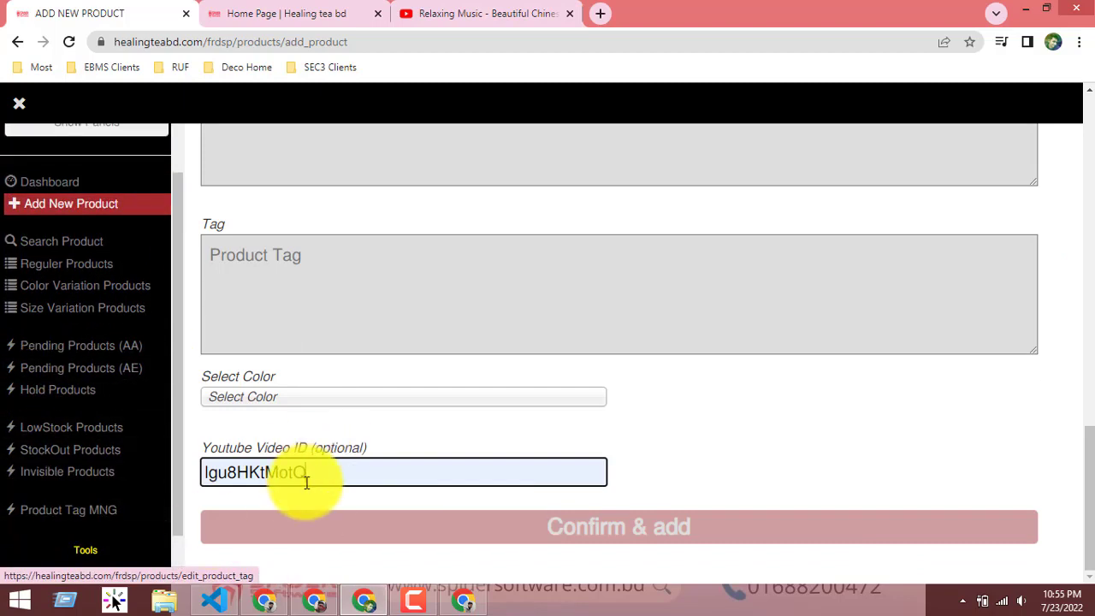
Step: Point out the entered YouTube video ID by highlighting it, and look over the product management options
drag(206, 473, 171, 471)
click(208, 477)
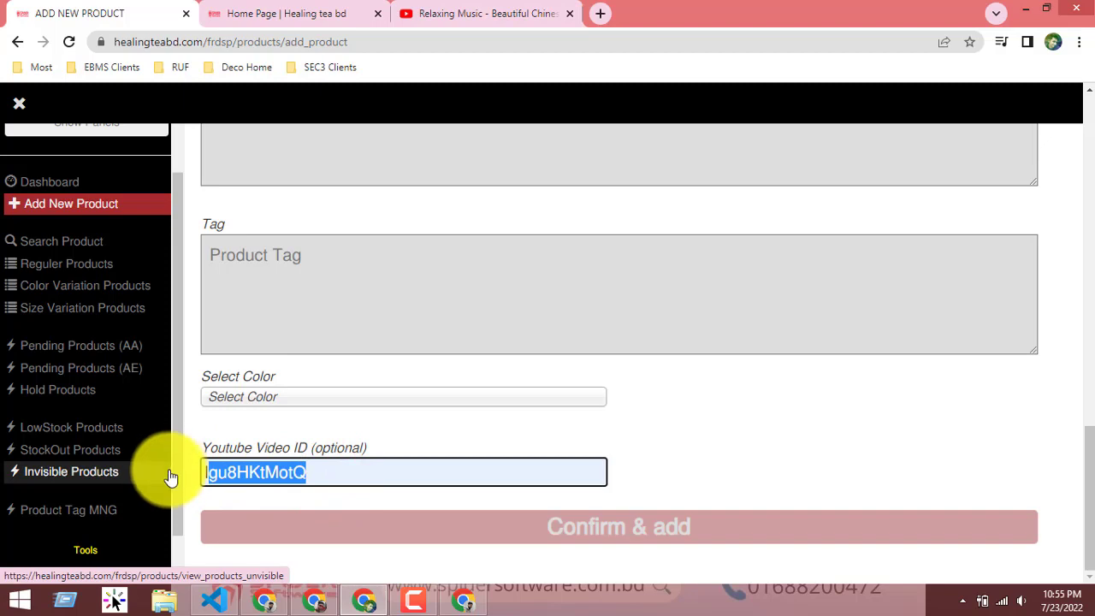
drag(349, 464, 200, 484)
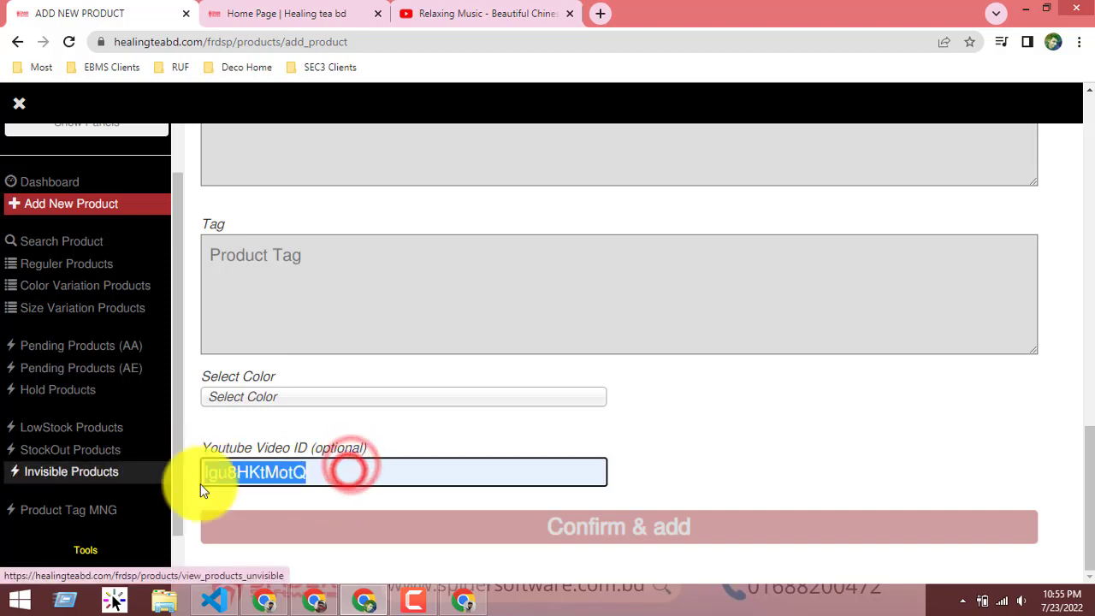
click(338, 465)
scroll(11, 460, down, 2)
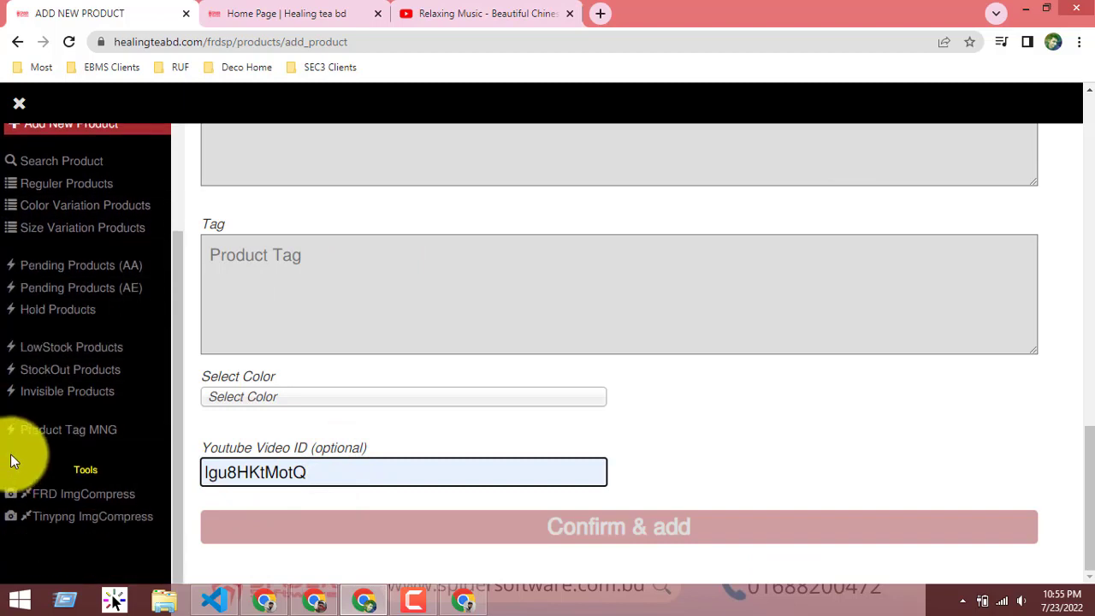
scroll(40, 402, up, 4)
scroll(33, 399, down, 2)
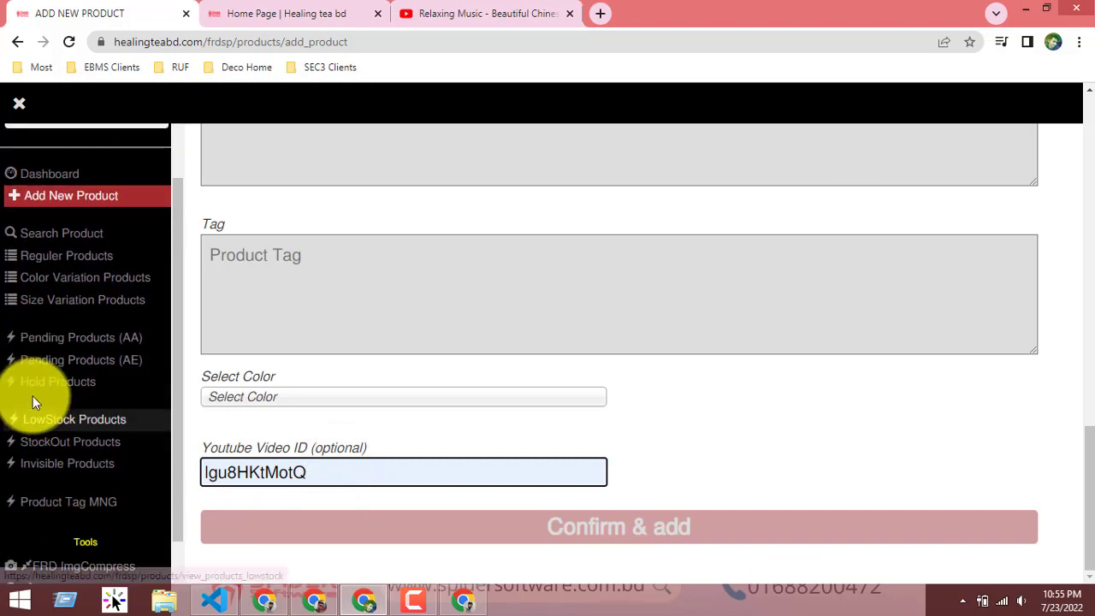
Step: Search the products by product ID for 86864, then shorten the search entry by two digits
click(63, 236)
click(354, 178)
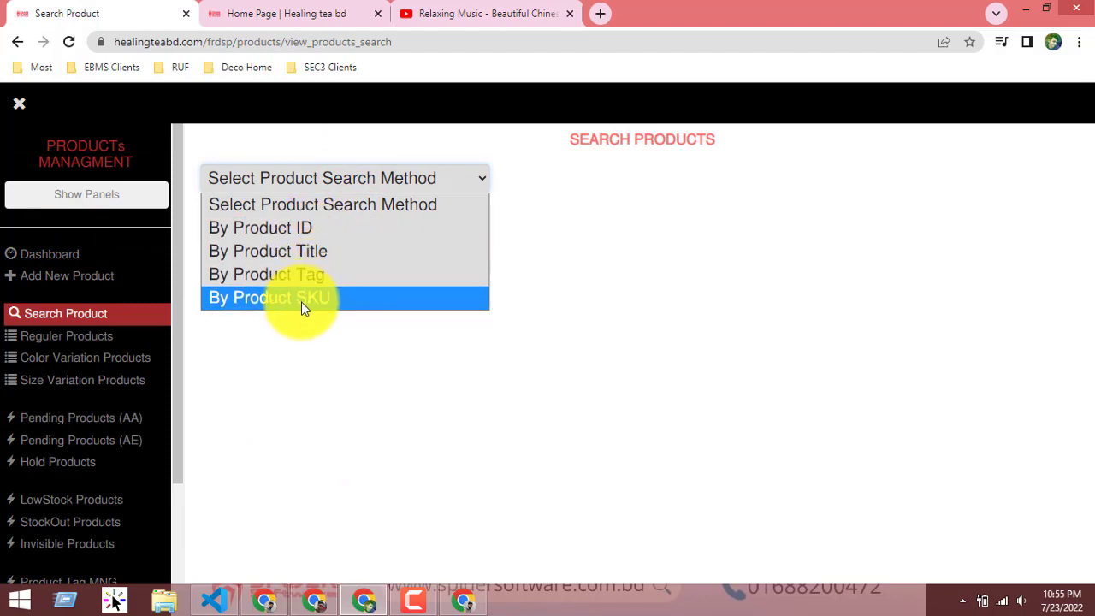
click(298, 228)
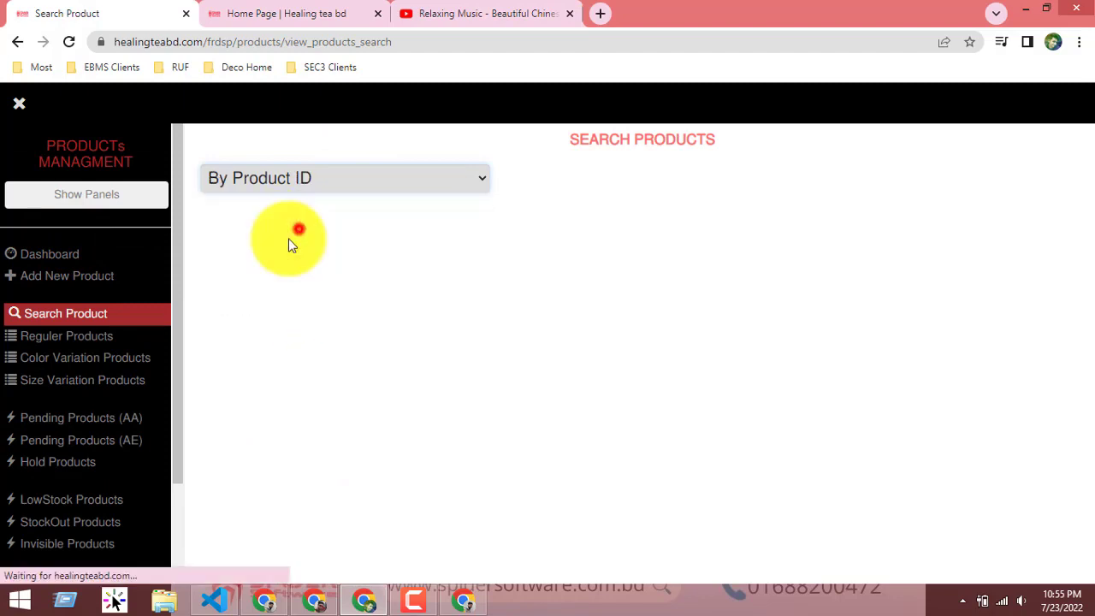
click(317, 221)
text(86864)
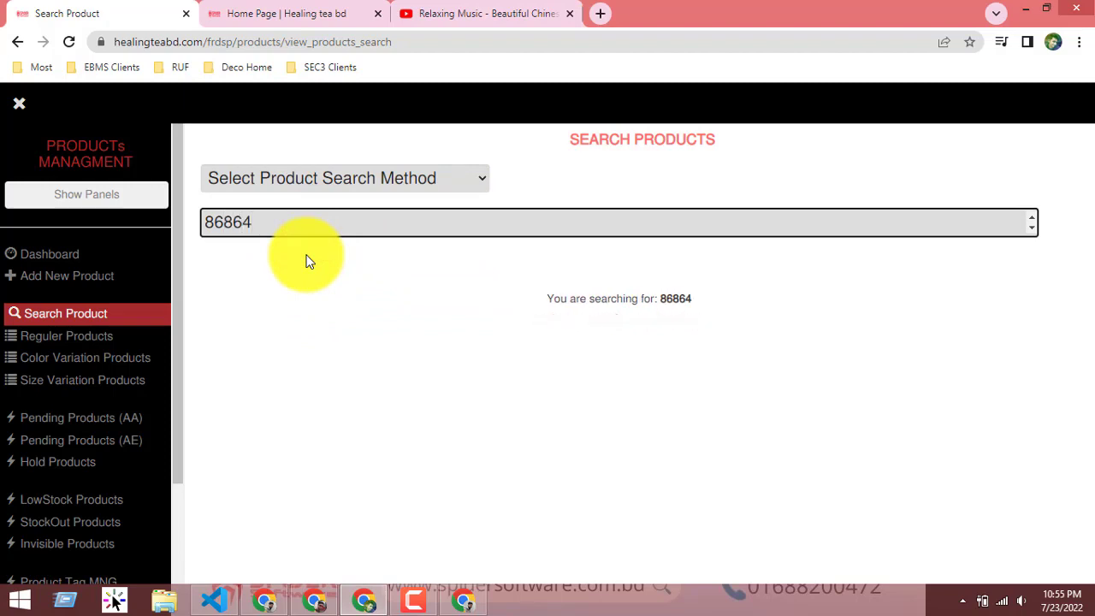
key(BackSpace)
key(BackSpace)
Step: View the live regular, color variation and size variation product lists one after another
click(66, 335)
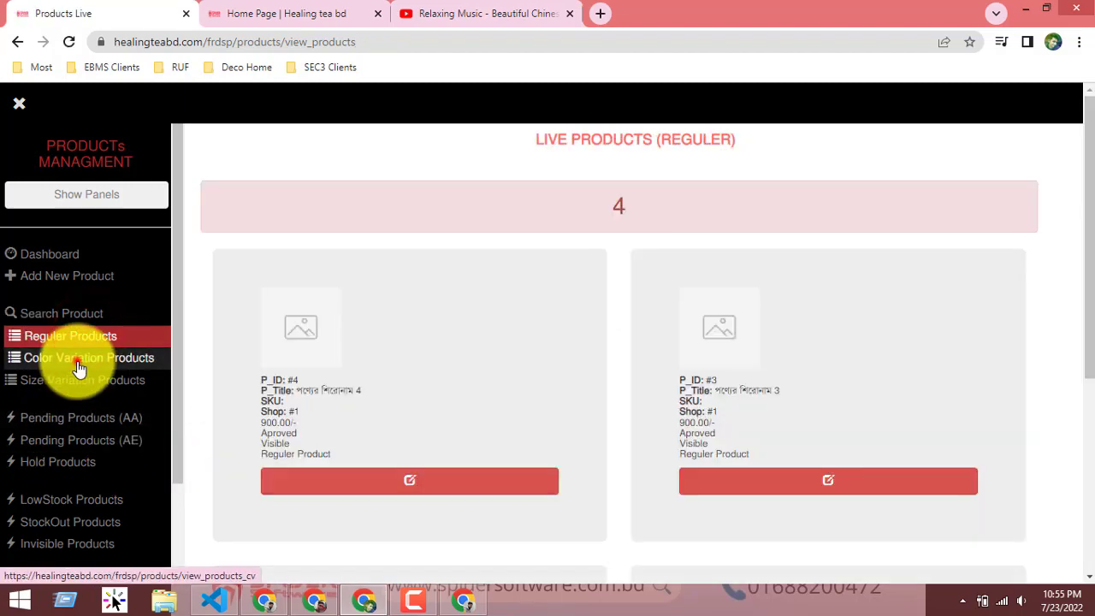
click(78, 364)
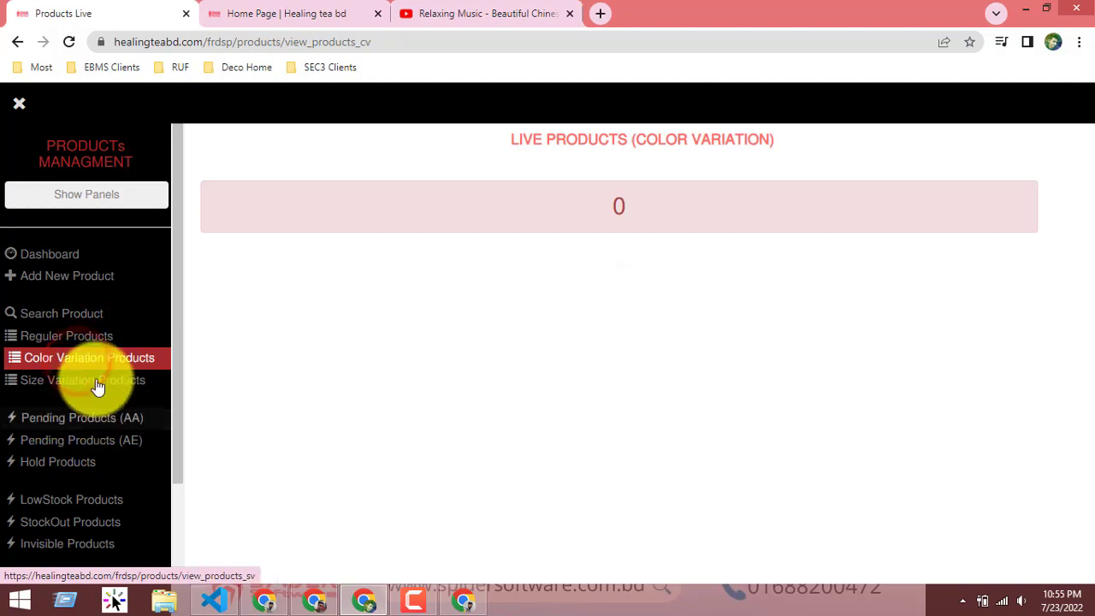
click(86, 381)
scroll(60, 402, down, 2)
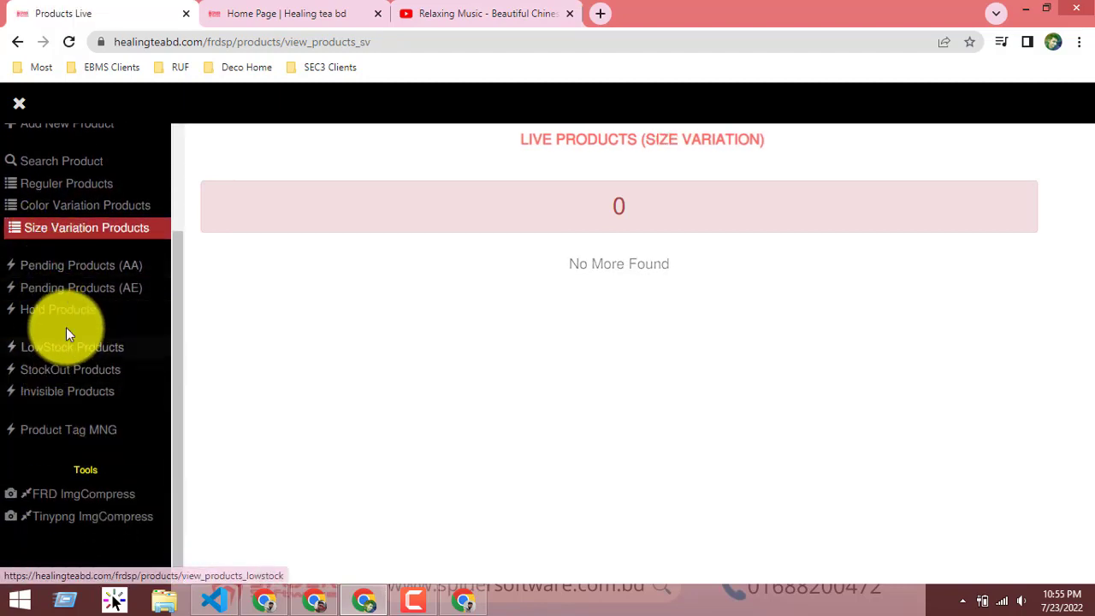
Step: View the hold products and low stock products pages, highlighting the low stock product count
click(47, 310)
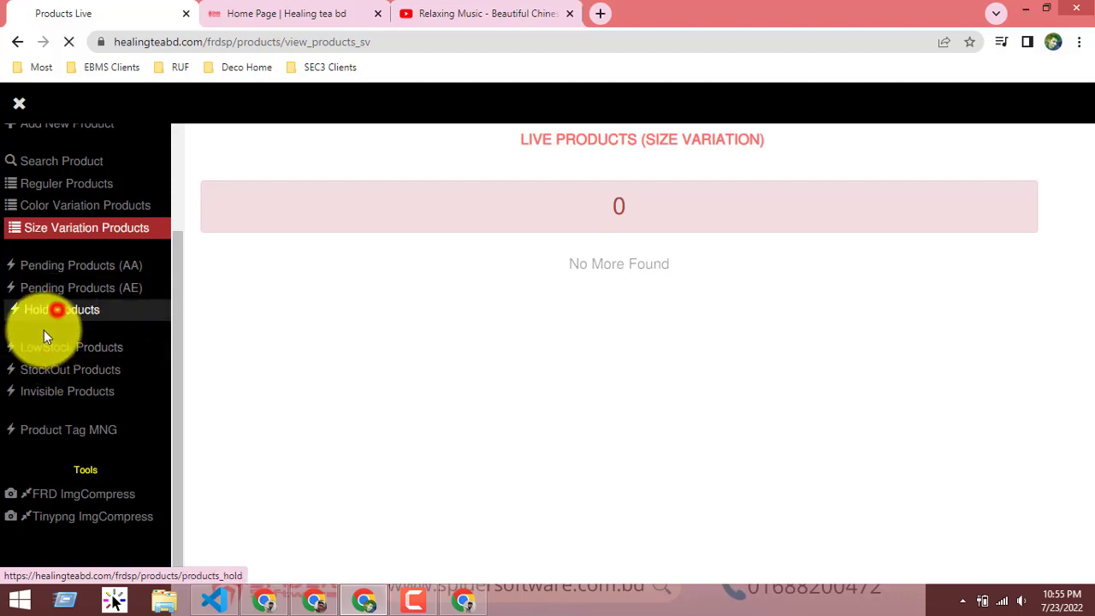
scroll(7, 436, down, 2)
click(39, 347)
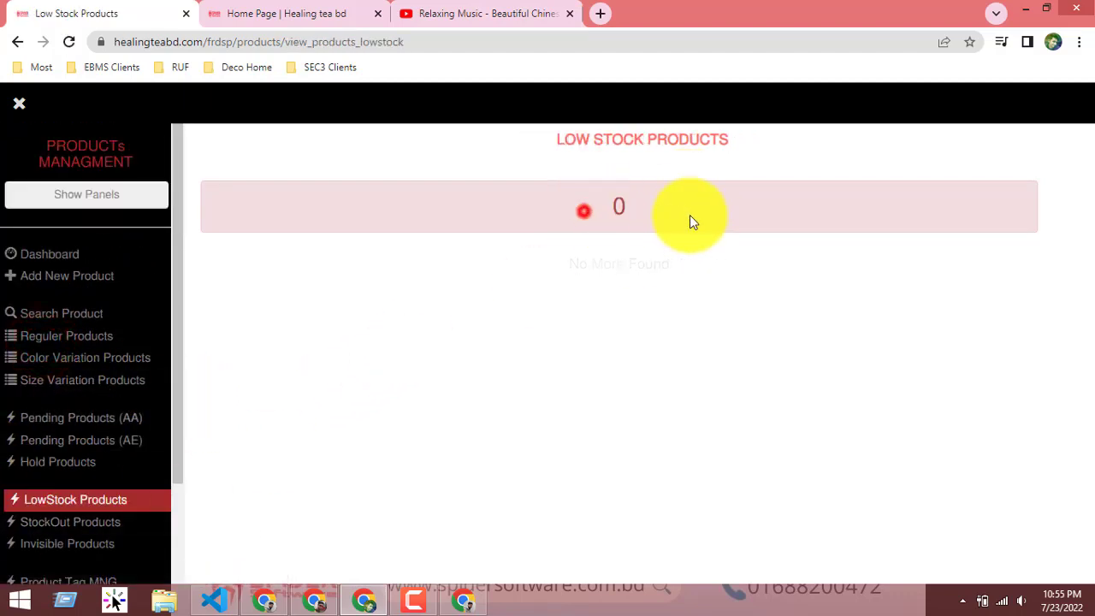
drag(690, 215, 559, 270)
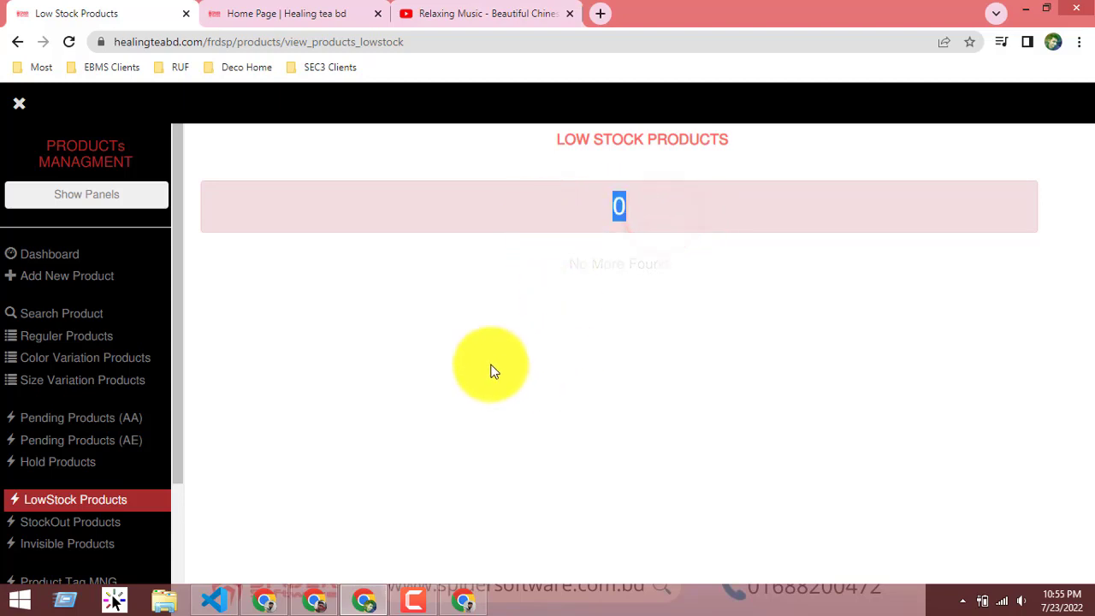
Step: View the stock out products page, highlighting its count, and open the invisible products page
scroll(15, 414, down, 2)
click(48, 369)
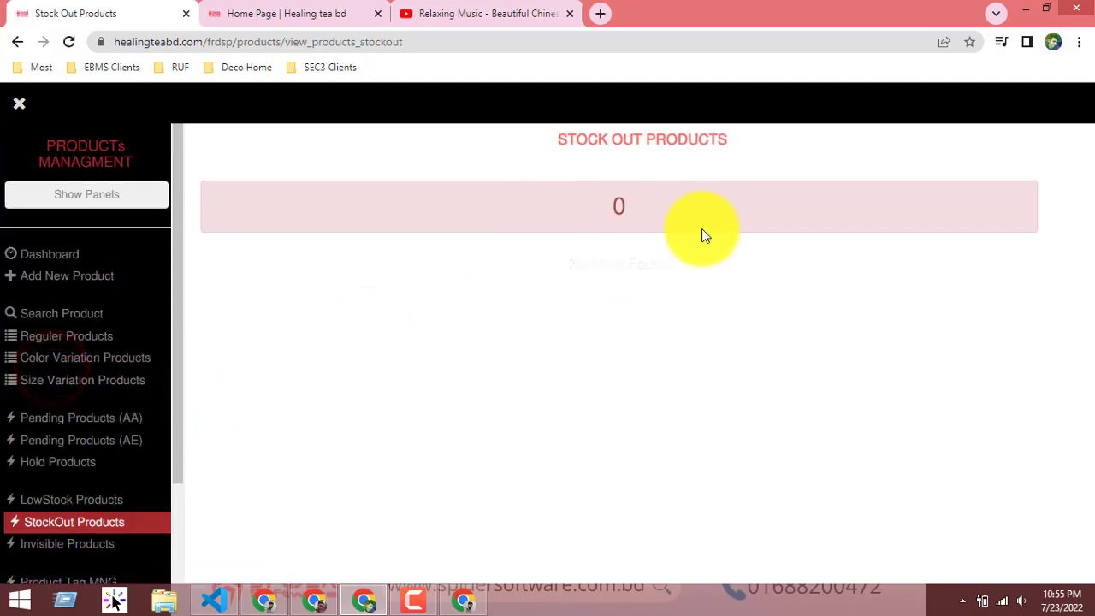
scroll(12, 343, down, 2)
click(660, 222)
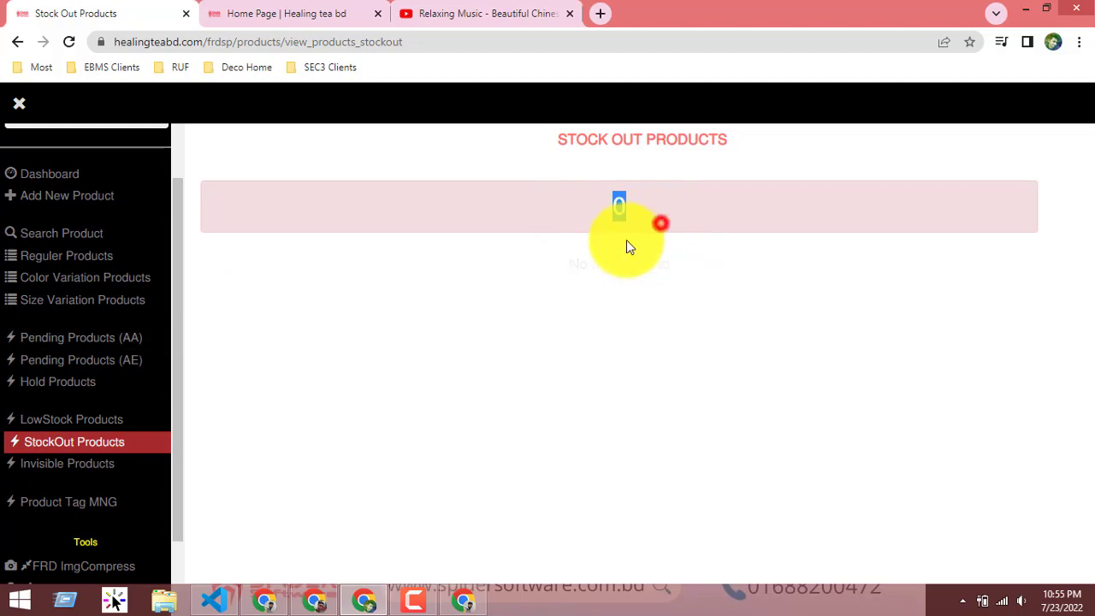
drag(514, 280, 685, 284)
scroll(110, 453, down, 2)
click(85, 389)
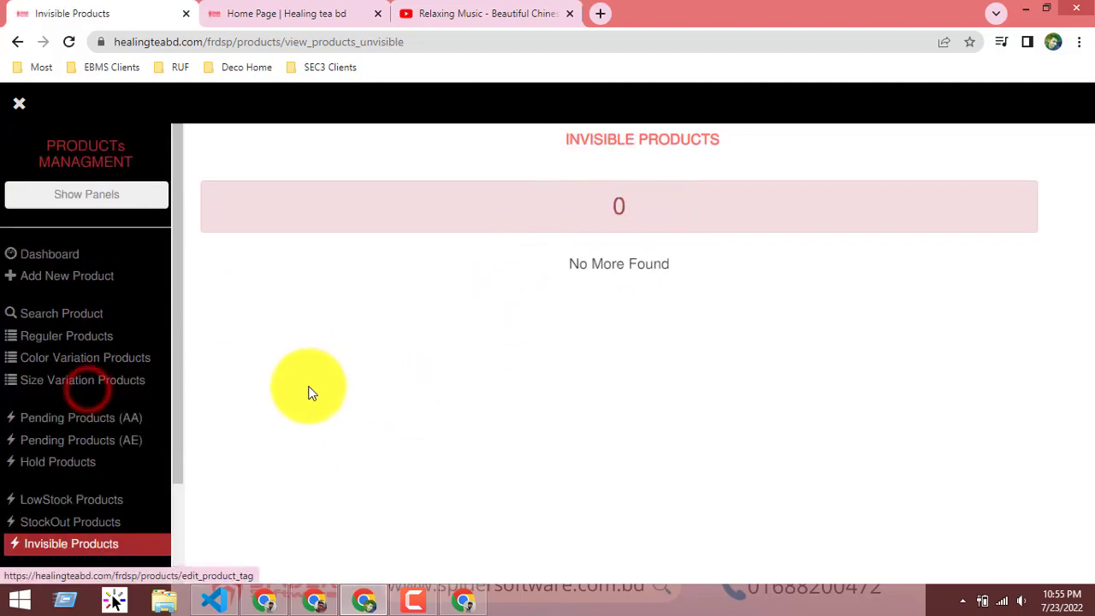
scroll(80, 464, down, 2)
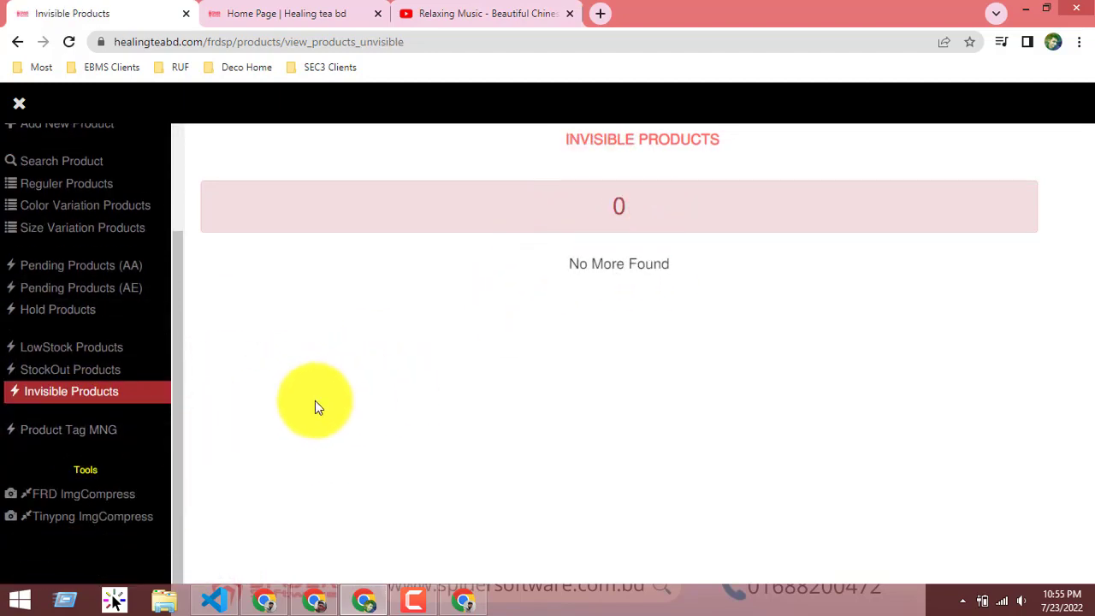
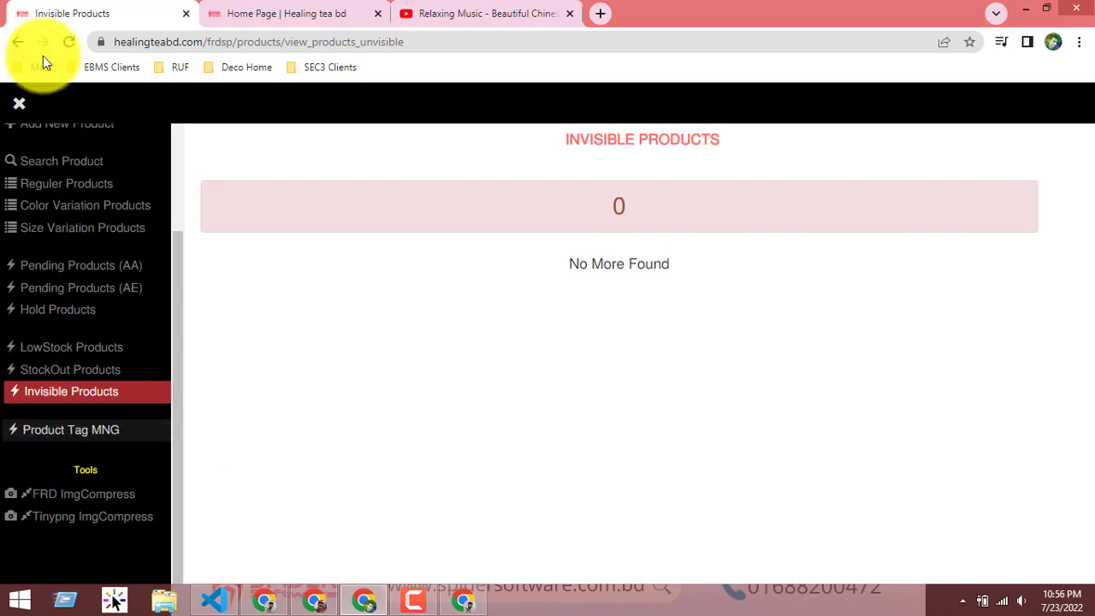
Step: Open the product tag management page and look through its products down to P_ID #4
scroll(42, 211, up, 2)
scroll(54, 224, down, 2)
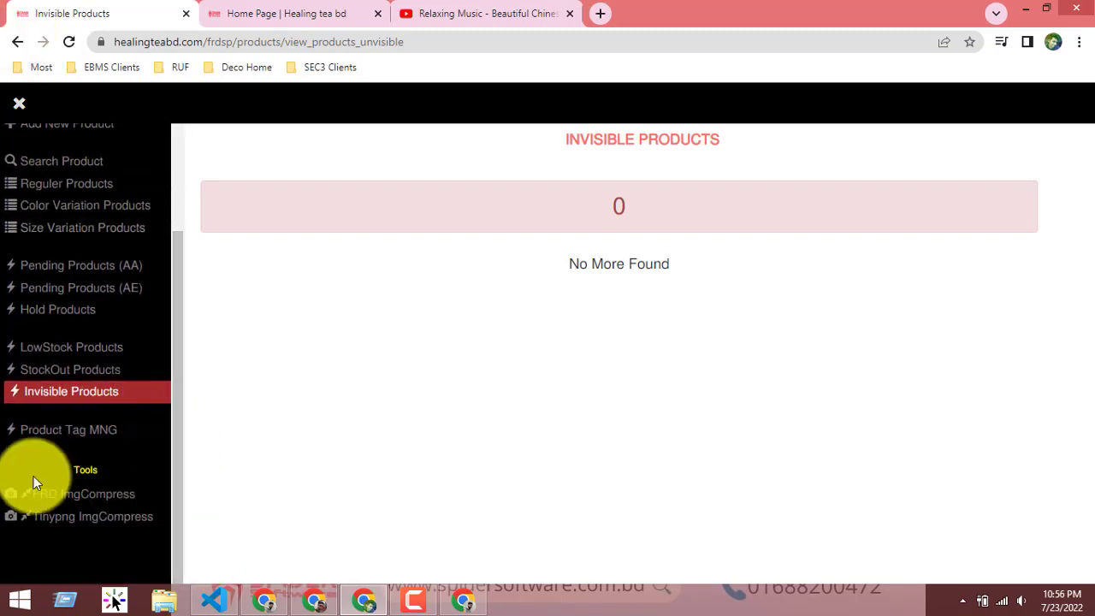
click(67, 429)
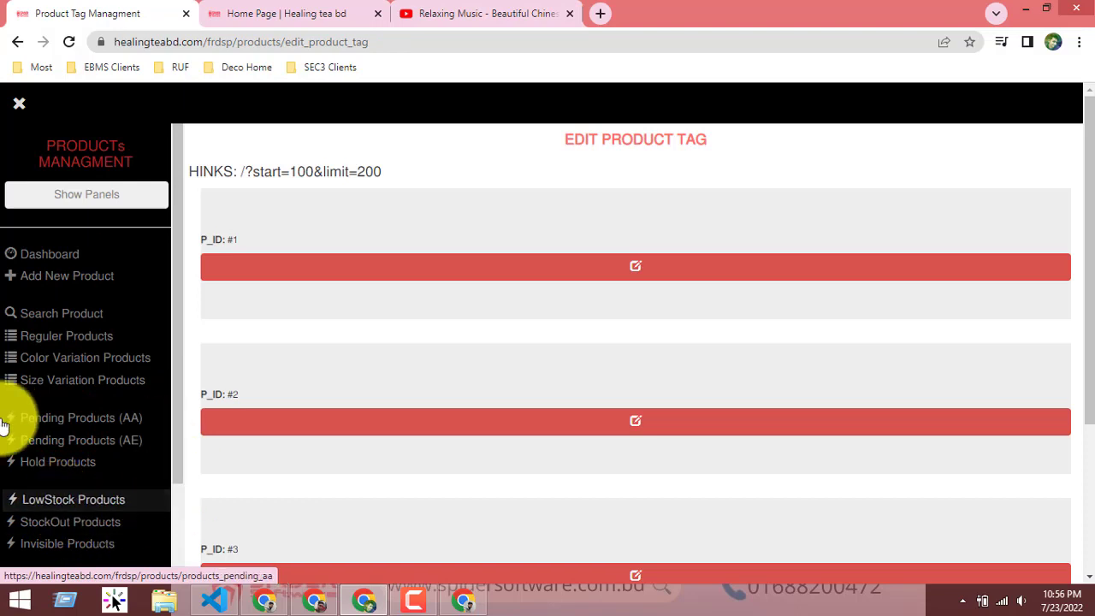
scroll(36, 409, down, 2)
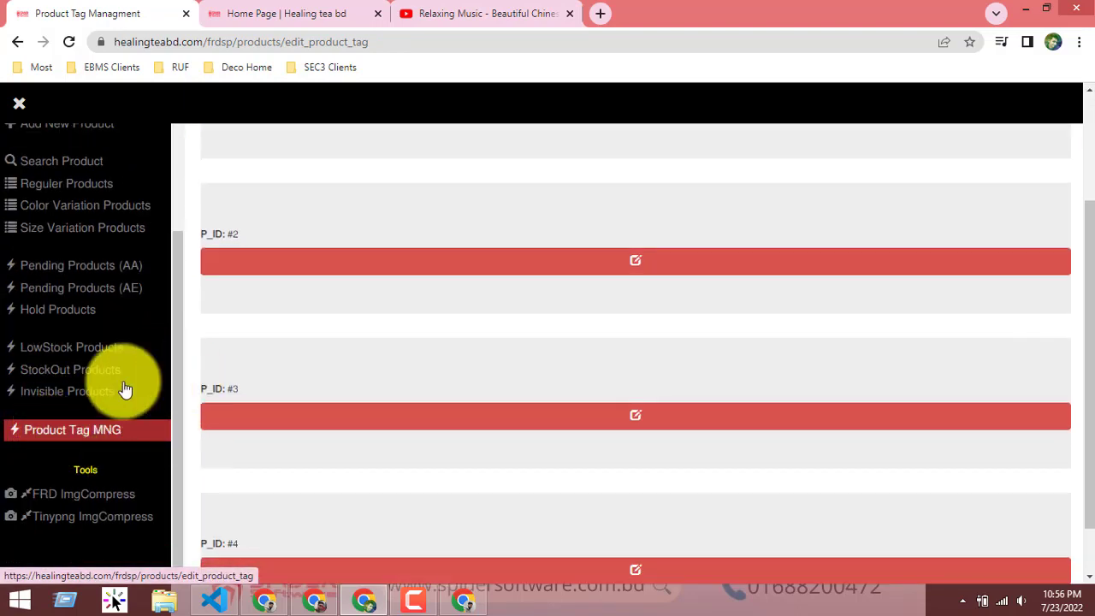
scroll(274, 381, down, 1)
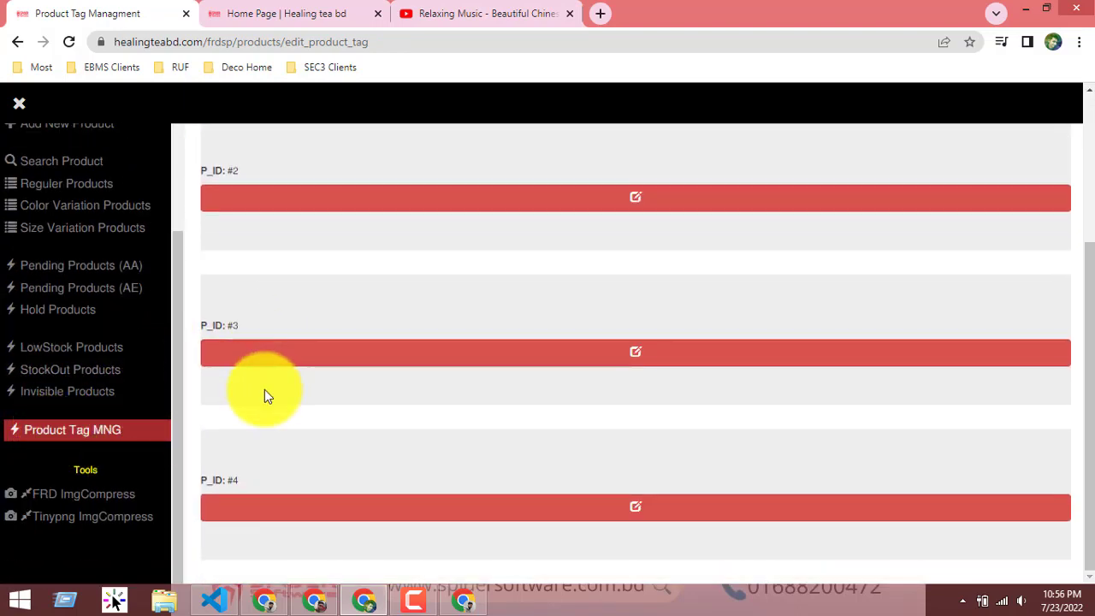
Step: Show the FRD image compression tool with its file chooser and return to the product tag management page
click(76, 494)
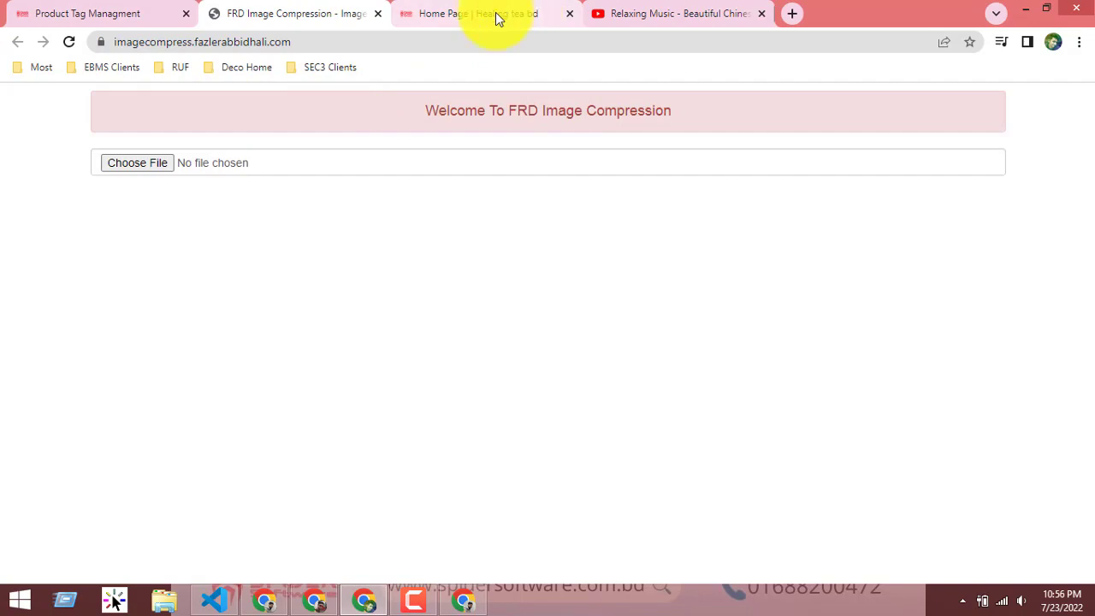
click(93, 12)
scroll(496, 385, up, 5)
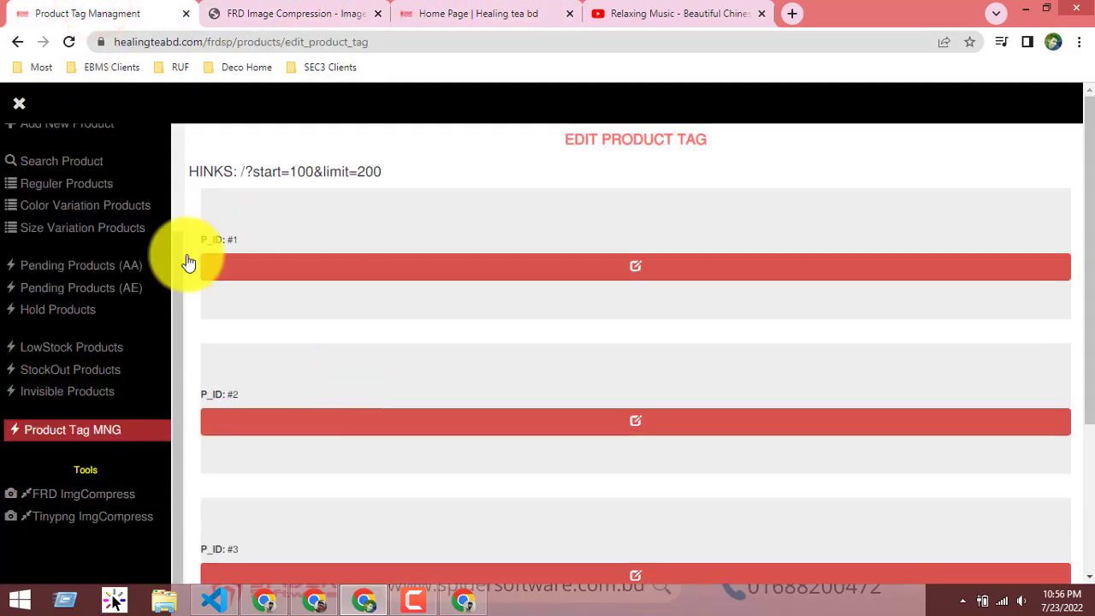
scroll(135, 255, up, 2)
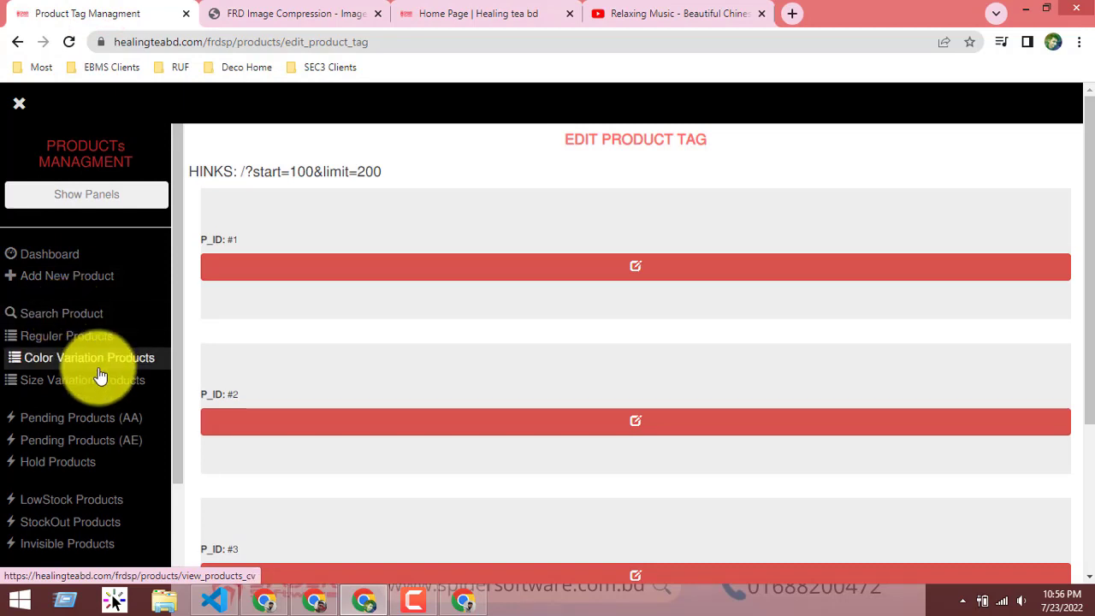
click(265, 13)
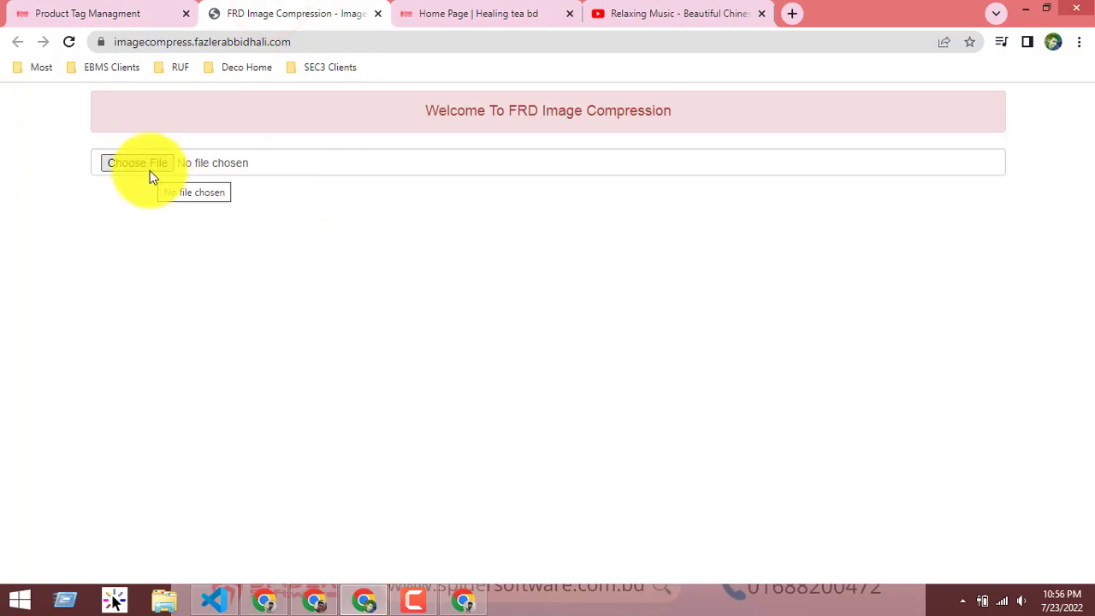
click(77, 12)
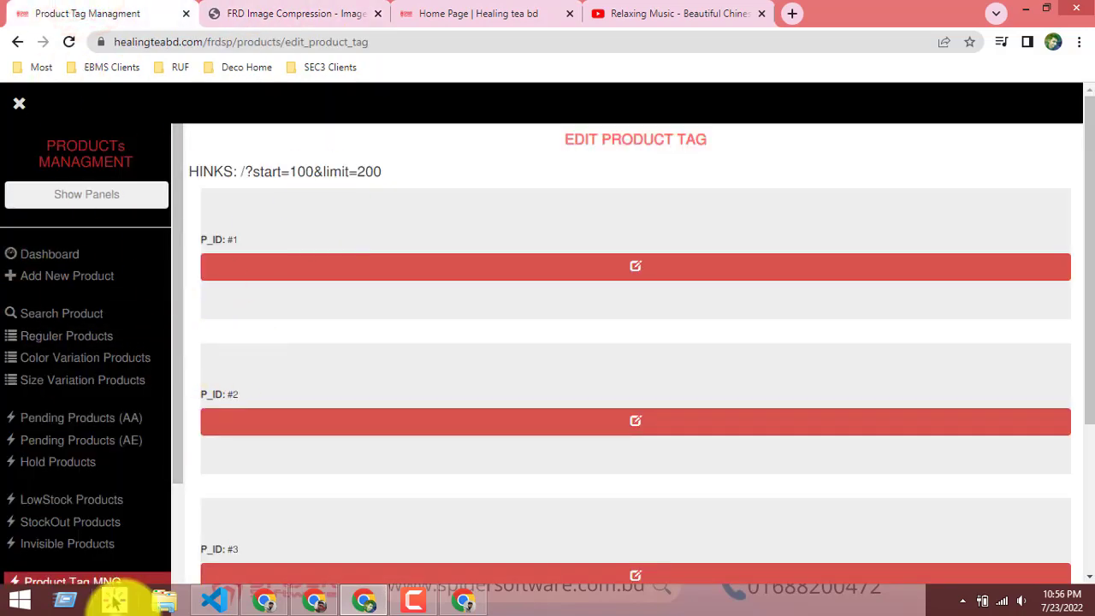
Step: Switch to WhatsApp and look back through the Healing Tea client's chat for the earlier messages and images
click(267, 600)
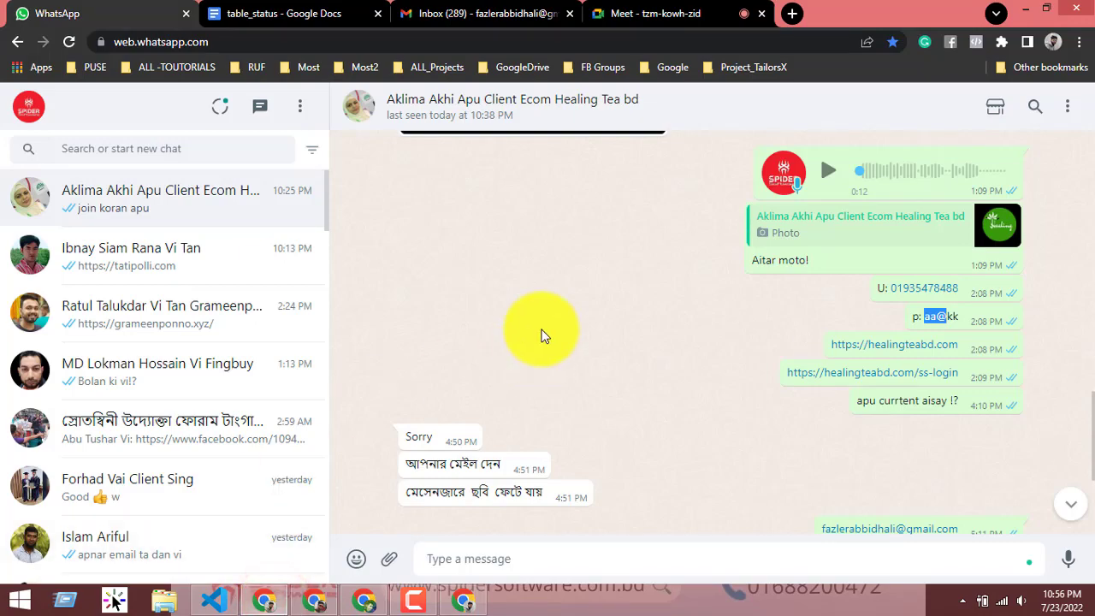
scroll(541, 336, up, 20)
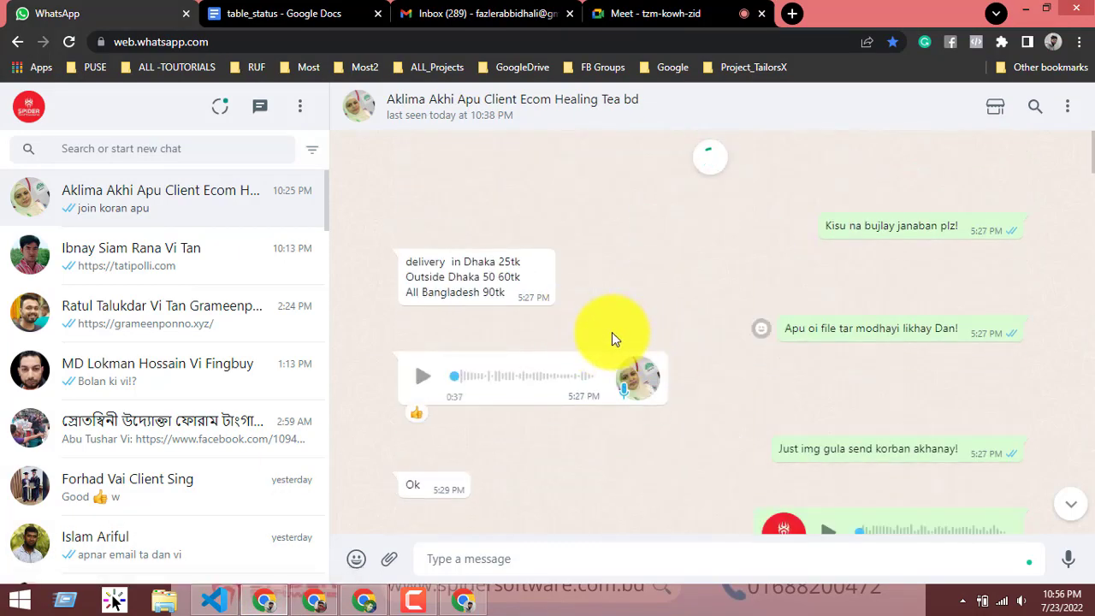
scroll(625, 333, up, 5)
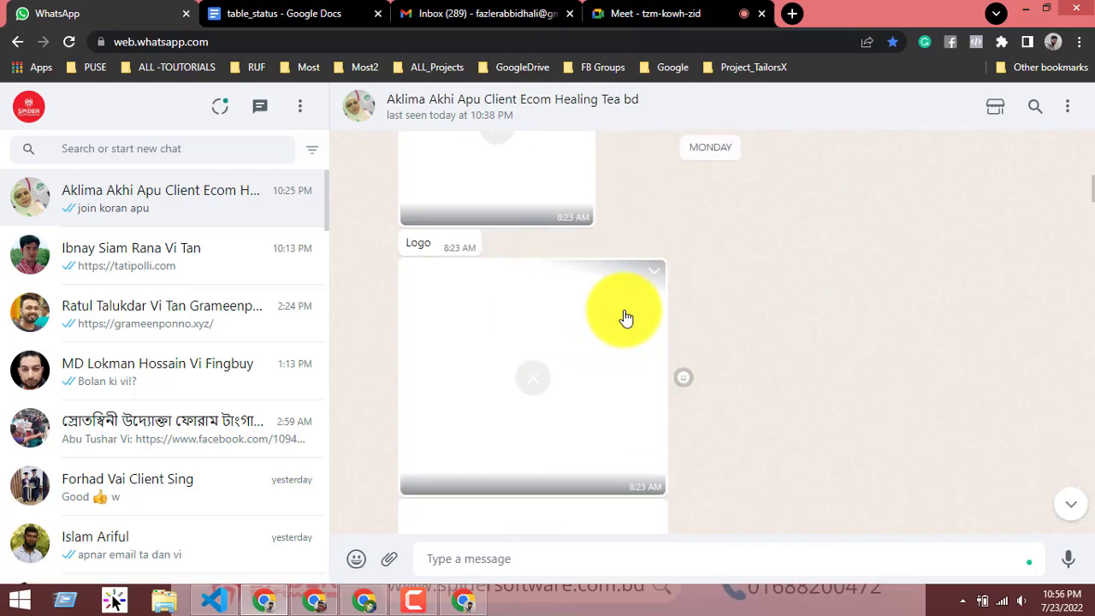
Step: Save the Masala Tea product picture from the client's WhatsApp chat to the Downloads folder
click(521, 256)
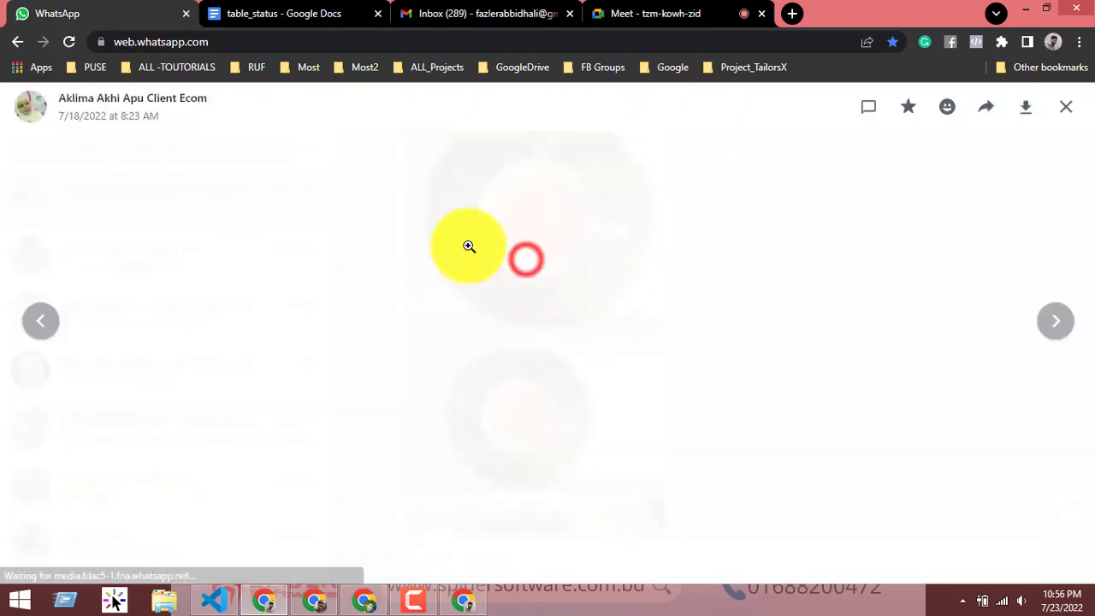
right_click(574, 222)
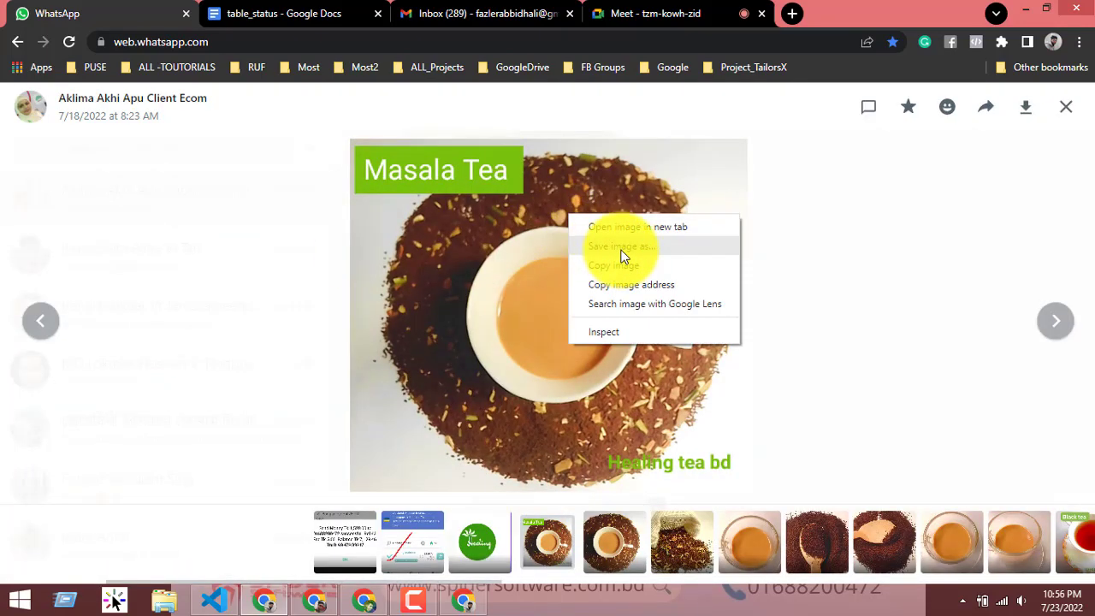
click(622, 250)
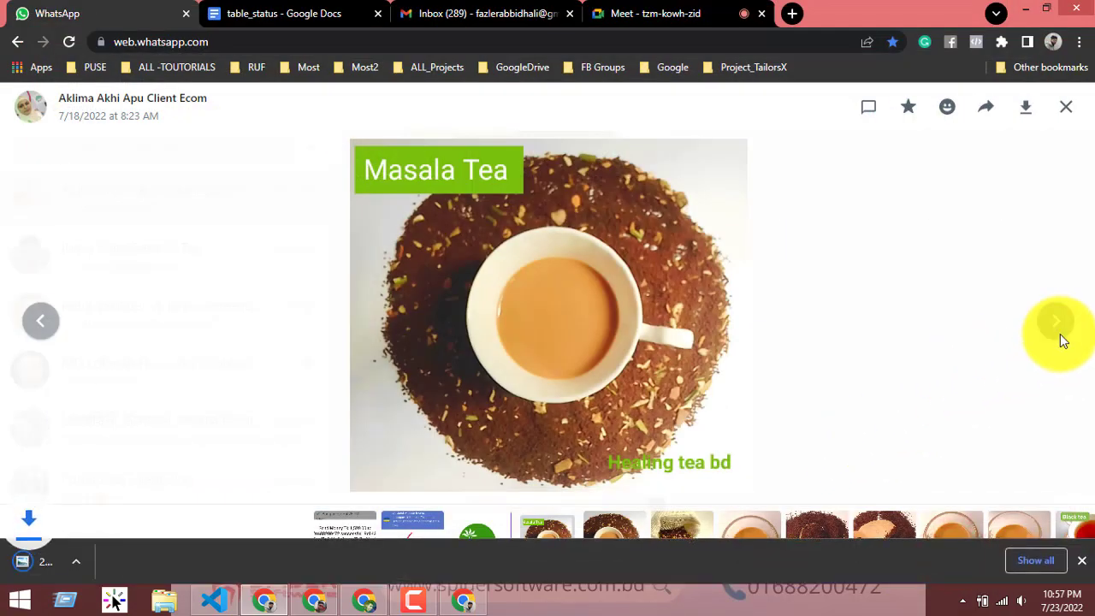
click(1058, 329)
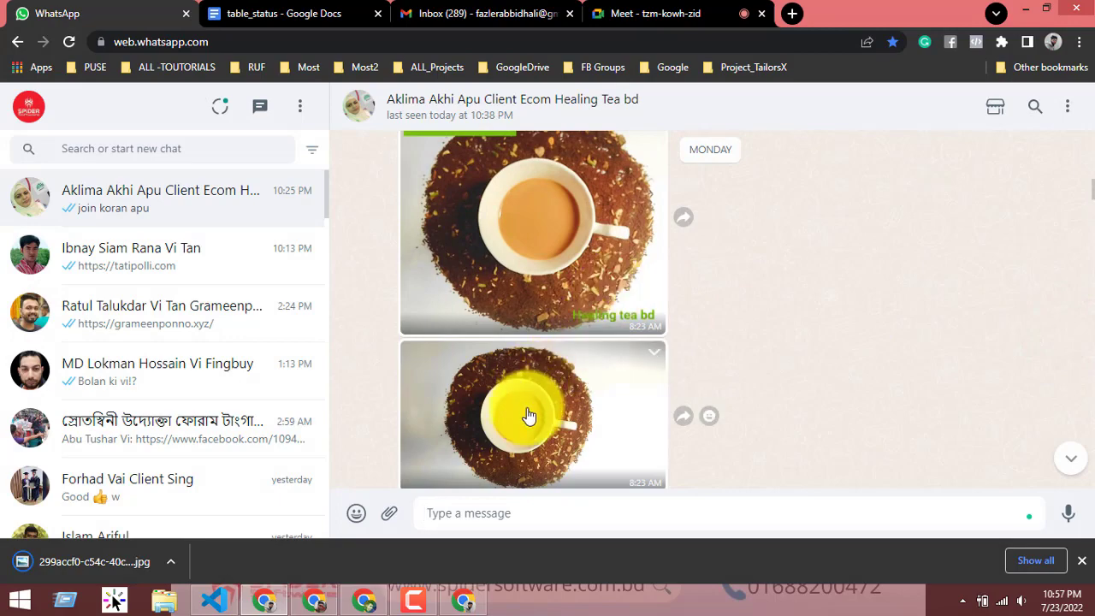
Step: Save the chat's unlabelled picture of the tea cup on loose tea to Downloads as 1f184495-ca94-4652-ada9-f0caadfa116a.jpg and close the image viewer
scroll(537, 314, down, 2)
click(537, 315)
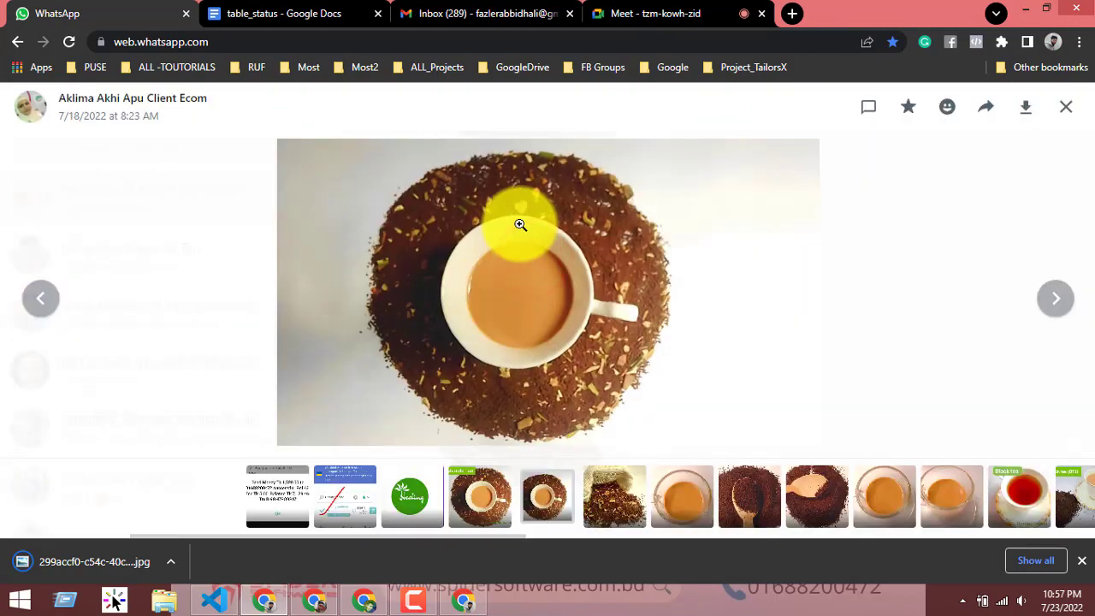
right_click(519, 226)
click(561, 257)
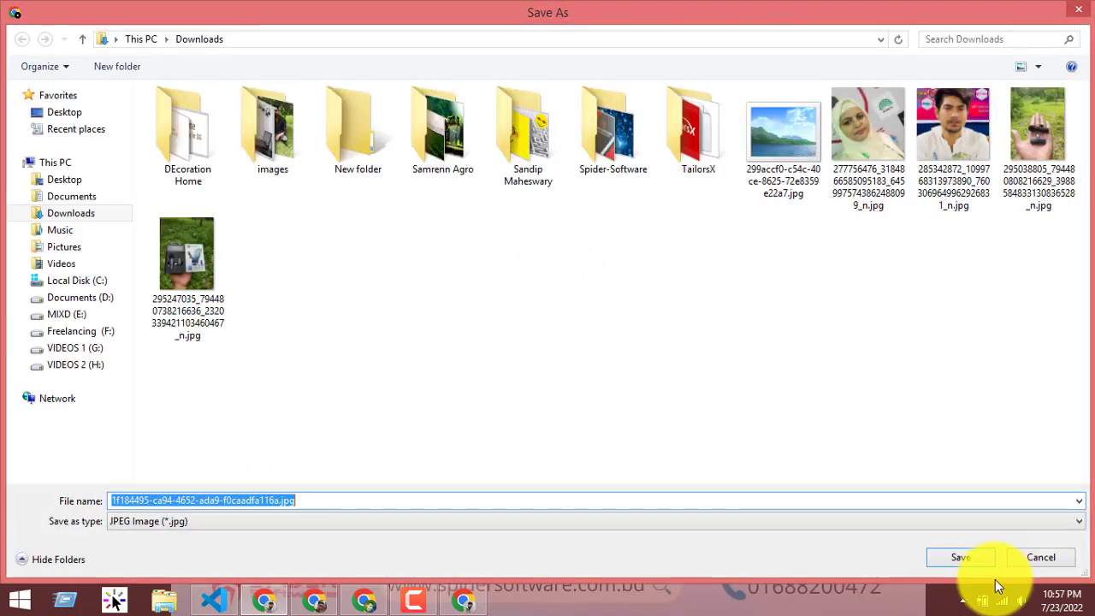
click(983, 557)
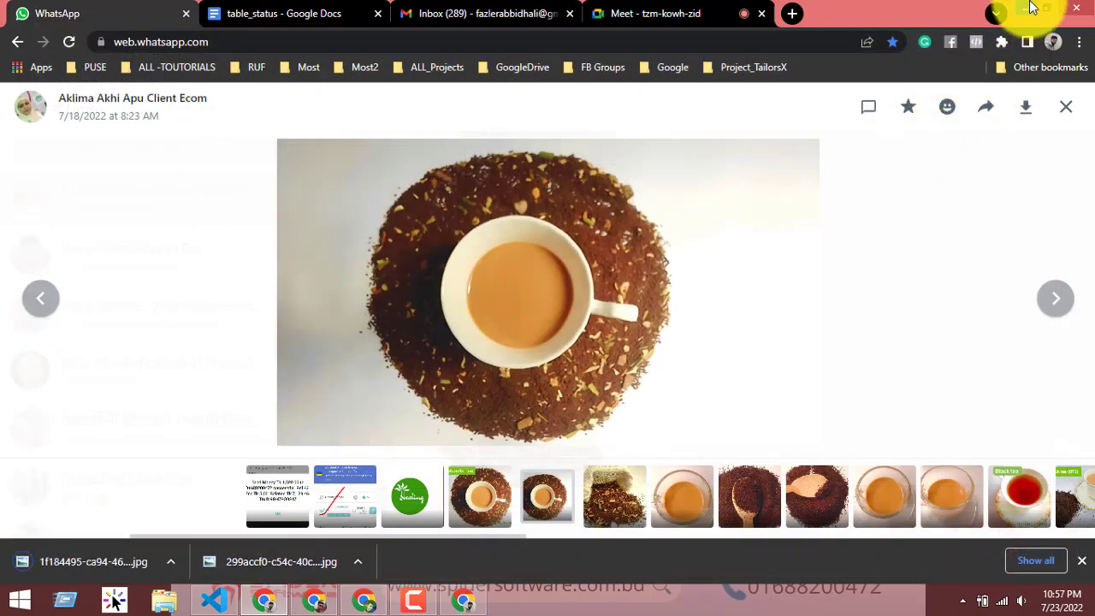
click(1065, 106)
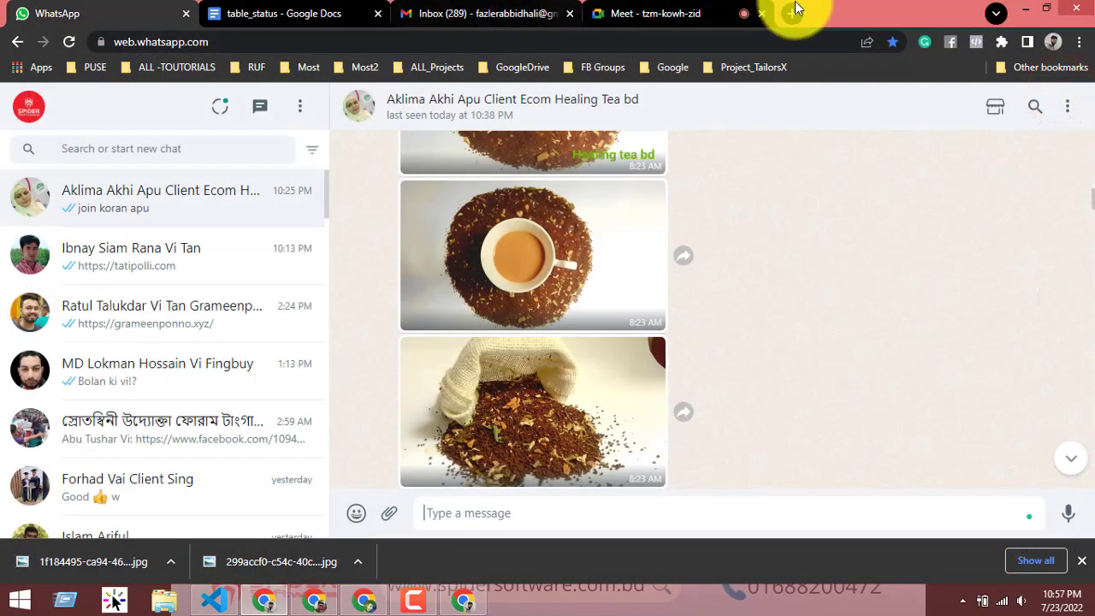
Step: Switch to the healingteabd.com product management site and open the image update page of regular product #4
click(1026, 9)
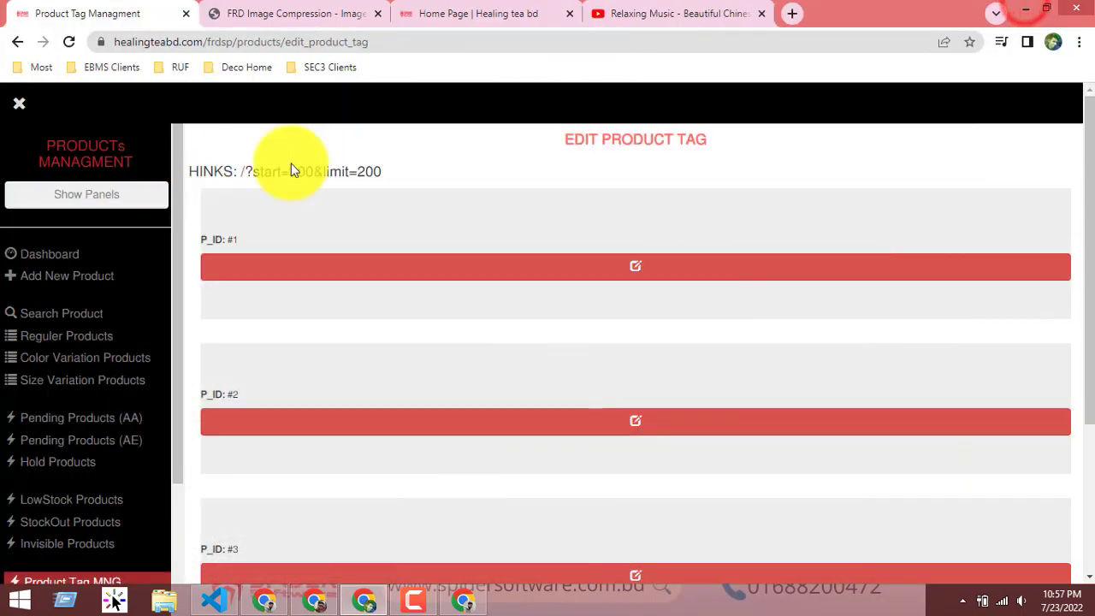
click(59, 313)
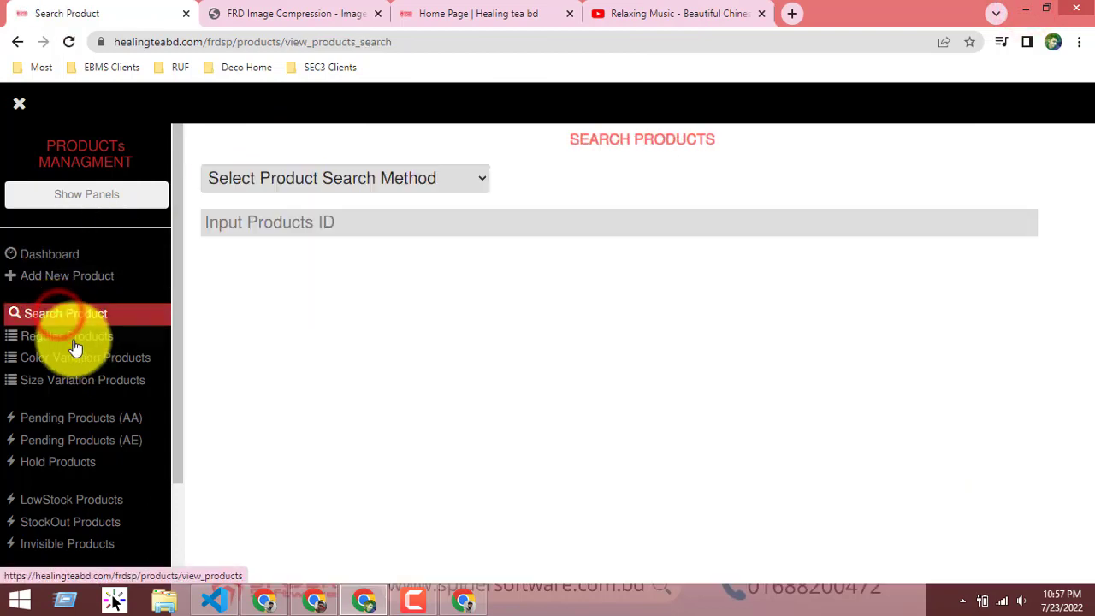
click(74, 343)
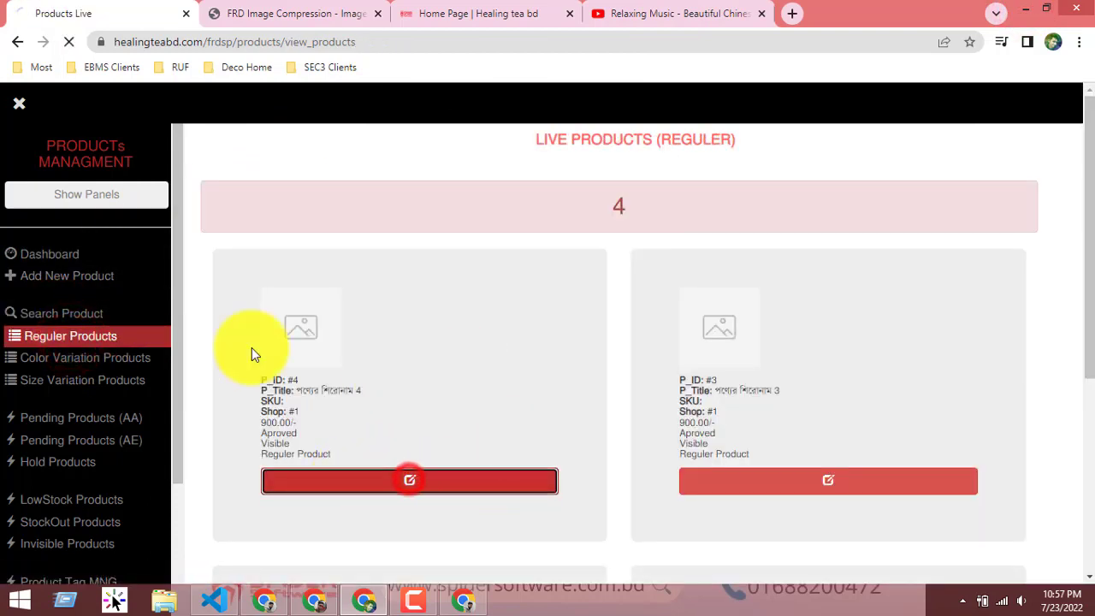
scroll(367, 457, down, 2)
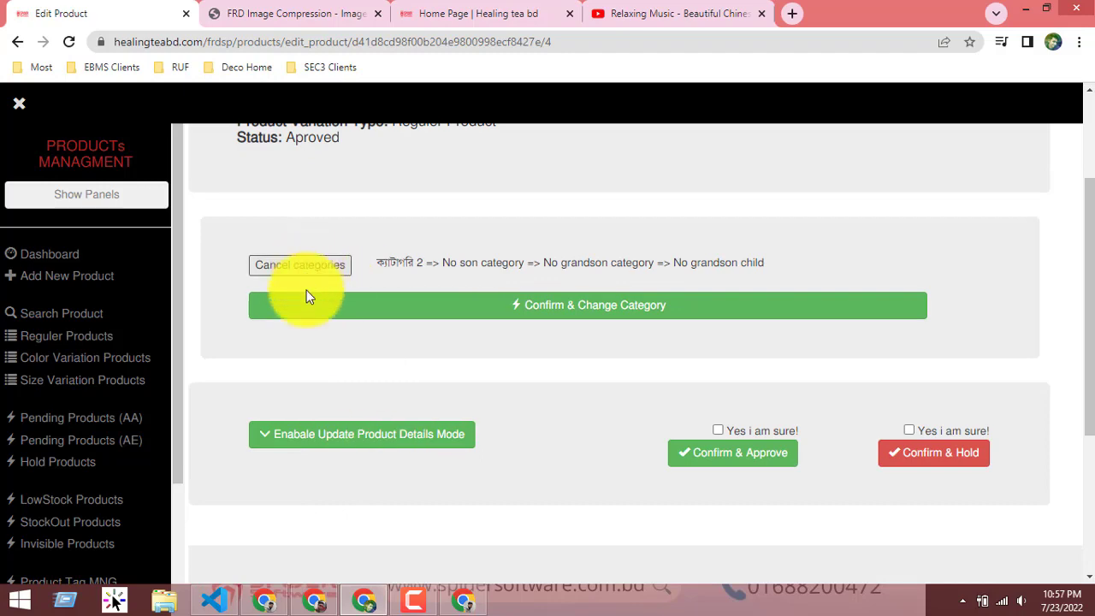
scroll(338, 435, down, 3)
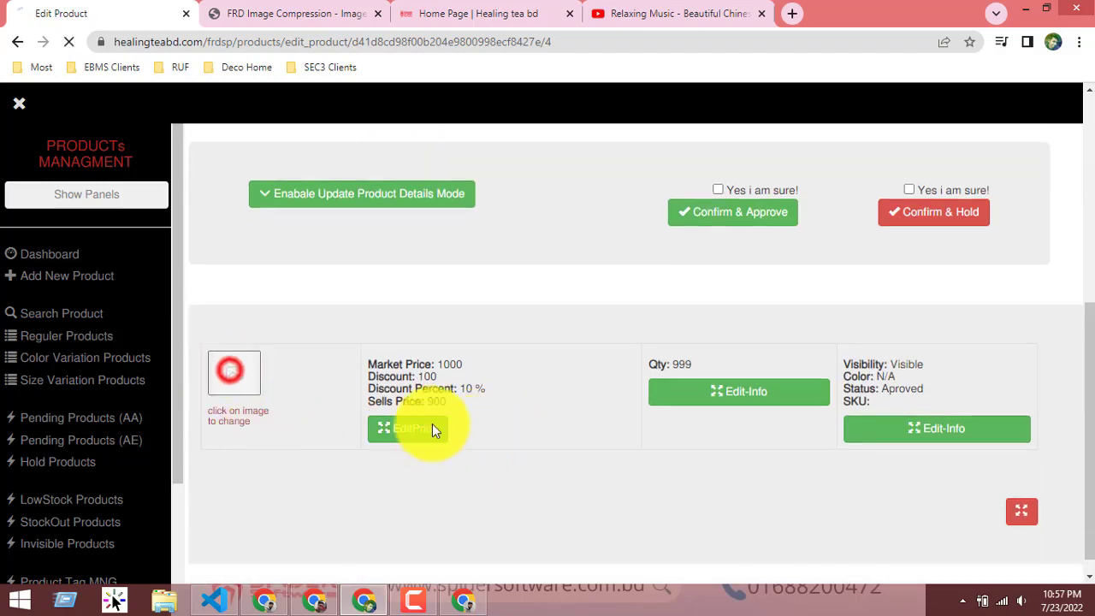
Step: Try to upload 1f184495-ca94-4652-ada9-f0caadfa116a.jpg from Downloads as the thumbnail image of product #4
scroll(361, 379, down, 4)
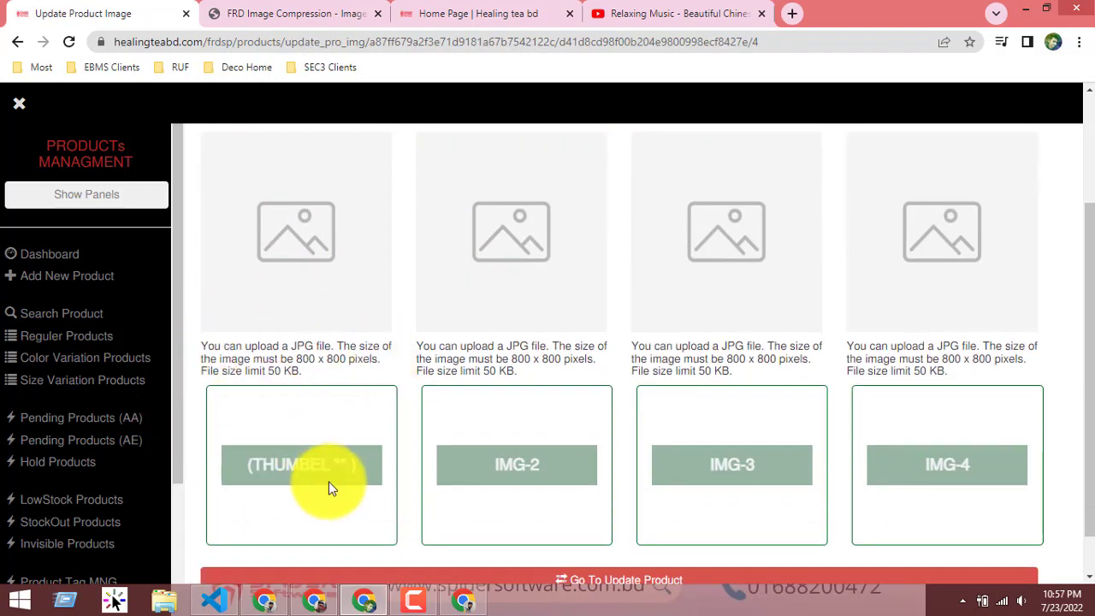
scroll(299, 440, down, 1)
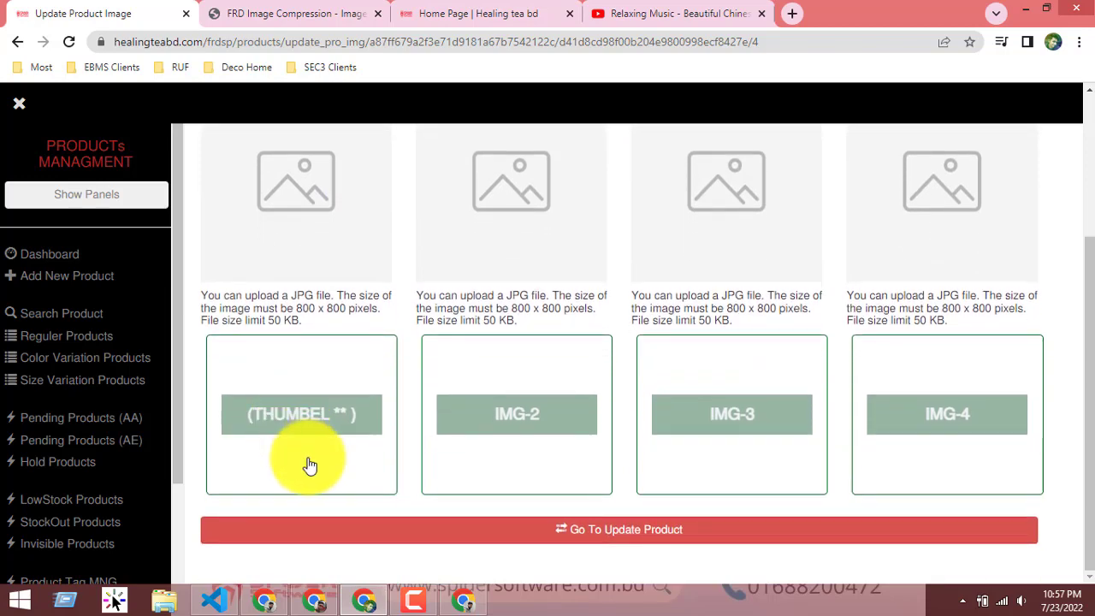
scroll(290, 365, up, 3)
scroll(292, 366, down, 2)
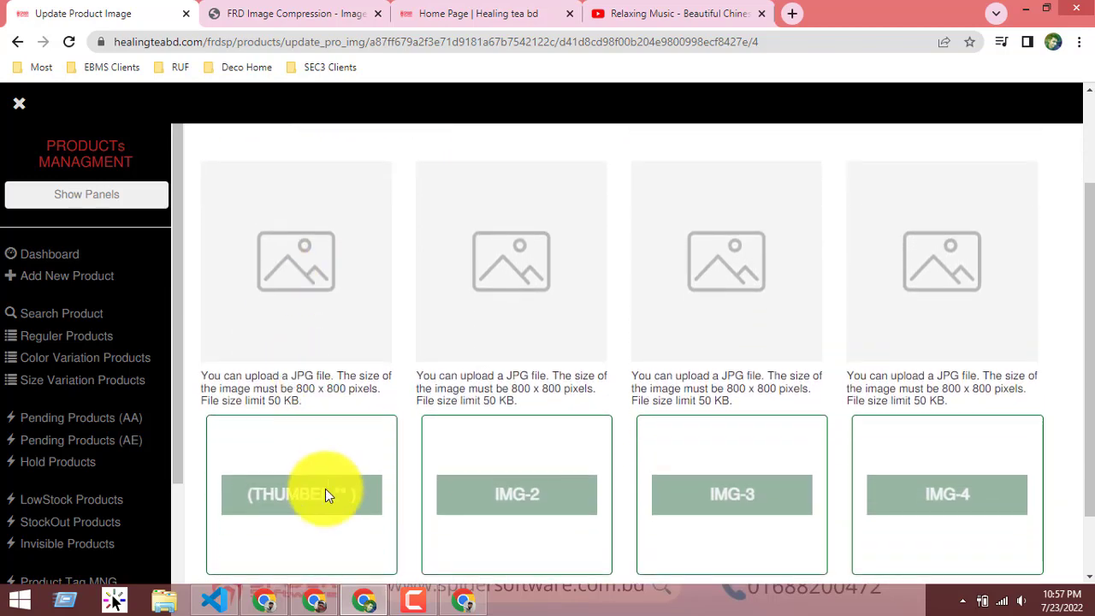
click(323, 489)
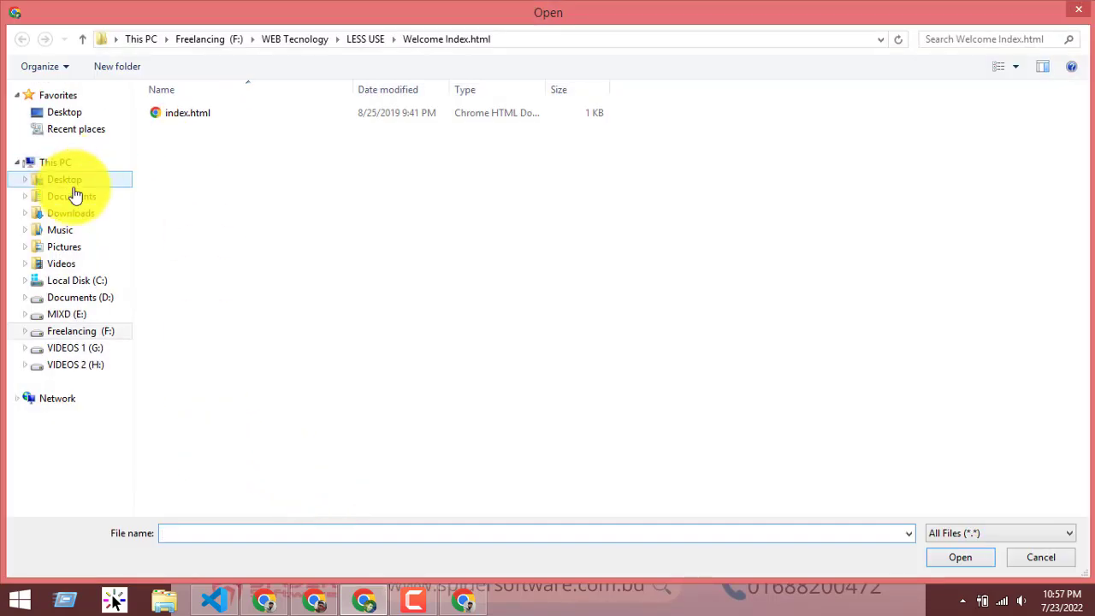
click(70, 214)
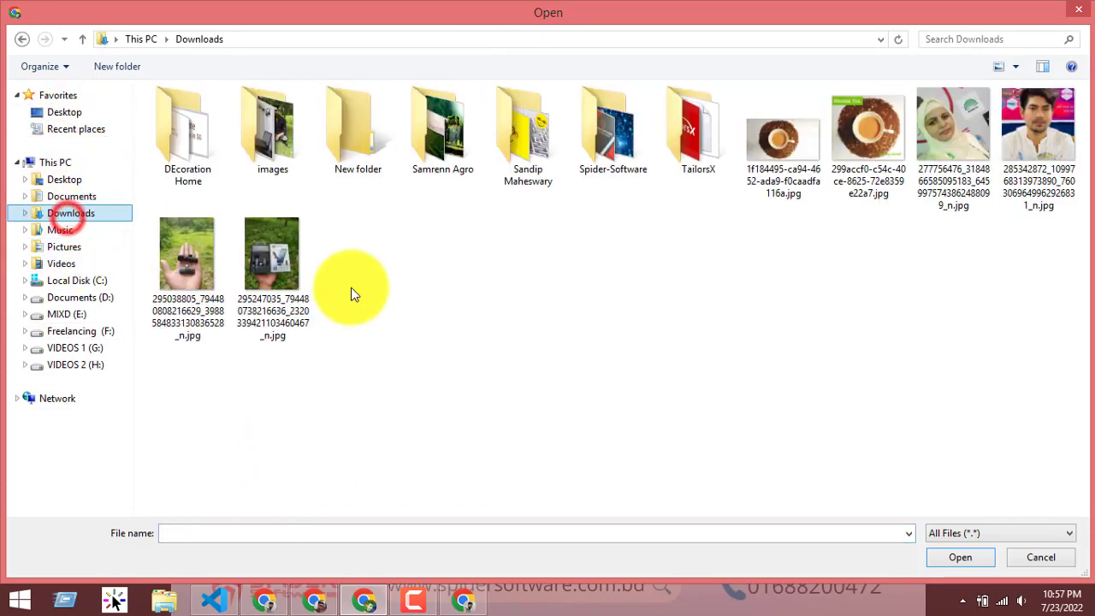
click(800, 147)
click(943, 557)
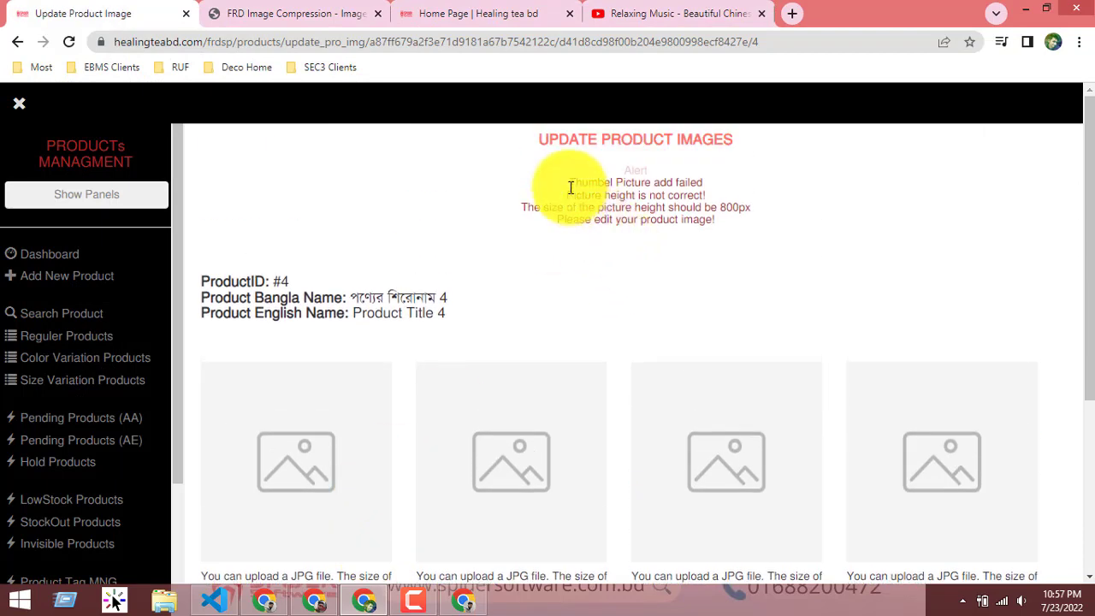
Step: Read the thumbnail upload alert and check the required pixel dimensions and file size limit for product images
drag(571, 188, 709, 176)
click(714, 180)
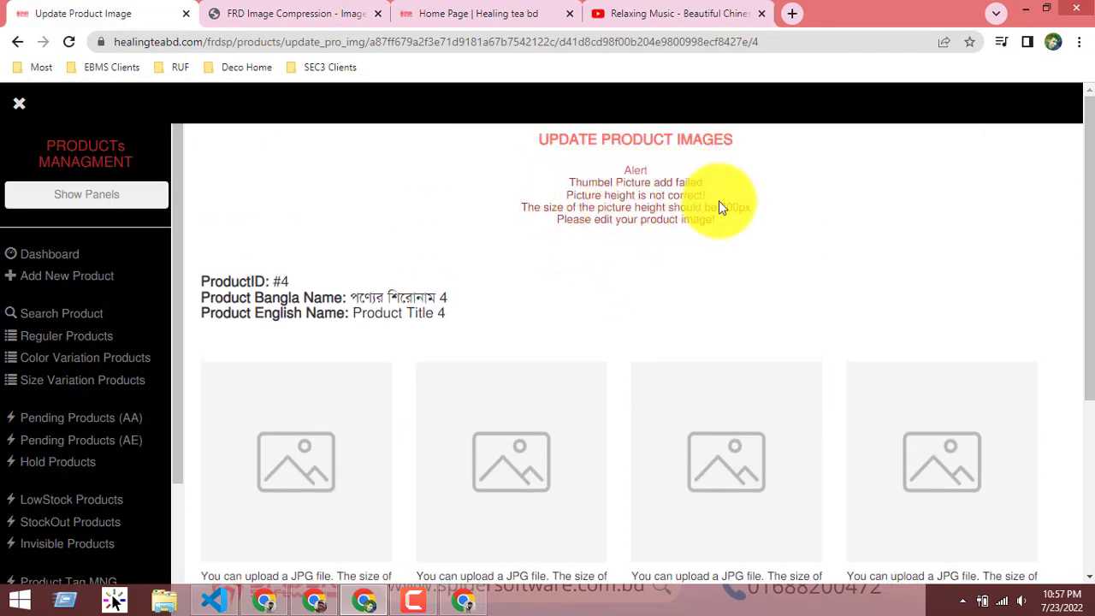
drag(721, 209, 766, 216)
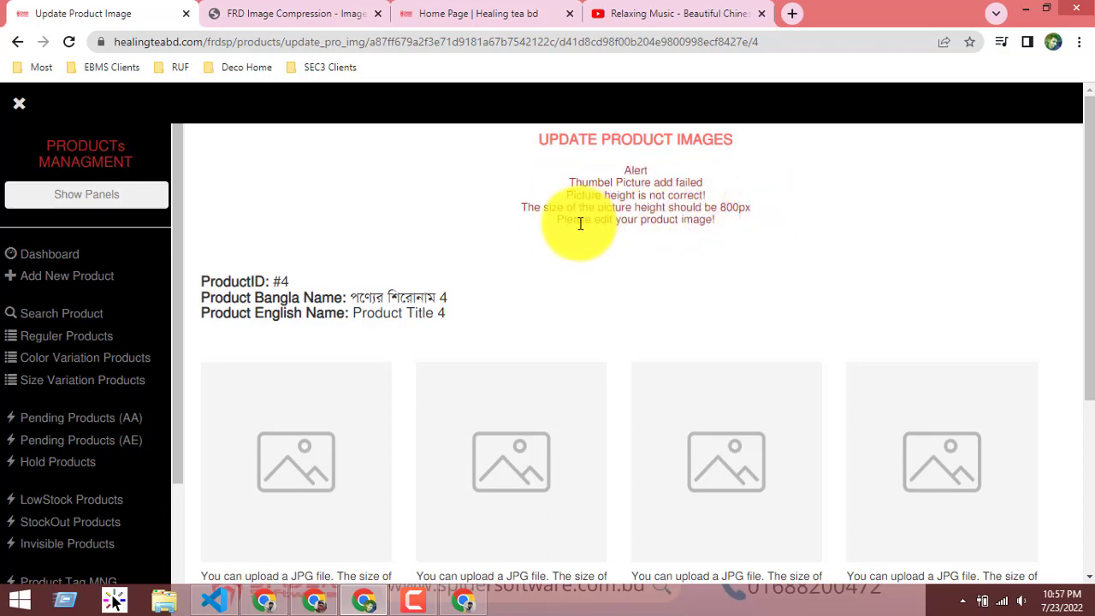
drag(551, 220, 761, 220)
scroll(297, 348, down, 3)
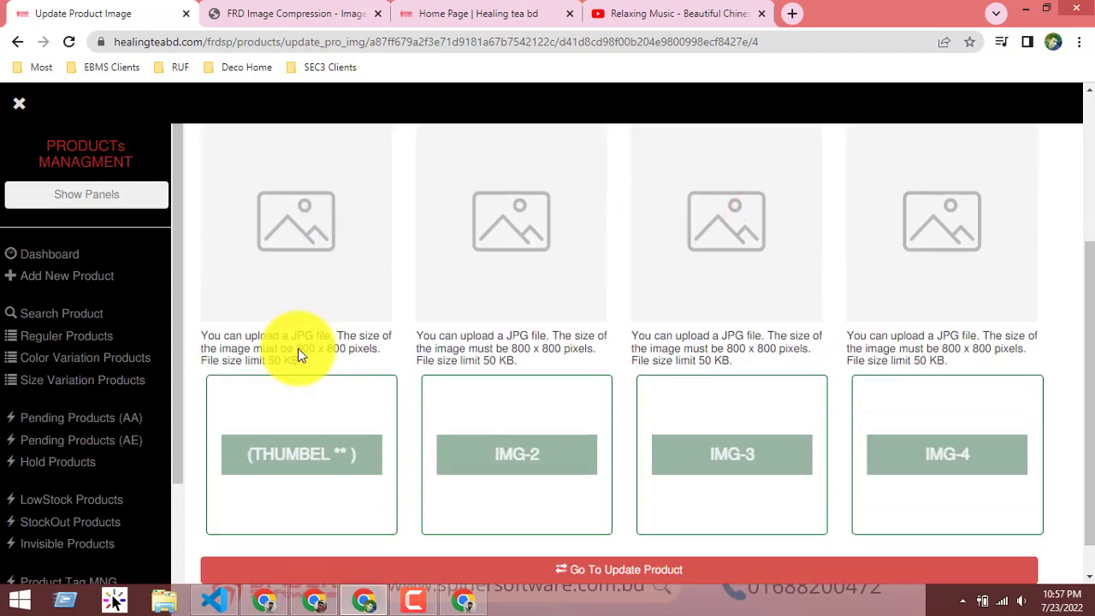
scroll(297, 348, up, 1)
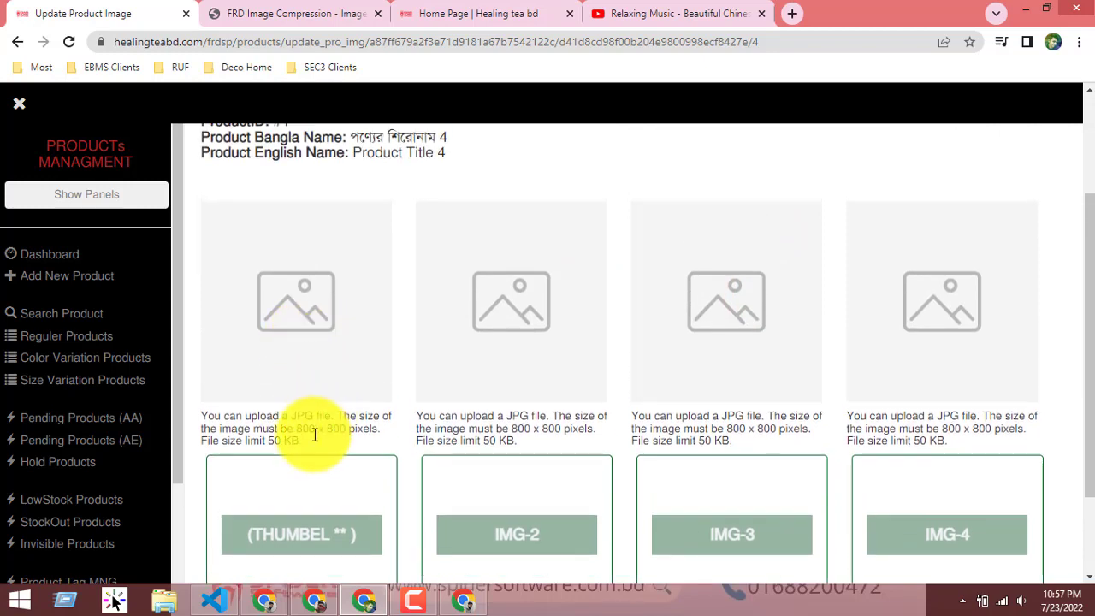
mouse_move(297, 429)
mouse_down()
mouse_move(330, 426)
mouse_move(312, 428)
mouse_up()
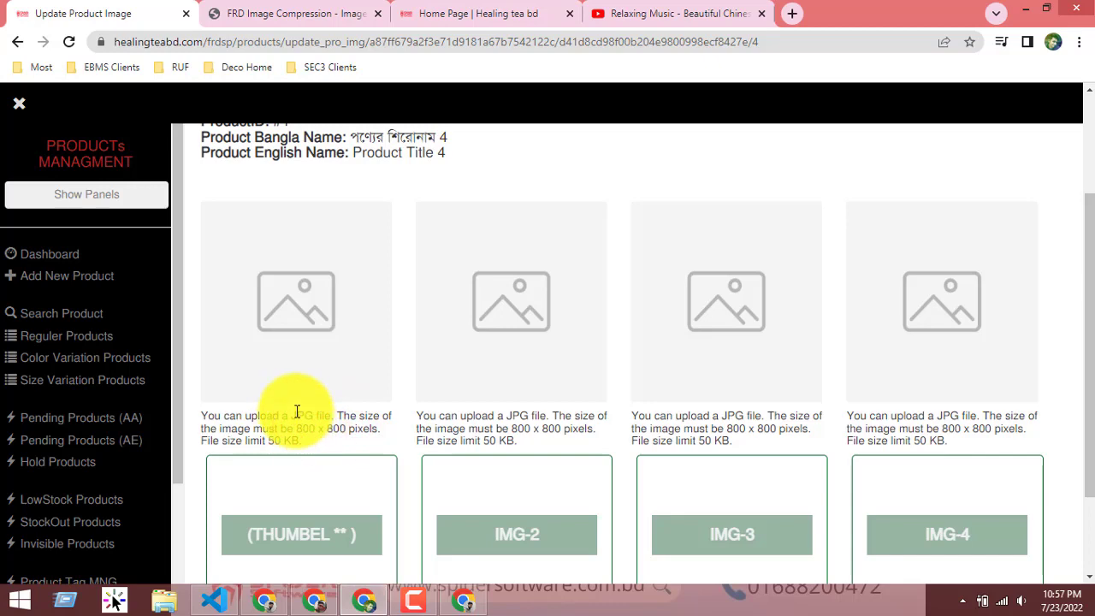
scroll(297, 412, down, 3)
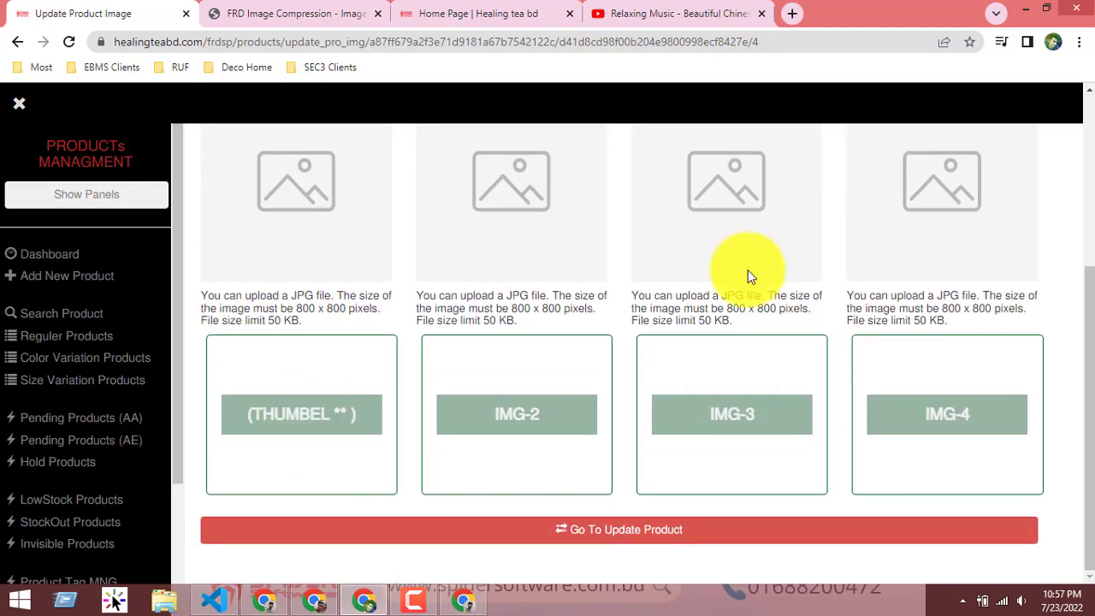
Step: Open the FRD ImgCompress tool from the product management site and close its duplicate tab
click(1026, 8)
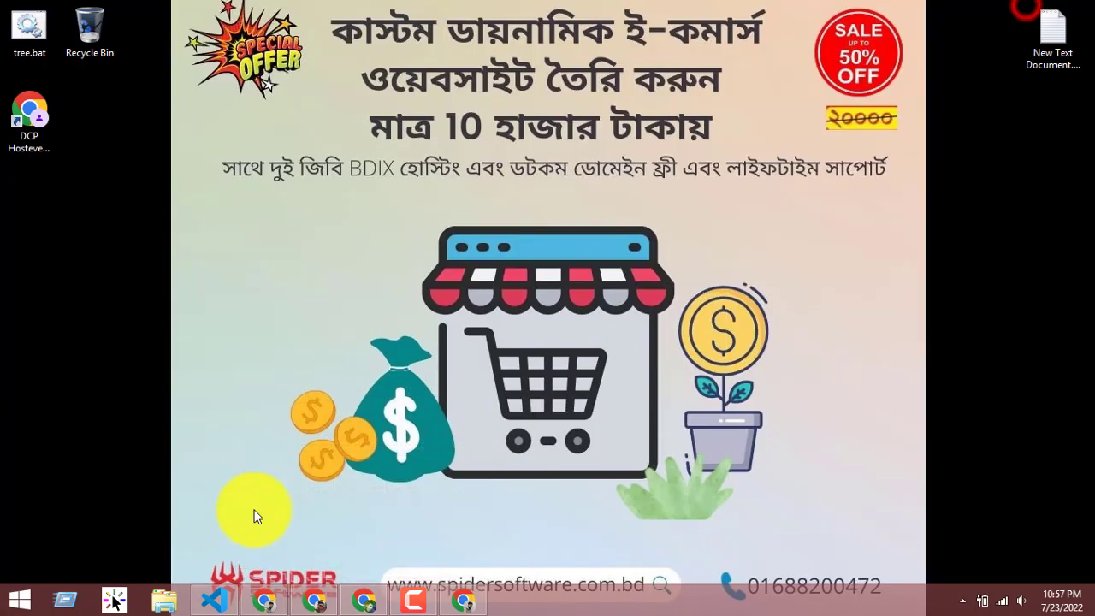
click(365, 603)
scroll(68, 391, down, 2)
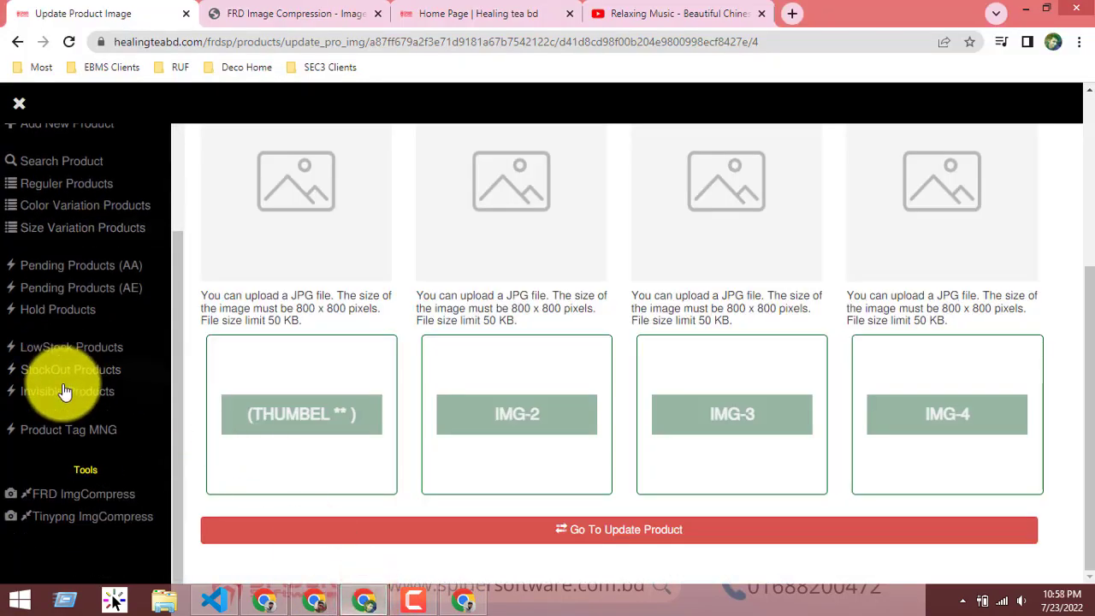
click(82, 500)
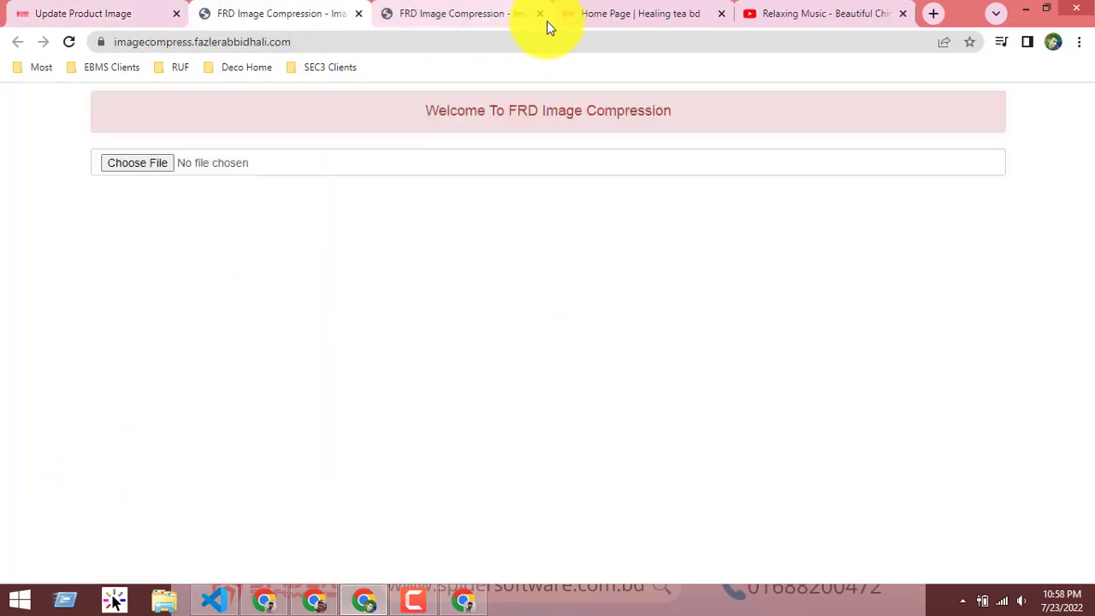
click(537, 16)
Step: Compress 1f184495-ca94-4652-ada9-f0caadfa116a.jpg, compare the original and compressed image details, and download the compressed copy
click(132, 163)
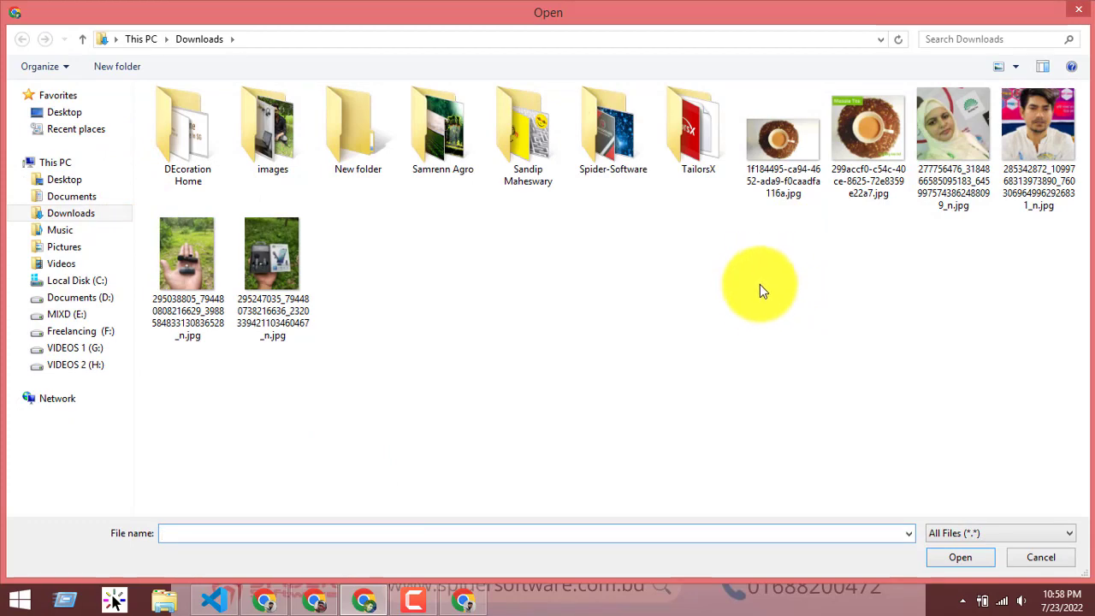
click(787, 143)
click(951, 560)
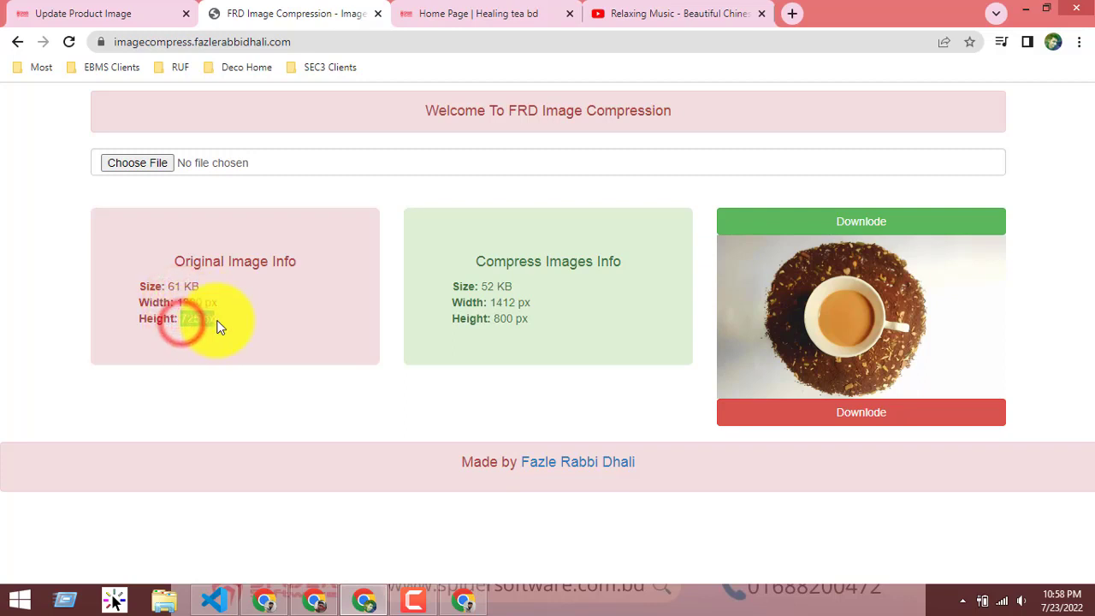
drag(235, 324, 236, 324)
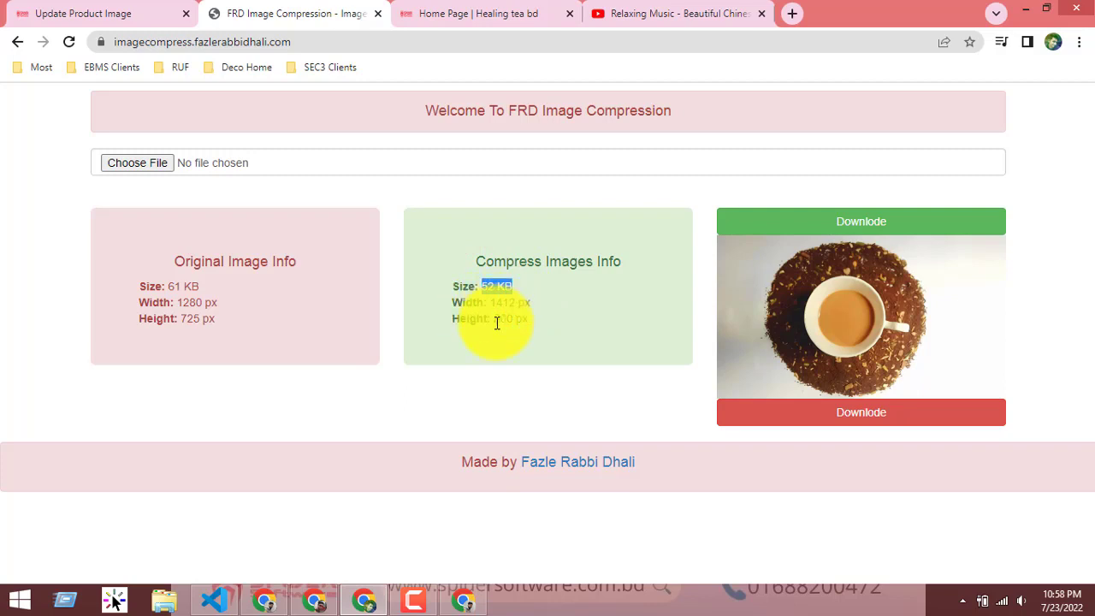
click(503, 303)
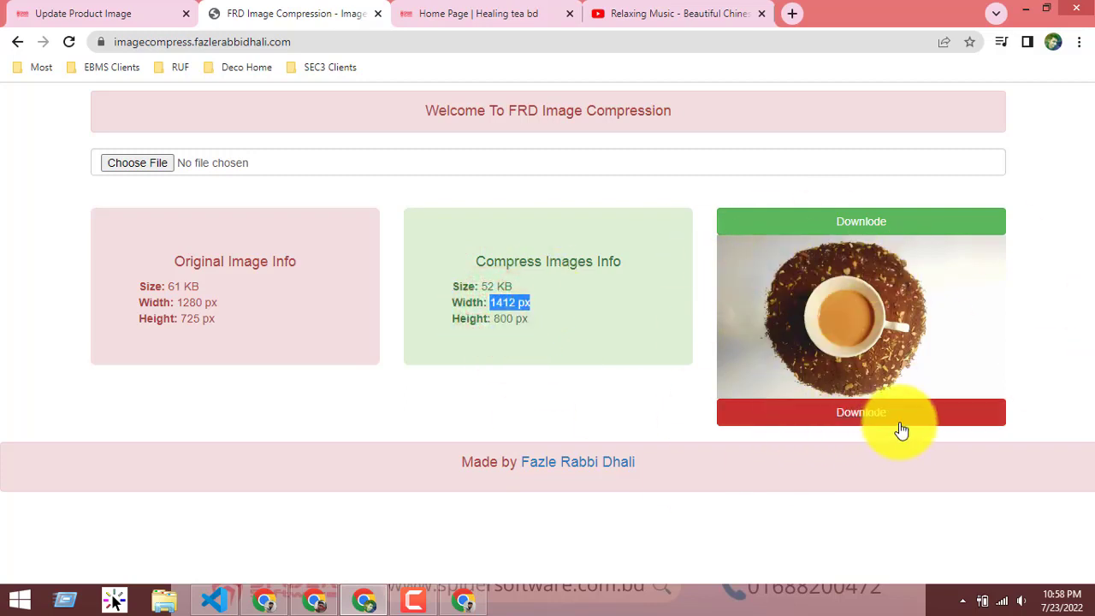
click(850, 317)
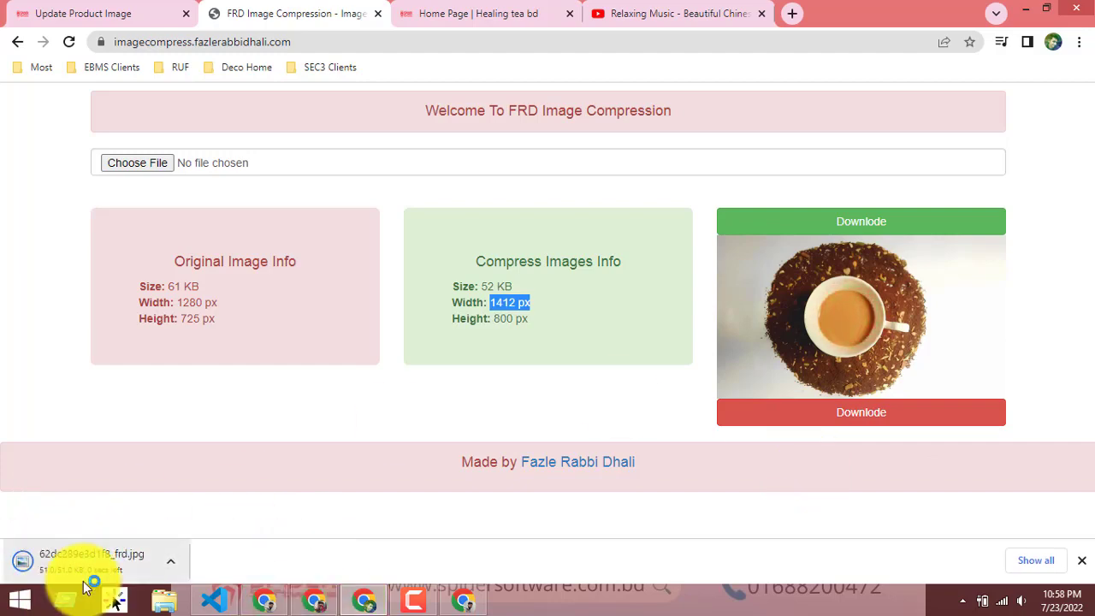
Step: Compress 299accf0-c54c-40ce-8625-72e8359e22a7.jpg from Downloads, check the compressed image details, and download the compressed copy
click(138, 162)
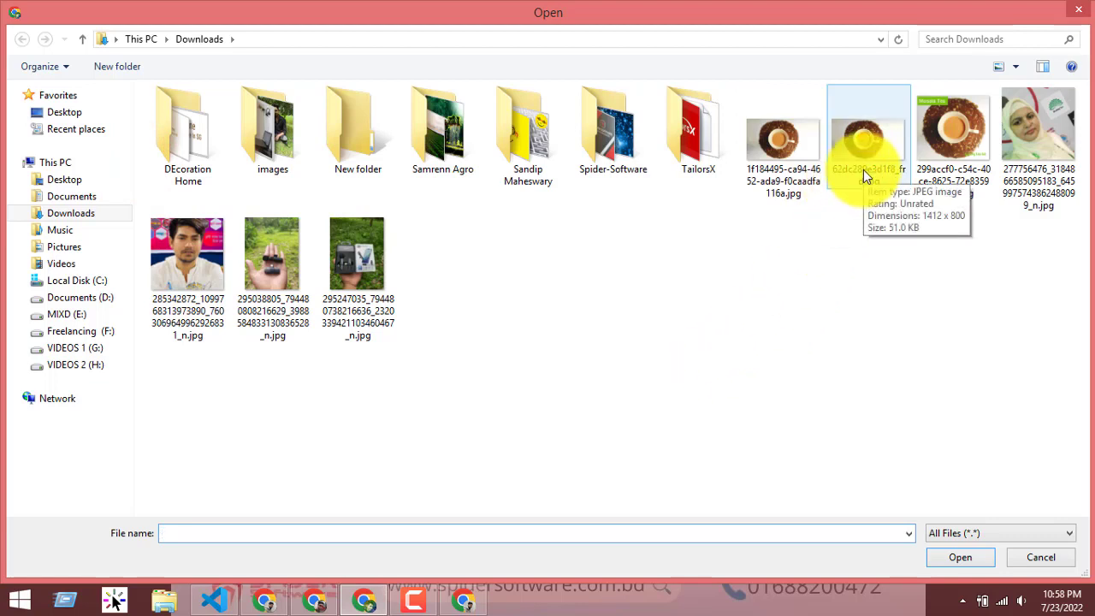
right_click(684, 268)
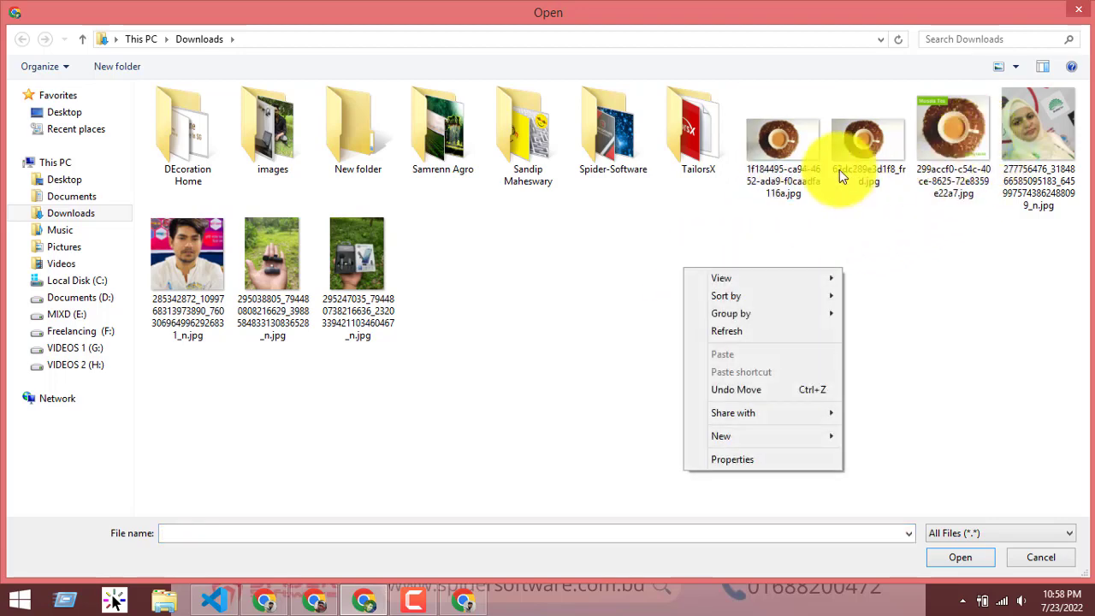
click(870, 226)
click(954, 128)
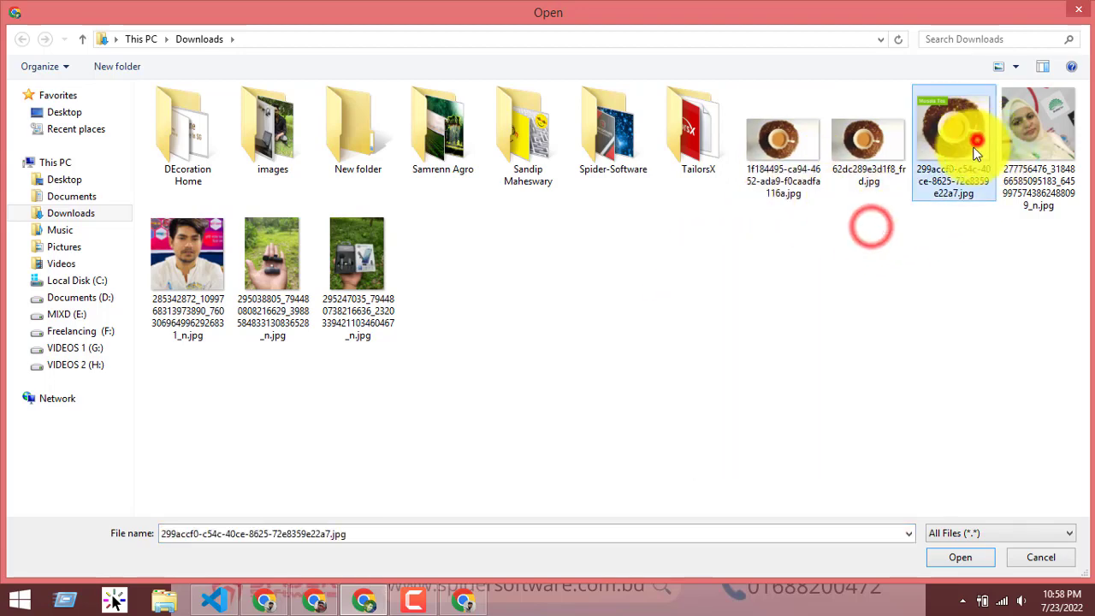
click(960, 557)
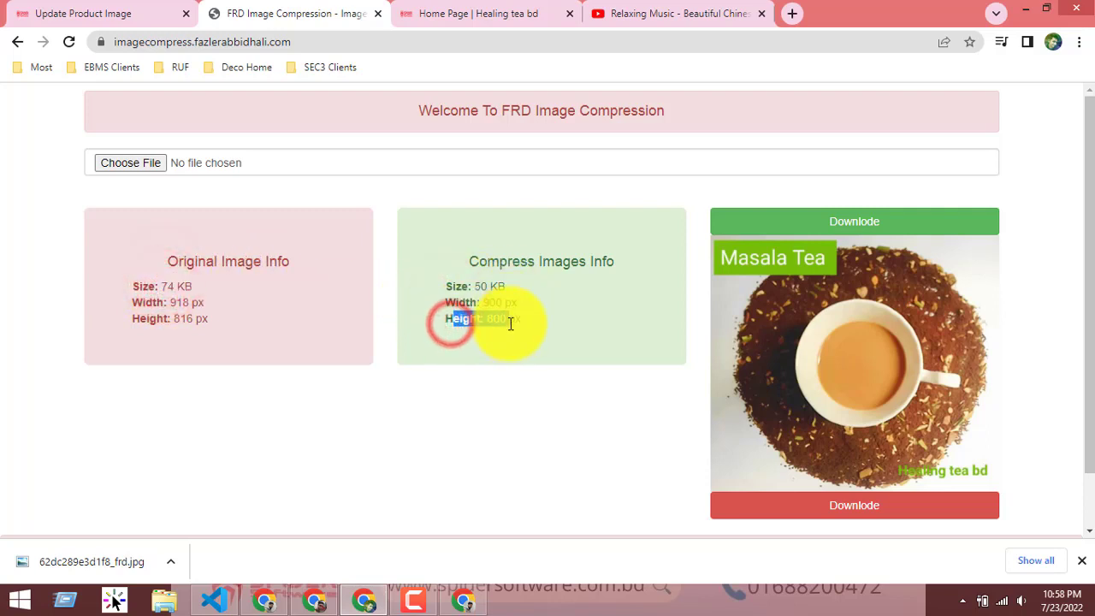
click(842, 361)
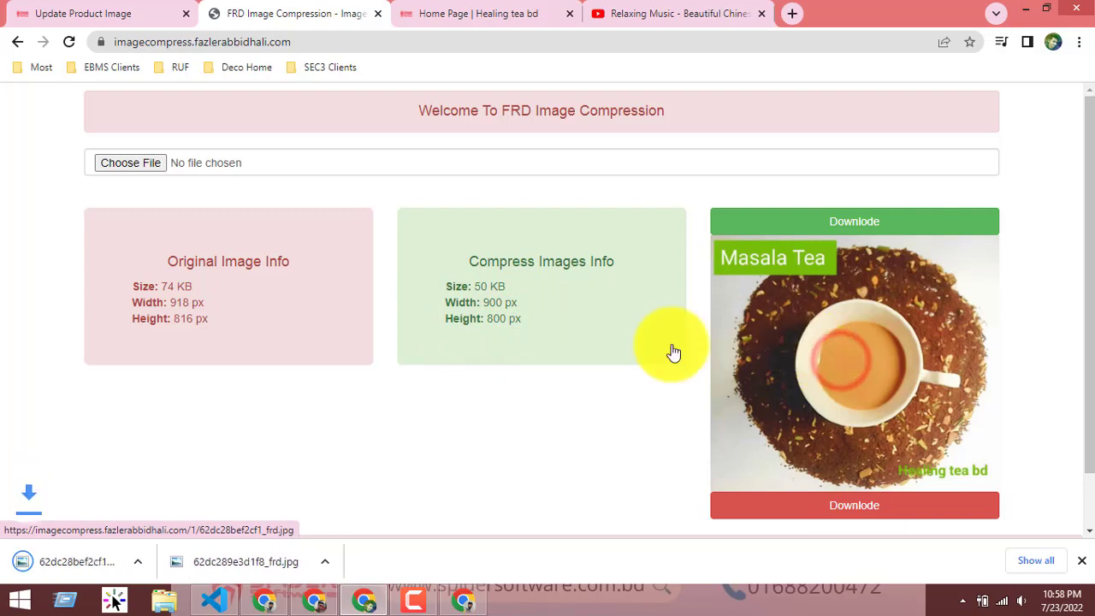
click(1081, 560)
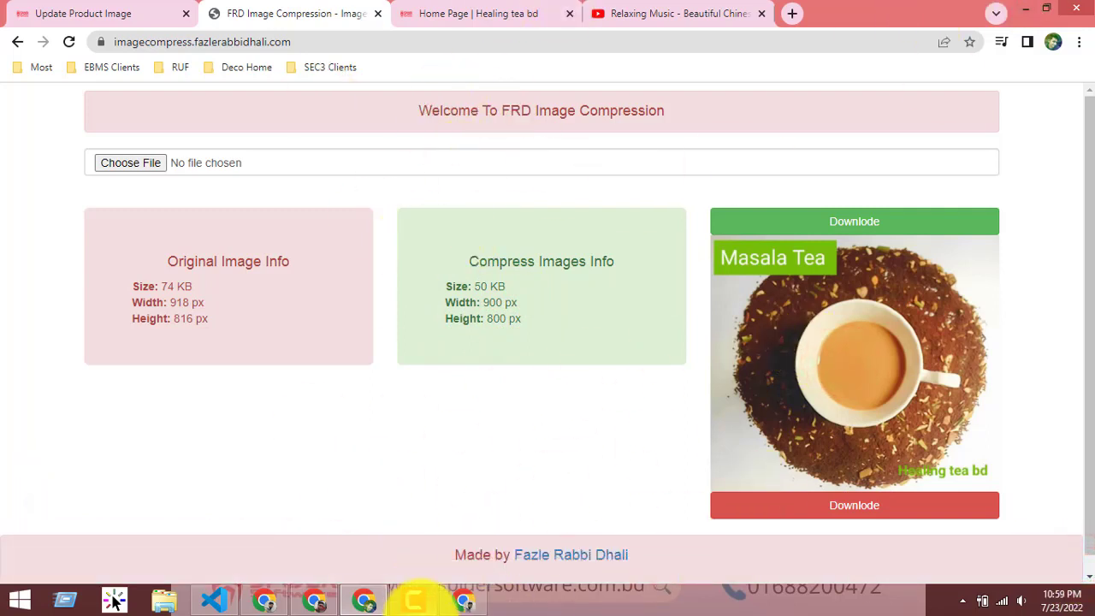
Step: Close the compression tool's tab and upload 62dc28bef2cf1_frd.jpg from Downloads as the thumbnail image of product #4
mouse_move(413, 599)
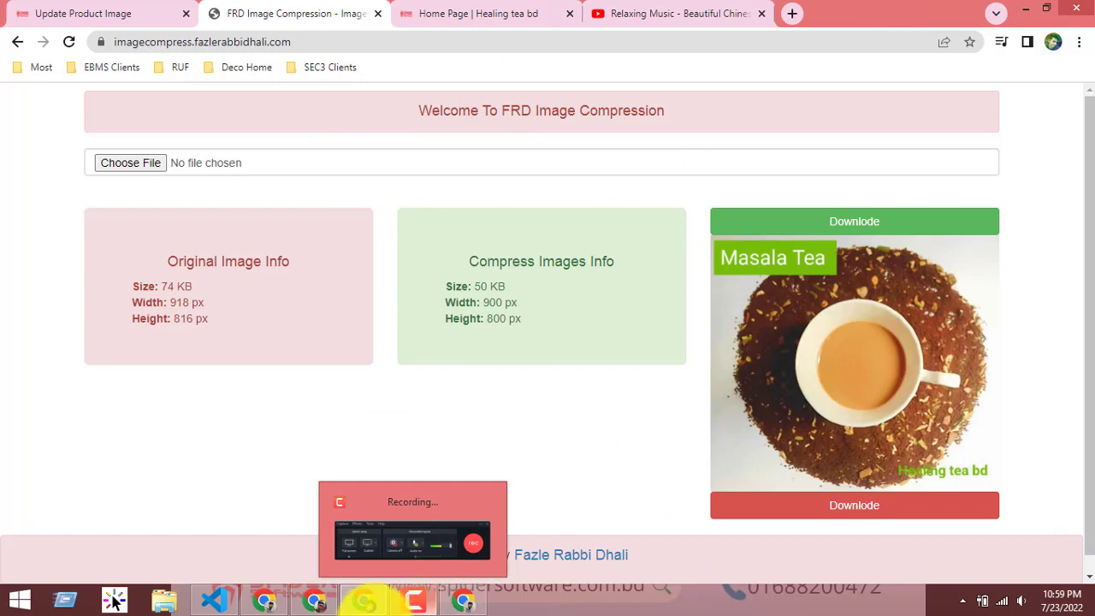
click(377, 14)
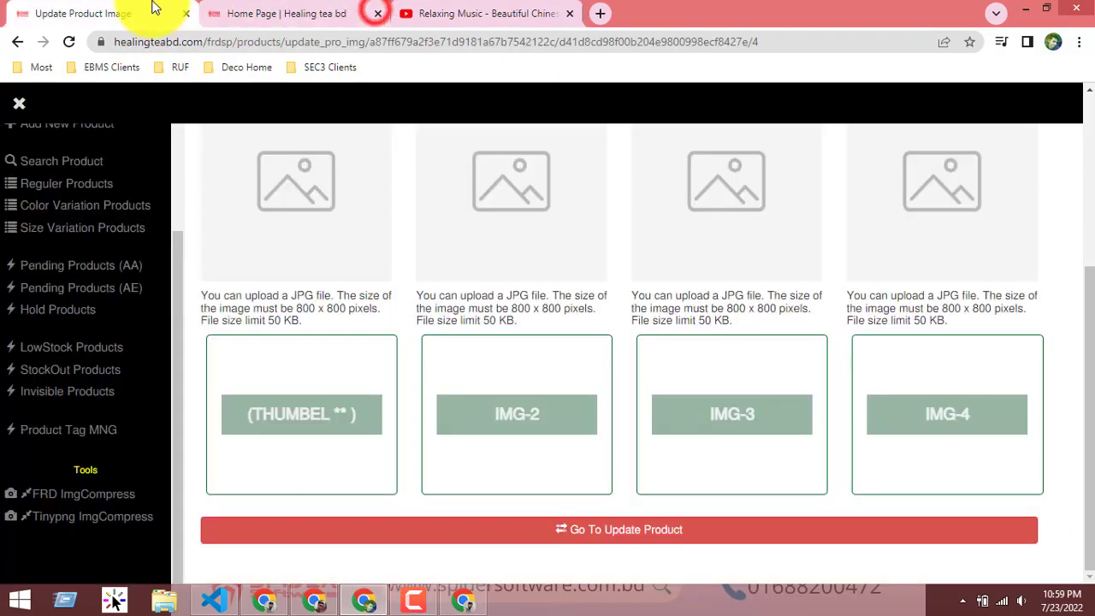
click(274, 400)
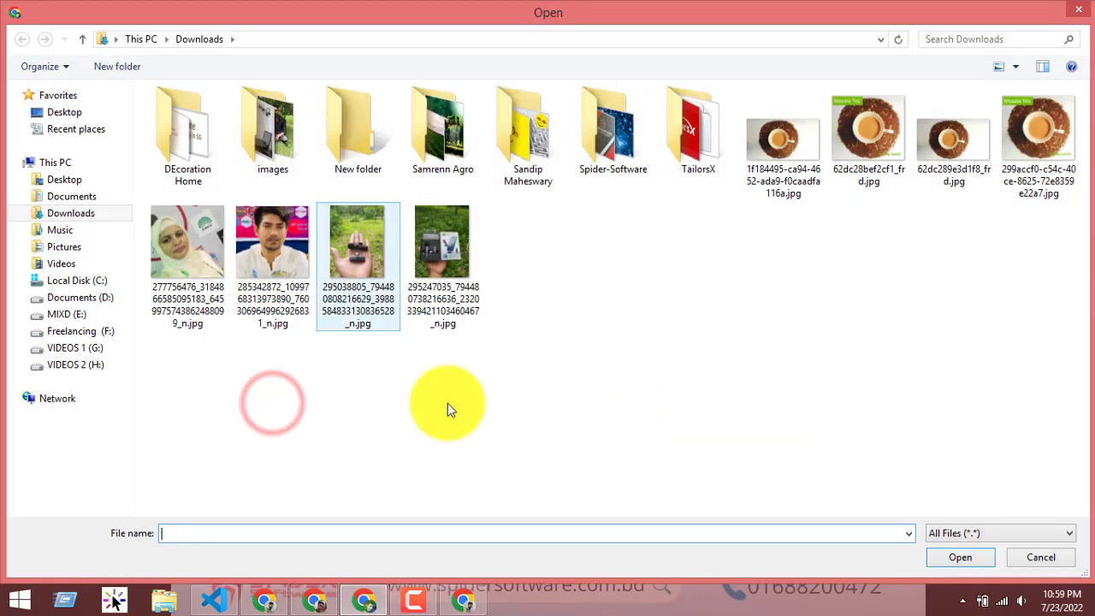
click(869, 175)
click(942, 561)
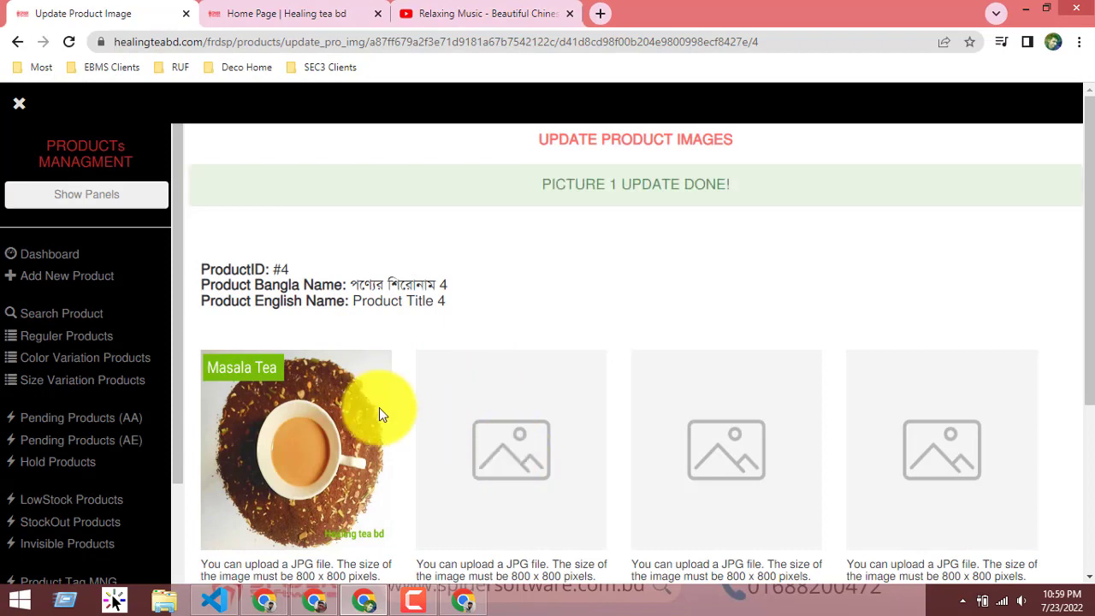
drag(526, 183, 732, 185)
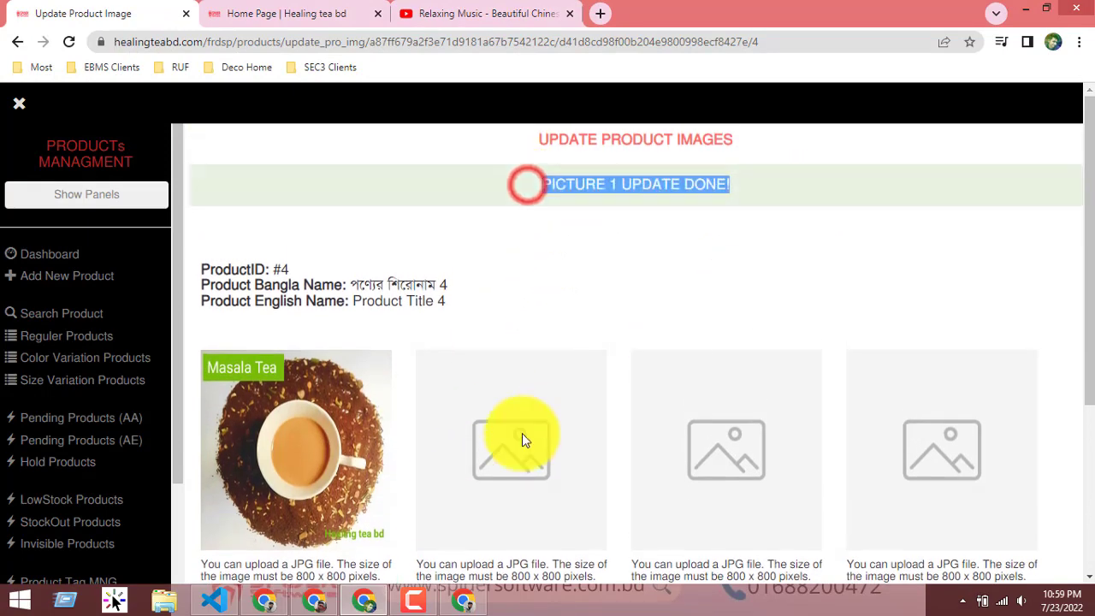
Step: Upload 62dc289e3d1f8_frd.jpg from Downloads as the second image of product #4
scroll(513, 436, down, 3)
click(521, 452)
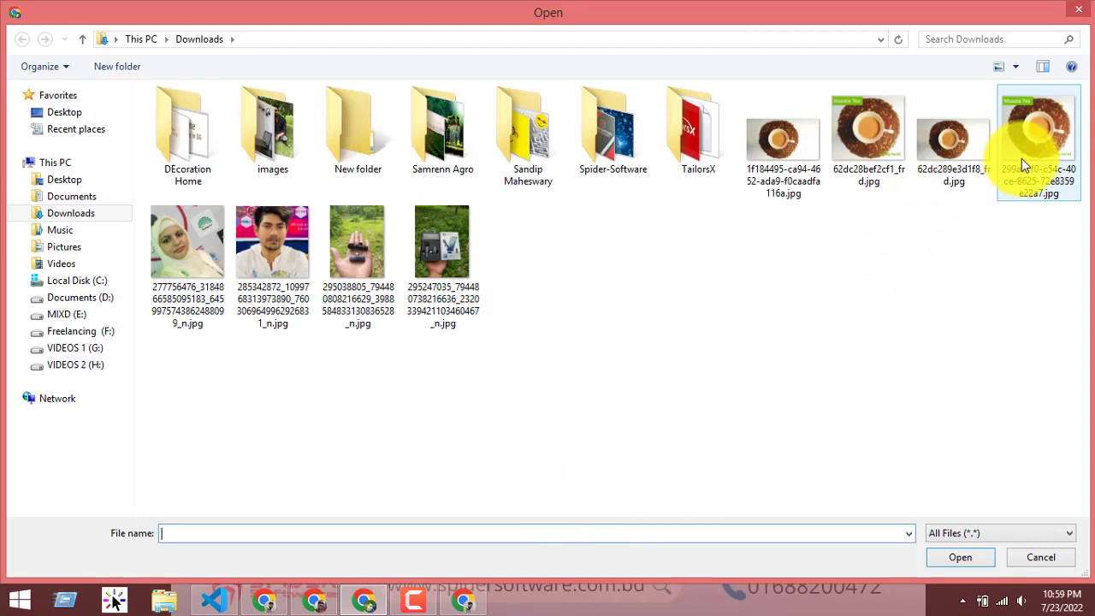
click(951, 158)
click(957, 549)
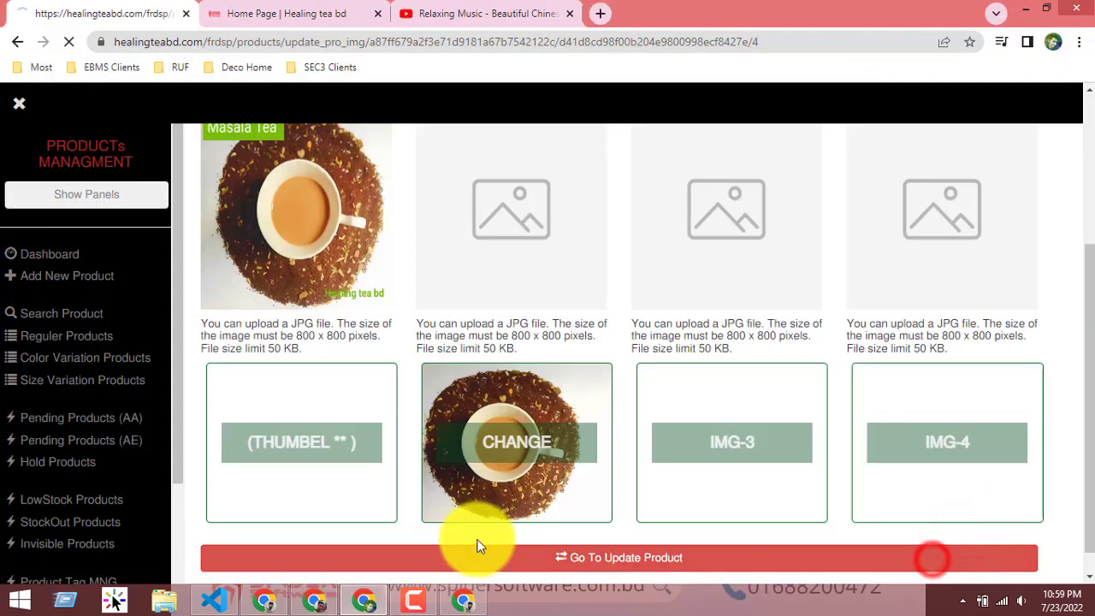
click(476, 554)
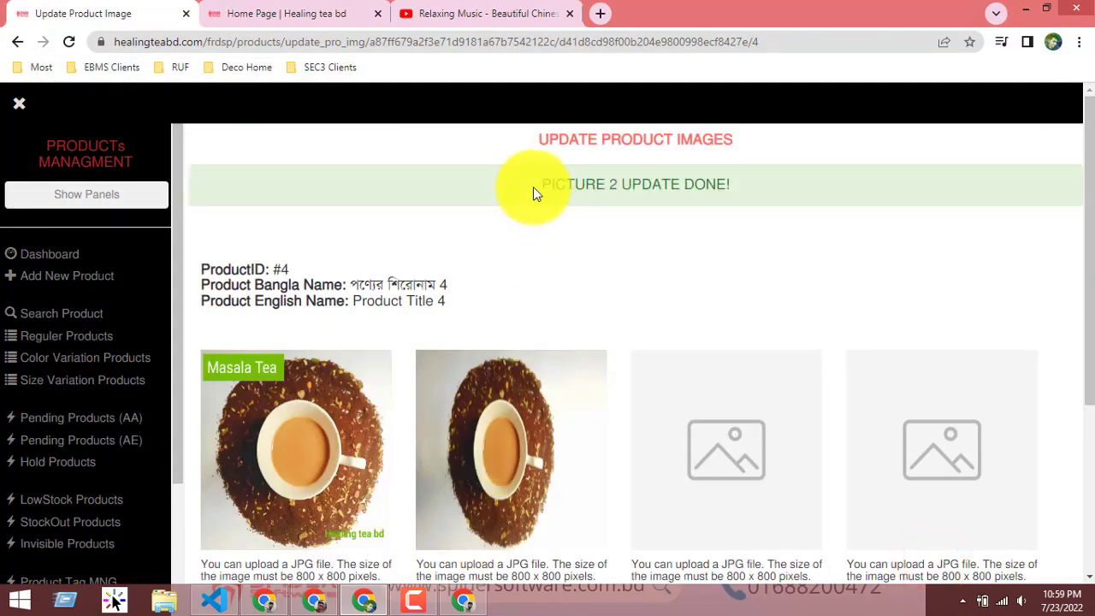
drag(553, 186, 755, 191)
Step: Look over the uploaded images of product #4 and go to its product update page
scroll(428, 520, down, 3)
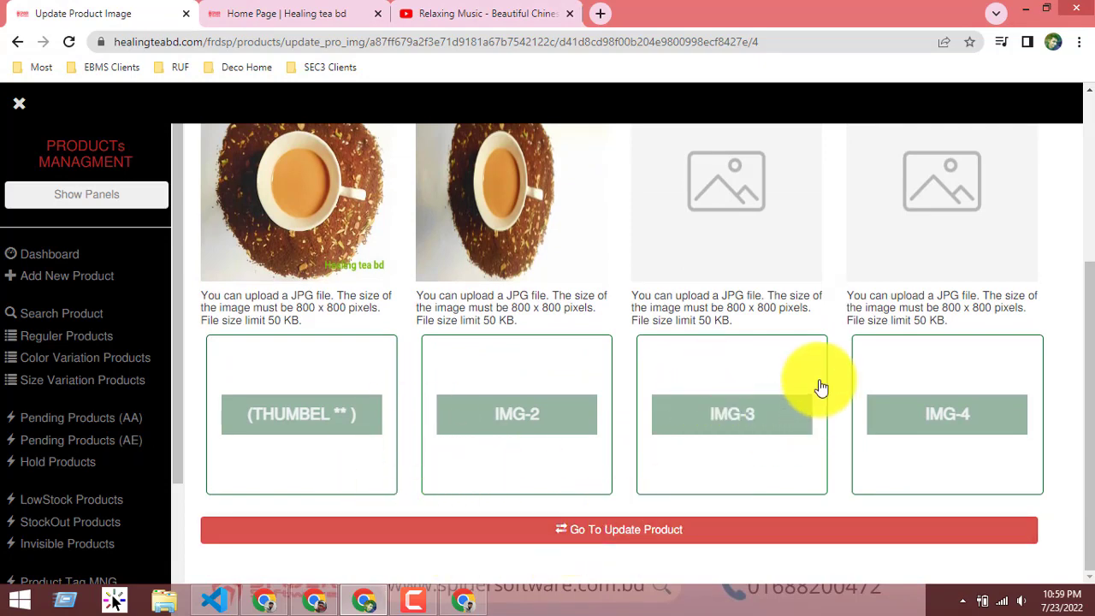
scroll(806, 293, up, 3)
scroll(758, 354, down, 2)
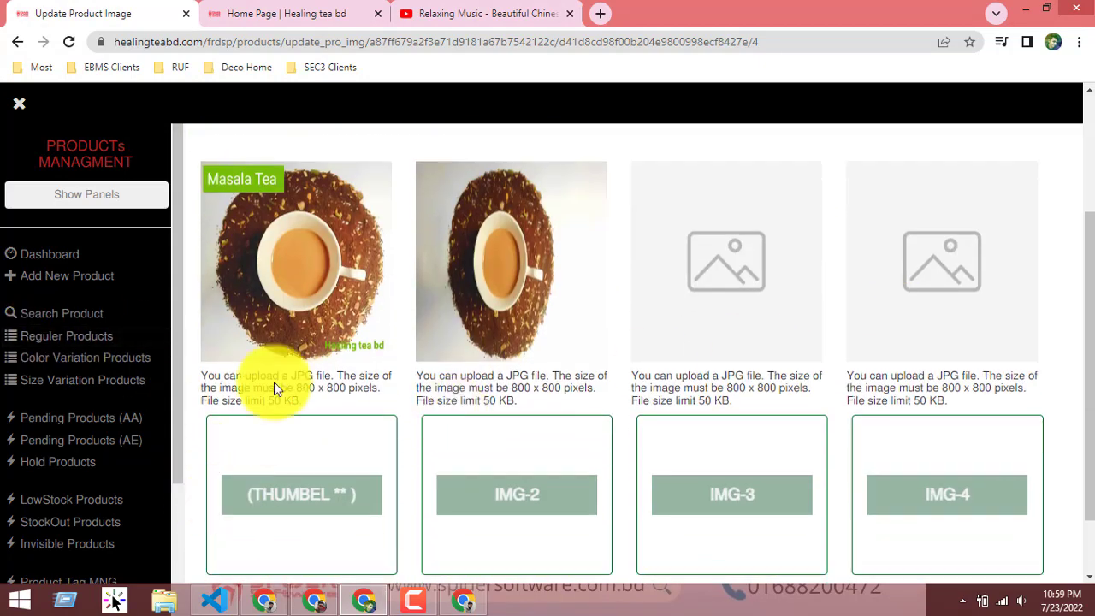
scroll(298, 447, down, 2)
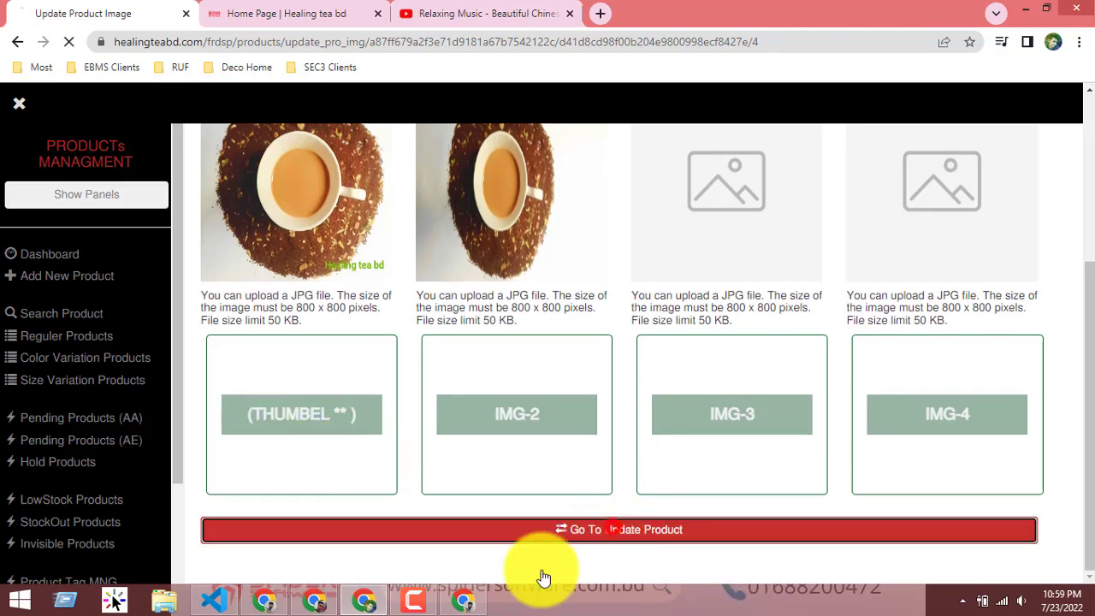
click(612, 527)
scroll(384, 366, down, 5)
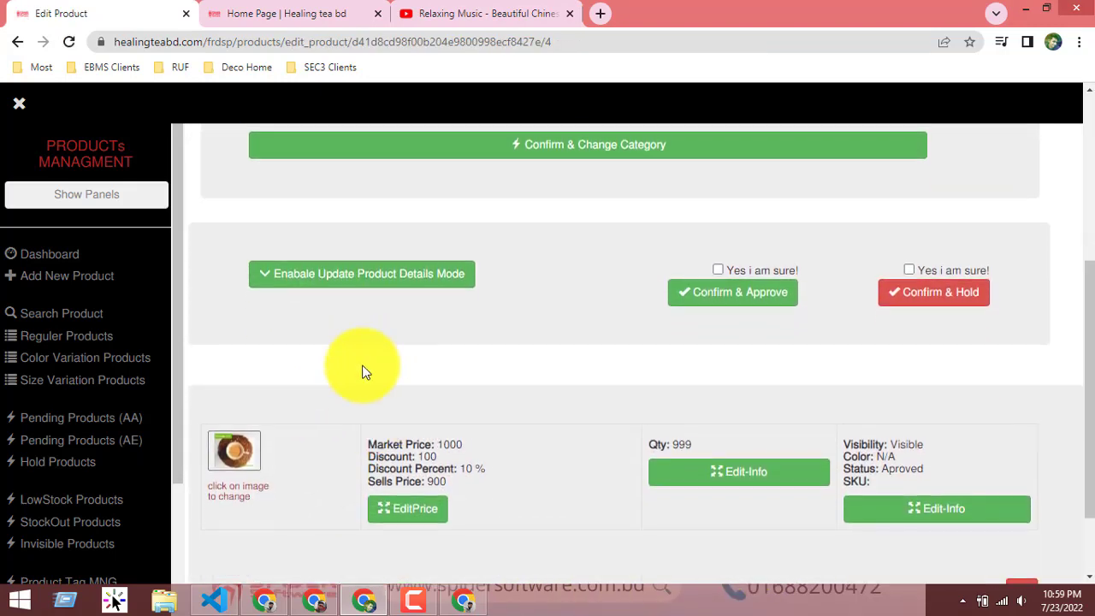
Step: Review the edit forms for product #4's price, quantity, and SKU, color and visibility, closing each one without saving
click(391, 412)
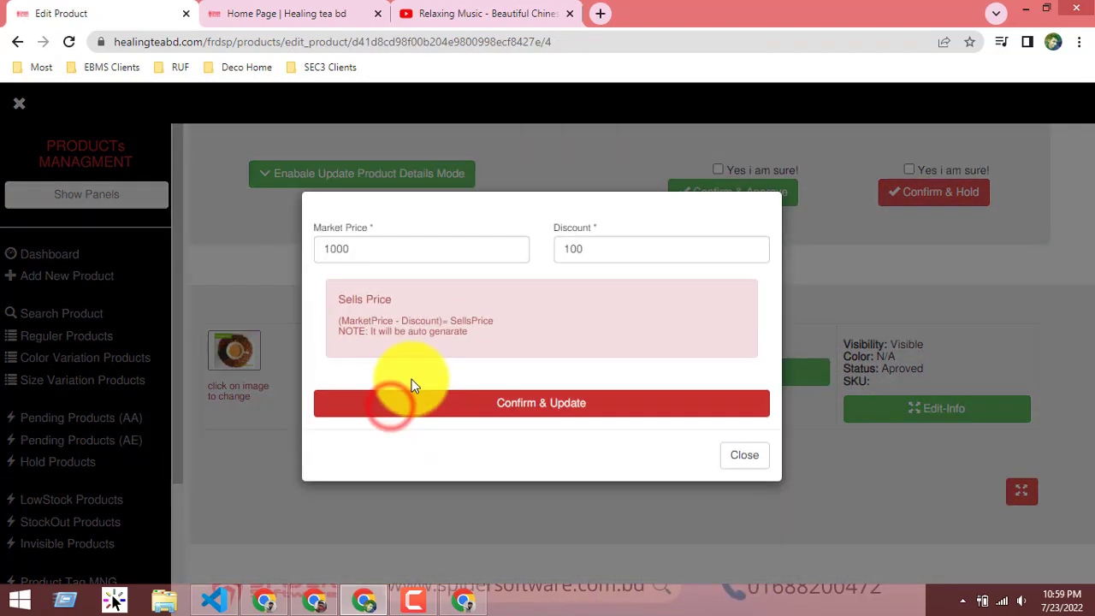
click(722, 460)
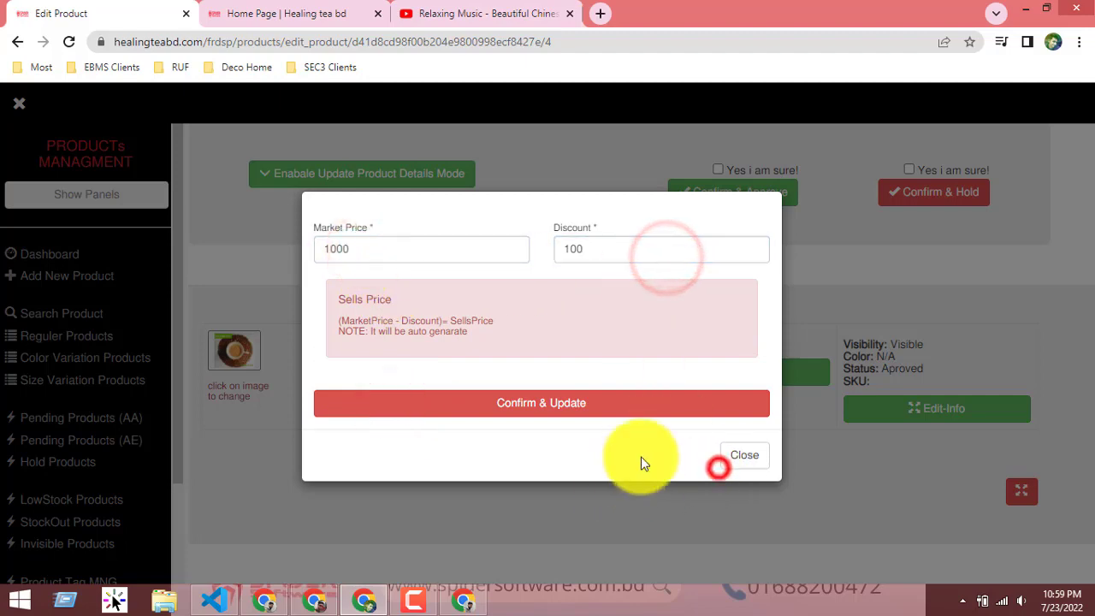
click(713, 371)
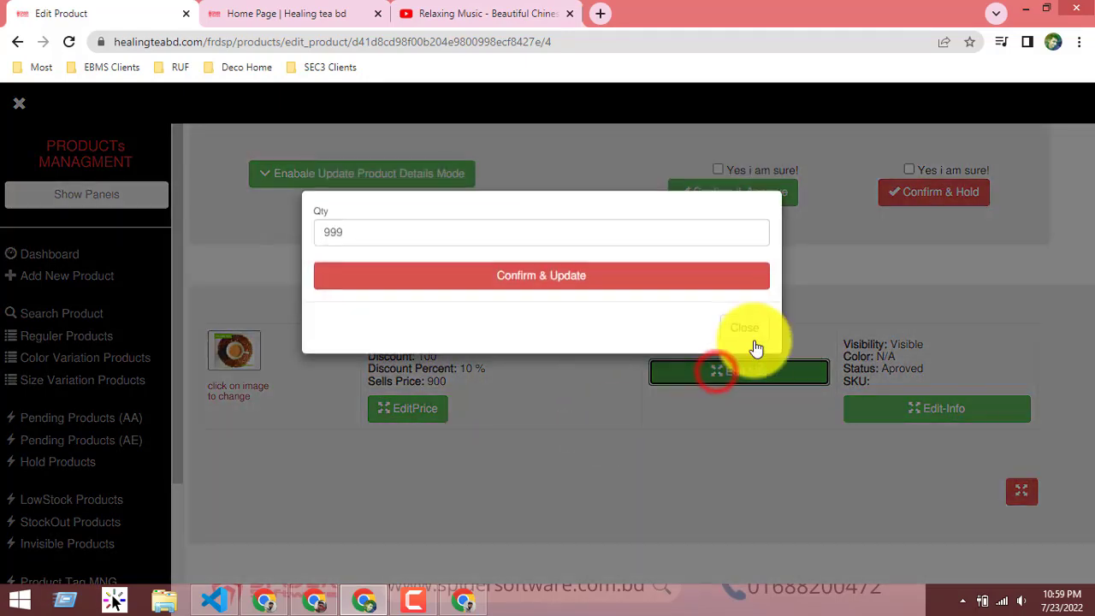
click(749, 323)
click(913, 411)
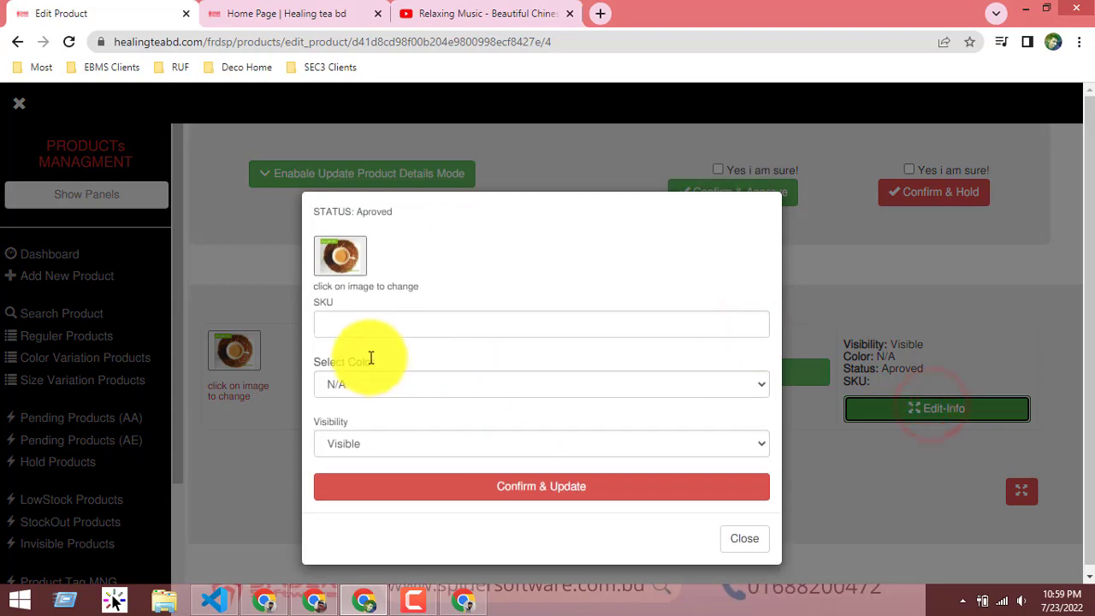
click(742, 535)
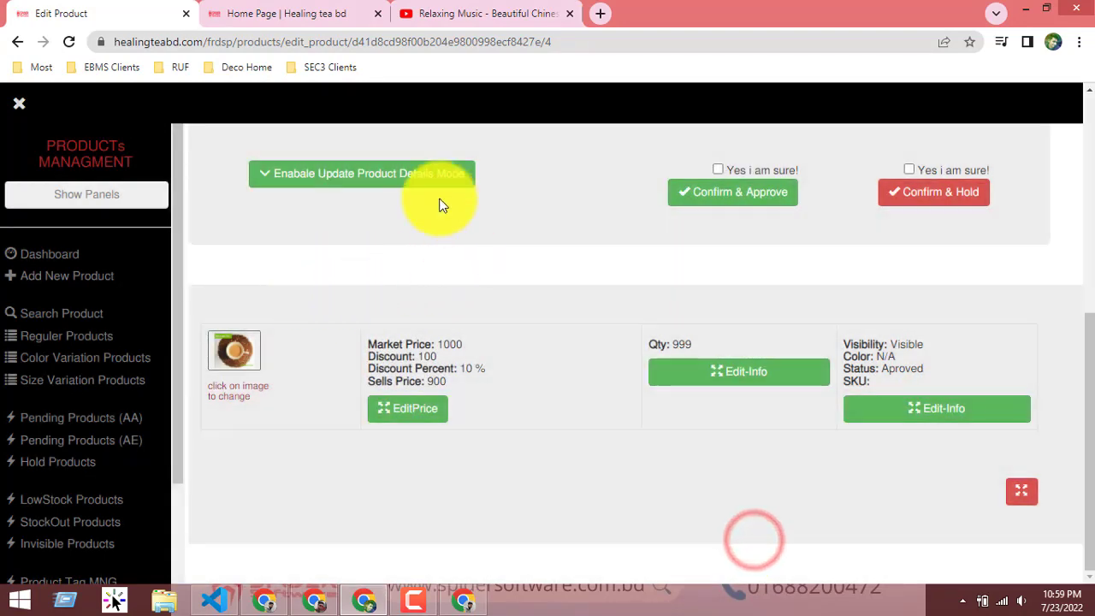
Step: Enable the product details update mode for product #4, look through the detail fields, and stop the mode again
click(414, 179)
scroll(573, 316, down, 15)
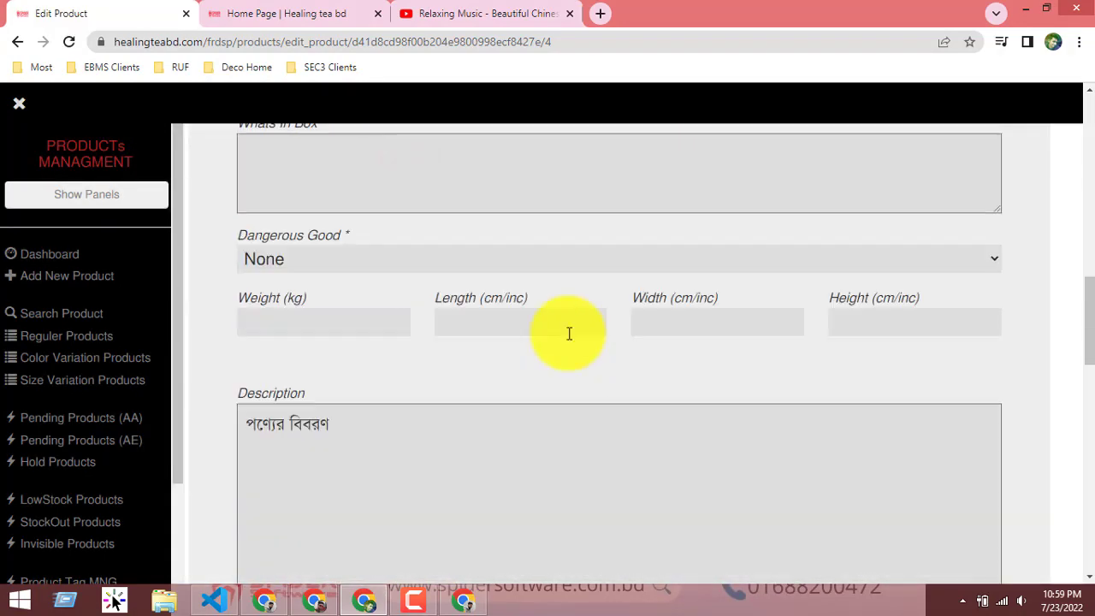
scroll(435, 390, up, 5)
scroll(362, 374, up, 8)
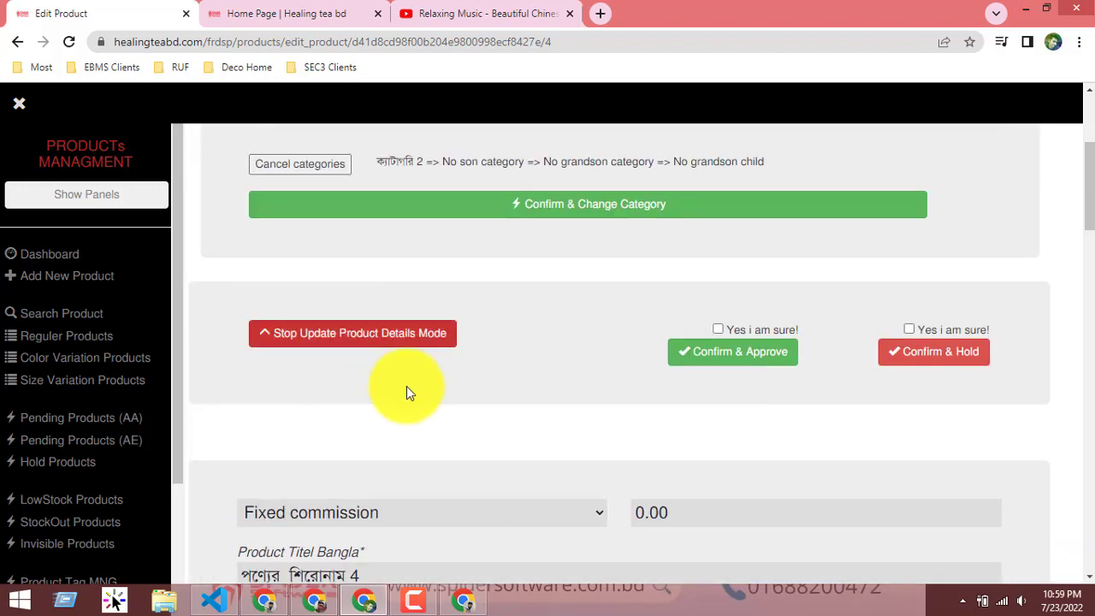
scroll(310, 447, down, 5)
scroll(384, 408, up, 1)
scroll(313, 445, up, 3)
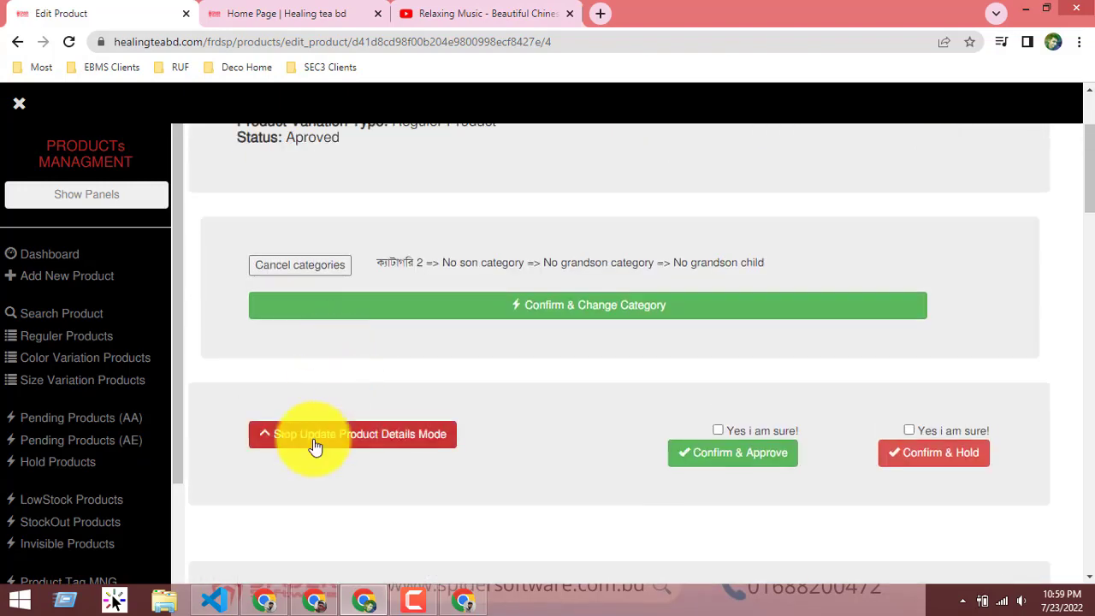
click(312, 440)
scroll(379, 257, up, 2)
scroll(160, 445, down, 2)
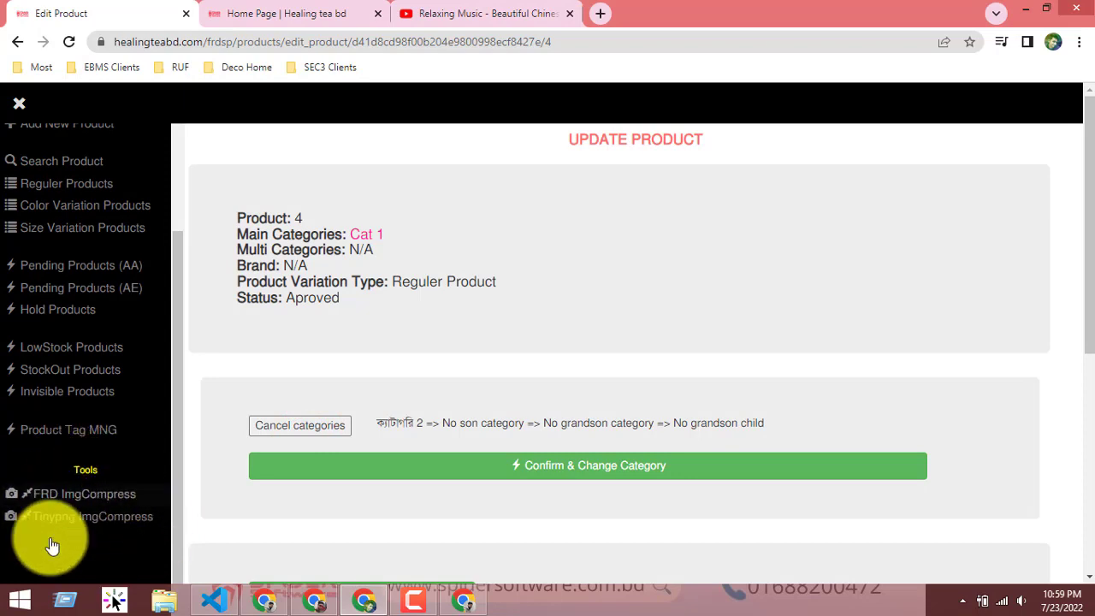
Step: Open the product management dashboard, review its product reports, and view the low stock products page
scroll(140, 443, up, 3)
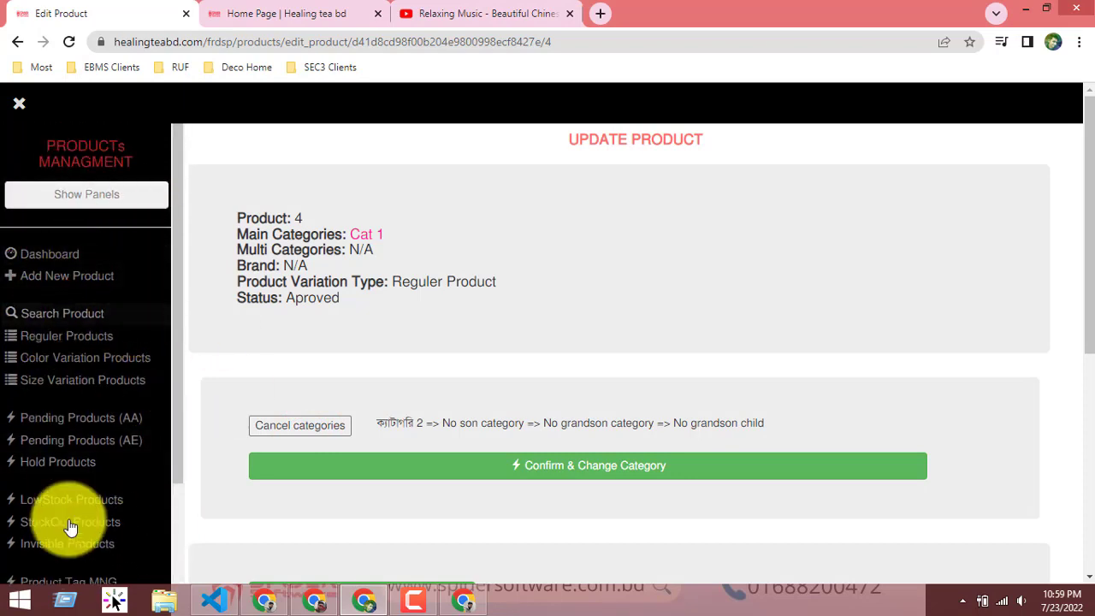
click(75, 256)
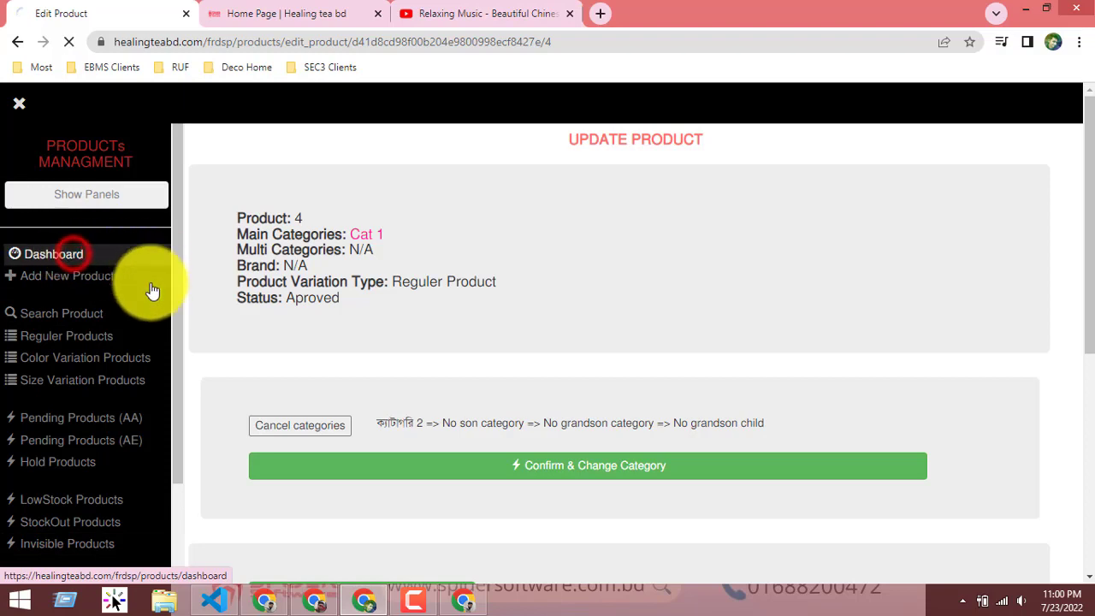
scroll(434, 389, down, 3)
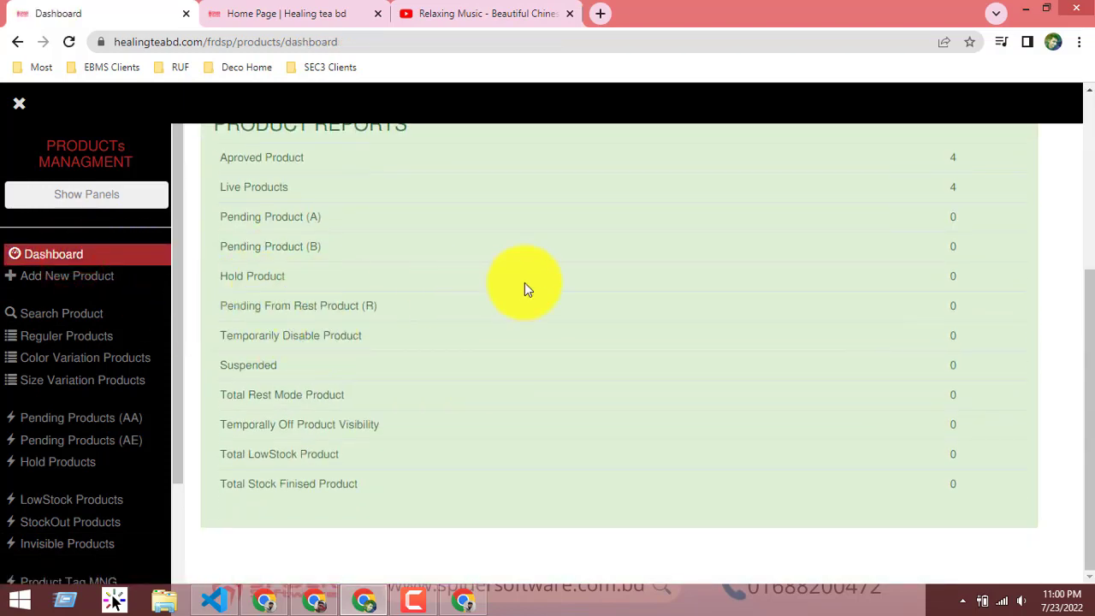
scroll(578, 483, up, 4)
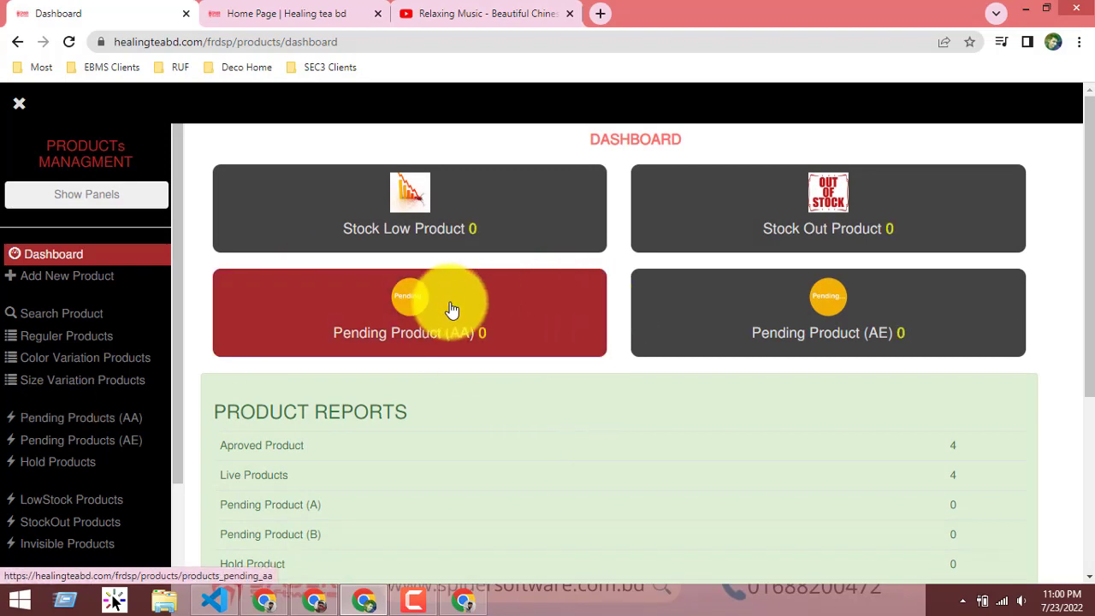
click(450, 301)
click(491, 207)
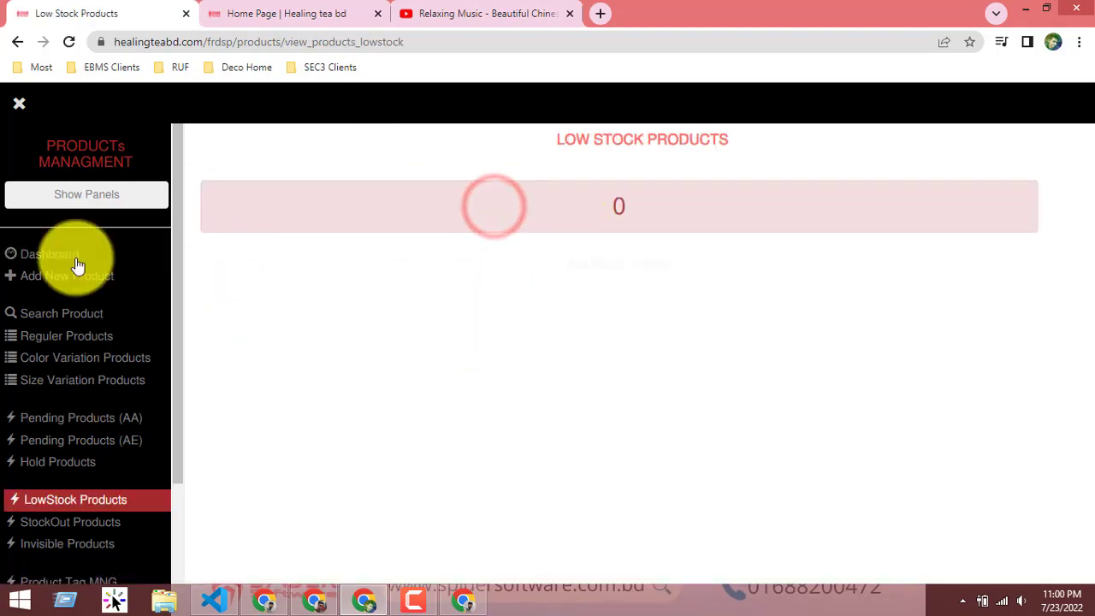
Step: Show all management panels, open the Product Management panel from there, and return to the panels overview
click(59, 197)
click(41, 189)
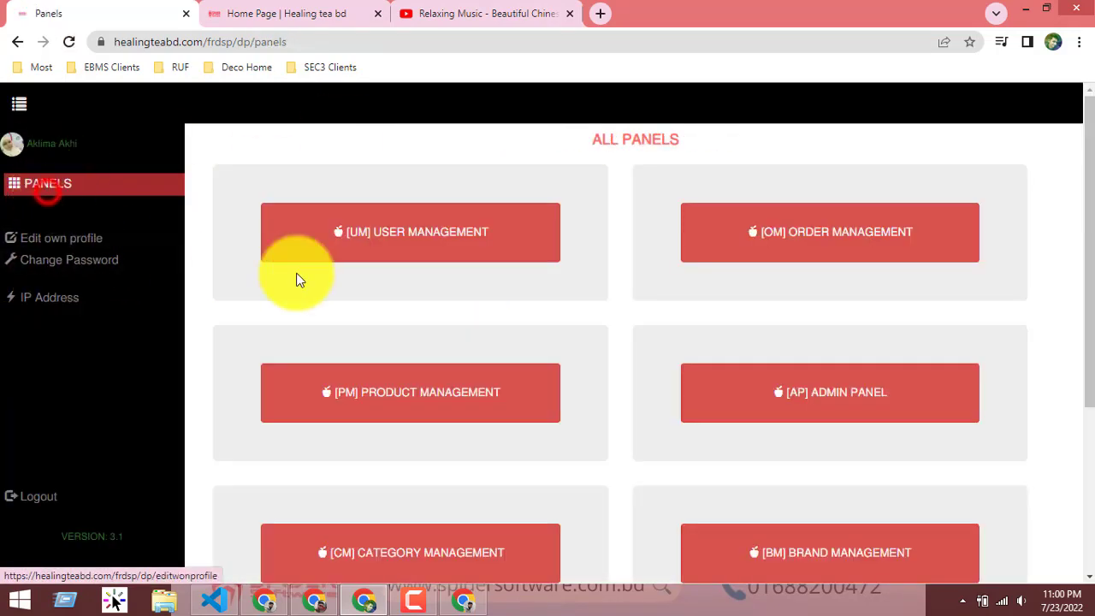
scroll(444, 396, down, 1)
scroll(444, 396, down, 2)
click(377, 229)
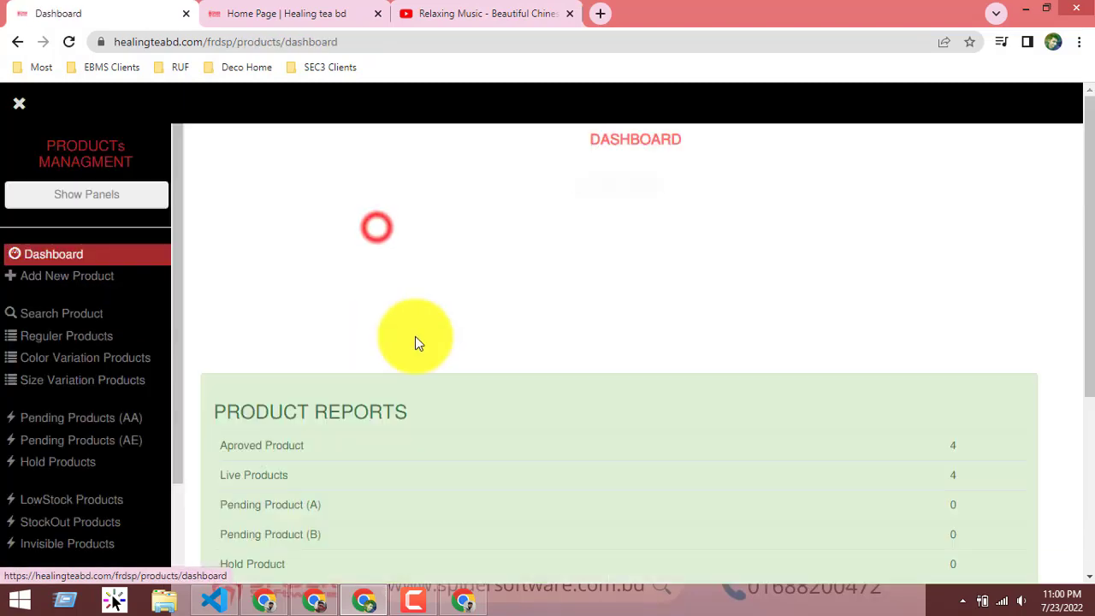
click(76, 194)
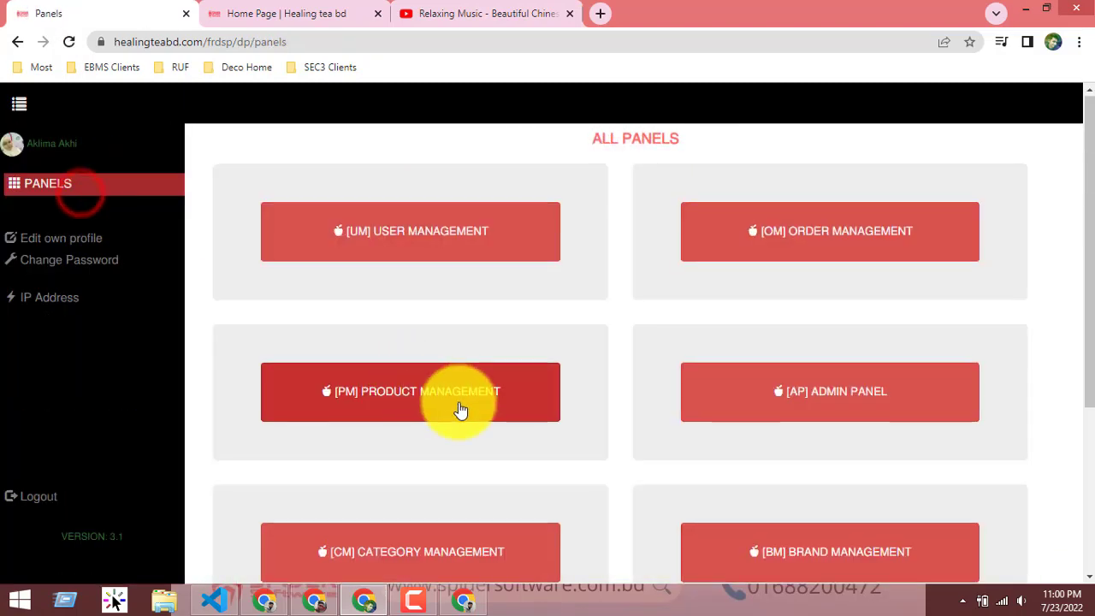
Step: Look over the panels list, reopen the Product Management dashboard, and go back to the panels overview
scroll(455, 365, down, 3)
scroll(439, 314, up, 1)
click(439, 214)
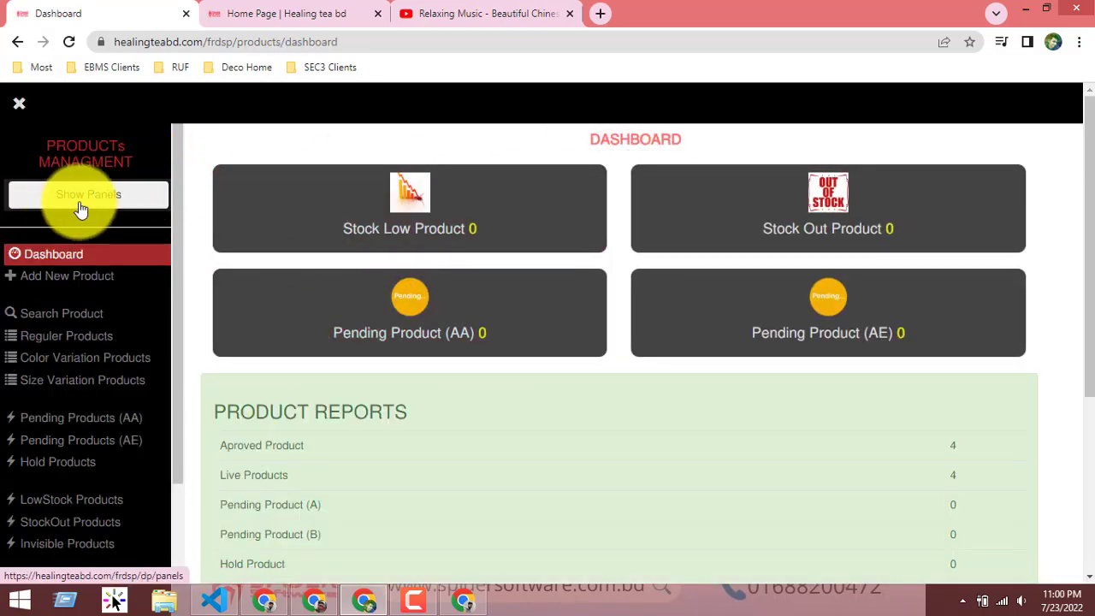
click(81, 197)
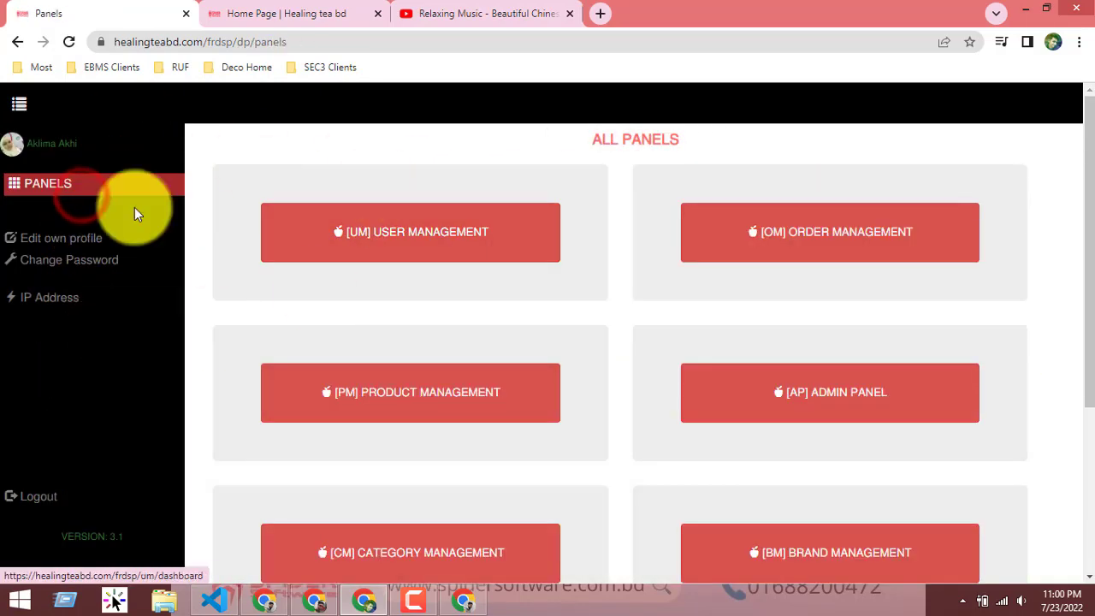
Step: Look through the full list of management panels and open the Order Management panel
scroll(530, 325, down, 3)
scroll(551, 342, up, 3)
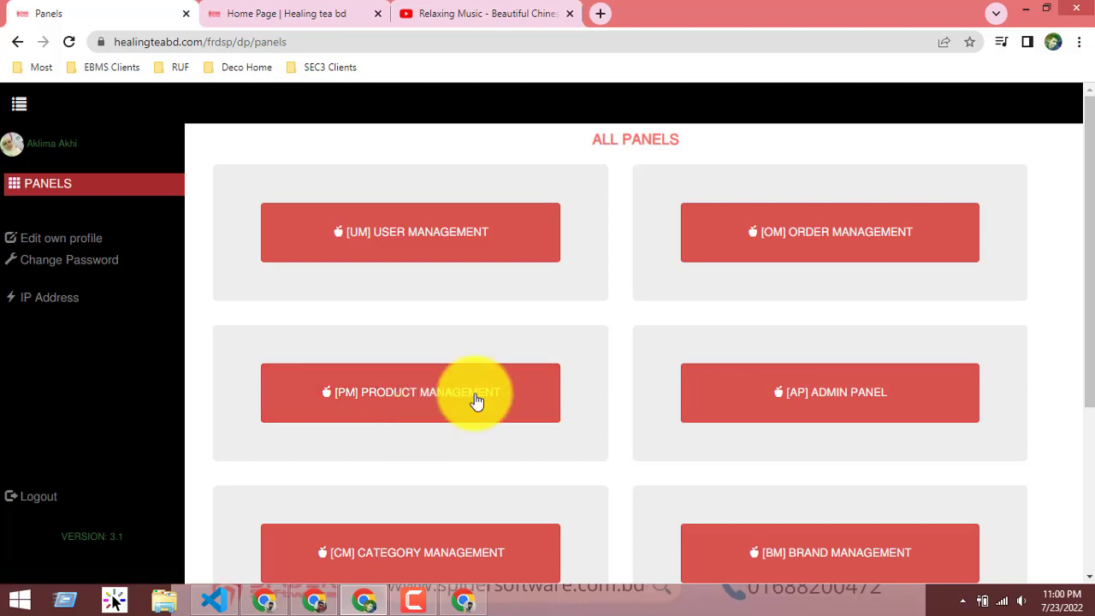
scroll(488, 359, down, 2)
scroll(502, 301, down, 1)
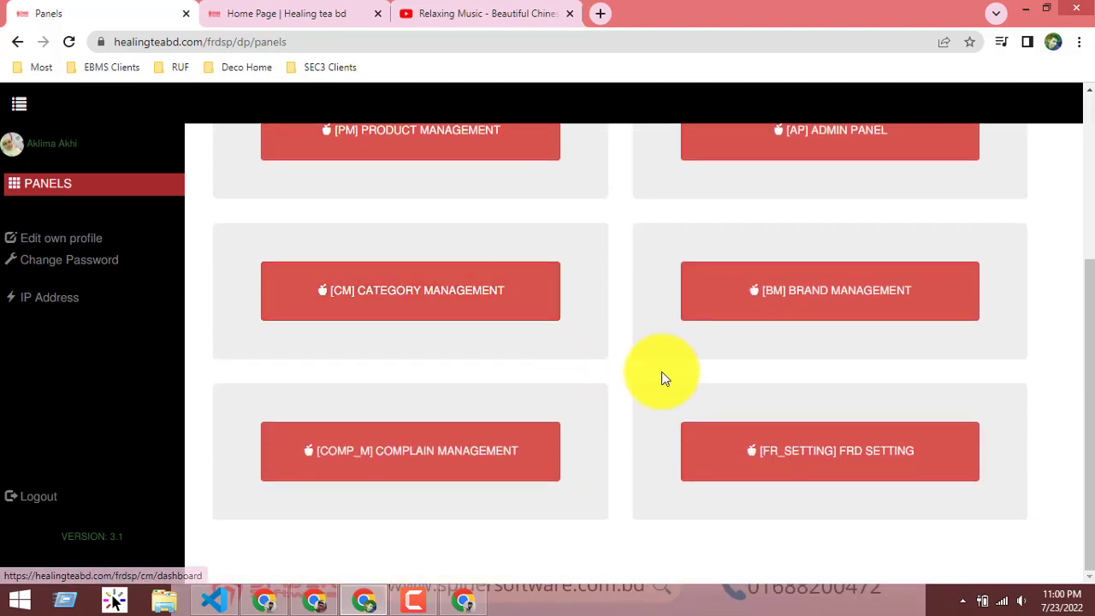
scroll(685, 372, up, 3)
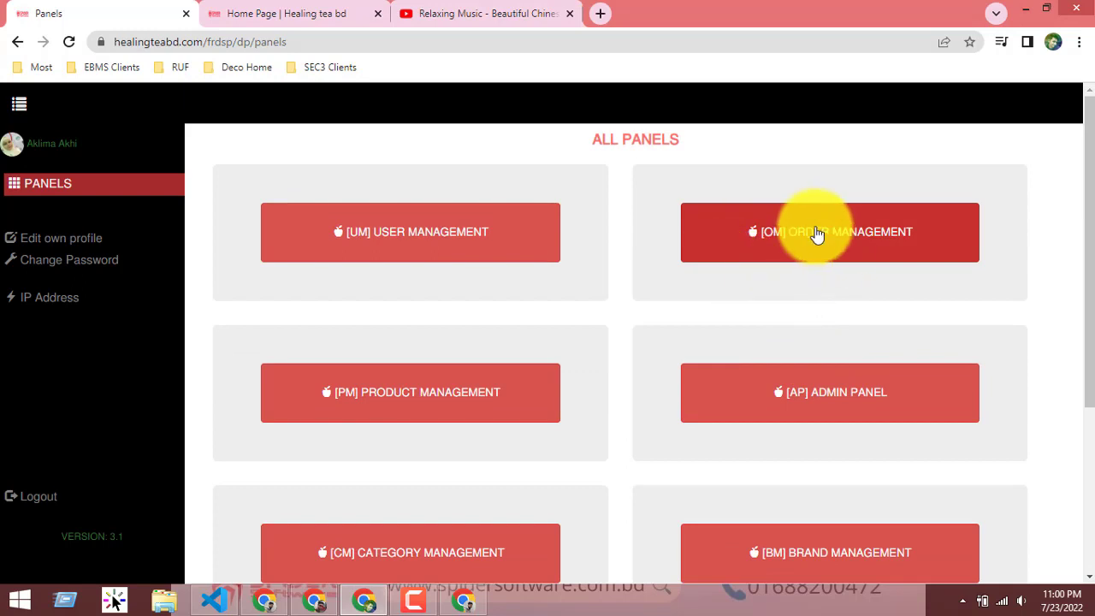
click(815, 229)
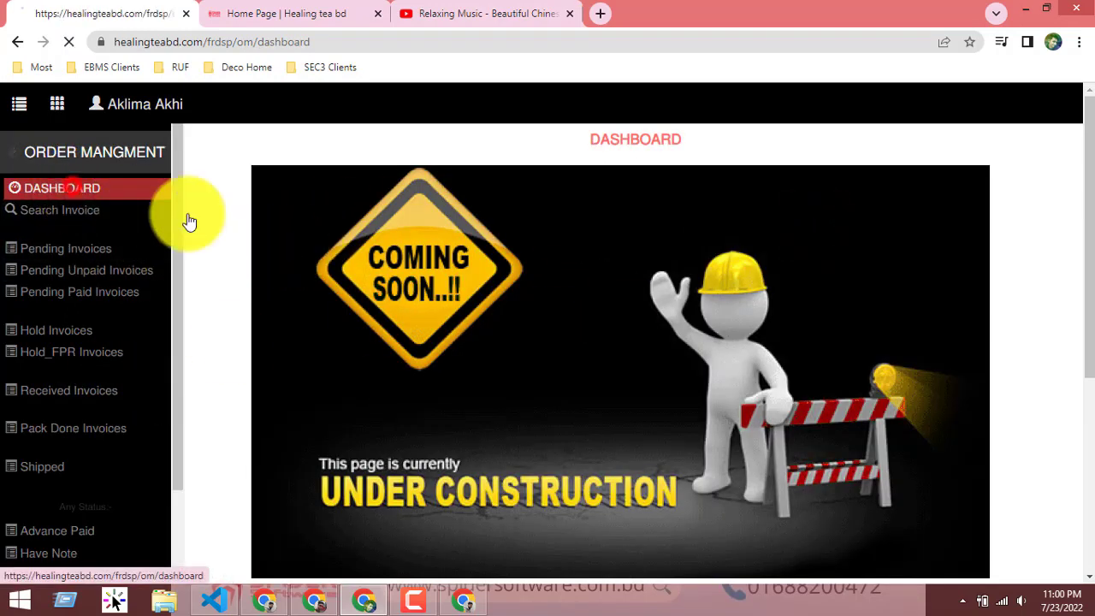
Step: Open the Search Invoice page and go through its super invoice number, order number, and mobile number search fields
click(70, 211)
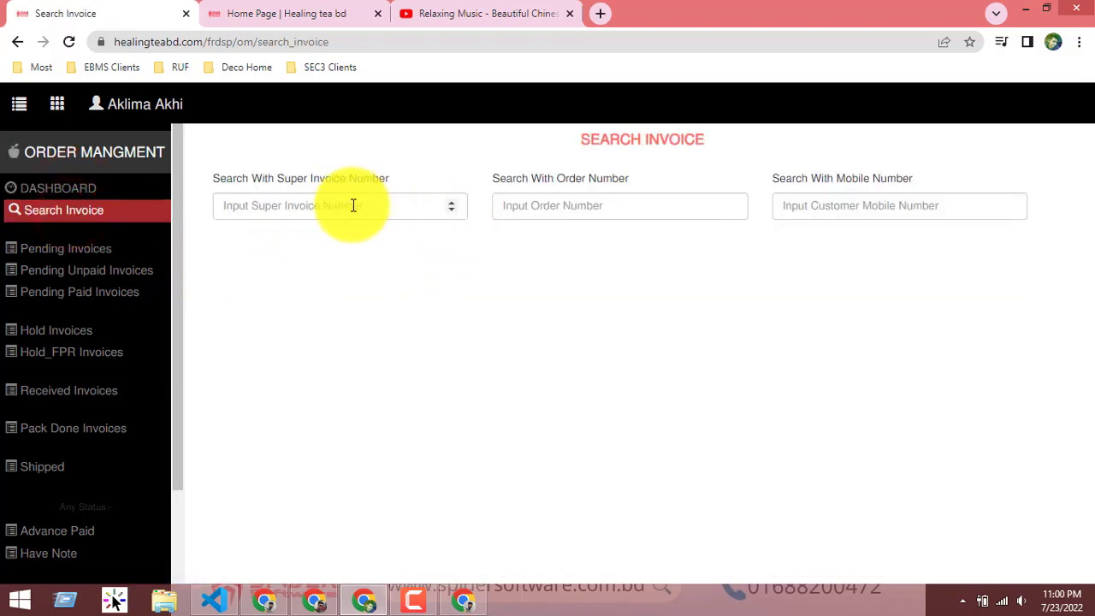
click(323, 207)
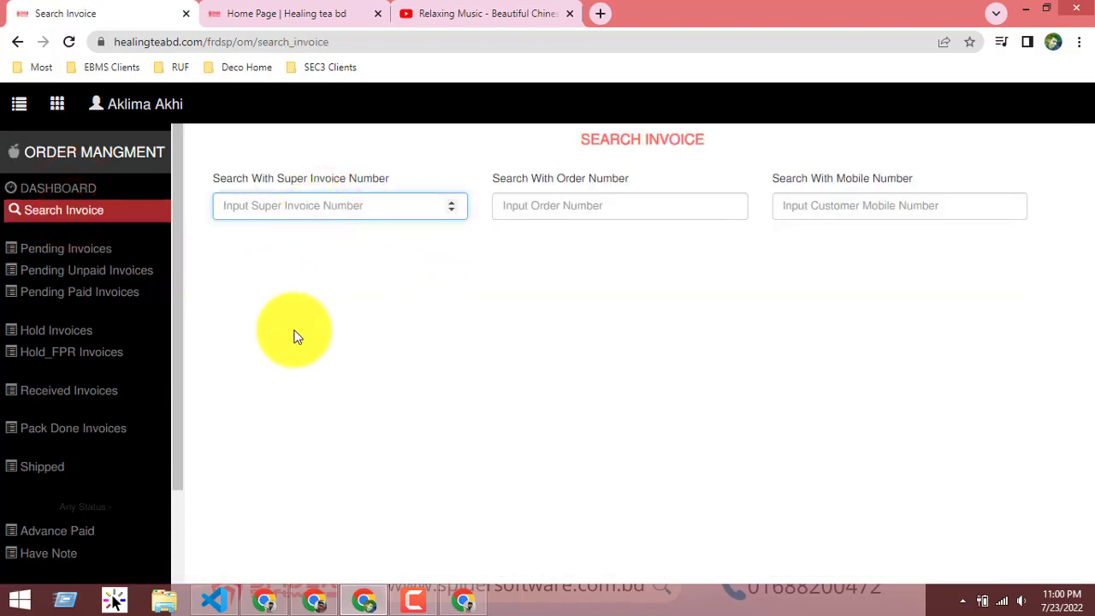
click(245, 206)
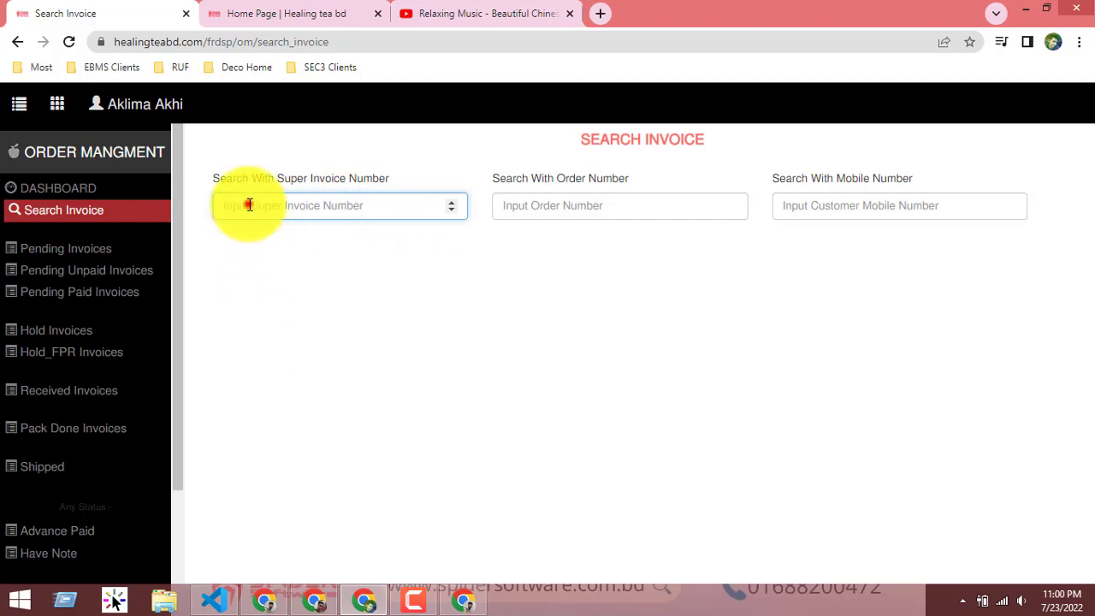
click(588, 207)
click(828, 209)
click(286, 205)
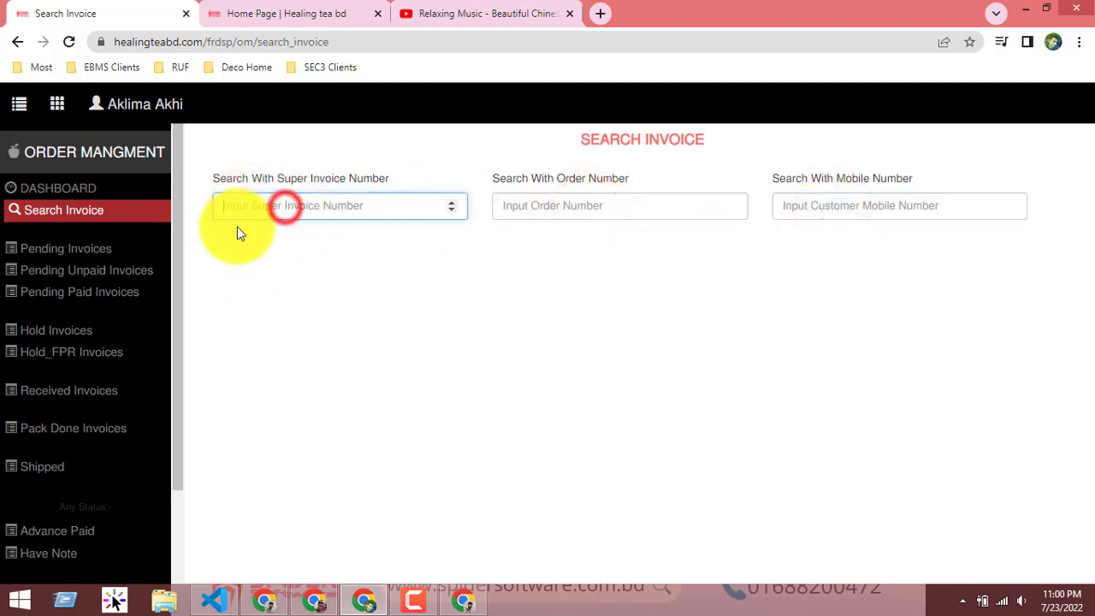
Step: Test the super invoice number search with 01 and 00, clear it, and go to the mobile number search field
text(01)
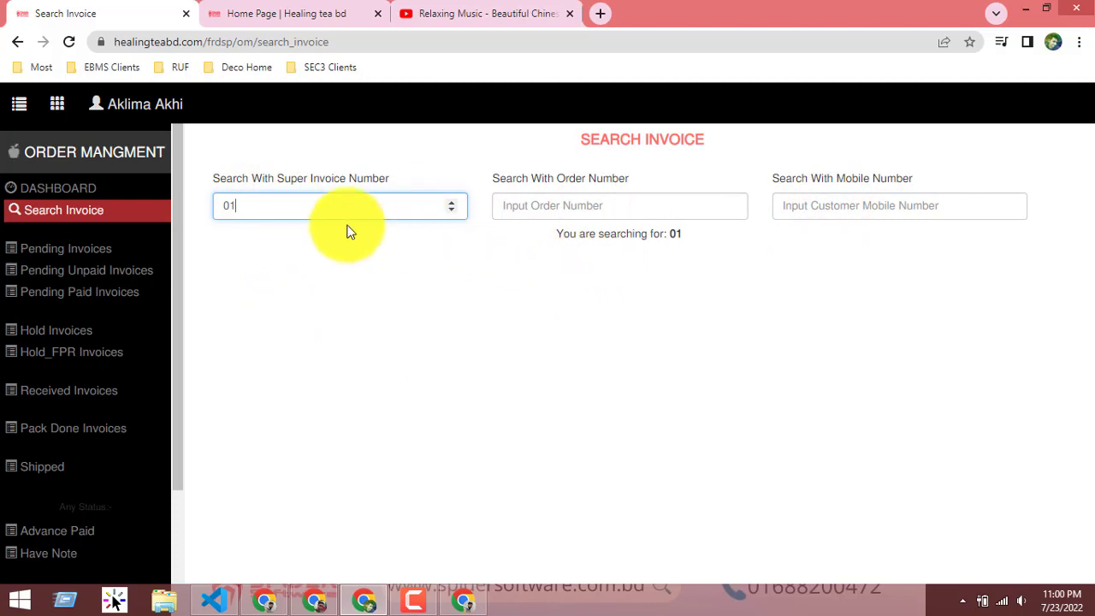
key(BackSpace)
key(BackSpace)
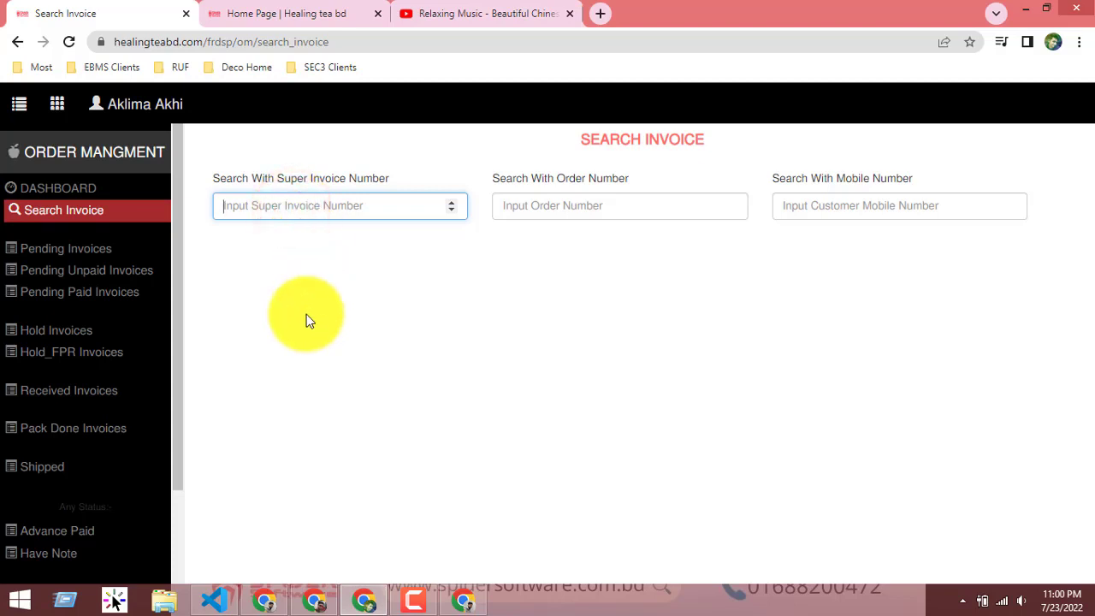
text(00)
key(BackSpace)
key(BackSpace)
text(00)
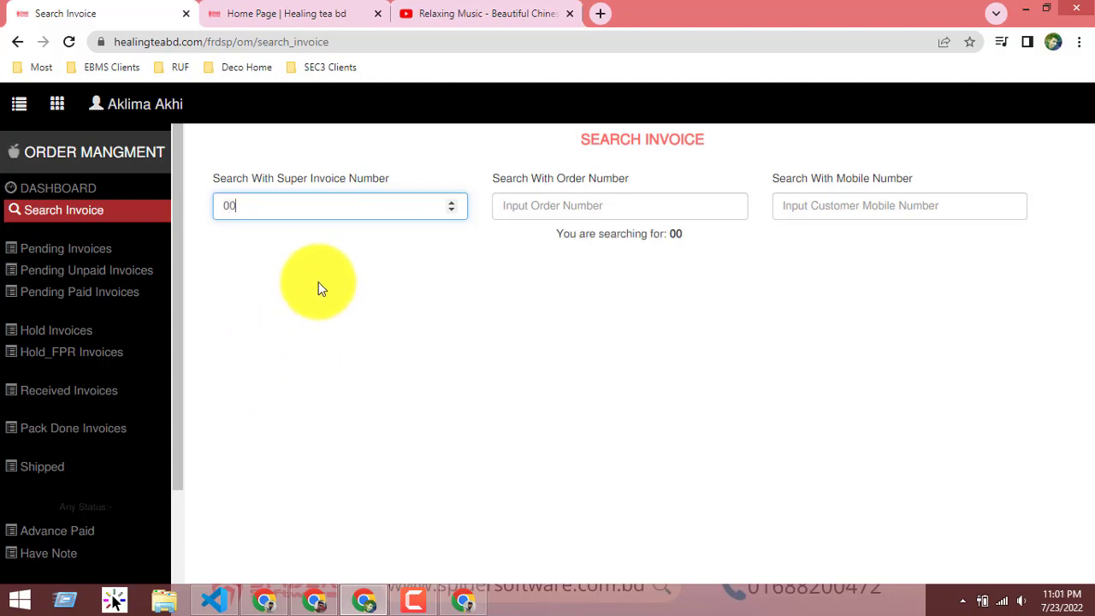
key(BackSpace)
key(BackSpace)
click(341, 205)
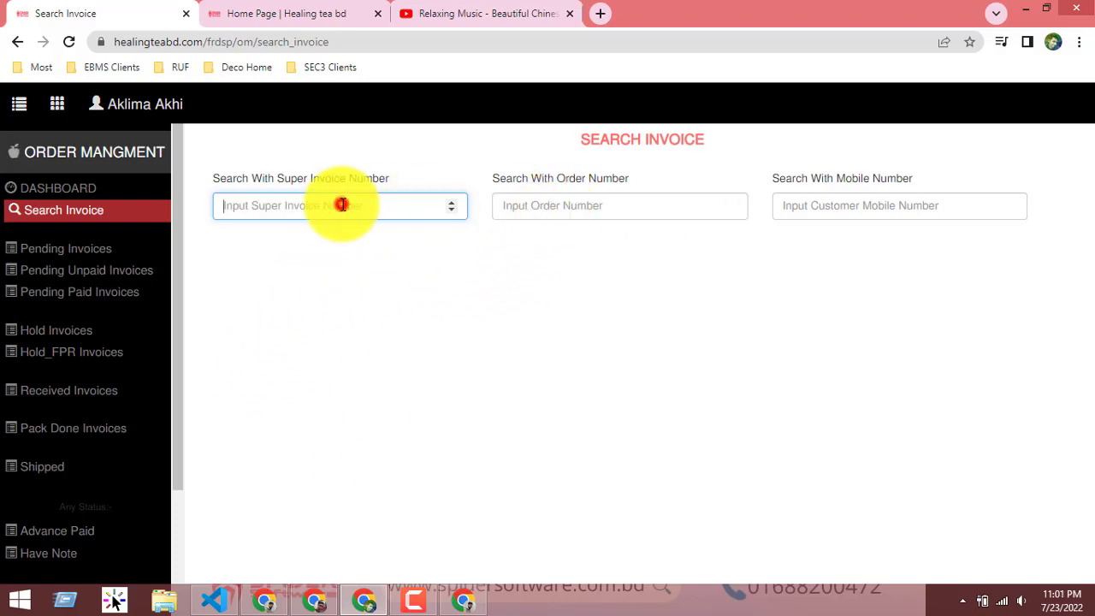
click(887, 213)
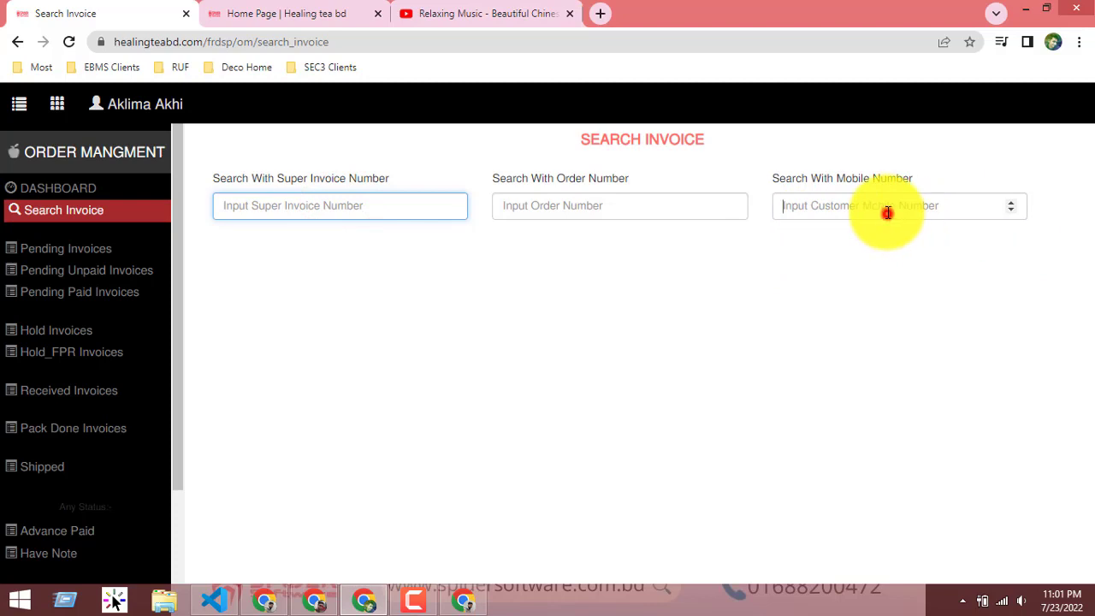
Step: Review the pending, pending unpaid, and pending paid invoice lists, returning to the Pending Invoices page
click(40, 250)
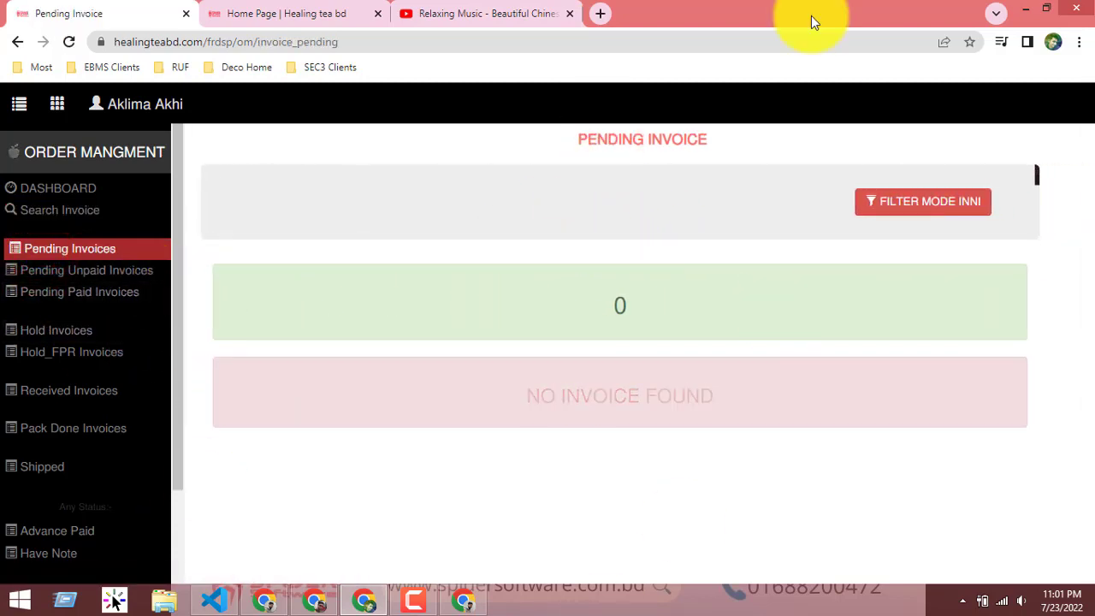
click(90, 270)
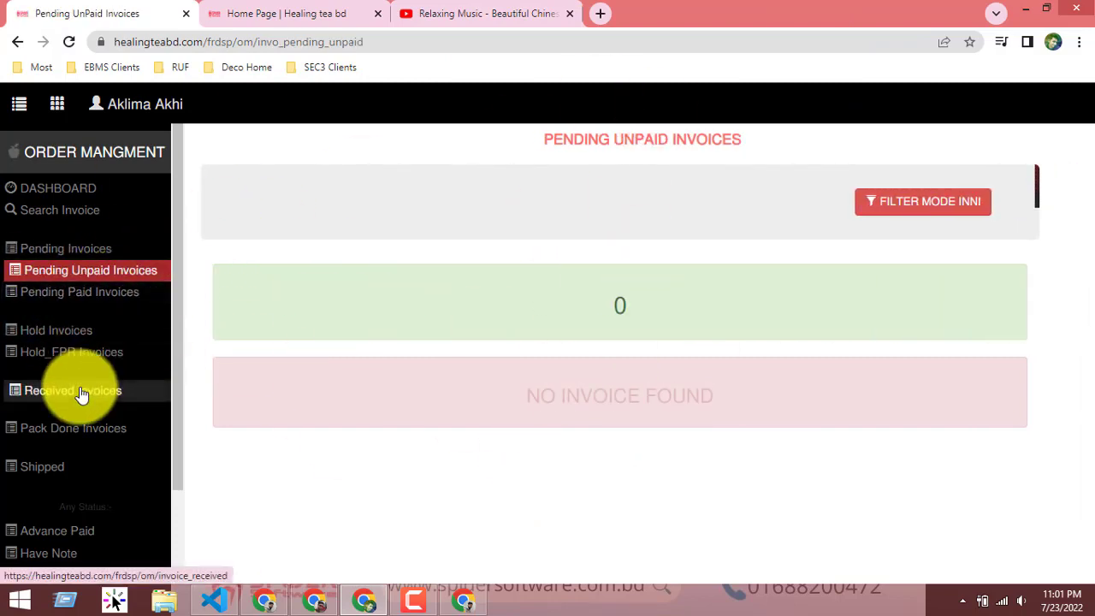
click(82, 296)
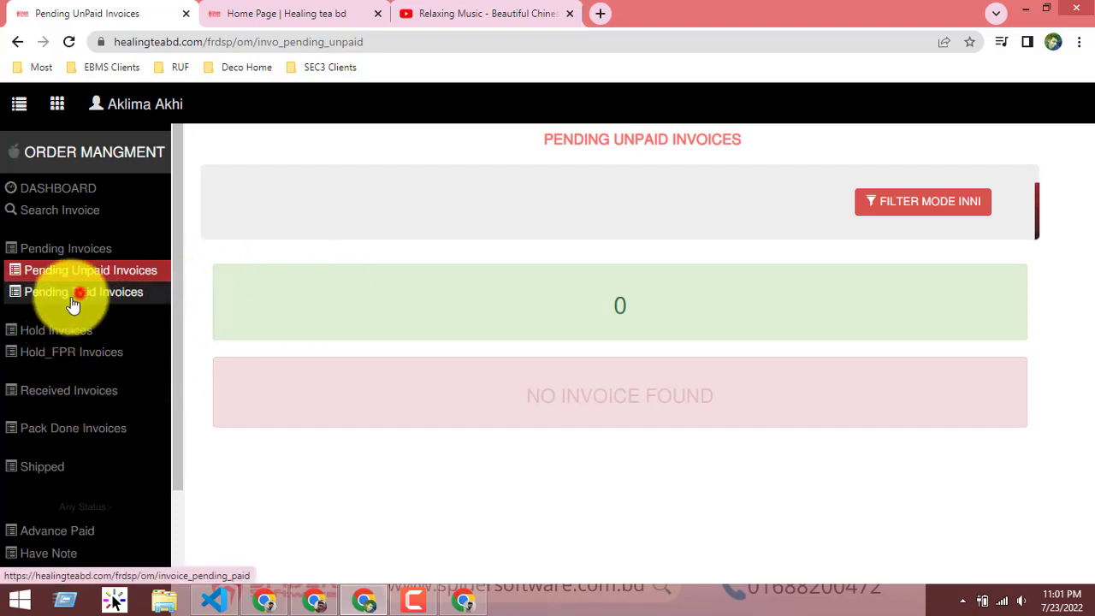
click(78, 253)
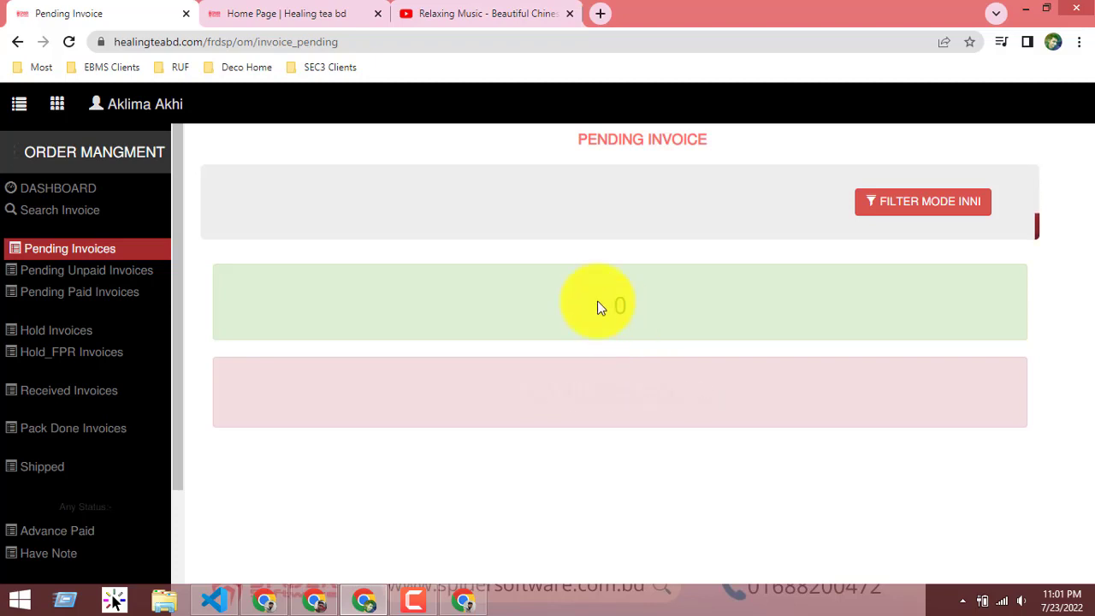
click(135, 272)
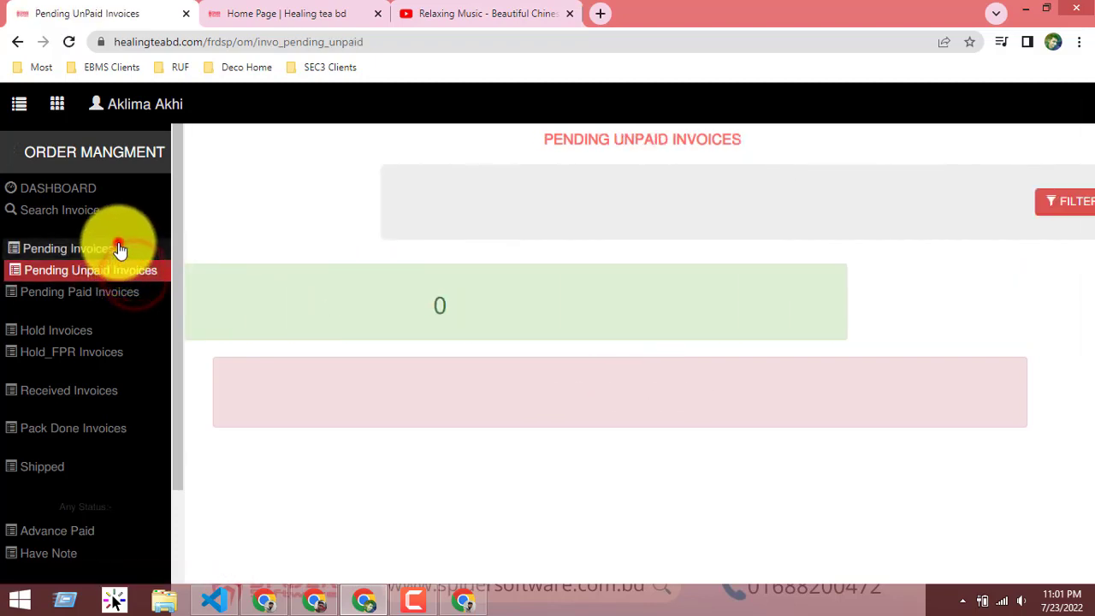
click(117, 248)
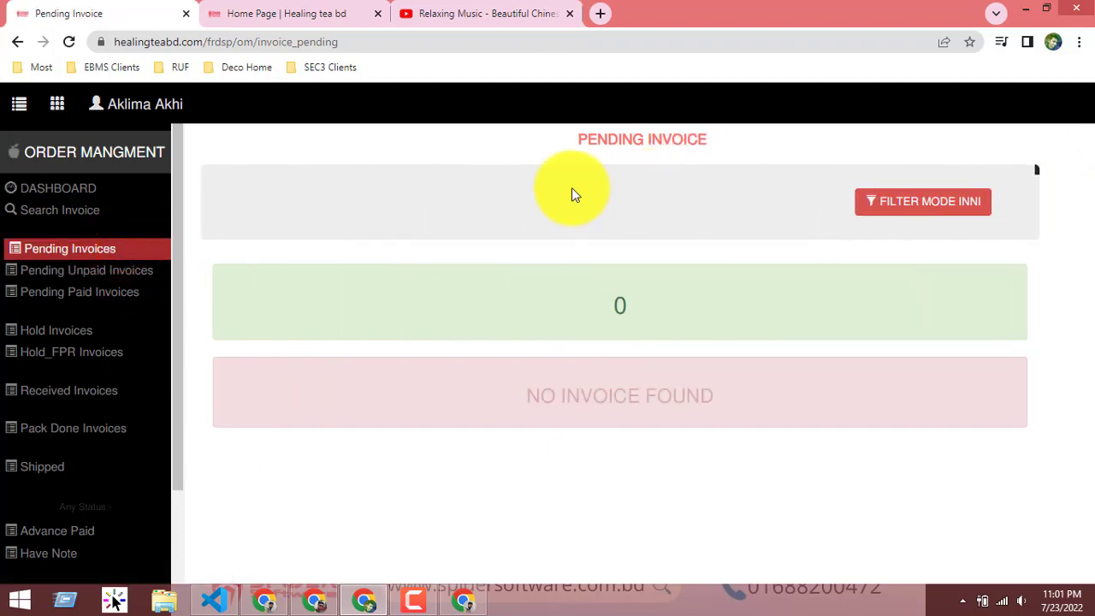
click(422, 246)
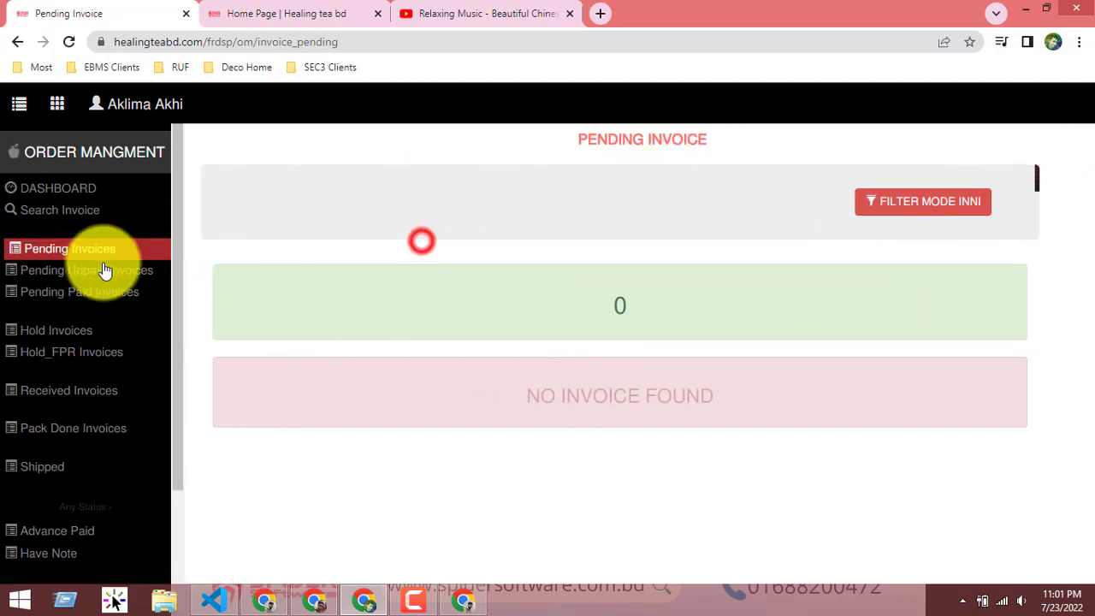
Step: Review the Hold Invoices, Hold_FPR Invoices, and Received Invoices pages, then reload the received list
click(80, 334)
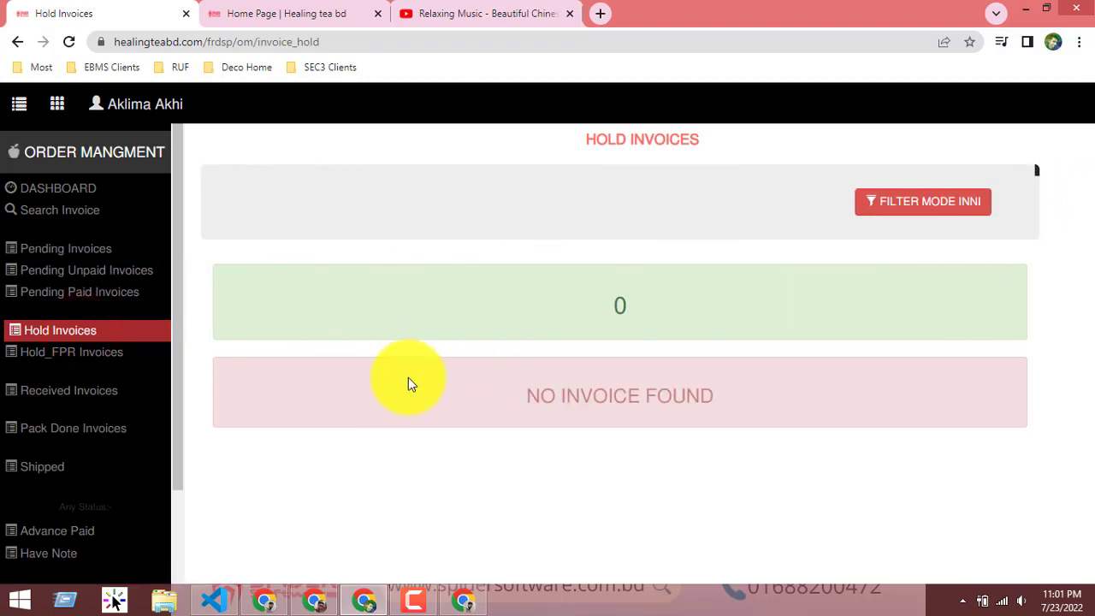
click(85, 363)
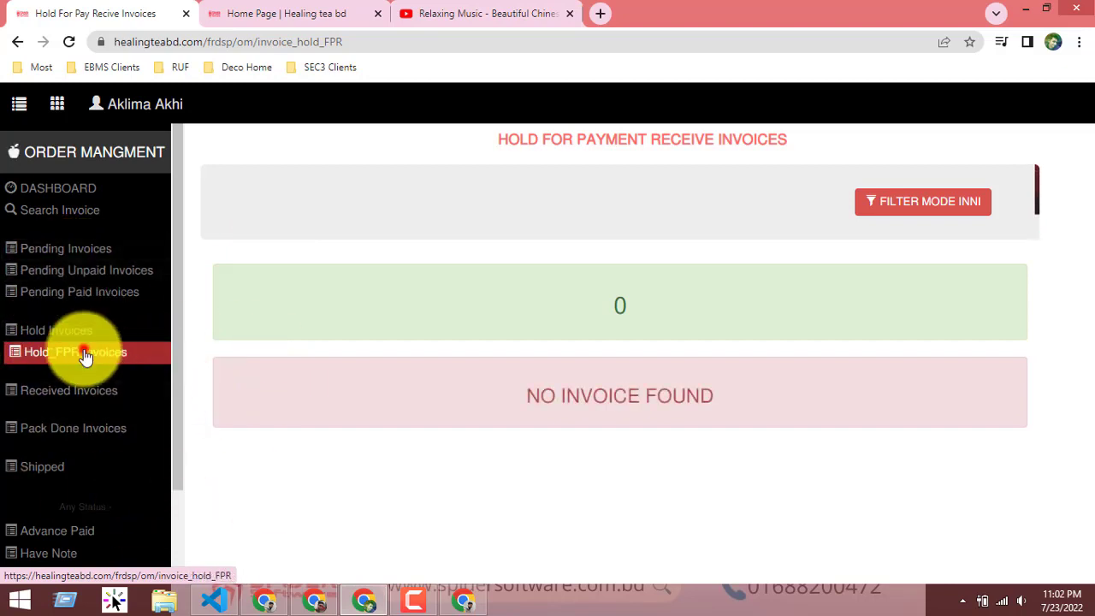
click(64, 387)
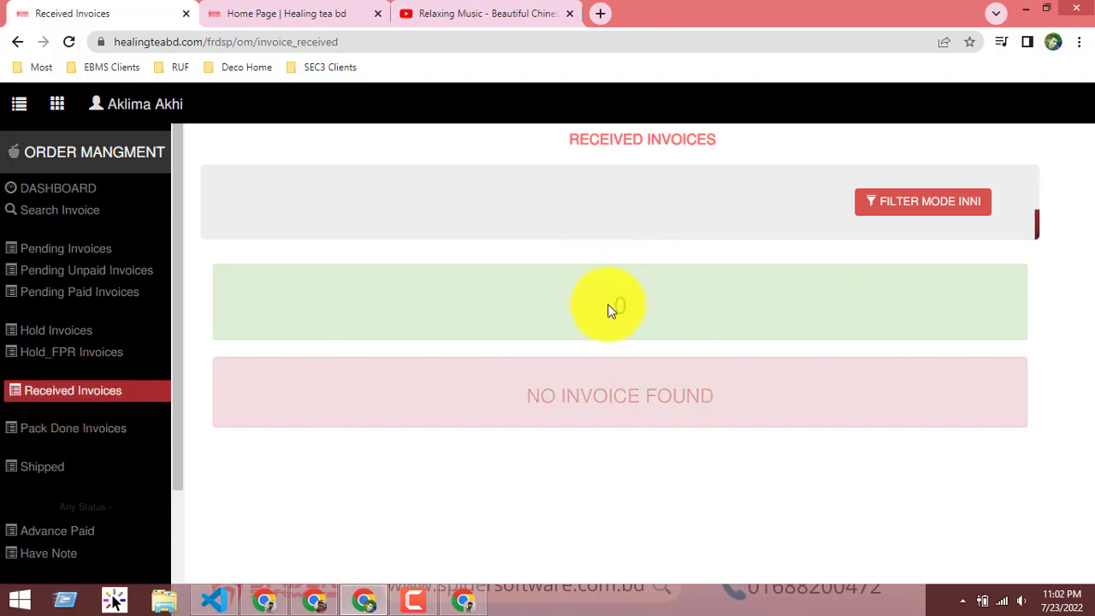
click(714, 310)
drag(569, 319, 748, 296)
click(748, 296)
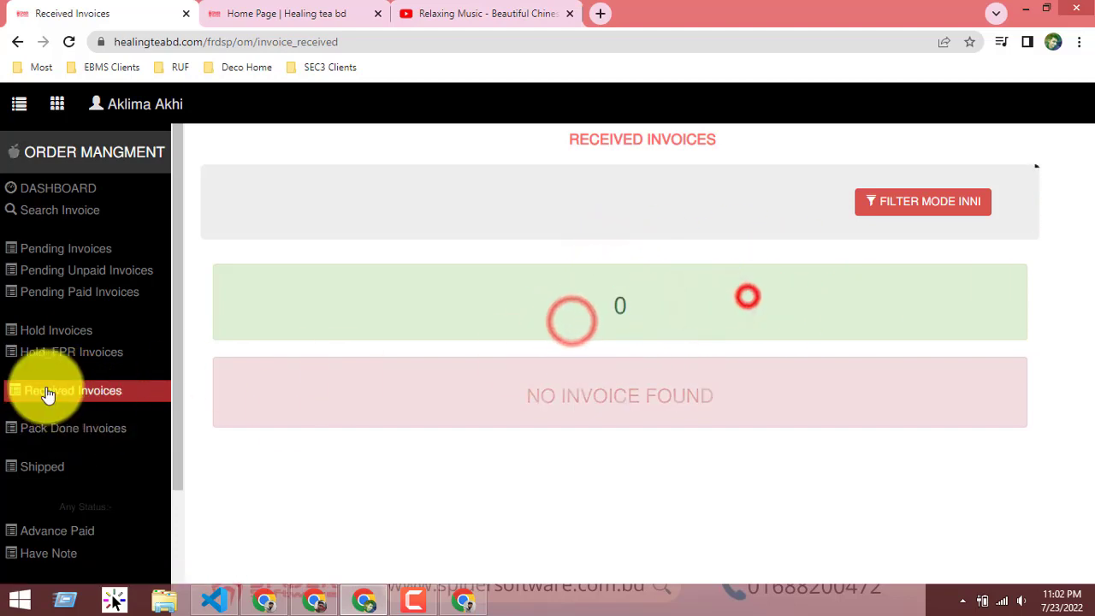
click(61, 399)
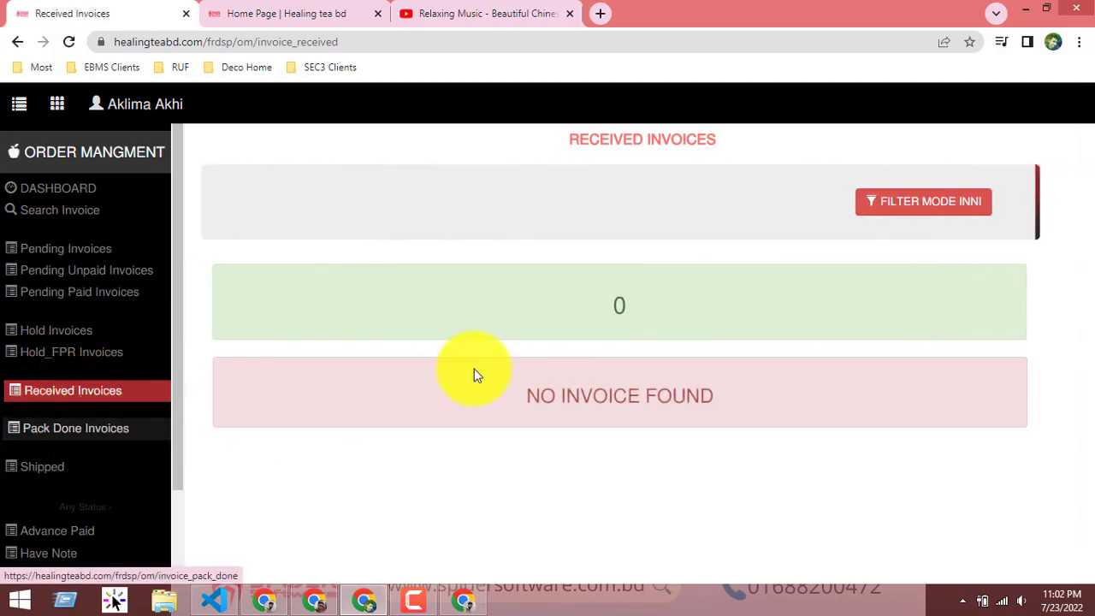
Step: Open the Pack Done Invoices page and examine its invoice list and the remaining order status categories
click(62, 428)
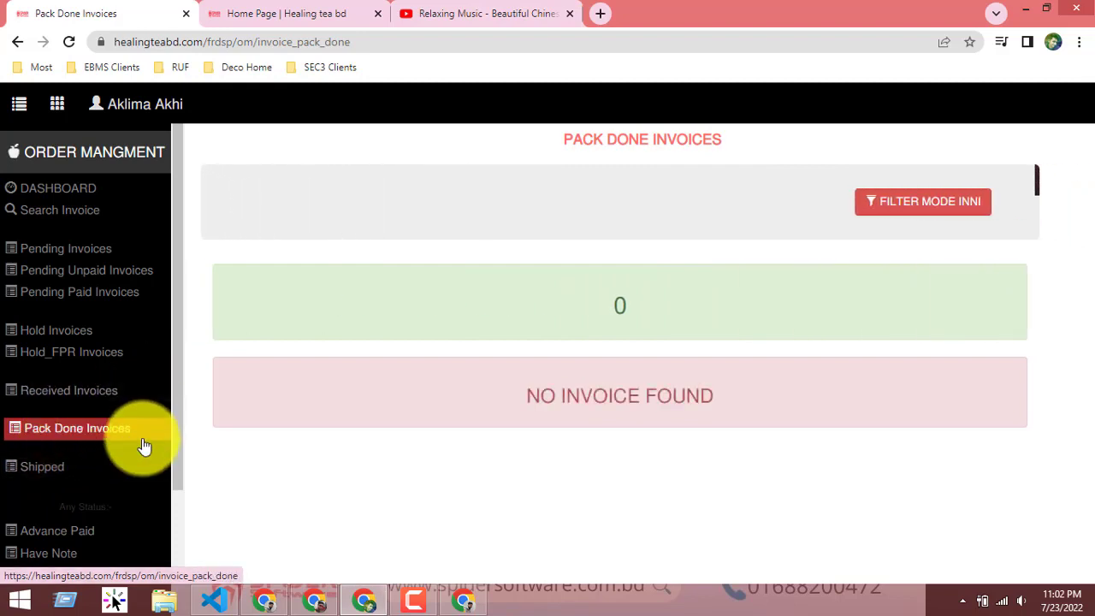
drag(520, 261, 569, 487)
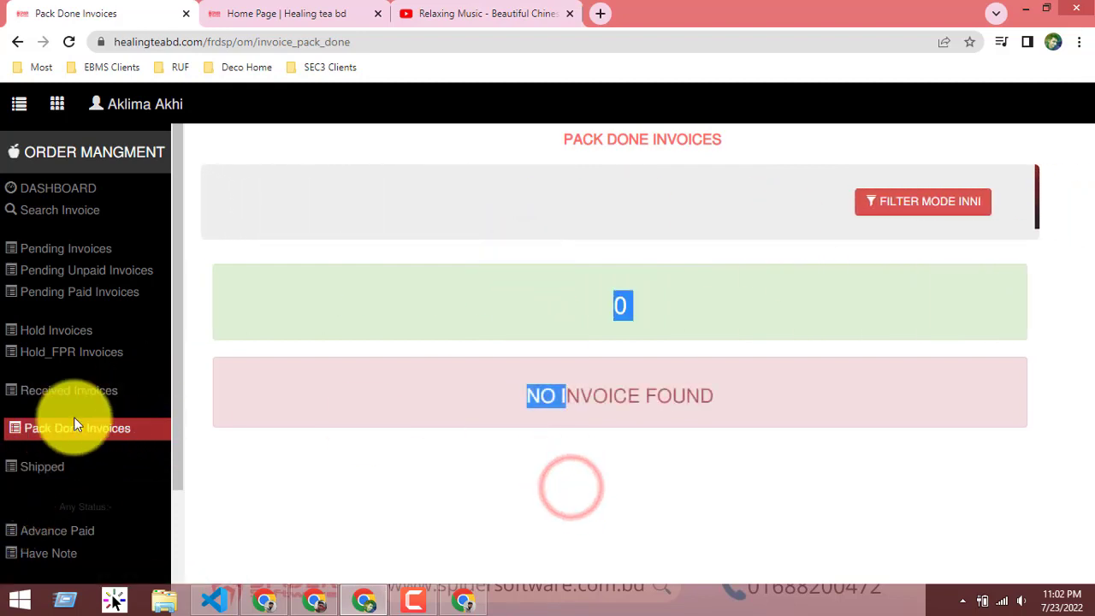
scroll(74, 417, down, 2)
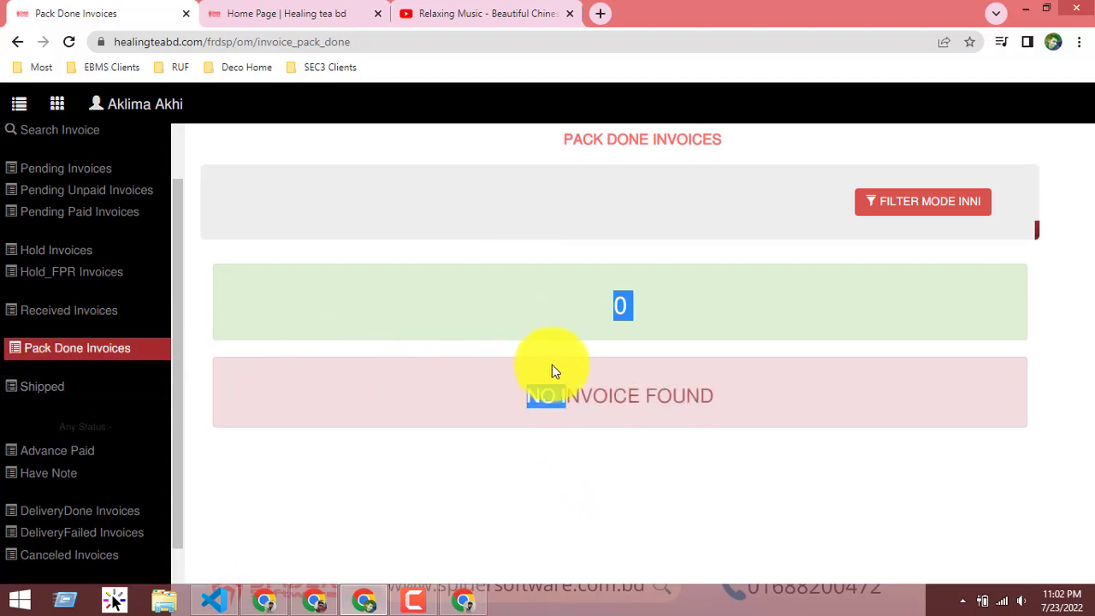
drag(603, 315, 693, 330)
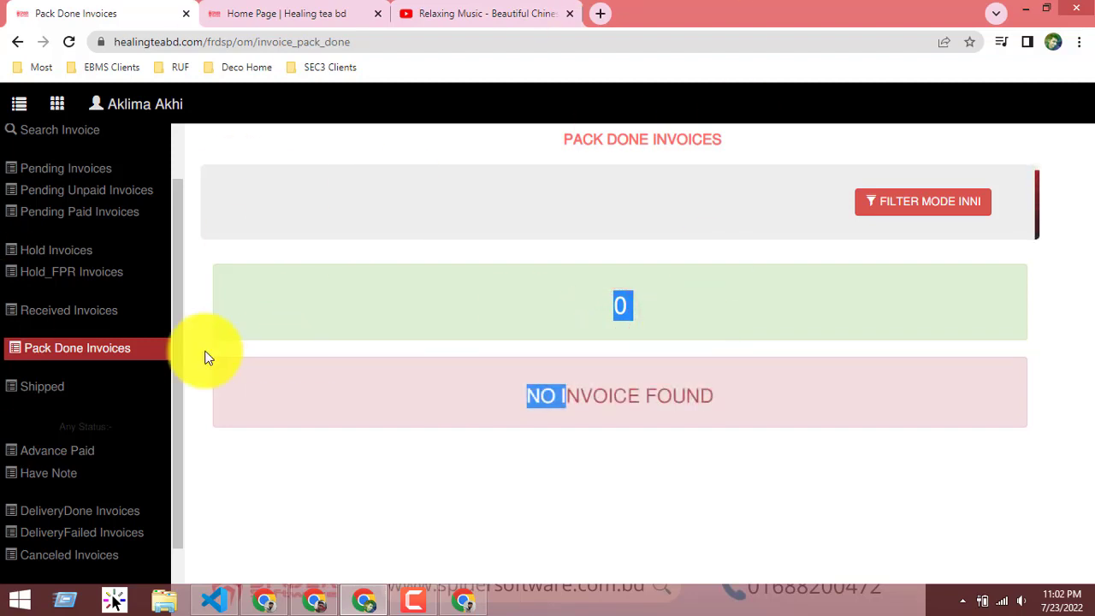
Step: Open the Shipped invoices page and check the available choices for selecting or changing the shipping partner
click(82, 392)
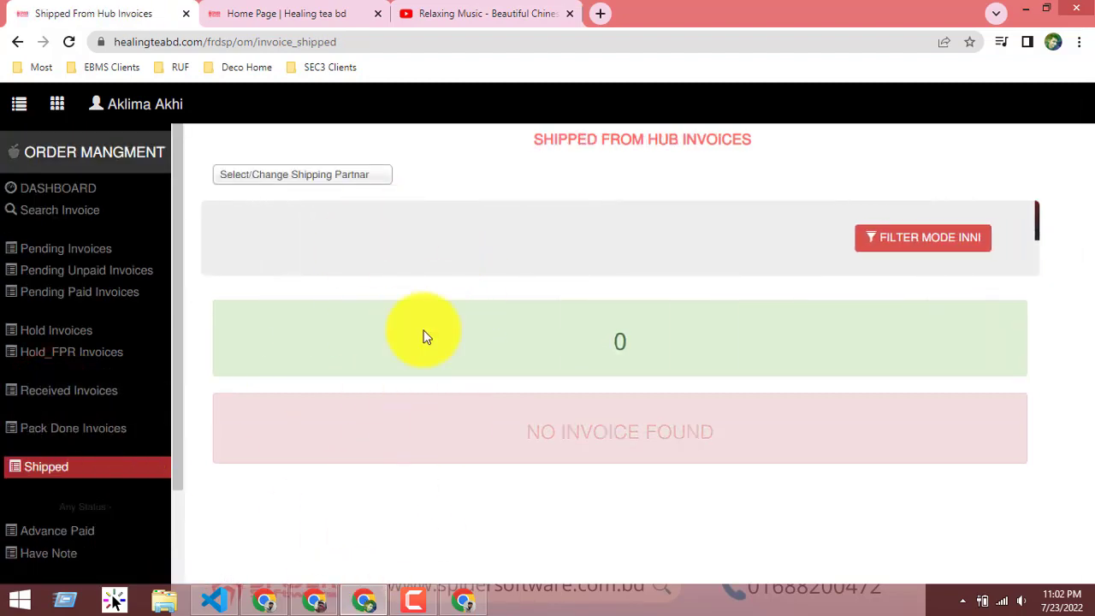
click(330, 176)
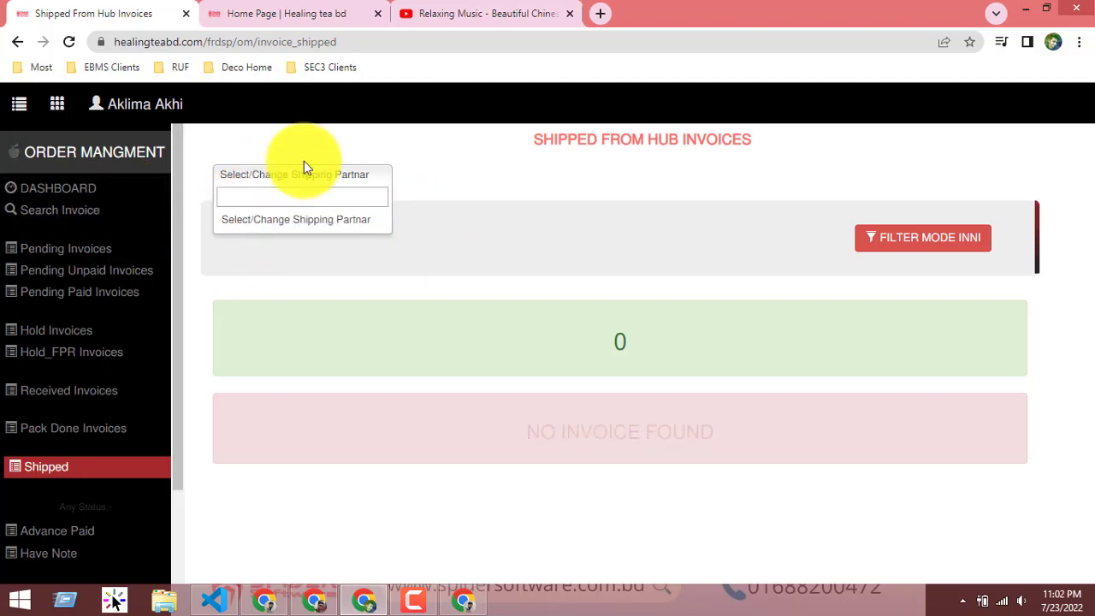
click(275, 228)
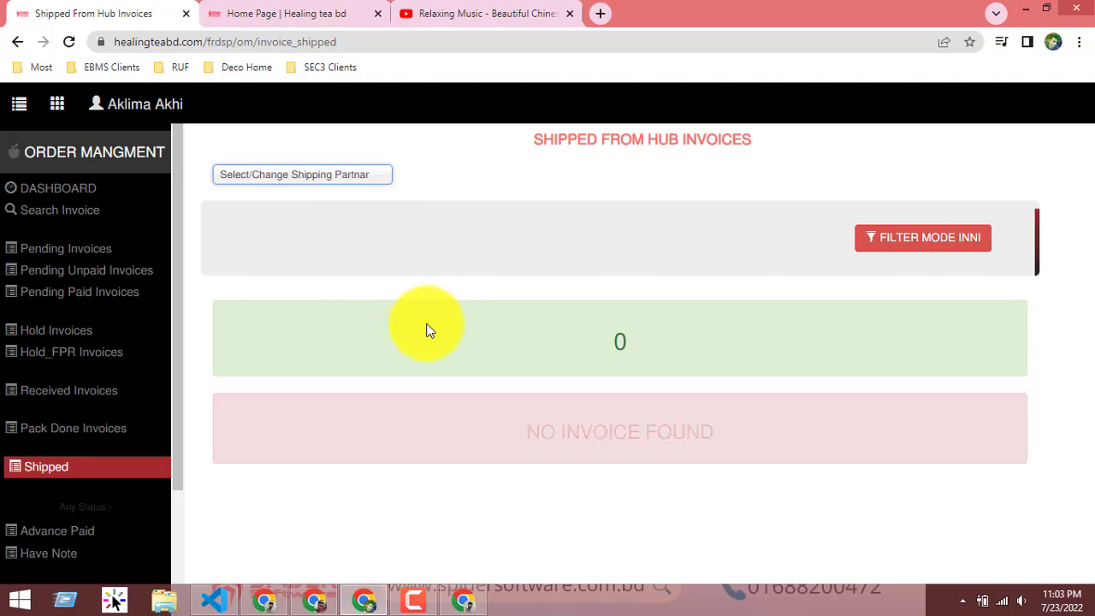
click(296, 174)
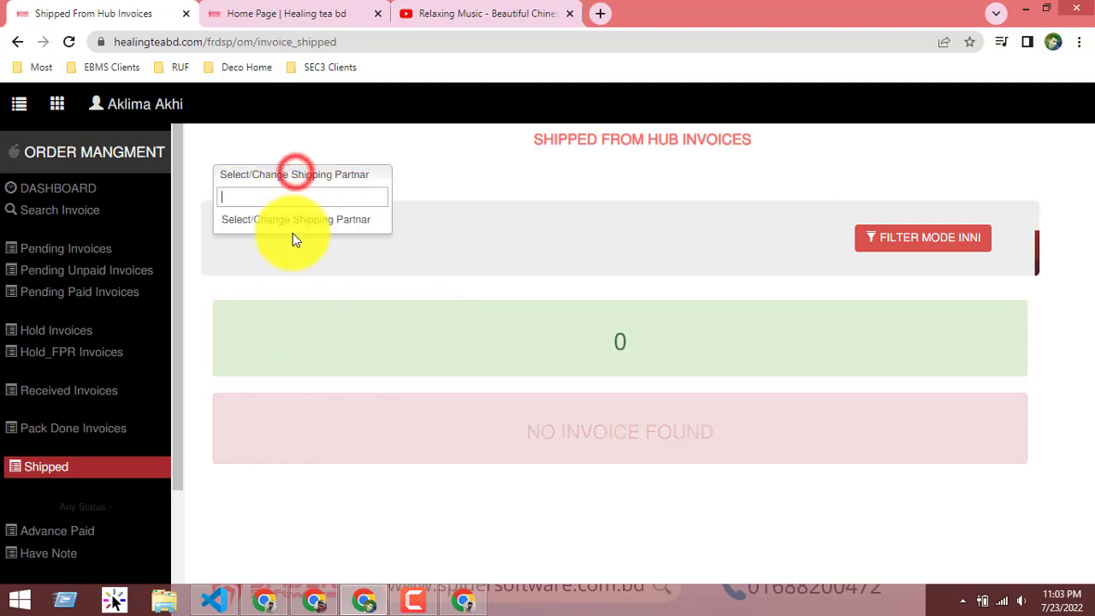
Step: Reload the Shipped invoices page and recheck the shipping partner choices
click(283, 214)
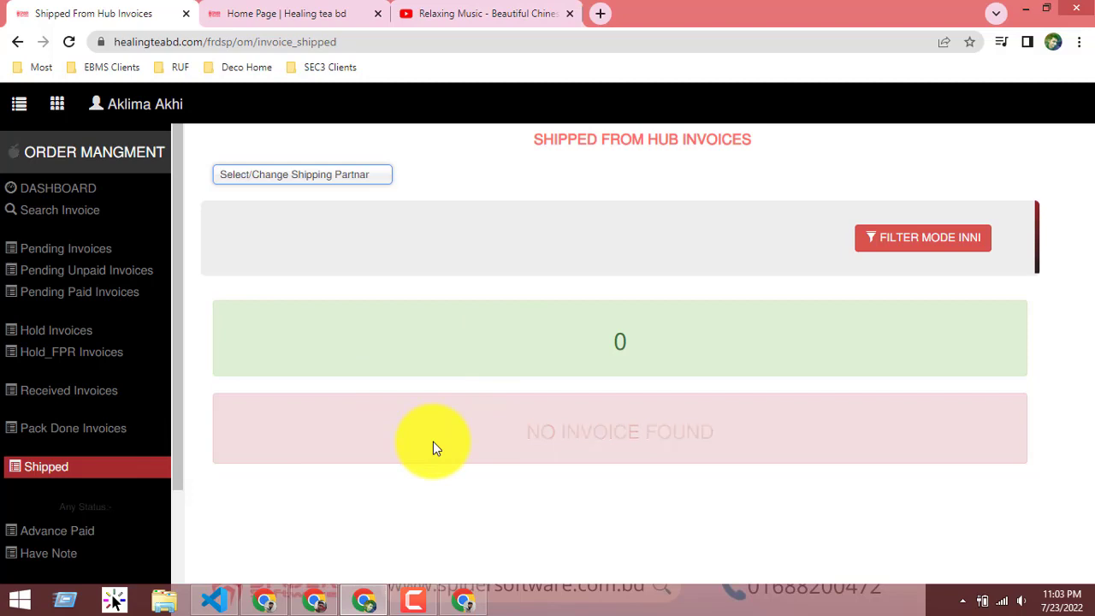
click(81, 466)
click(317, 178)
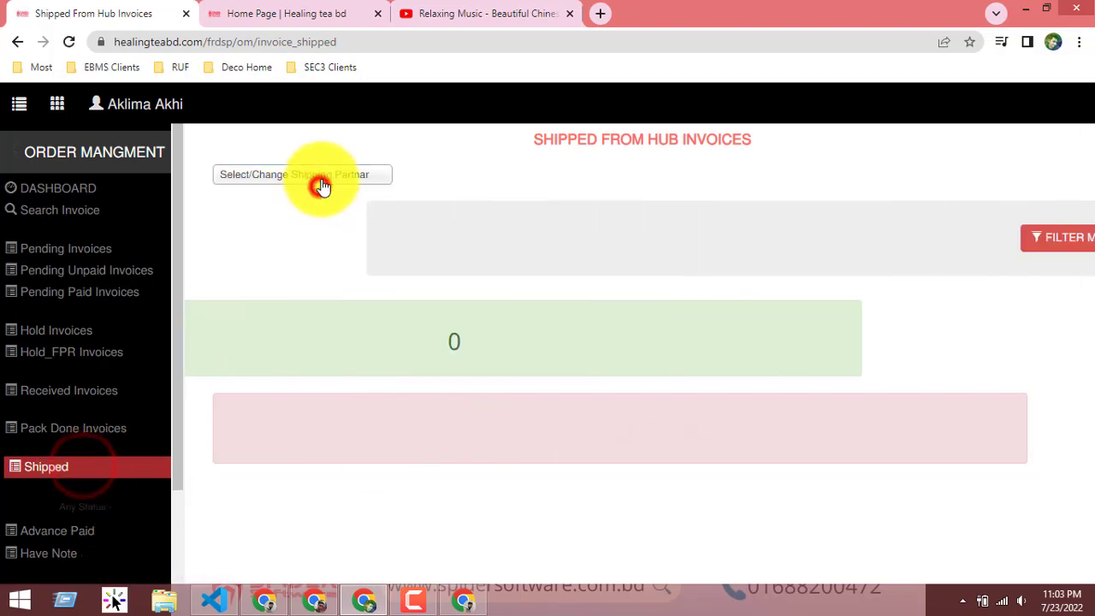
click(319, 221)
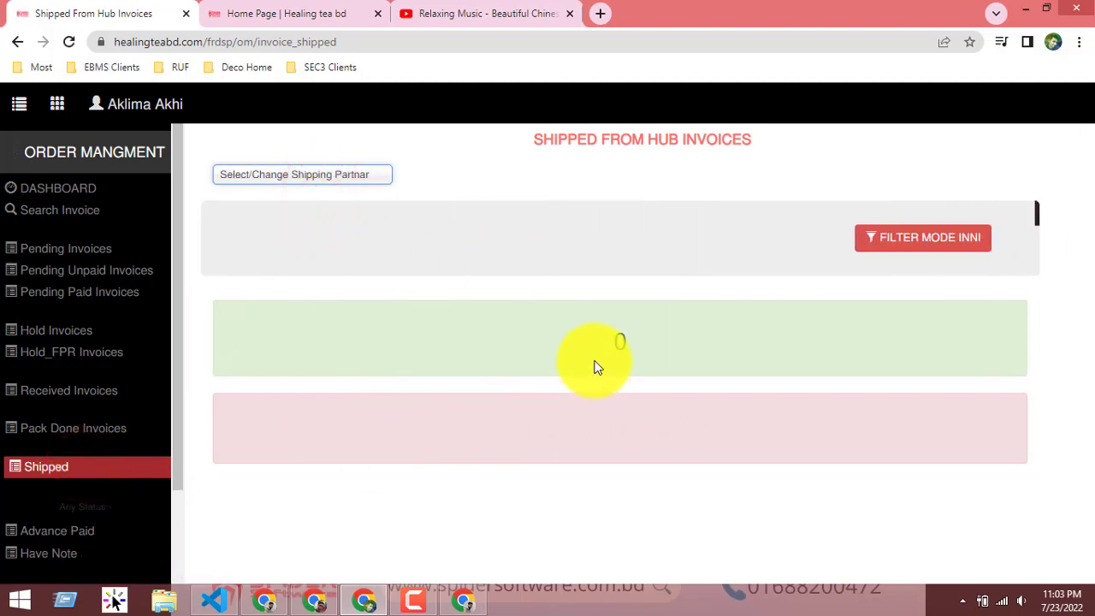
Step: Review the DeliveryDone, DeliveryFailed, and Canceled invoice pages, then look over the order status categories
scroll(71, 359, down, 2)
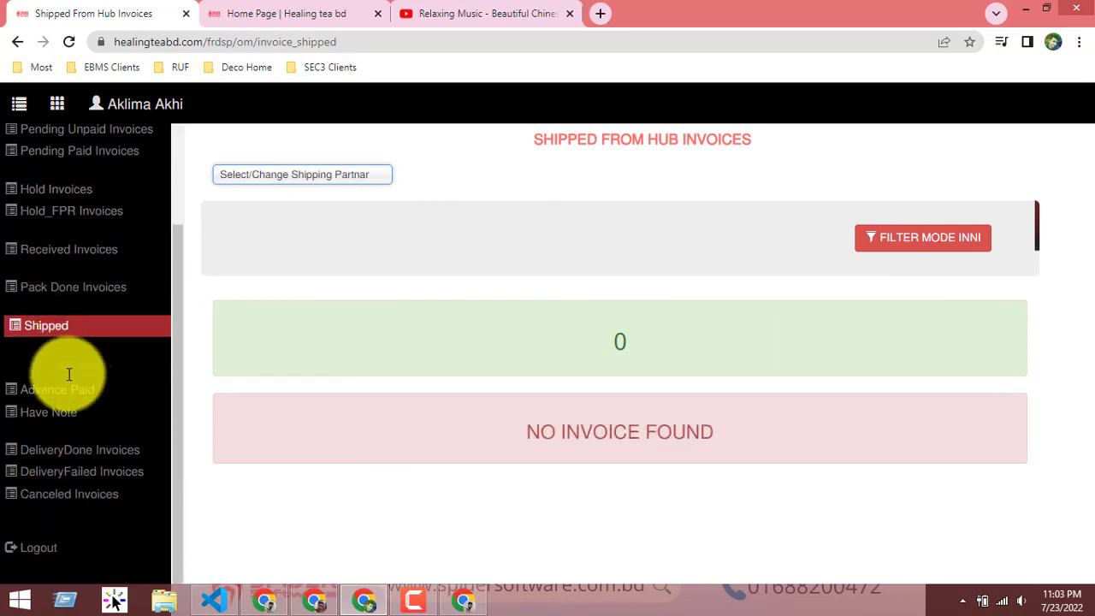
click(71, 453)
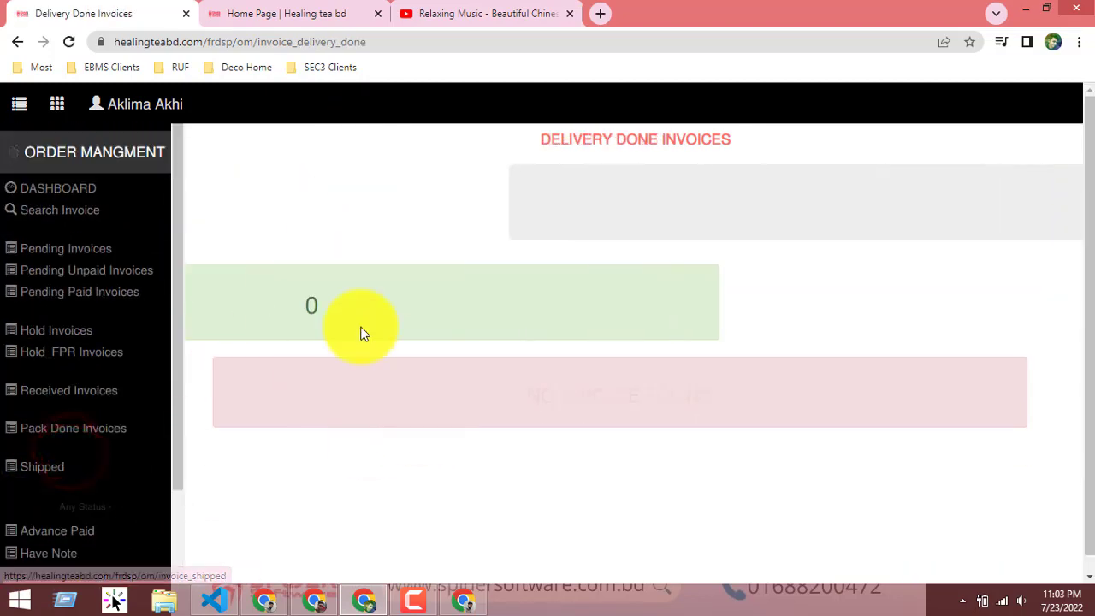
scroll(107, 496, down, 2)
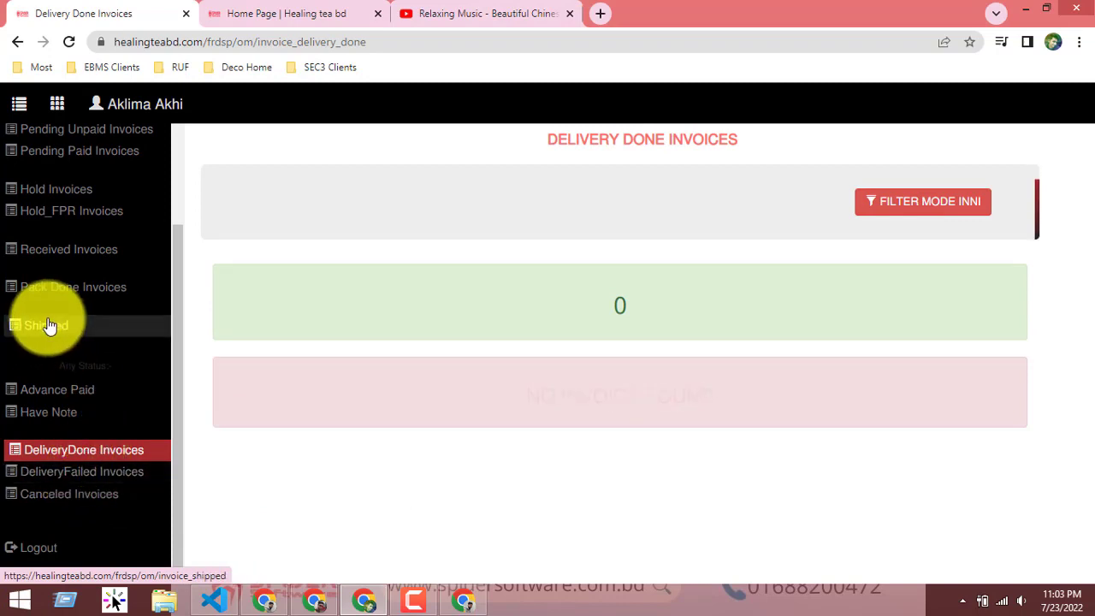
click(92, 472)
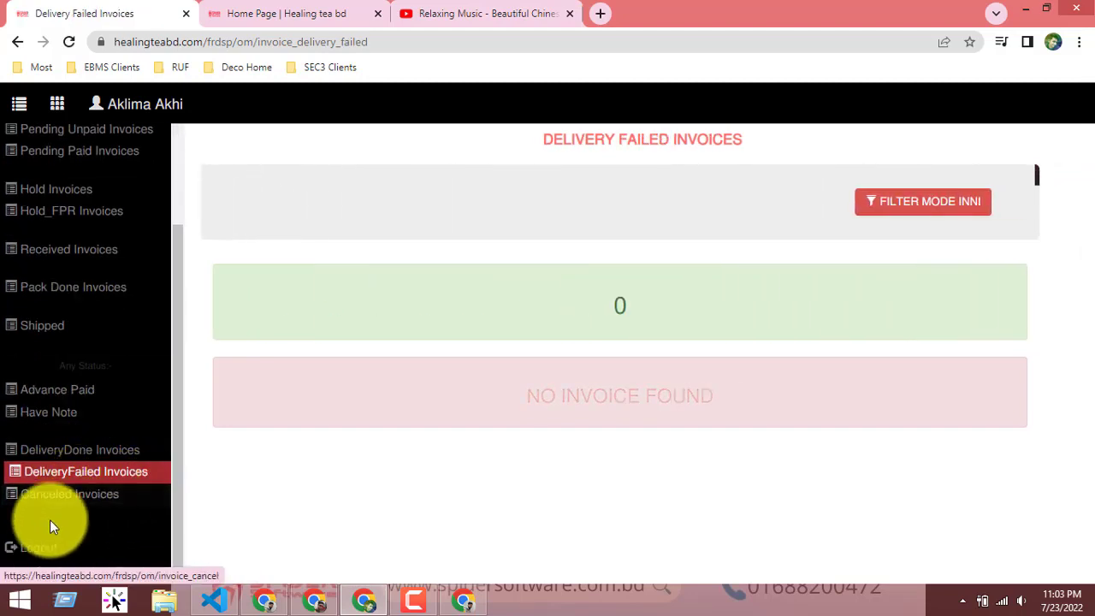
click(76, 506)
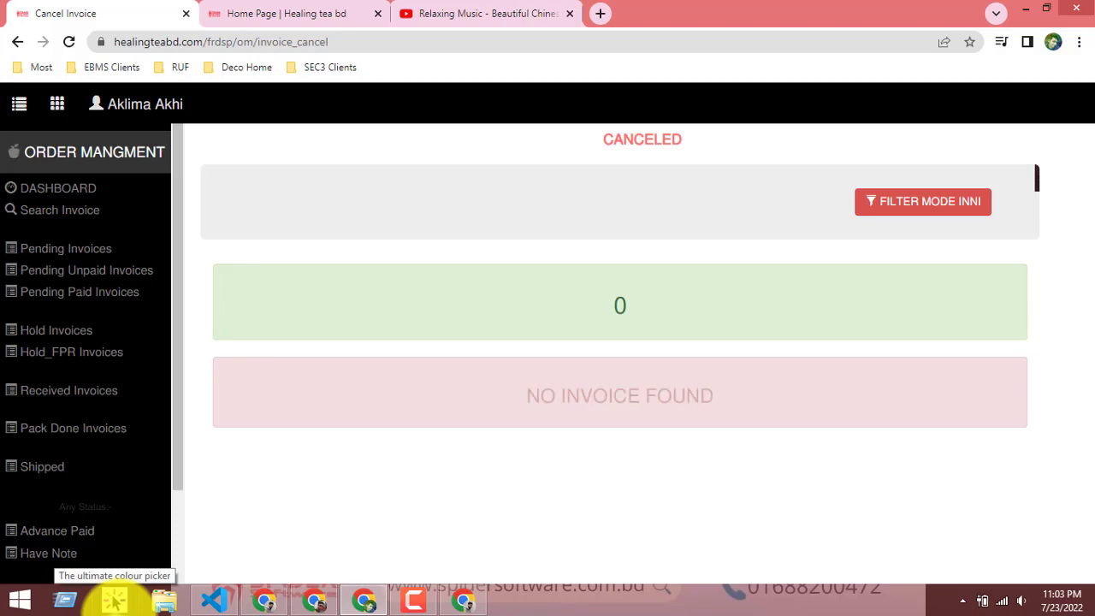
scroll(85, 317, down, 3)
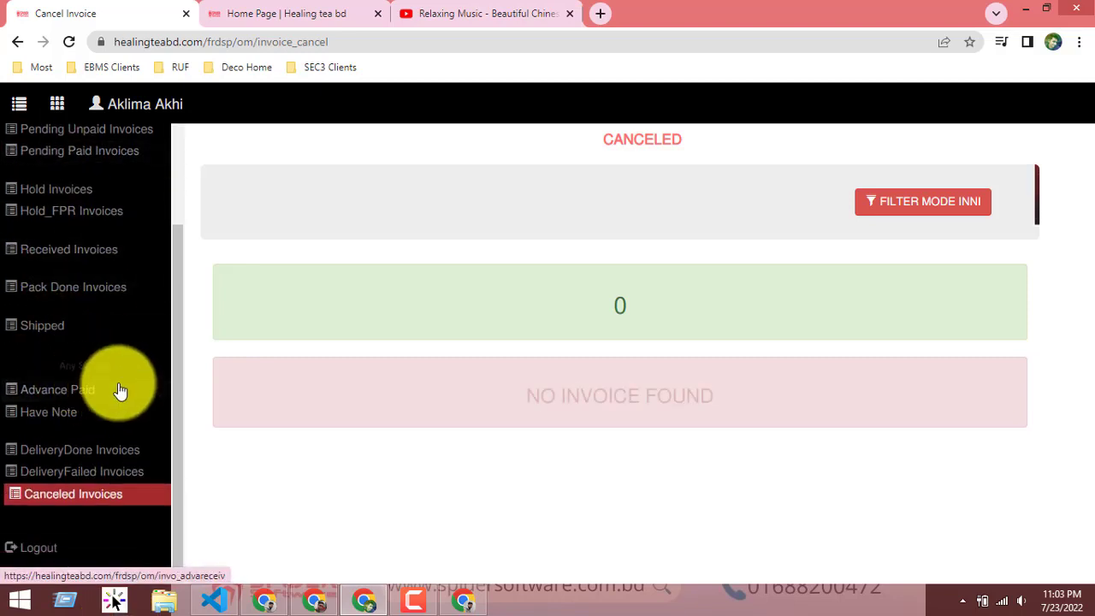
click(53, 493)
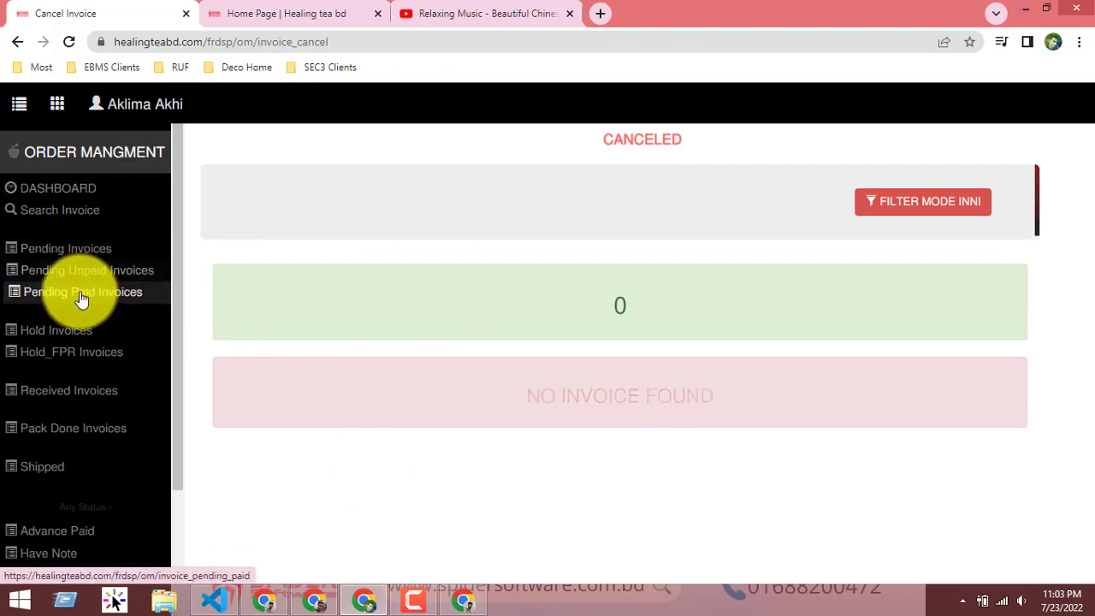
scroll(52, 427, down, 3)
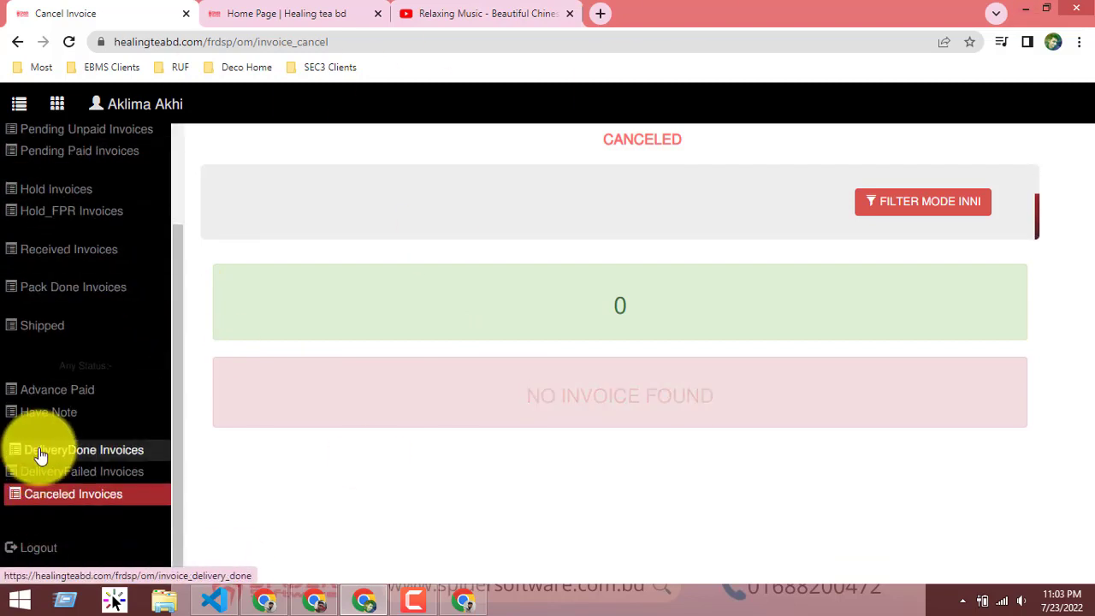
scroll(51, 445, up, 3)
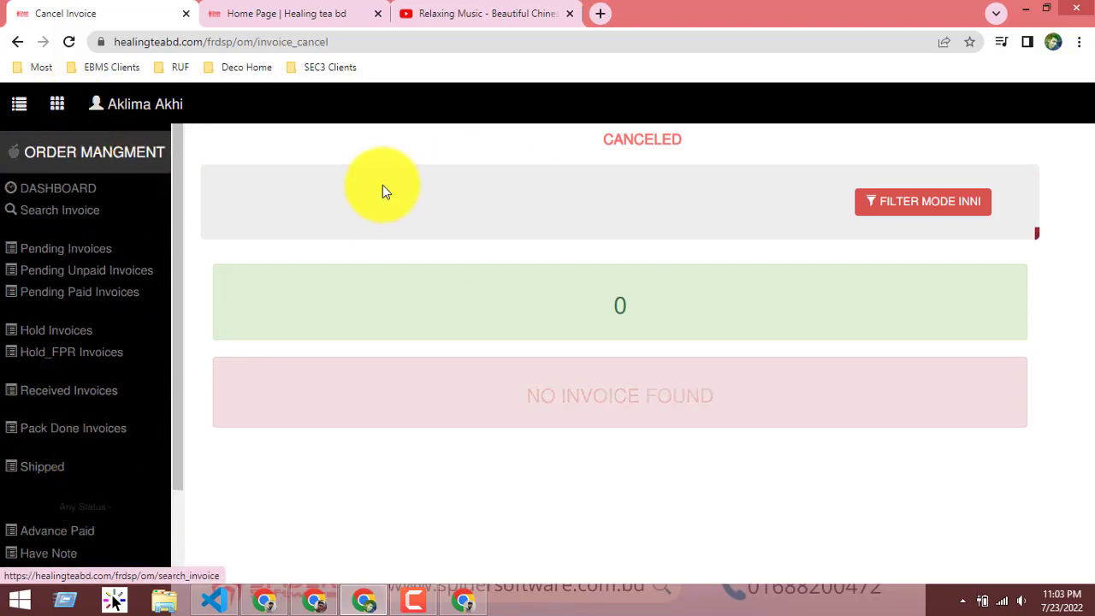
Step: Return to the panels overview, look through the available panels, and open Complain Management
click(58, 112)
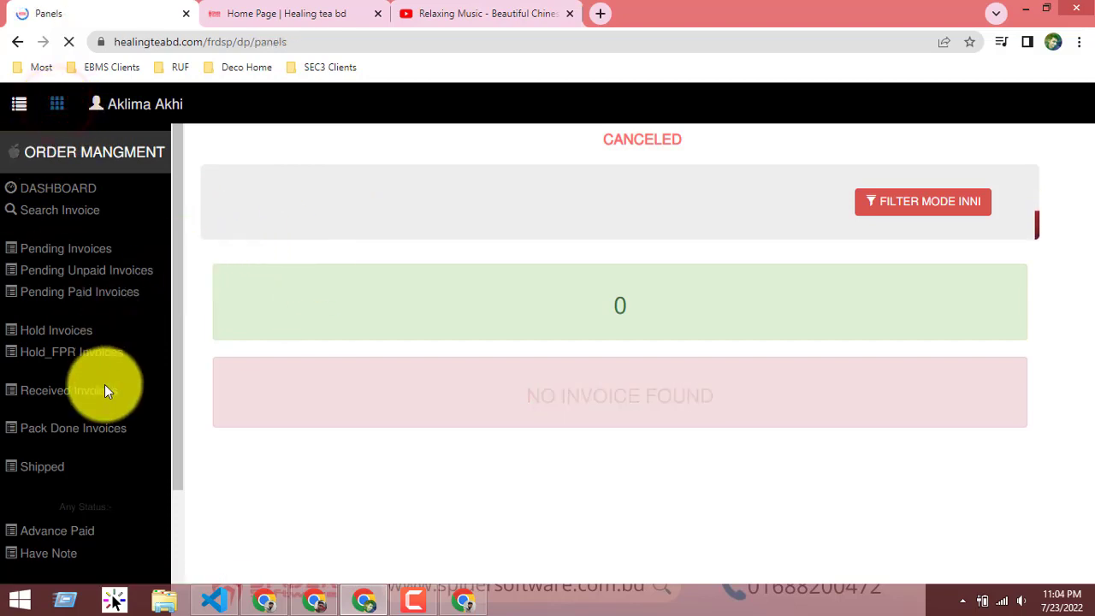
scroll(587, 398, down, 3)
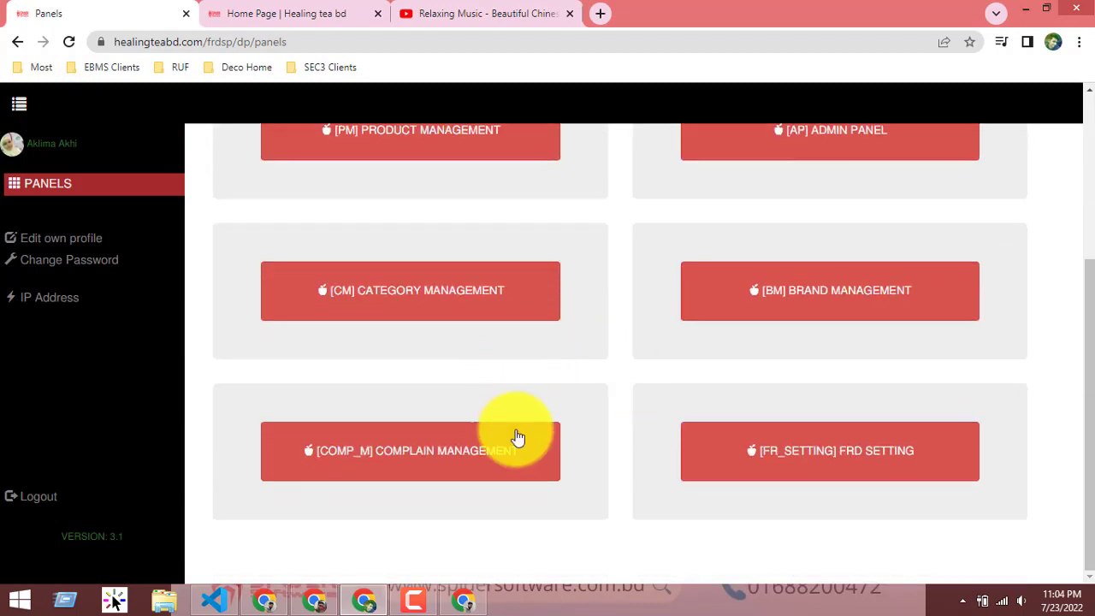
scroll(582, 423, up, 1)
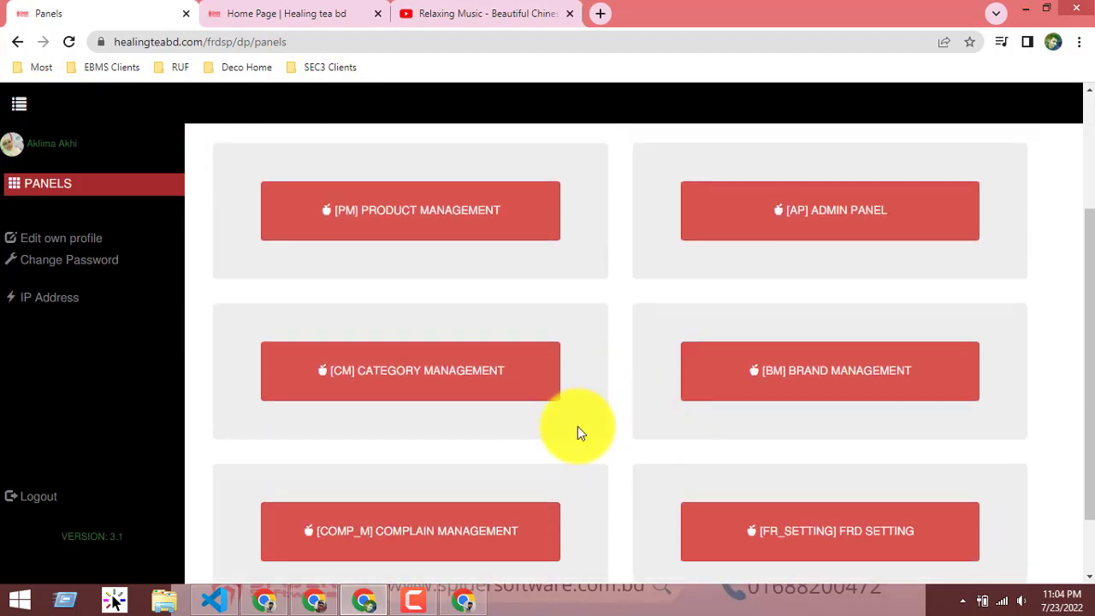
scroll(579, 421, up, 2)
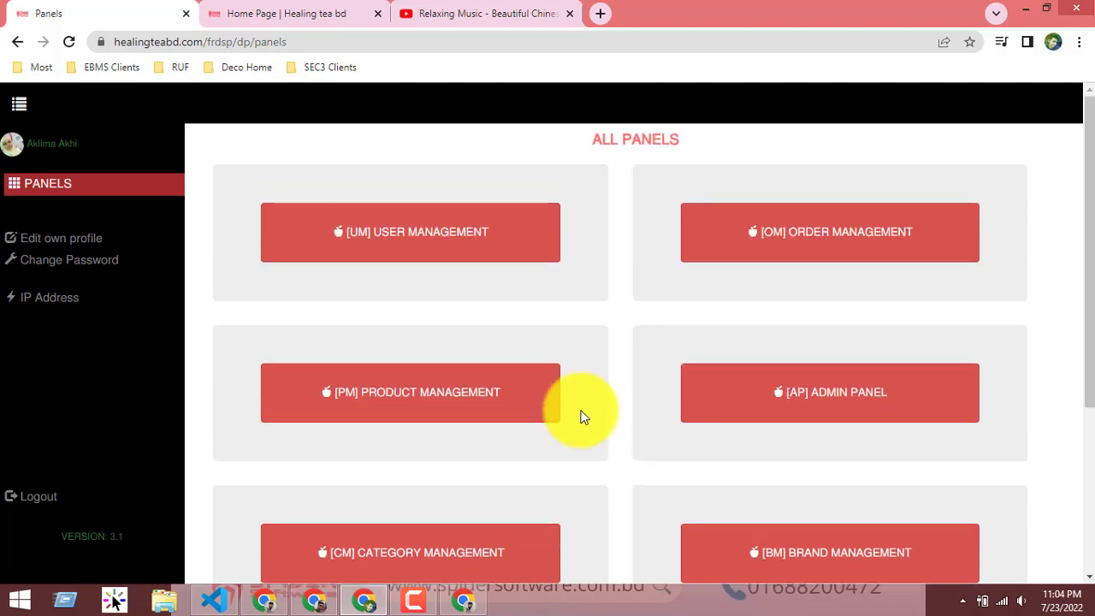
scroll(312, 425, down, 3)
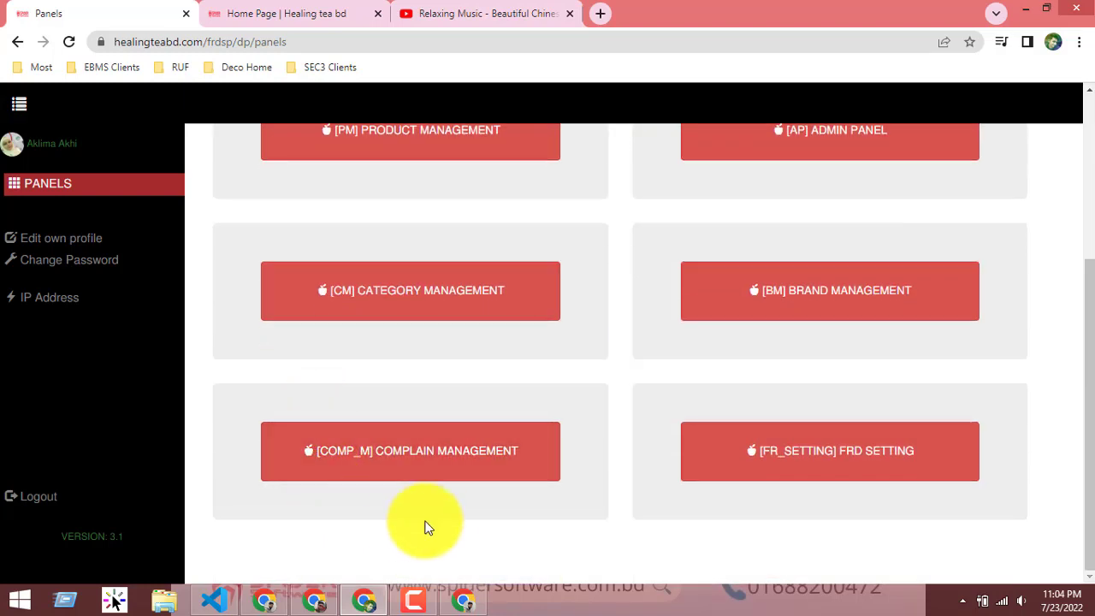
scroll(432, 525, up, 2)
scroll(435, 525, down, 2)
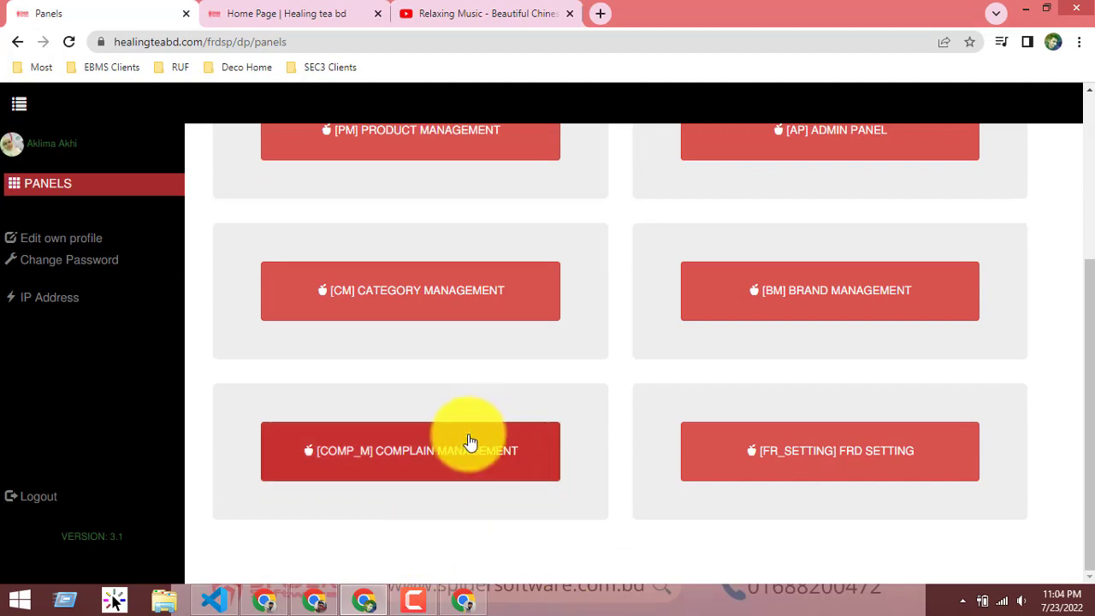
click(467, 454)
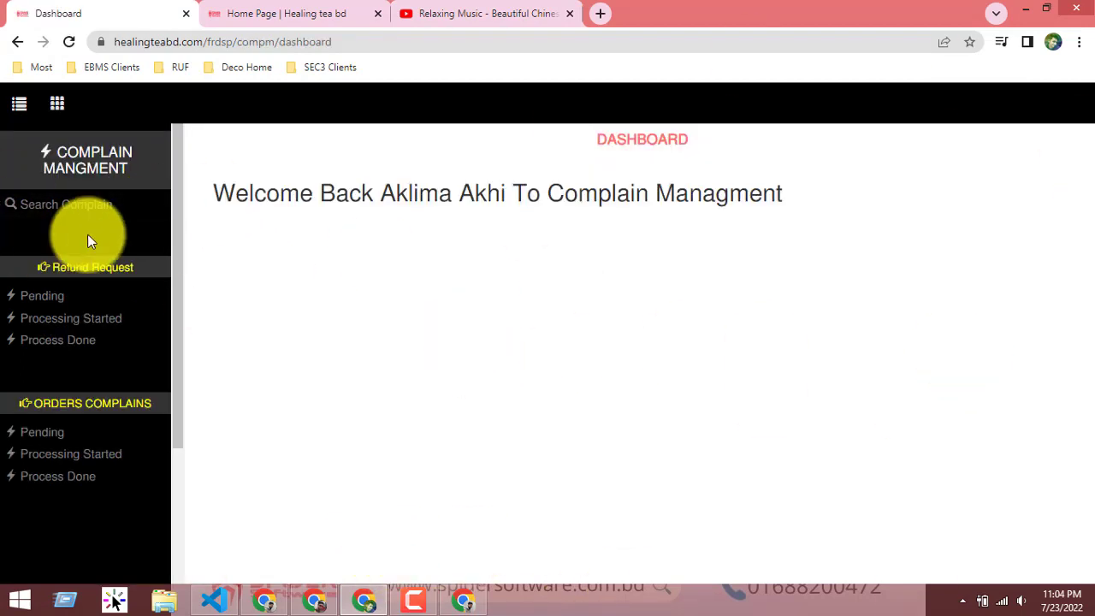
Step: Review the pending and process done refund requests, showing the filter options on the process done list
click(65, 304)
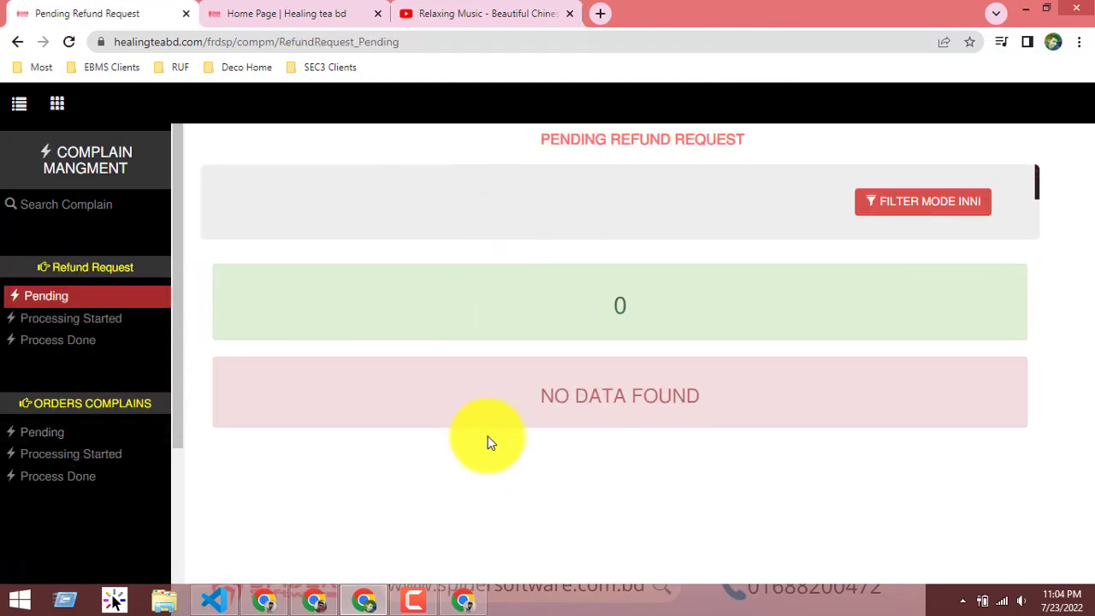
click(128, 326)
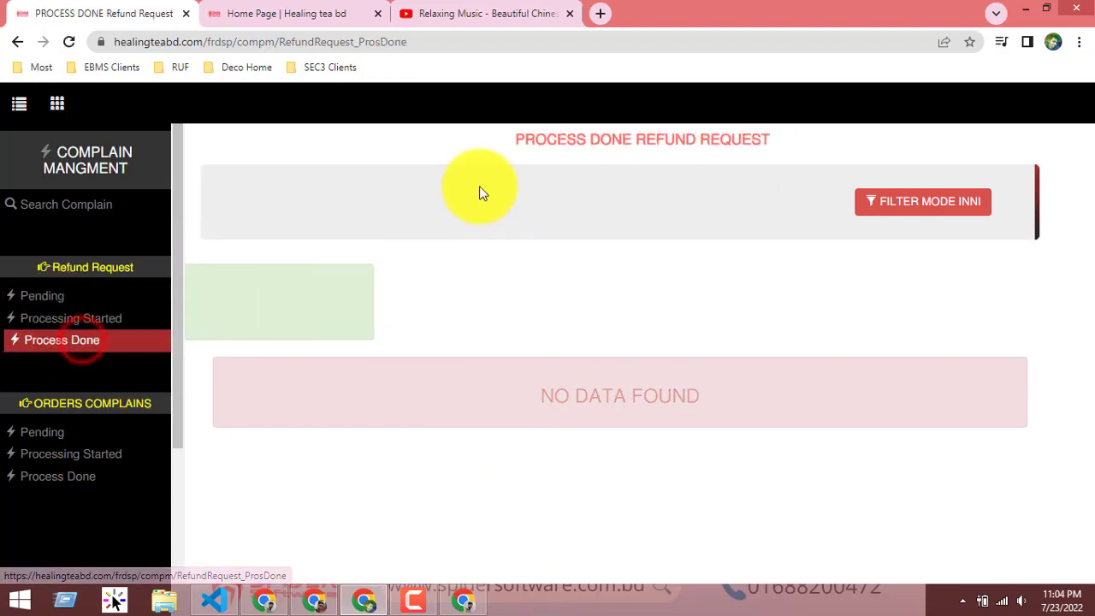
click(951, 201)
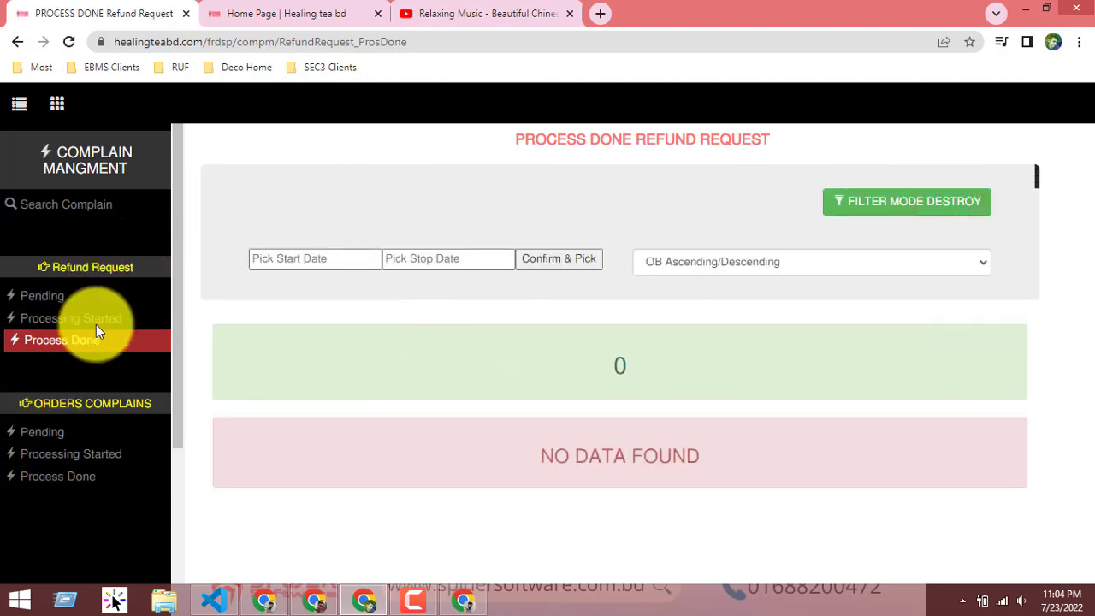
Step: Return to the panels overview and open the Admin Panel
click(58, 103)
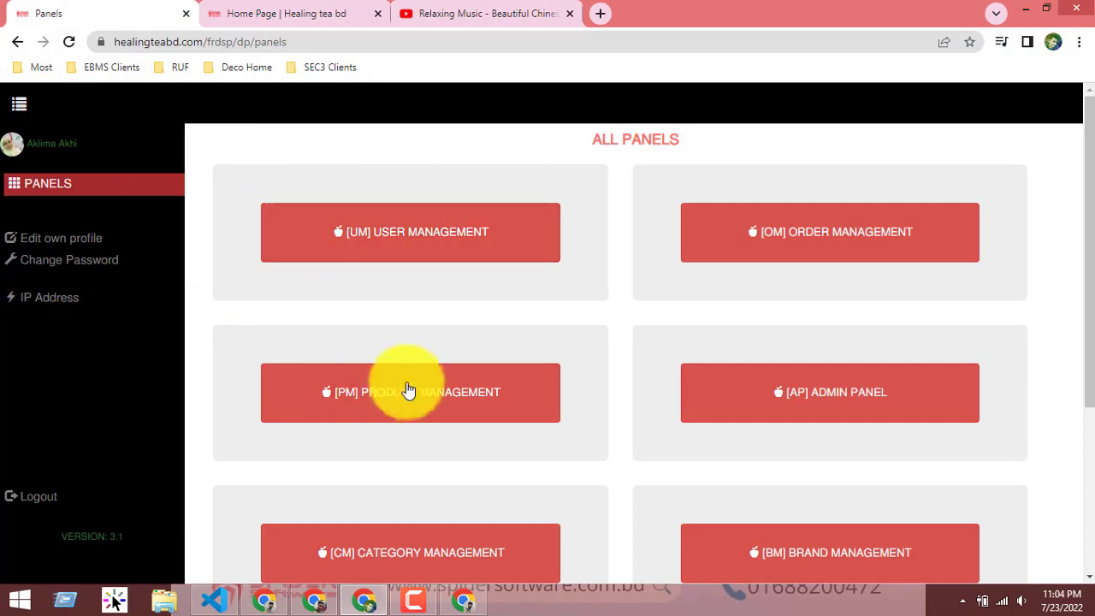
scroll(409, 390, down, 3)
scroll(710, 428, up, 3)
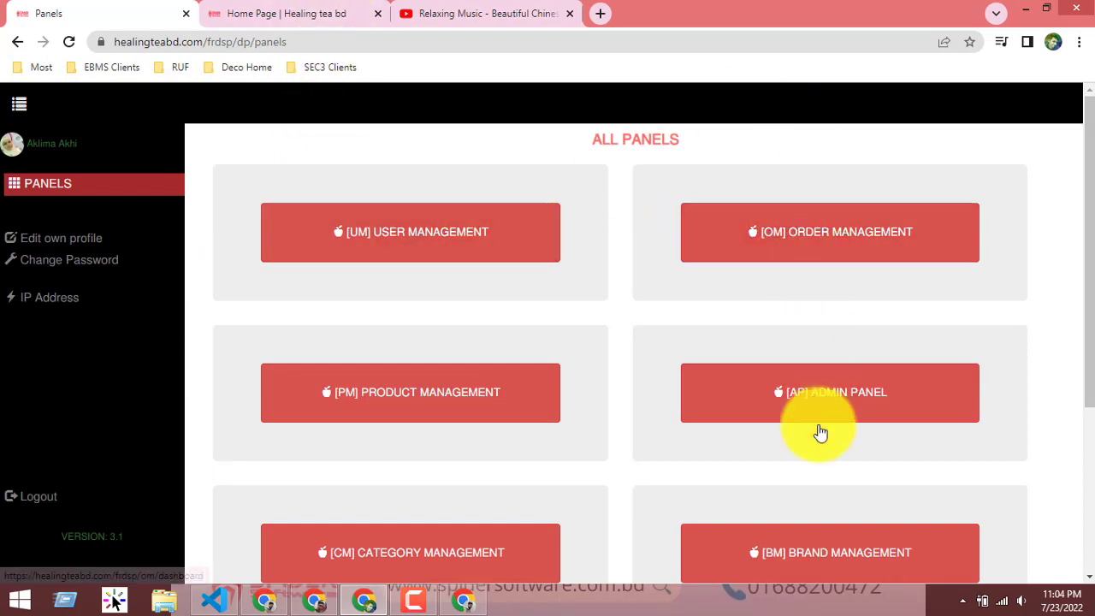
click(821, 432)
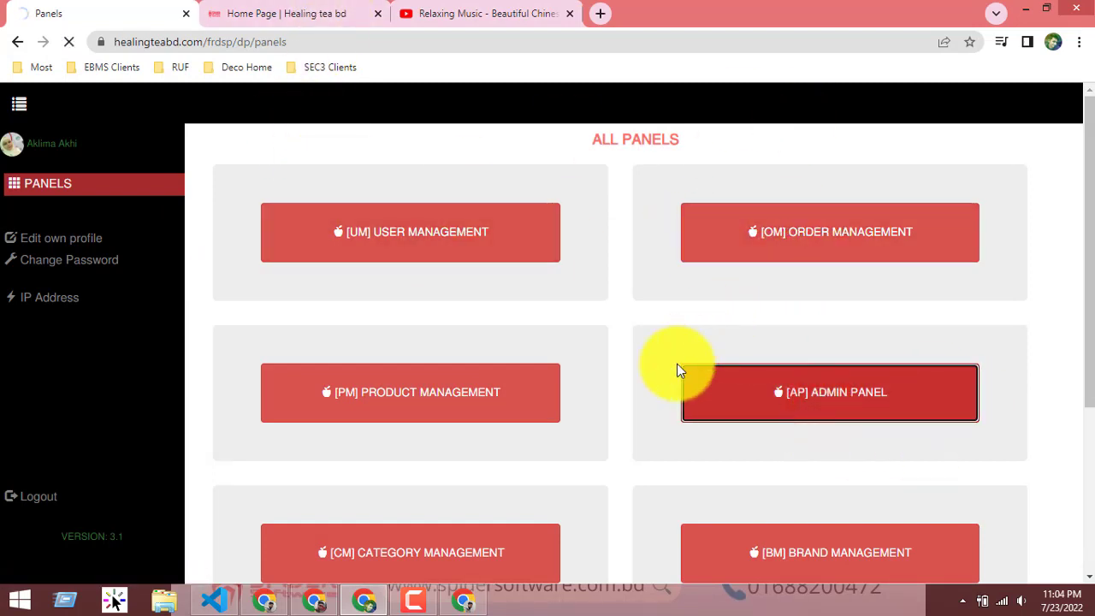
click(786, 392)
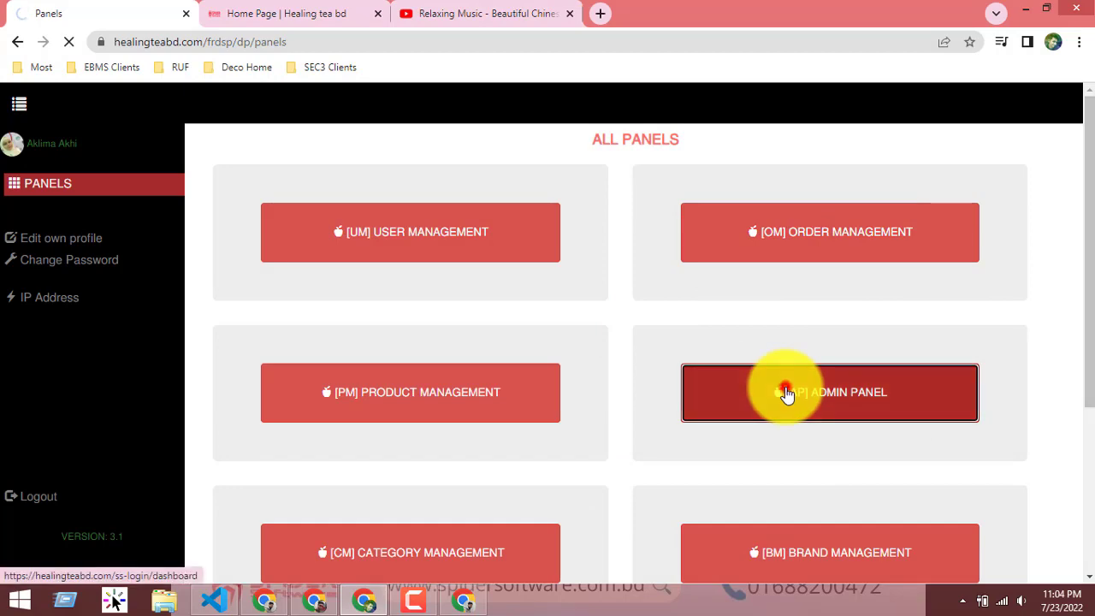
Step: Open the Add Coupon form under coupon management and check its name, code, and discount type fields
click(60, 182)
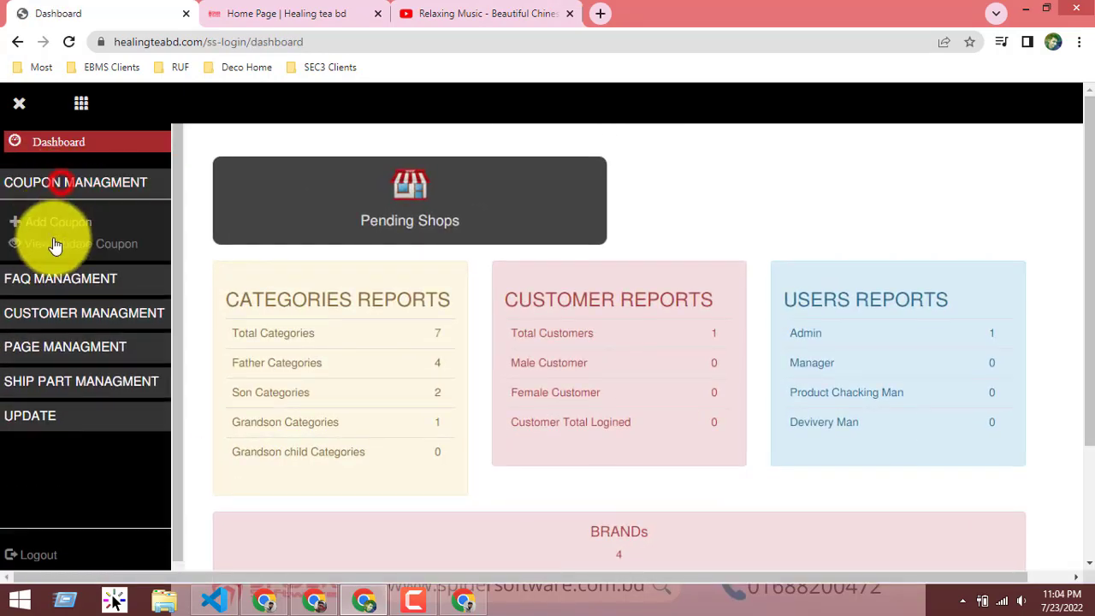
click(58, 224)
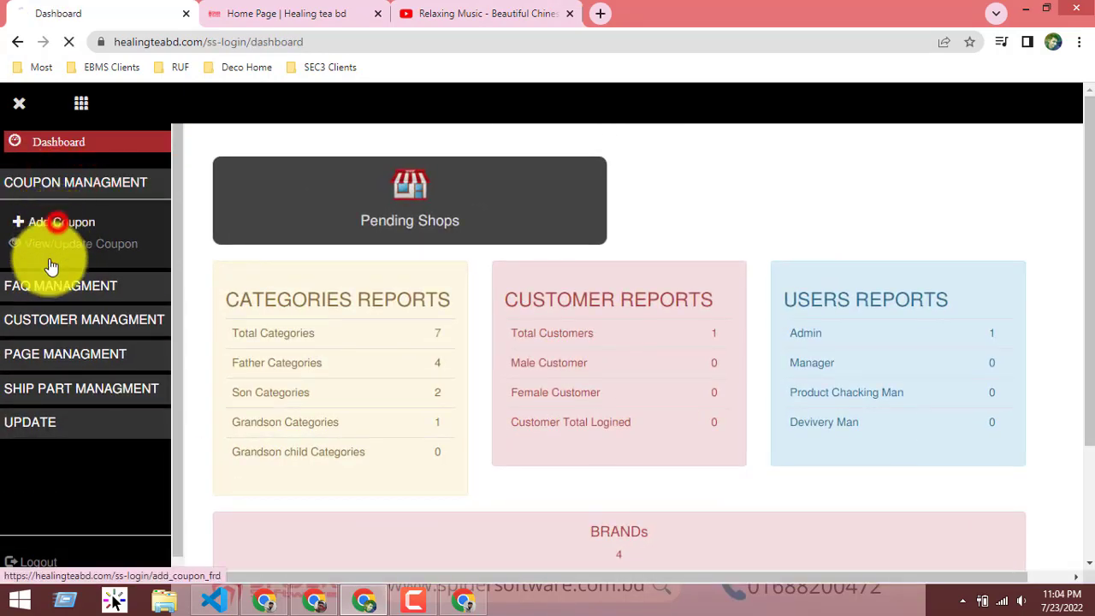
click(535, 213)
click(510, 272)
click(505, 332)
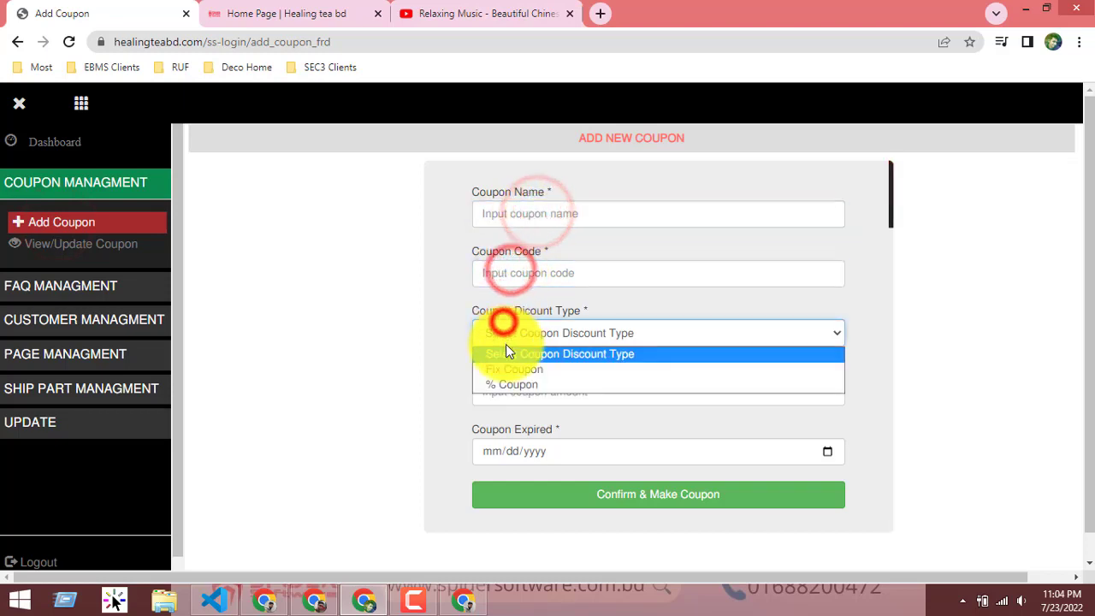
Step: Try the Fix Coupon and % Coupon discount types, leaving the new coupon set to % Coupon
click(502, 340)
click(502, 342)
click(500, 367)
click(503, 333)
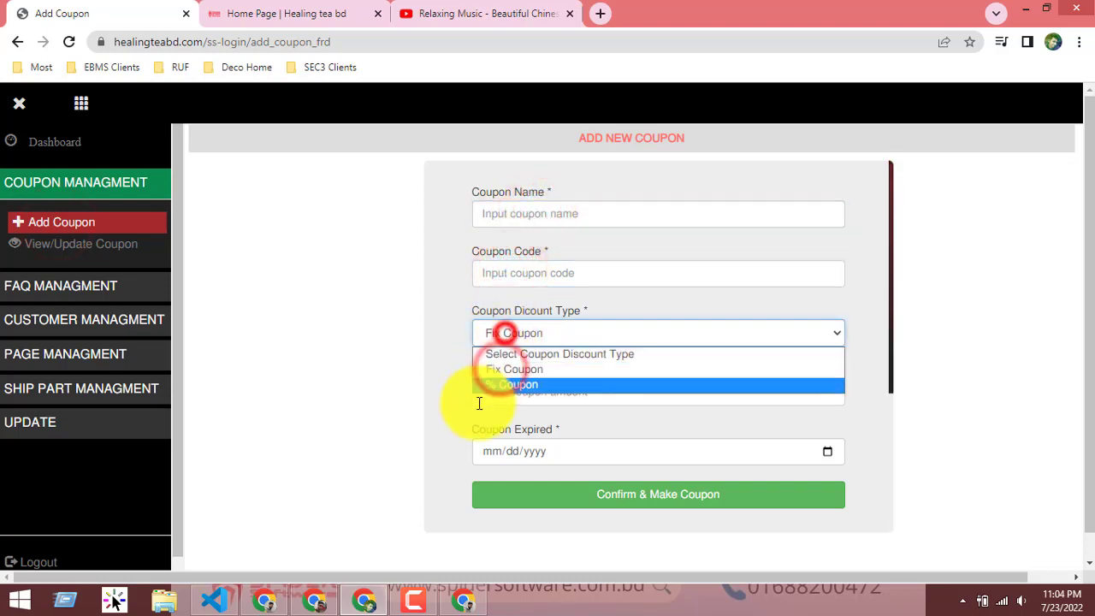
click(501, 396)
click(526, 323)
click(493, 372)
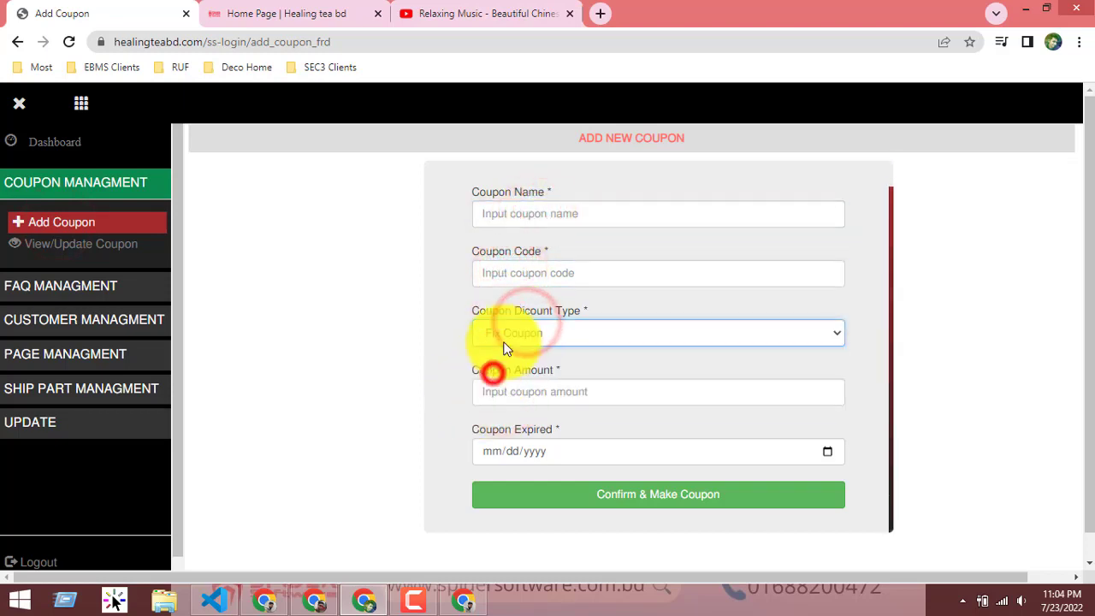
click(504, 336)
click(492, 384)
click(517, 343)
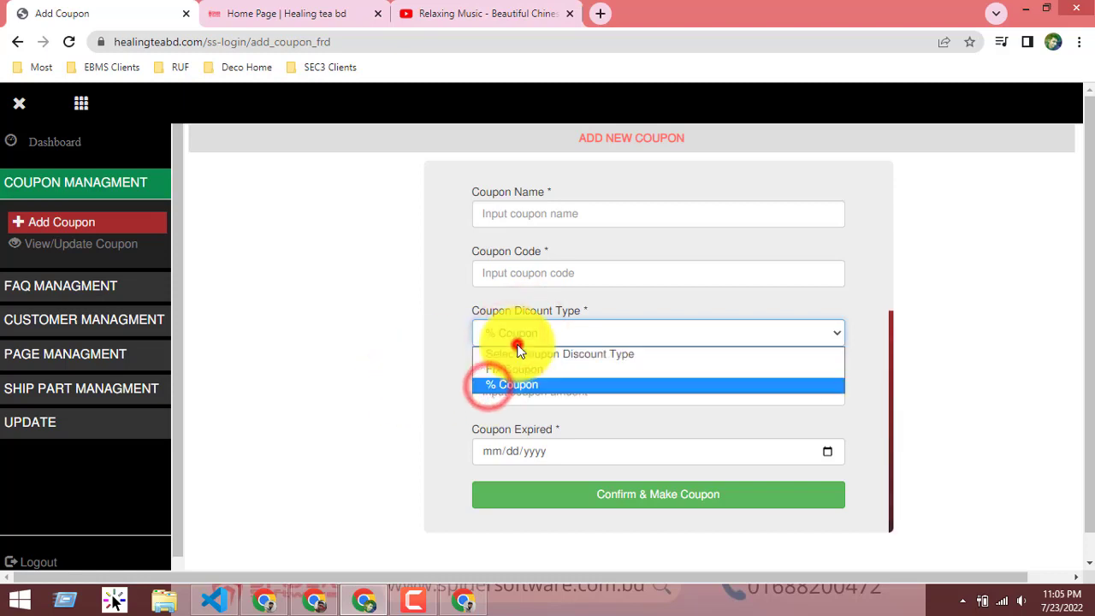
Step: Examine the required Coupon Name and Coupon Code fields in the new coupon form
click(505, 274)
click(496, 214)
mouse_move(466, 190)
mouse_down()
mouse_move(564, 191)
mouse_move(447, 196)
mouse_up()
click(449, 195)
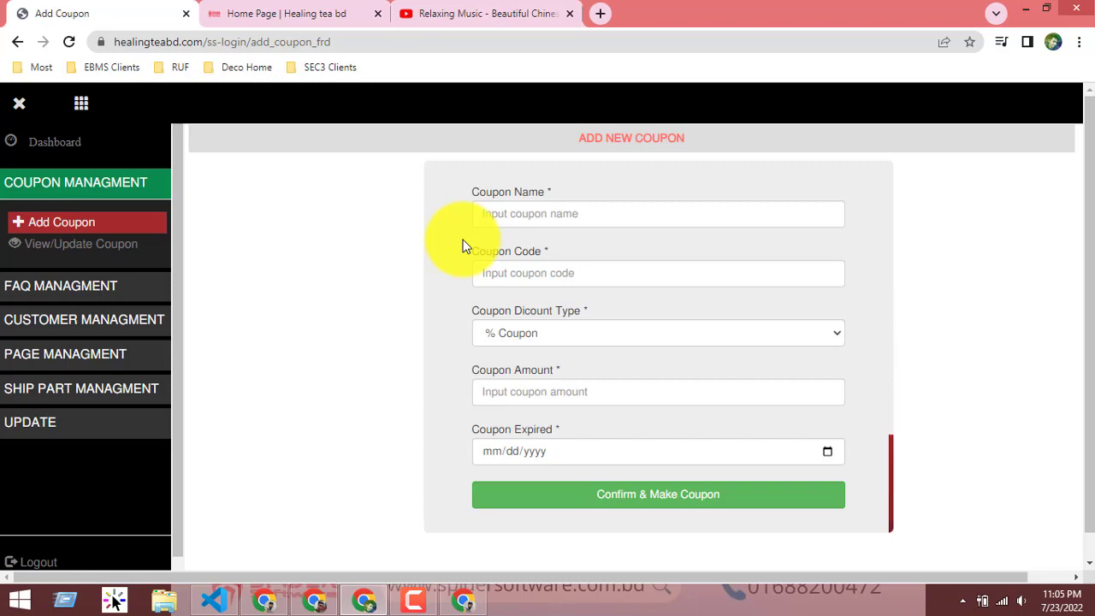
click(589, 188)
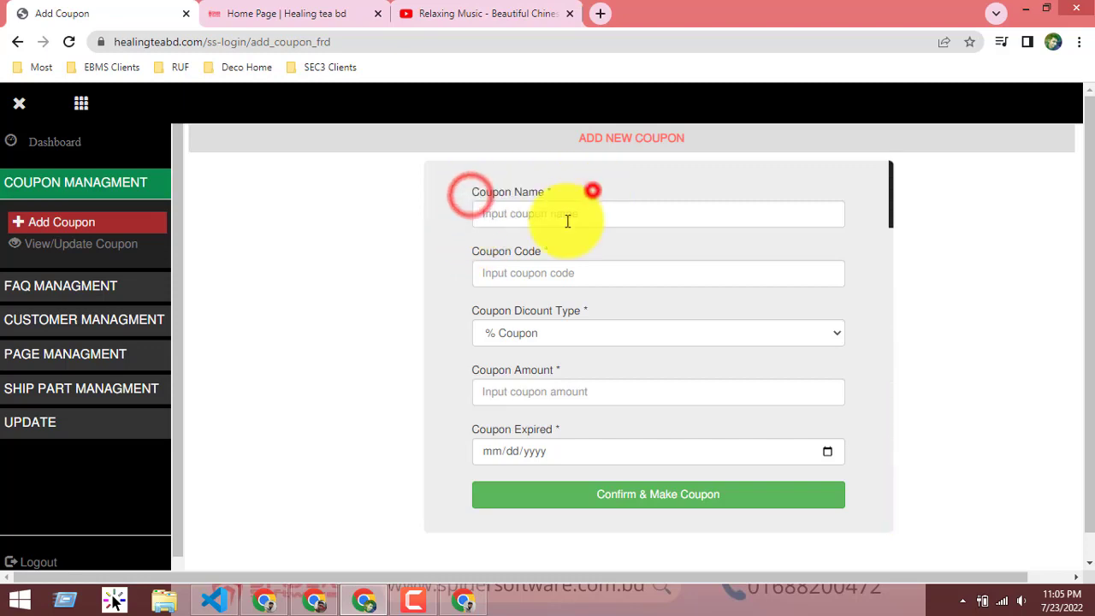
click(542, 215)
click(464, 288)
click(516, 270)
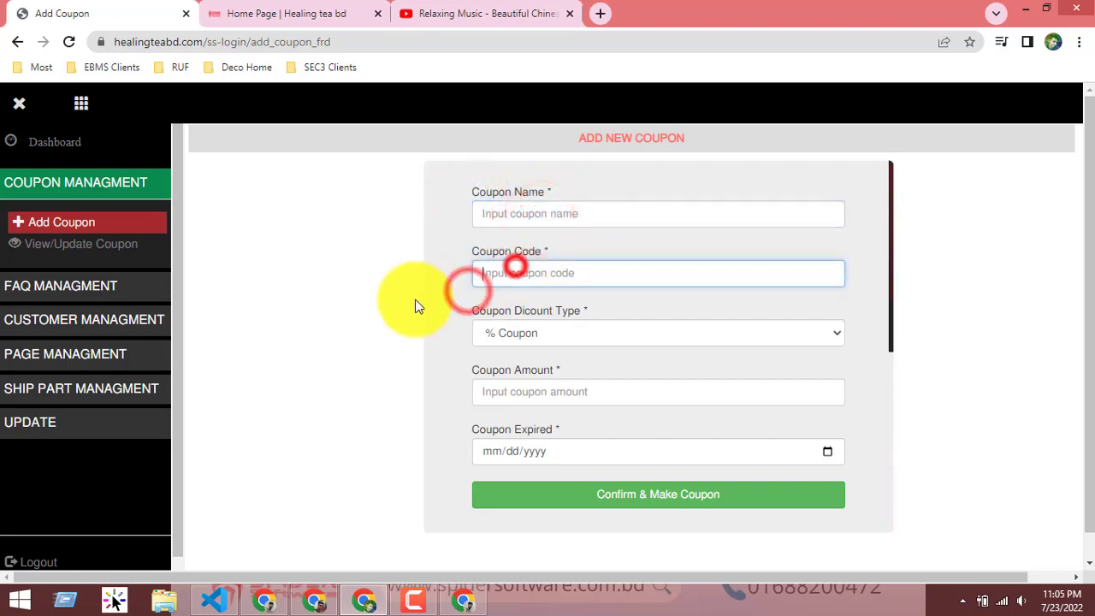
Step: Switch the new coupon's discount type to Fix Coupon and back to % Coupon
click(500, 334)
click(490, 379)
click(549, 332)
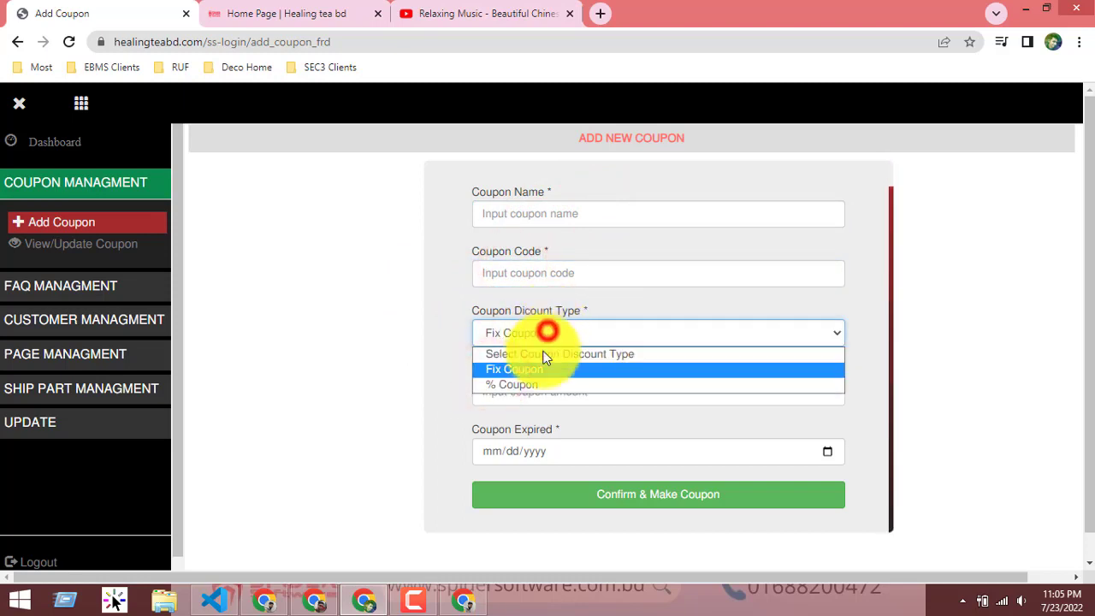
click(538, 378)
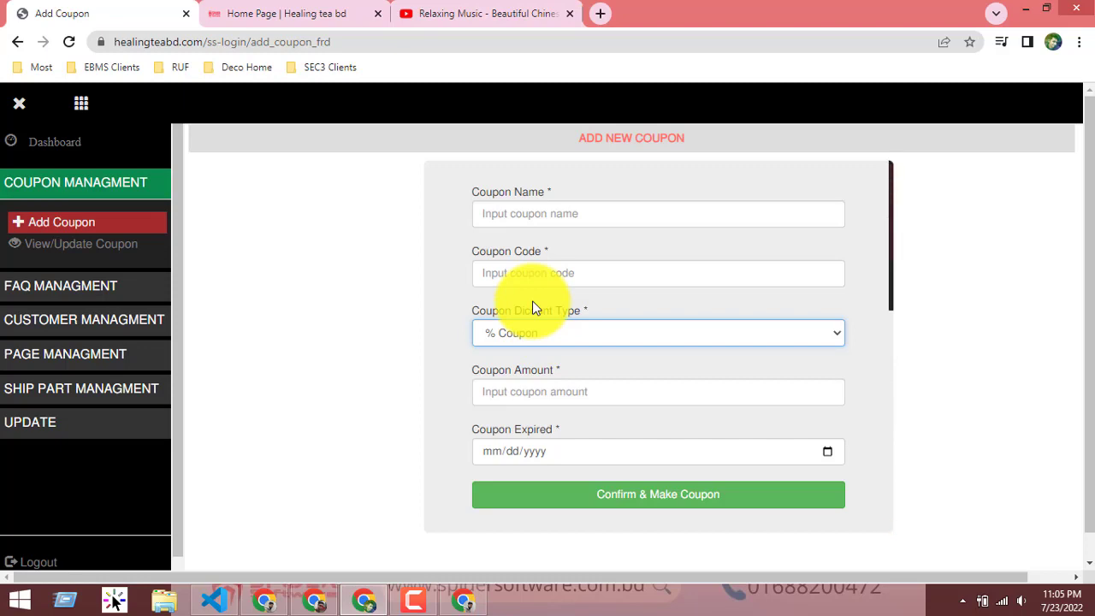
click(484, 332)
click(452, 319)
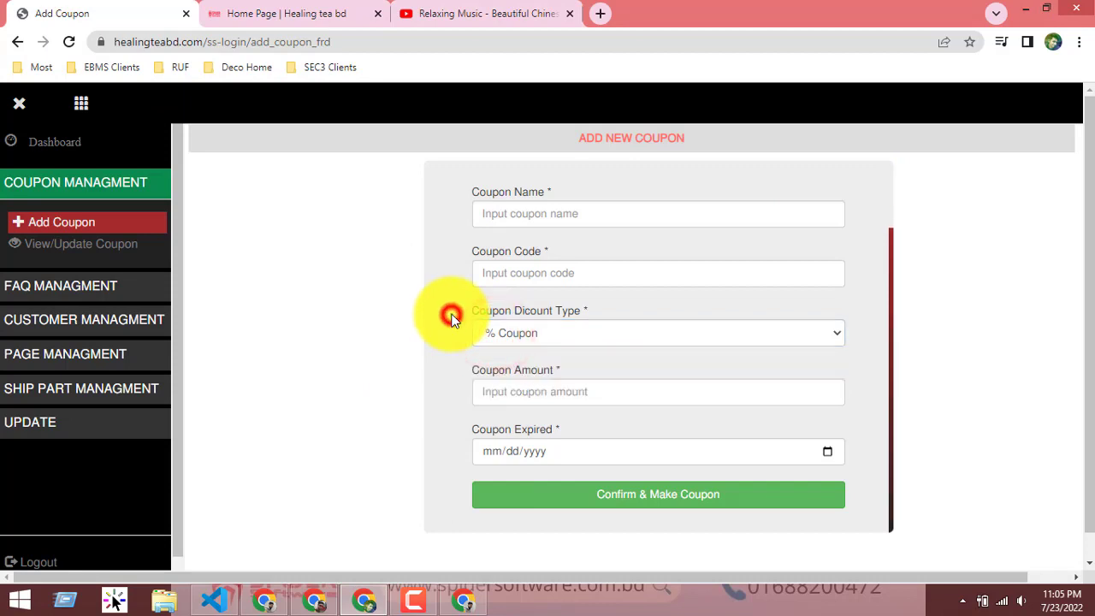
Step: Compare the Fix Coupon and % Coupon discount types once more, ending with % Coupon selected
click(504, 335)
click(384, 344)
click(530, 334)
click(530, 331)
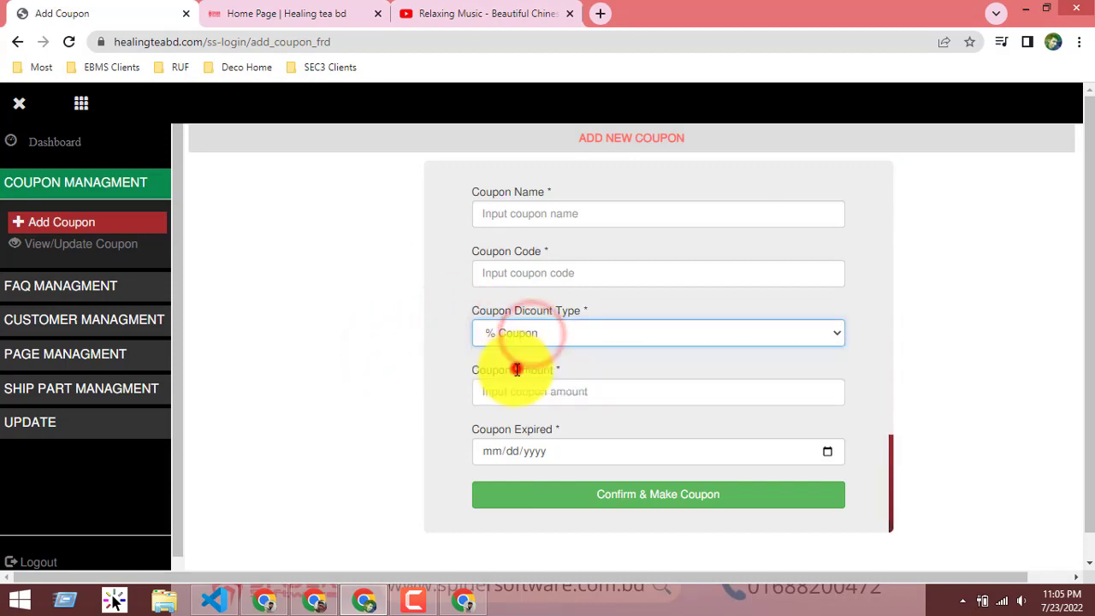
click(503, 342)
click(367, 352)
click(513, 334)
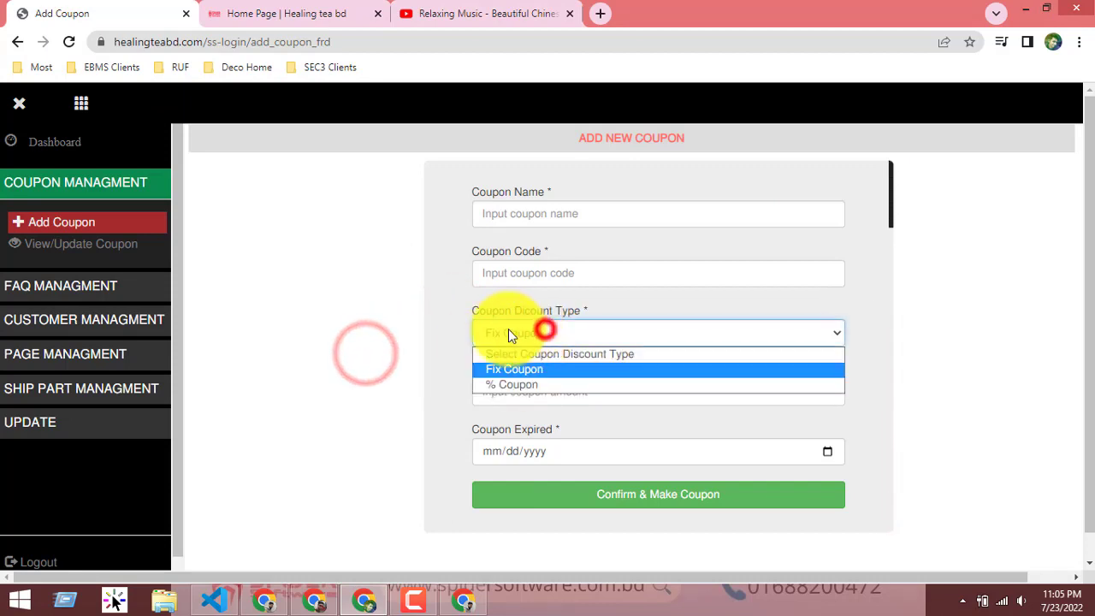
click(399, 335)
click(510, 340)
click(509, 382)
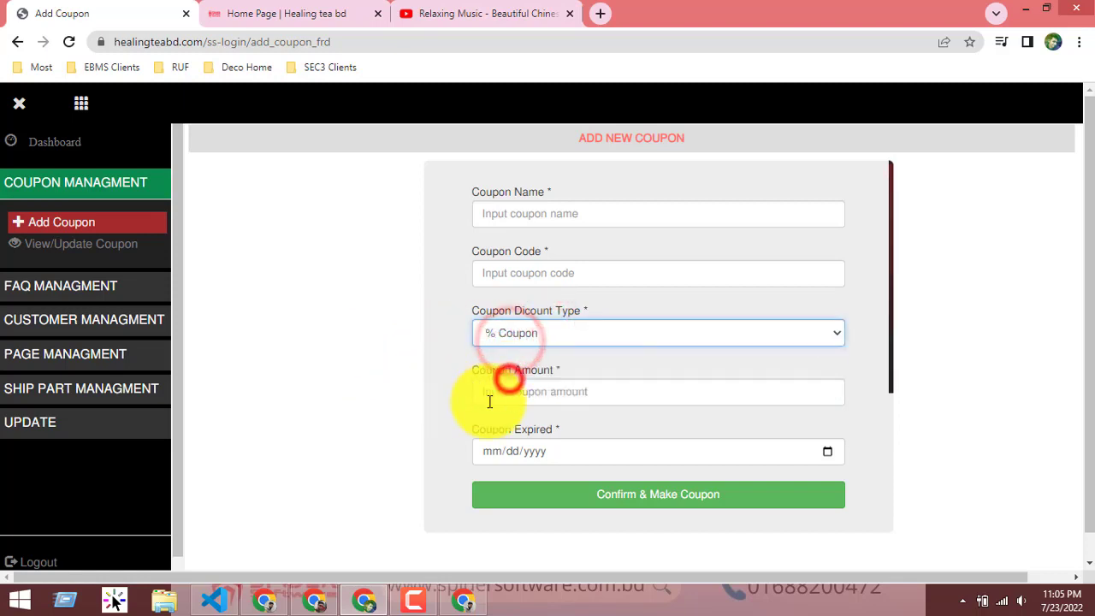
Step: Check the Coupon Amount field and set the new coupon's discount type to Fix Coupon
click(503, 394)
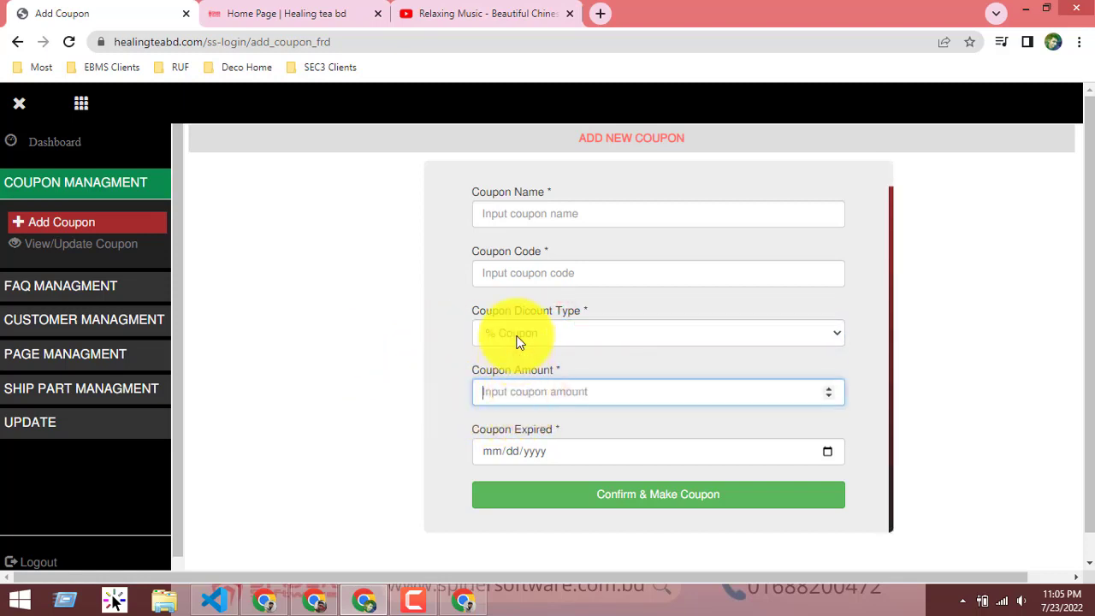
click(518, 337)
click(508, 374)
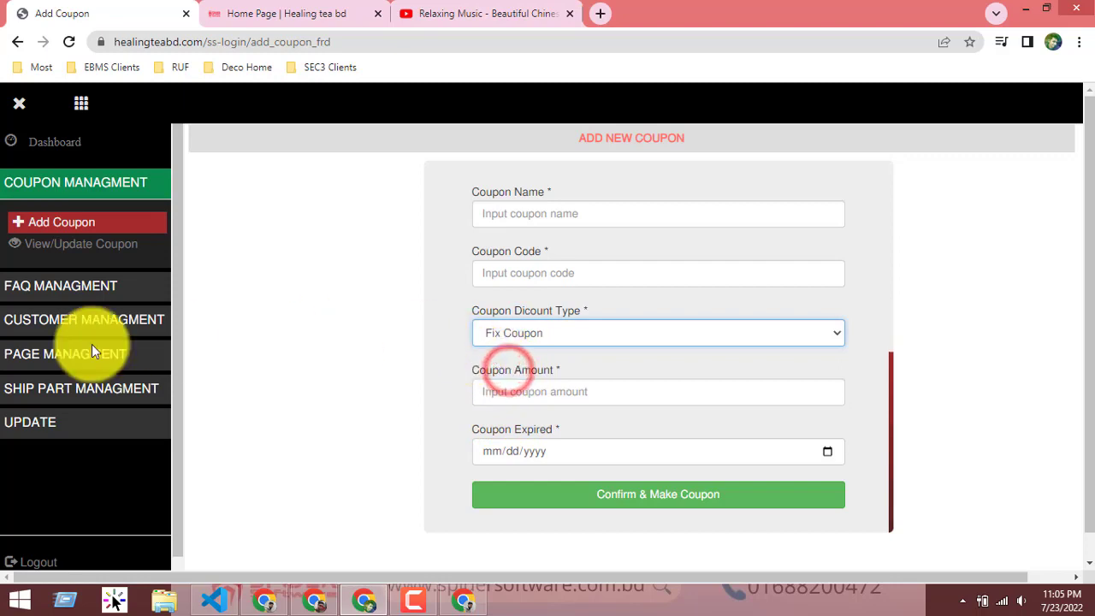
Step: Open the list of existing coupons and examine its column headings from SL through Expiry Date
click(81, 245)
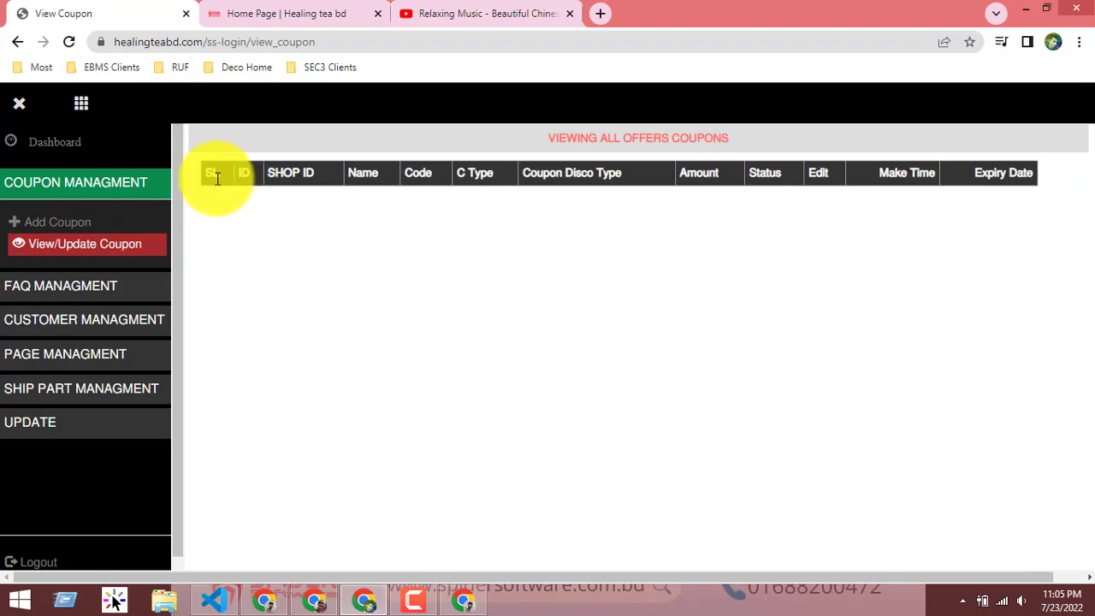
click(214, 176)
click(826, 210)
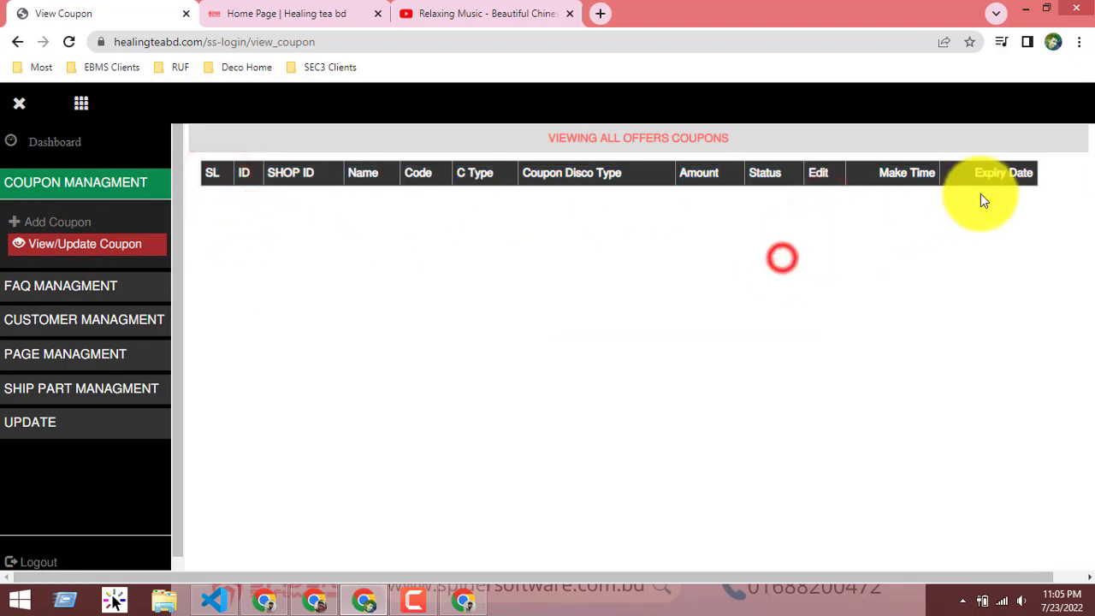
drag(979, 172, 1032, 187)
click(936, 216)
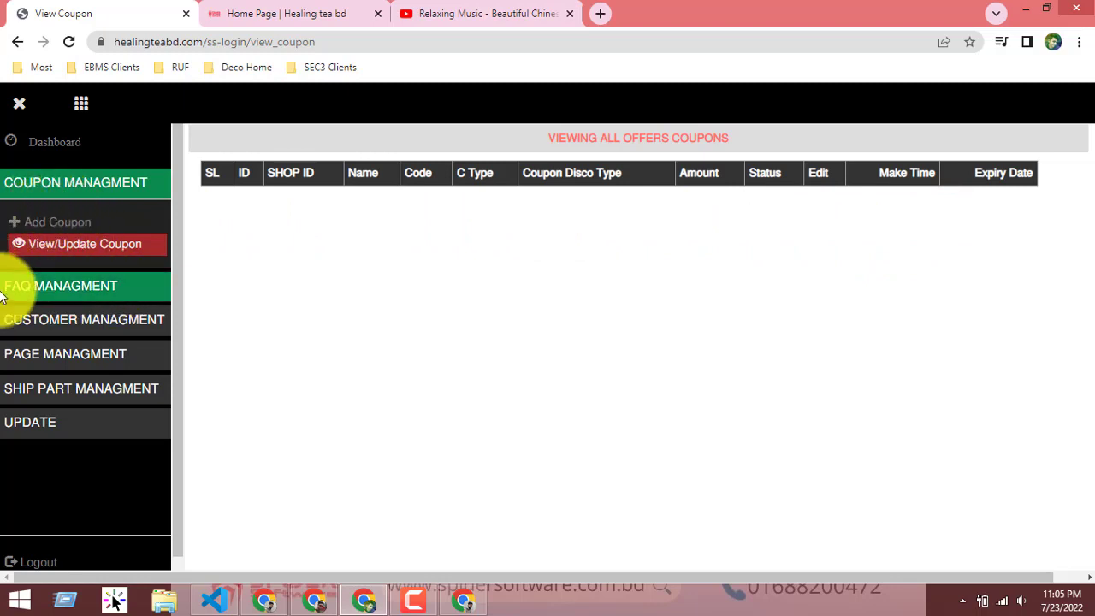
Step: Review the Add FAQ form's Bangla text field and Customers FAQ type, and view the customer FAQ list
click(91, 285)
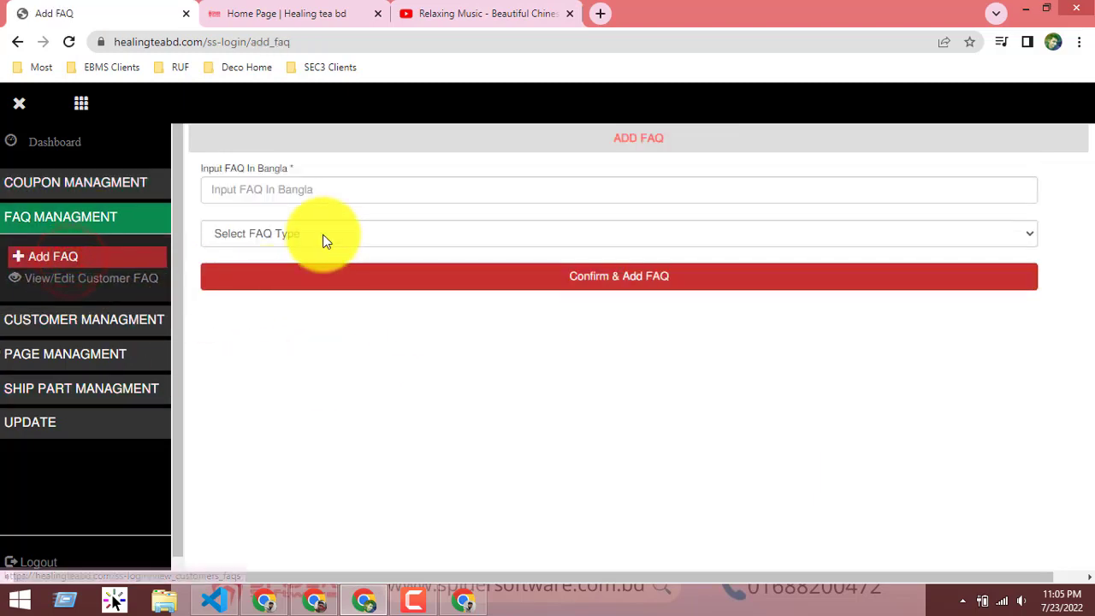
click(274, 189)
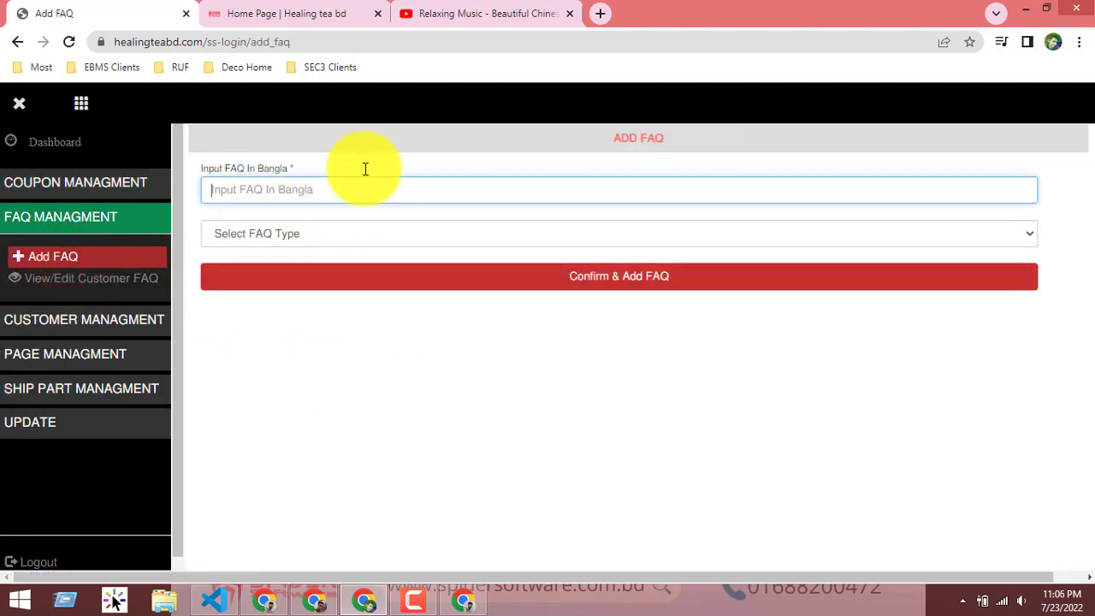
click(389, 235)
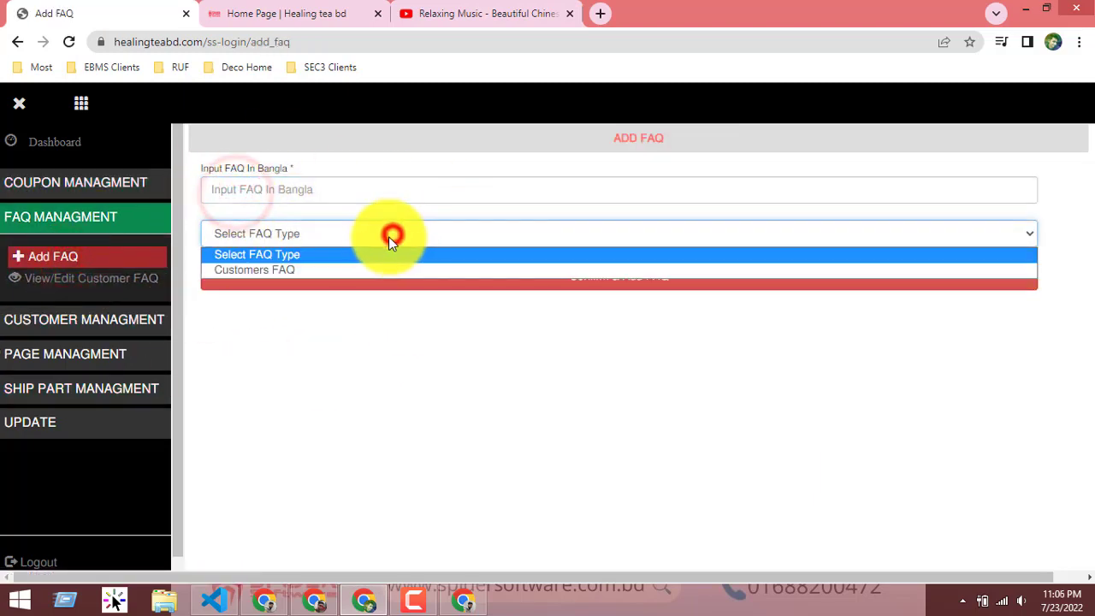
click(343, 269)
click(142, 280)
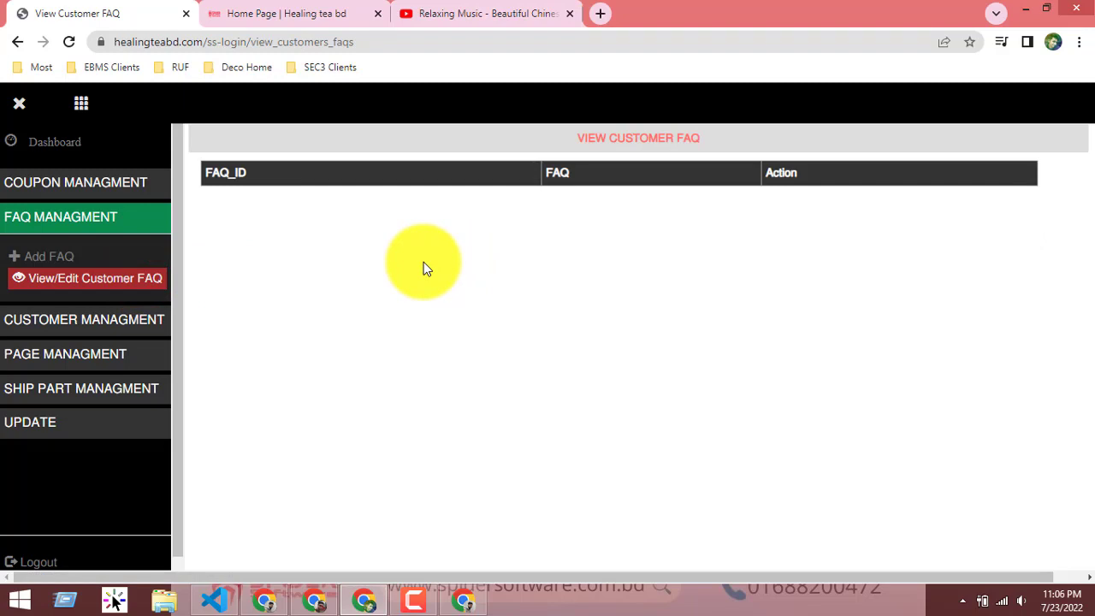
Step: Open the customer list in customer management and examine the guest account's entry
click(107, 321)
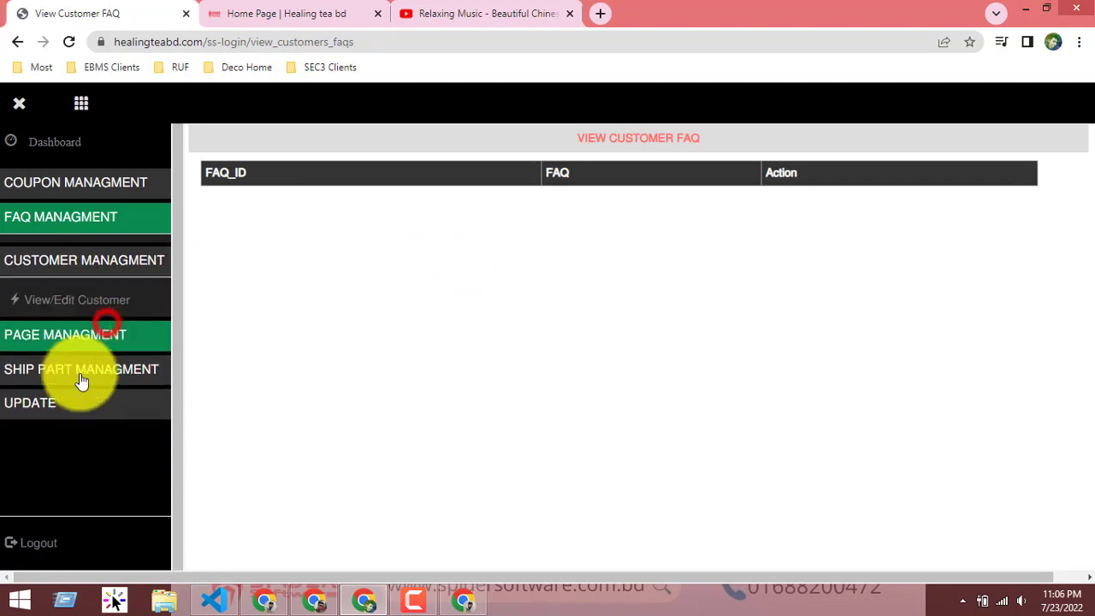
click(96, 290)
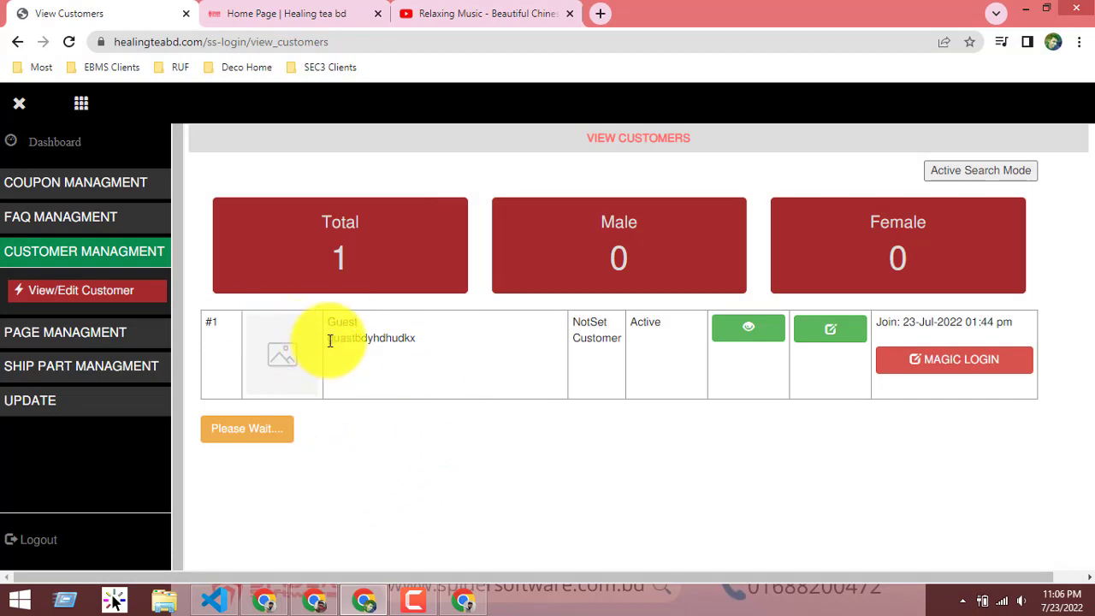
drag(330, 338, 428, 354)
click(465, 345)
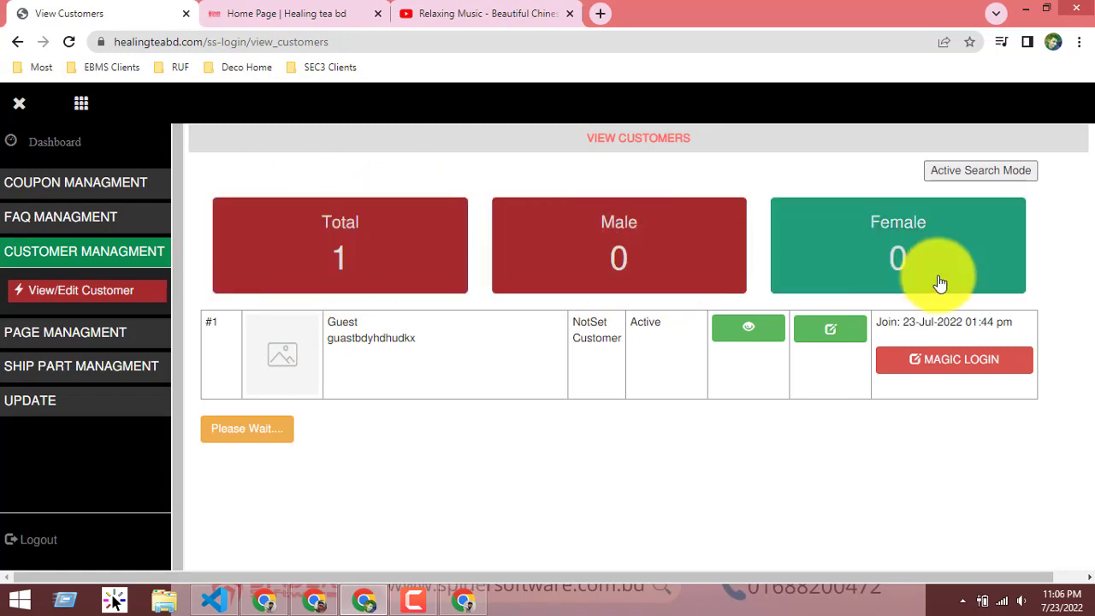
Step: View the guest customer's profile details, checking the Total Login and Status rows, and close them
click(752, 330)
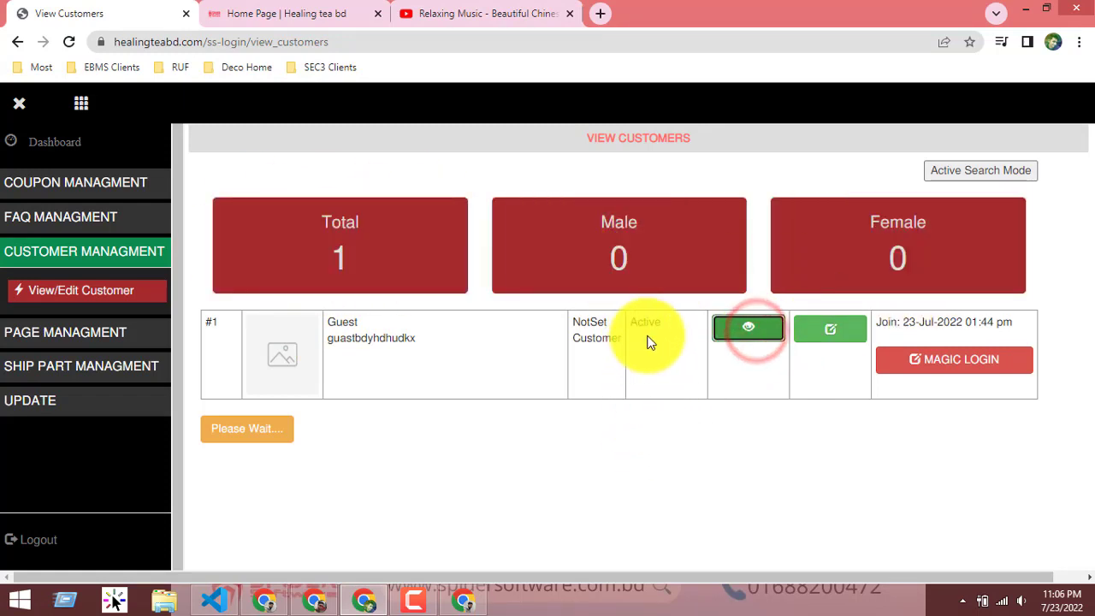
click(753, 330)
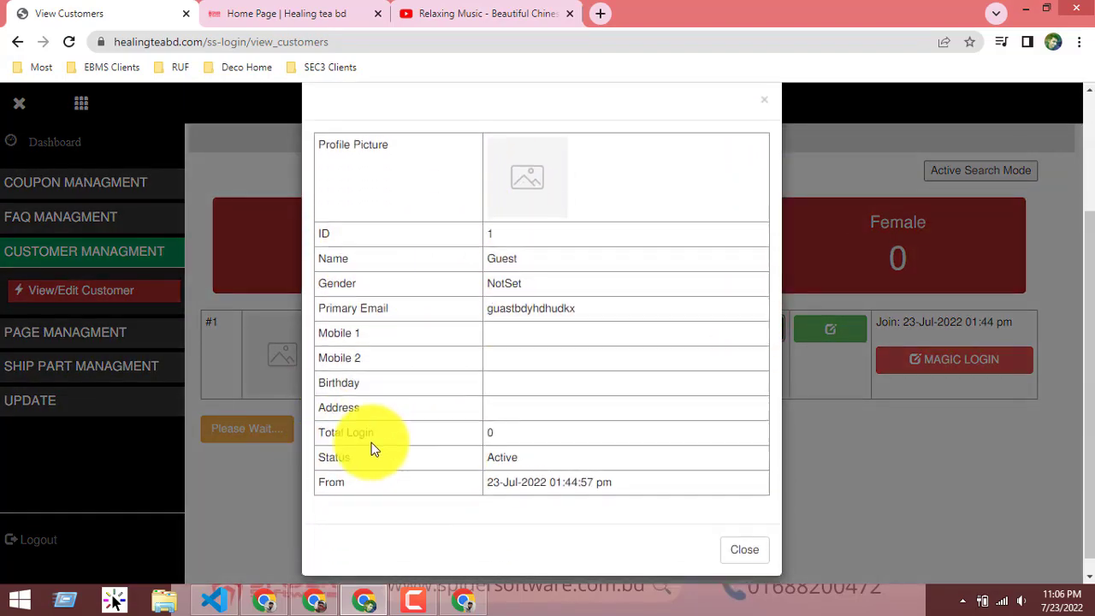
scroll(379, 440, down, 1)
double_click(489, 415)
drag(355, 447, 345, 442)
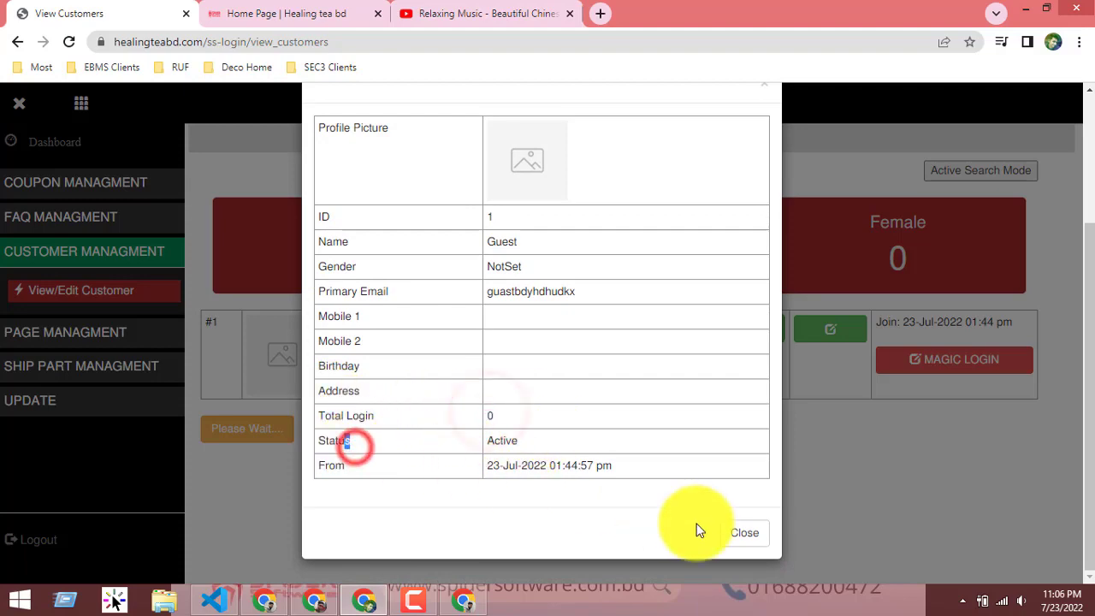
click(735, 532)
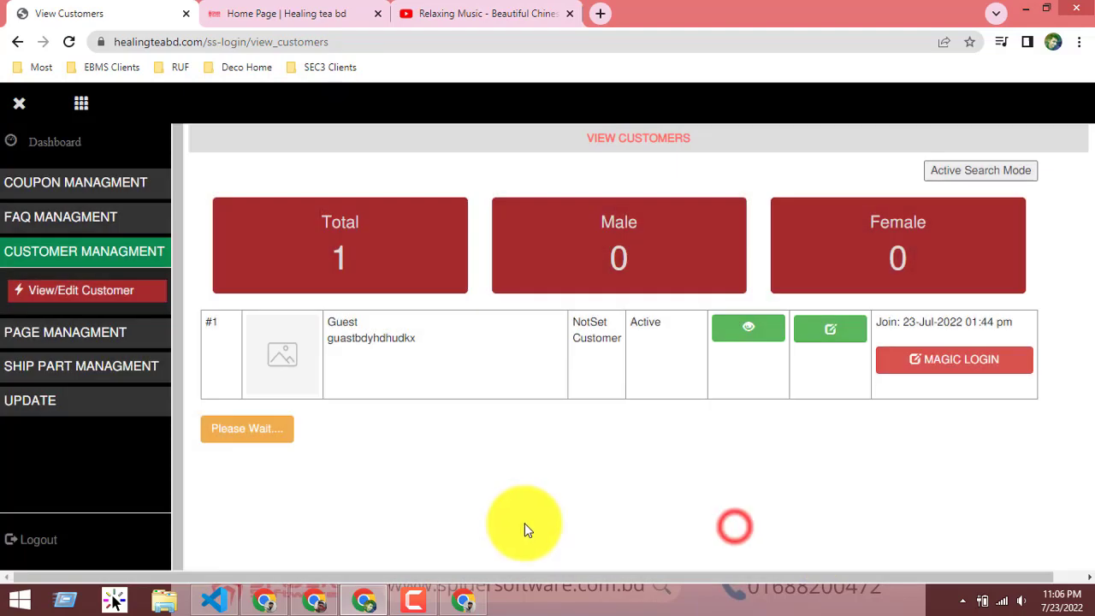
Step: Reopen the guest customer's details, read the full profile from picture to join date, and close it
click(764, 328)
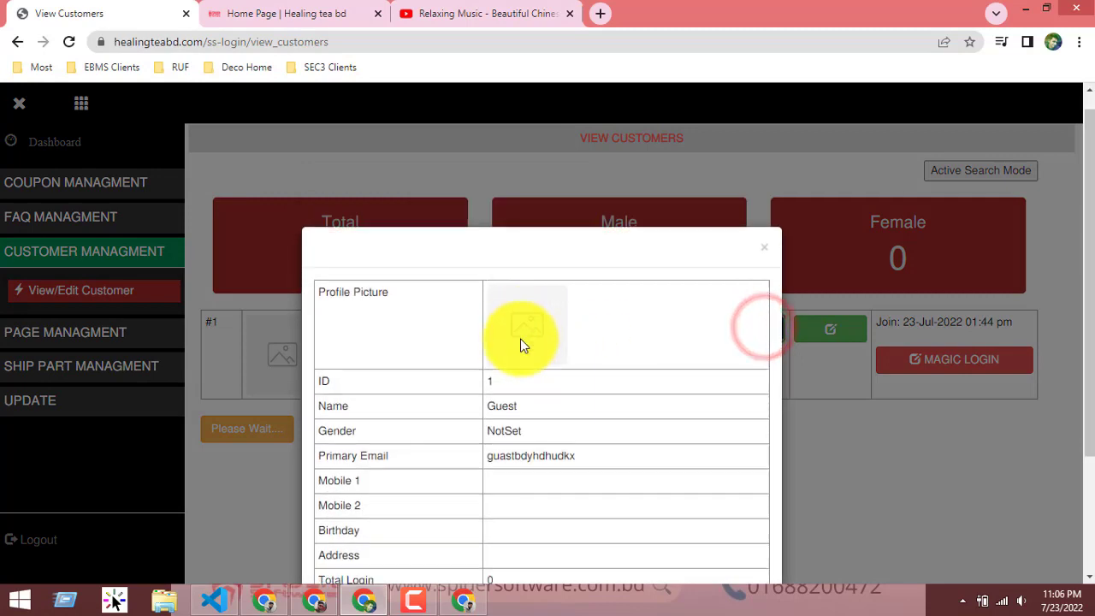
scroll(520, 340, down, 2)
scroll(523, 345, up, 1)
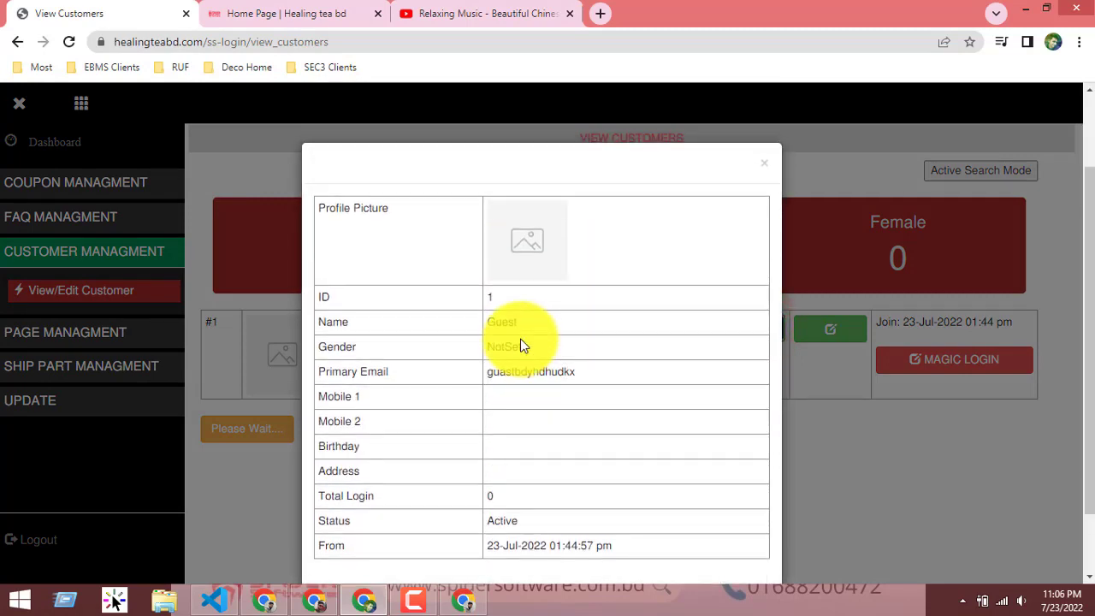
scroll(523, 345, down, 1)
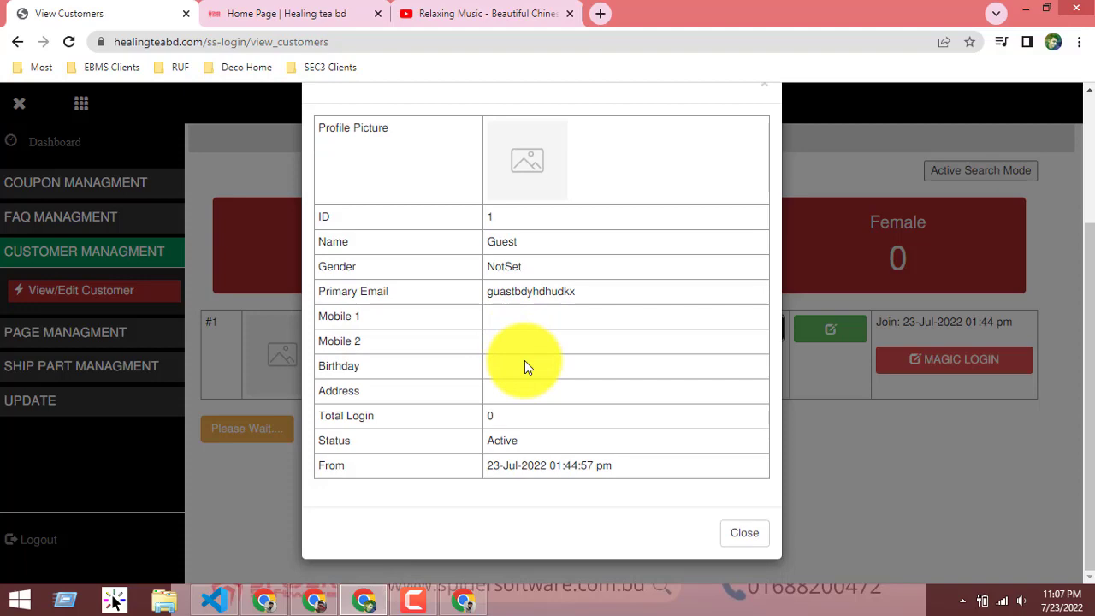
scroll(518, 241, up, 2)
scroll(522, 206, down, 2)
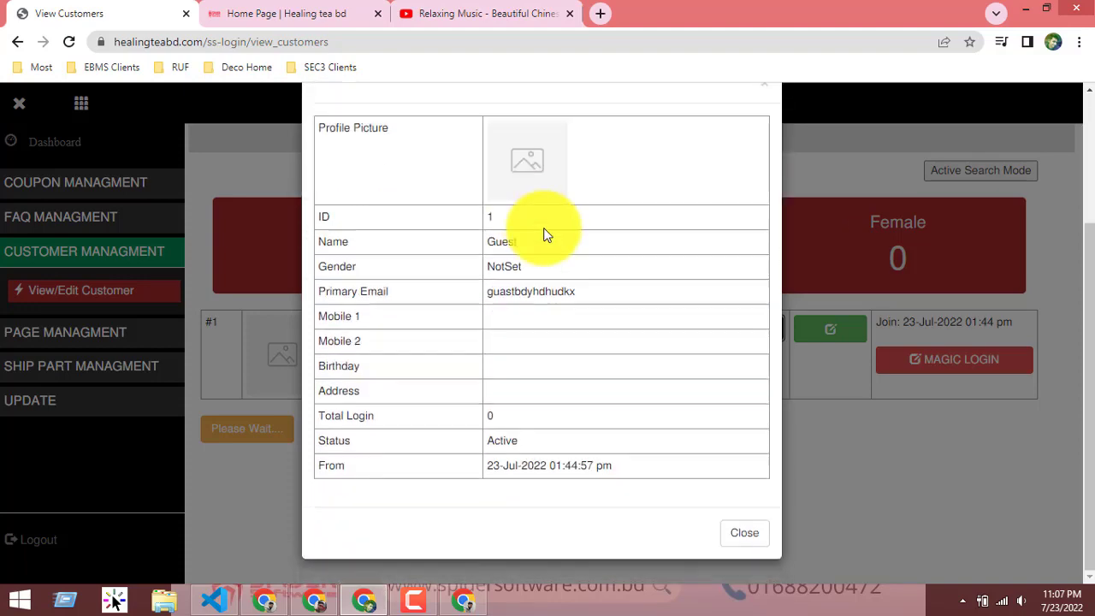
click(741, 532)
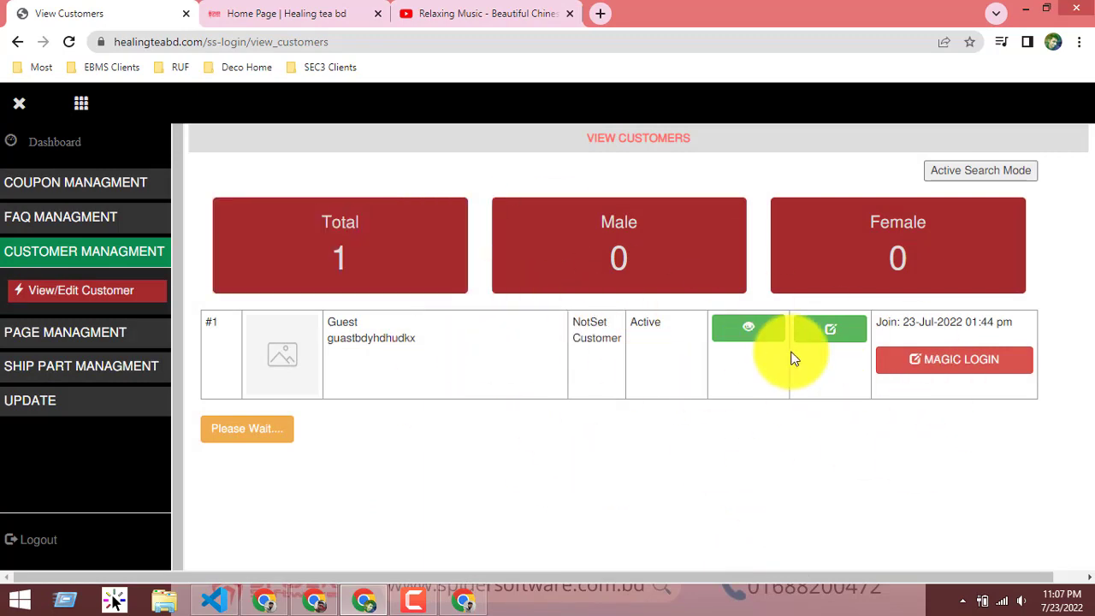
Step: Review the guest customer's edit form from Name to Picture and return to the customer list without updating
click(829, 330)
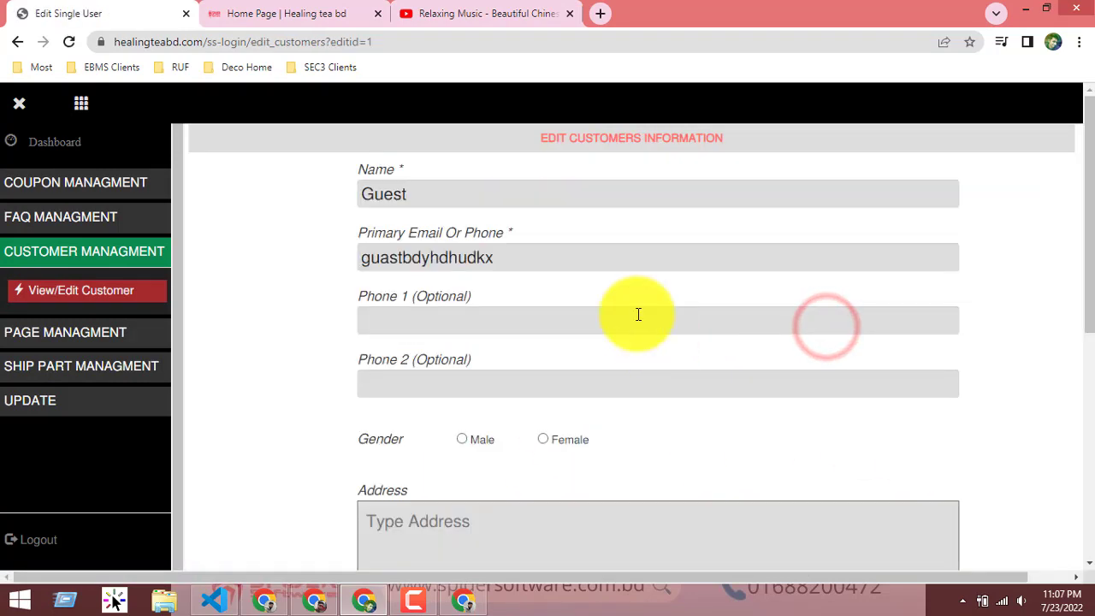
click(460, 196)
click(562, 268)
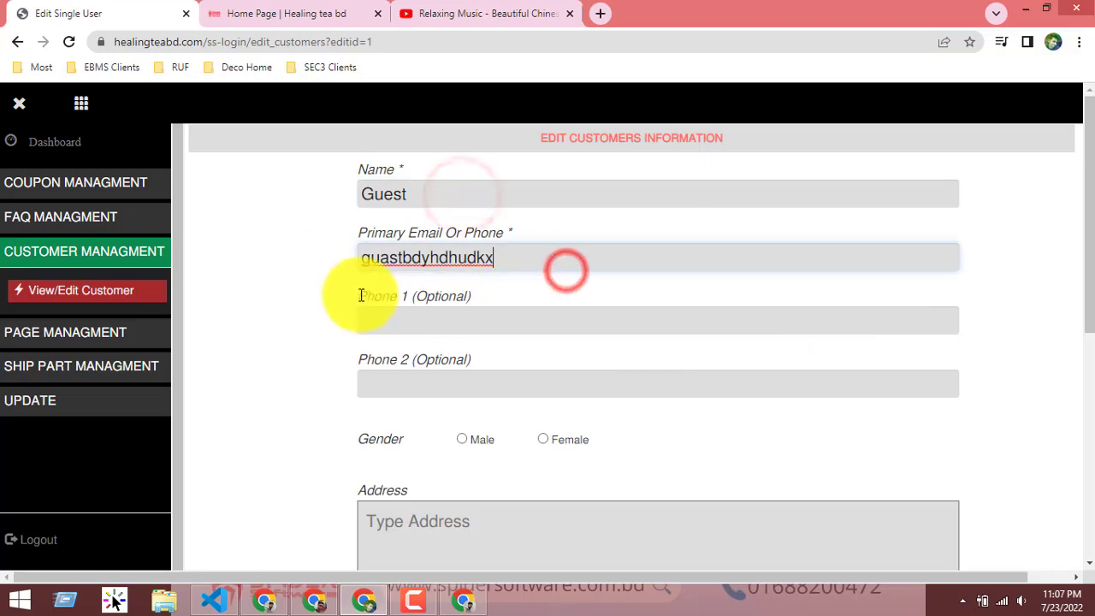
scroll(385, 282, down, 1)
scroll(419, 257, up, 1)
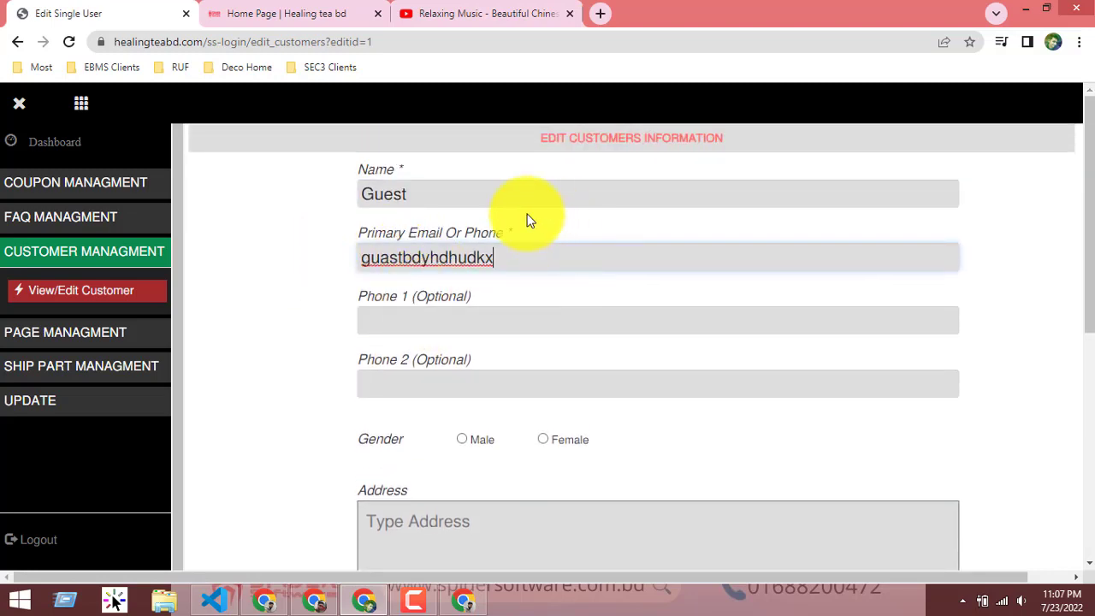
scroll(483, 389, down, 5)
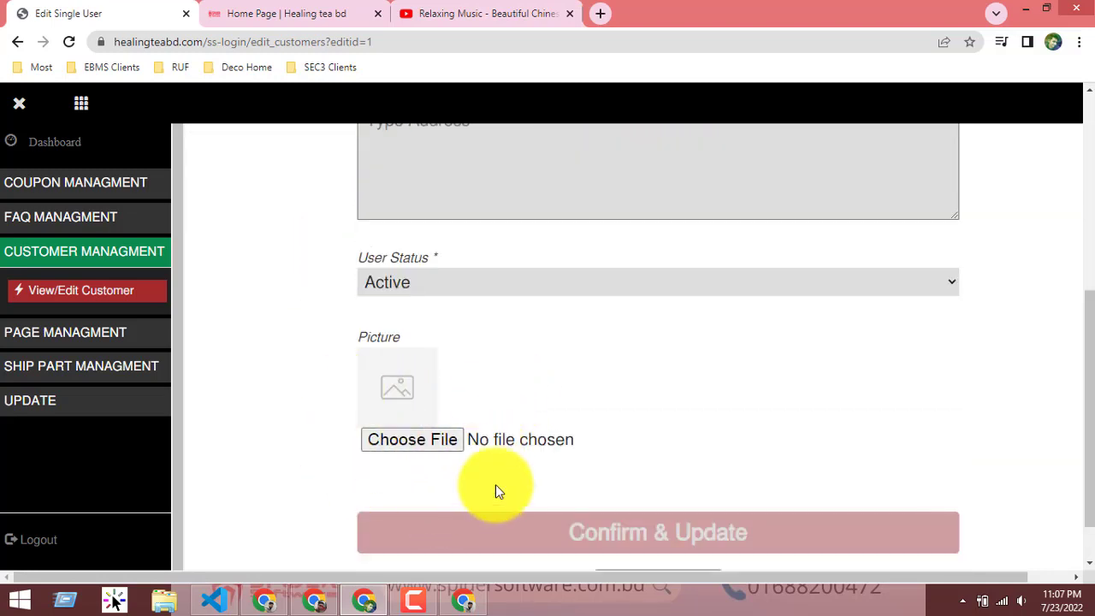
scroll(374, 501, down, 1)
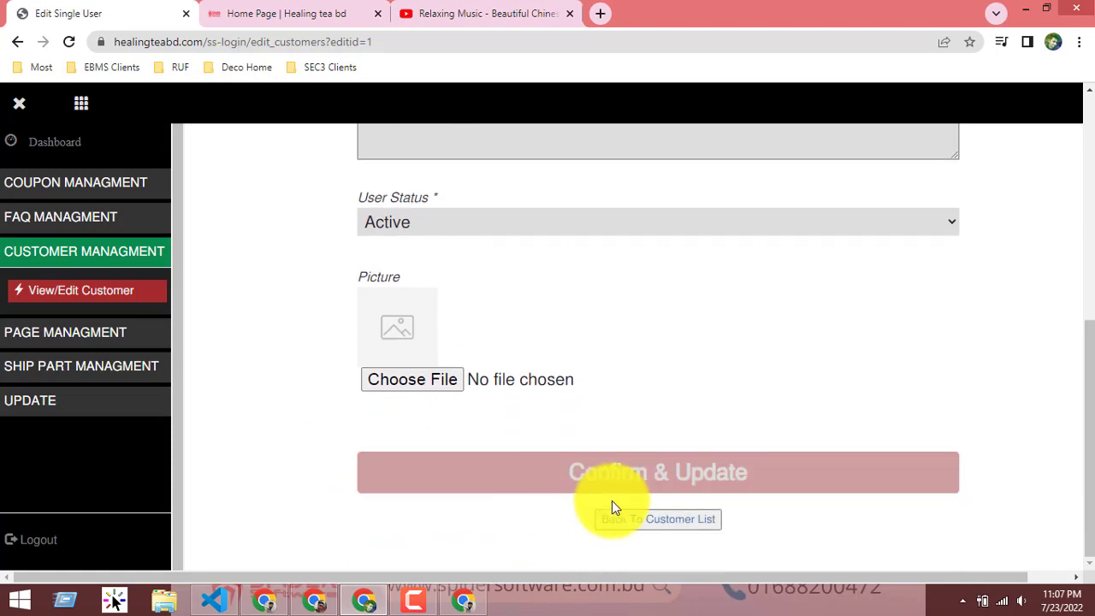
click(655, 519)
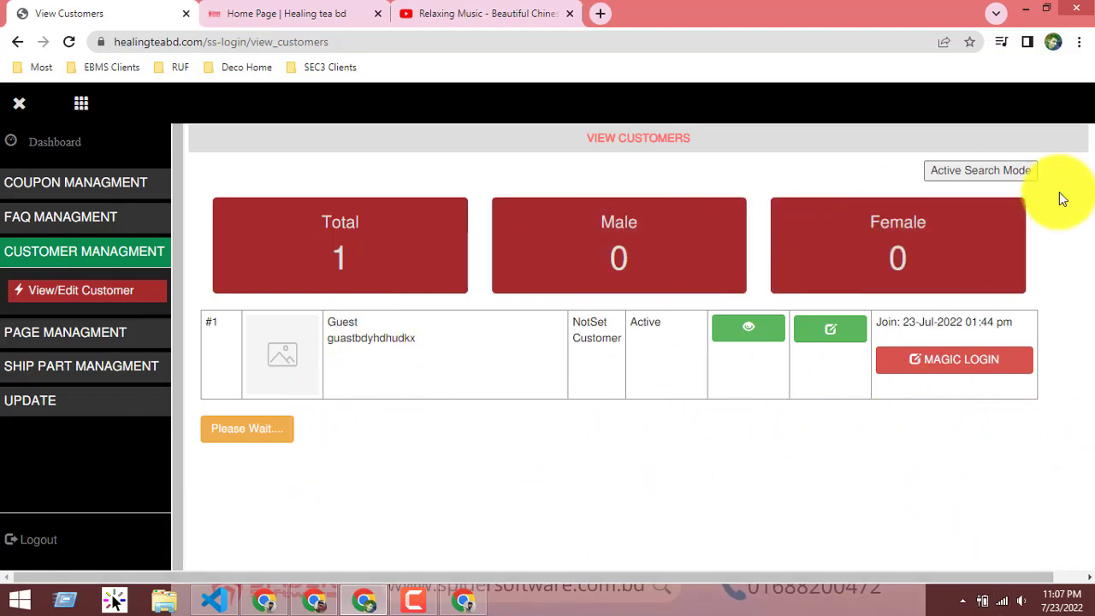
Step: Activate search mode for the customer list and place the cursor in the customer search field
click(1026, 171)
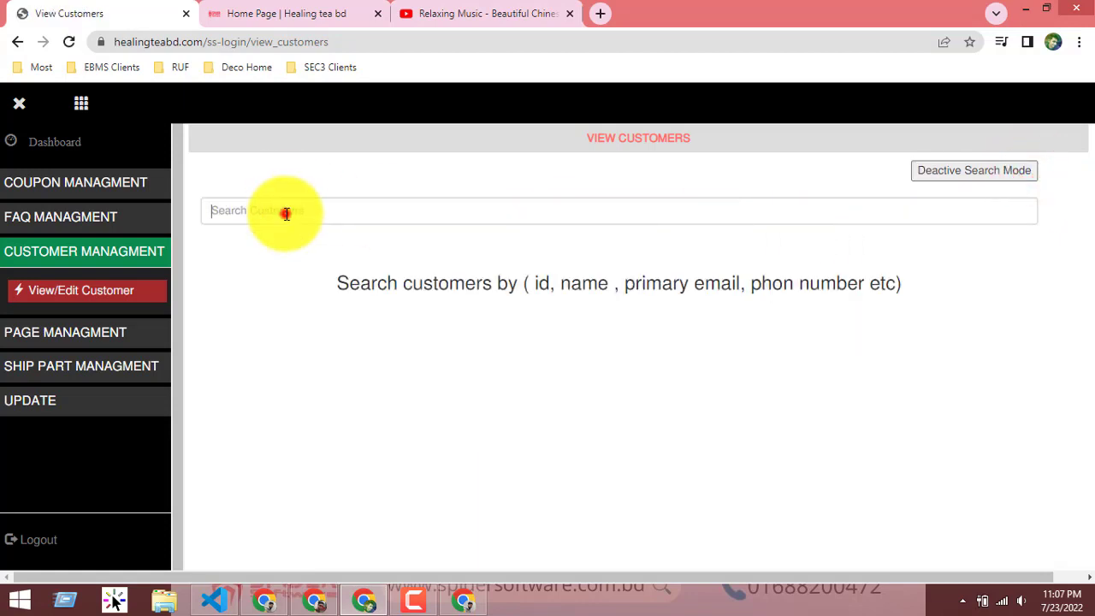
click(286, 213)
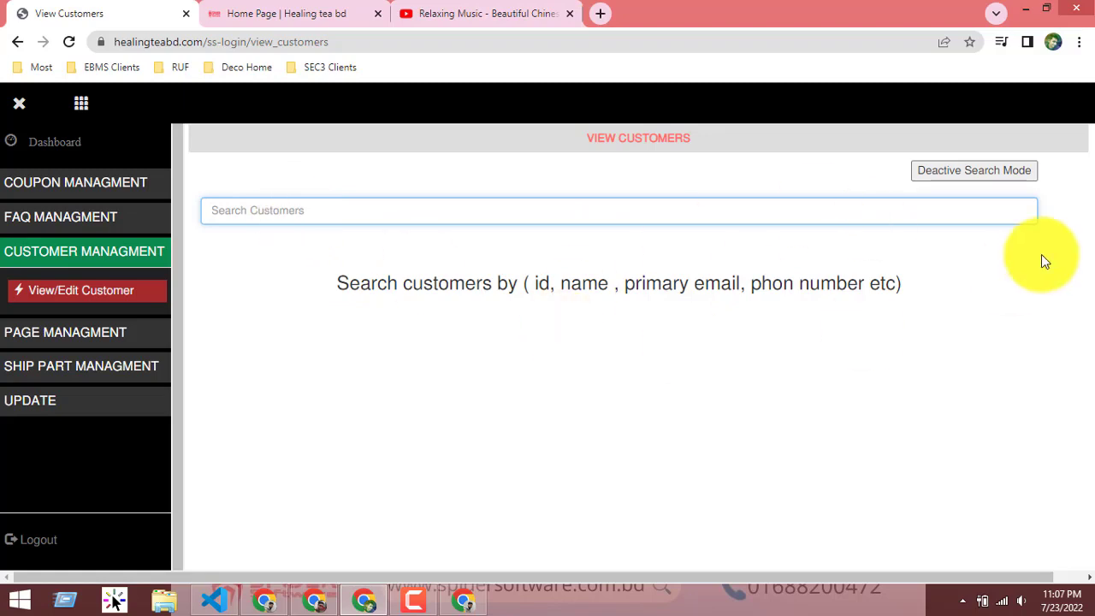
Step: Search the customers for 0, look over the matching record, clear the search and request the customer list again
click(102, 290)
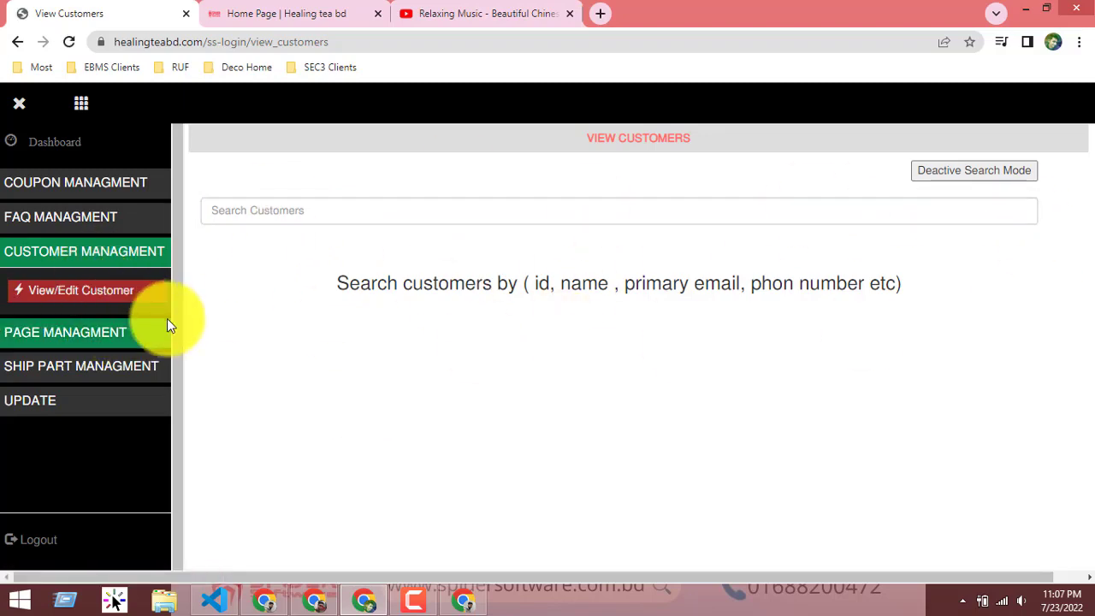
click(291, 205)
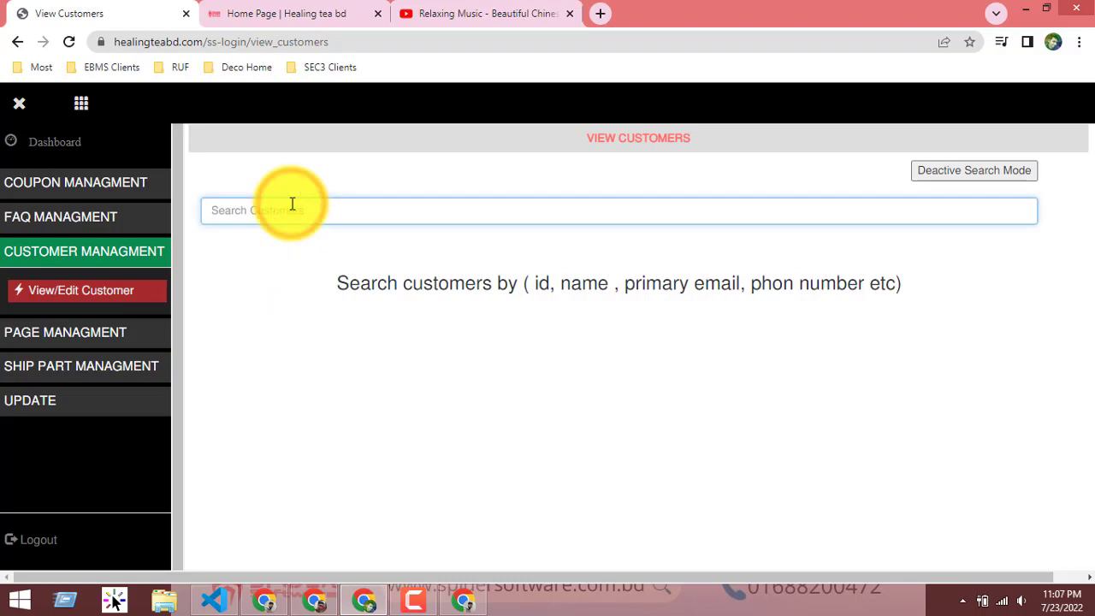
text(0)
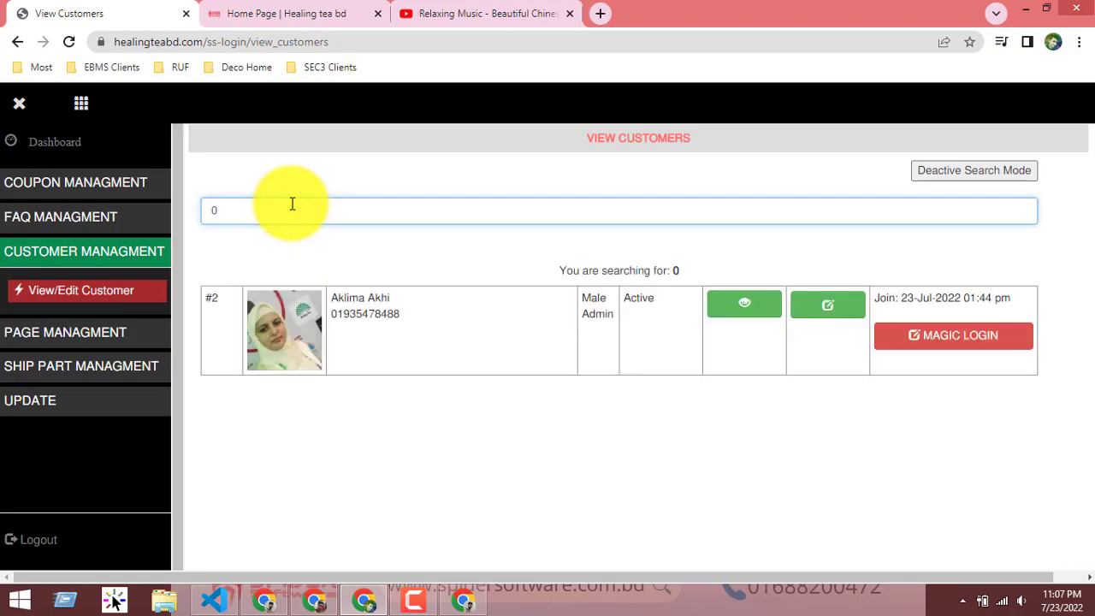
text(2)
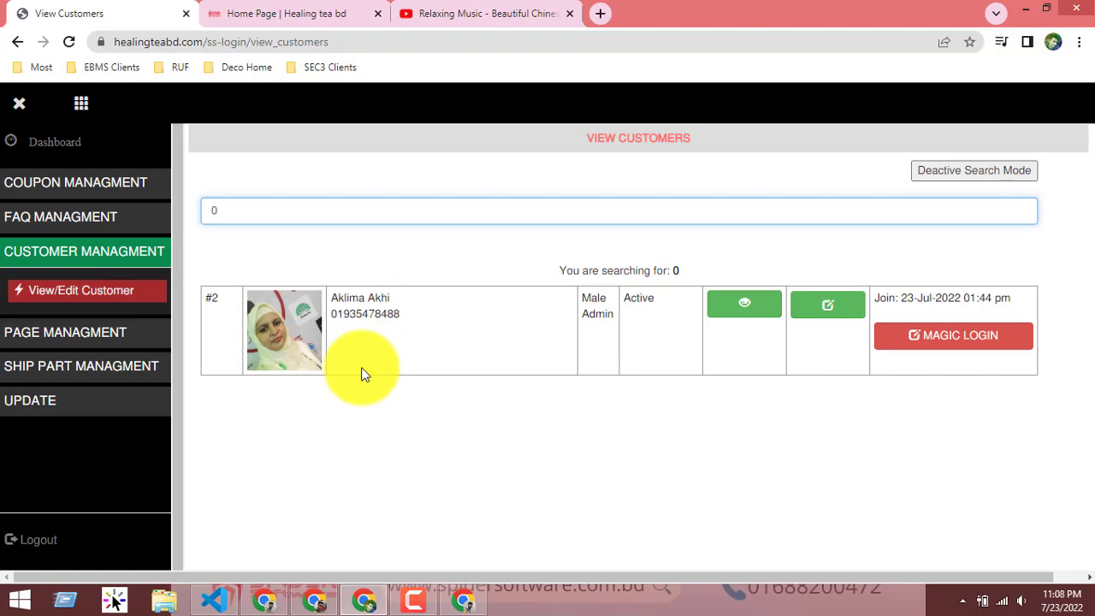
key(BackSpace)
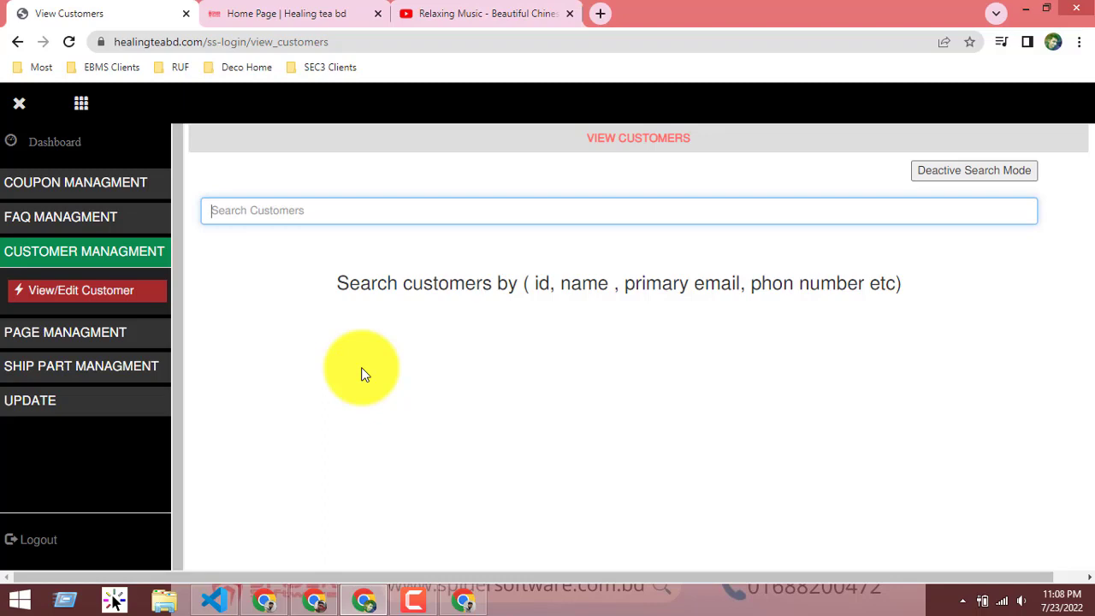
click(130, 296)
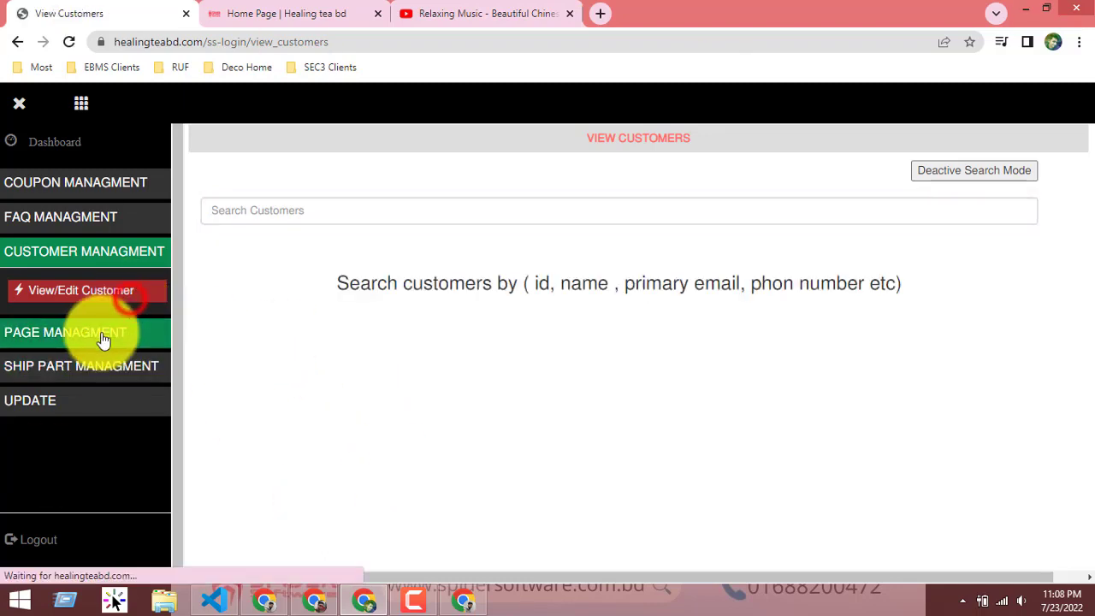
Step: Open the list of site pages under page management and review the entries from About Us to Admin Contact Info
click(103, 338)
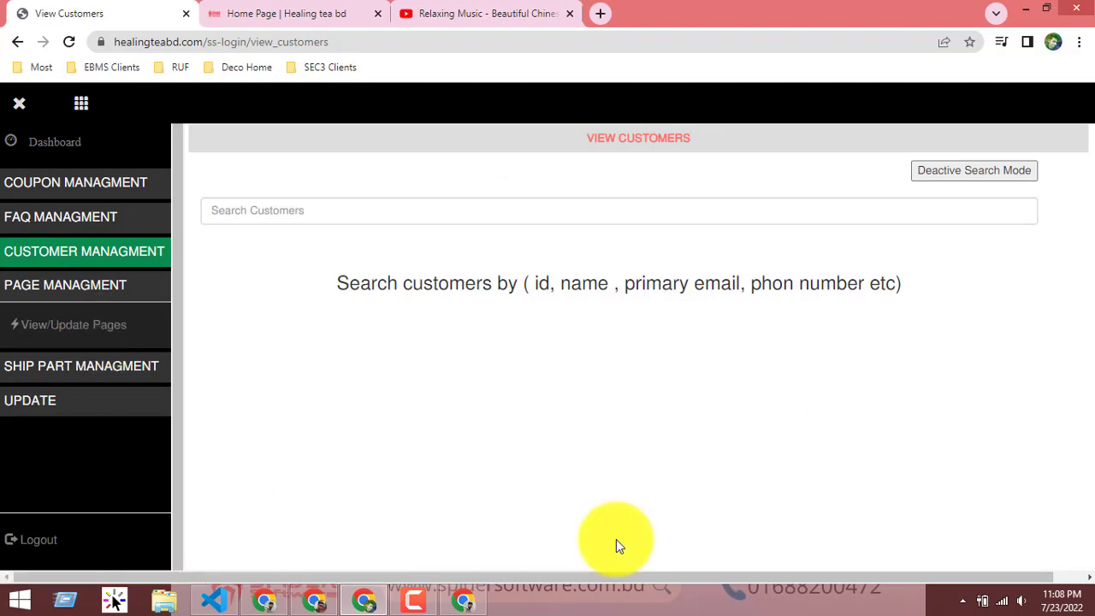
click(130, 332)
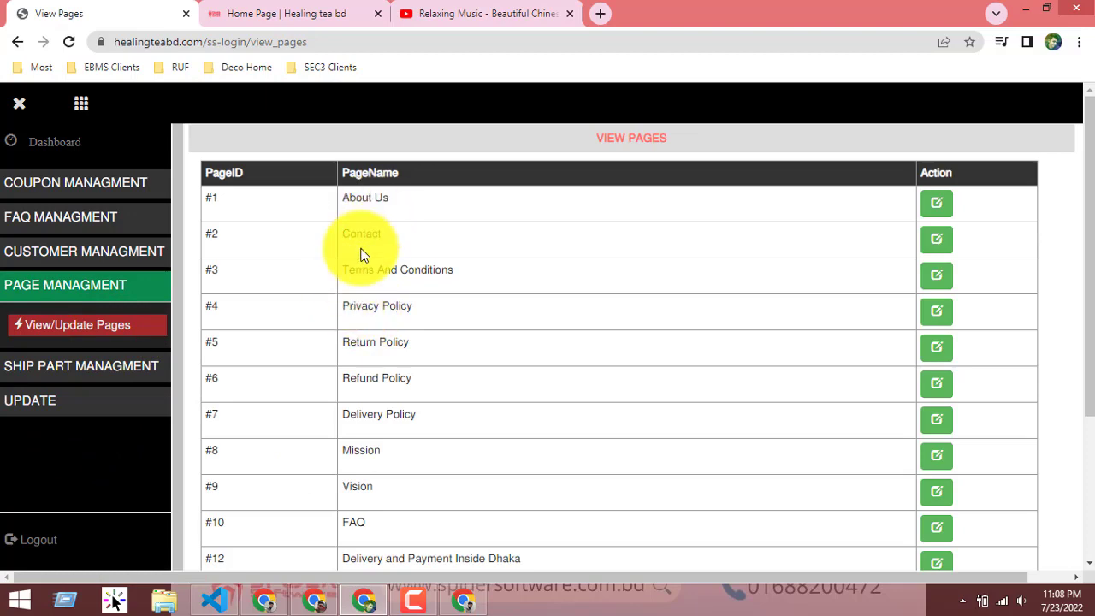
scroll(430, 419, down, 1)
scroll(432, 419, down, 2)
scroll(402, 411, up, 3)
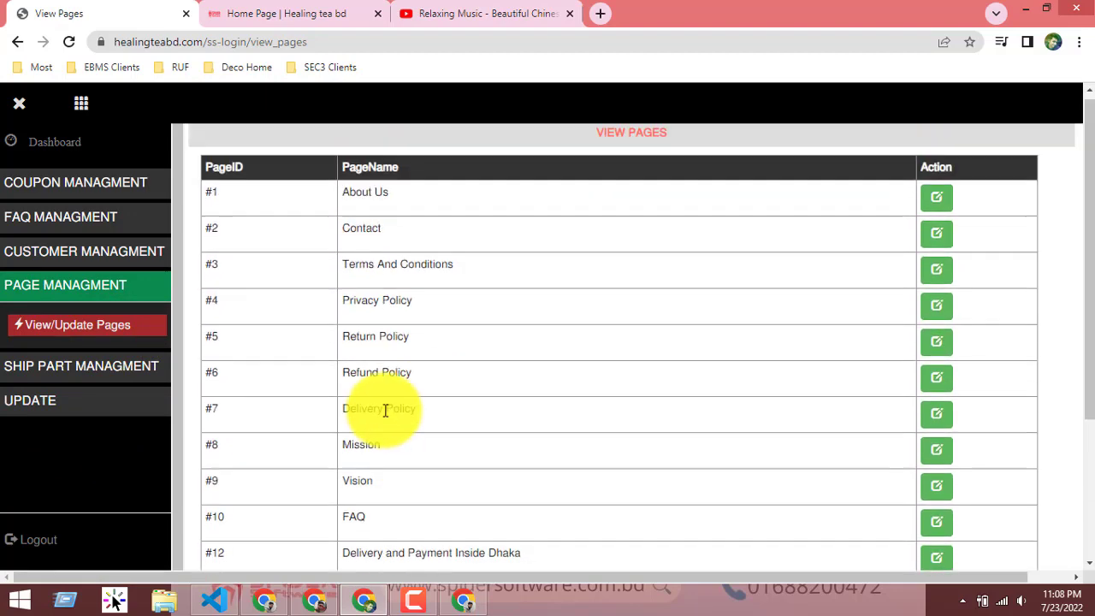
scroll(376, 385, down, 3)
scroll(577, 473, up, 3)
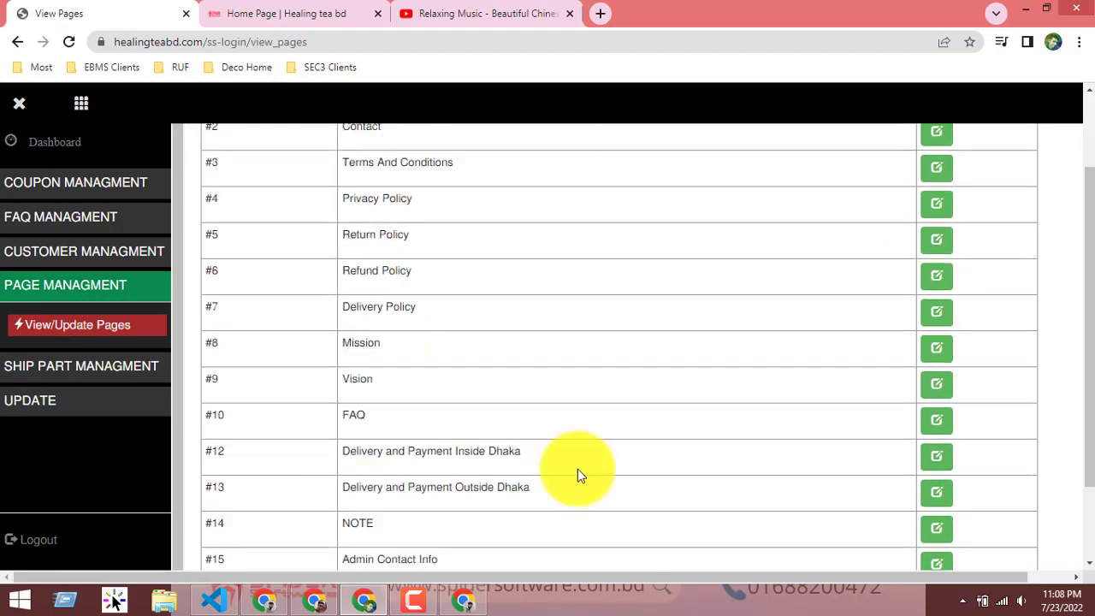
Step: Review the Contact page's edit form, from page name and banner picture to page body, without updating it
click(936, 239)
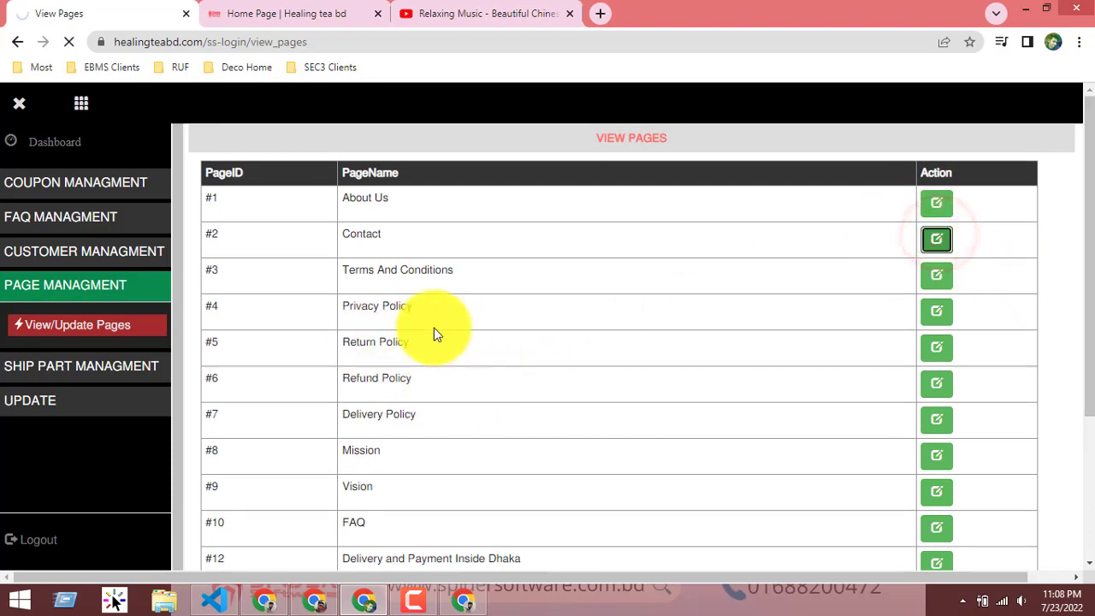
scroll(386, 362, down, 3)
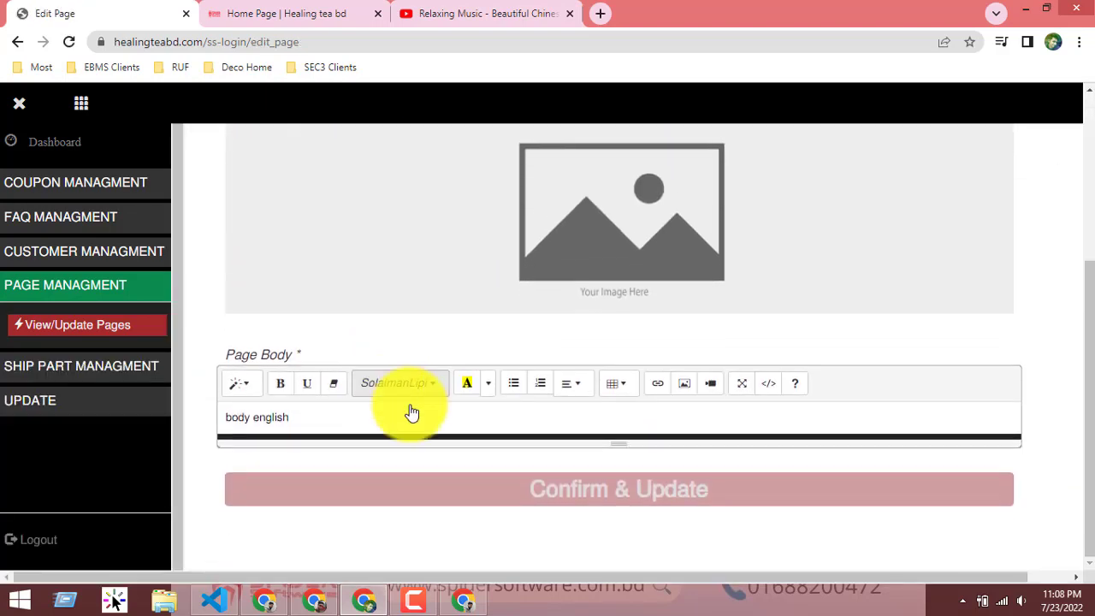
click(325, 420)
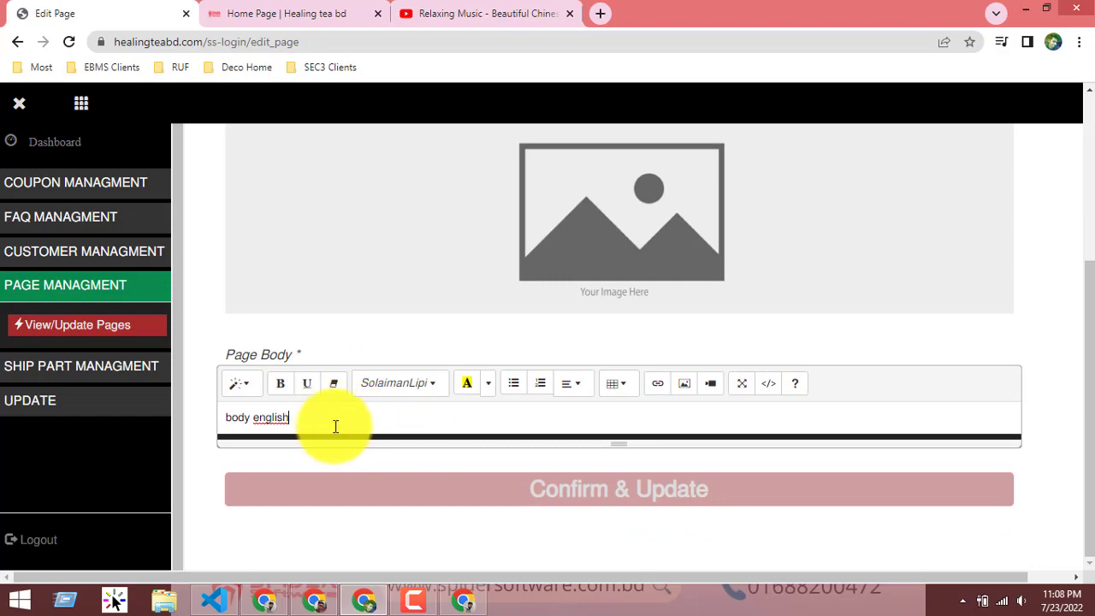
scroll(524, 467, up, 3)
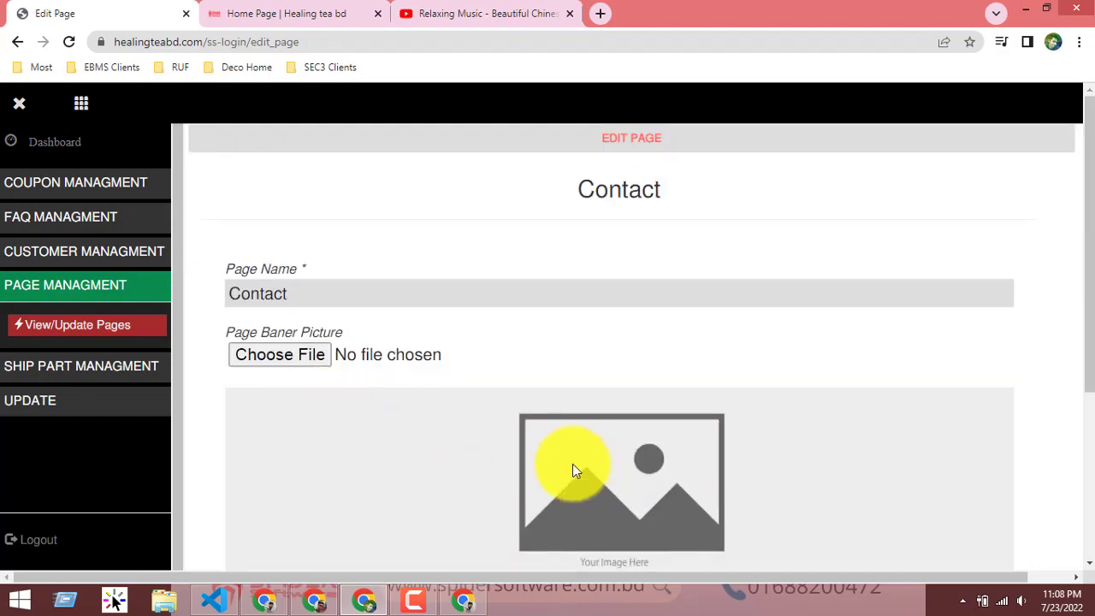
scroll(349, 428, down, 3)
scroll(321, 534, up, 3)
scroll(323, 534, down, 1)
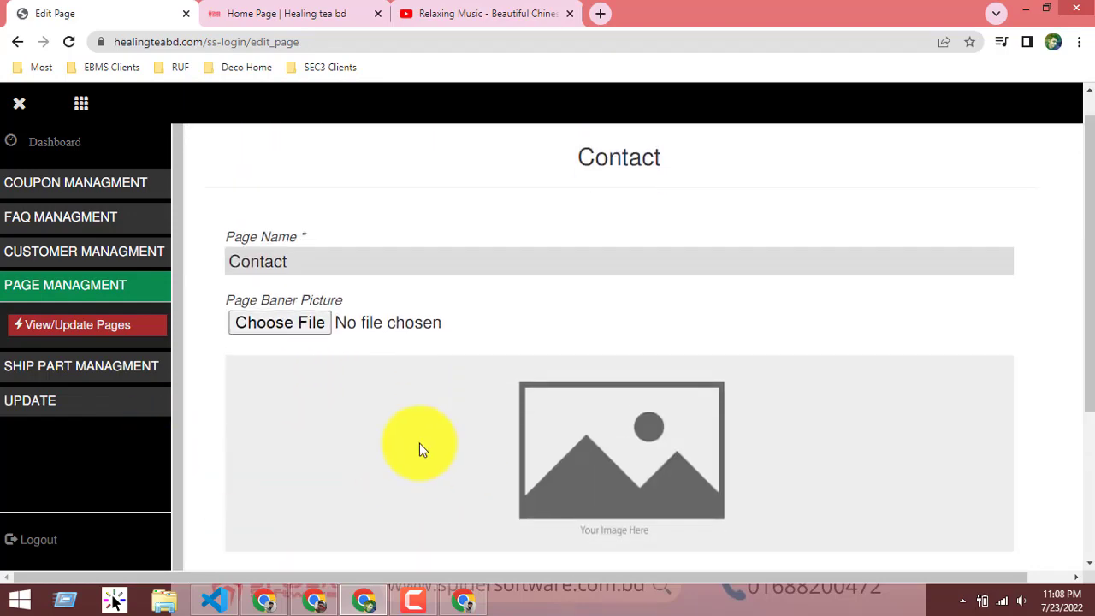
scroll(419, 444, up, 1)
Step: Open the form for adding a shipping partner and examine its Shipping Partner Name and Shipping Partner Address fields
click(90, 379)
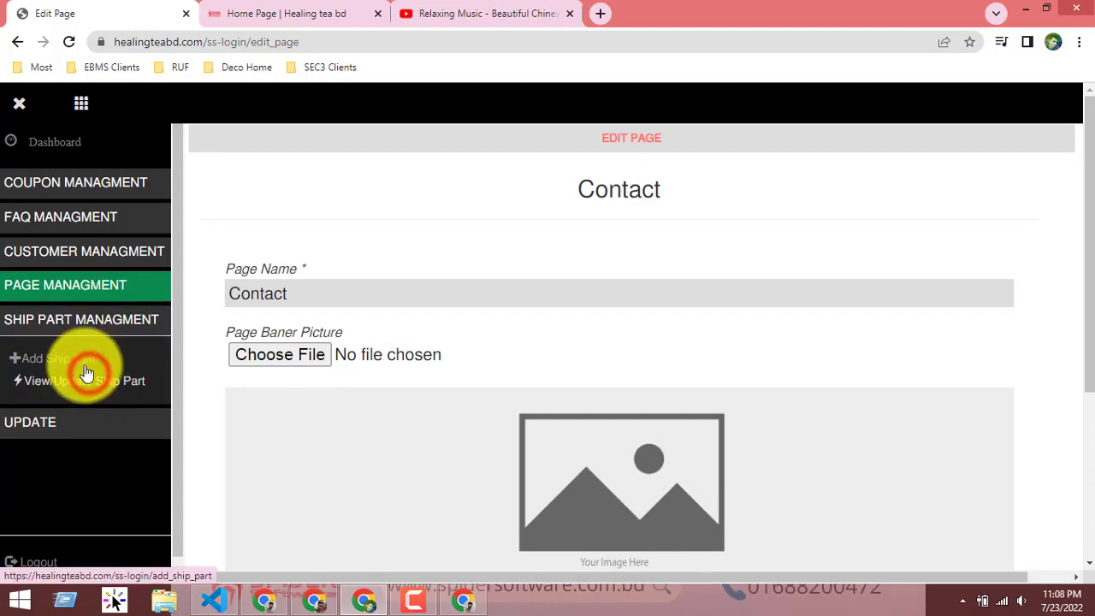
click(79, 359)
click(694, 185)
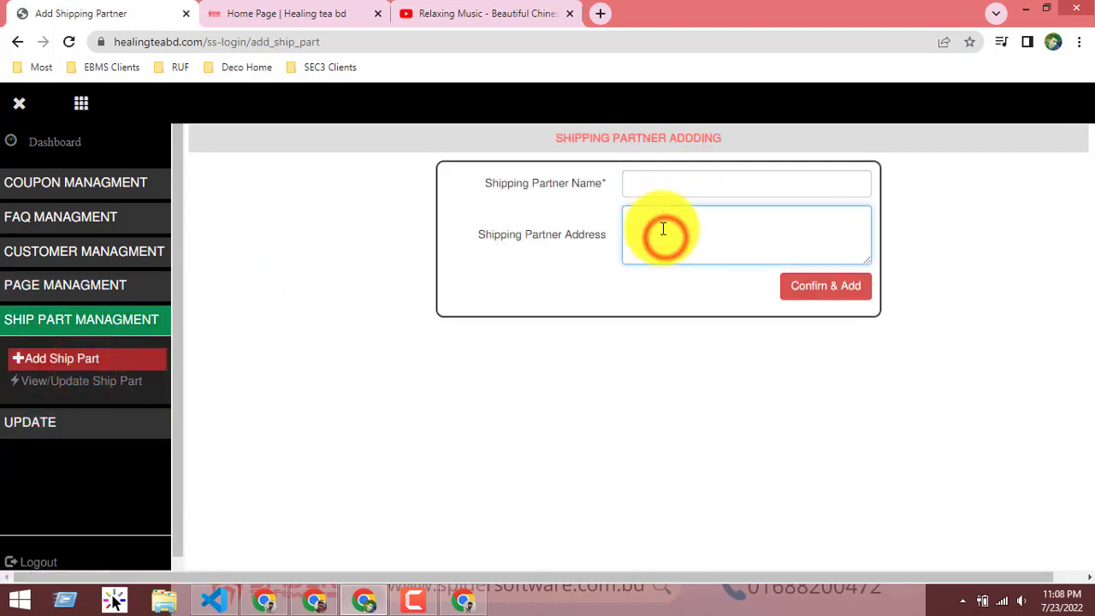
click(660, 182)
click(637, 231)
click(642, 185)
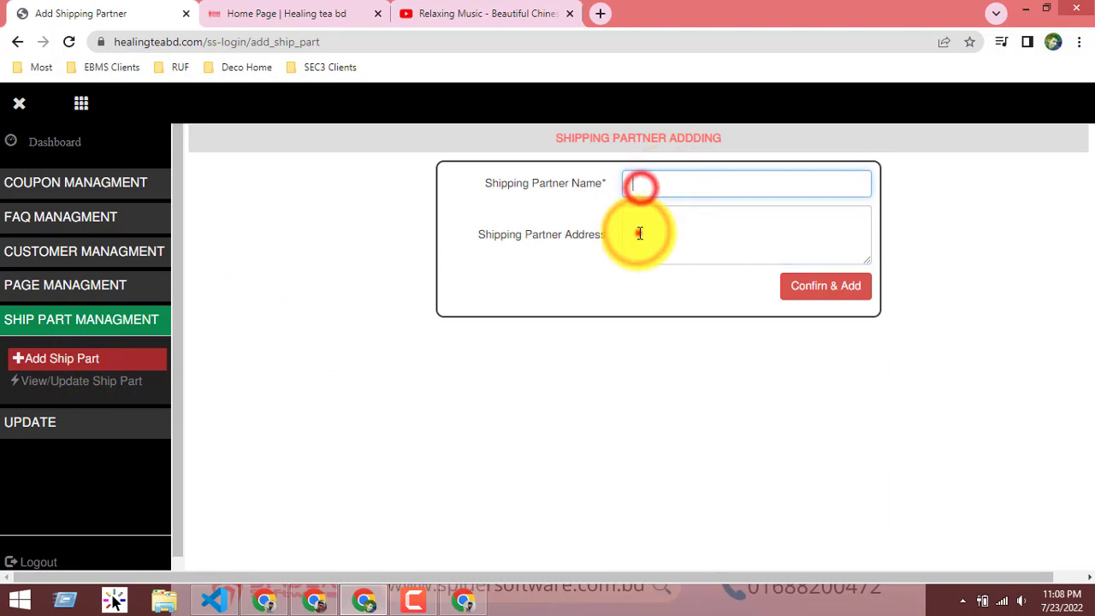
click(641, 231)
click(642, 187)
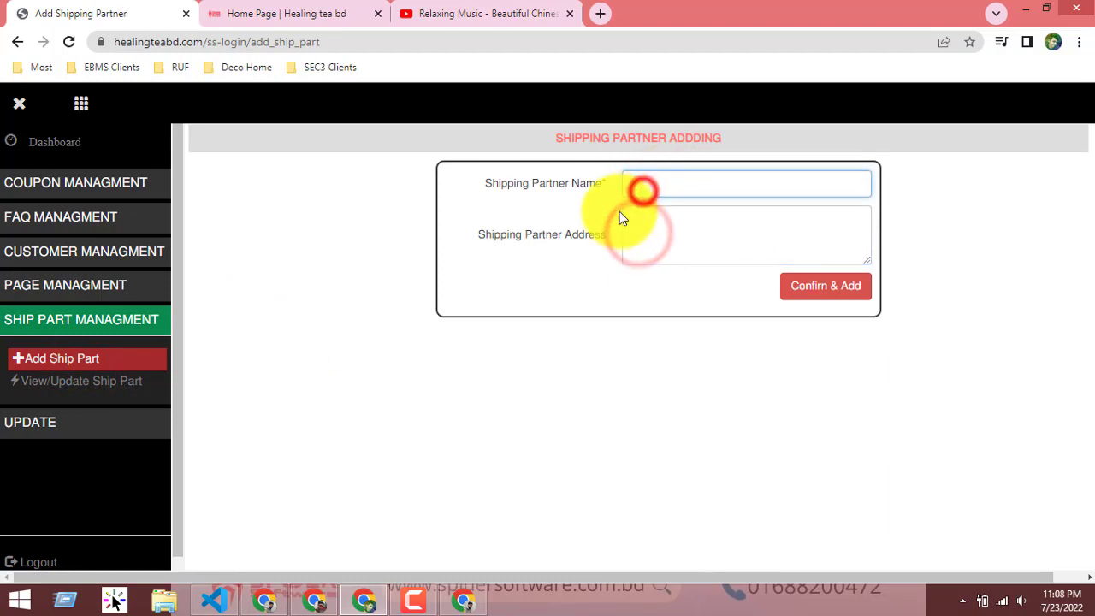
Step: Check the required partner name and the address field again without filling them in, and open the shipping partner list
click(678, 183)
drag(611, 182, 463, 198)
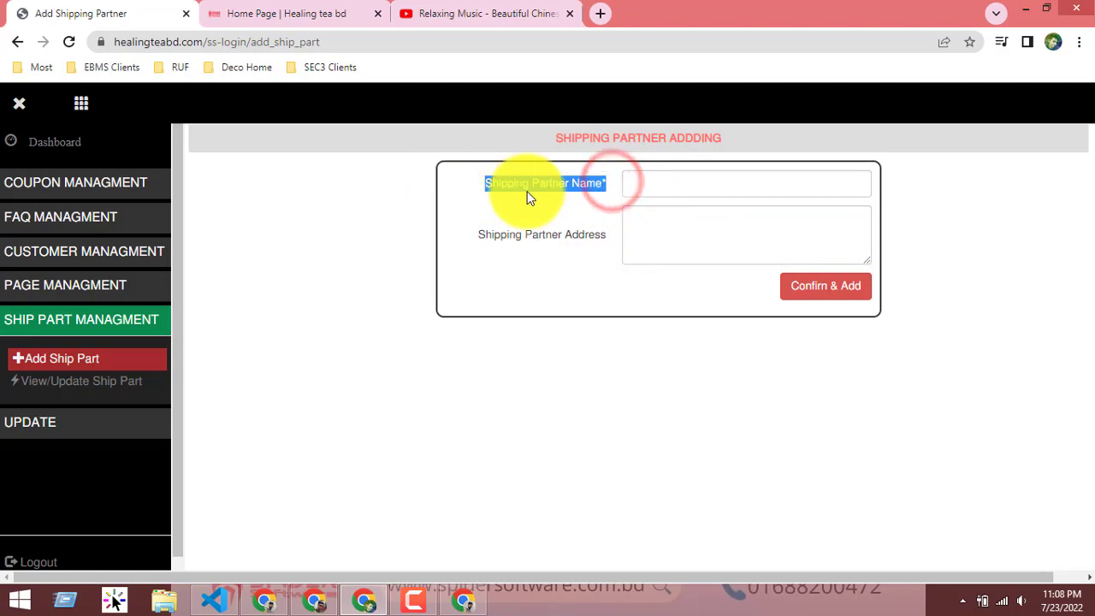
click(521, 183)
click(643, 189)
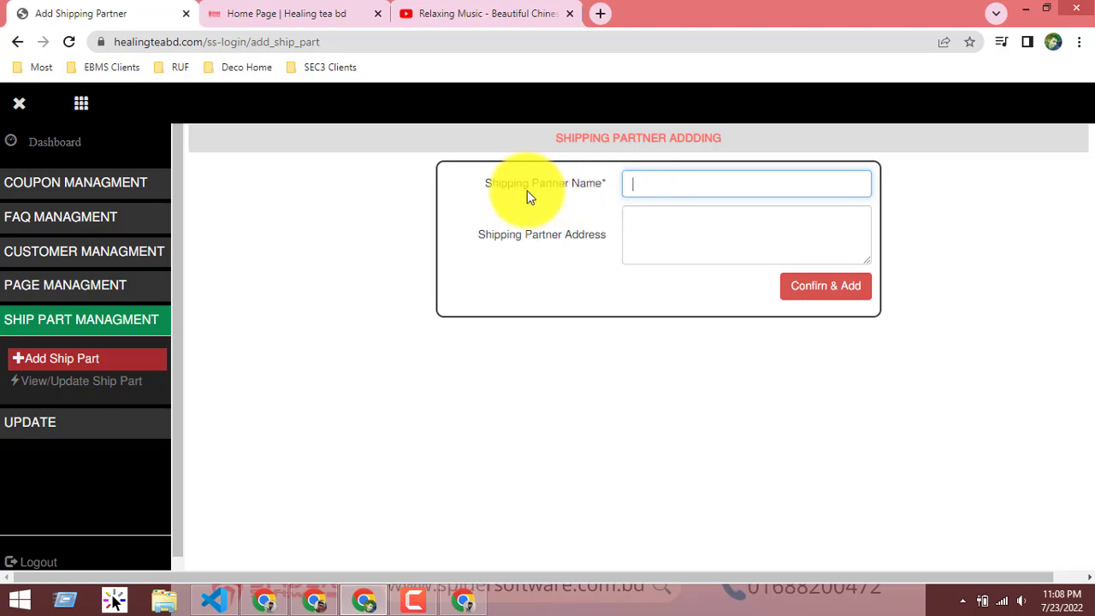
click(642, 184)
click(650, 231)
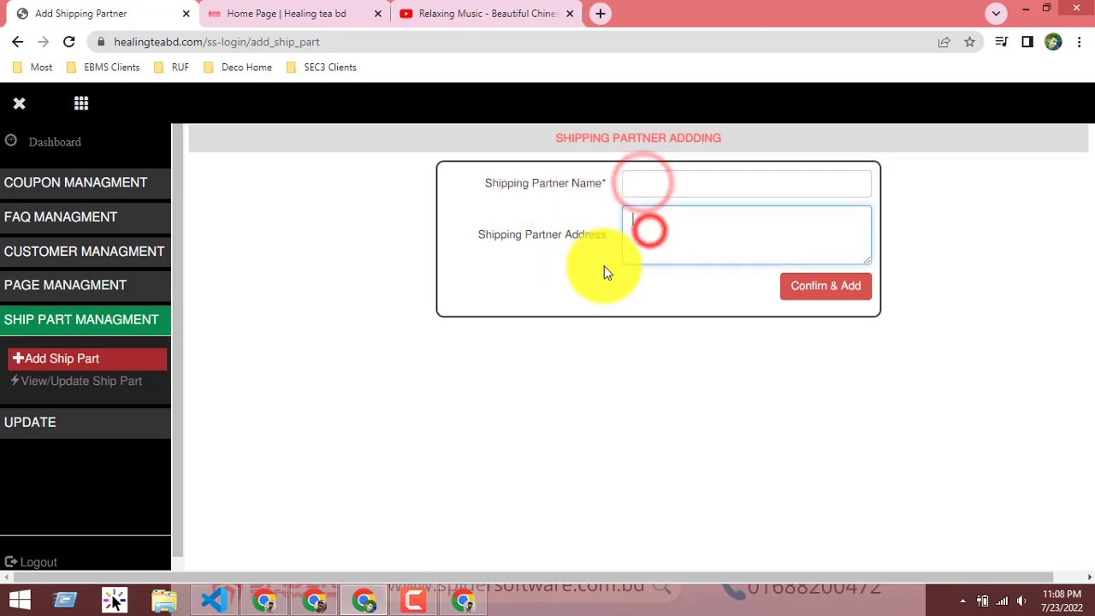
click(642, 231)
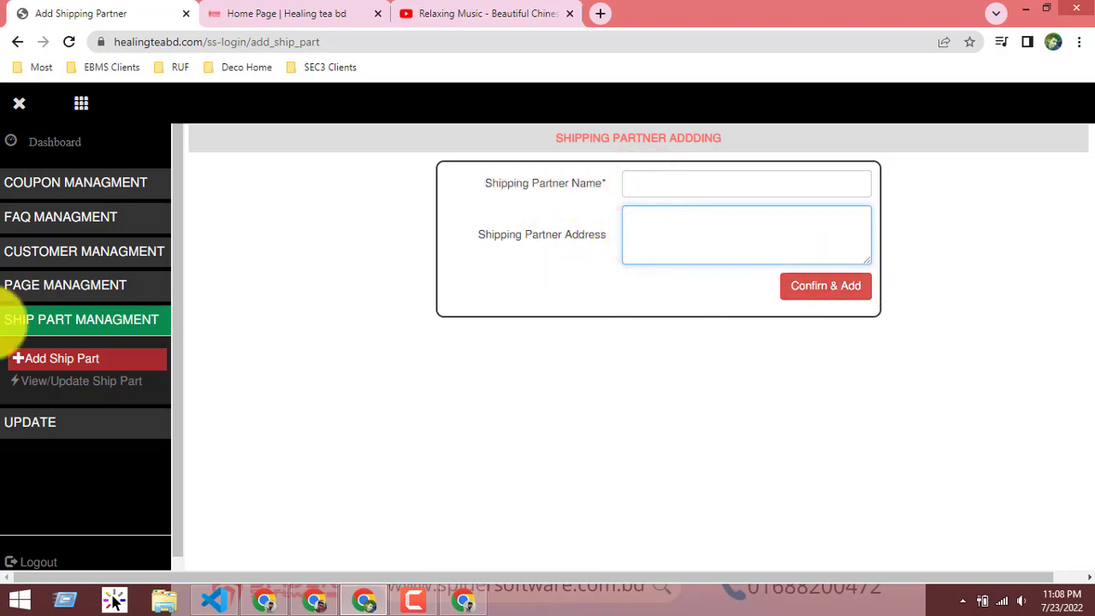
click(111, 382)
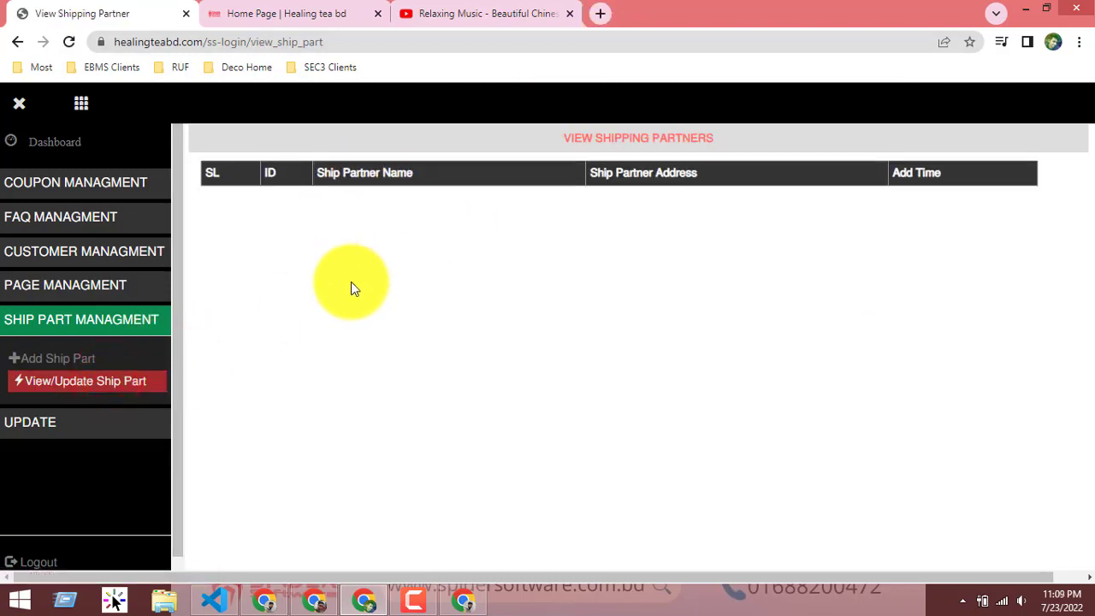
Step: Open the login background image editor and view its image file selection twice, cancelling without choosing a file
click(113, 421)
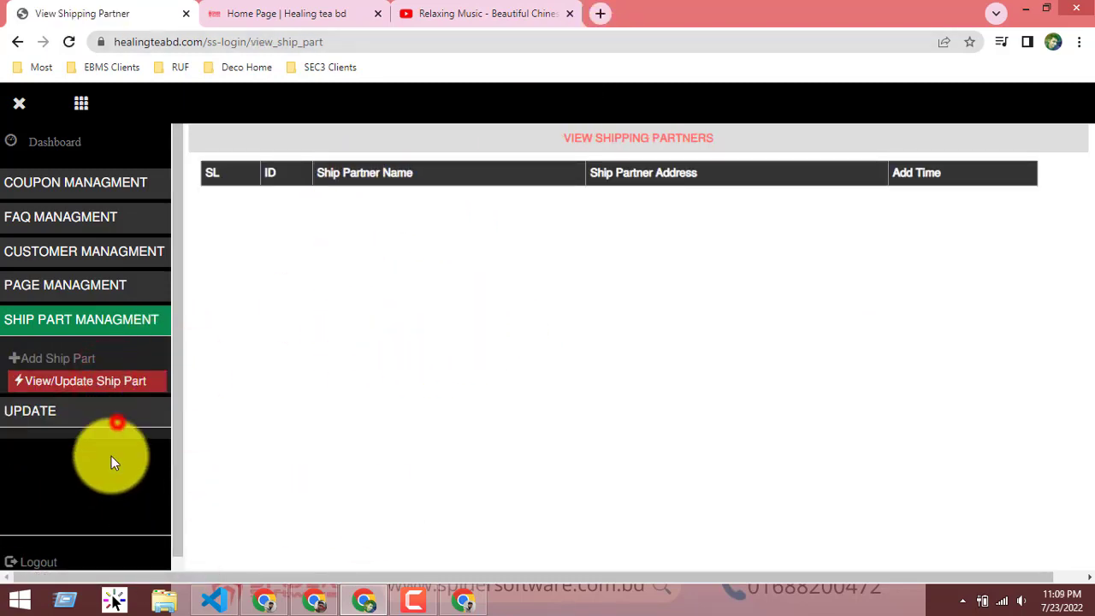
click(90, 391)
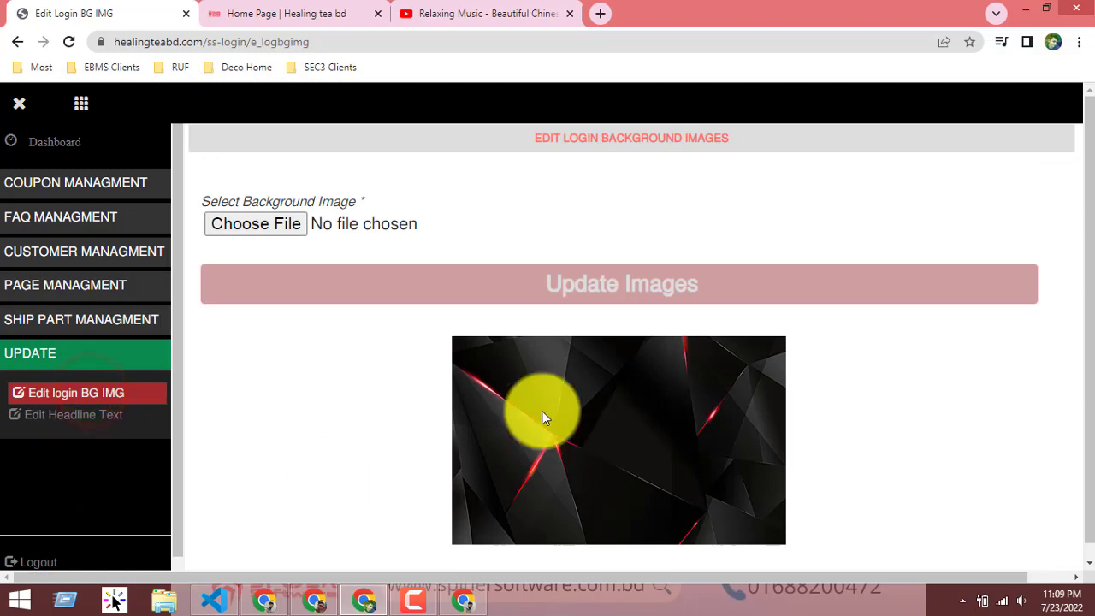
scroll(496, 411, down, 1)
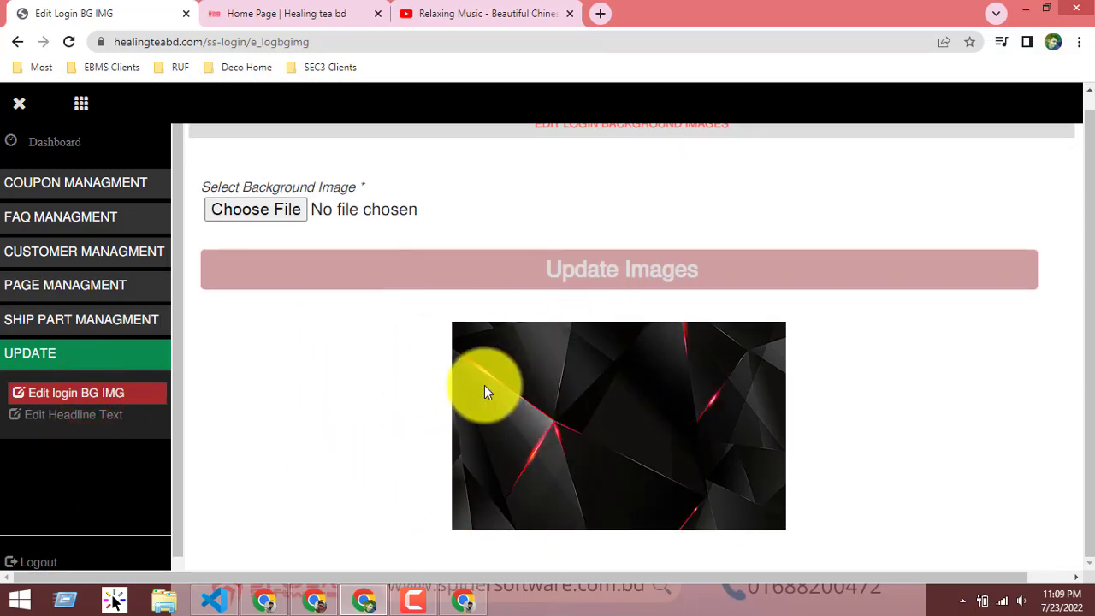
click(282, 210)
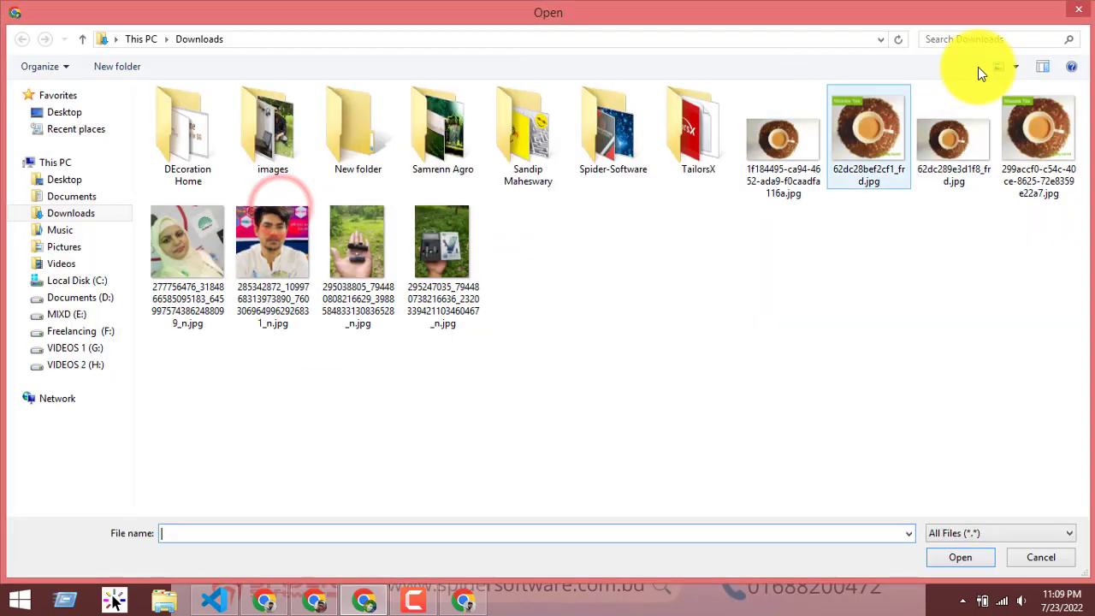
click(1078, 10)
click(301, 211)
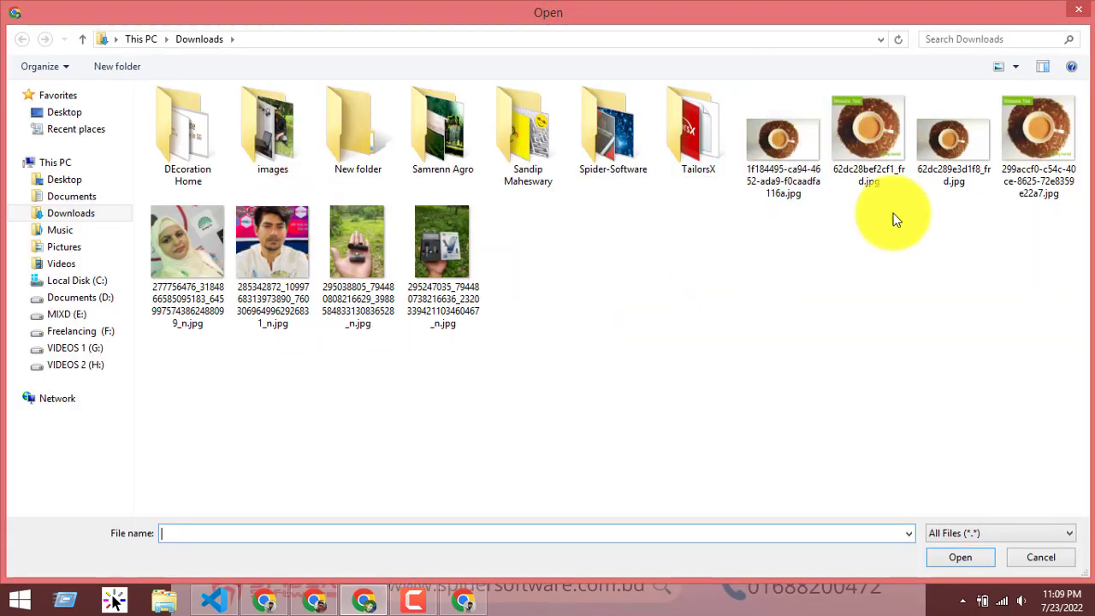
click(1079, 10)
Step: Open the headline text editor and select all the text in the Top Fix Nave Offers box
click(89, 415)
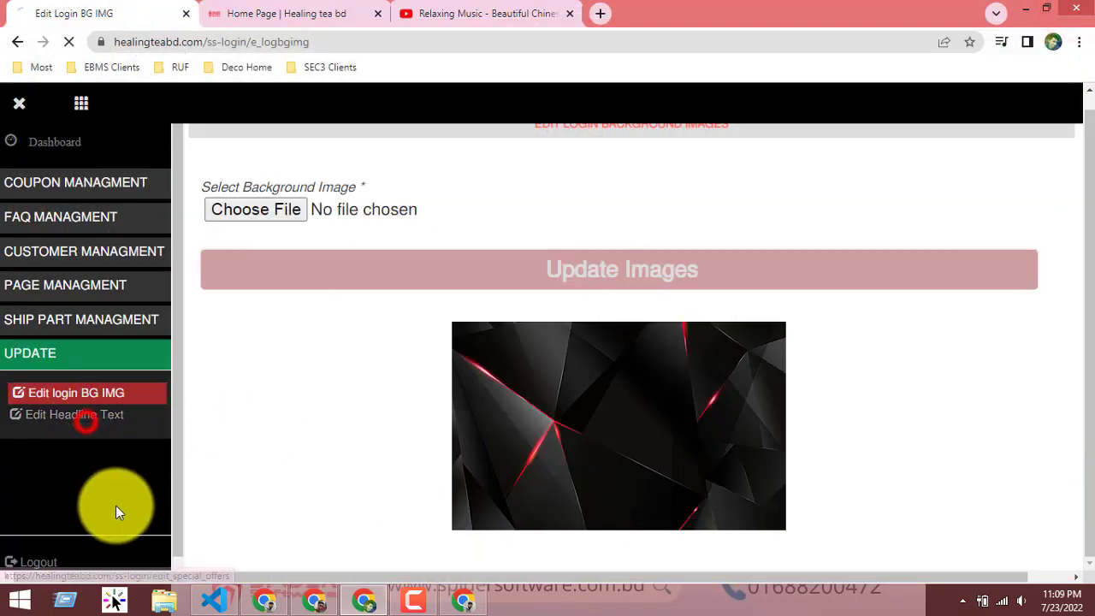
click(718, 204)
key(ctrl+a)
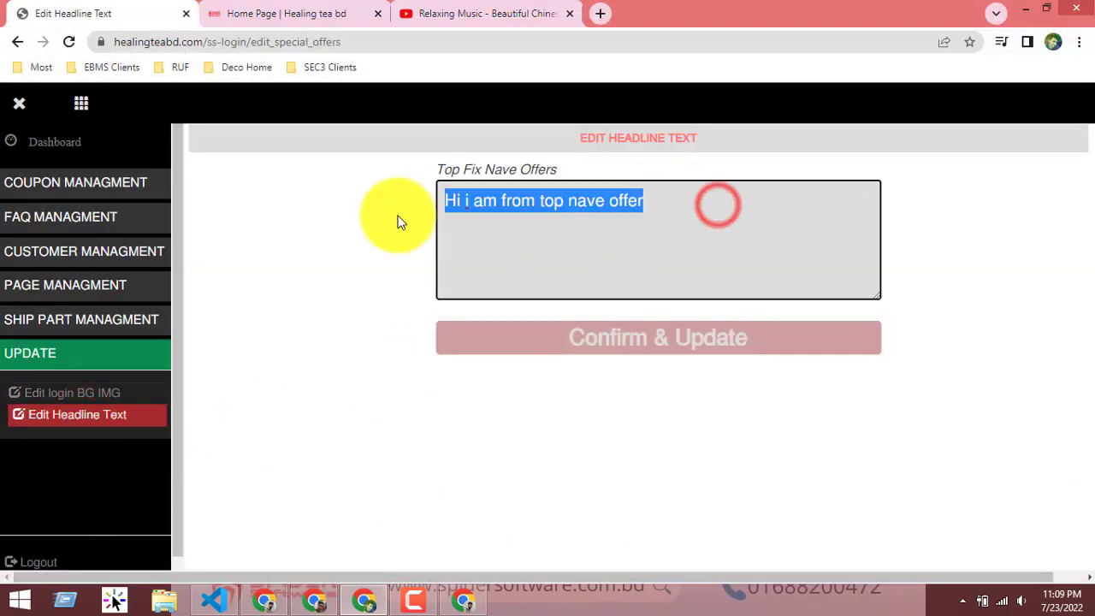
Step: Switch to the Healing tea bd home page and inspect it with developer tools in the iPhone XR mobile view
click(313, 14)
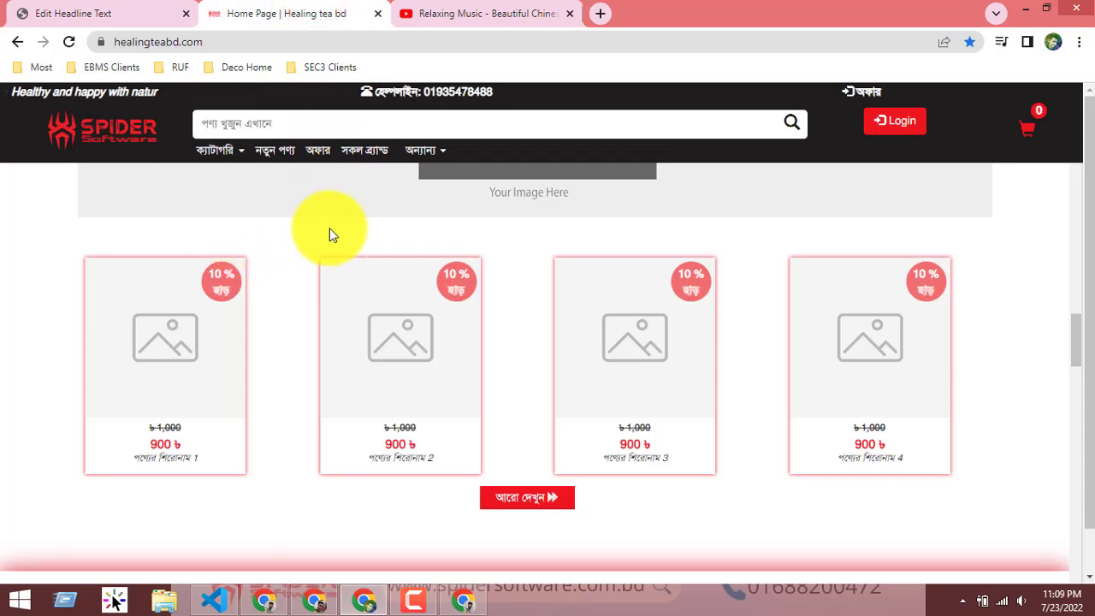
scroll(330, 228, up, 10)
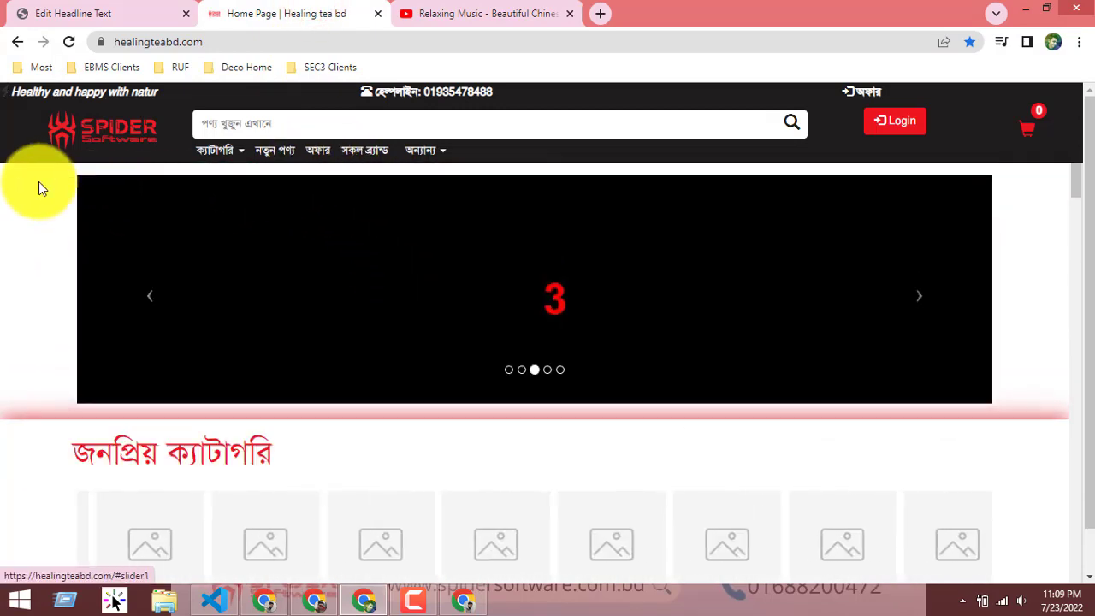
right_click(39, 184)
click(103, 412)
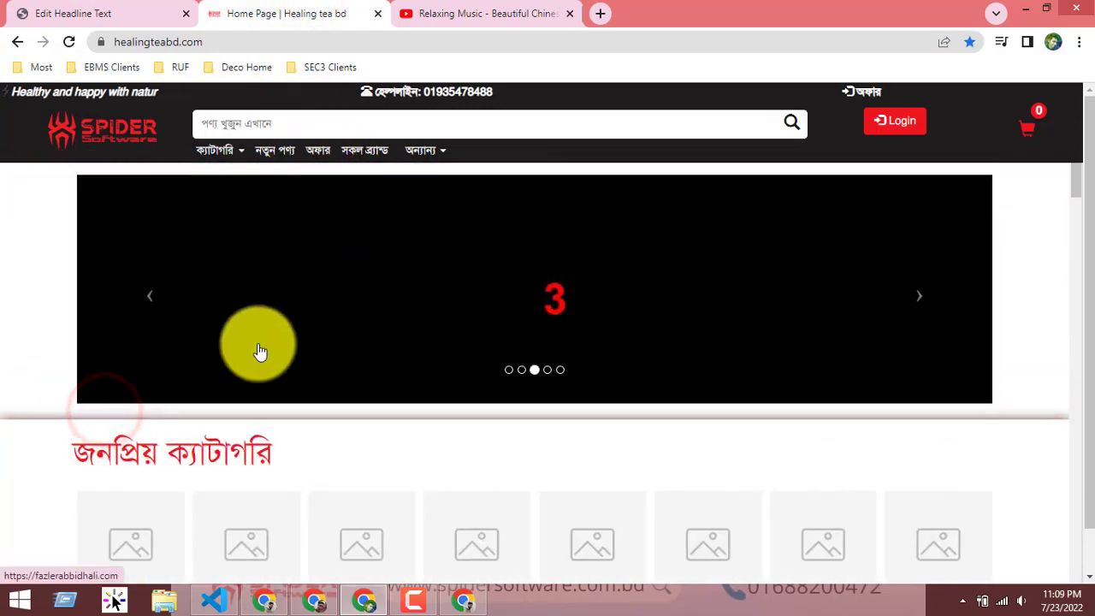
key(ctrl+shift+i)
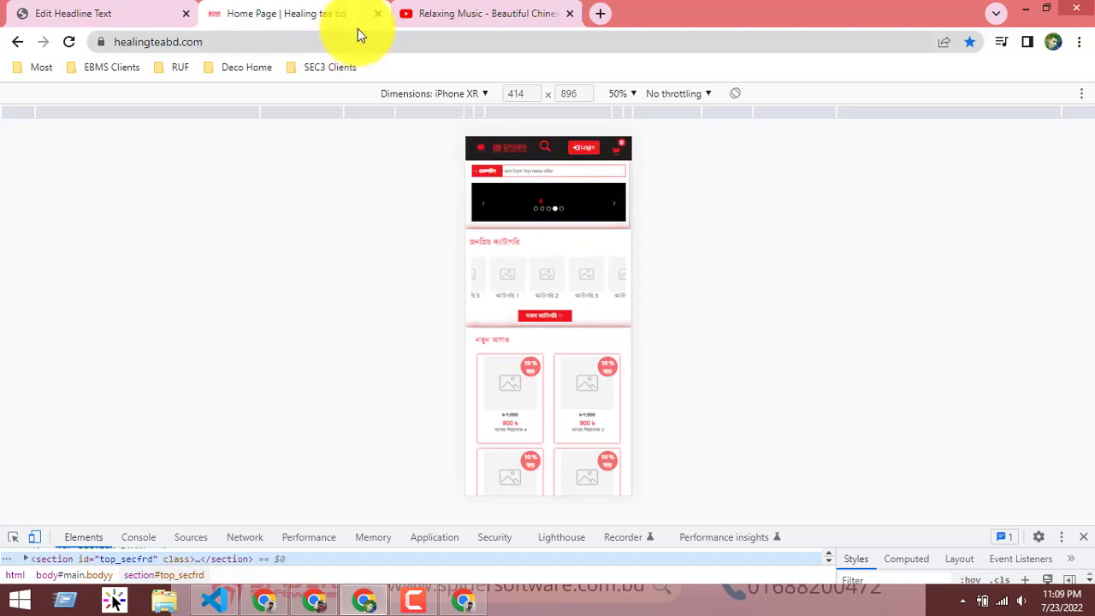
Step: Compare the text in the Top Fix Nave Offers box with the storefront headline and confirm the update without changing the text
click(85, 10)
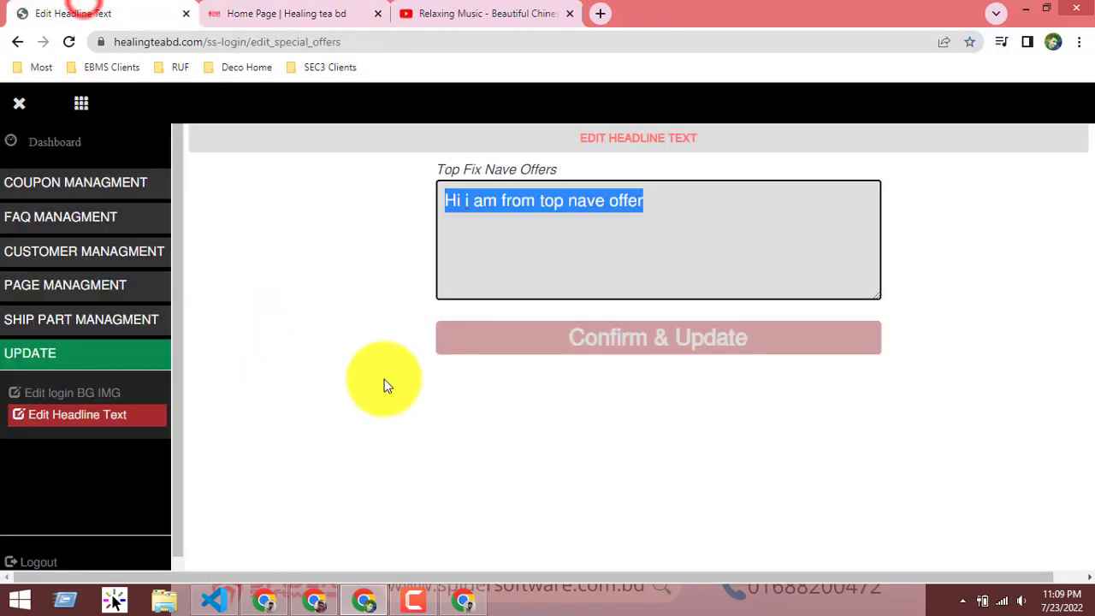
click(663, 205)
click(295, 12)
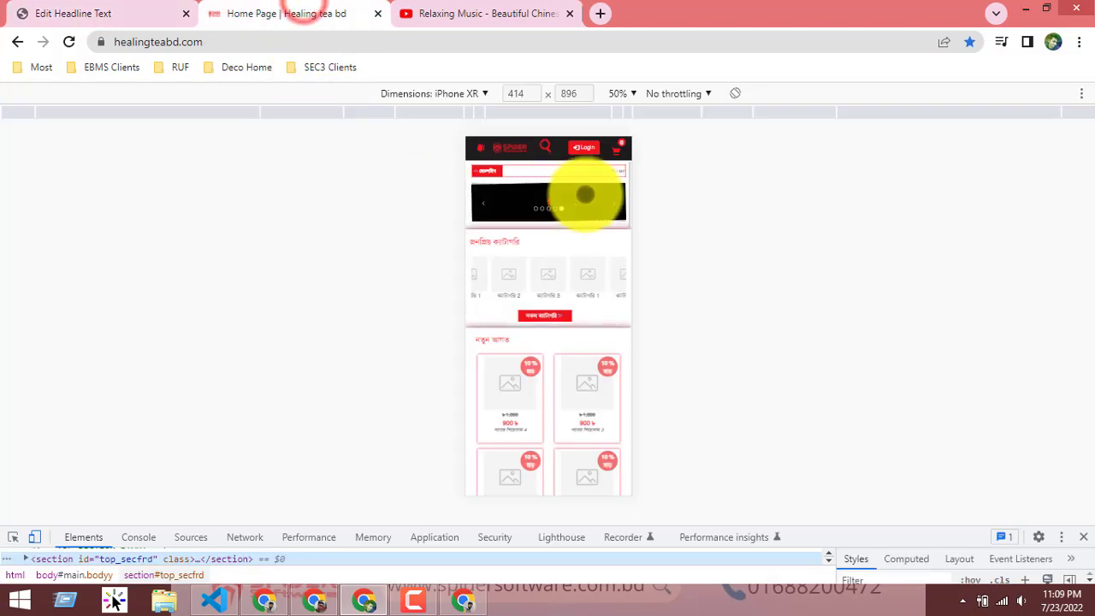
click(127, 10)
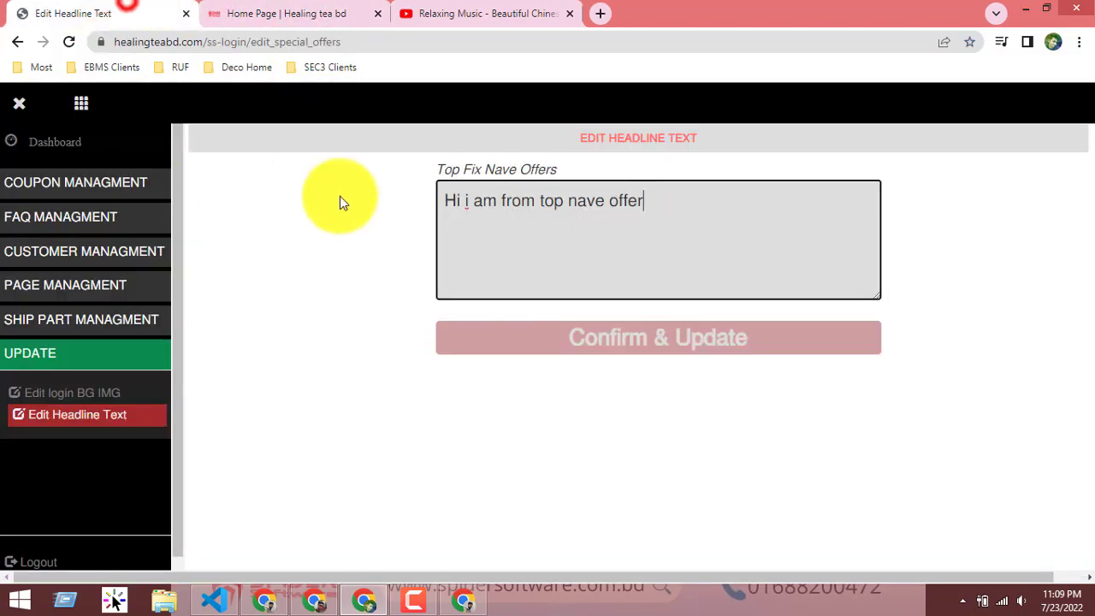
drag(667, 193, 365, 200)
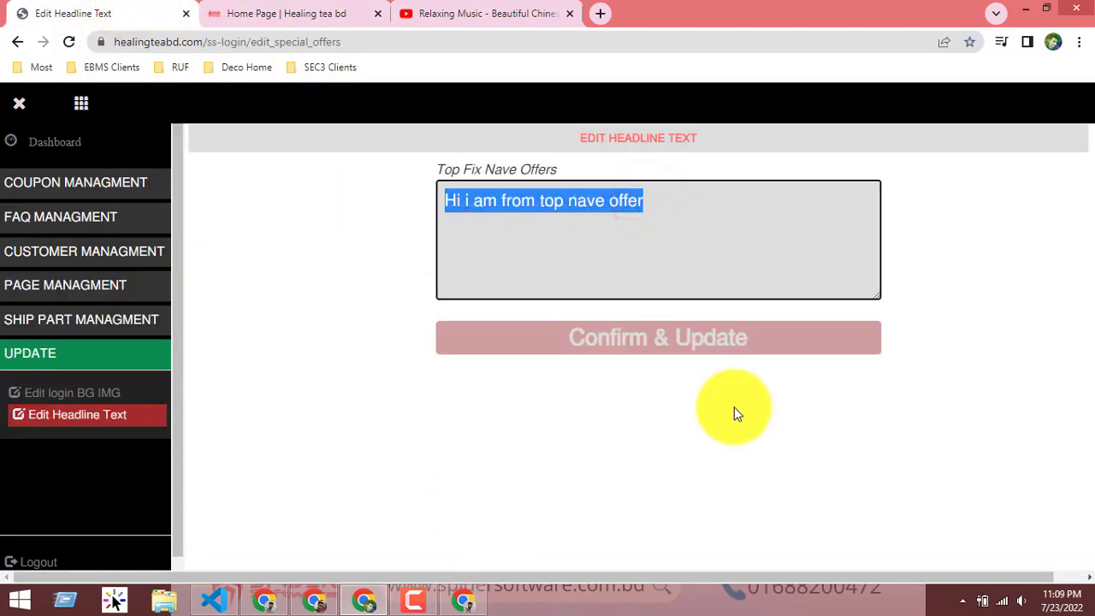
click(741, 340)
Step: Return to the panels overview and open the Home Page Slider settings in the FRD Setting panel
click(98, 352)
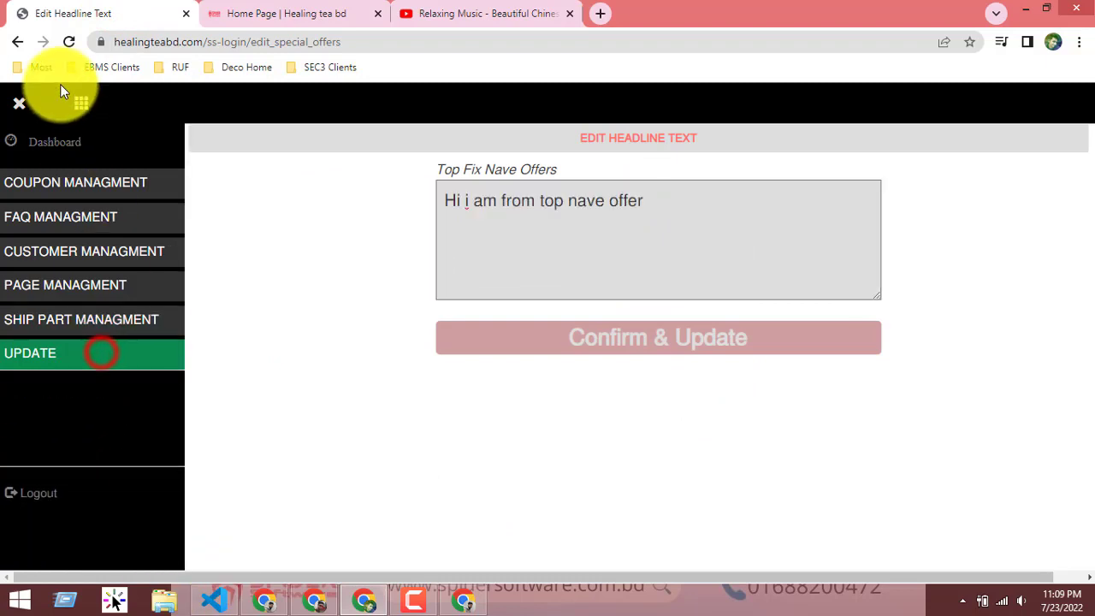
click(77, 103)
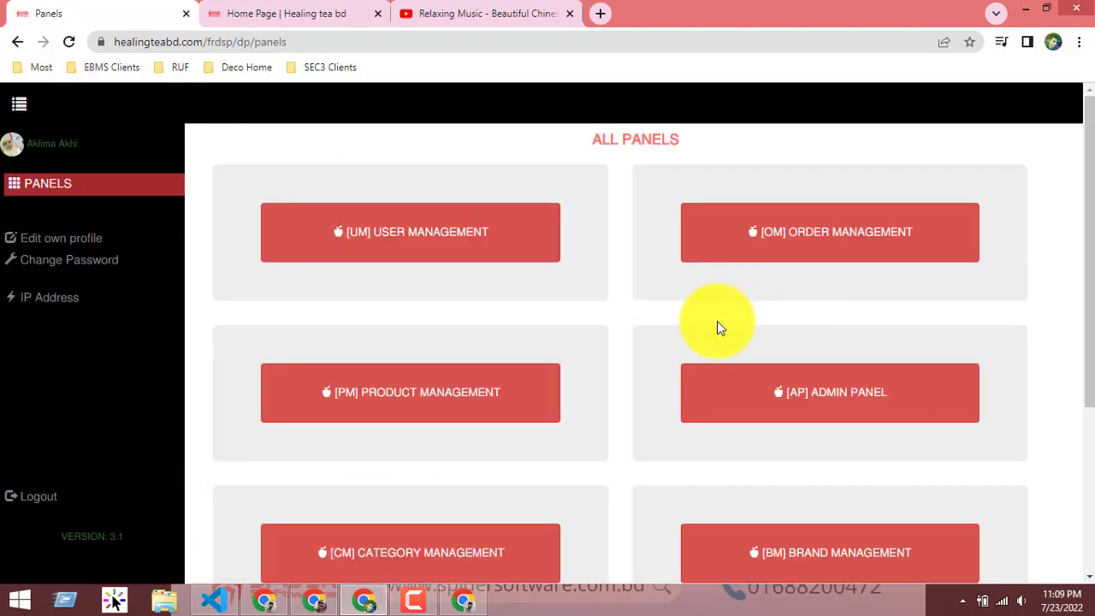
scroll(579, 406, down, 3)
click(861, 455)
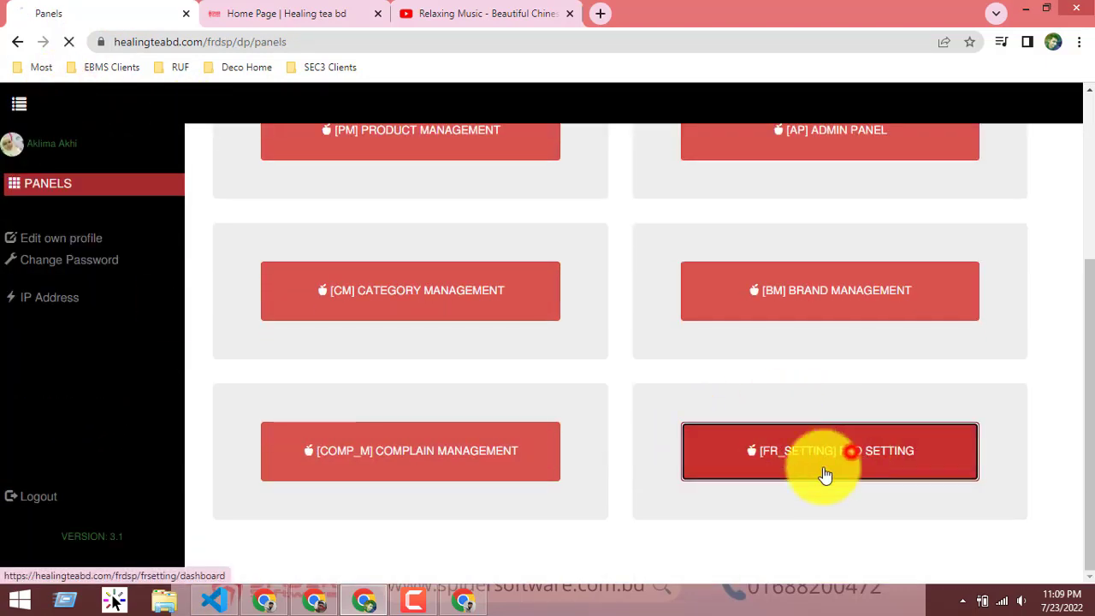
click(82, 191)
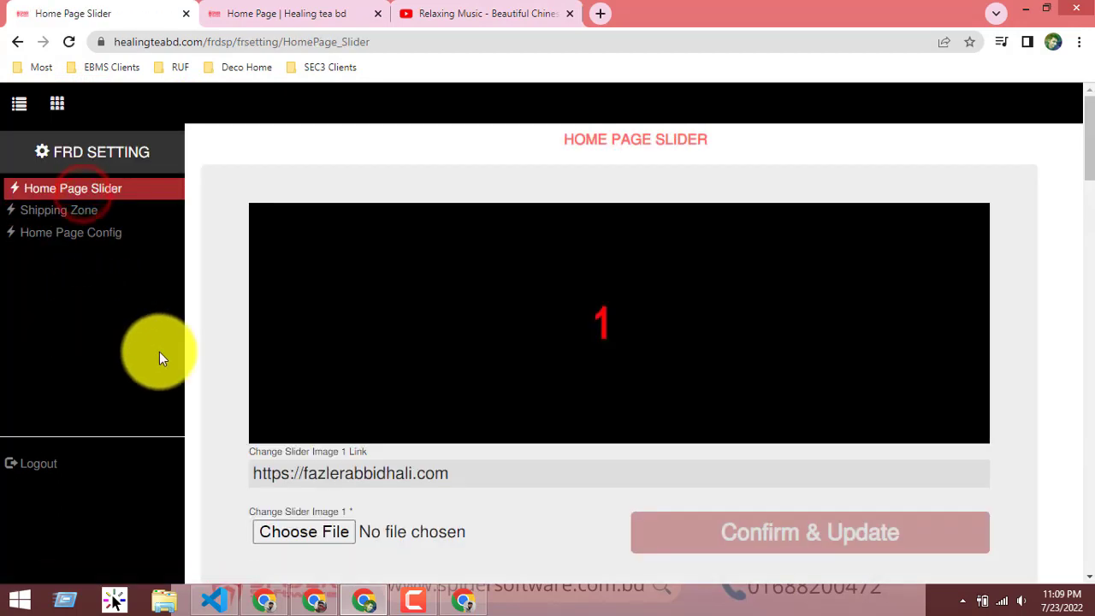
scroll(534, 236, down, 3)
Step: Close the developer tools on the storefront home page and advance through the slider images in desktop view
click(291, 12)
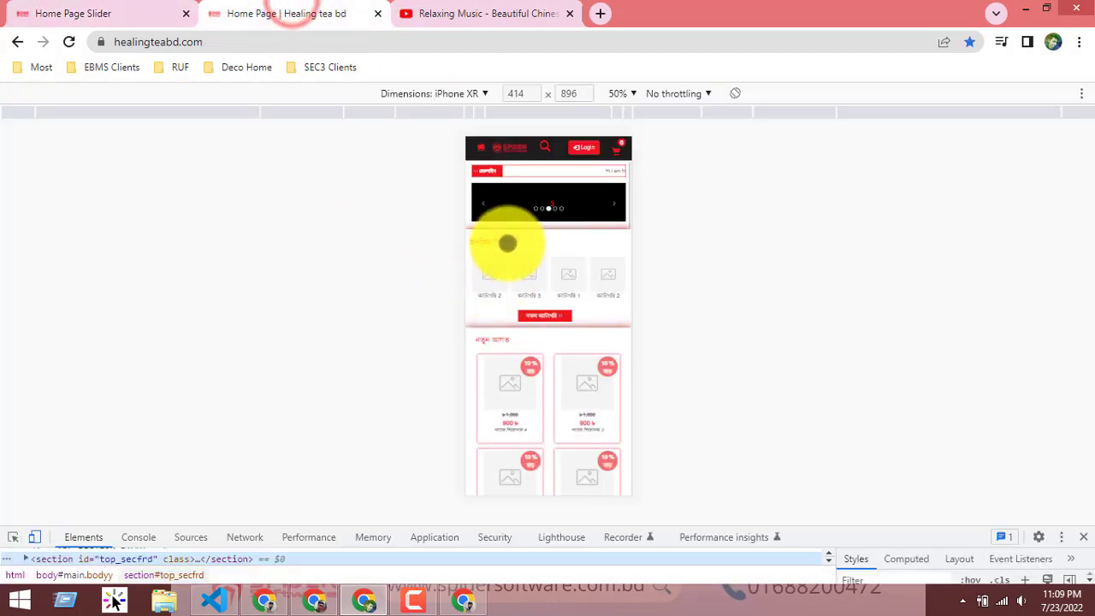
click(1082, 537)
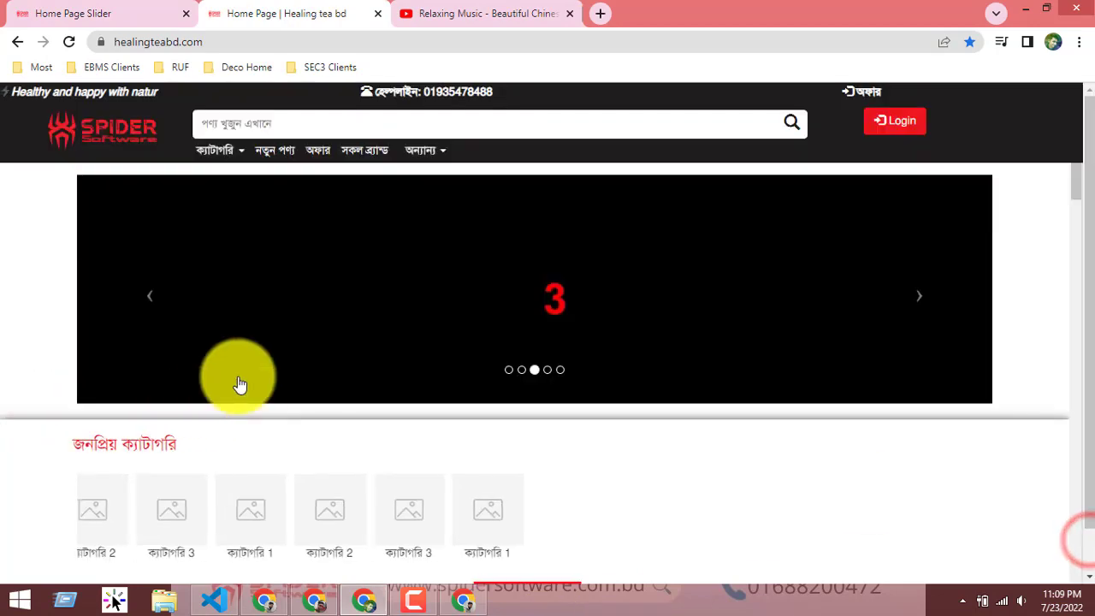
scroll(342, 445, down, 5)
scroll(232, 430, up, 5)
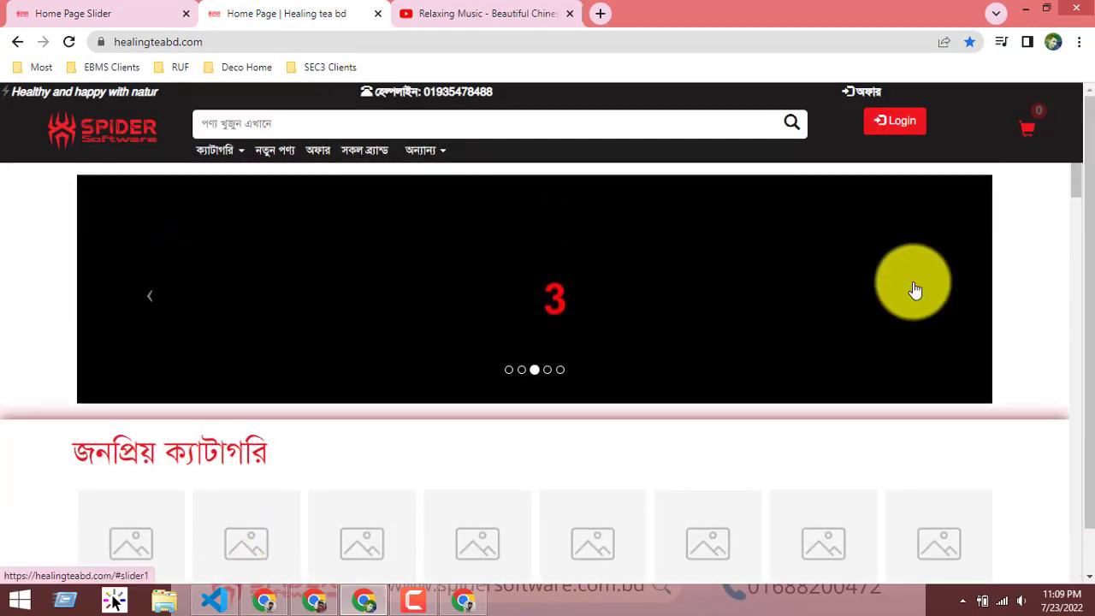
click(909, 286)
click(922, 301)
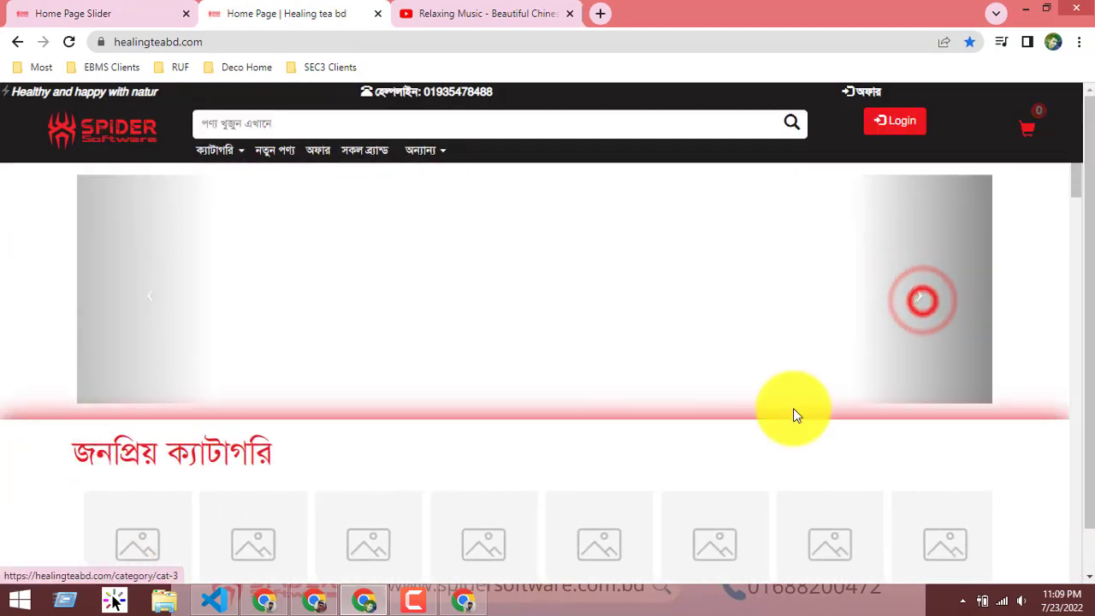
Step: Look through the Home Page Slider settings and view the image file selection, cancelling without choosing a file
click(111, 13)
scroll(472, 367, down, 3)
scroll(329, 428, up, 2)
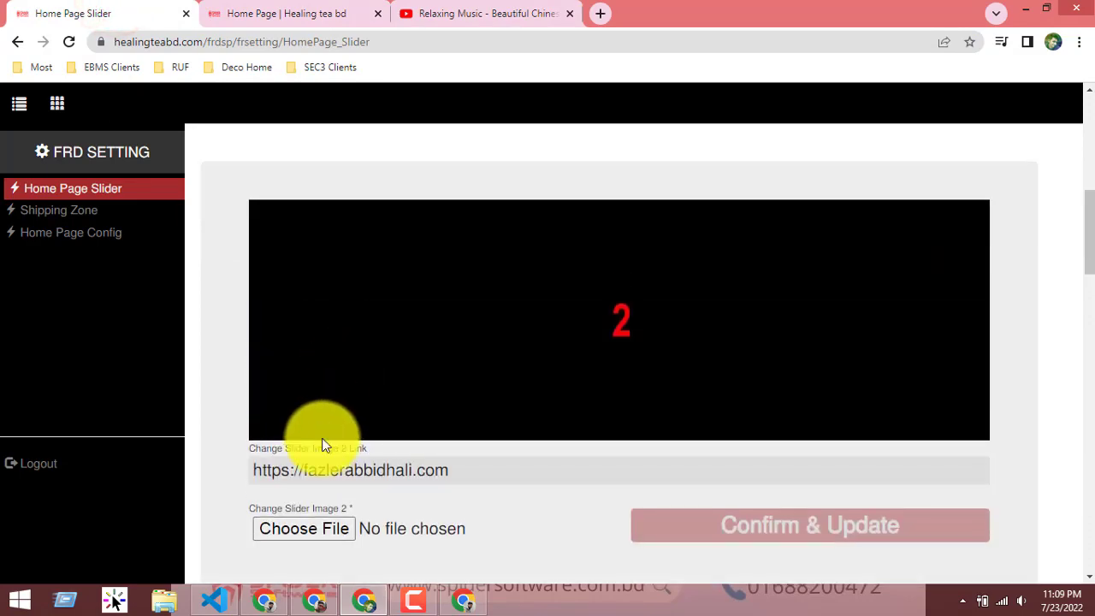
scroll(320, 402, down, 2)
click(320, 368)
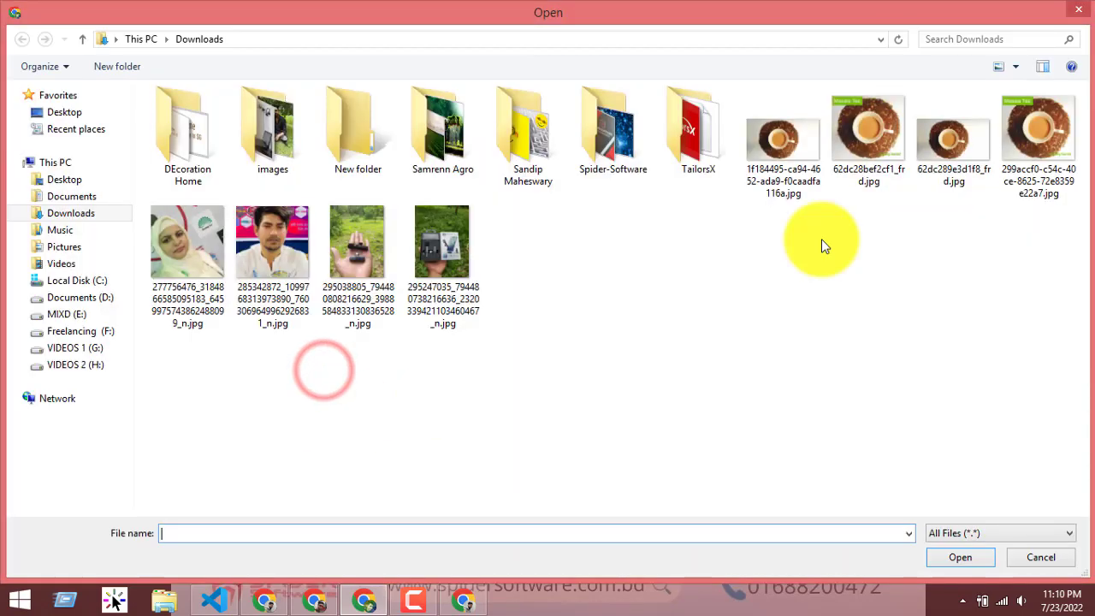
click(1078, 10)
scroll(599, 274, up, 6)
scroll(615, 385, down, 15)
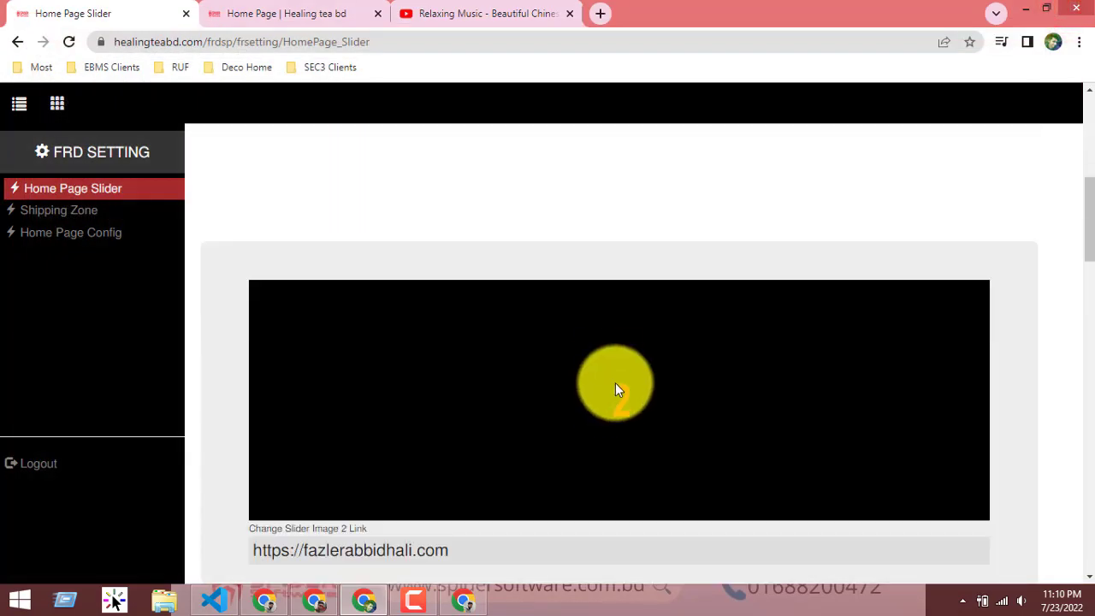
scroll(413, 431, up, 15)
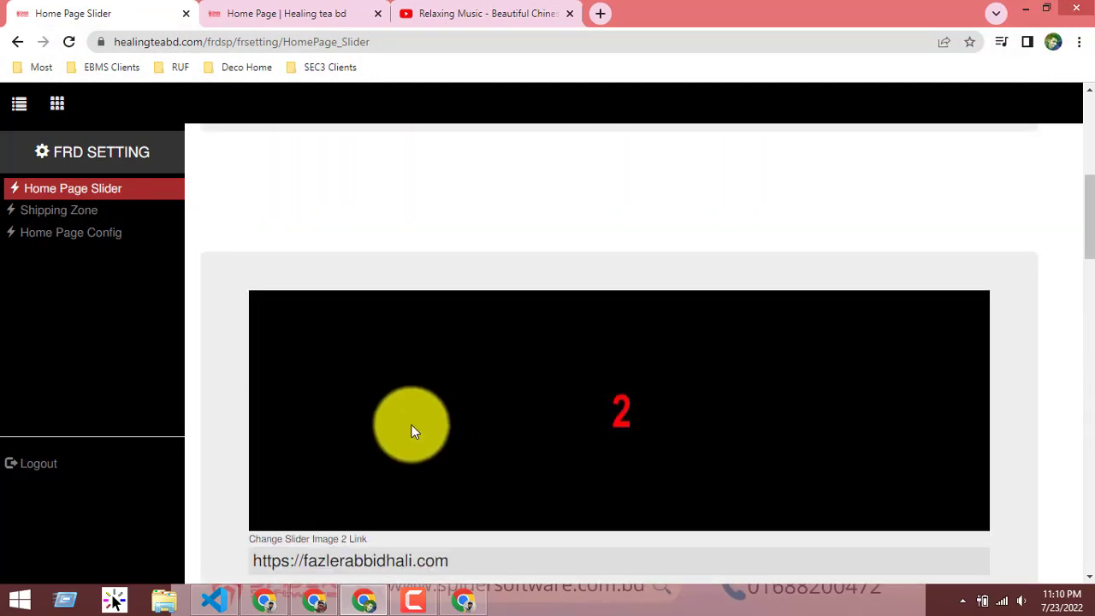
Step: Select the slider image 1 link, check the page linked from the storefront slider, and go back to the slider settings
scroll(373, 379, down, 3)
scroll(420, 337, up, 2)
drag(510, 382, 239, 408)
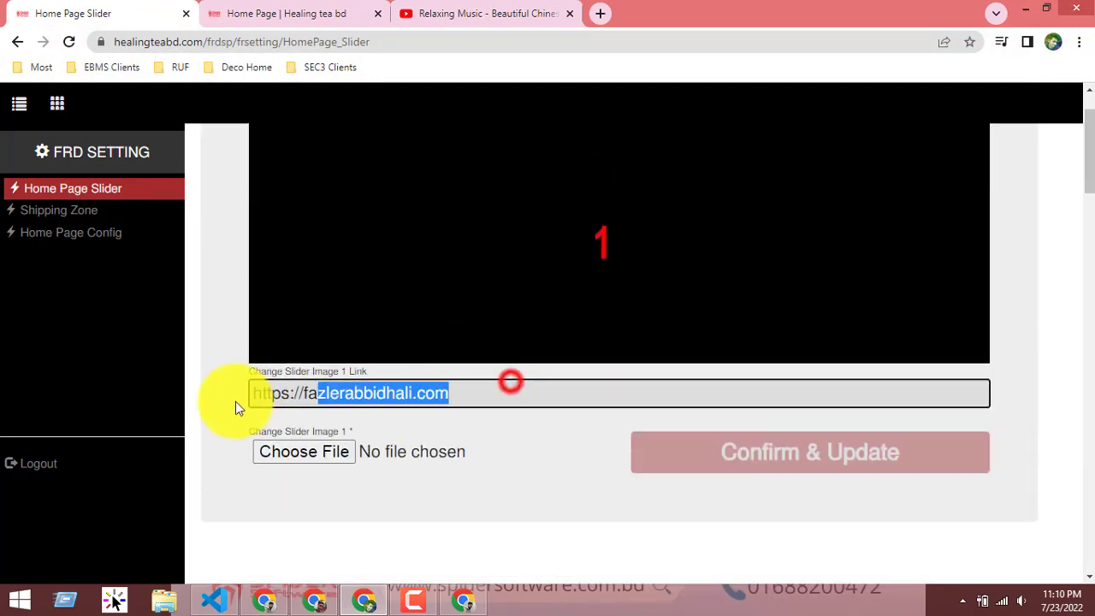
drag(523, 403, 233, 419)
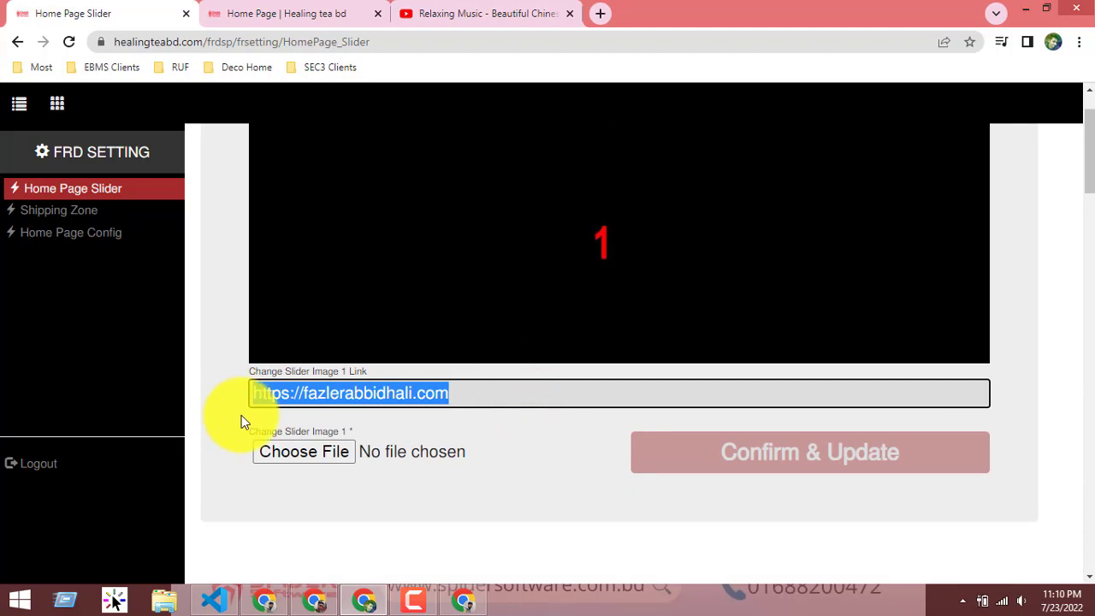
click(450, 12)
click(272, 10)
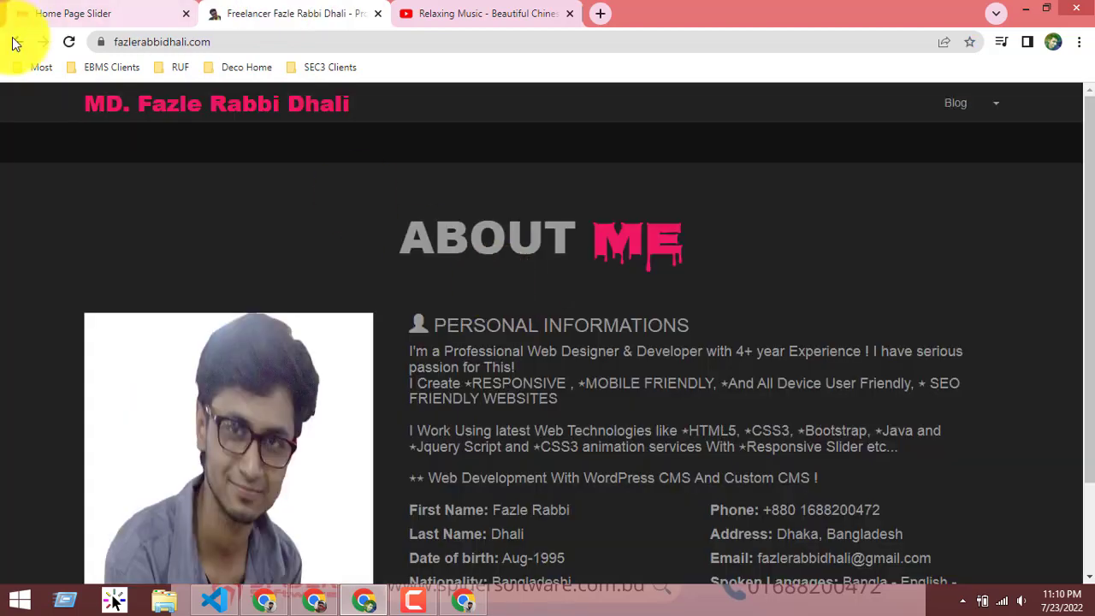
click(17, 41)
click(73, 12)
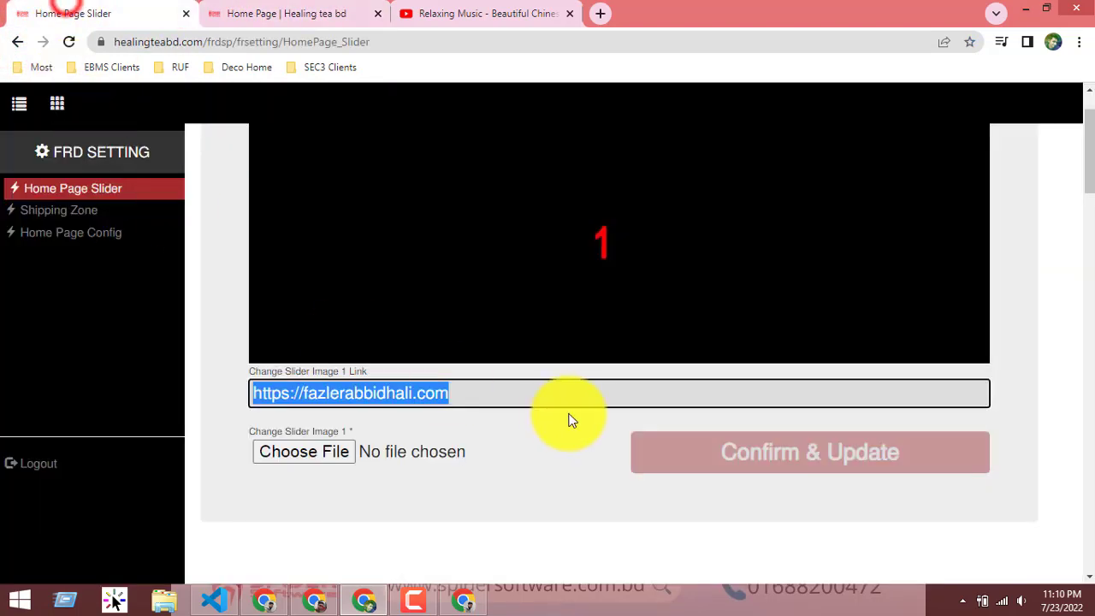
Step: Replace the slider image 1 link with # and confirm the update
click(201, 404)
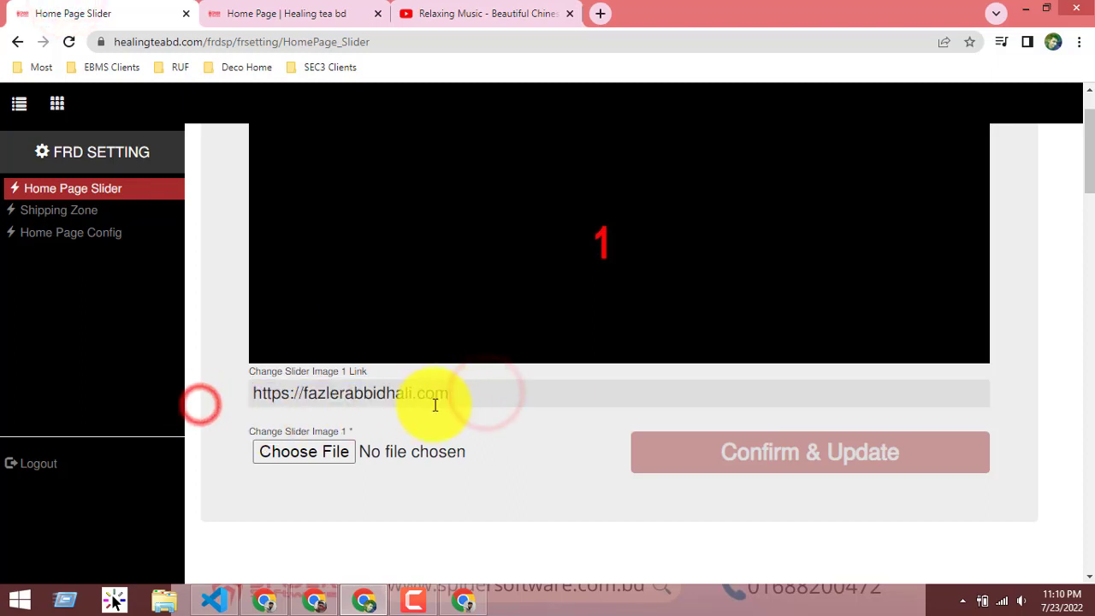
triple_click(468, 394)
click(312, 13)
click(10, 14)
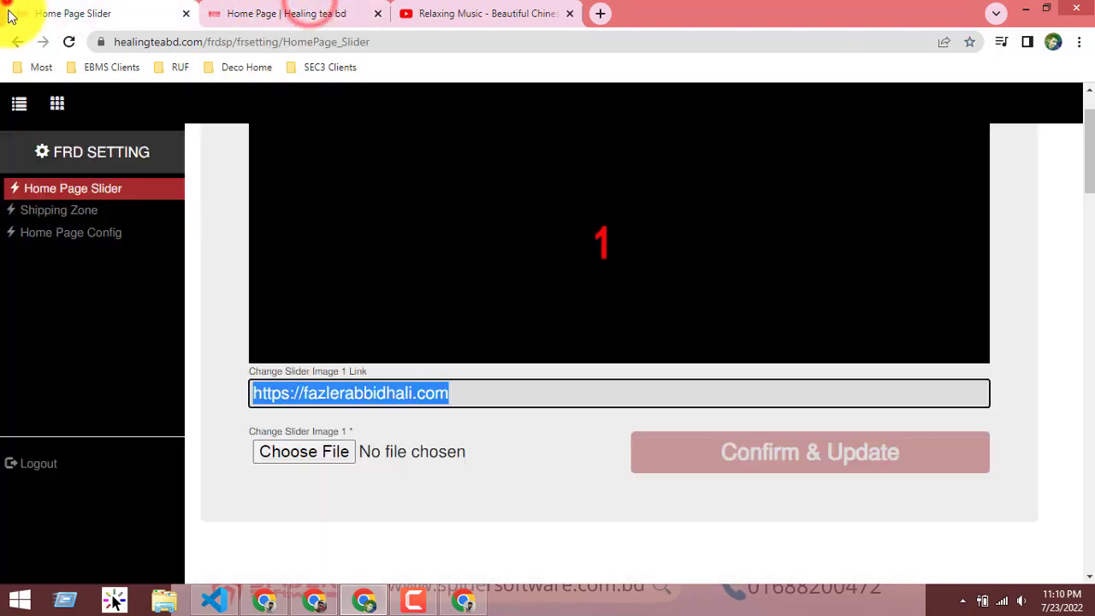
drag(503, 390, 256, 391)
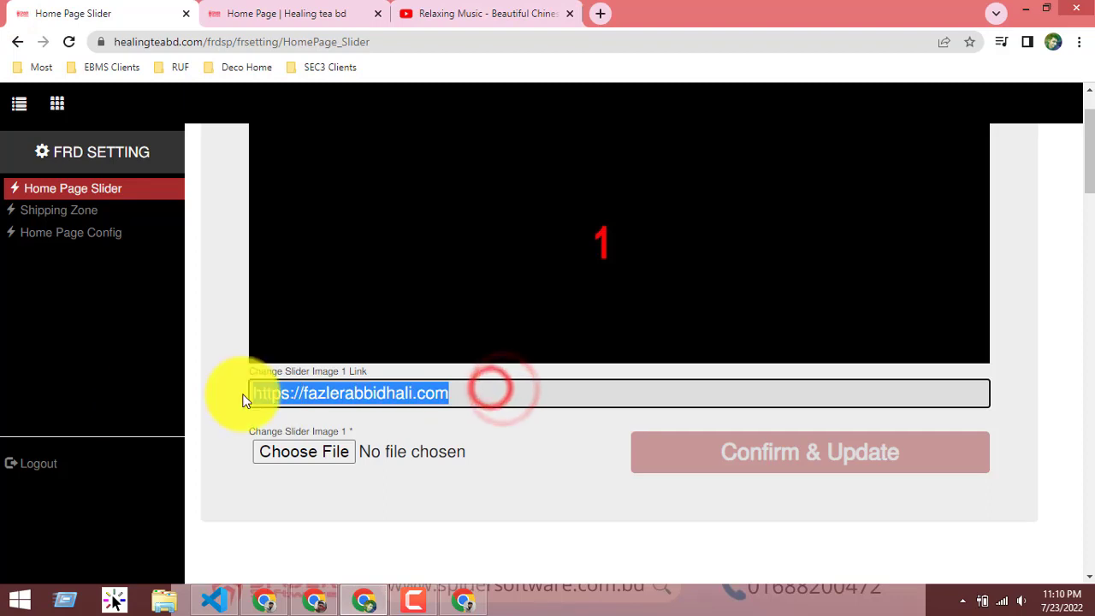
key(BackSpace)
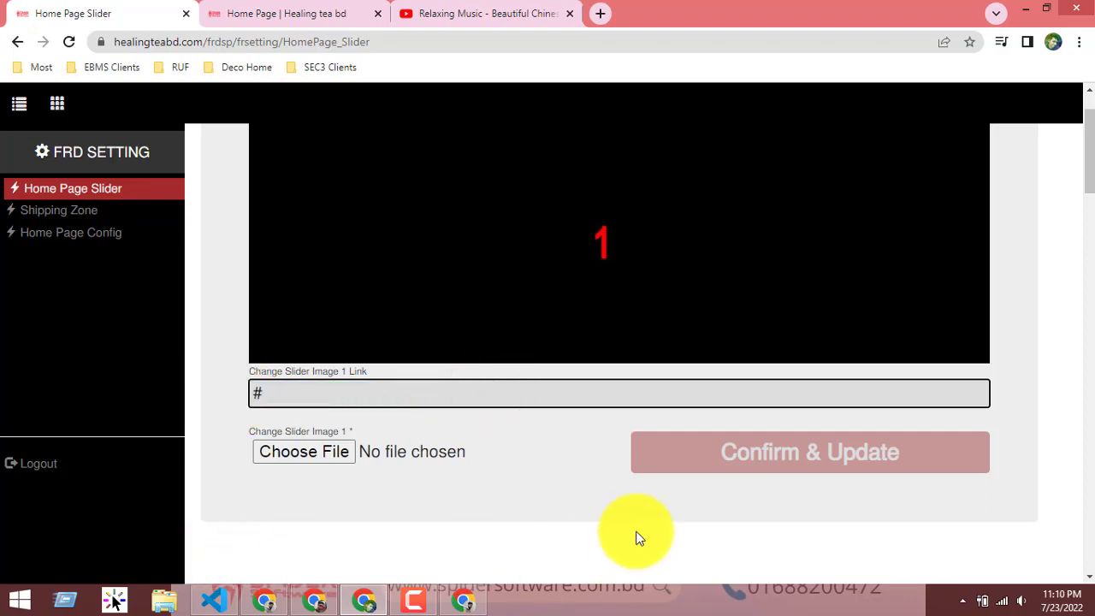
text(#)
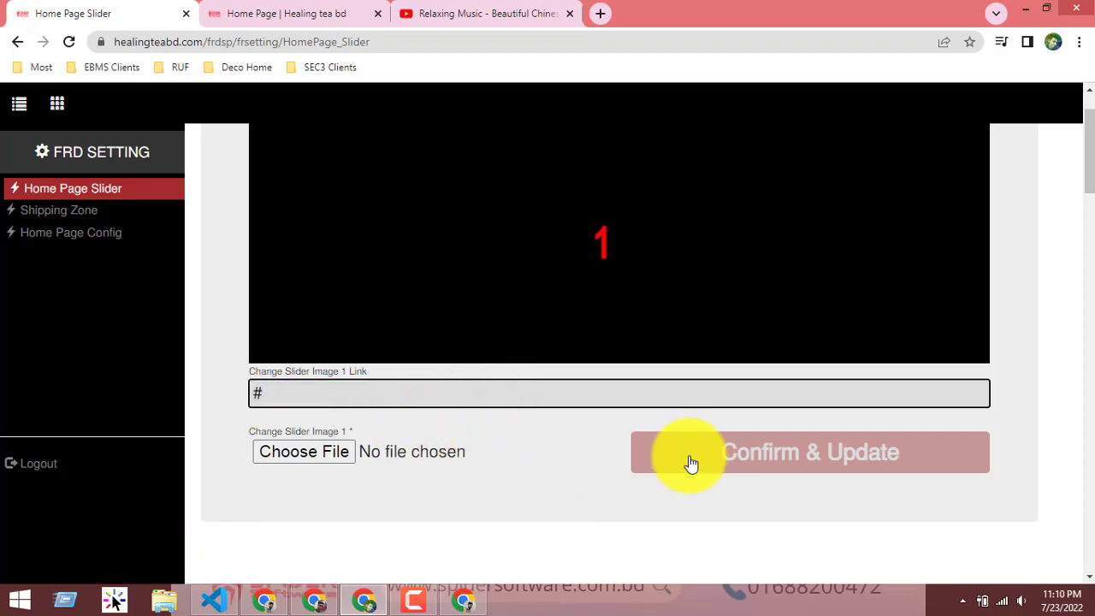
click(814, 454)
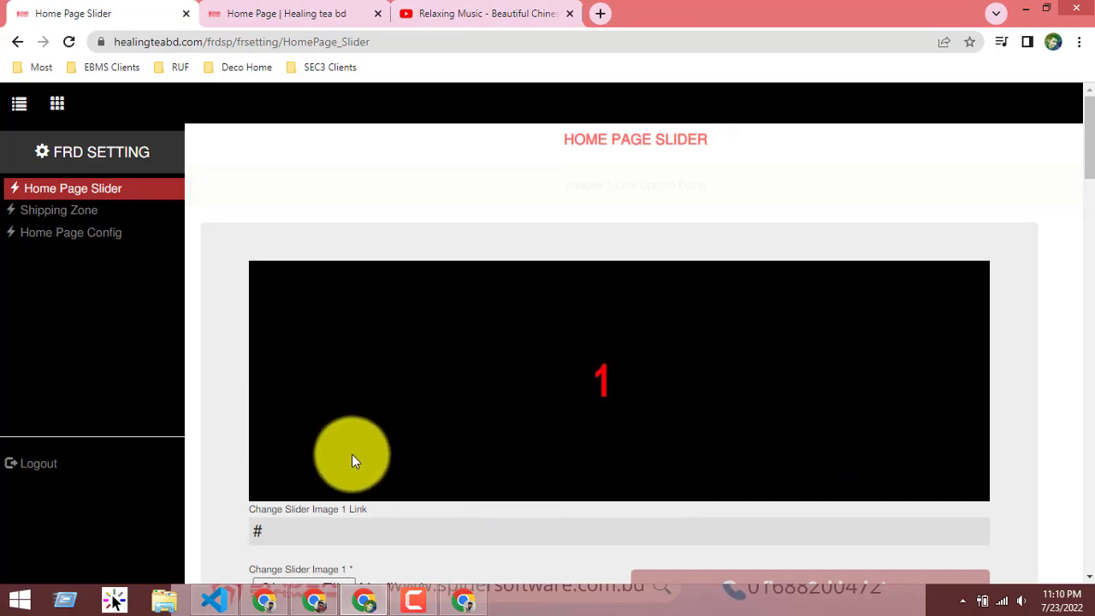
Step: Step through the home page slider on the storefront to check the slide links against the slider settings
click(282, 14)
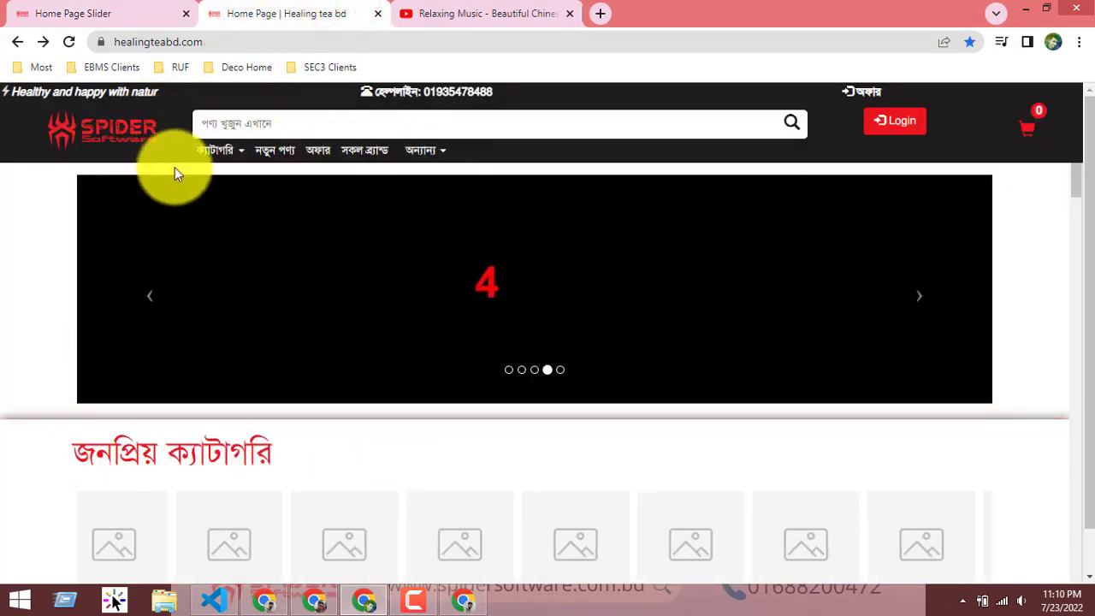
click(921, 301)
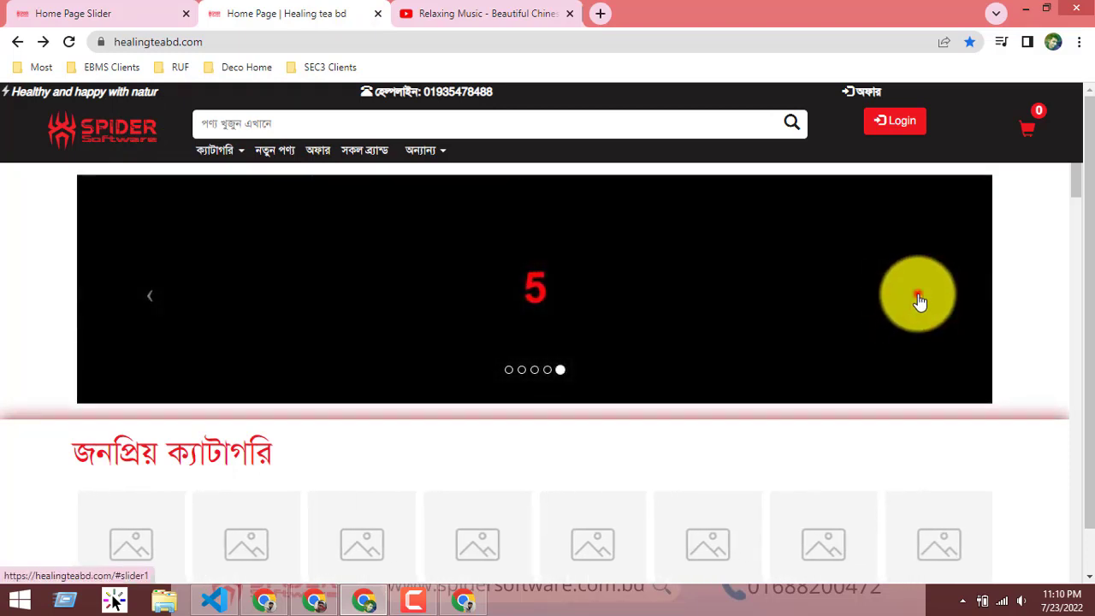
click(919, 300)
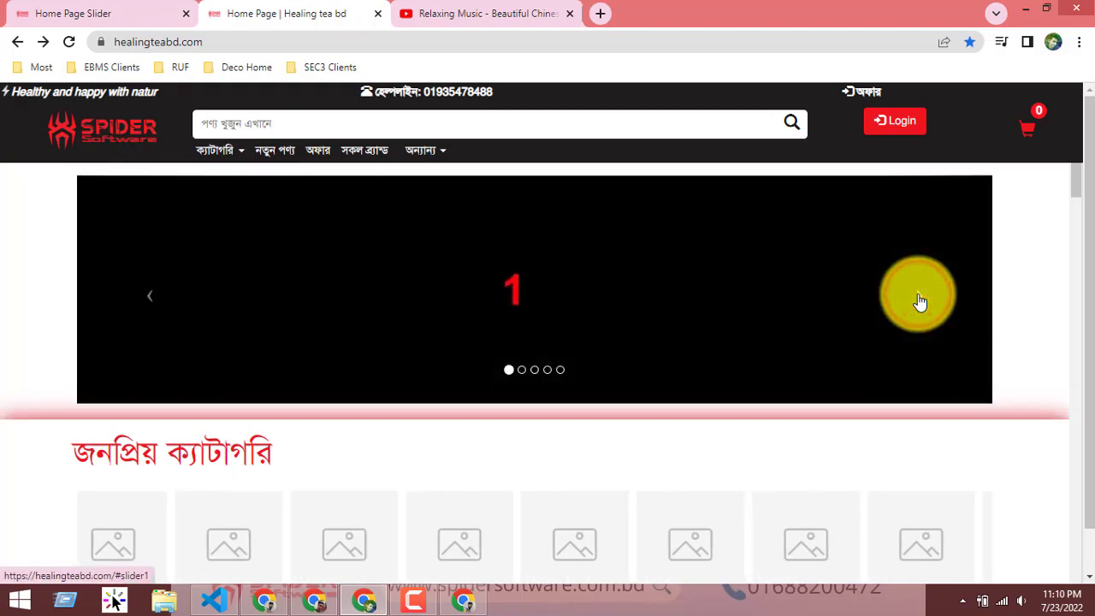
click(918, 296)
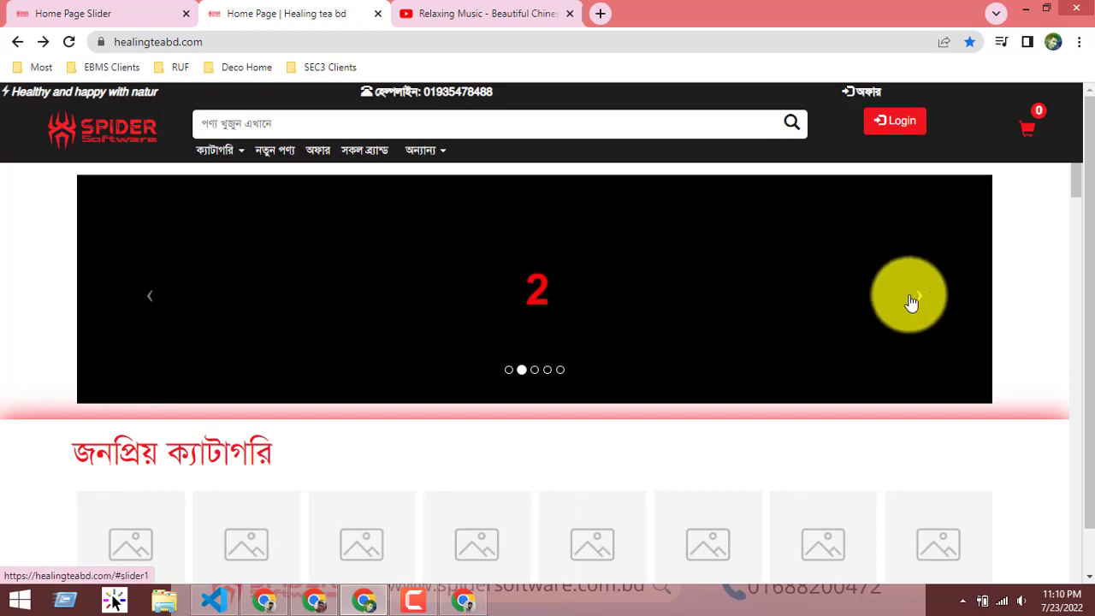
click(916, 296)
click(920, 296)
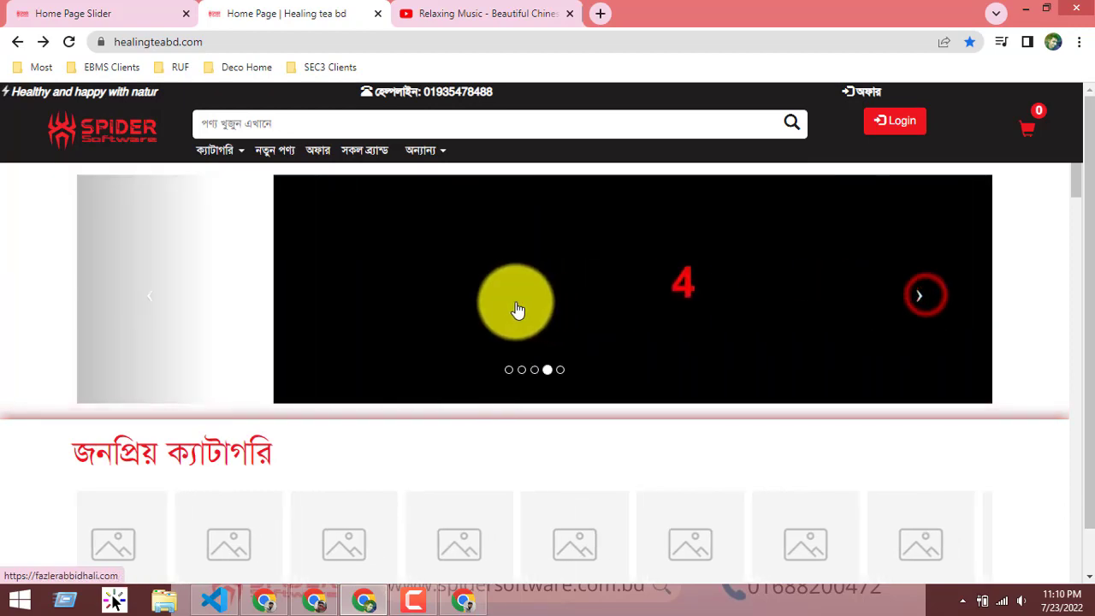
scroll(513, 329, down, 1)
scroll(445, 330, up, 1)
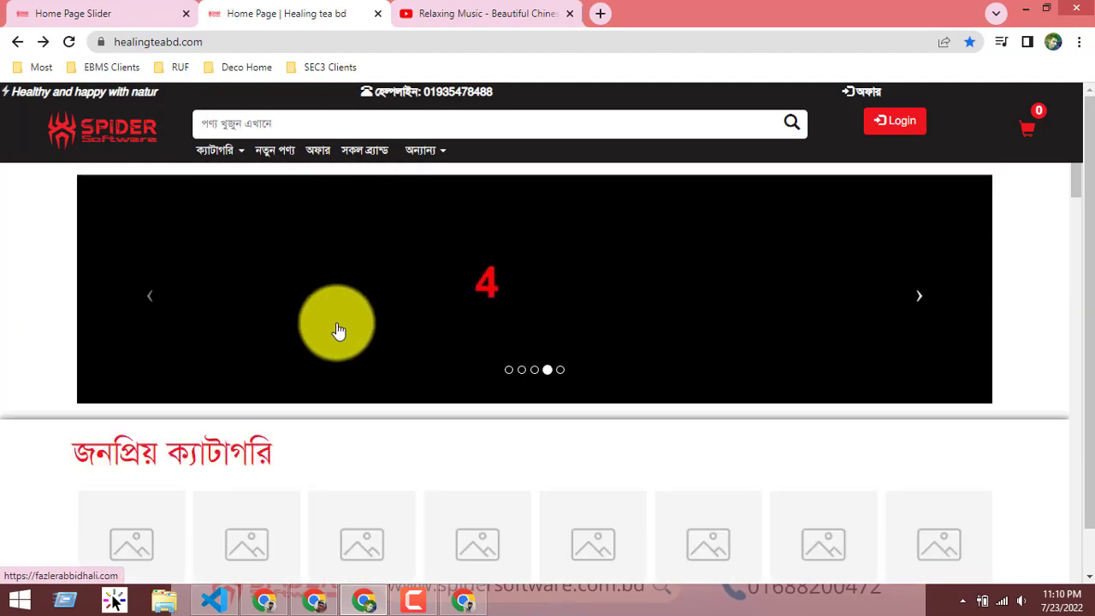
click(922, 297)
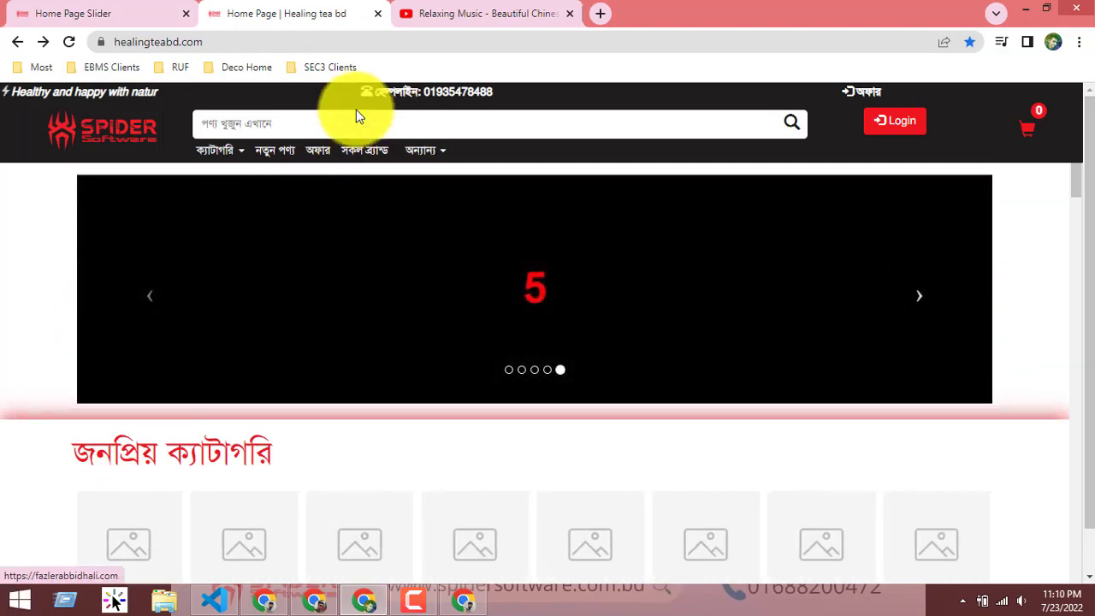
click(336, 36)
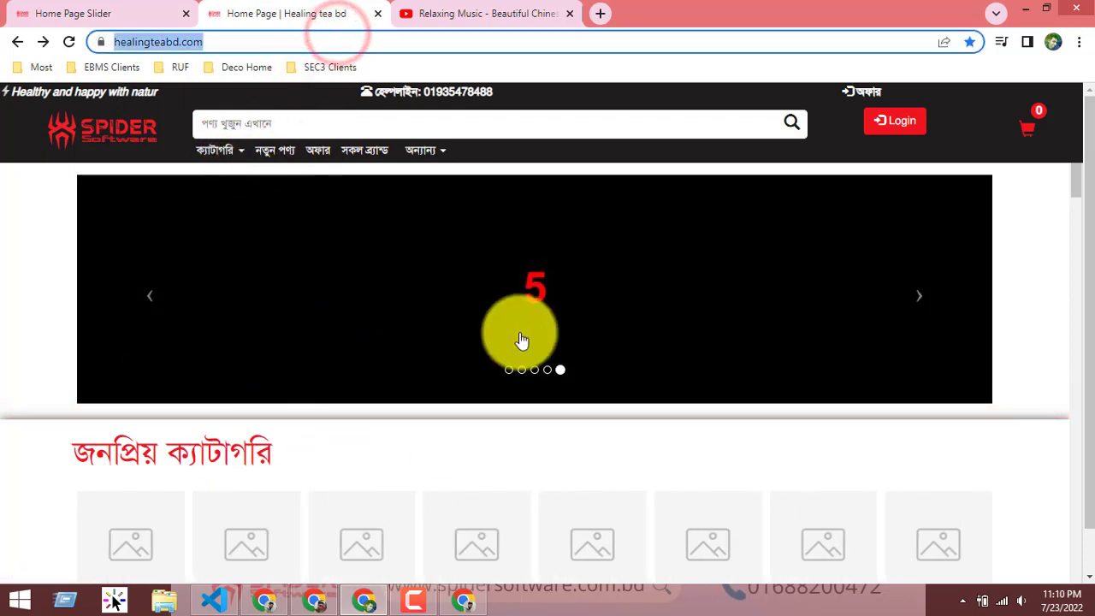
click(111, 12)
click(291, 12)
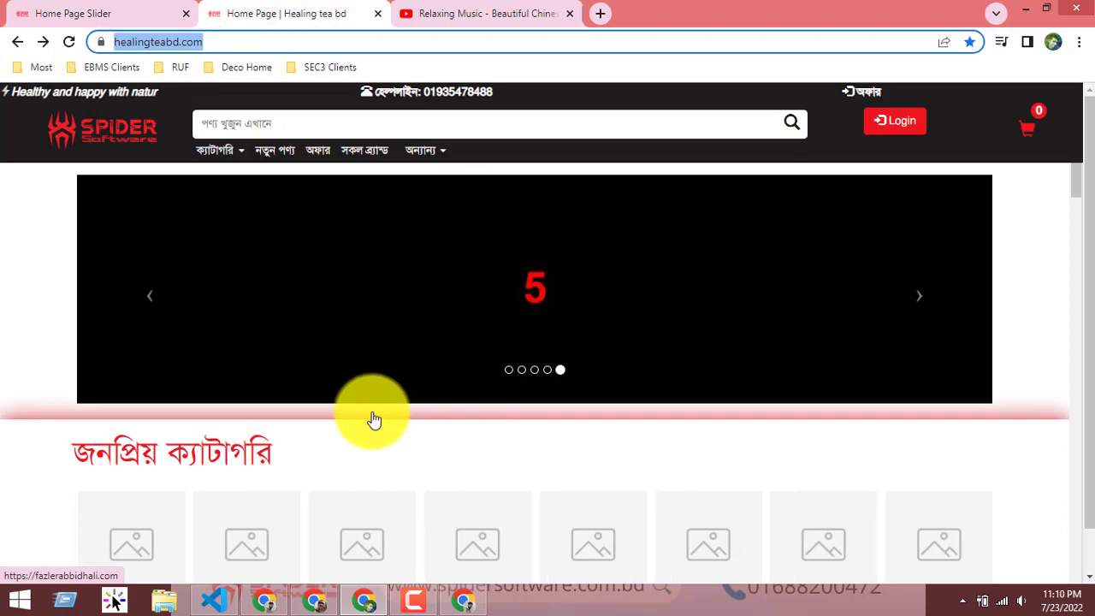
Step: Open the Shipping Zone settings and examine the three zone names and their shipping charges
click(158, 11)
scroll(440, 293, down, 3)
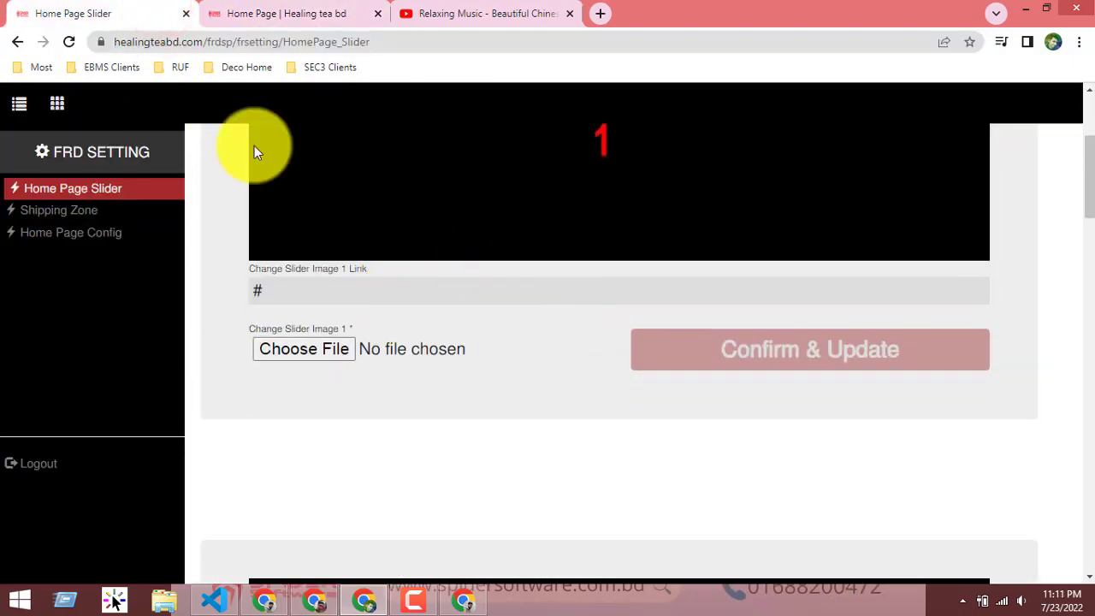
click(60, 212)
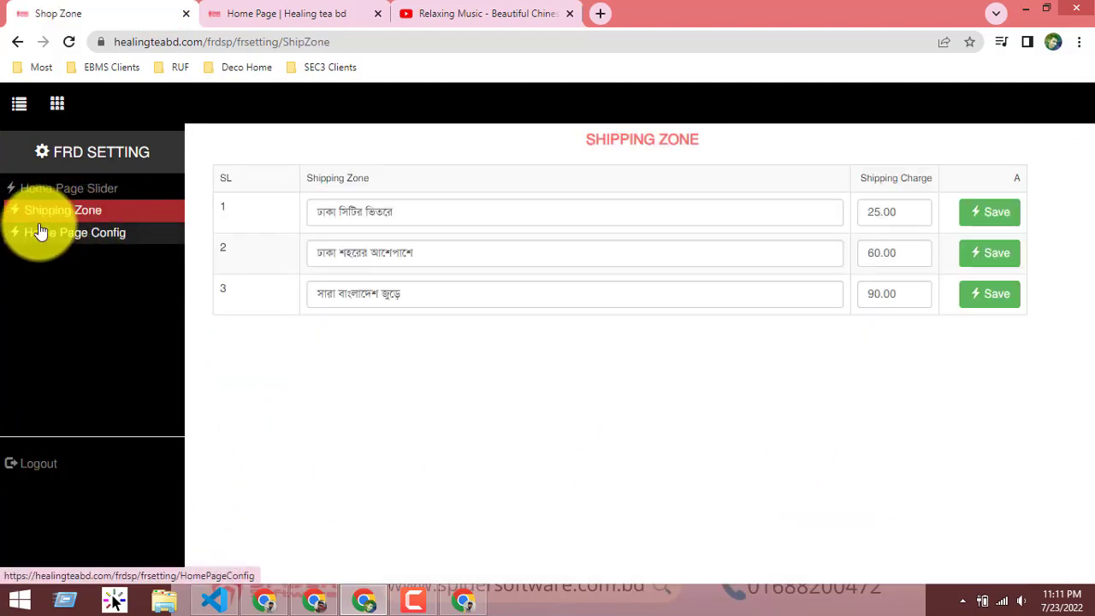
click(482, 215)
click(471, 254)
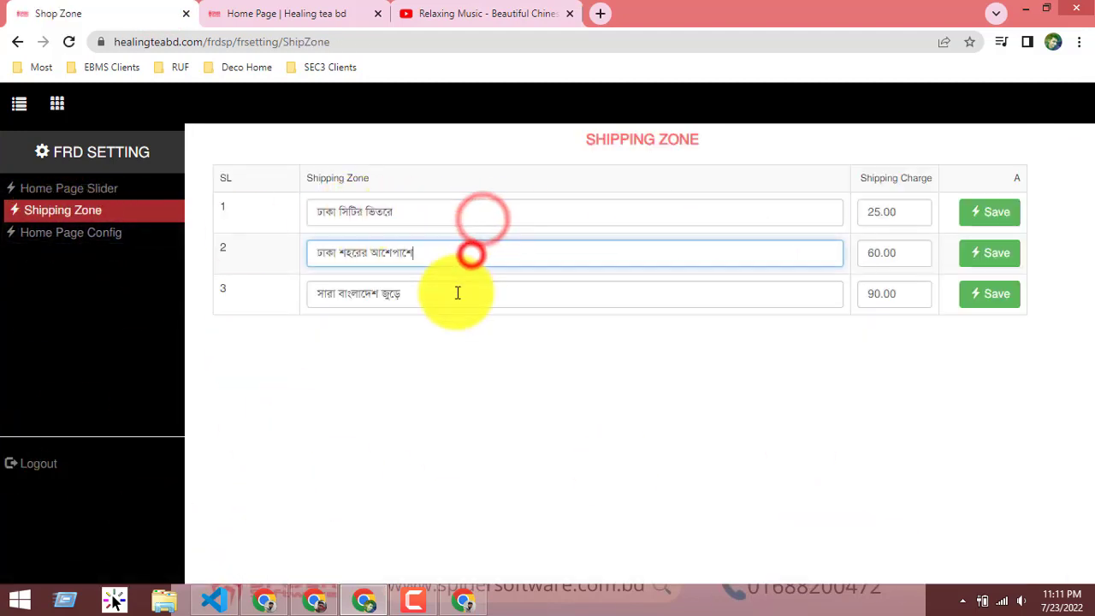
click(455, 291)
click(868, 212)
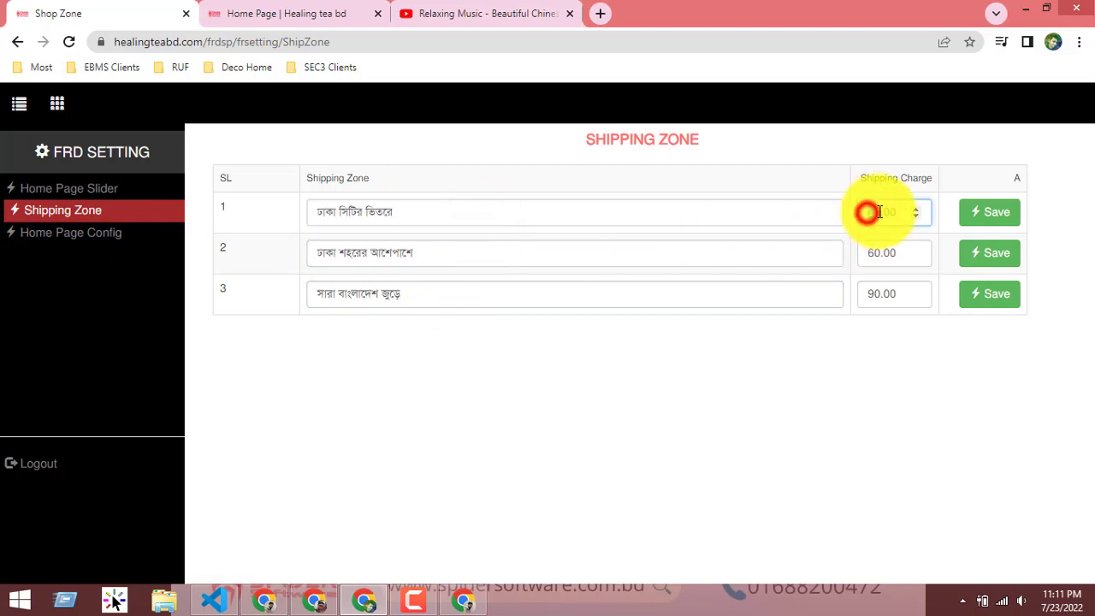
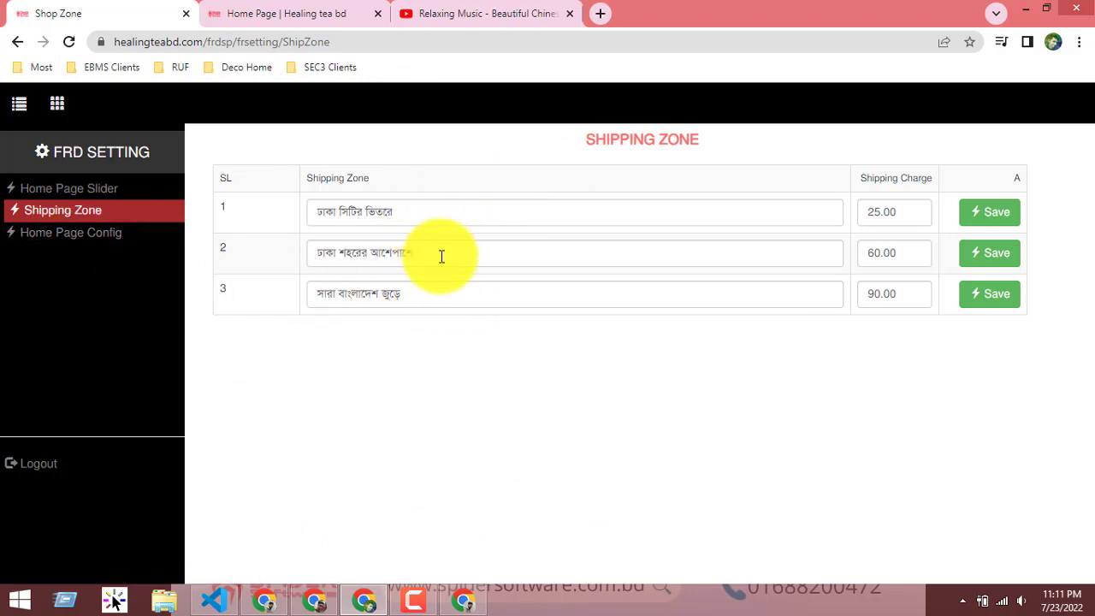
Step: Cut the third shipping zone's name from its field, then restore it without saving
drag(437, 293, 291, 310)
key(ctrl+c)
right_click(372, 303)
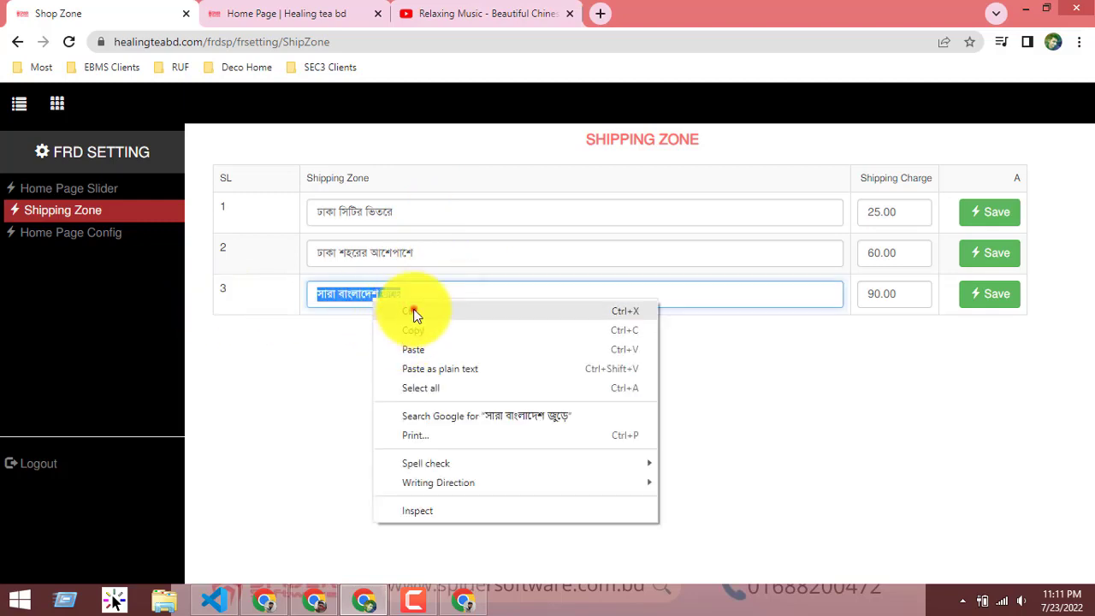
click(413, 312)
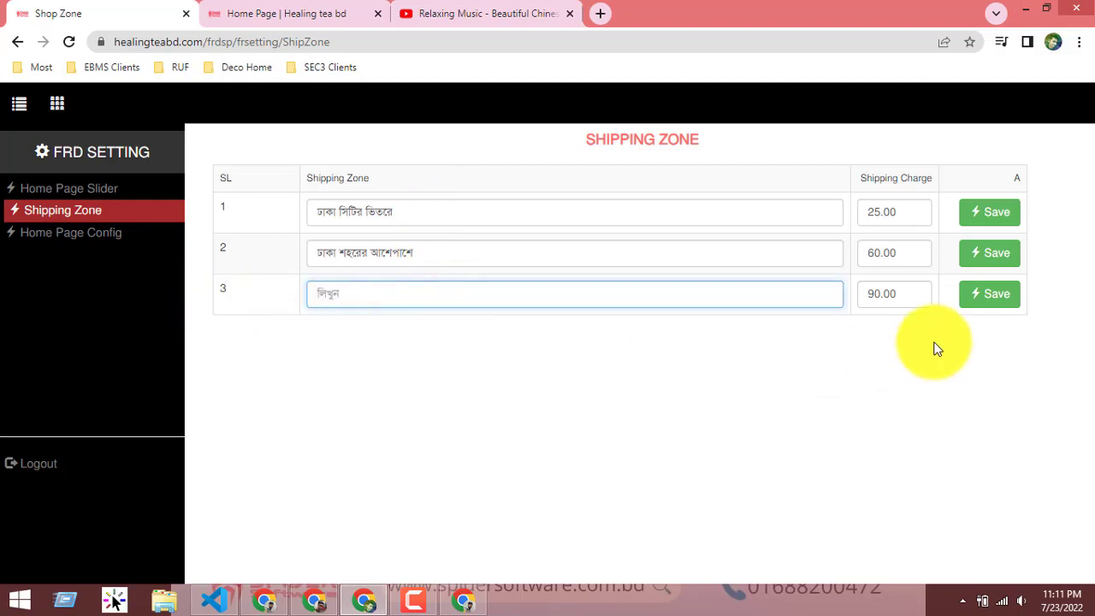
double_click(907, 293)
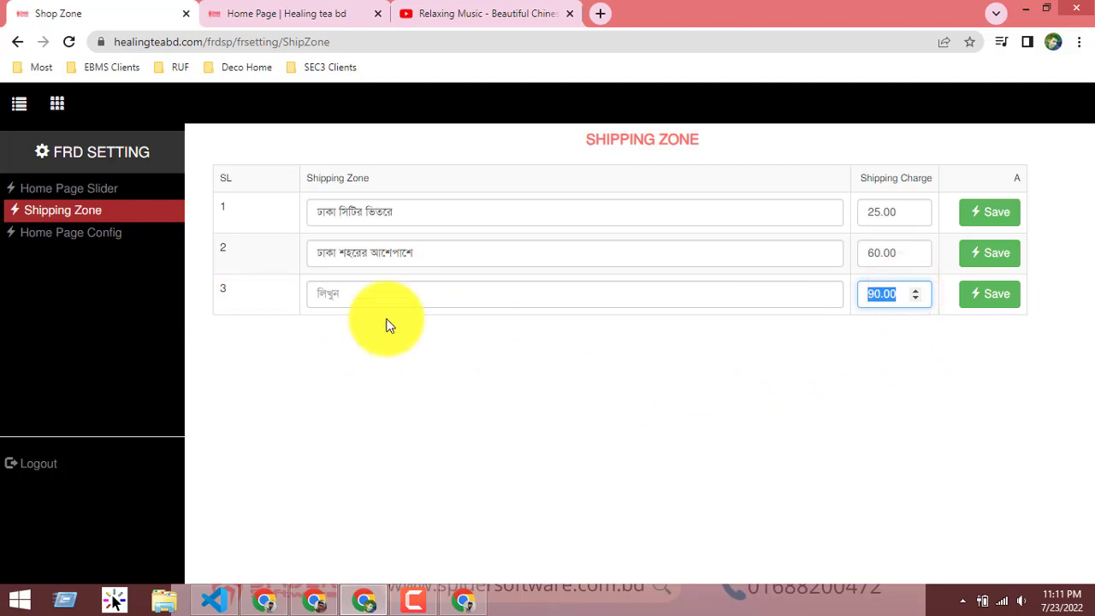
right_click(347, 291)
click(405, 403)
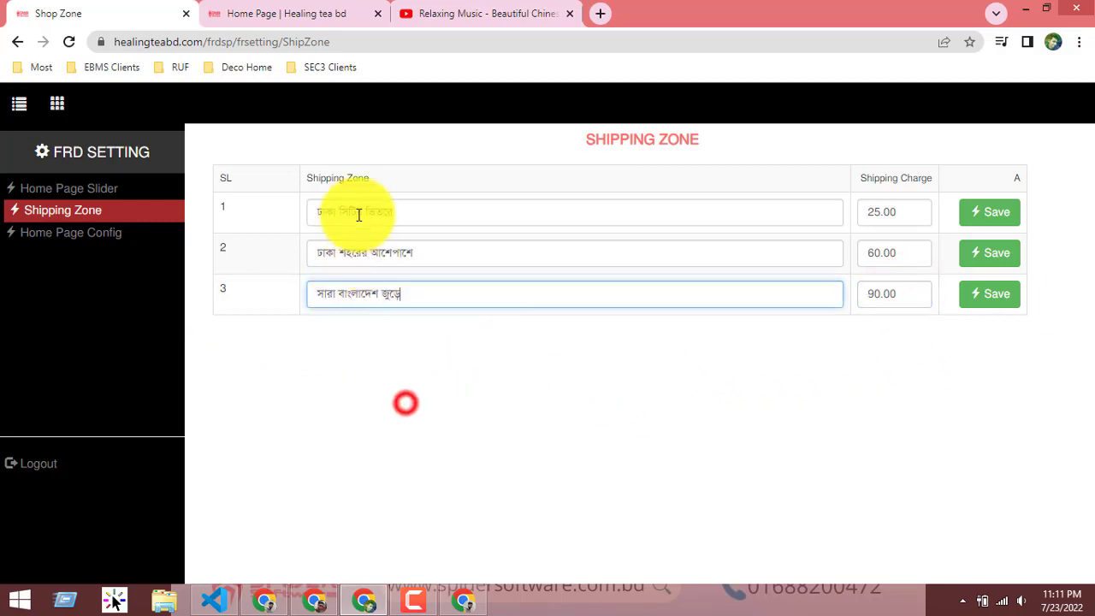
click(395, 418)
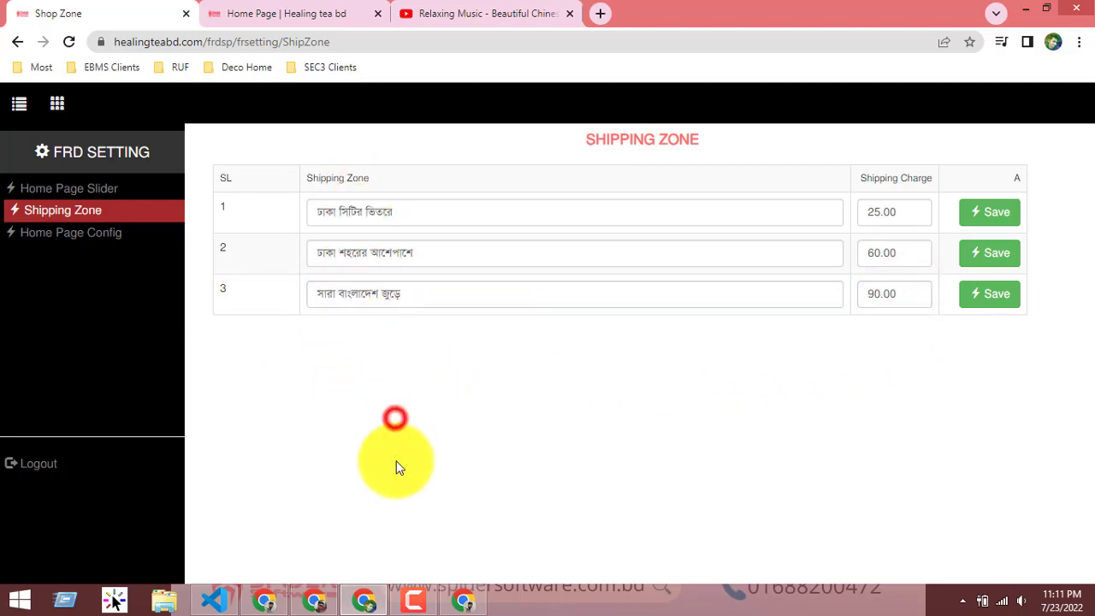
Step: Open the Home Page Config settings and close the YouTube video page
click(73, 235)
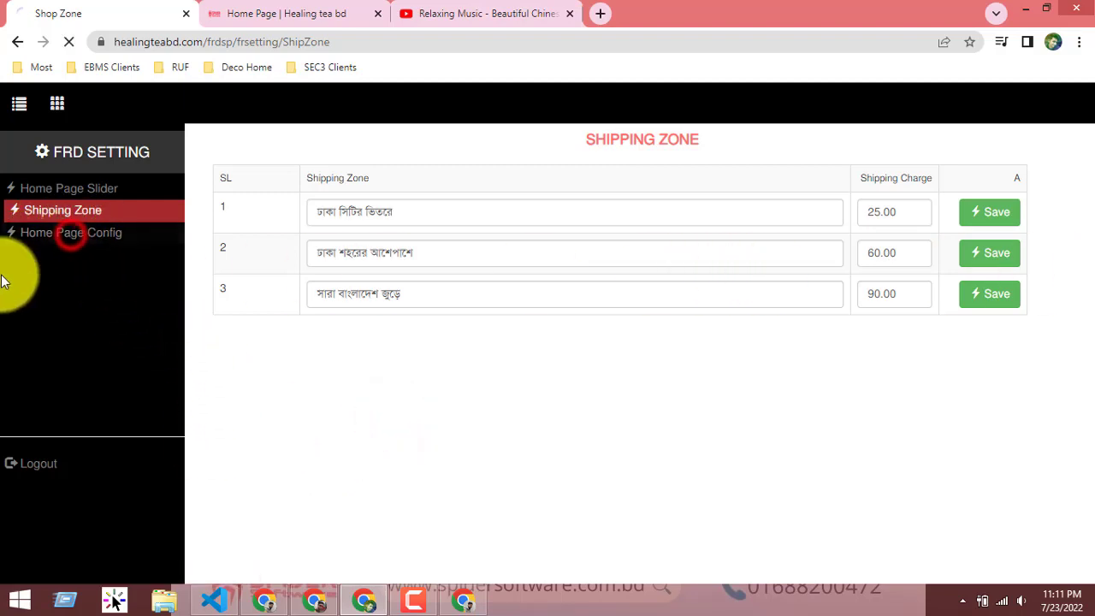
click(496, 10)
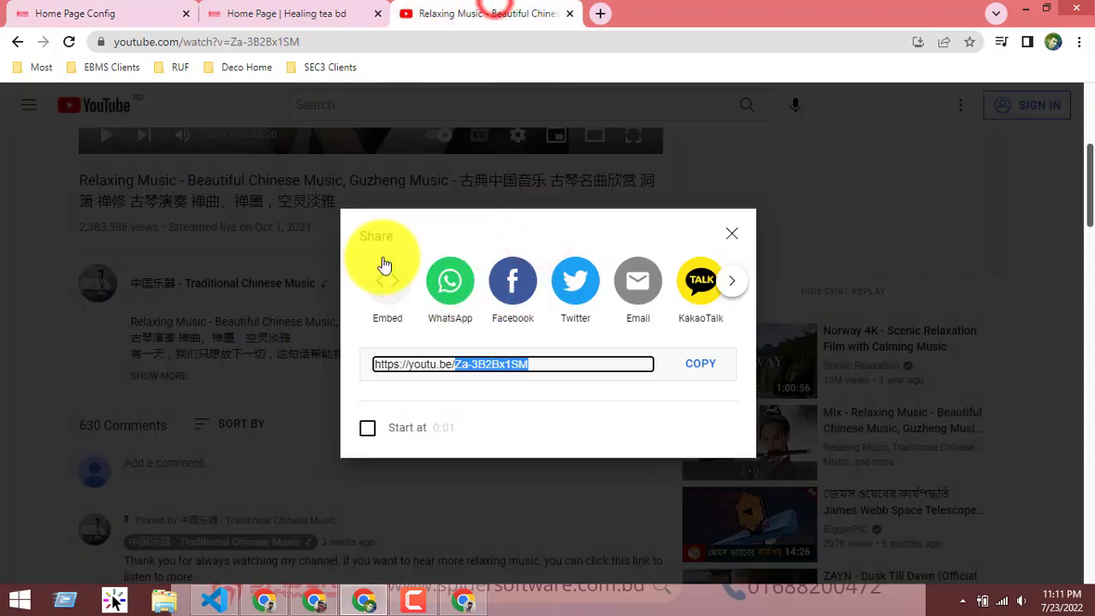
click(569, 16)
Step: Look through the storefront home page sections down to the happy customers counter
scroll(374, 264, down, 5)
scroll(242, 176, up, 5)
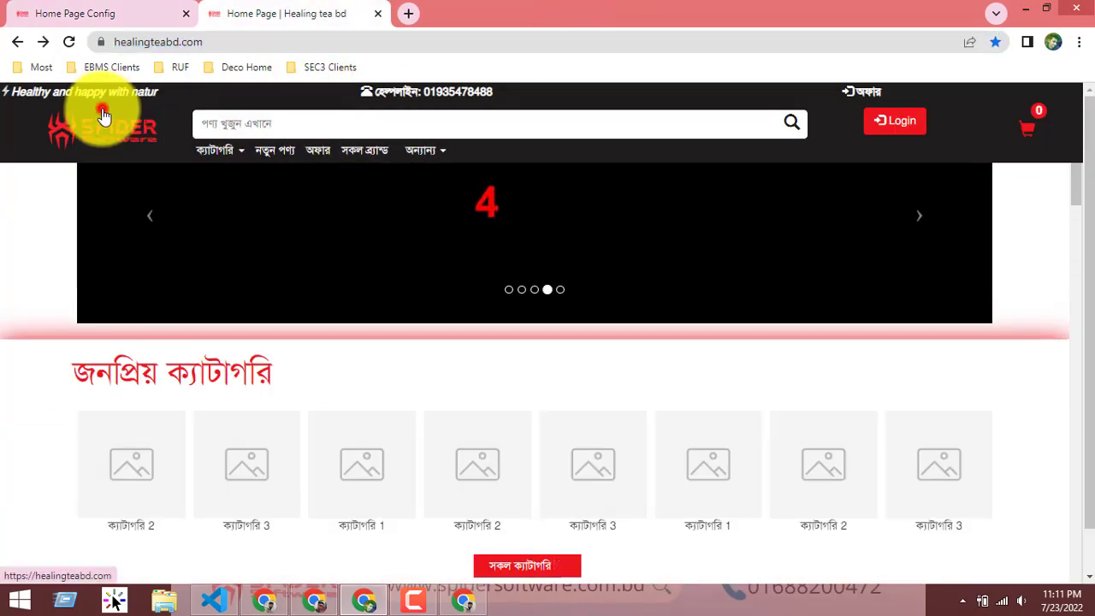
click(102, 116)
scroll(342, 291, down, 10)
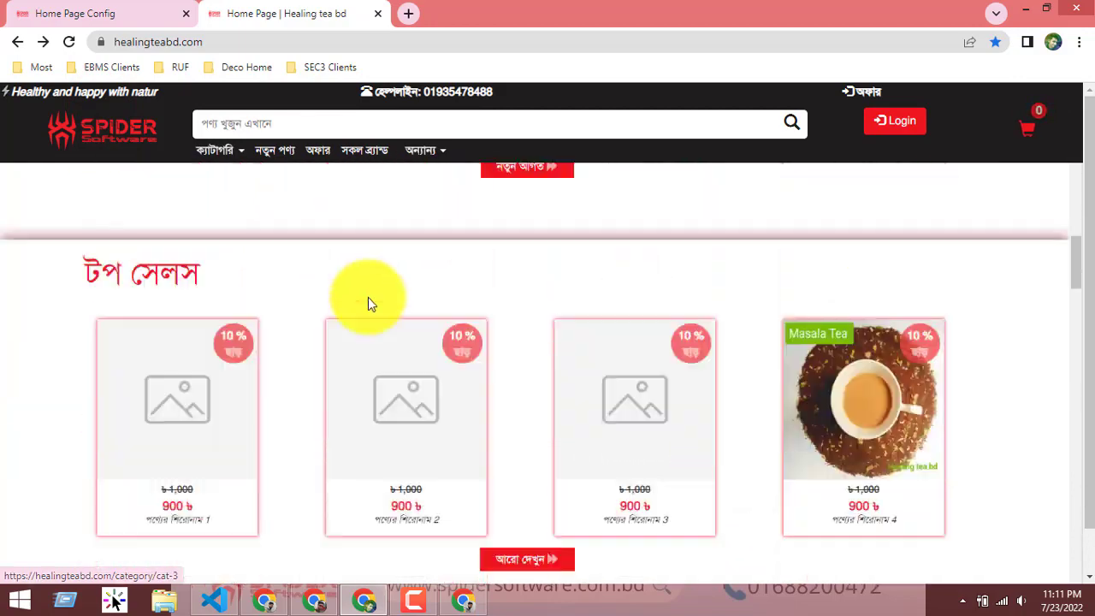
scroll(376, 303, down, 3)
scroll(263, 185, up, 6)
scroll(367, 280, down, 4)
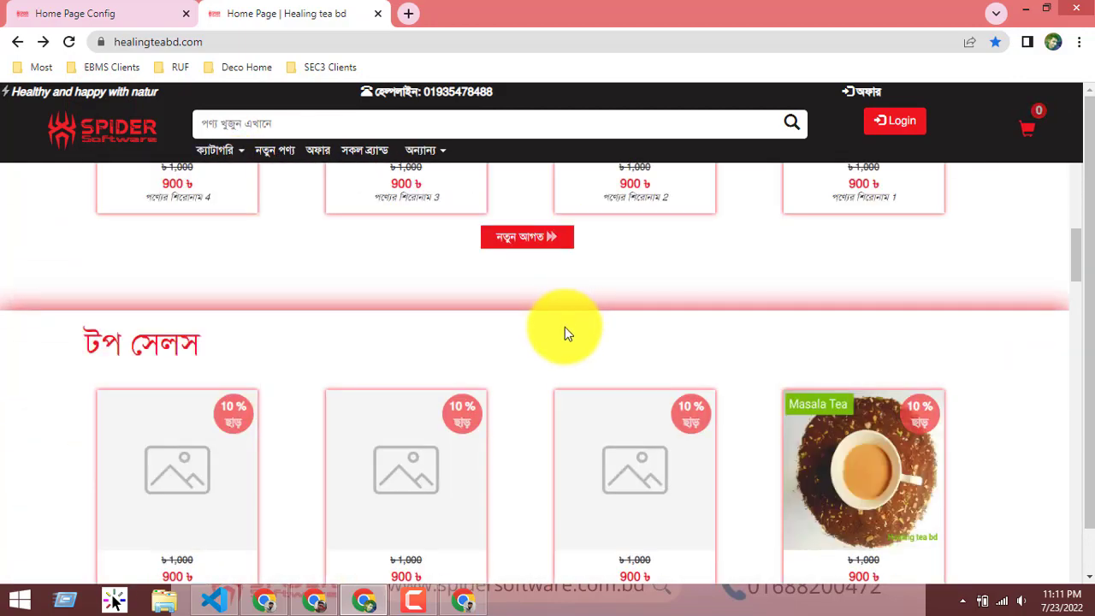
scroll(588, 523, down, 15)
scroll(556, 448, up, 5)
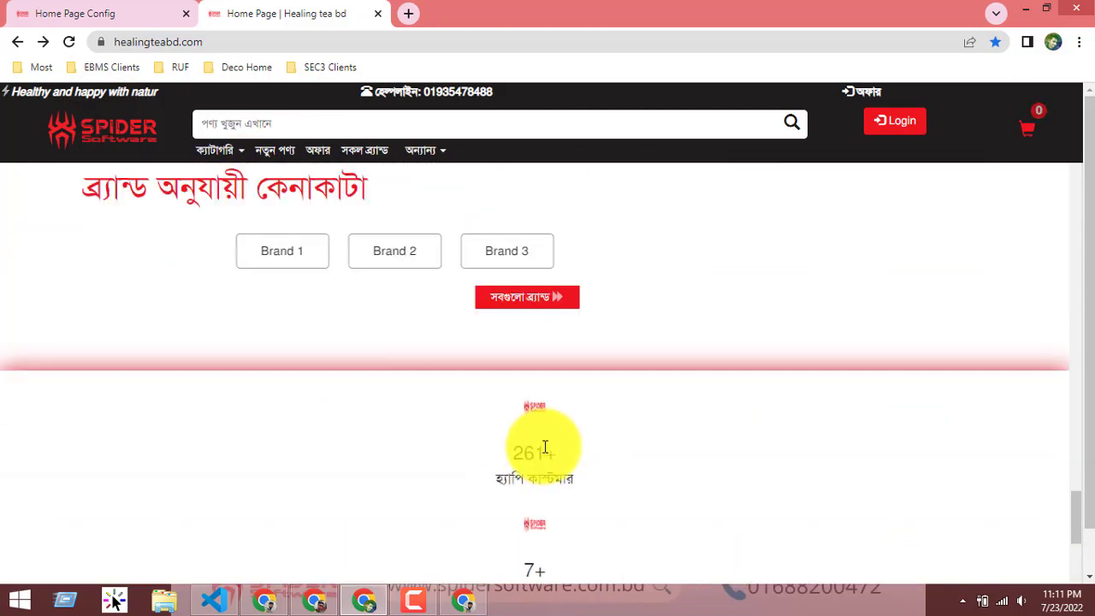
drag(495, 479, 600, 481)
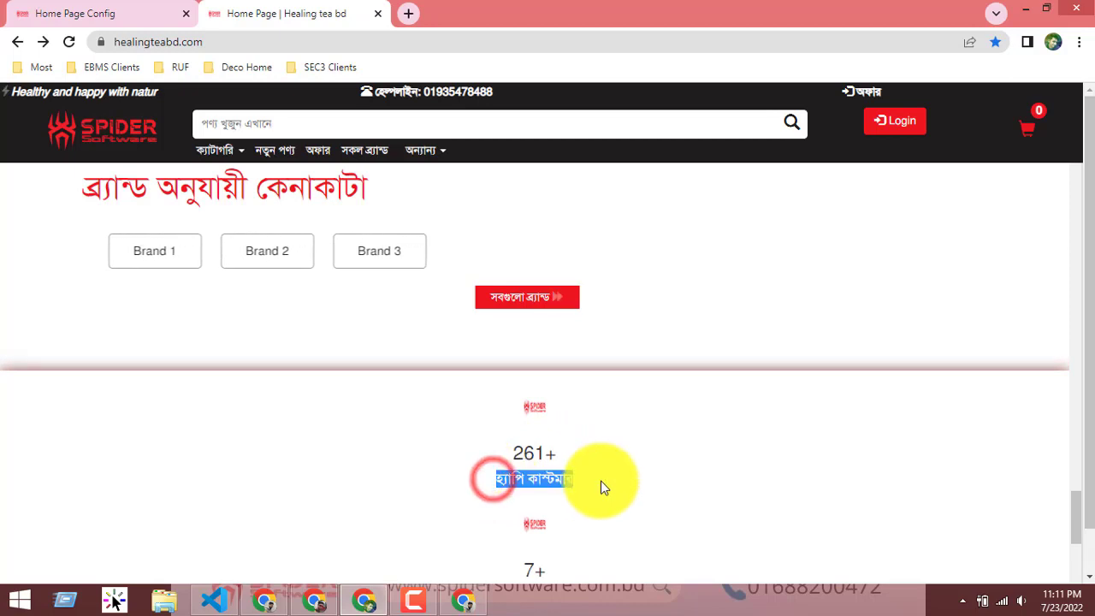
double_click(507, 456)
Step: Compare the Default Customers value in Home Page Config with the happy customers counter on the storefront
click(64, 12)
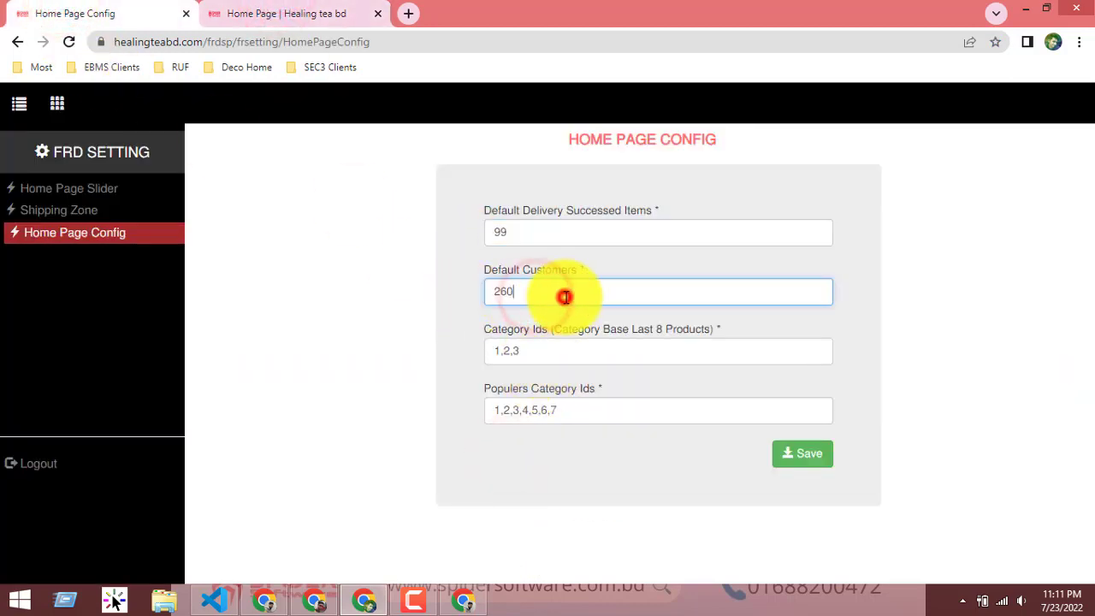
click(291, 13)
drag(516, 459, 555, 448)
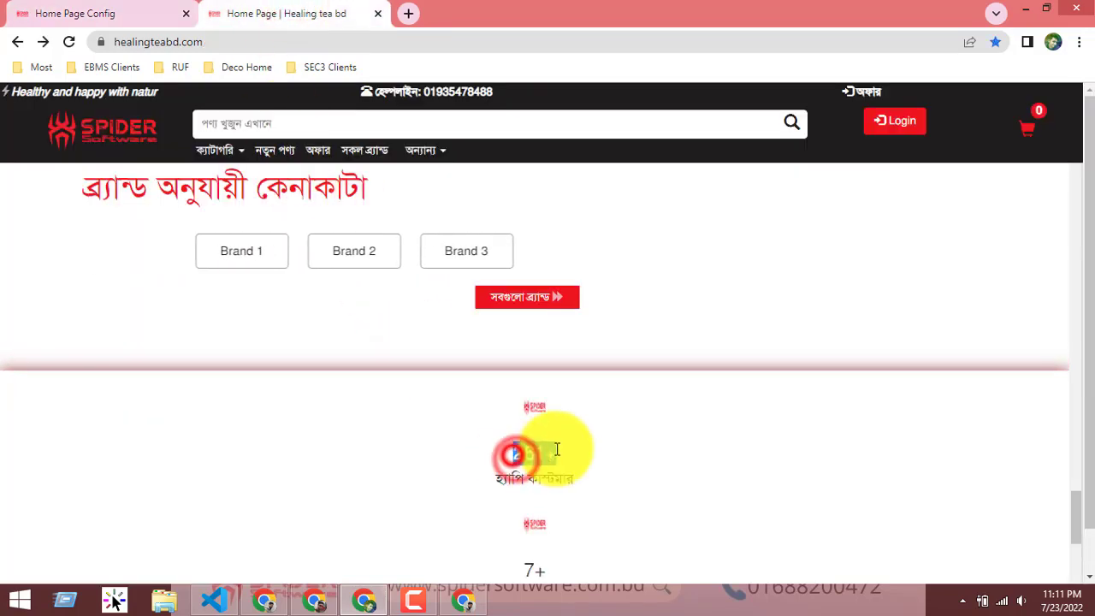
click(110, 11)
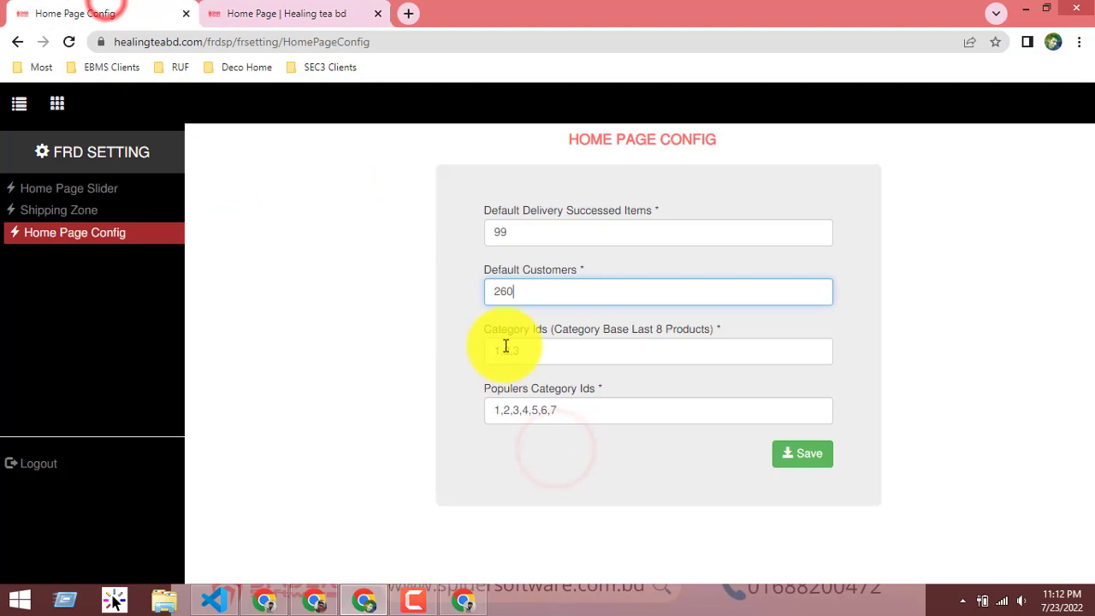
double_click(533, 293)
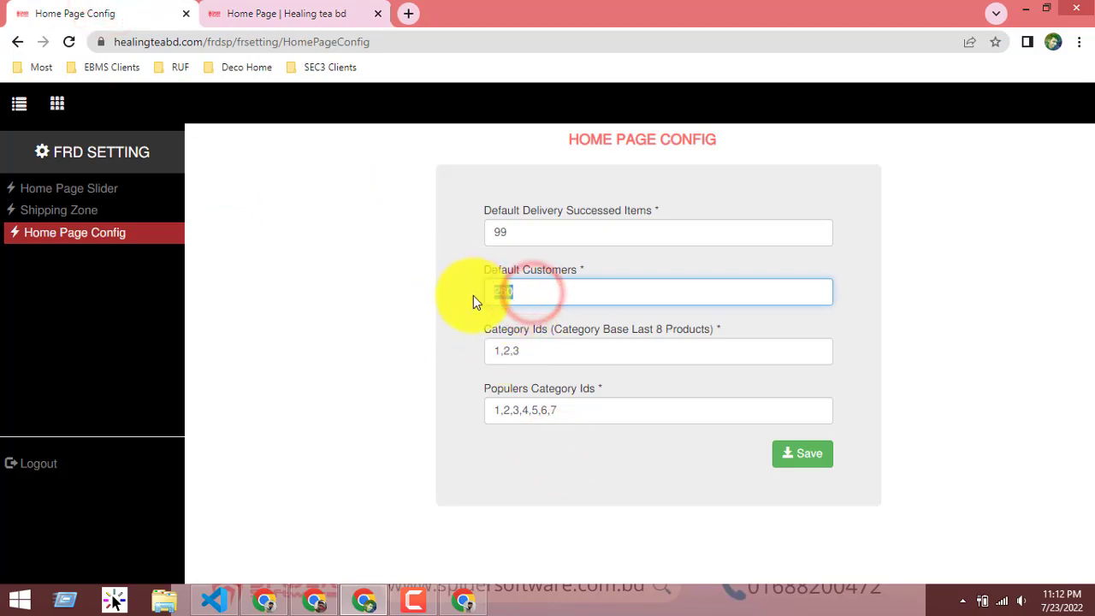
double_click(550, 292)
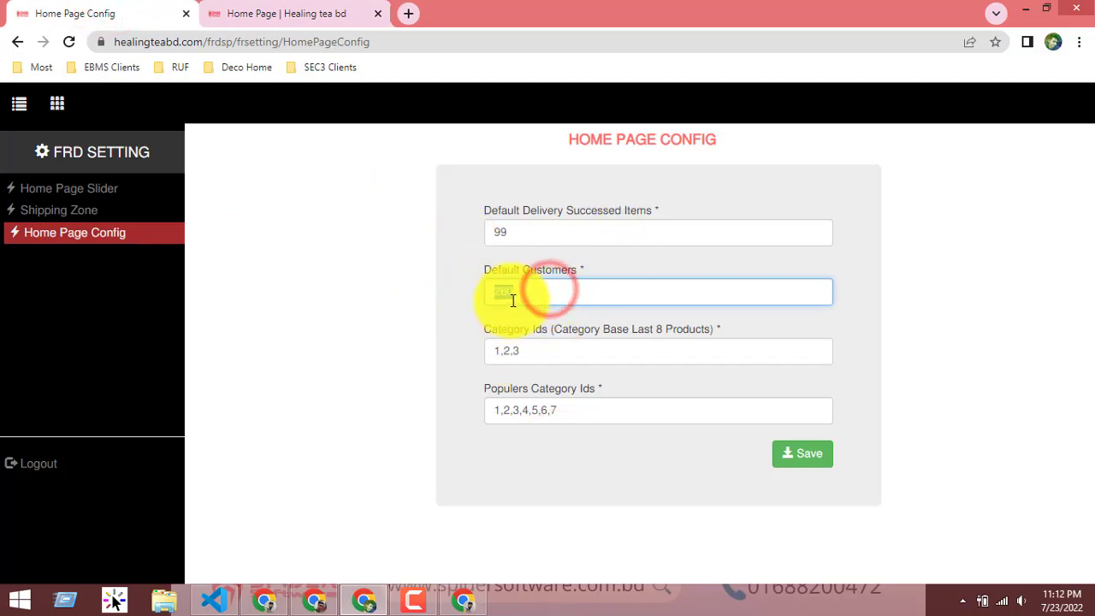
double_click(545, 291)
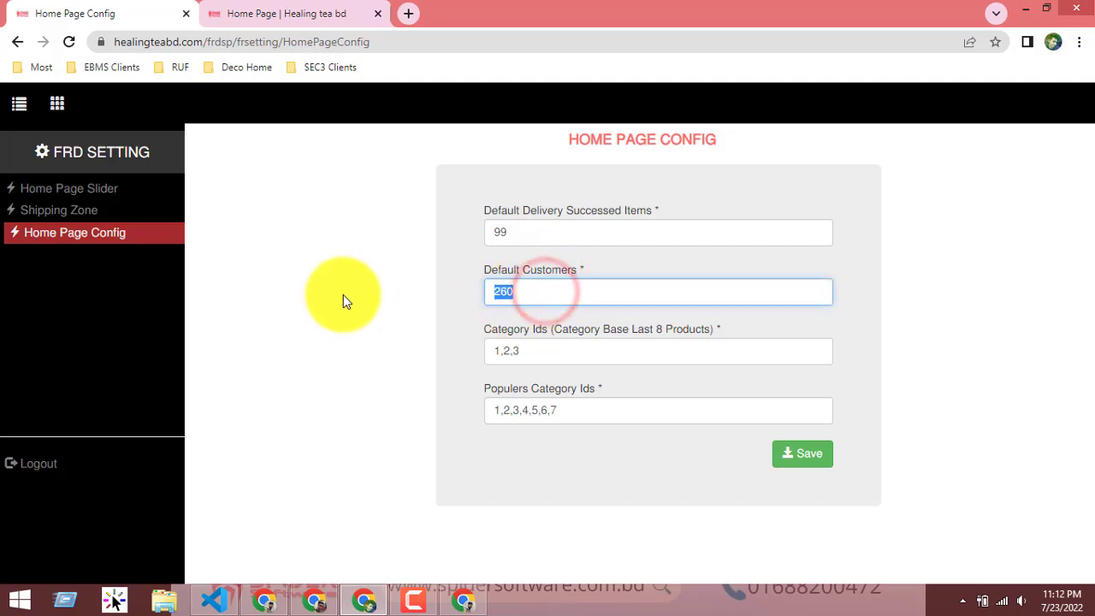
click(325, 8)
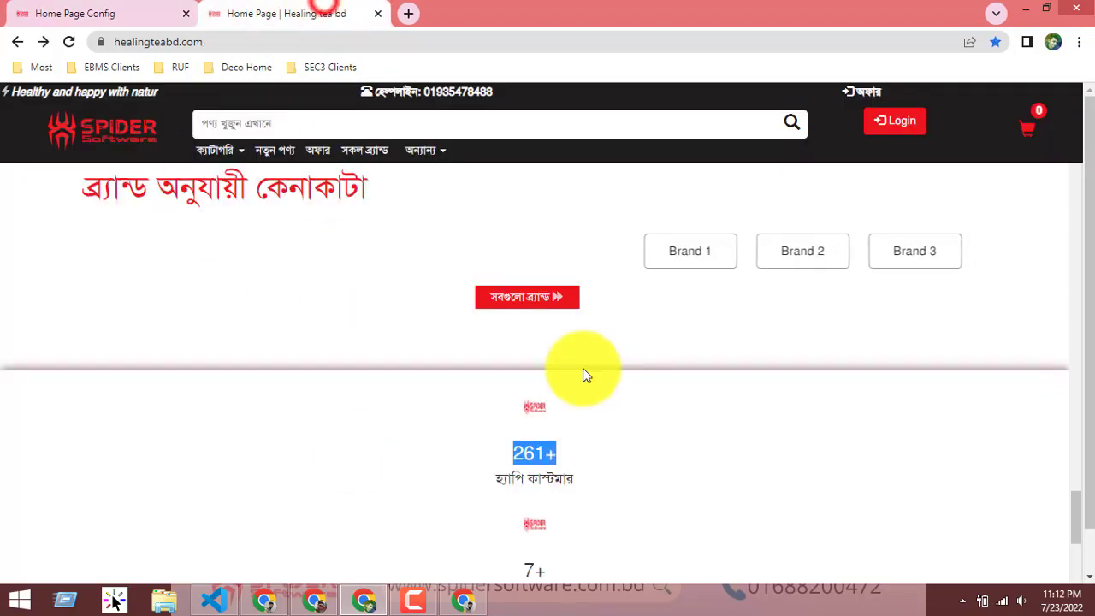
click(557, 488)
Step: Set Default Customers to 0 in Home Page Config and save the change
click(49, 10)
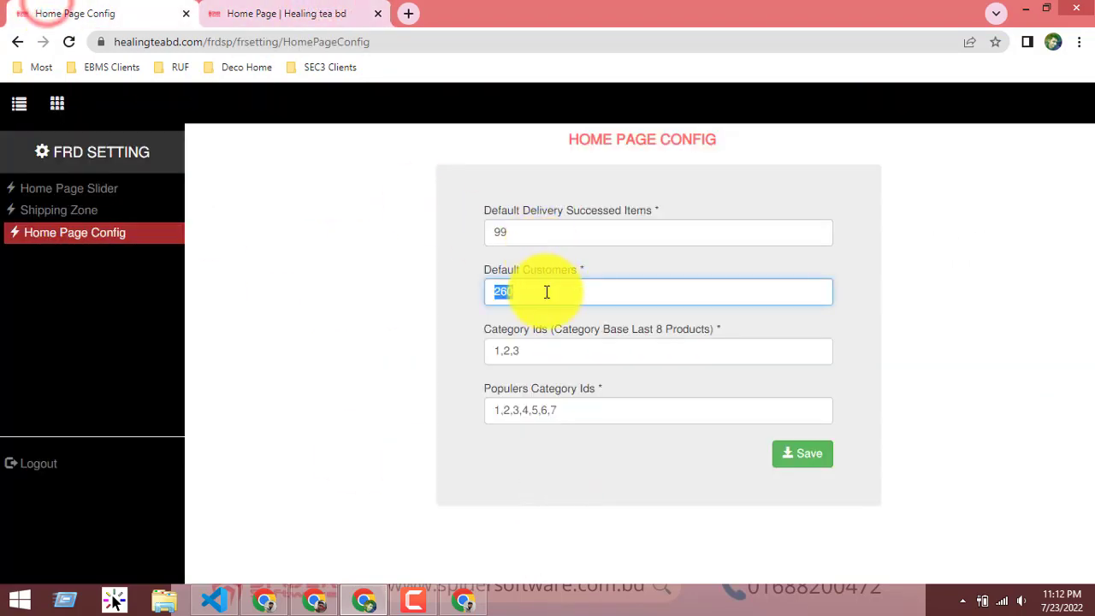
double_click(518, 292)
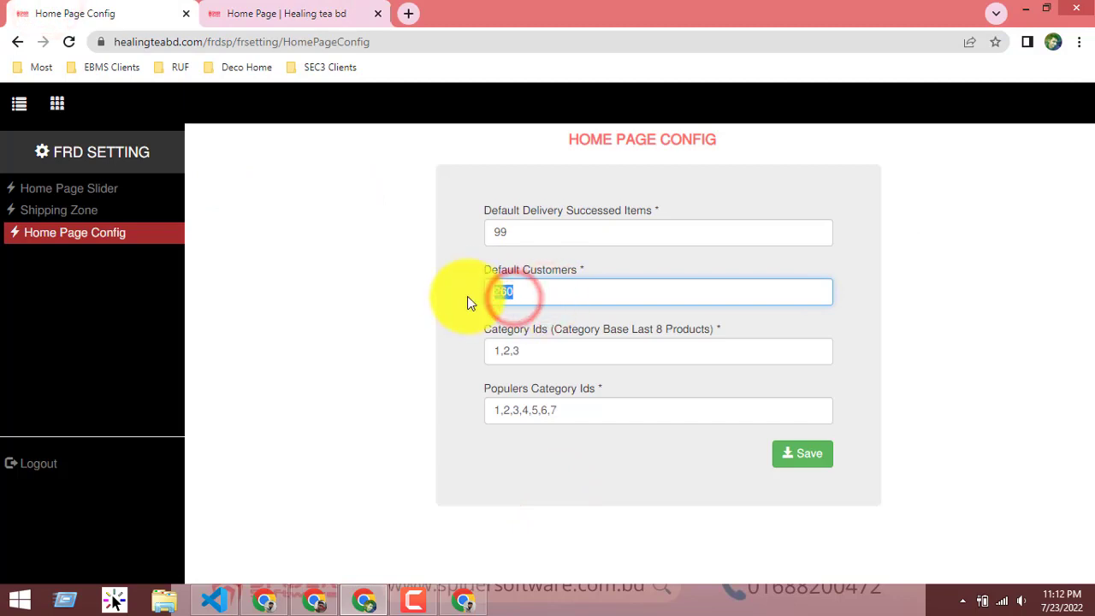
text(0)
click(788, 462)
click(704, 416)
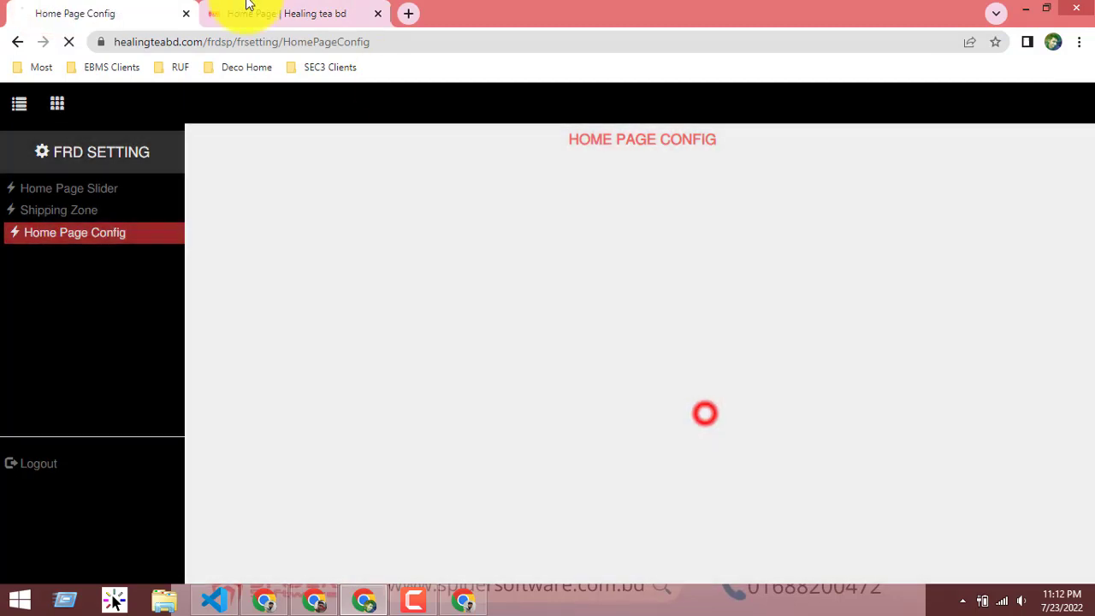
Step: Reload the storefront home page and examine the happy customers counter
click(247, 7)
click(69, 41)
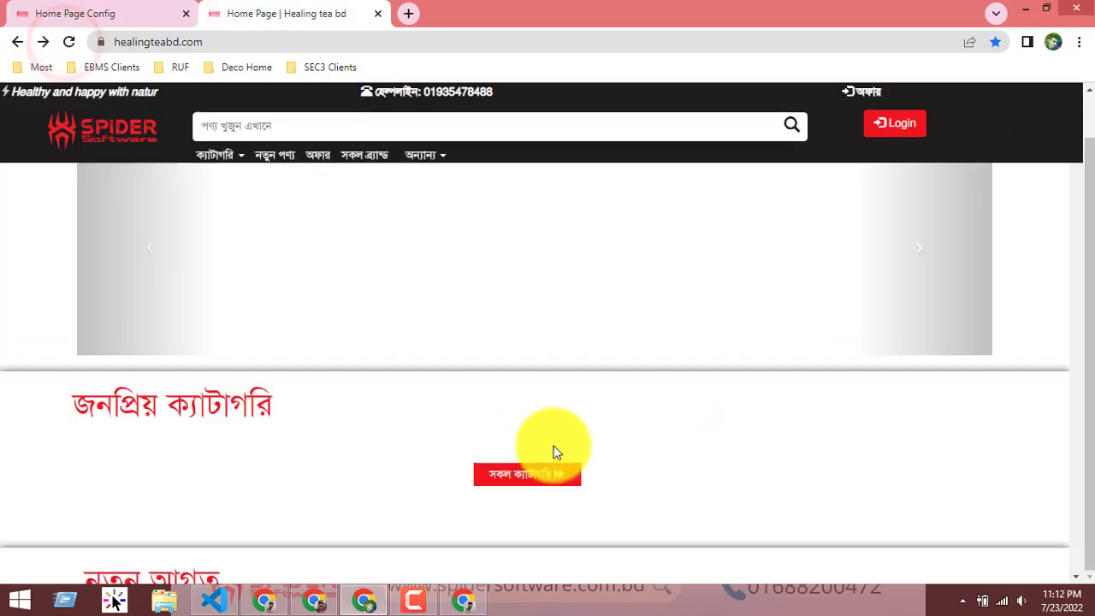
scroll(567, 487, down, 10)
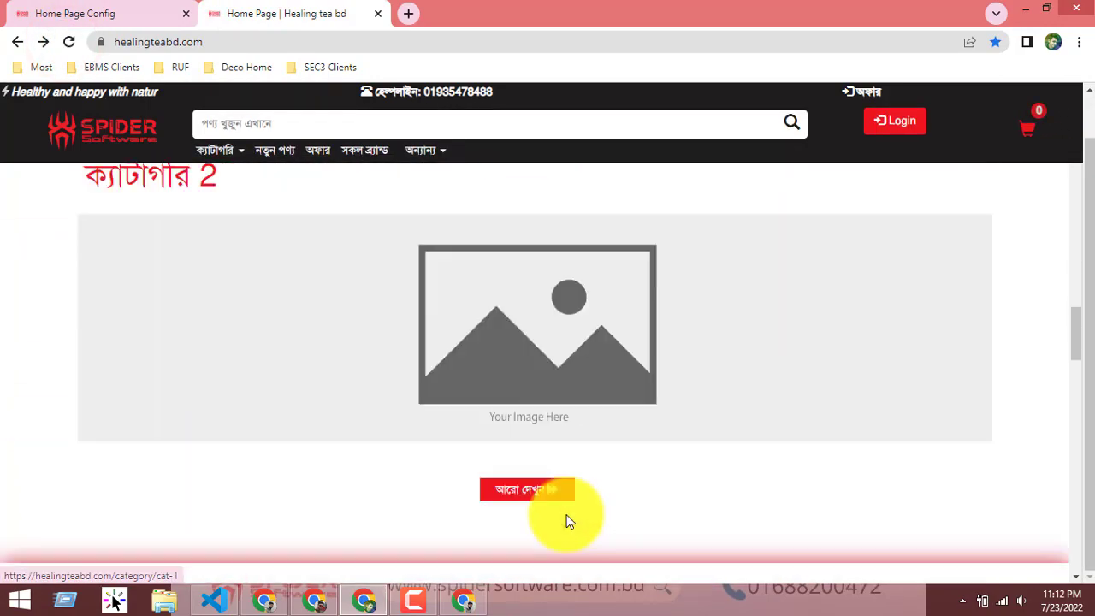
scroll(566, 524, down, 15)
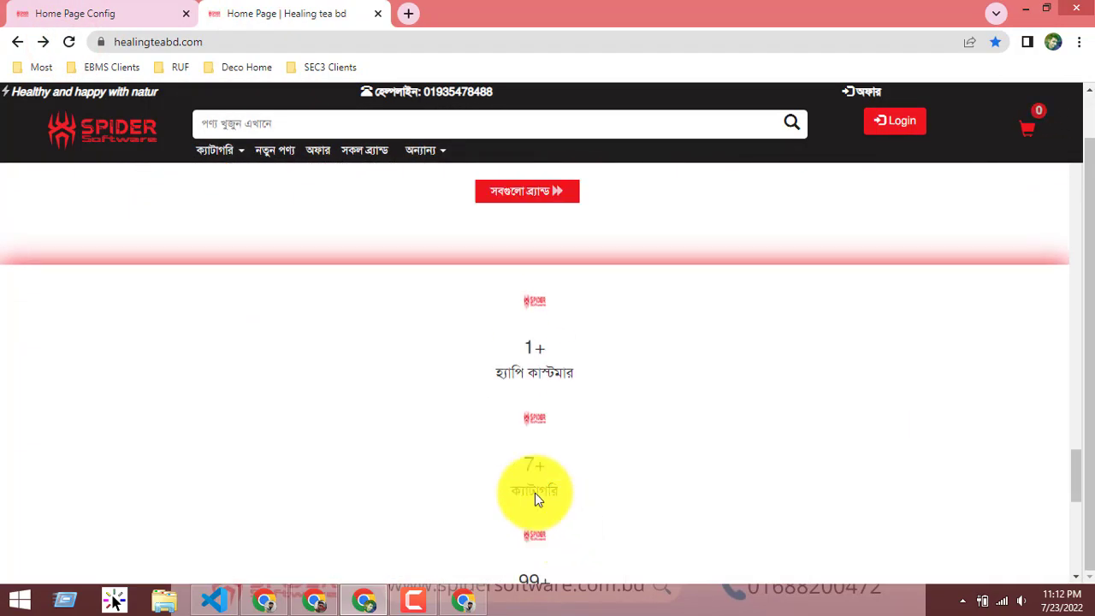
drag(532, 343, 548, 346)
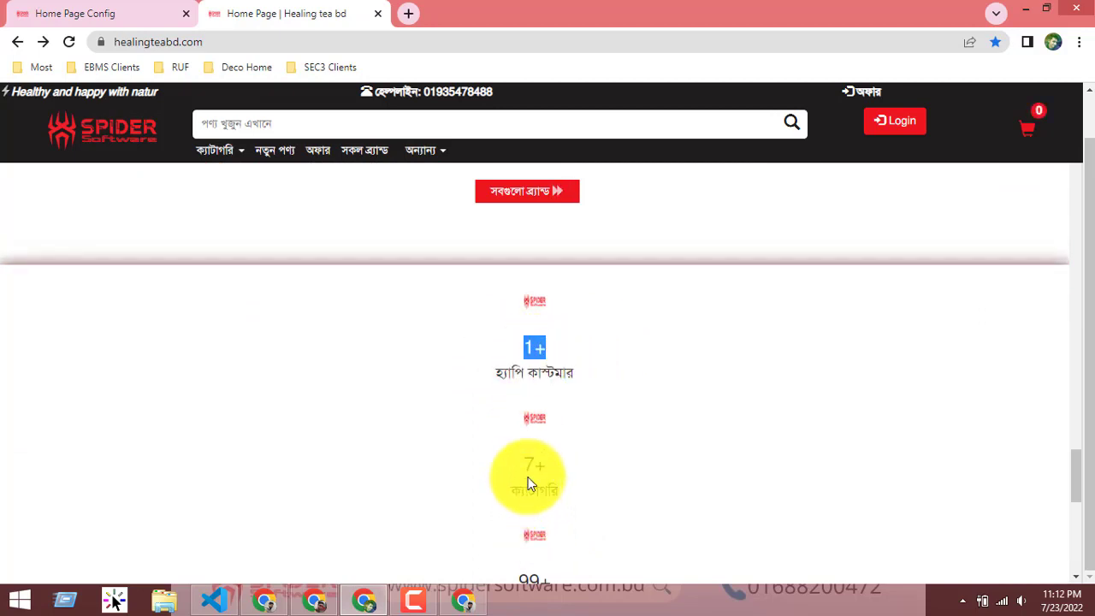
Step: Set Default Customers to 206 in Home Page Config and confirm the save
click(81, 13)
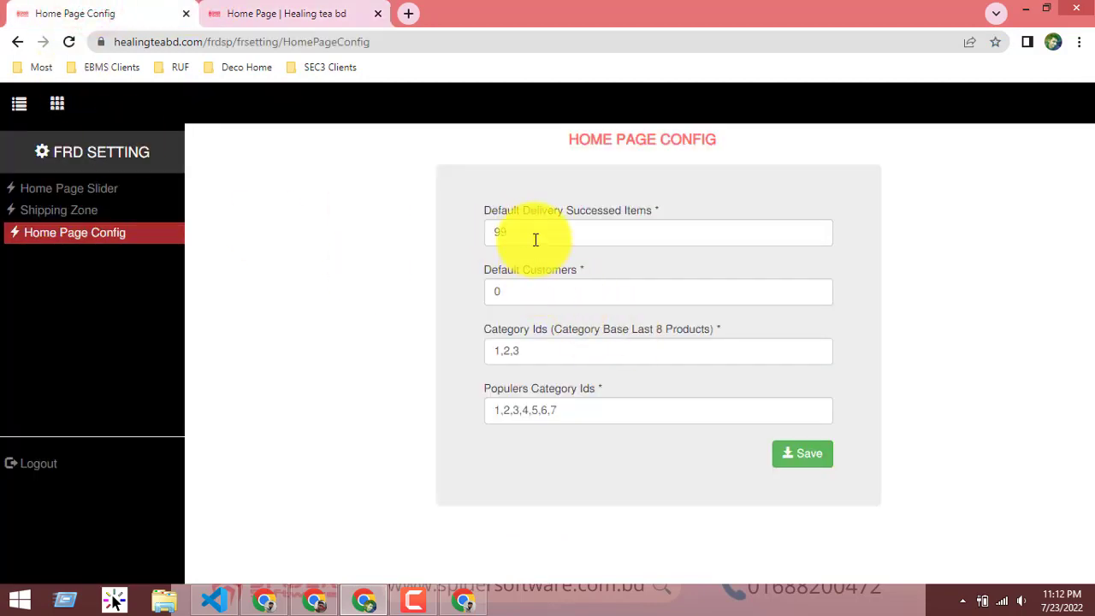
double_click(525, 292)
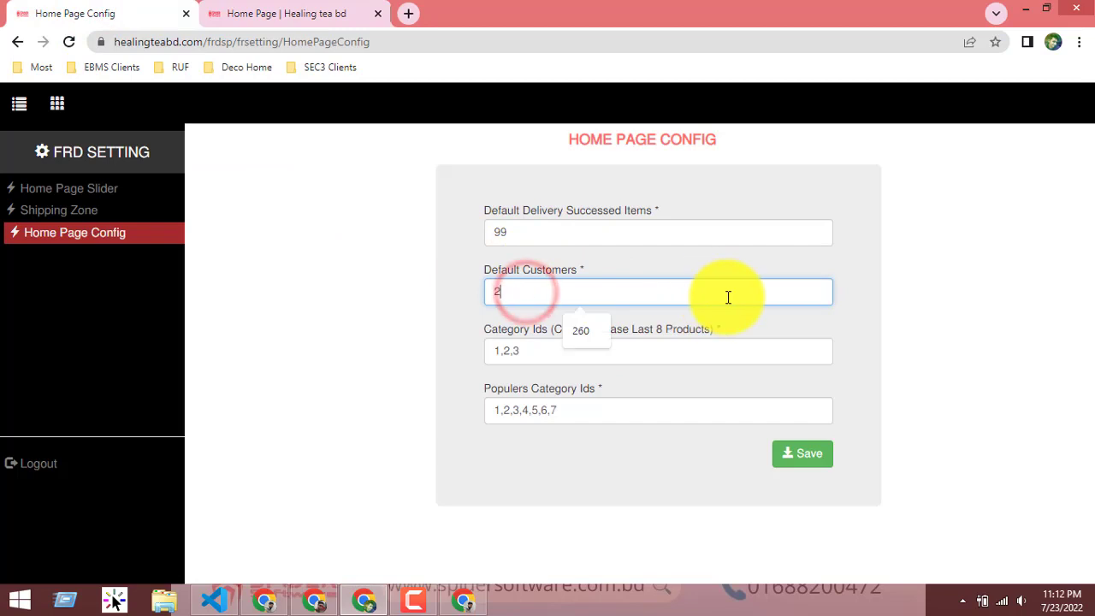
click(810, 464)
click(691, 422)
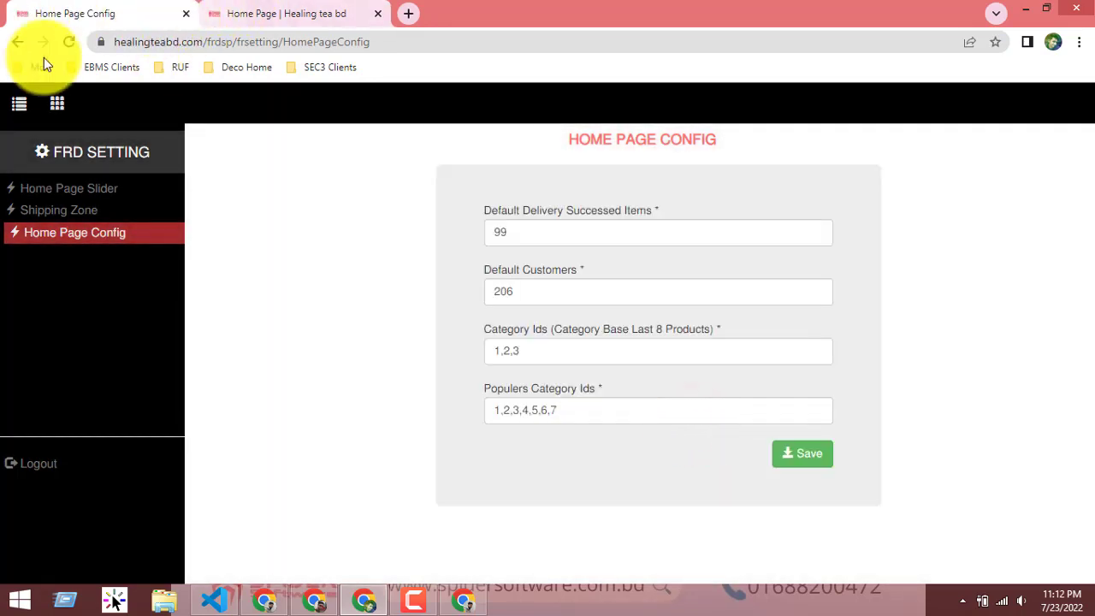
Step: Compare the delivery success items counter on the storefront home page with the Default Delivery Successed Items value in Home Page Config
click(244, 10)
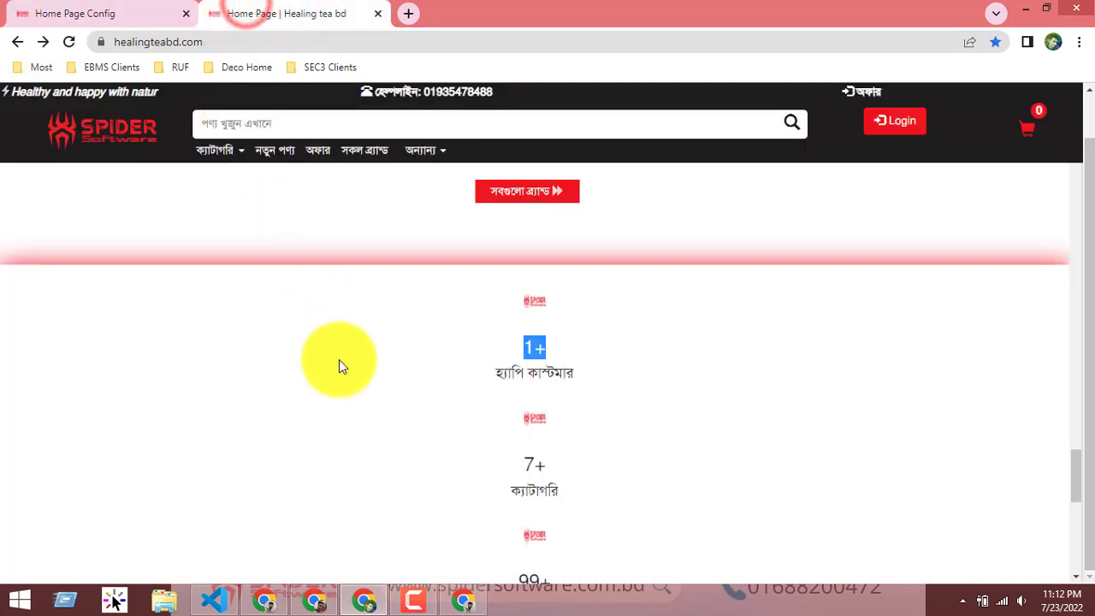
scroll(552, 469, down, 1)
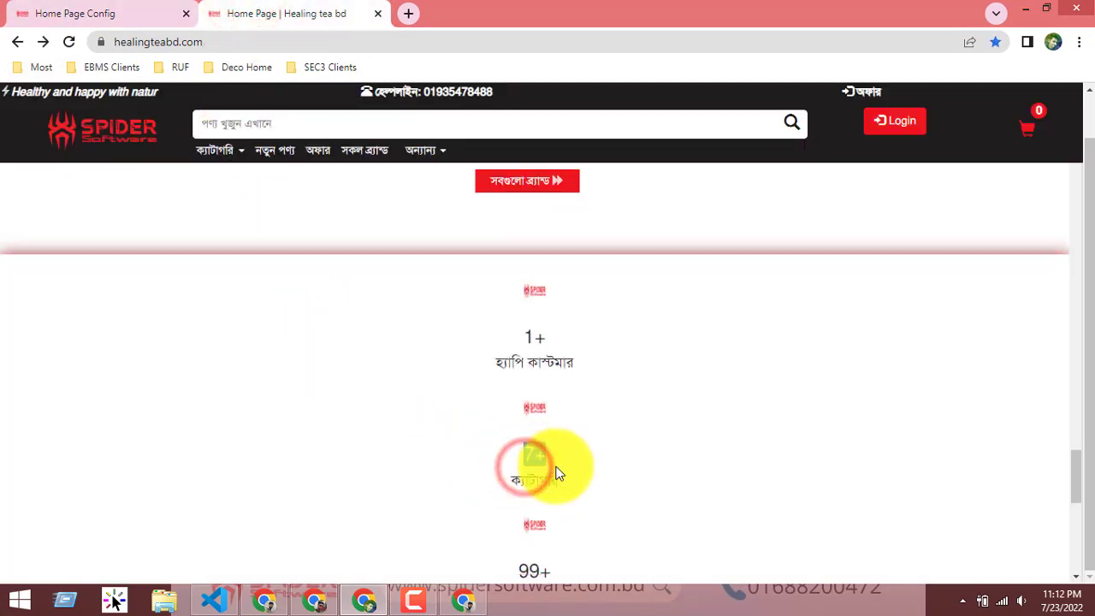
drag(471, 530, 625, 530)
click(625, 529)
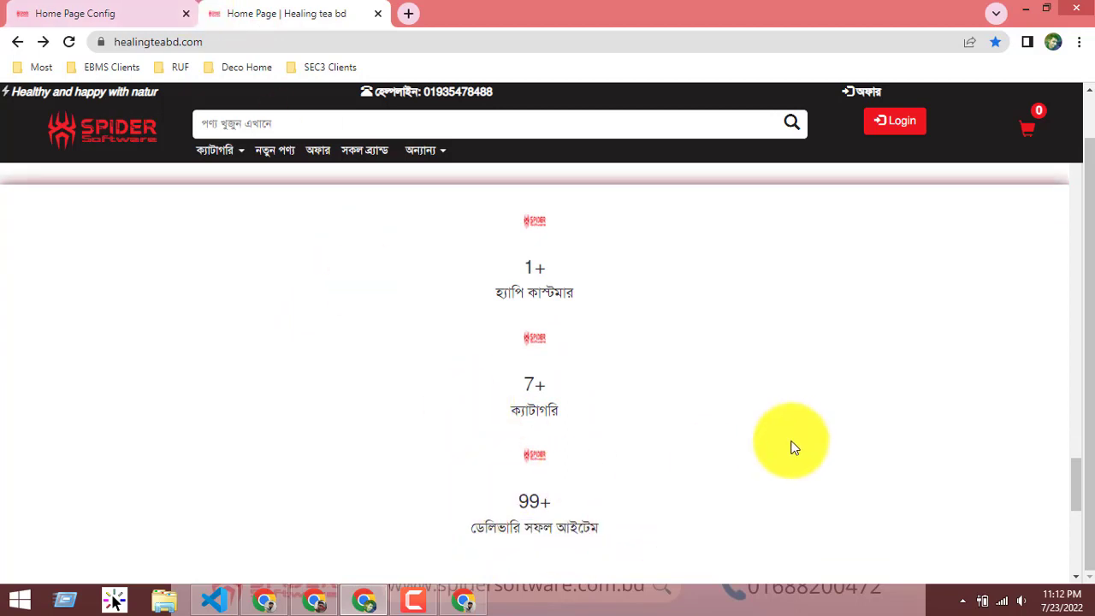
drag(471, 529, 633, 533)
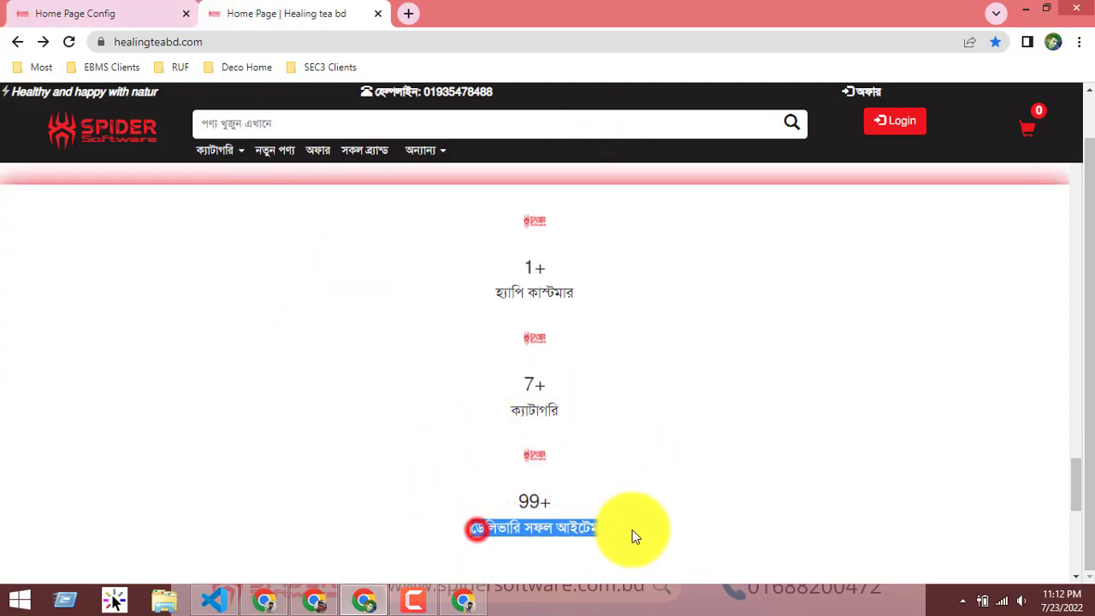
click(133, 7)
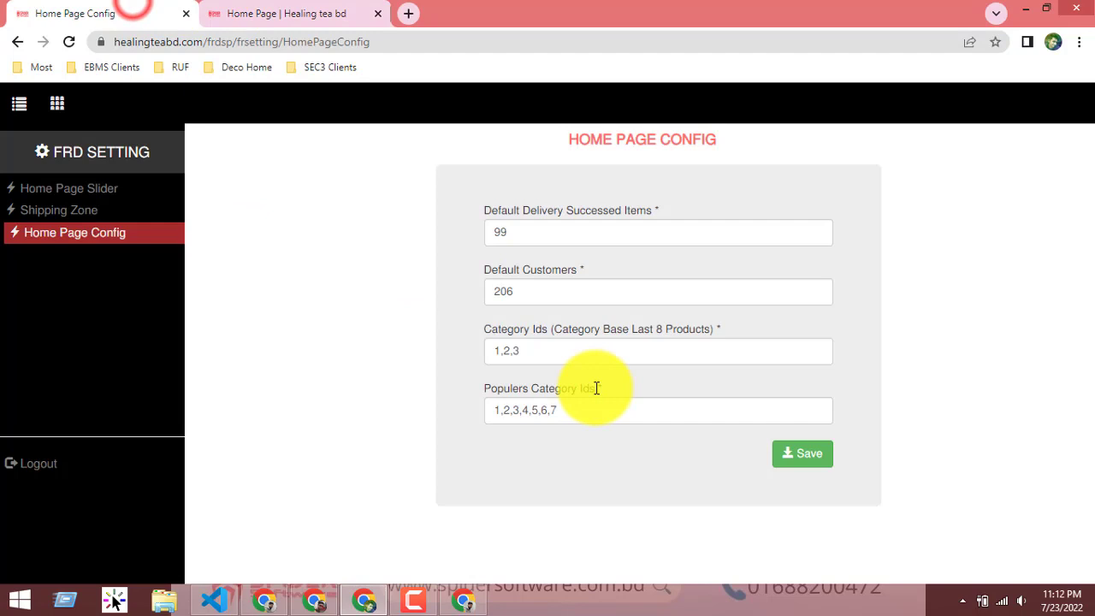
double_click(502, 232)
click(335, 14)
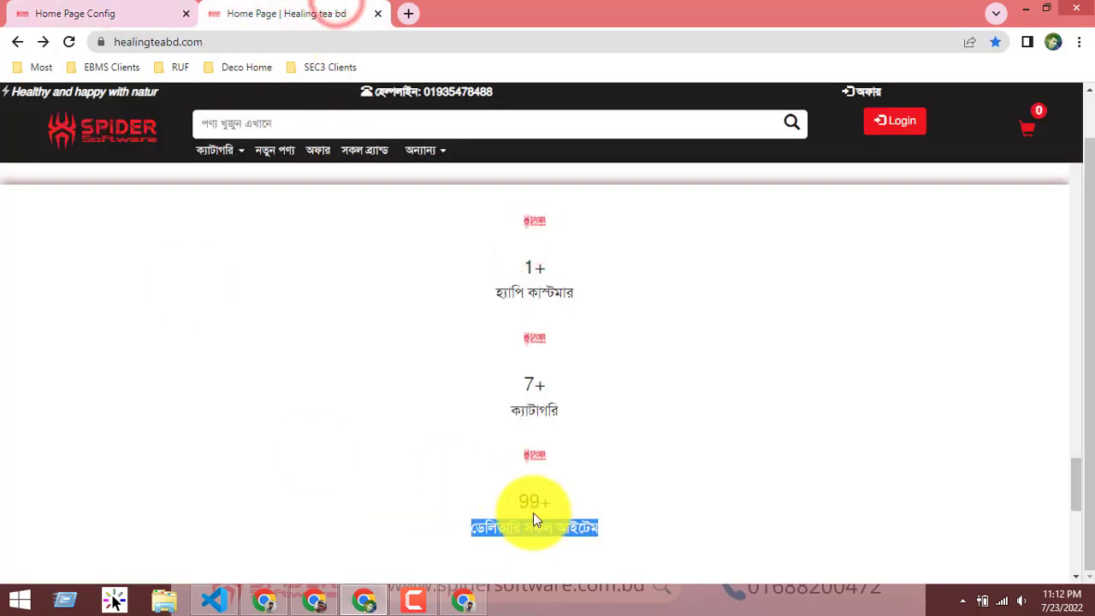
scroll(520, 423, down, 5)
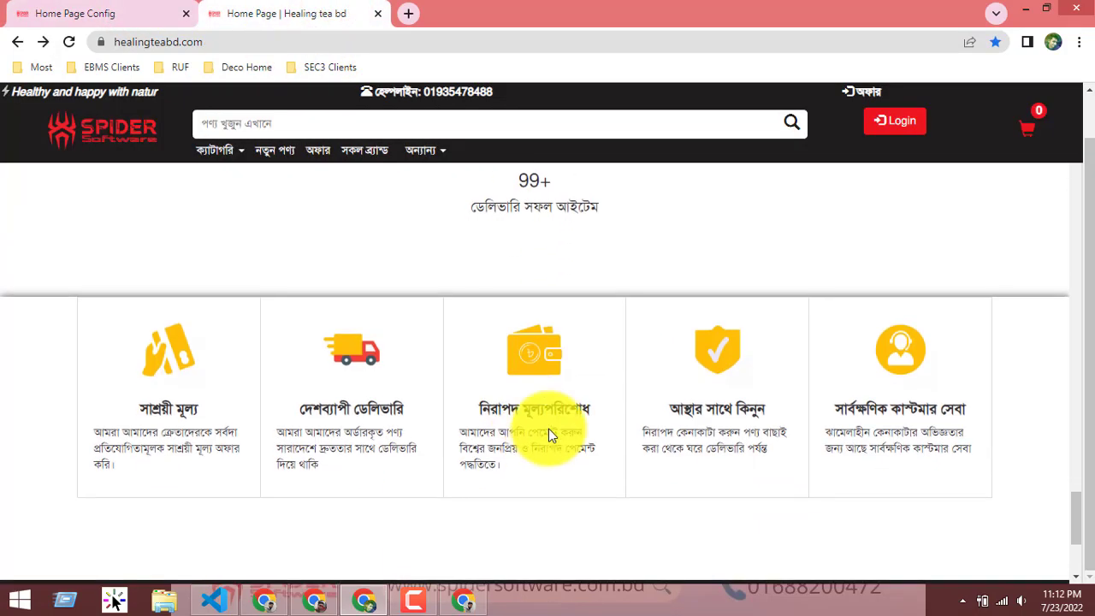
scroll(349, 518, down, 3)
scroll(288, 420, up, 10)
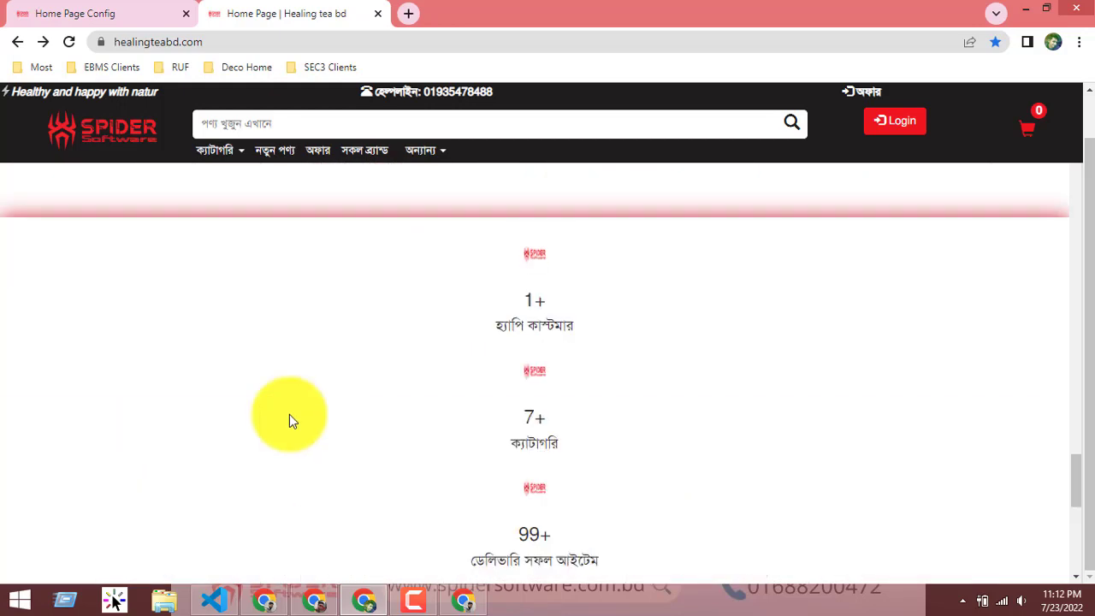
Step: Examine the Category Ids and Populers Category Ids settings in Home Page Config
click(10, 11)
click(530, 297)
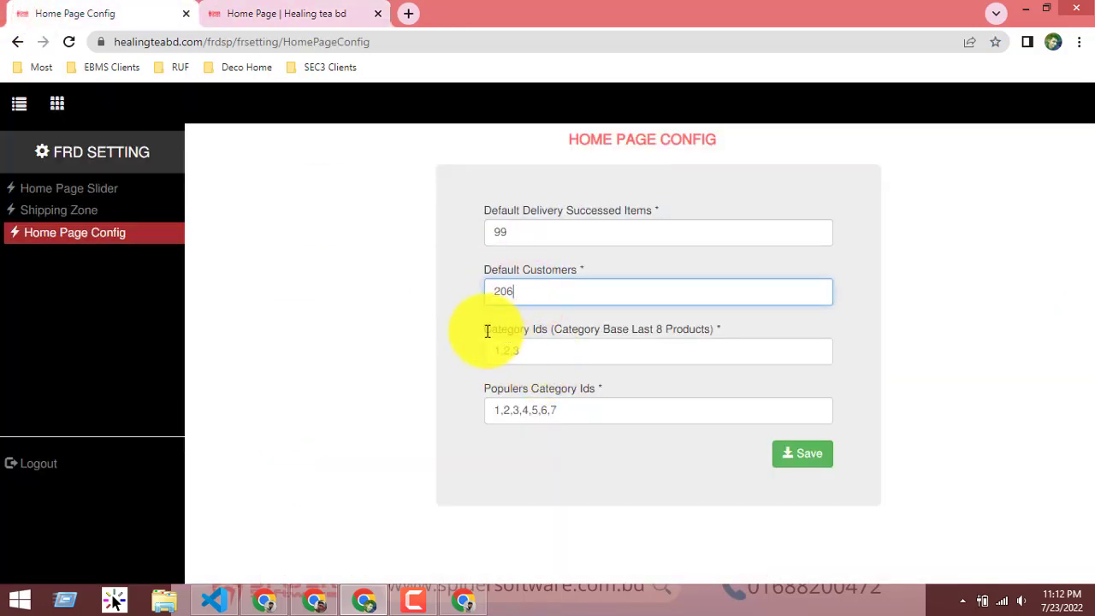
drag(486, 331, 738, 330)
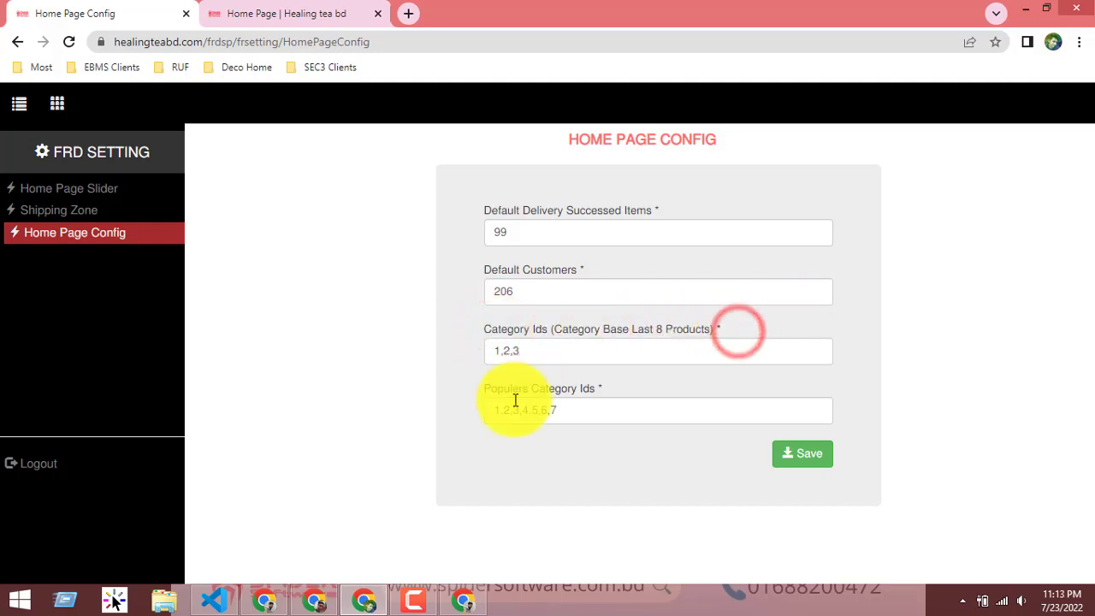
drag(498, 391, 624, 391)
click(574, 408)
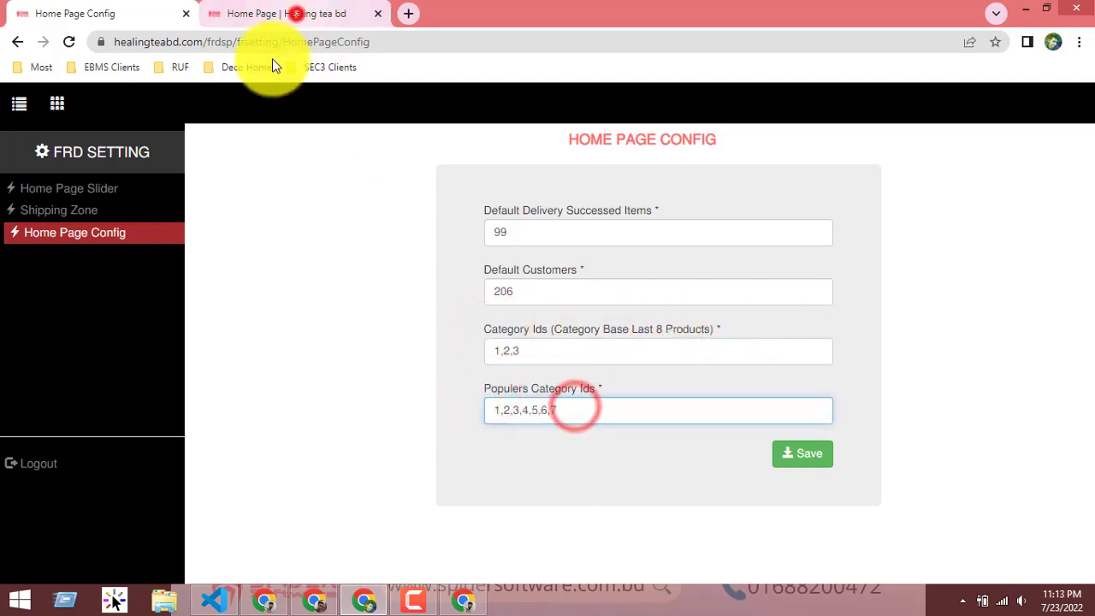
Step: Examine the product sections and browse the popular categories carousel on the storefront home page
click(297, 15)
scroll(252, 353, down, 1)
scroll(307, 398, up, 15)
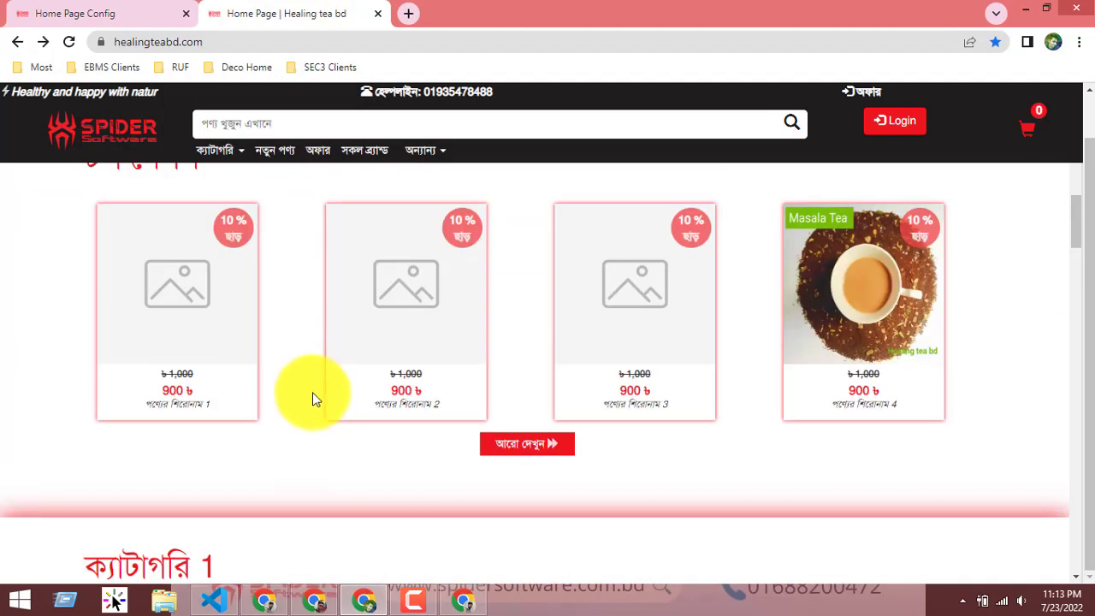
scroll(273, 393, down, 1)
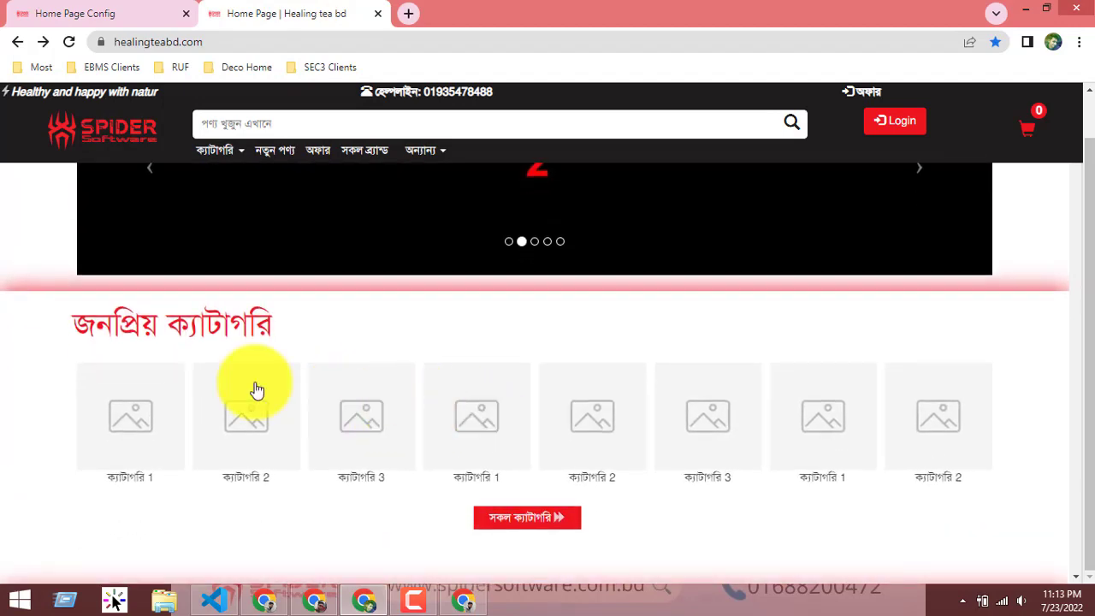
click(704, 441)
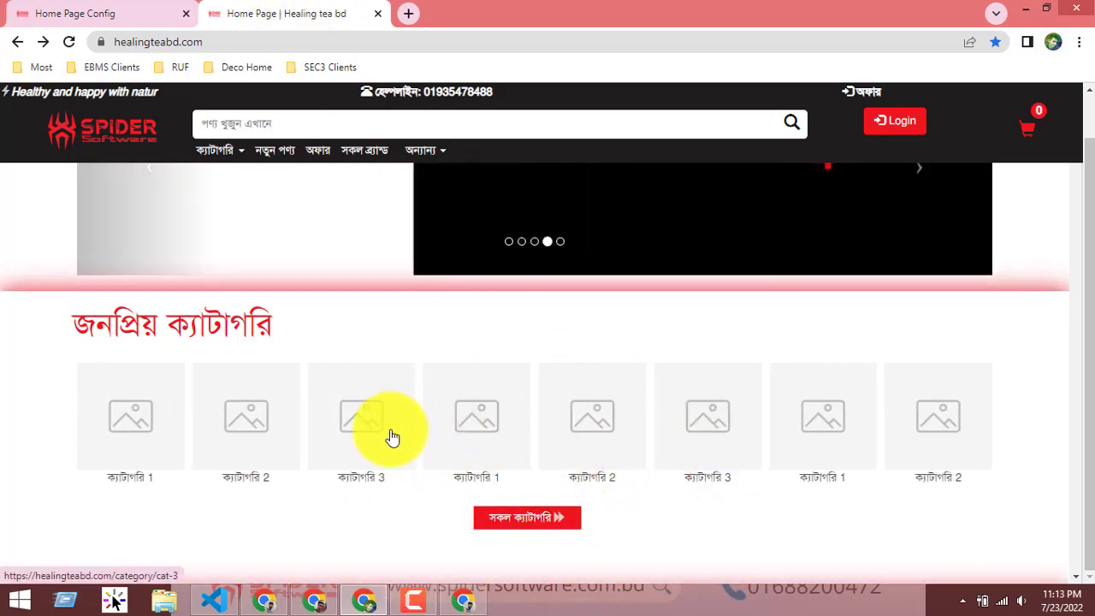
drag(663, 419, 412, 448)
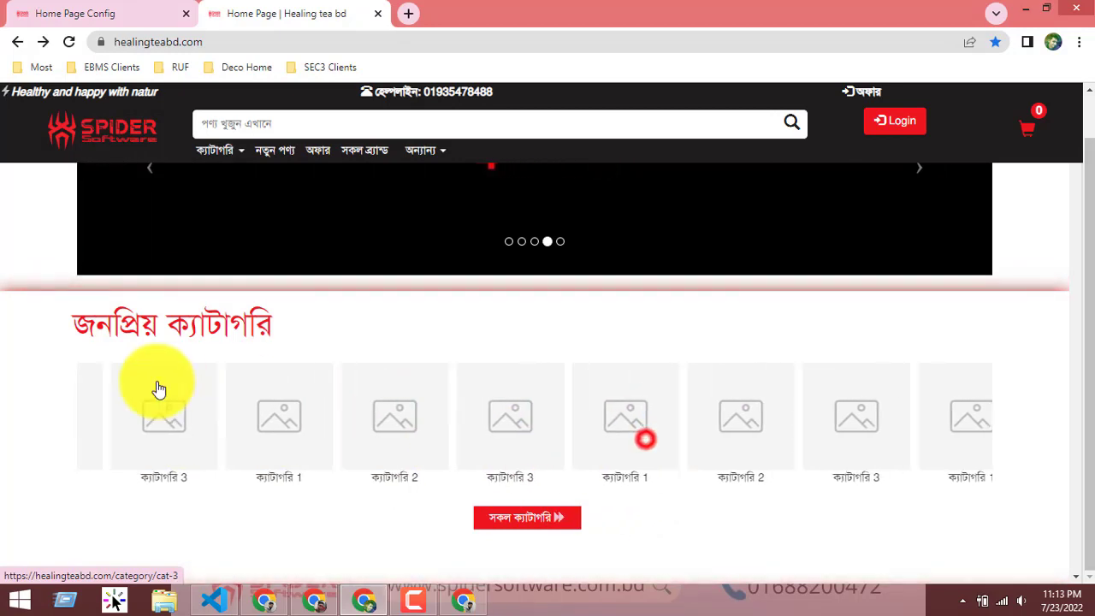
Step: Return to Home Page Config and examine the list of IDs entered for Populers Category Ids
click(92, 10)
drag(591, 412, 407, 413)
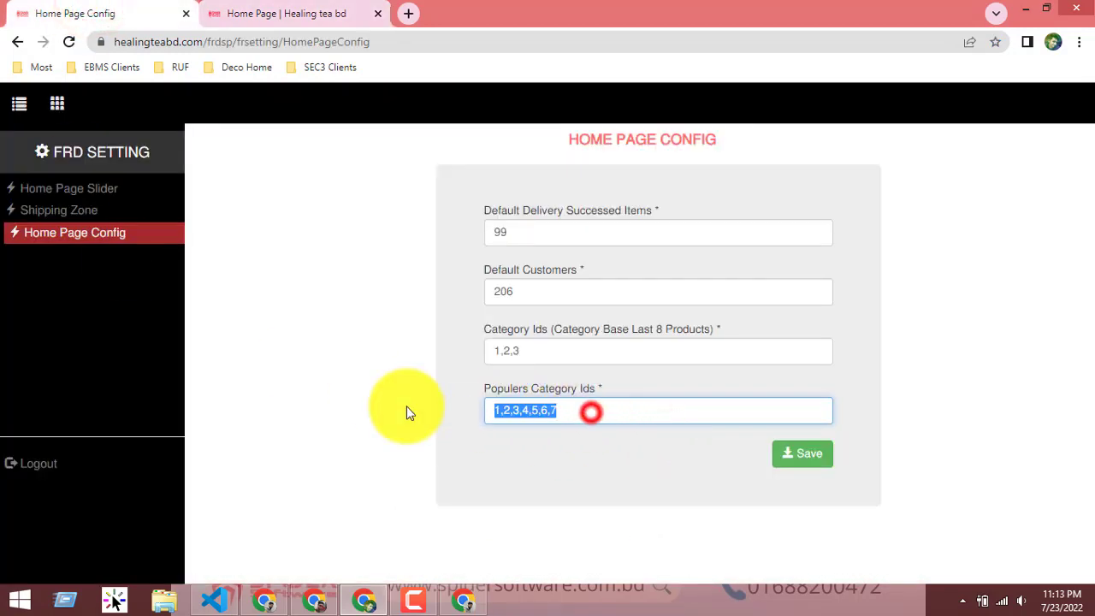
click(579, 476)
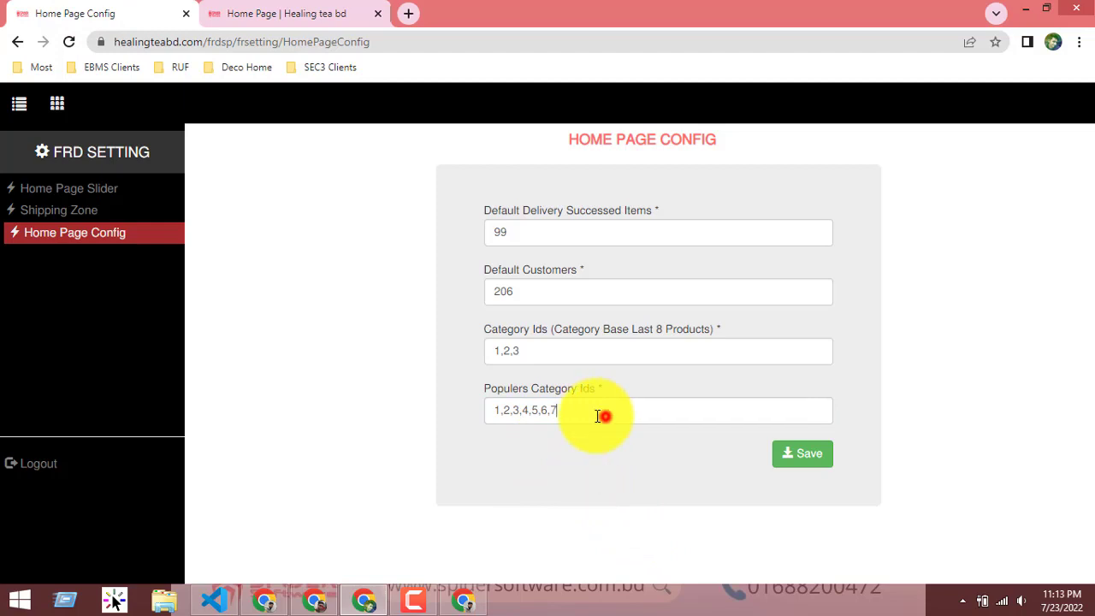
drag(597, 416, 433, 416)
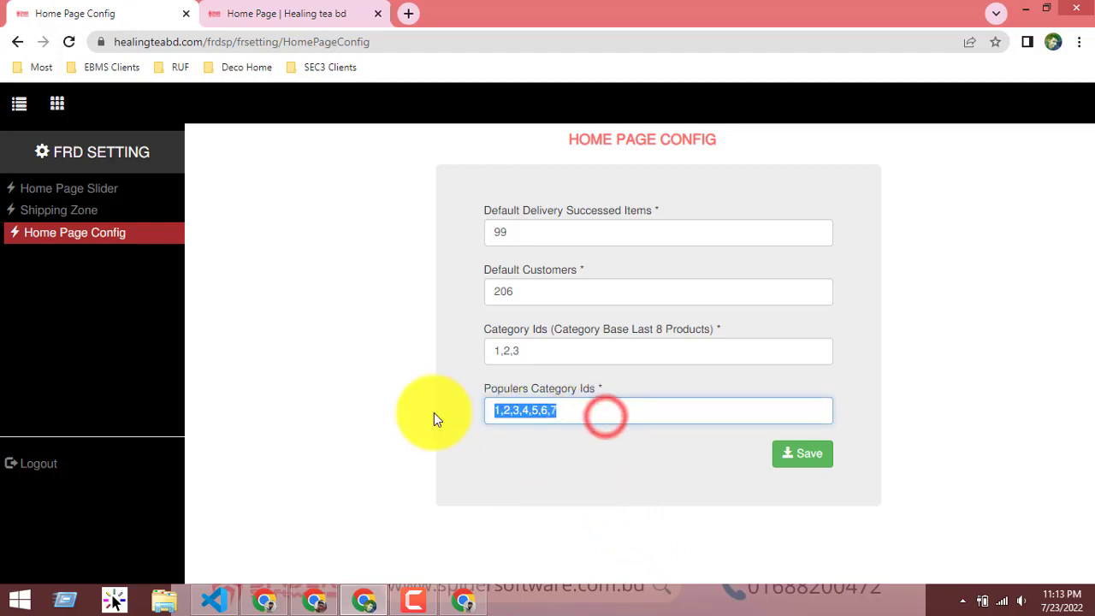
Step: Leave FRD Setting for the panels overview and open the category list in Category Management
click(109, 158)
scroll(432, 336, down, 2)
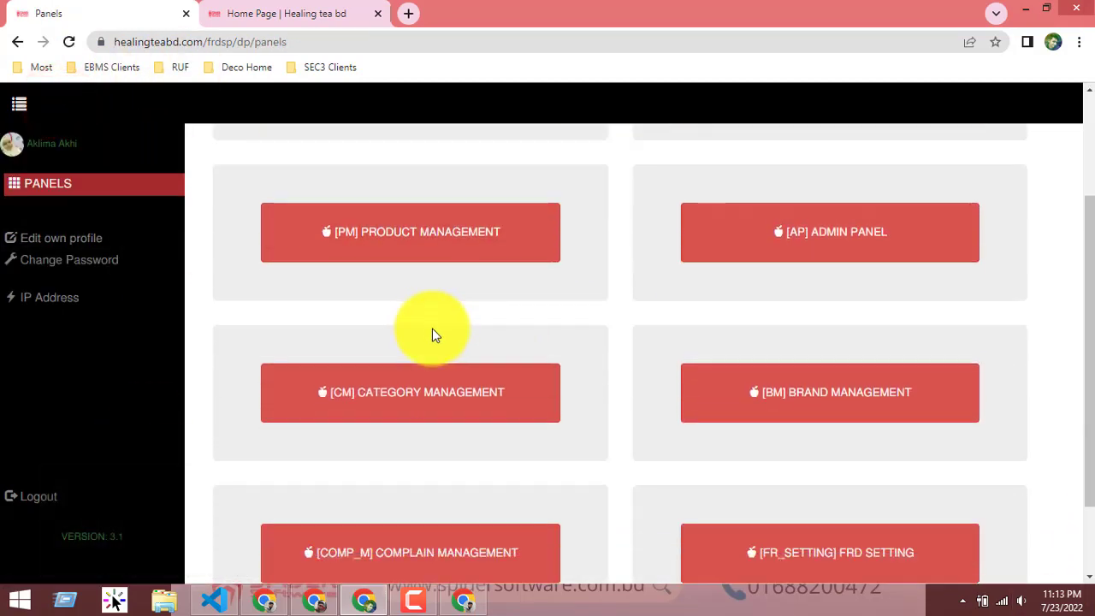
scroll(847, 424, down, 1)
scroll(817, 411, up, 2)
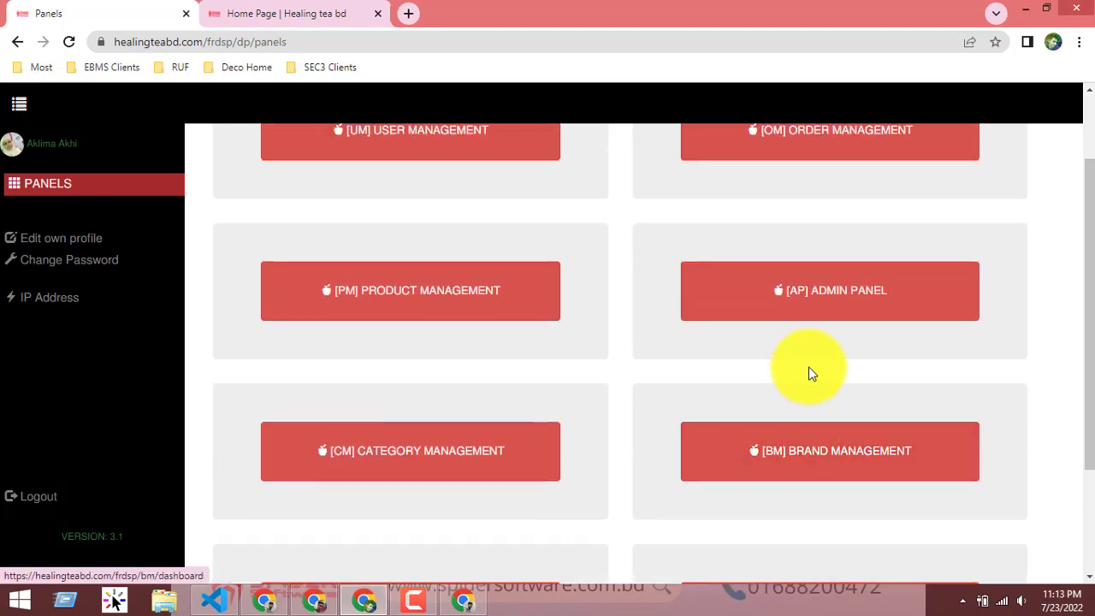
scroll(817, 342, up, 1)
scroll(379, 396, down, 2)
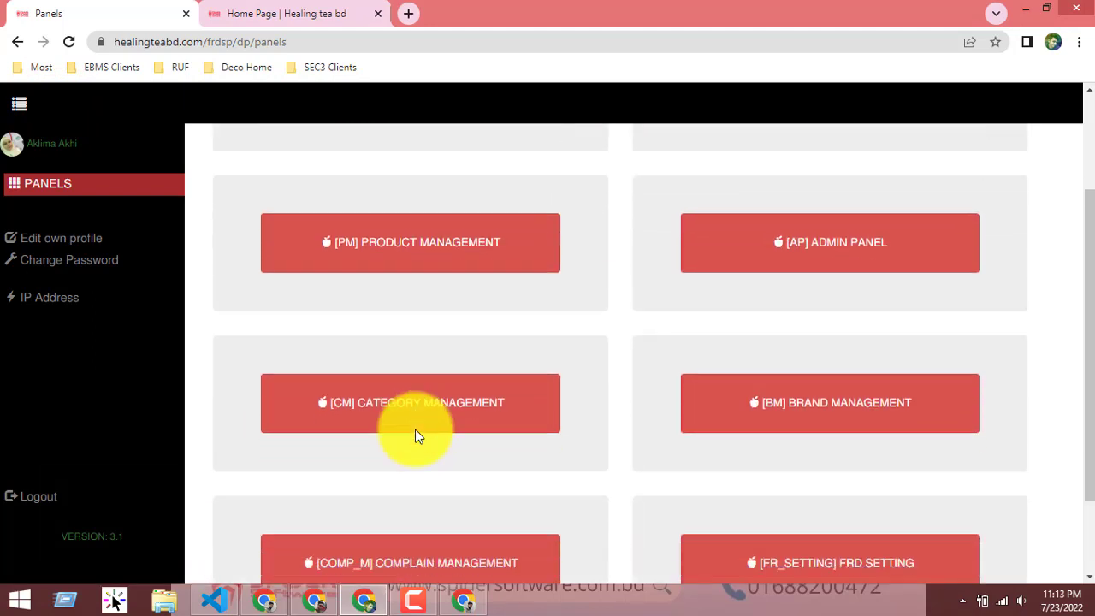
scroll(410, 438, down, 1)
scroll(633, 444, up, 1)
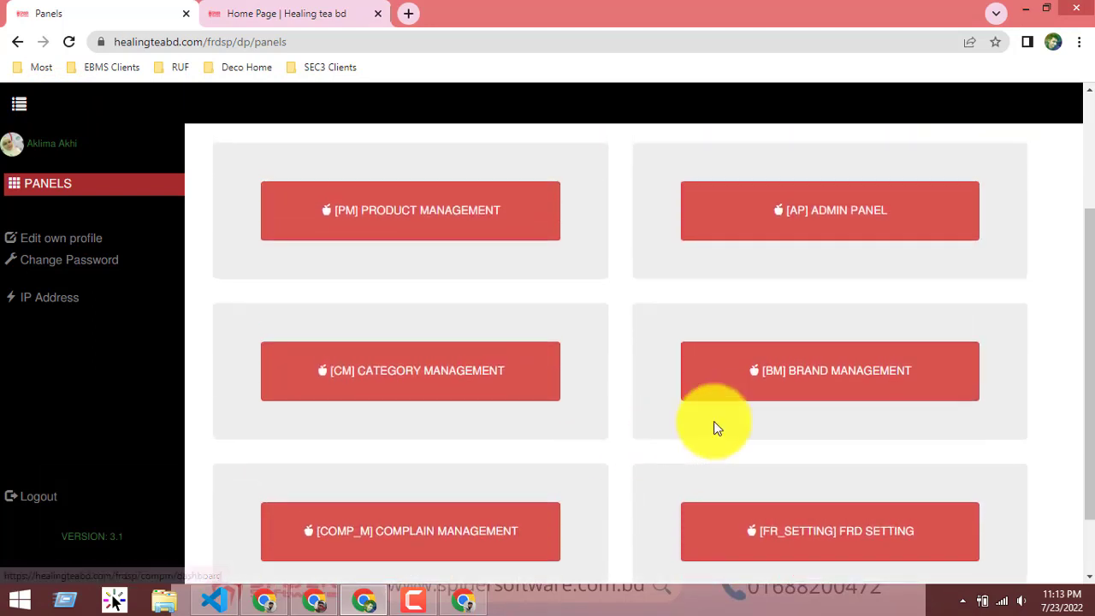
scroll(753, 419, up, 1)
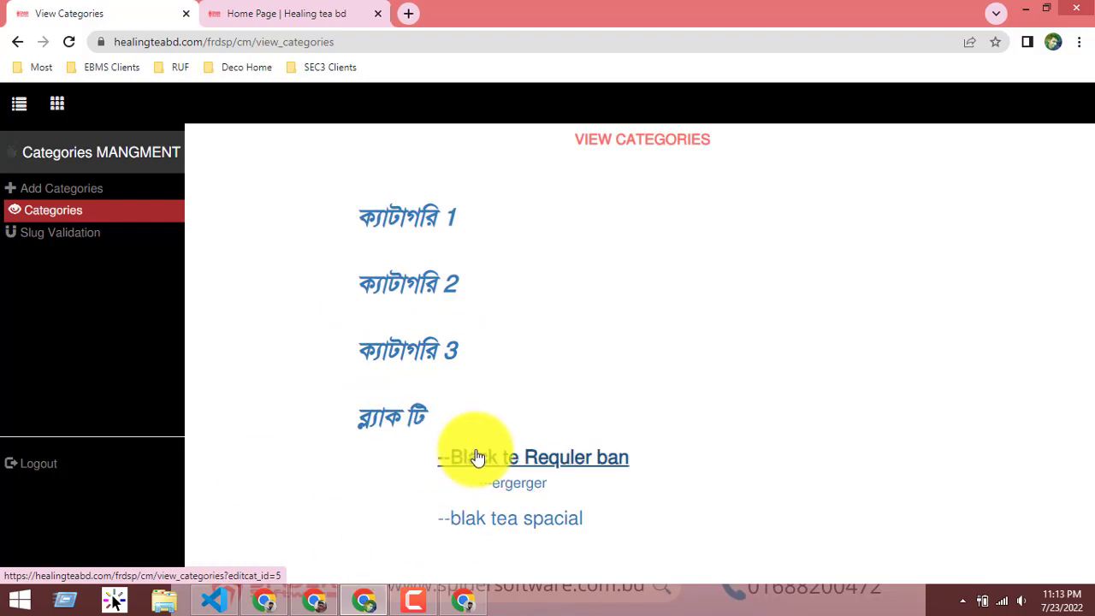
Step: Look up the category IDs of ব্ল্যাক টি and its subcategory Black te Requler ban, returning to the category list
click(393, 417)
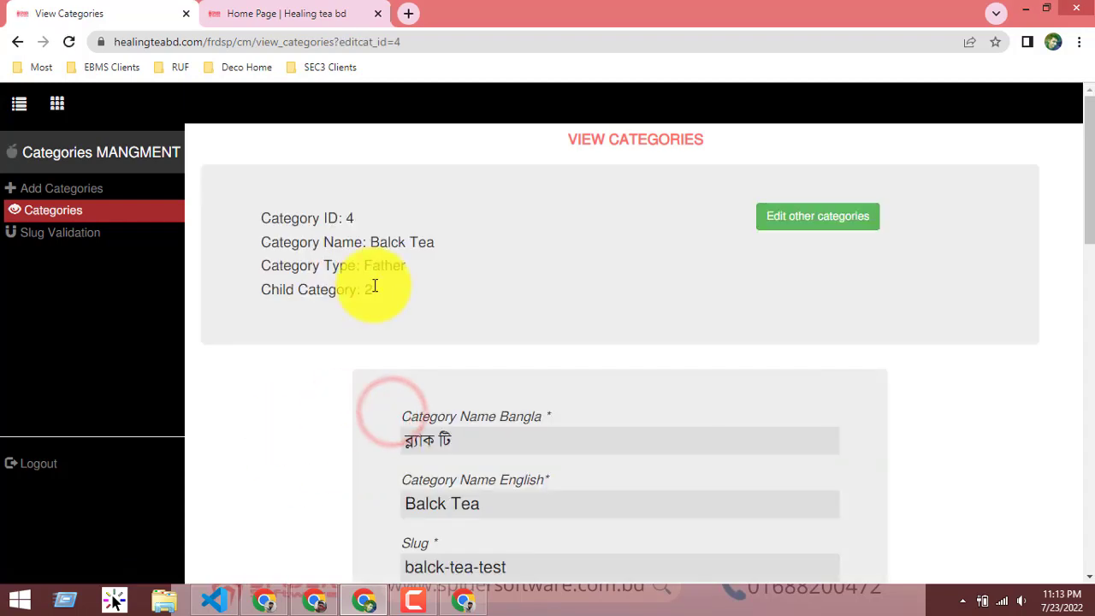
drag(259, 220, 393, 229)
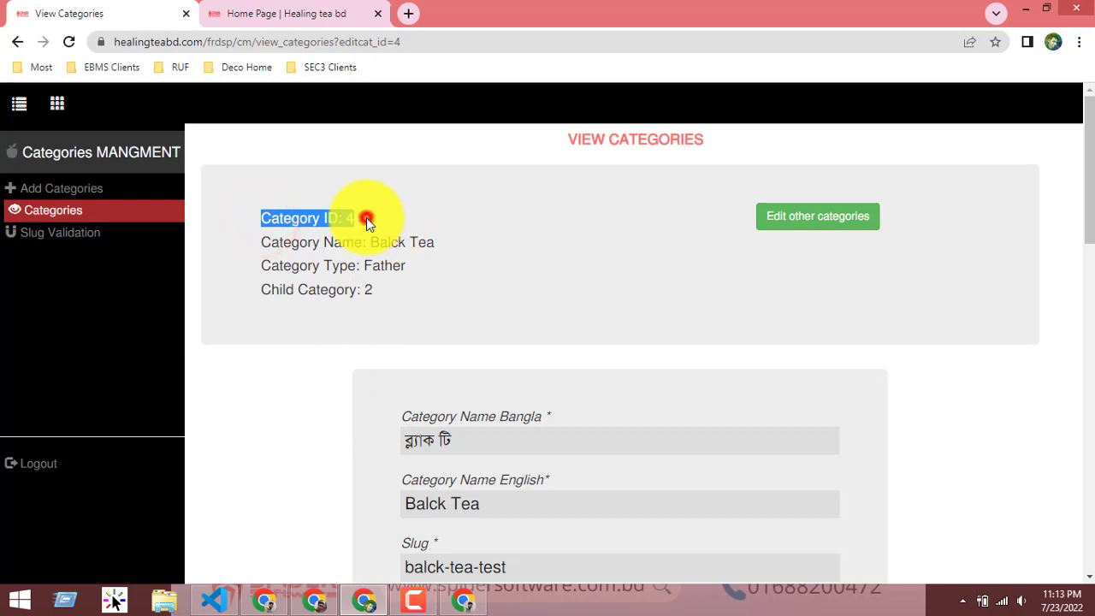
double_click(354, 218)
click(110, 211)
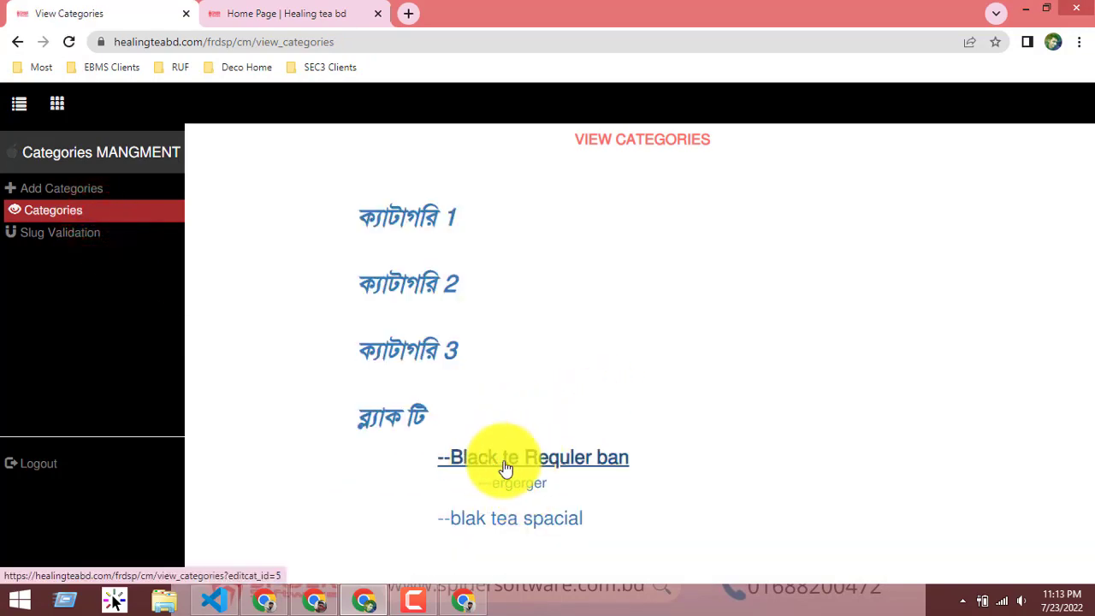
click(509, 458)
drag(328, 218, 354, 219)
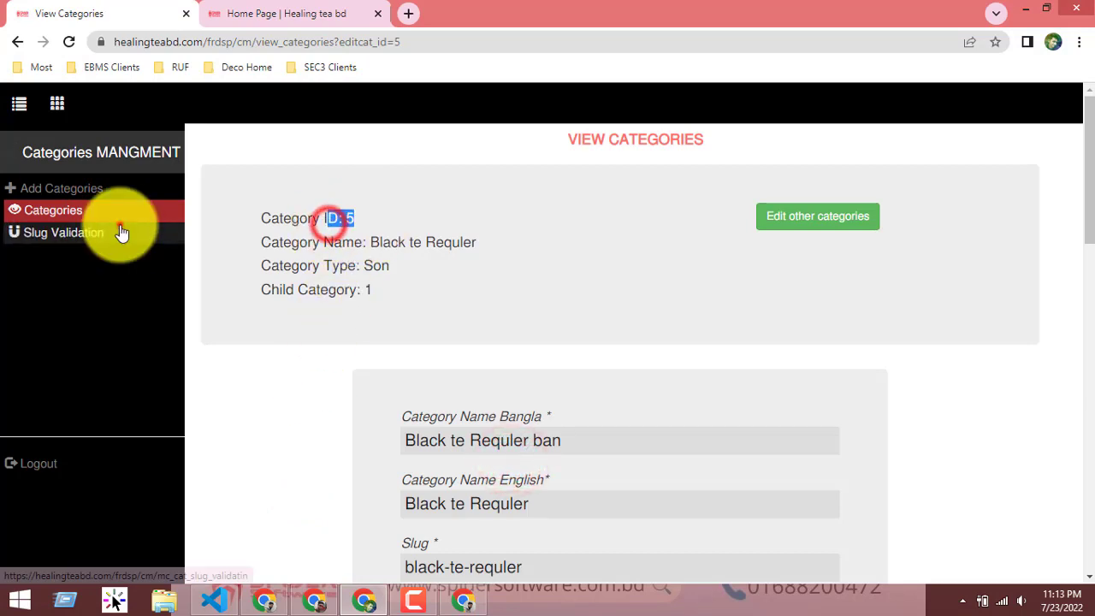
click(122, 233)
click(61, 209)
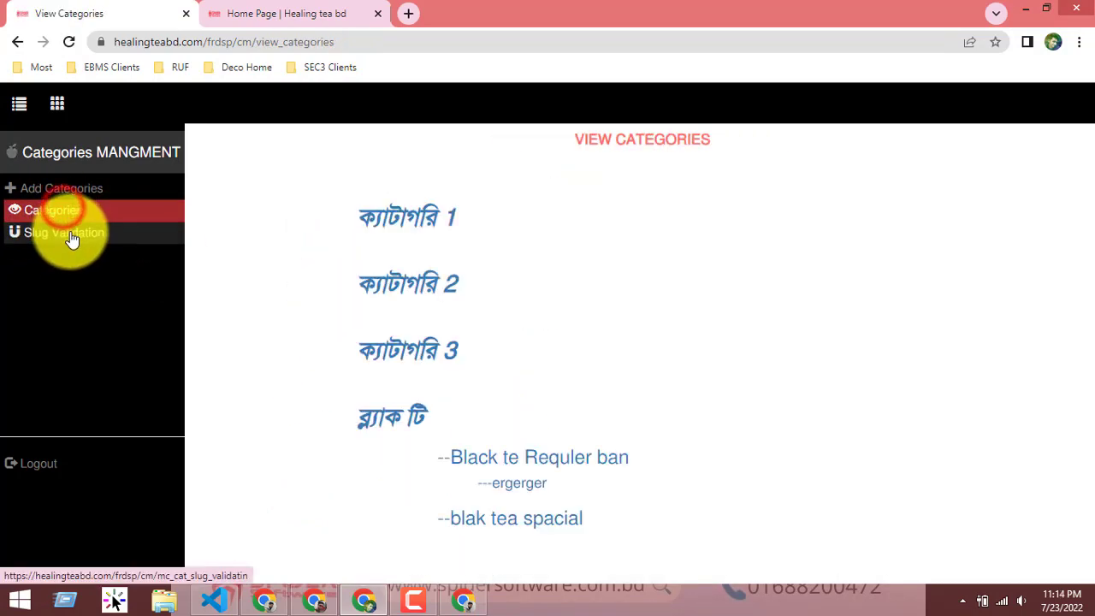
Step: Open the category slug validation page and examine the listed IDs and slugs of the tea categories
click(45, 239)
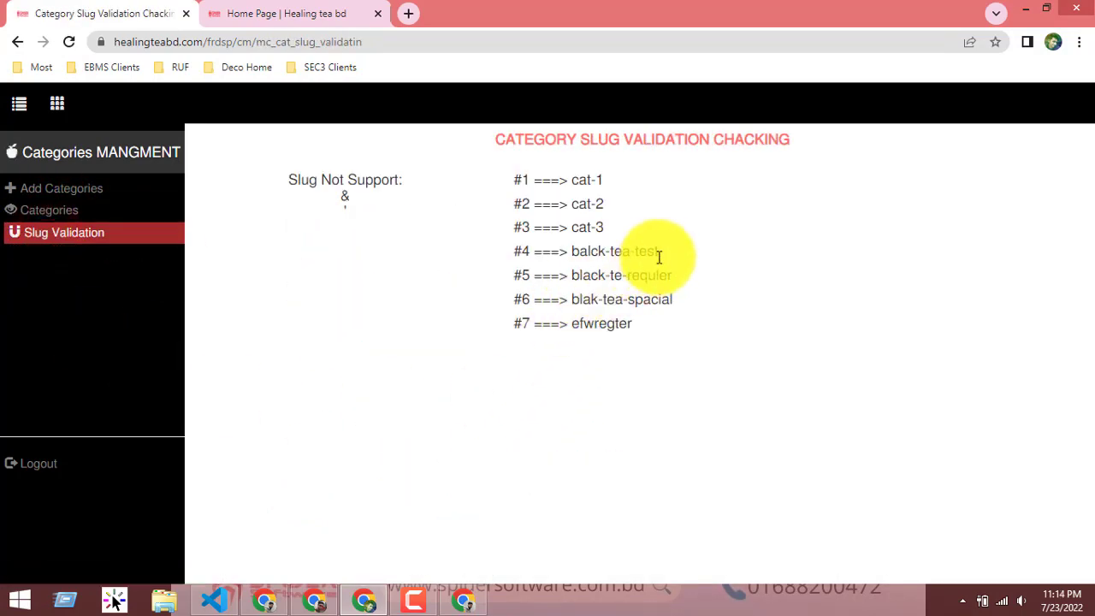
drag(660, 254, 557, 269)
drag(674, 304, 547, 315)
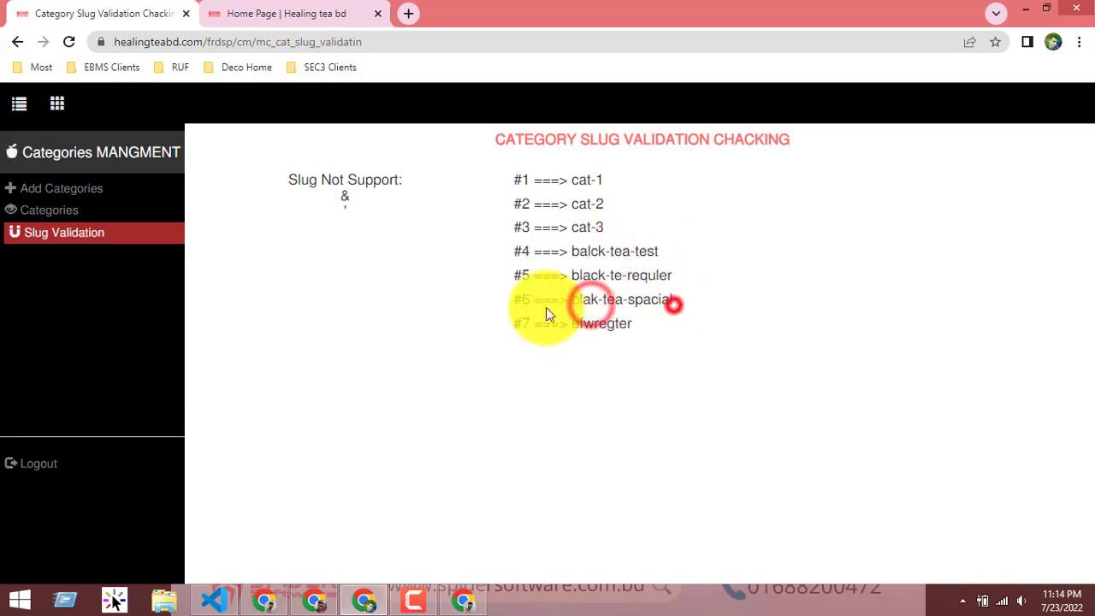
Step: Look up the category IDs of blak tea spacial and ergerger, and return to the category list
click(85, 210)
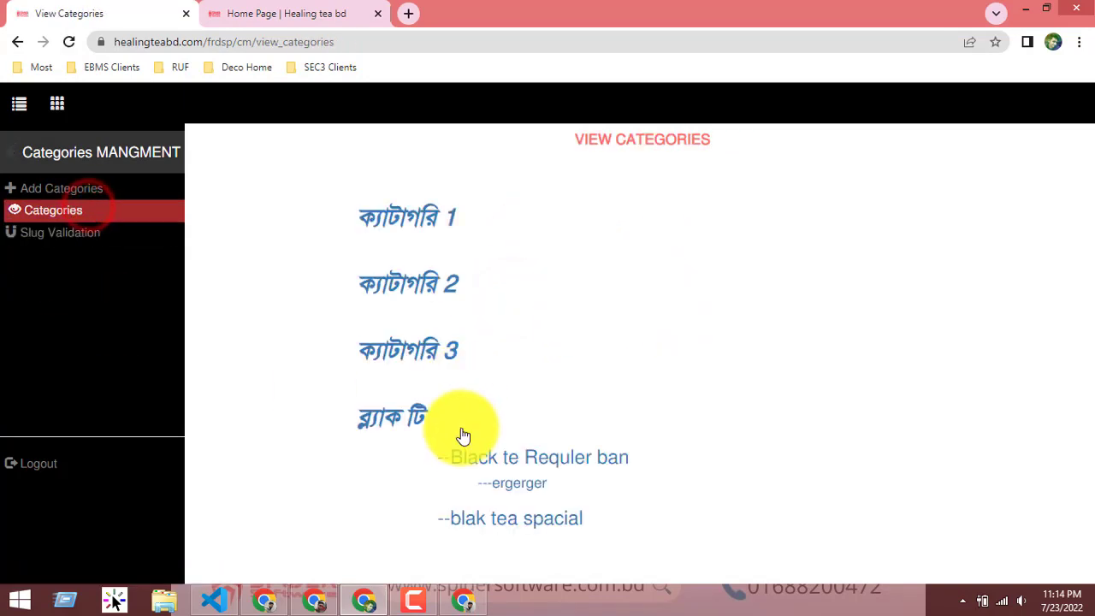
click(505, 521)
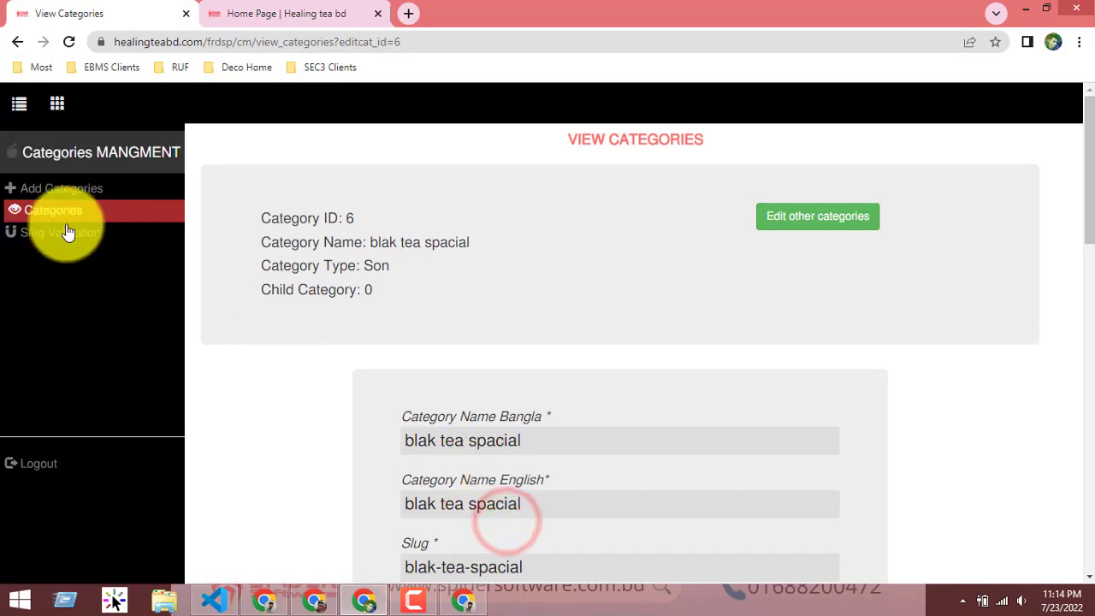
click(69, 190)
click(57, 211)
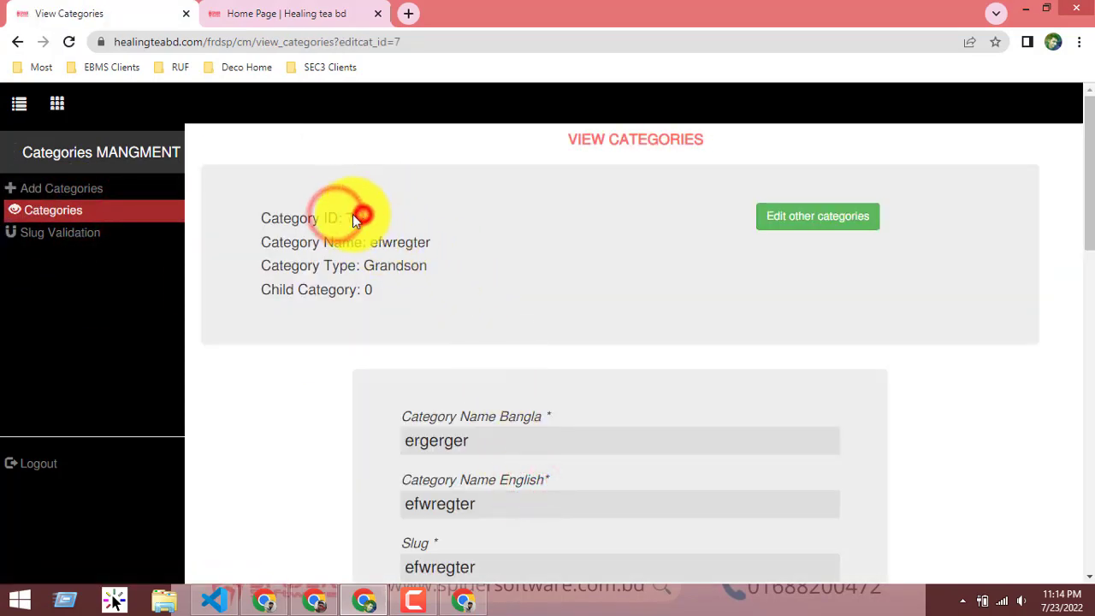
click(72, 210)
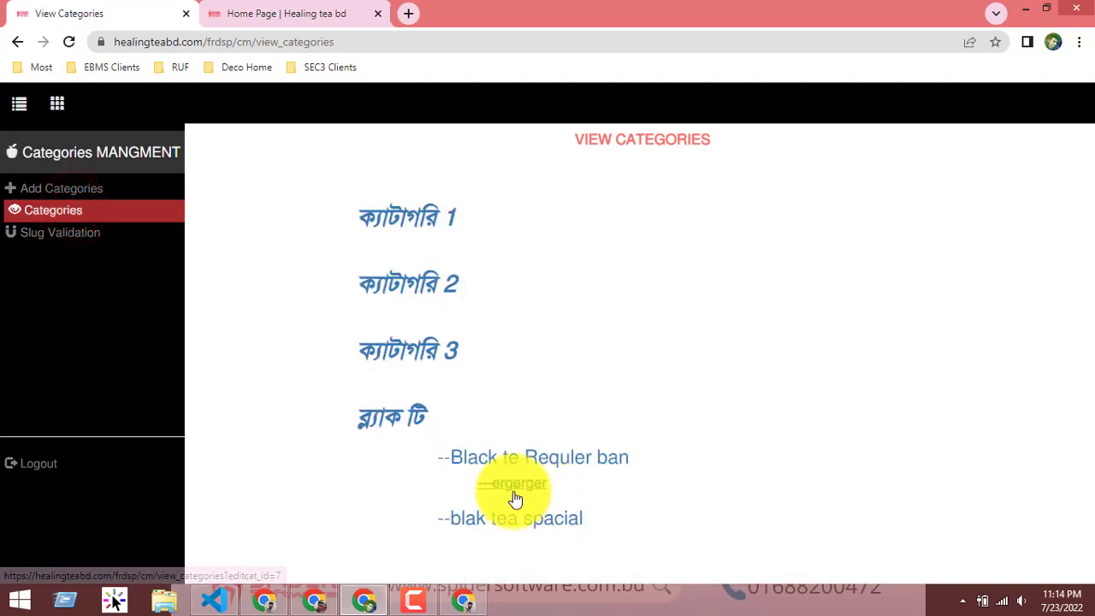